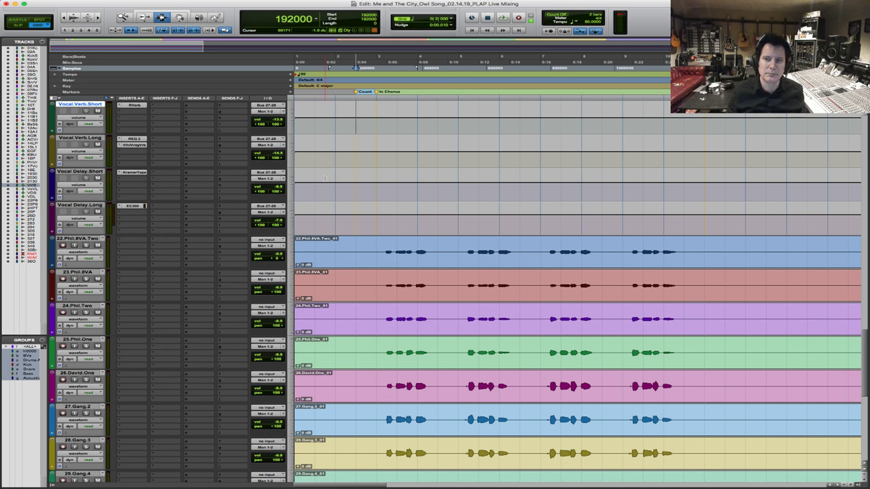
Play the song from the Count marker at sample 192000 and fit the arrangement into the timeline
left_click(354, 174)
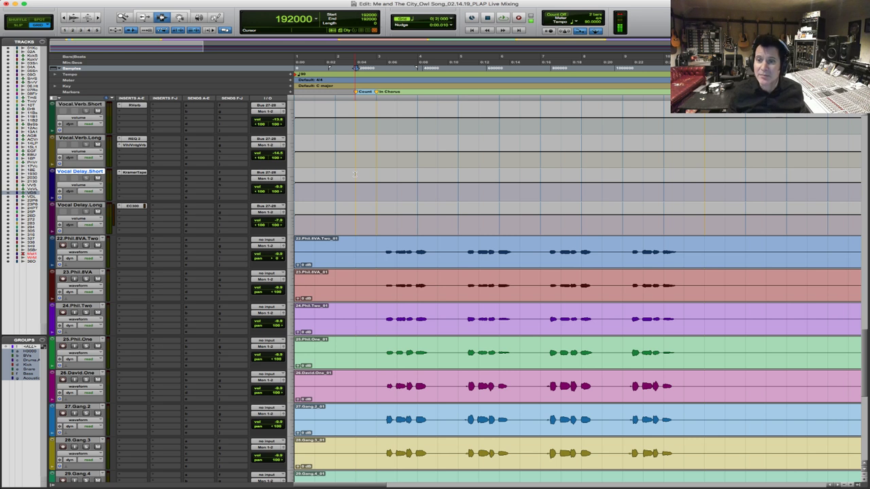
key("space")
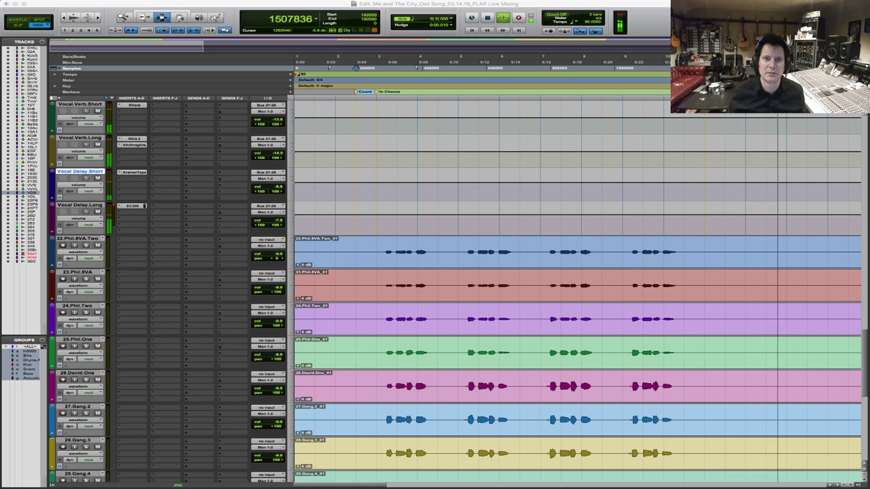
left_click(704, 241)
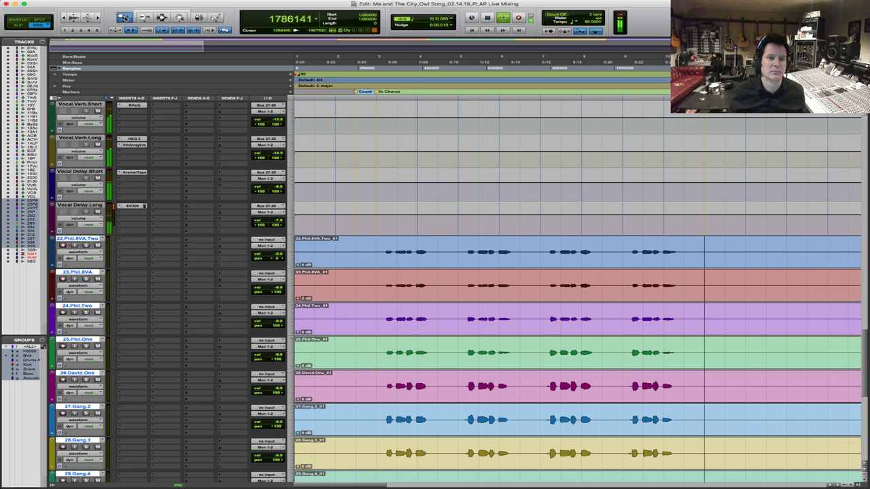
double_click(124, 17)
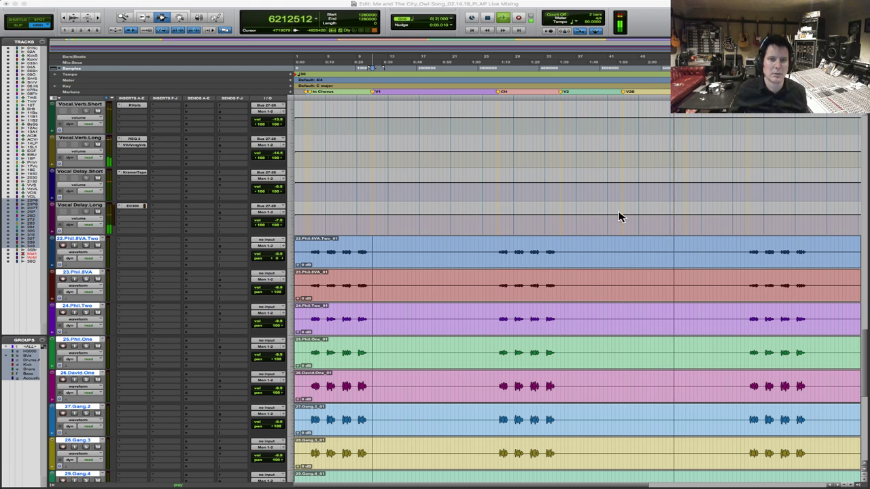
left_click(598, 260)
Examine the drum and bass channels in the mixer and select the Snare.Sub channel
key("super+equal")
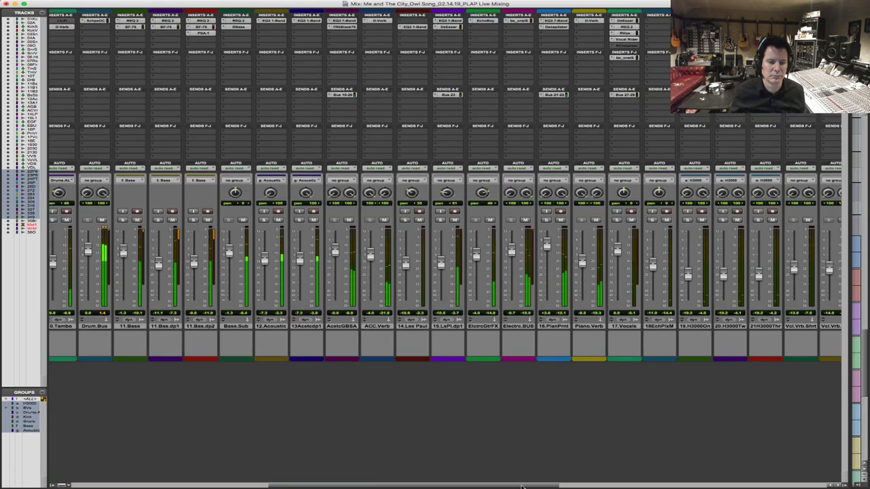
left_click_drag(522, 486, 354, 478)
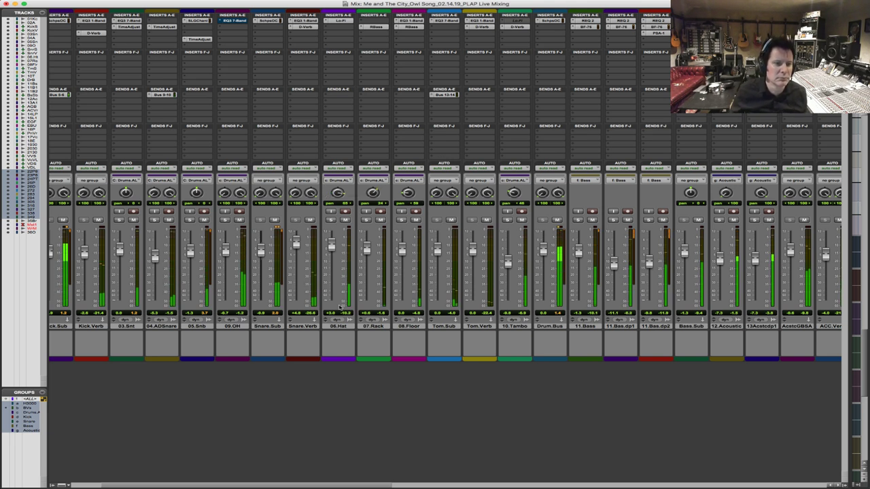
left_click(273, 329)
key("super+equal")
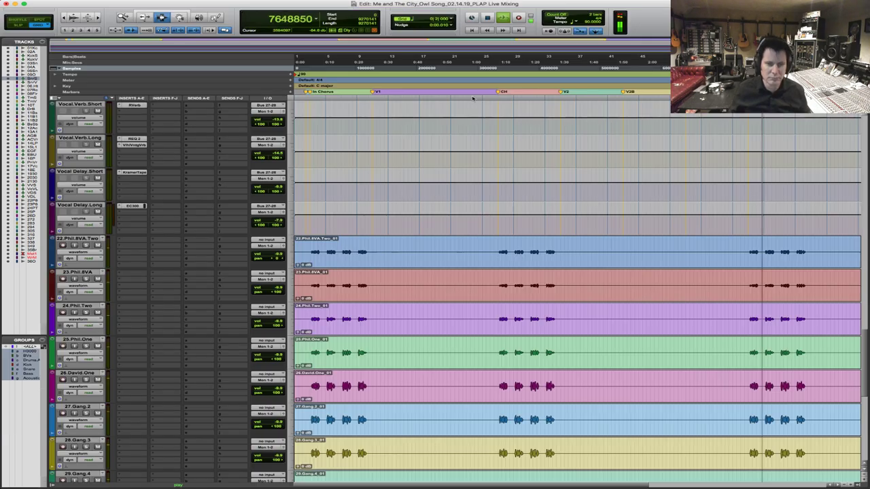
Examine the drum tracks in the edit view across the full length of the song
scroll(714, 157, "up", 15)
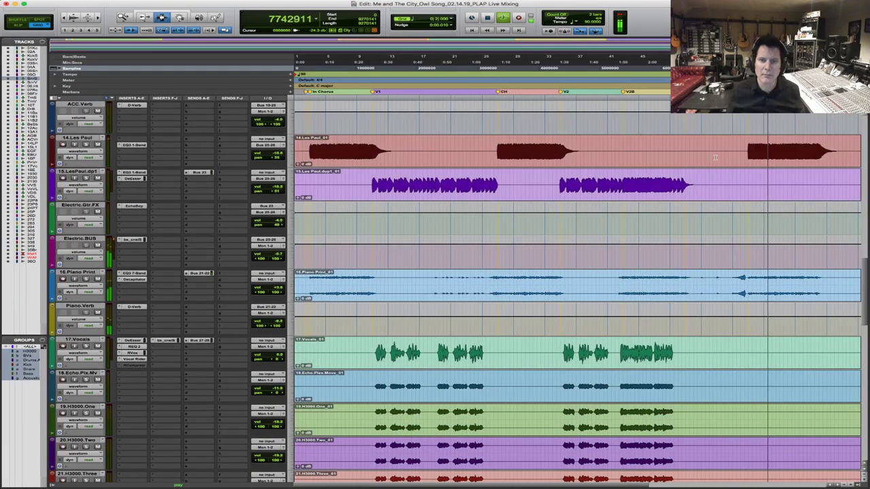
scroll(715, 158, "up", 10)
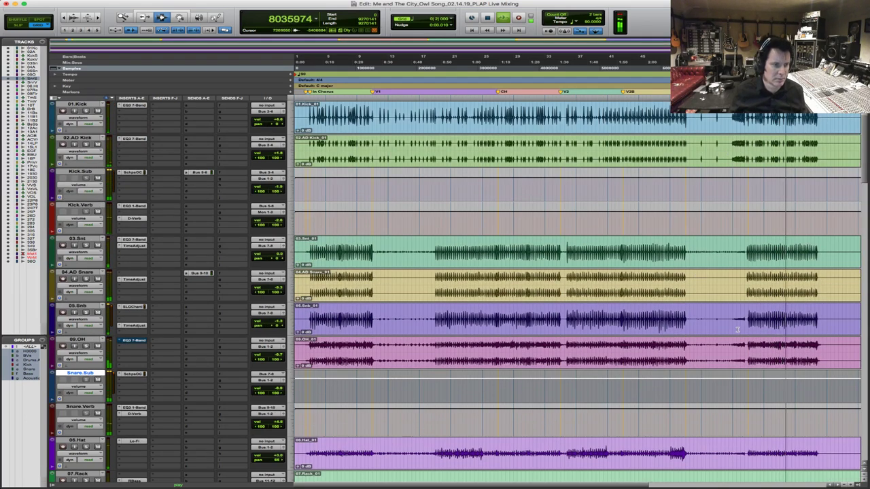
left_click(725, 286)
left_click(402, 280)
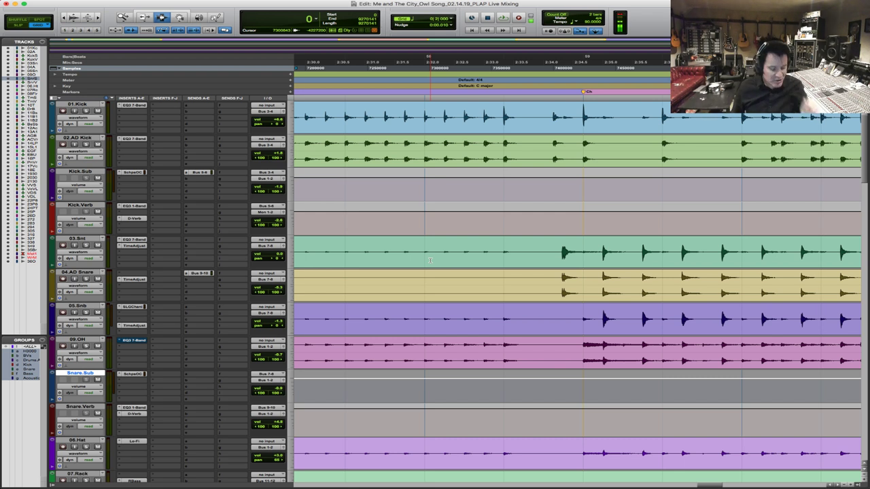
key("r")
key("r")
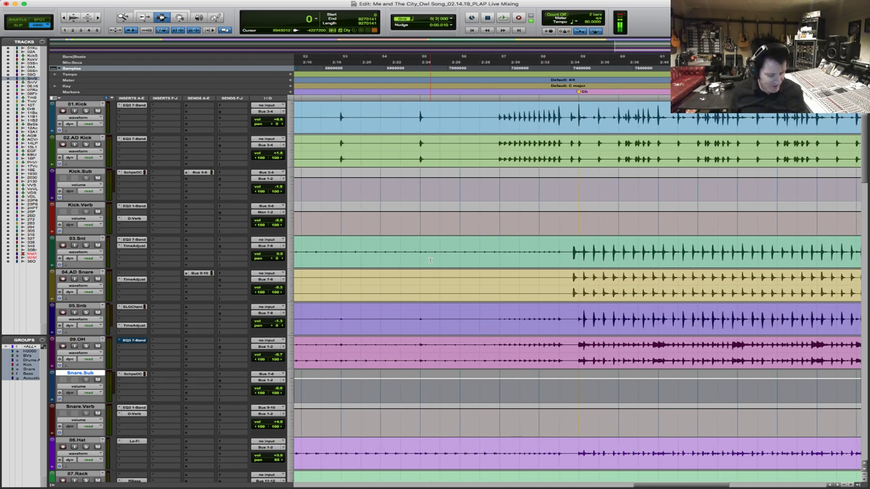
key("r")
key("r")
key("r")
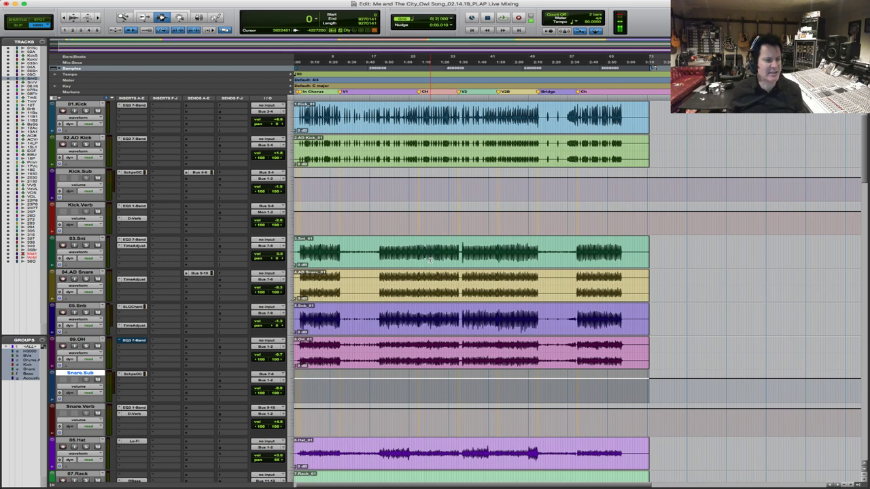
left_click_drag(668, 301, 669, 301)
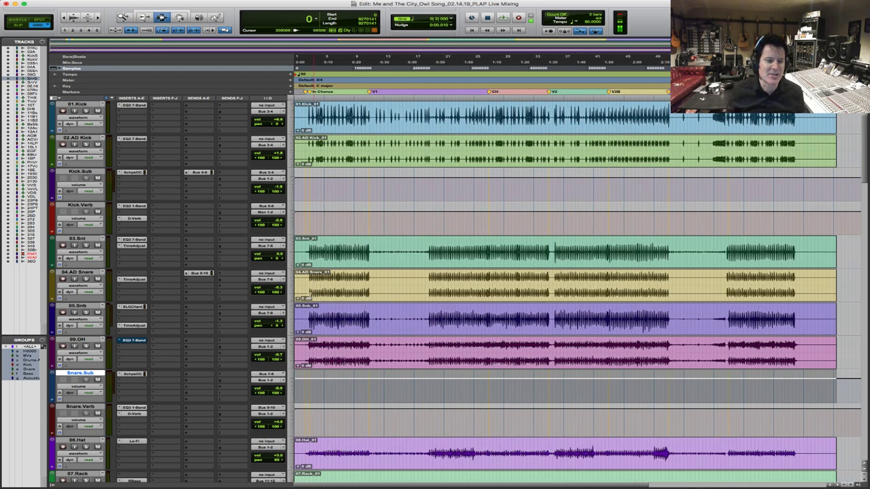
Place the playback cursor at sample 128000 on the drum tracks and look through the session down to the backing vocals
left_click(299, 285)
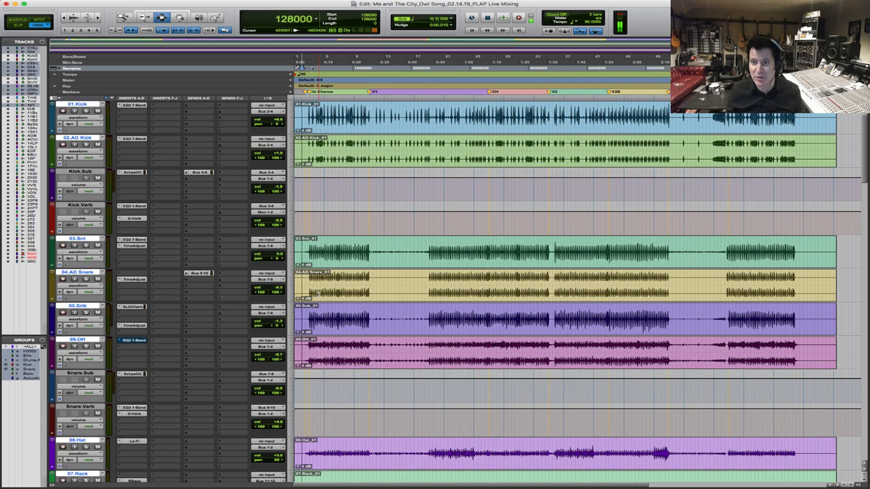
scroll(318, 294, "down", 4)
scroll(318, 294, "down", 15)
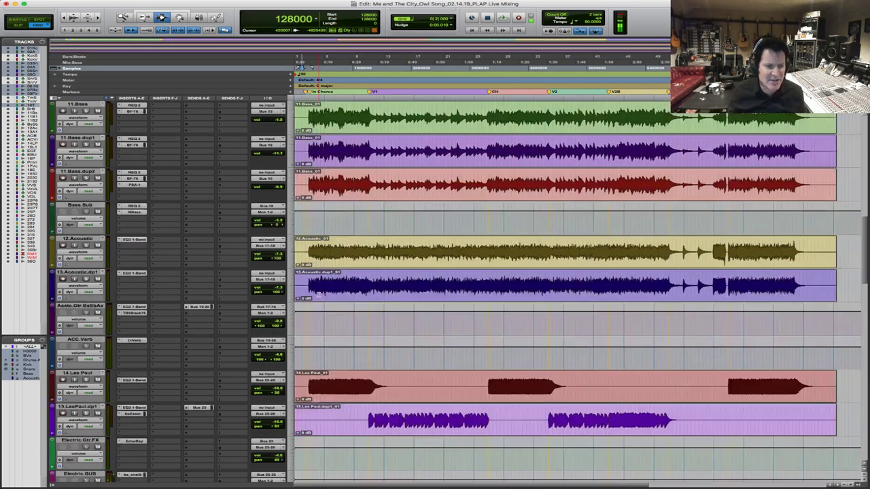
scroll(318, 293, "down", 8)
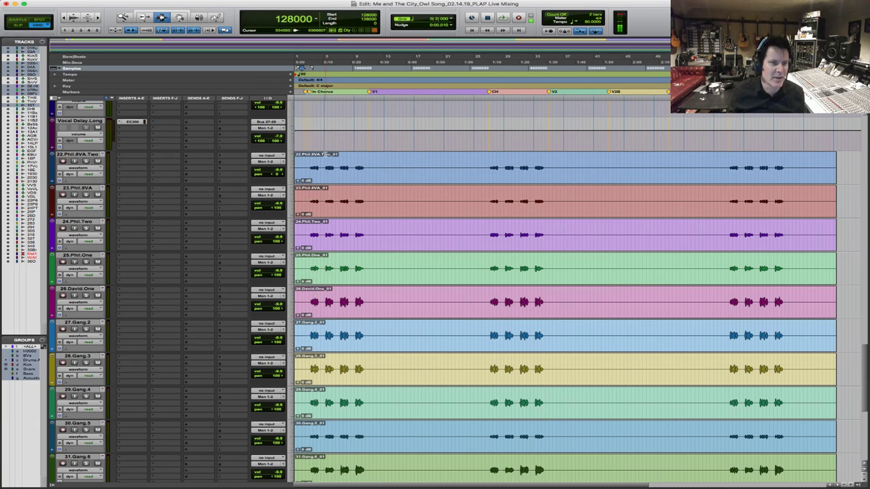
Route the outputs of all grouped backing vocal tracks, numbers 22 through 34, to the stereo Bus 29-30
left_click(317, 169)
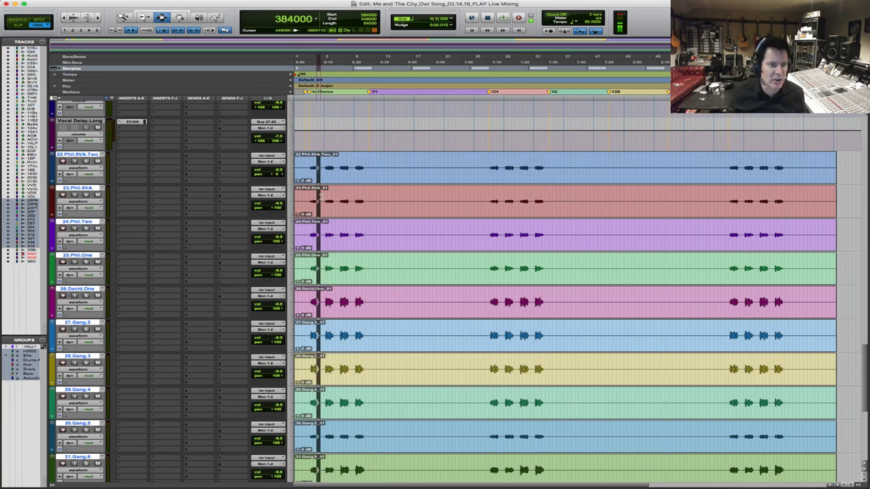
left_click(324, 175)
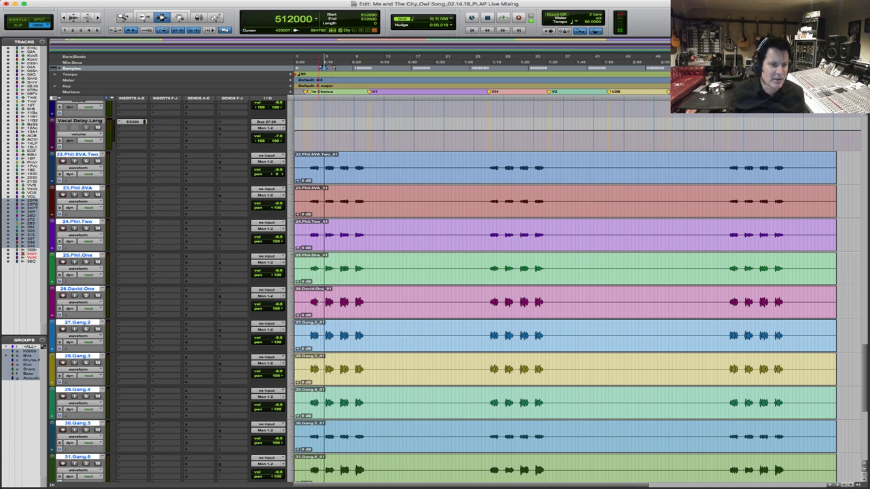
scroll(316, 302, "down", 5)
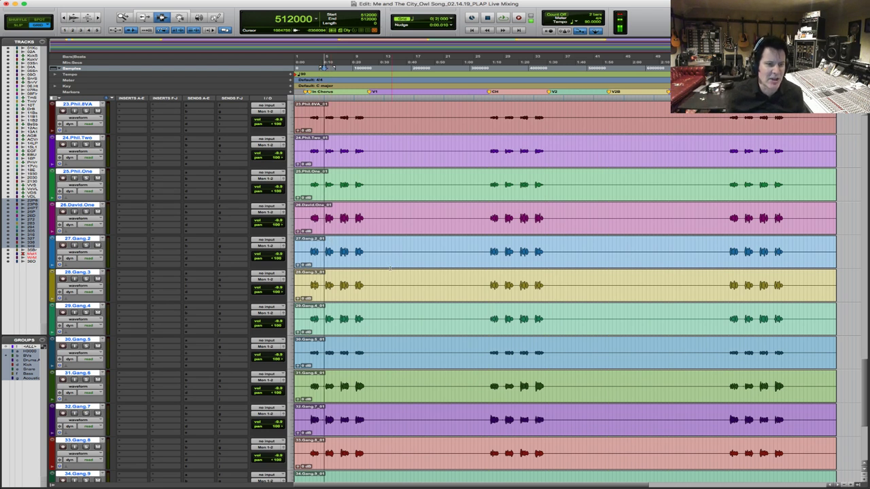
scroll(389, 268, "down", 5)
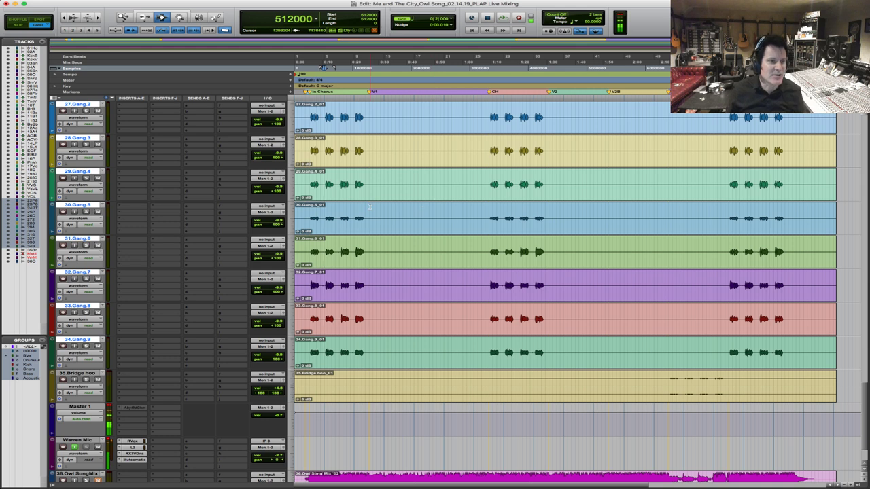
scroll(370, 206, "up", 5)
scroll(370, 207, "up", 3)
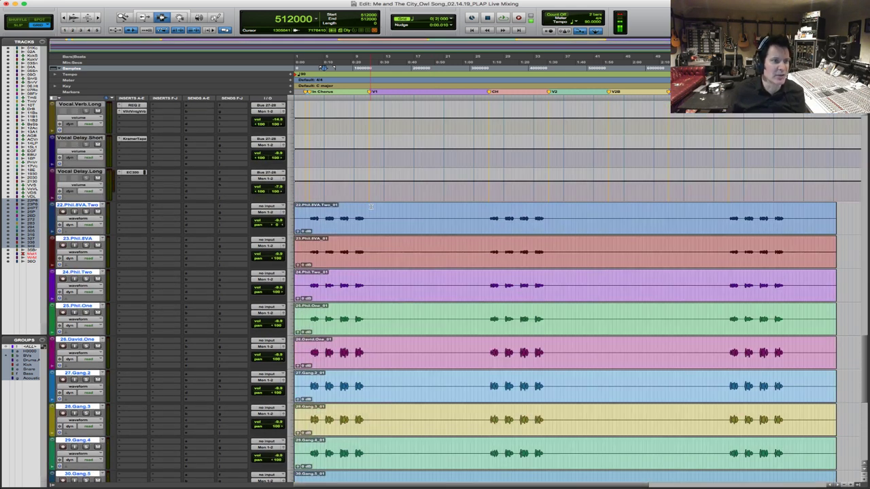
left_click(269, 213)
mouse_move(270, 219)
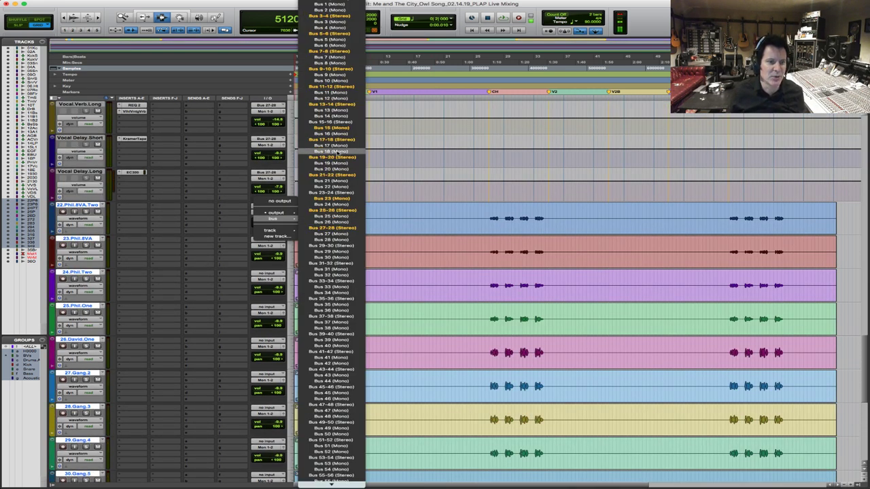
left_click(332, 246, "alt+shift")
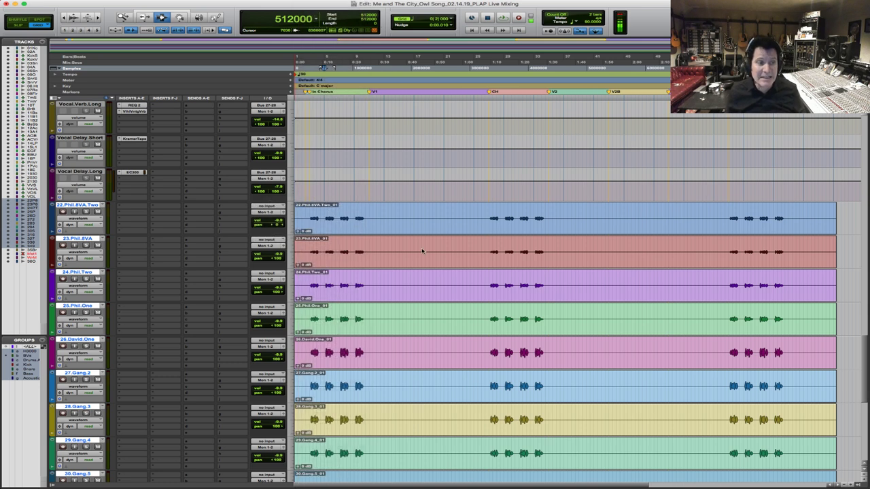
Check the bridge section of the 35.Bridge hoo track, then return the selection to the backing vocal tracks
scroll(454, 284, "down", 10)
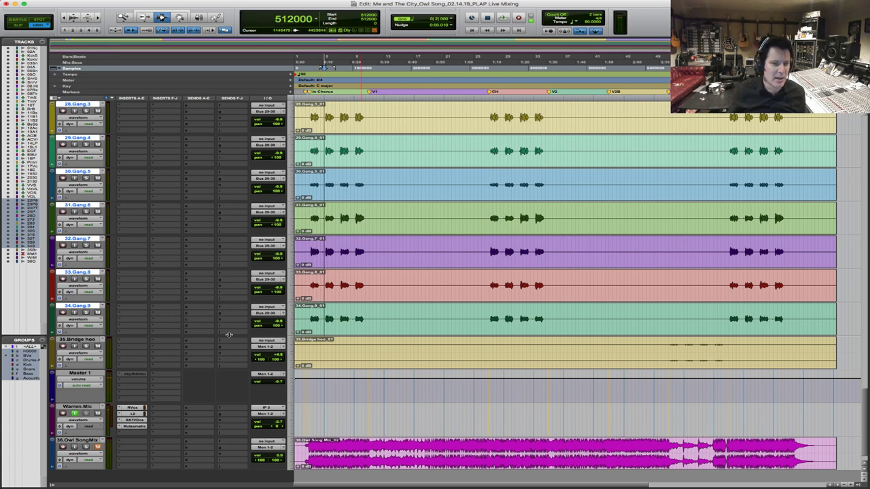
left_click_drag(665, 350, 731, 349)
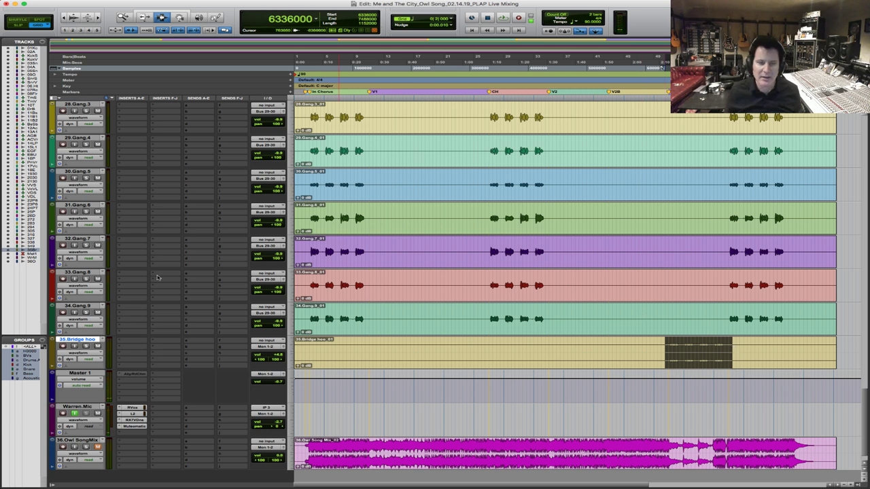
key("alt+super+z")
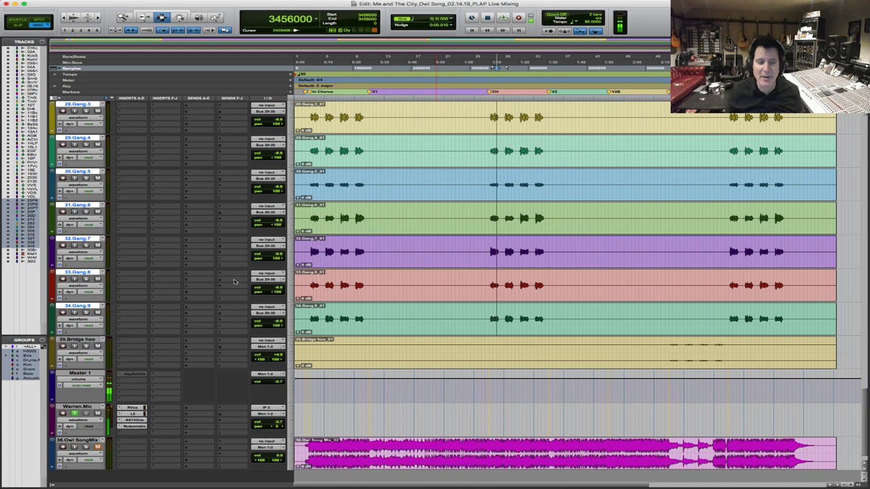
Create one stereo Aux Input track below the backing vocals and name it BV.Sub.Bus.Aux
key("shift+super+n")
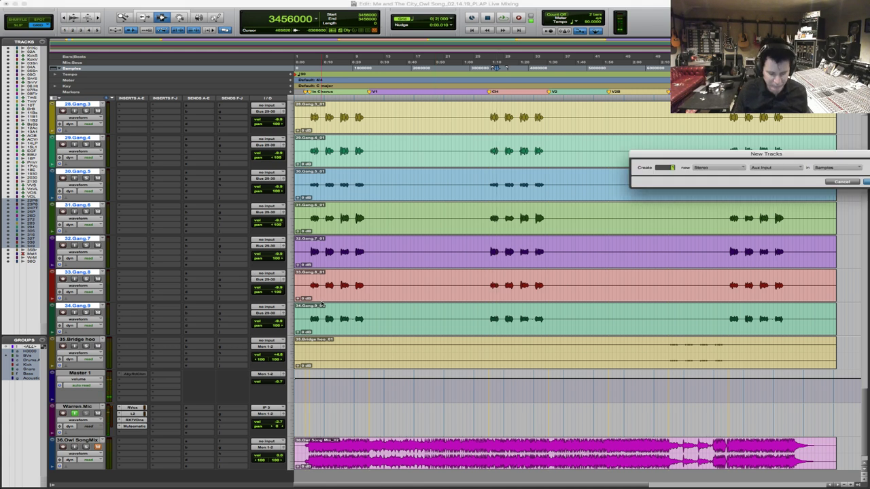
key("Return")
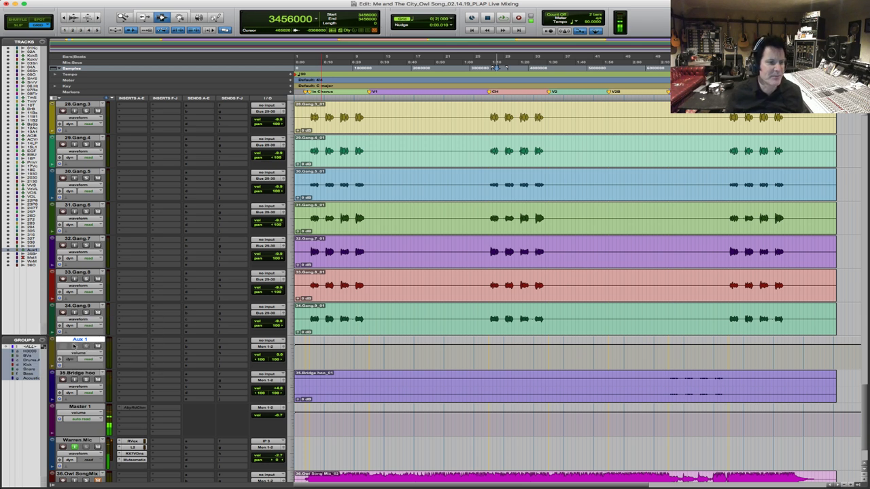
double_click(77, 340)
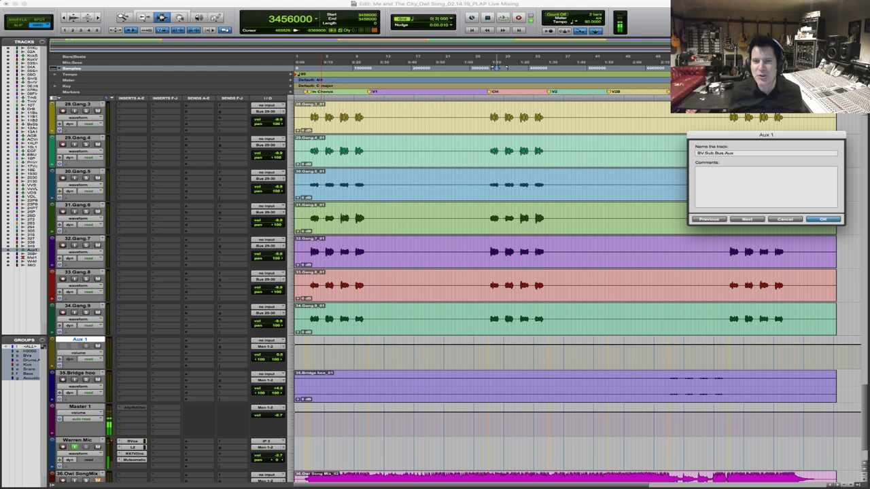
left_click_drag(791, 135, 584, 186)
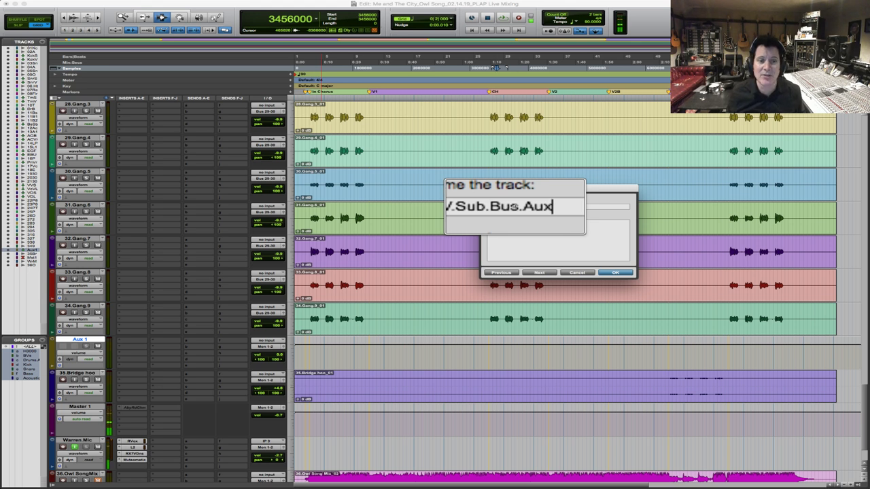
left_click(616, 274)
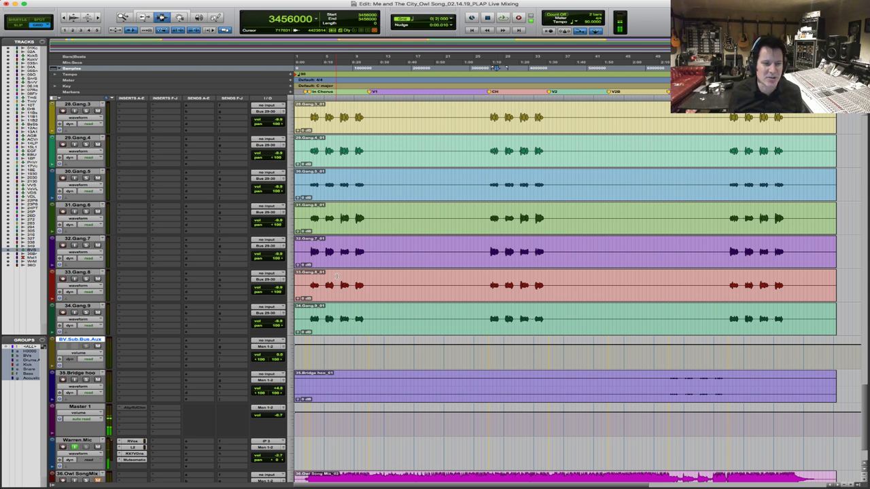
Solo the grouped backing vocal tracks and set the input of BV.Sub.Bus.Aux to the stereo Bus 29-30
left_click(309, 240)
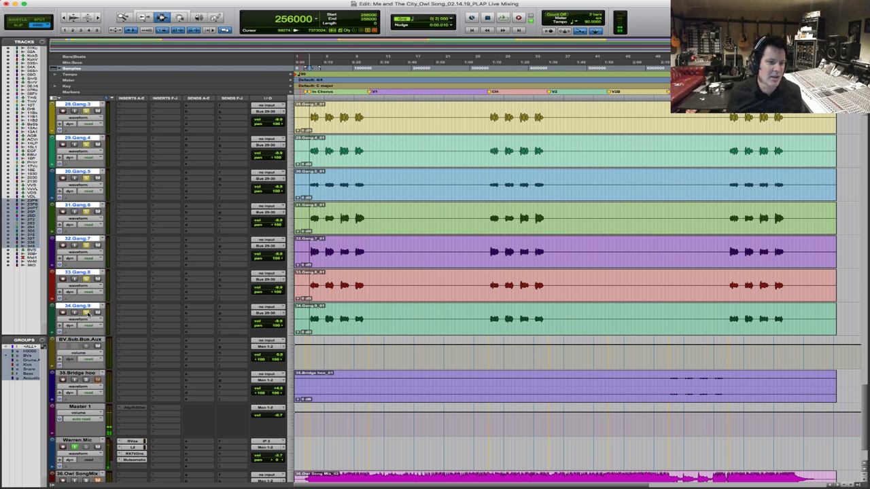
left_click(269, 342)
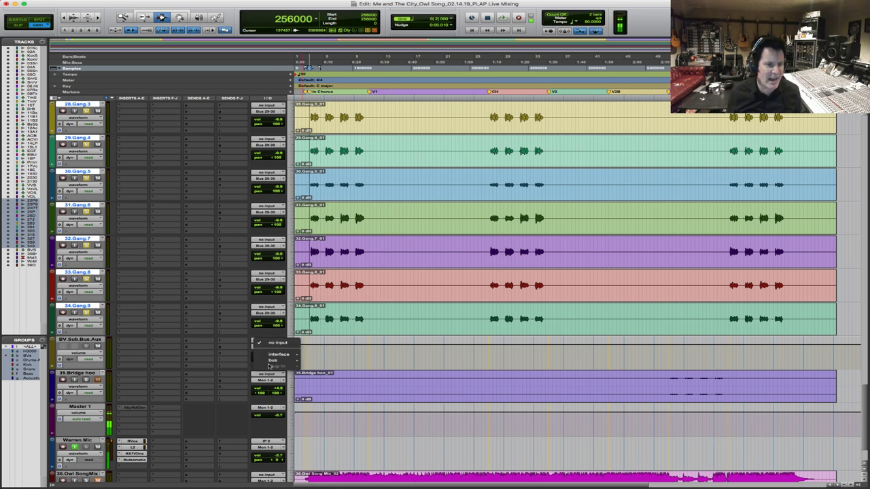
mouse_move(273, 360)
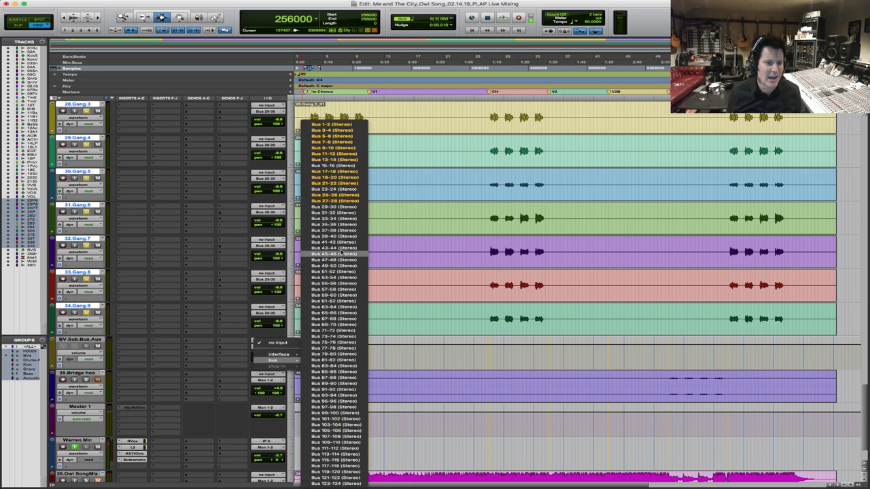
left_click(345, 206)
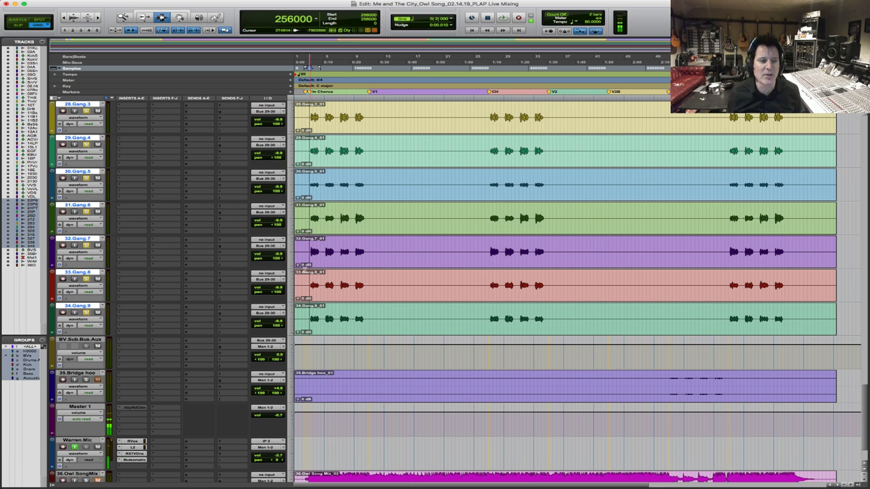
Select the intro chorus across the backing vocal tracks and audition it while checking tracks 22 through 34
left_click_drag(310, 251, 365, 252)
key("space")
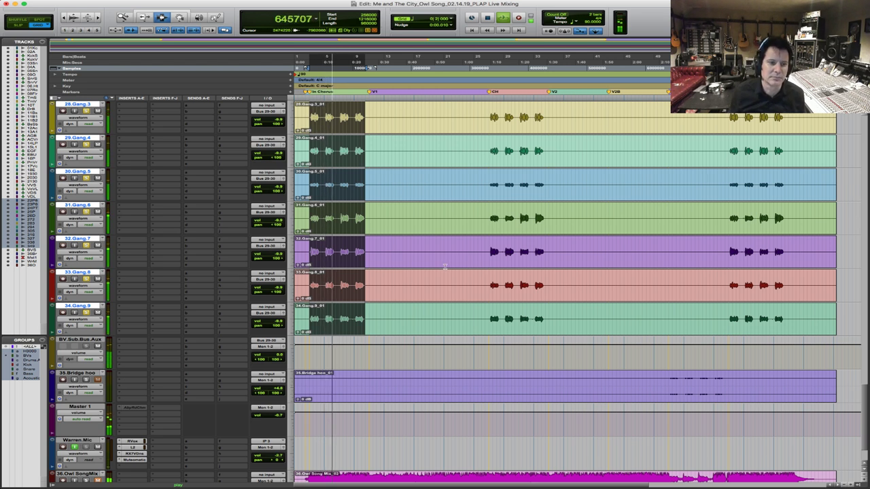
scroll(412, 279, "up", 9)
scroll(412, 279, "up", 4)
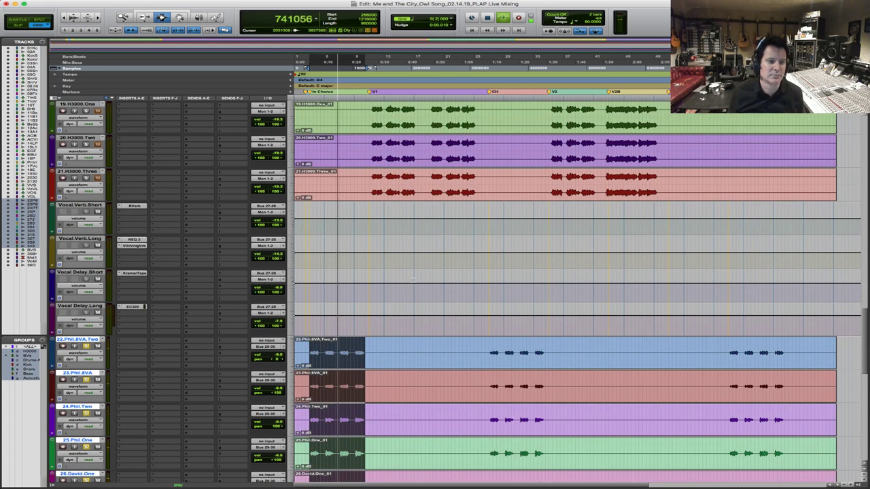
scroll(412, 279, "down", 4)
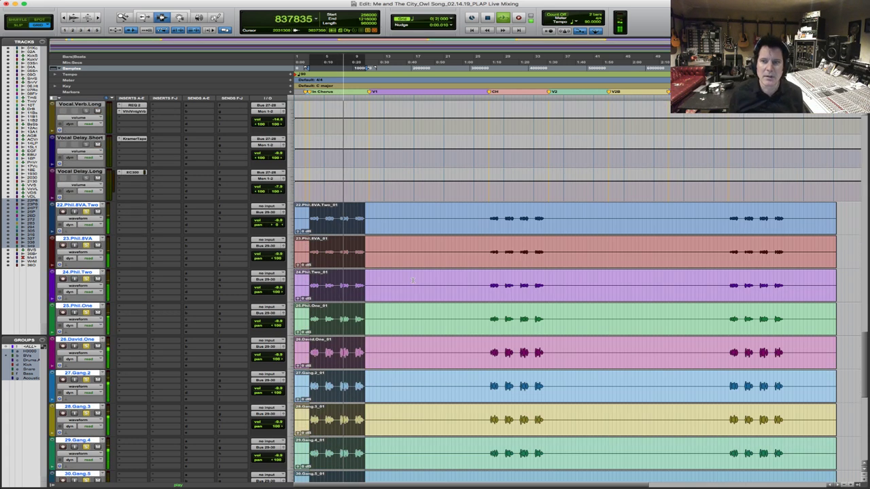
scroll(412, 280, "down", 2)
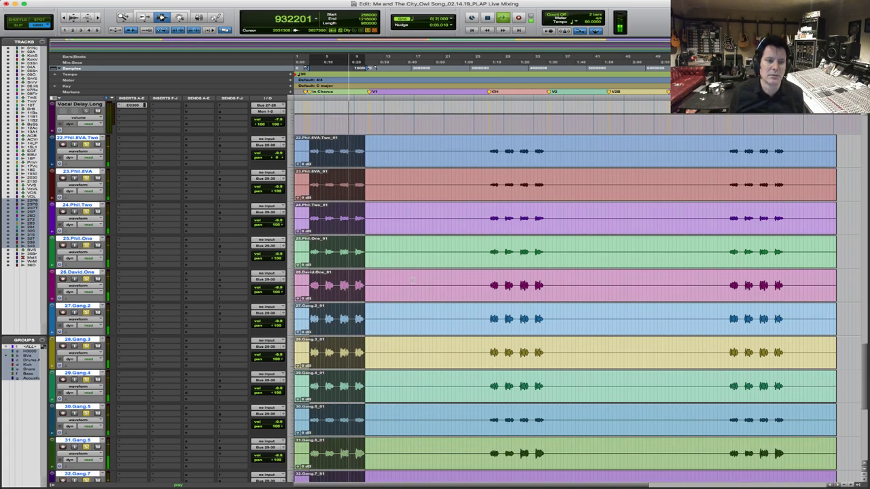
key("space")
Insert the stereo Scheps Omni Channel plug-in on BV.Sub.Bus.Aux and move its window clear of the insert slots
scroll(415, 280, "down", 4)
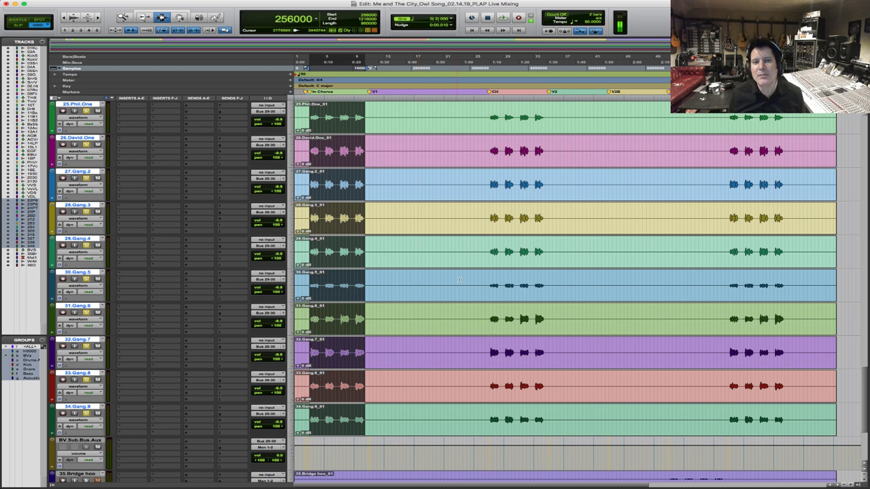
scroll(405, 322, "down", 4)
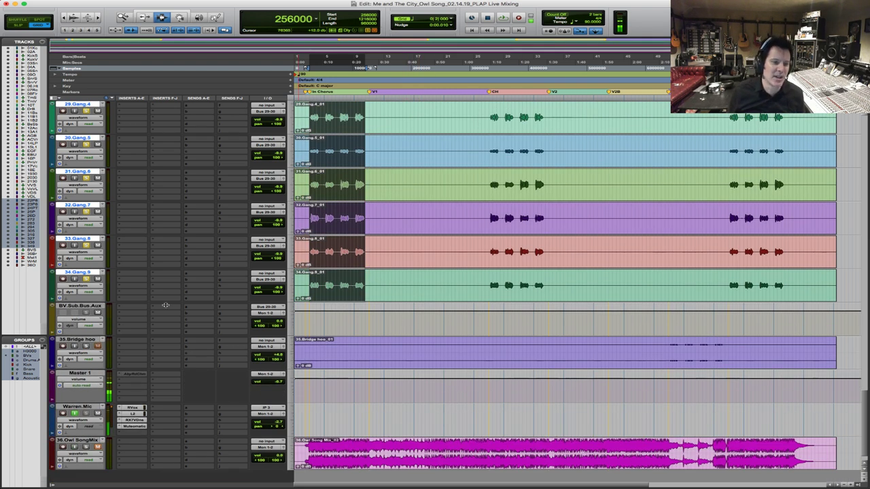
left_click(129, 310)
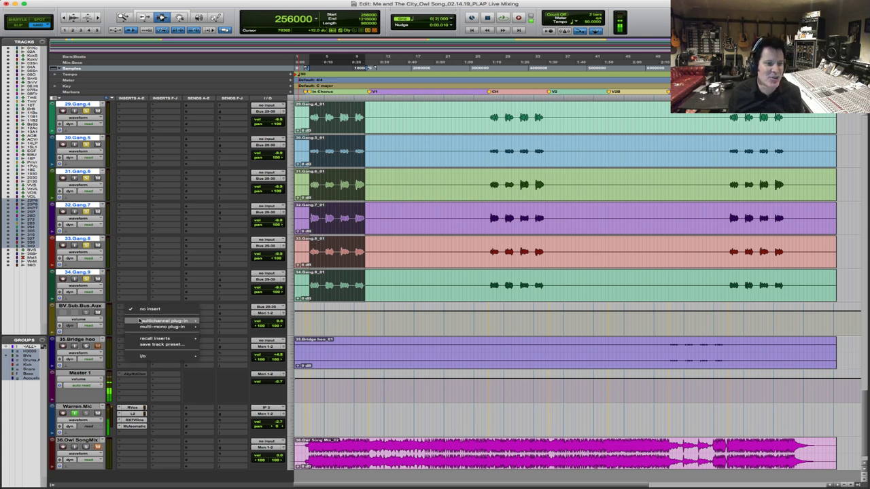
mouse_move(163, 320)
mouse_move(231, 201)
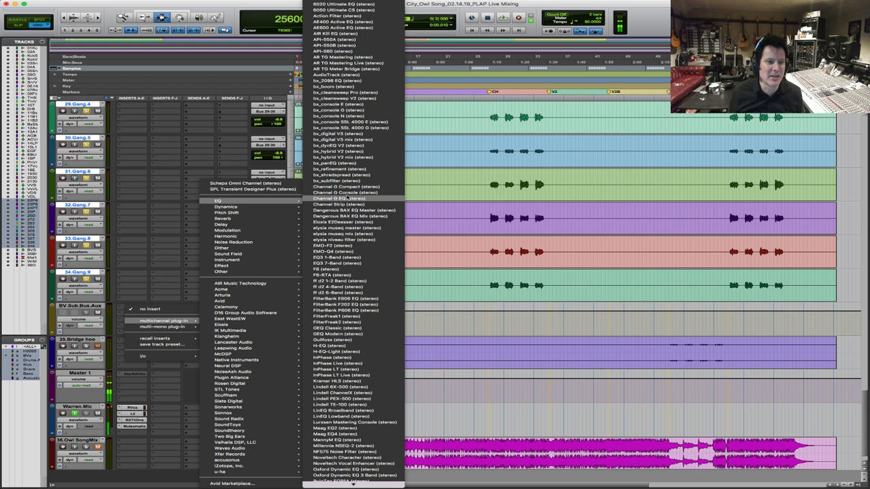
mouse_move(377, 483)
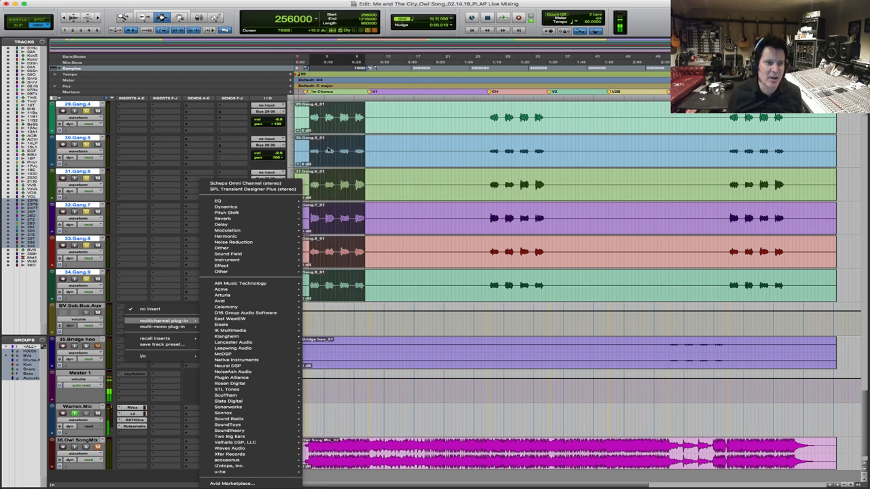
key("Escape")
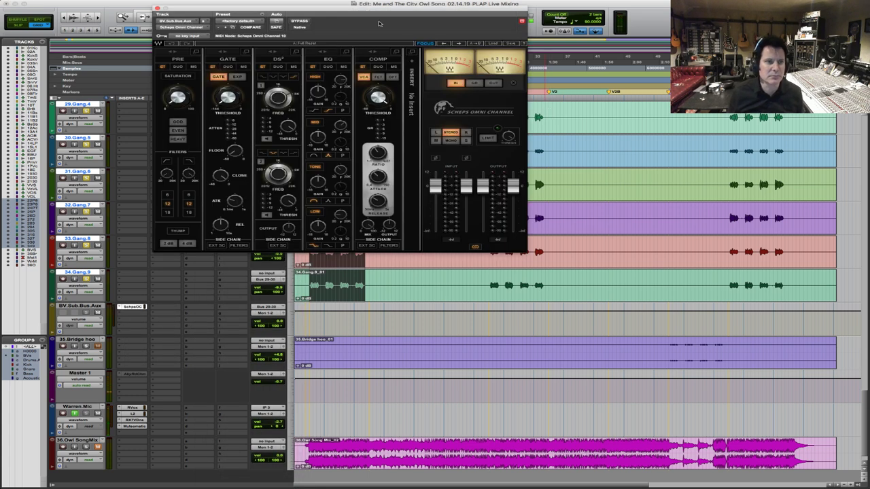
left_click_drag(407, 10, 572, 170)
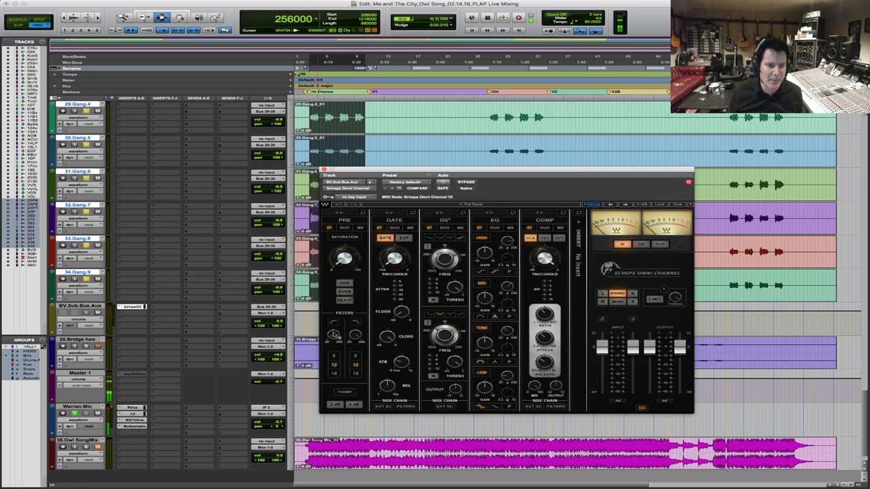
Set the low-cut filter in the Pre section to about 102 Hz while playing the selected intro chorus
key("space")
mouse_move(333, 334)
left_mouse_down()
mouse_move(333, 313)
mouse_move(335, 342)
left_mouse_up()
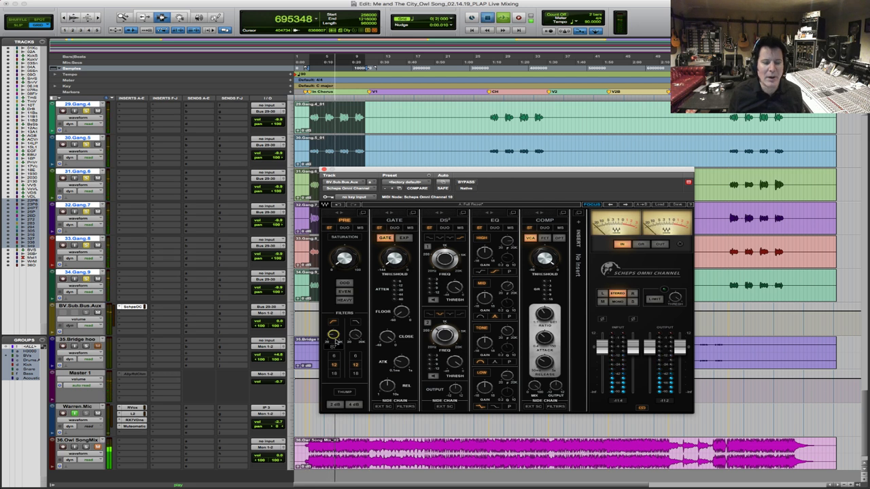
key("space")
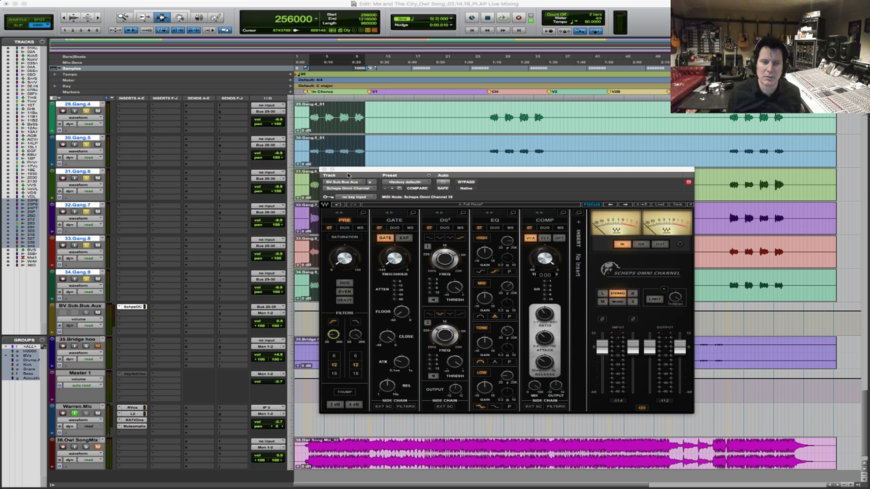
left_click(333, 143)
left_click_drag(307, 129, 366, 129)
key("space")
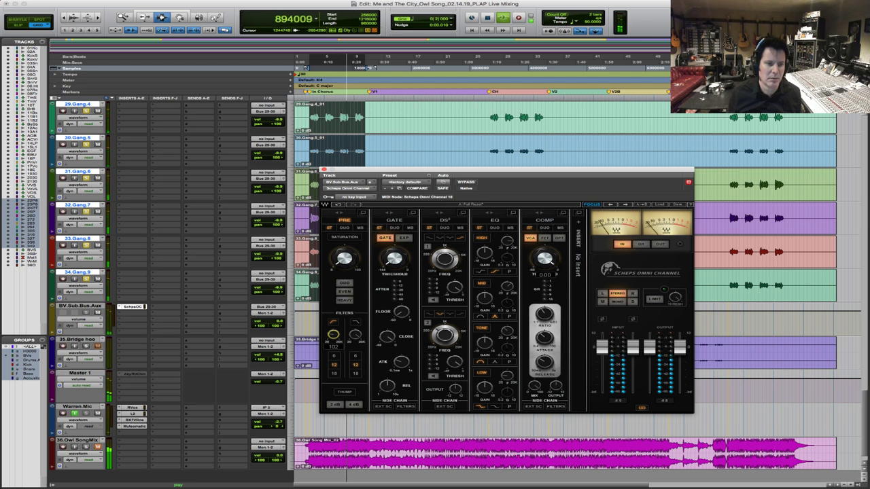
key("space")
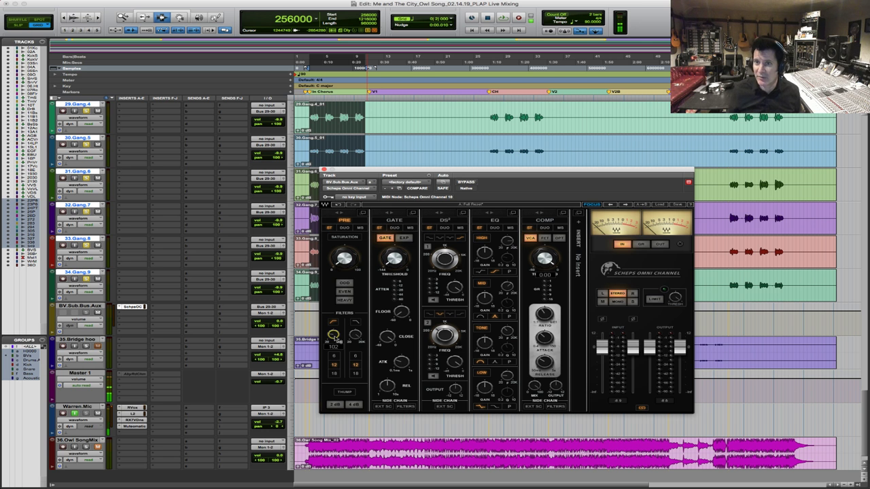
Play the intro chorus again to judge the filtered backing vocals
key("space")
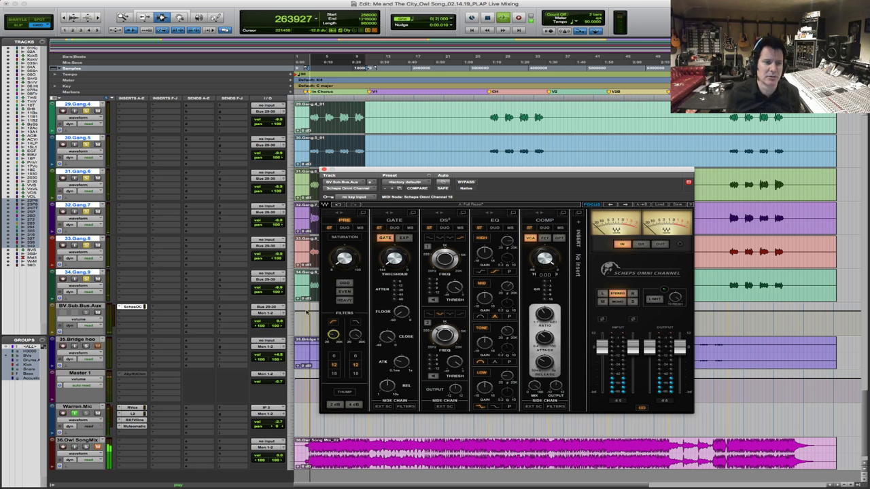
key("space")
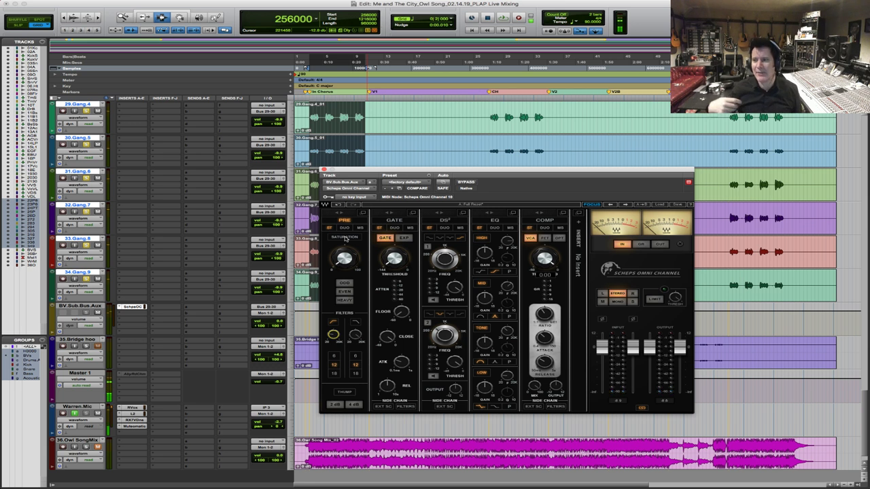
key("space")
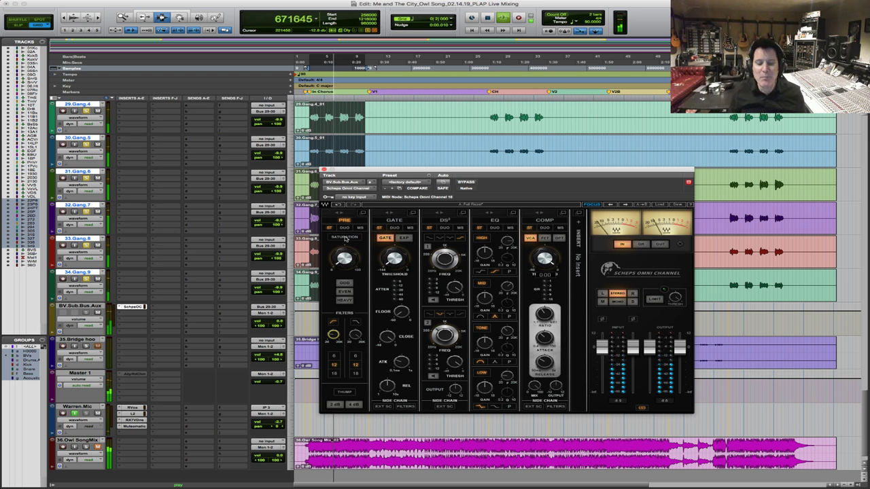
key("space")
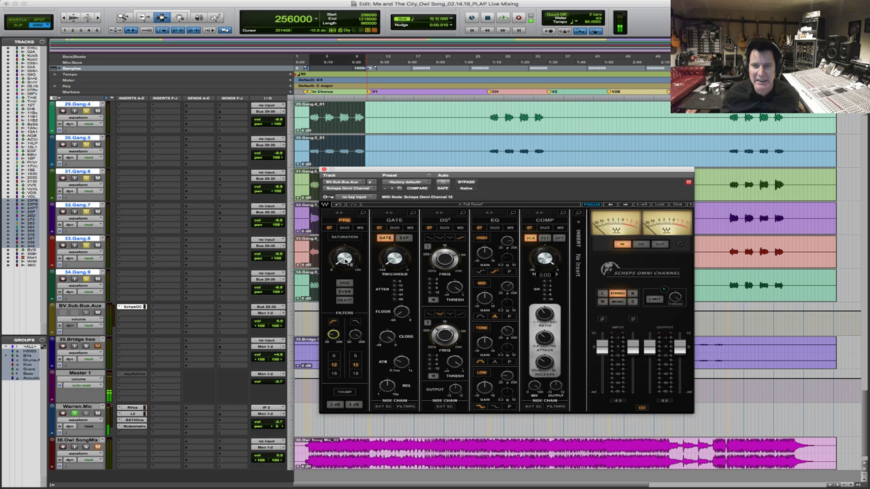
Add Odd saturation in the Pre section and raise it to about 60.4 while auditioning the intro chorus
key("space")
left_click(344, 261)
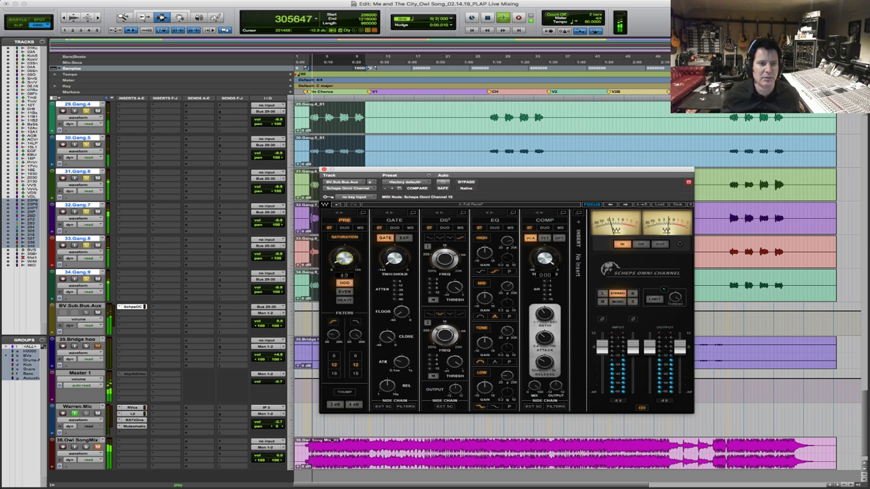
left_click_drag(345, 260, 344, 253)
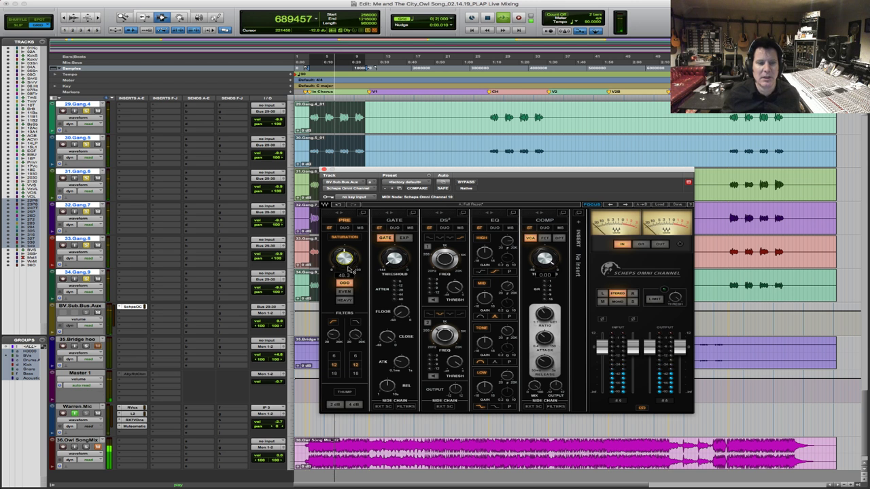
key("space")
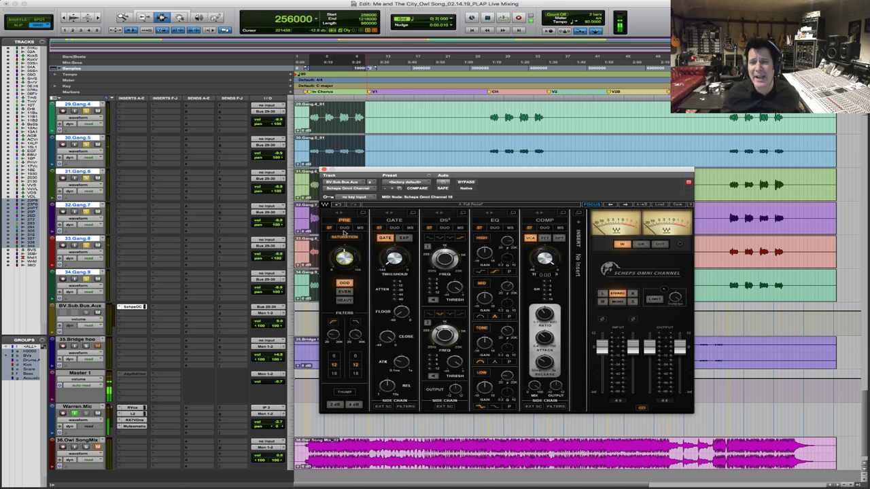
key("space")
left_click_drag(344, 250, 343, 248)
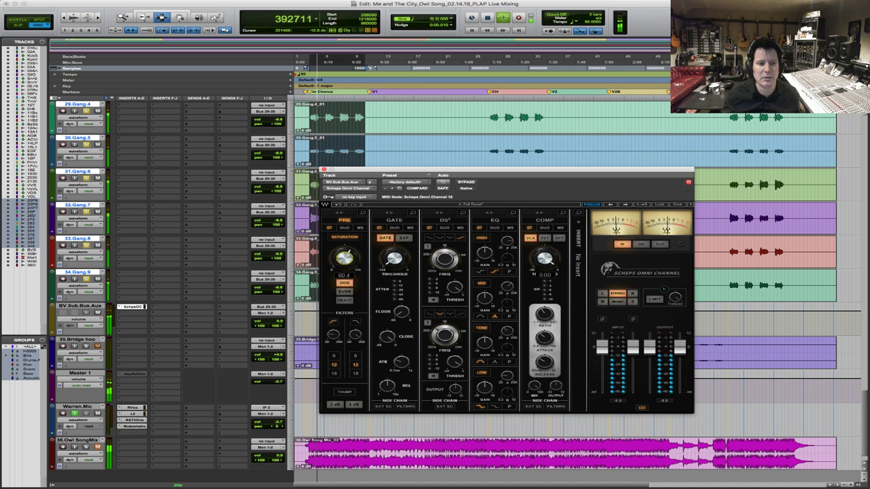
key("space")
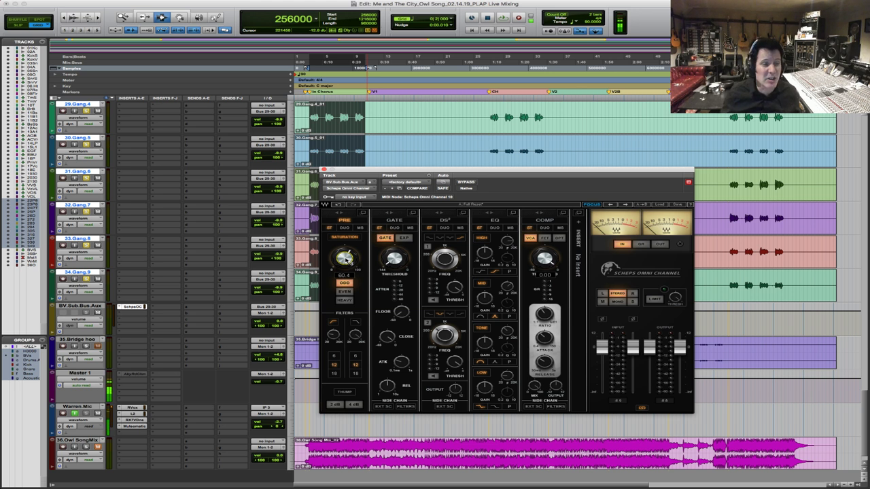
Audition the Odd saturation again and push its amount up to about 72.7
key("space")
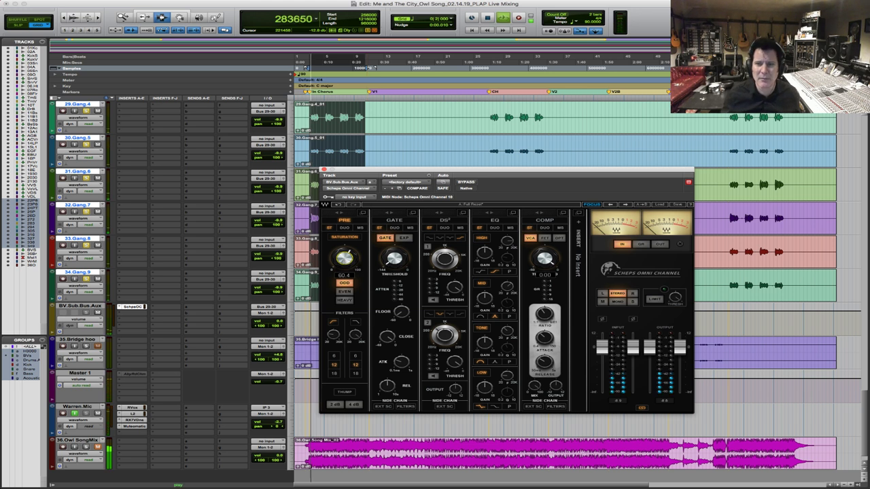
key("space")
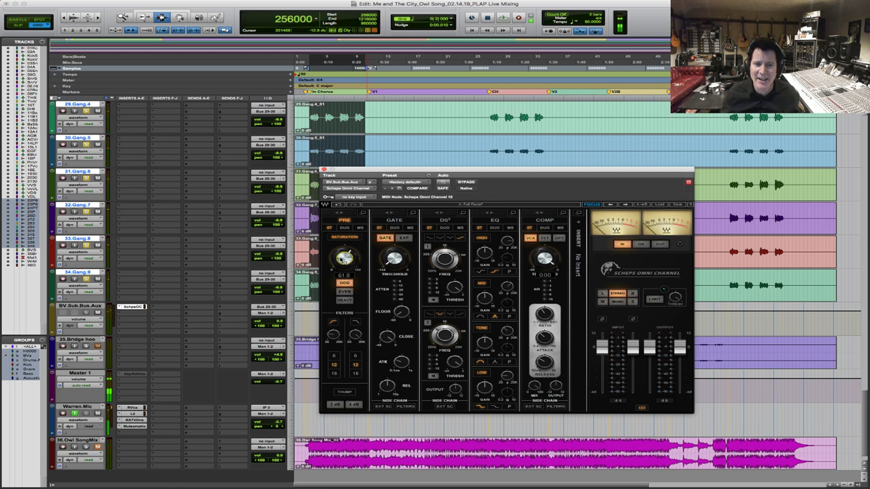
key("space")
left_click_drag(345, 257, 346, 284)
key("space")
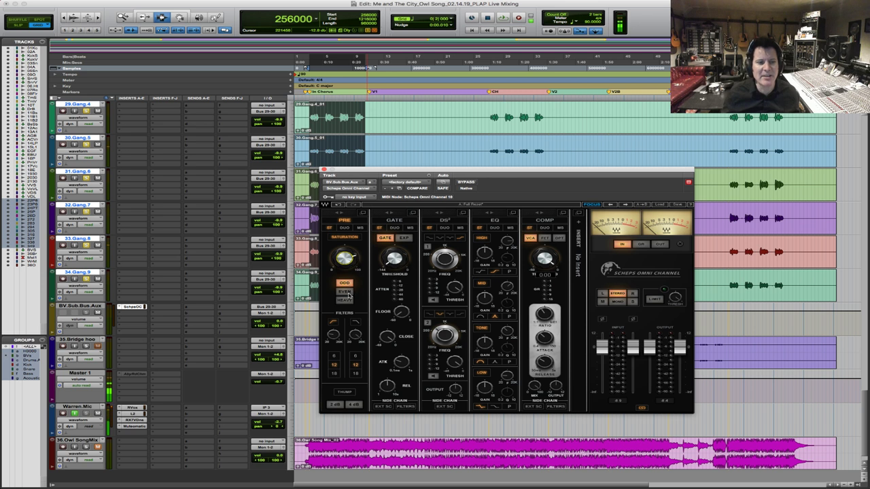
Audition the Even saturation mode, and switch to the Heavy mode and play the intro chorus with it
left_click(348, 293)
key("space")
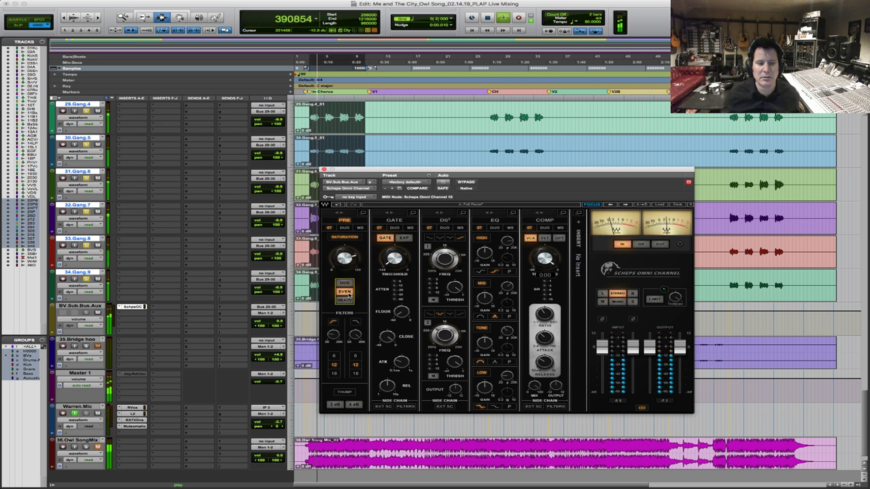
key("space")
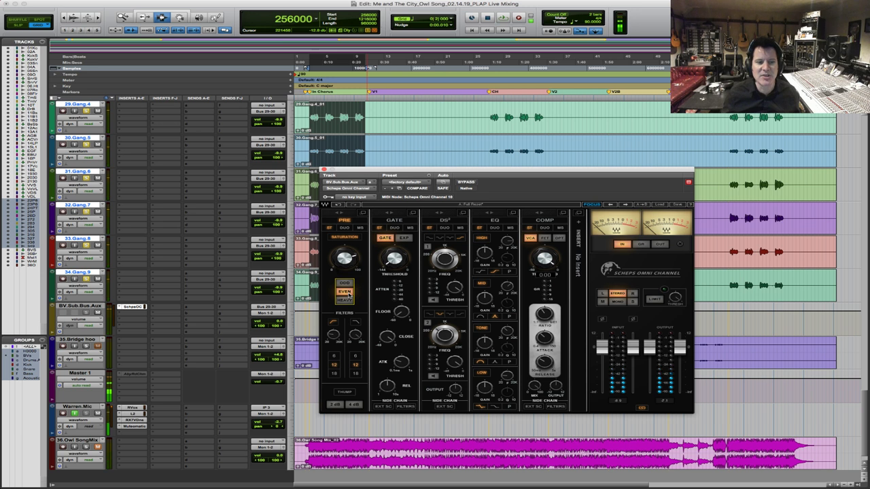
left_click(345, 301)
key("space")
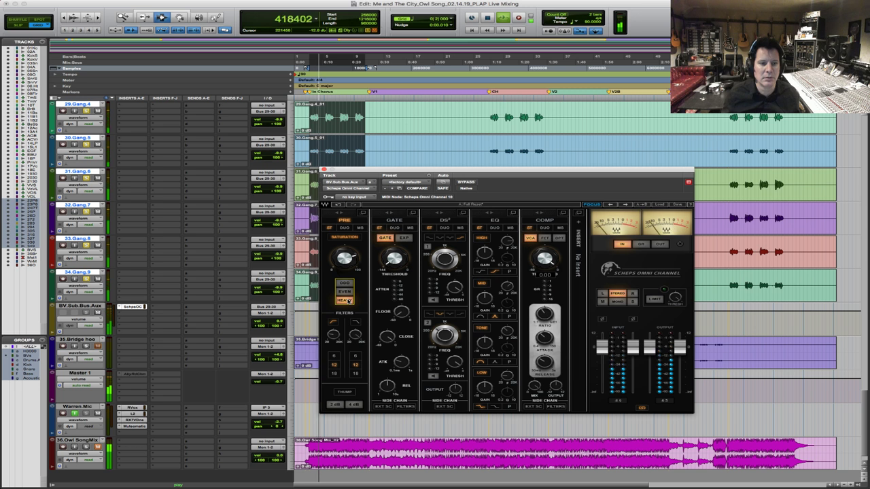
key("space")
Set the Heavy saturation amount to about 69.6 and play the intro chorus with it
mouse_move(346, 256)
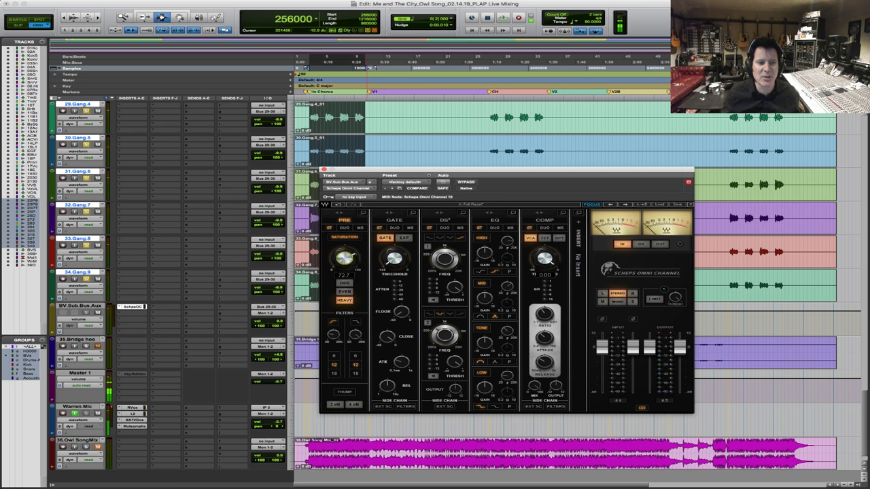
left_click_drag(345, 256, 345, 258)
key("space")
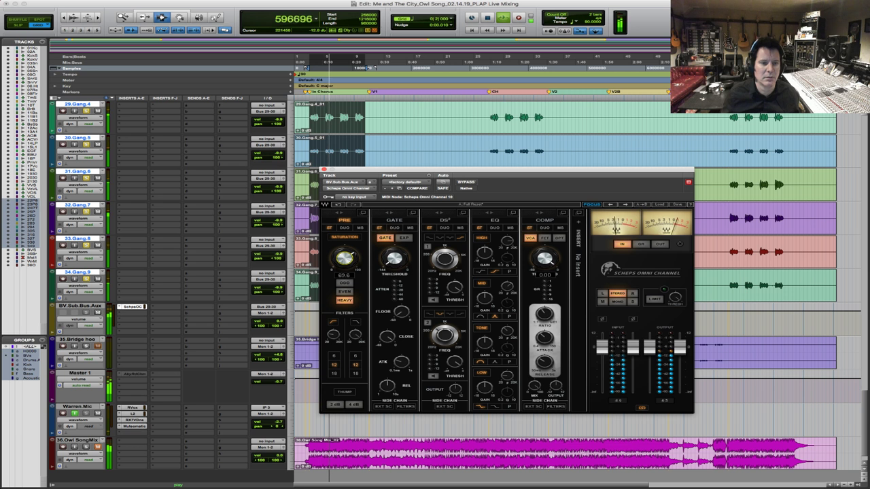
key("space")
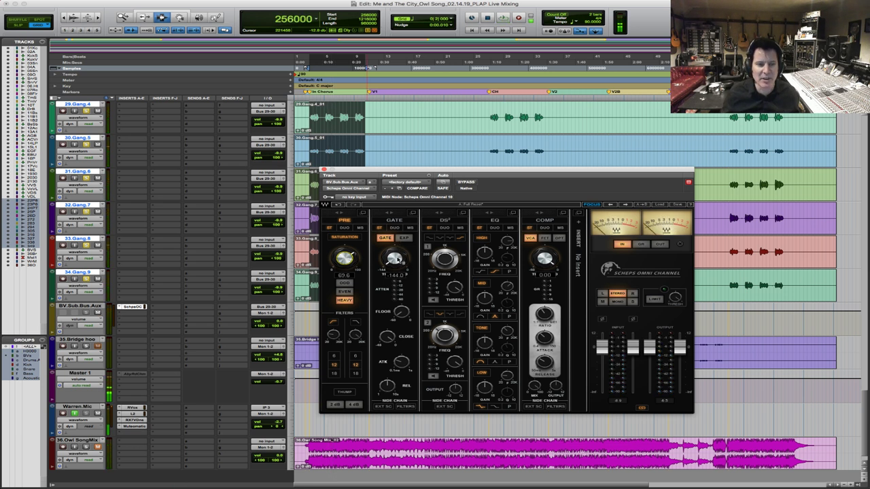
Raise the gate threshold on the backing vocal bus and adjust the gate floor while playing the intro chorus
key("space")
left_click_drag(398, 260, 398, 235)
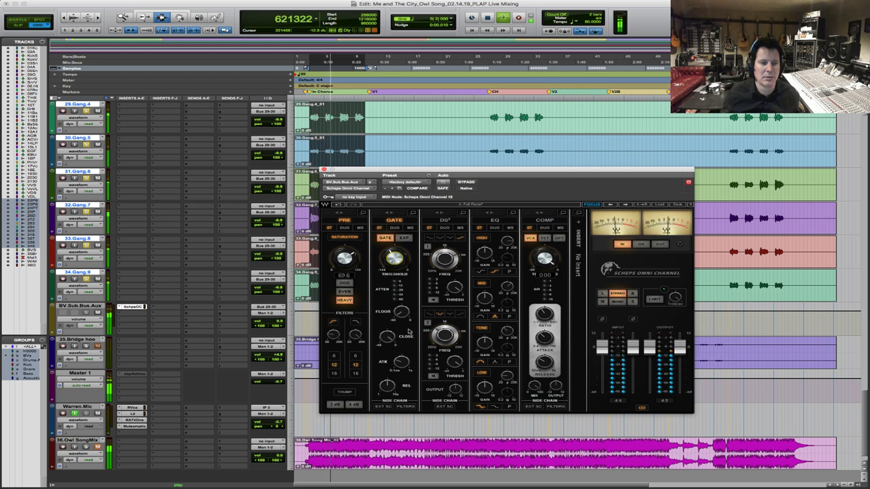
key("space")
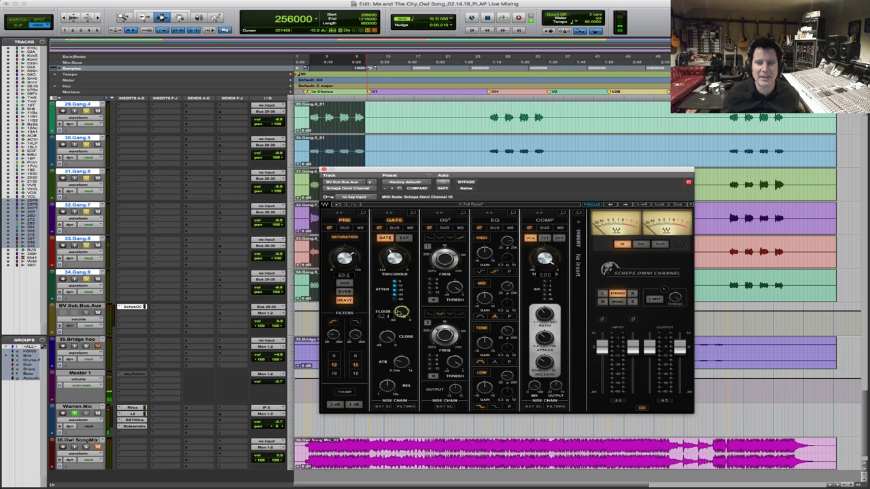
Play the intro chorus to check the gate settings on the backing vocal bus
key("space")
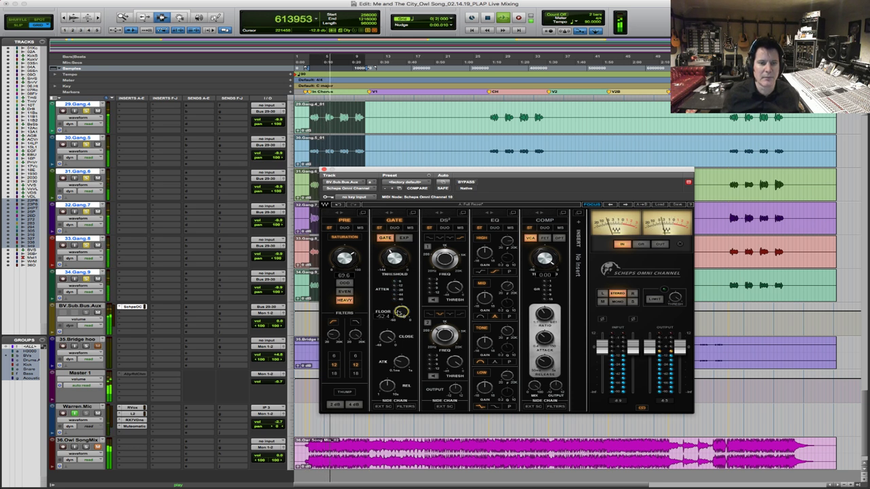
key("space")
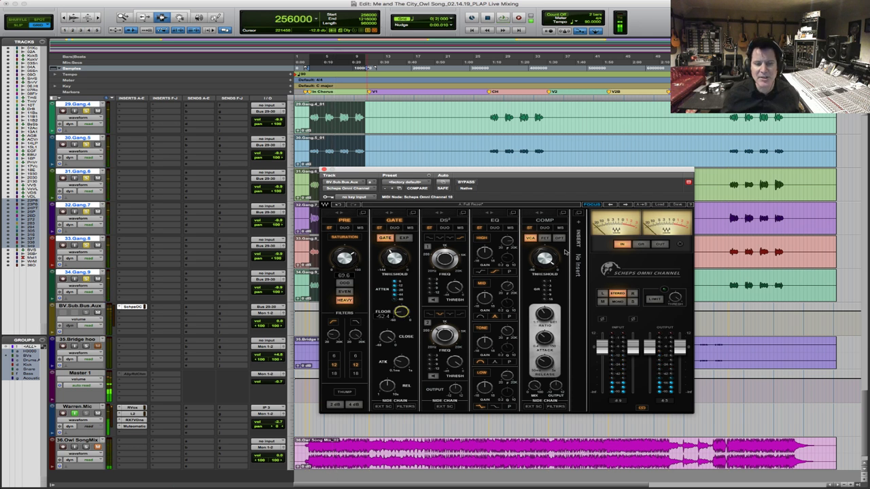
mouse_move(545, 257)
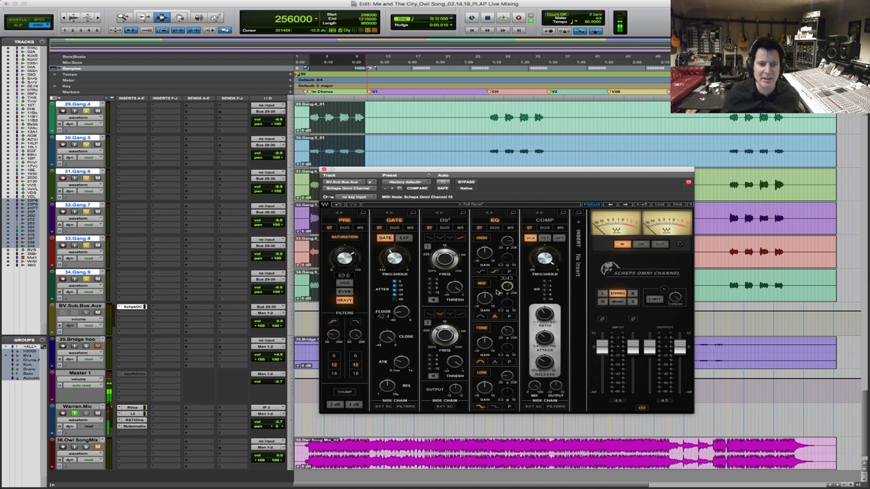
Set the Pre filters to about 103 Hz high-pass and 7206 Hz low-pass, auditioning them over the intro chorus
key("space")
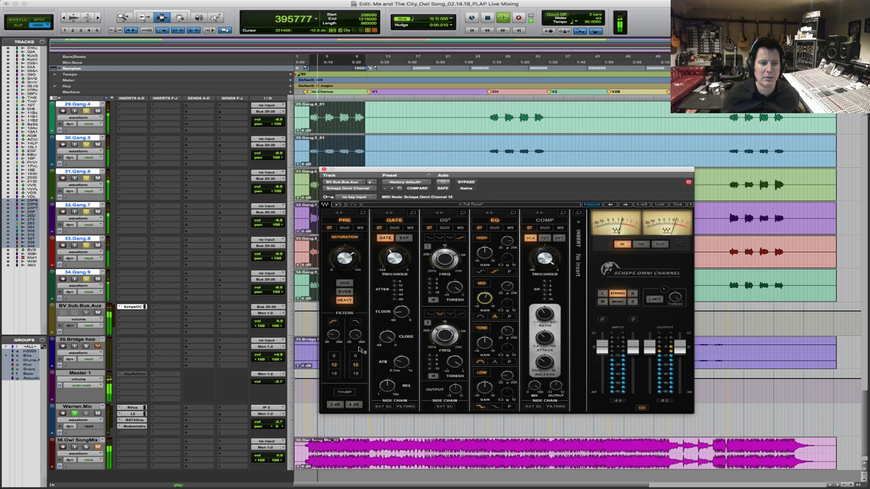
key("space")
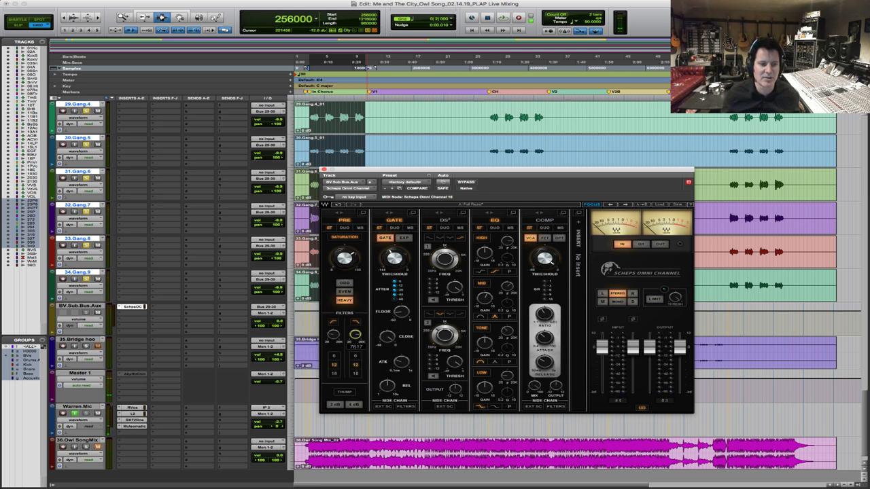
key("space")
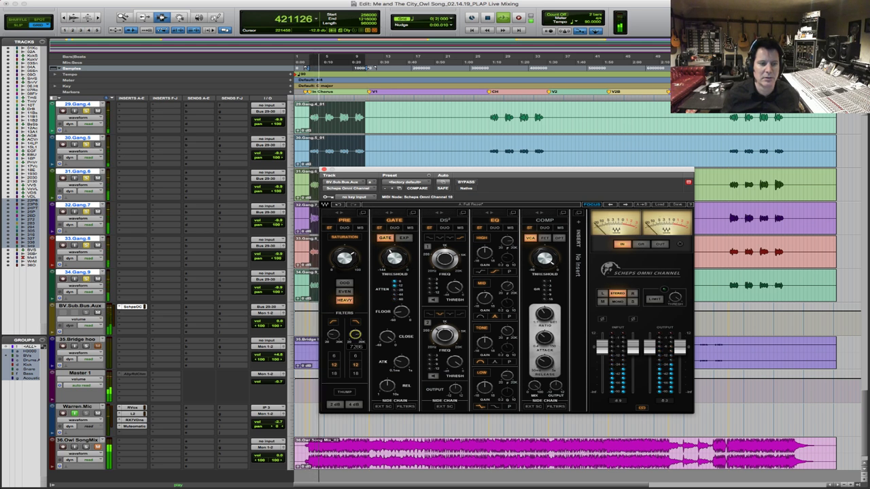
key("space")
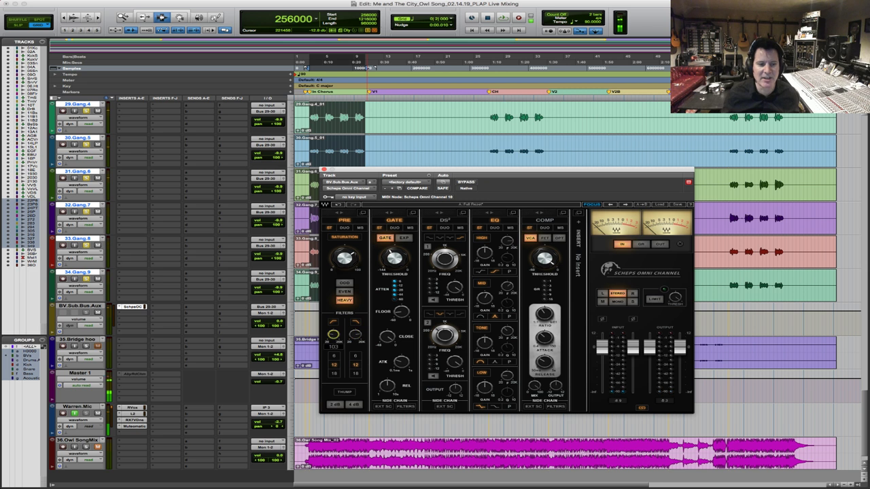
key("space")
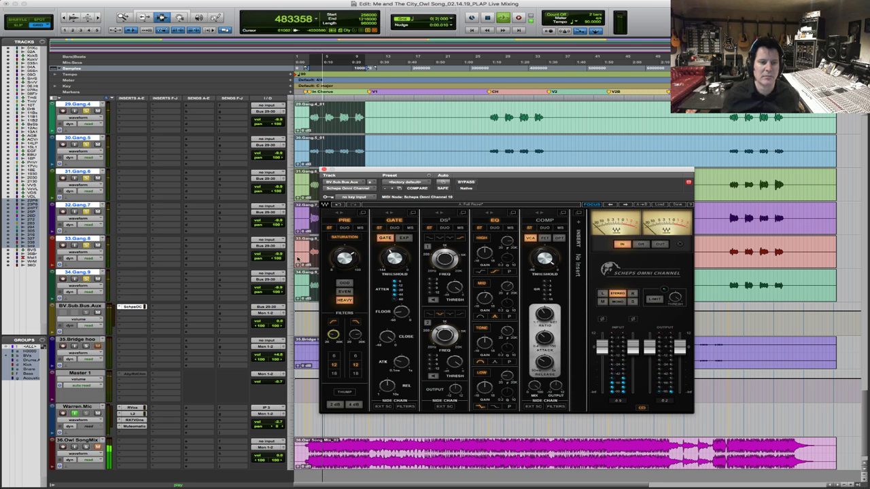
key("space")
Play the intro chorus to review the saturation, compressor and de-esser modules on the backing vocal bus
mouse_move(347, 259)
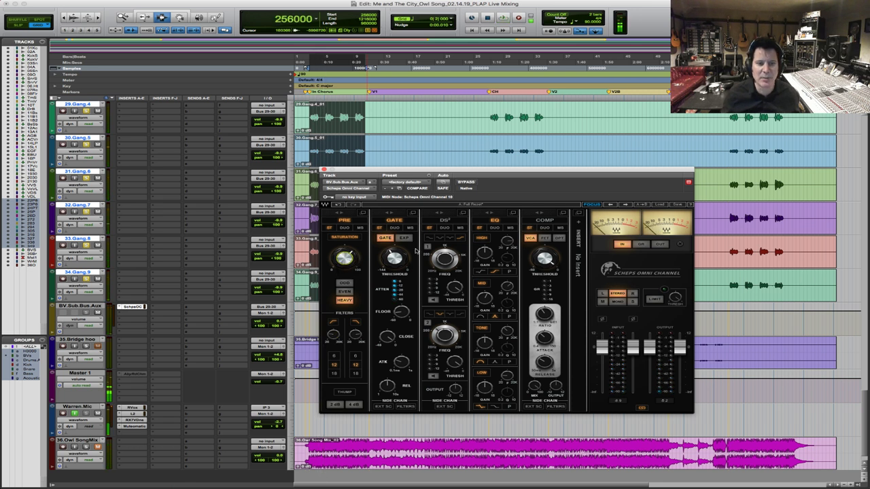
key("space")
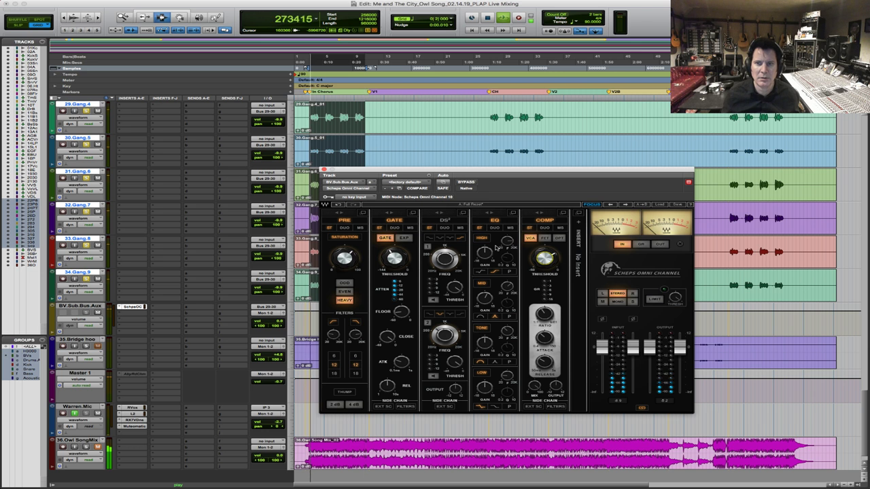
key("space")
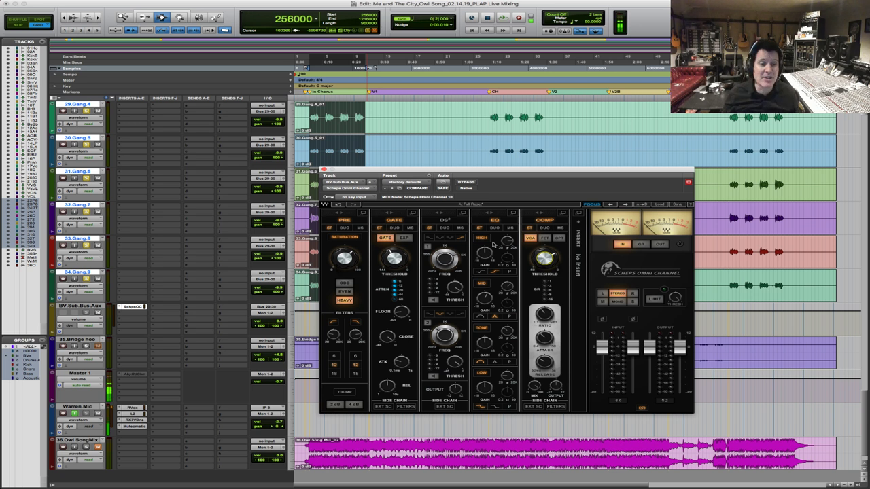
key("space")
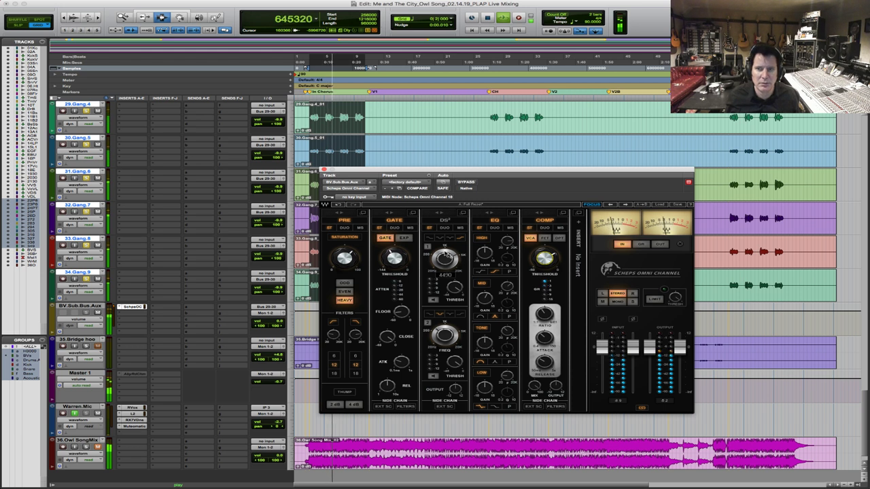
key("space")
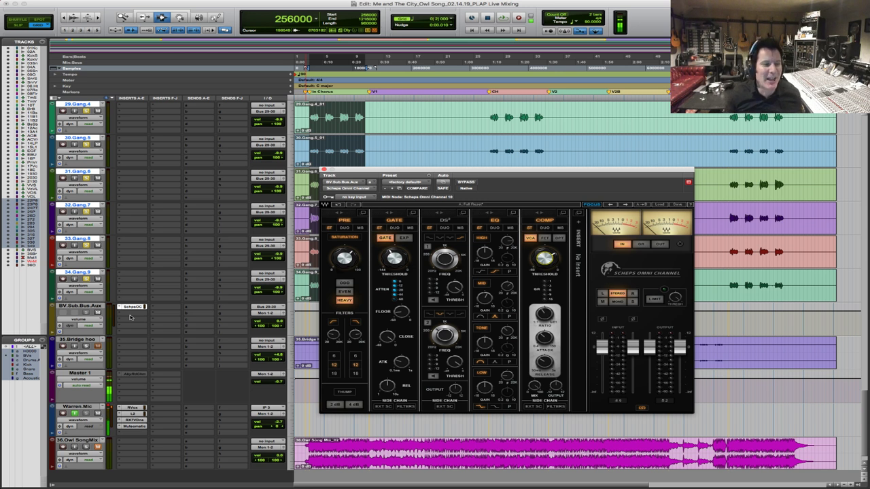
Browse the plug-in categories for the channel's internal insert slot and load the REQ 2 equalizer into it
left_click(580, 222)
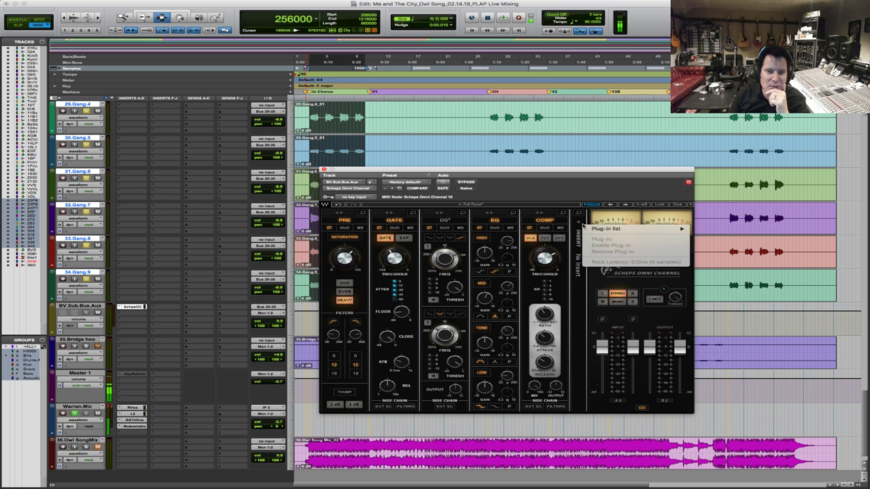
left_click(581, 231)
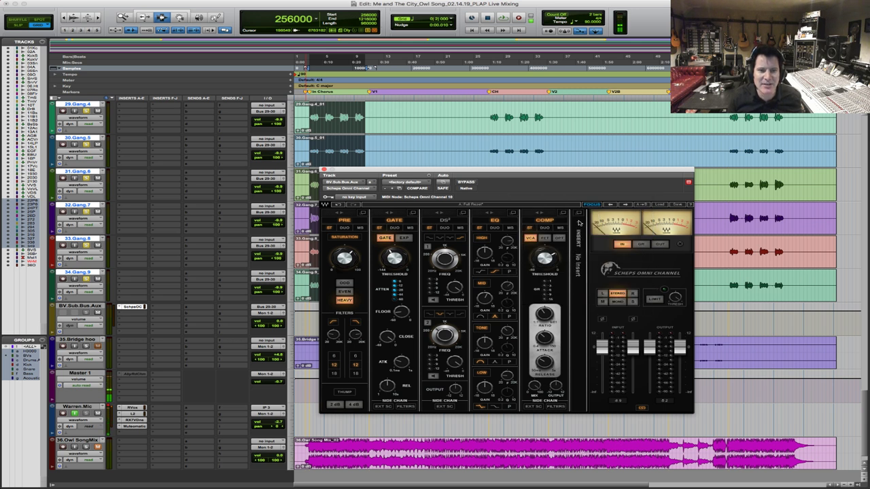
left_click(579, 224)
mouse_move(608, 228)
mouse_move(734, 243)
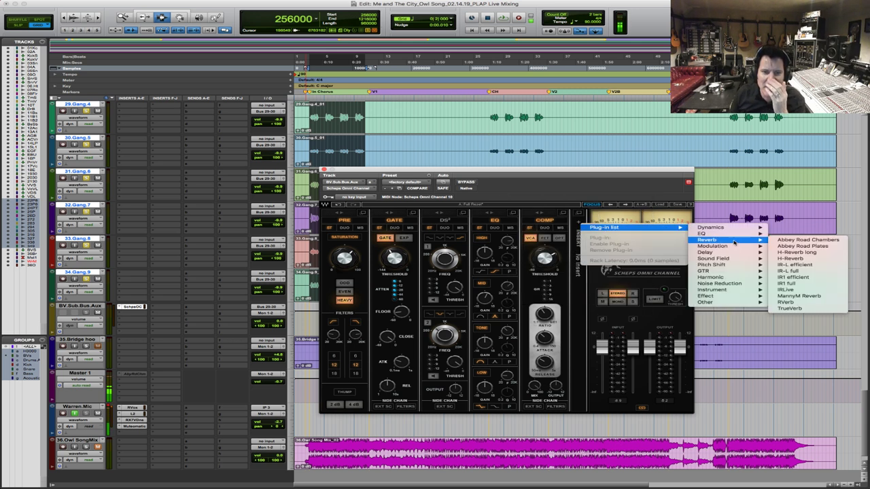
left_click(829, 240)
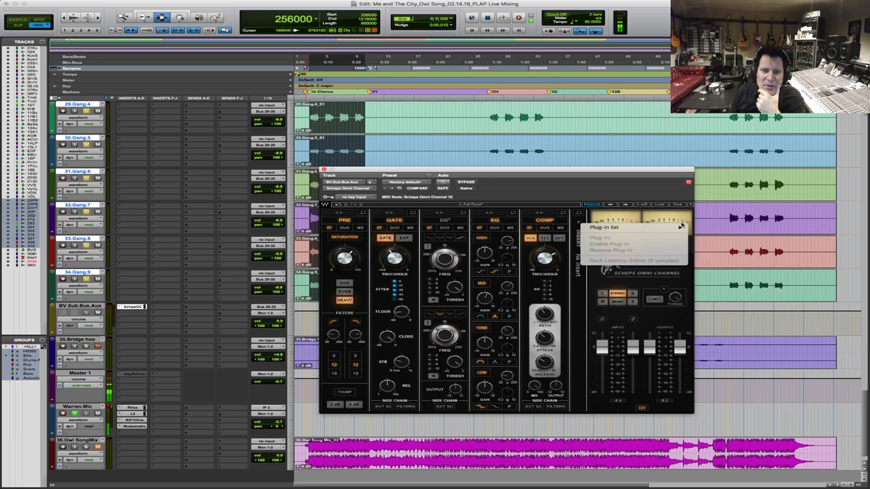
mouse_move(642, 228)
mouse_move(707, 234)
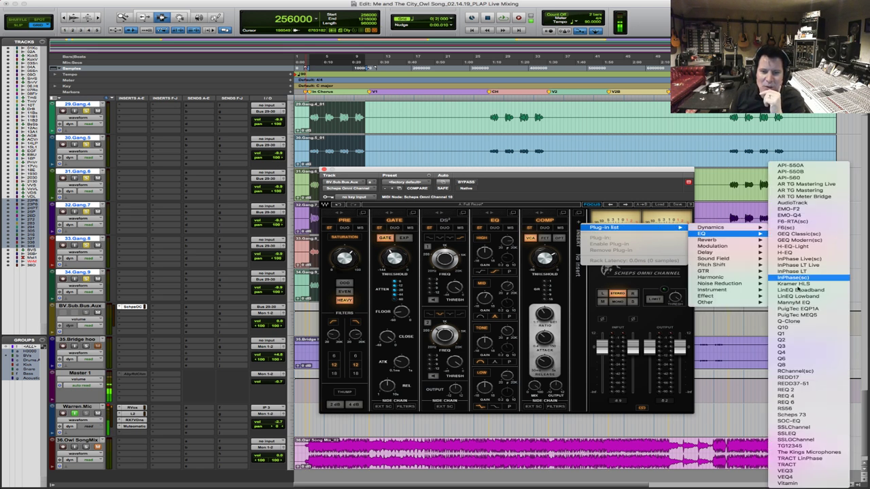
left_click(813, 392)
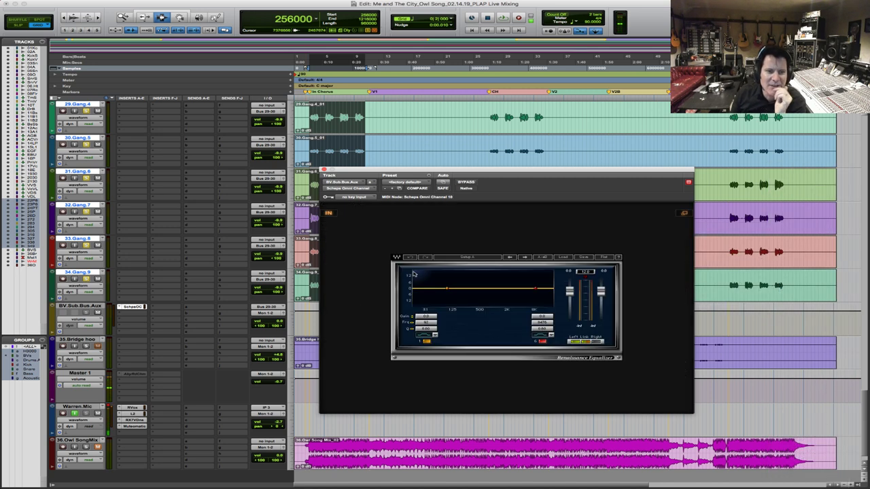
Give REQ 2 a high-pass filter at about 107 Hz on the low band and a low-pass filter with a lowered cutoff on the high band
left_click(425, 337)
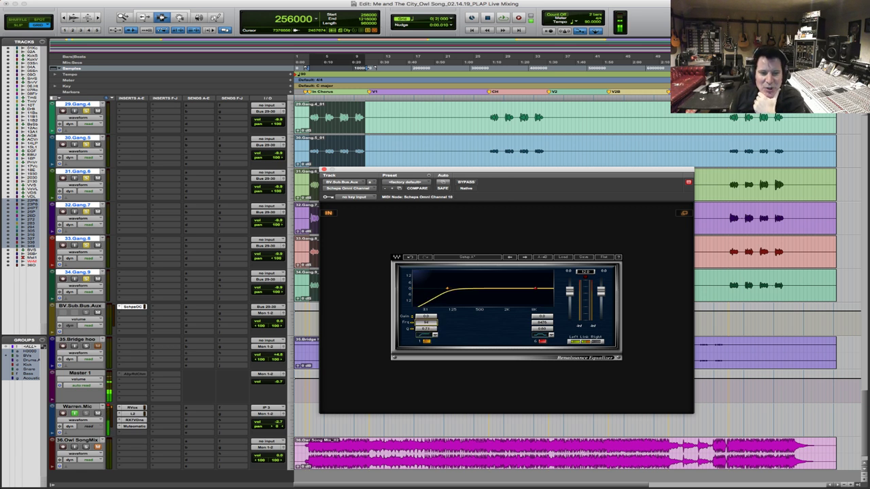
left_click(542, 334)
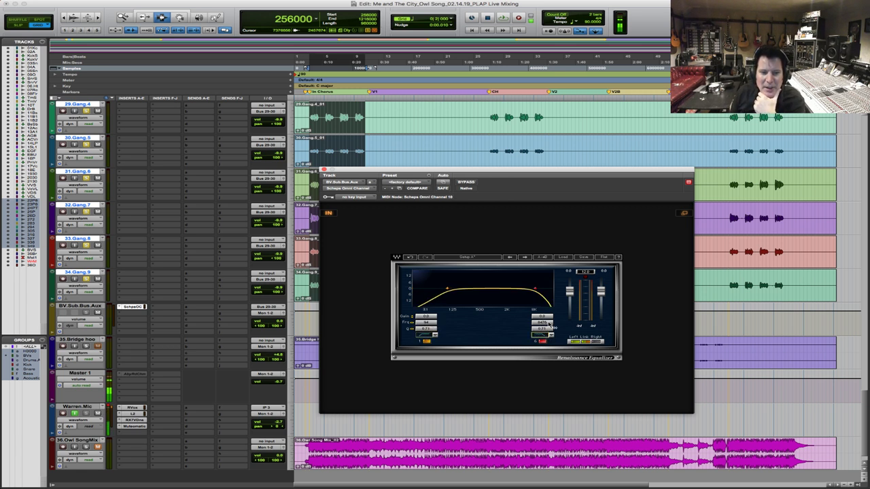
left_click_drag(542, 324, 542, 327)
left_click_drag(426, 323, 426, 321)
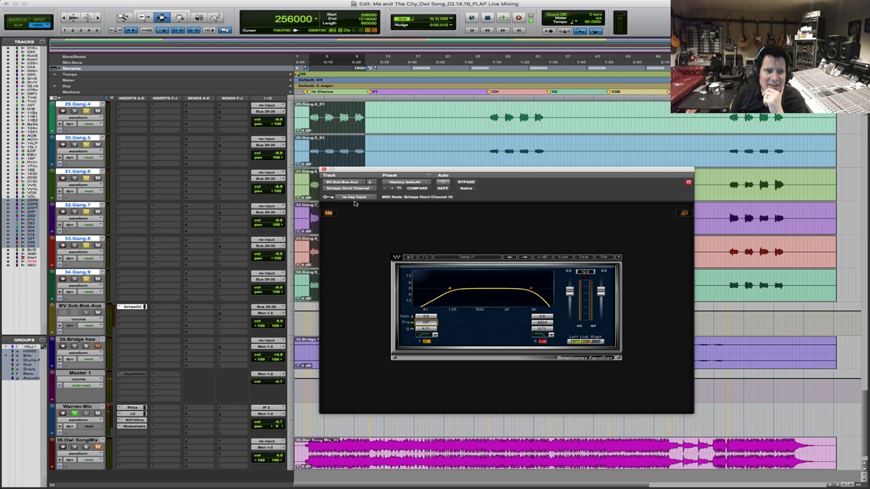
Switch between the inserted REQ 2 and the main channel view, ending on the channel modules
left_click(329, 213)
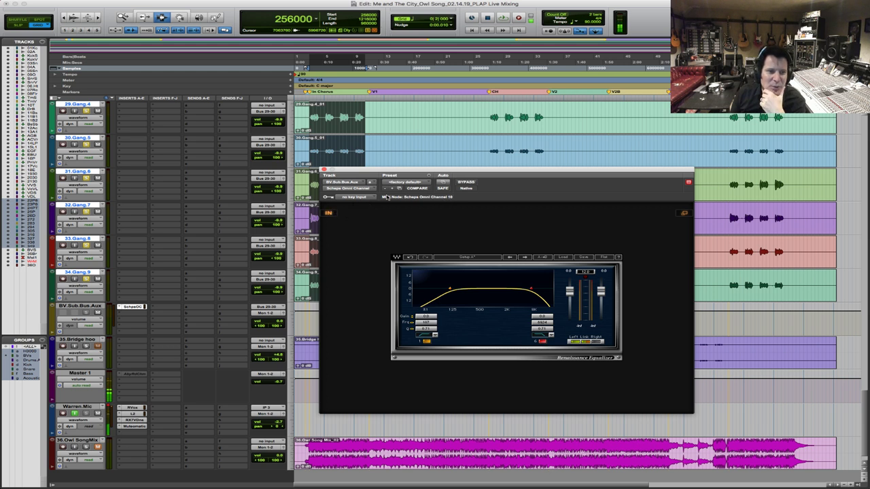
left_click(683, 214)
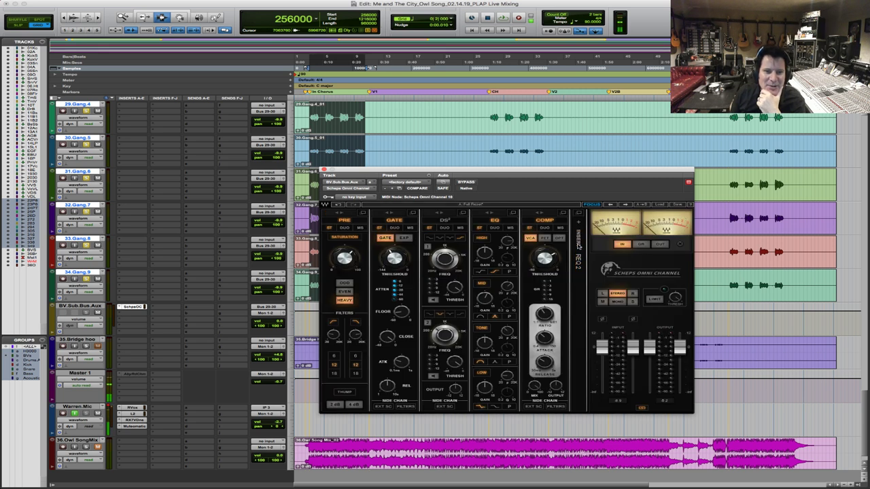
left_click(578, 223)
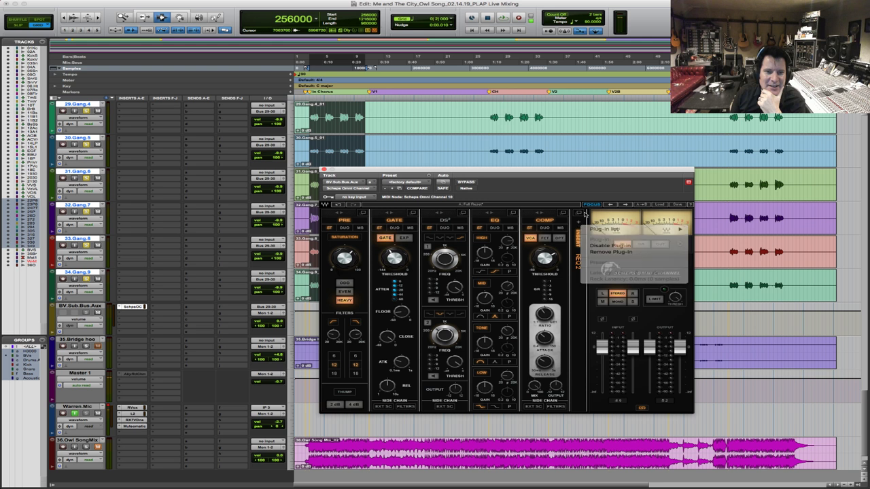
left_click(581, 216)
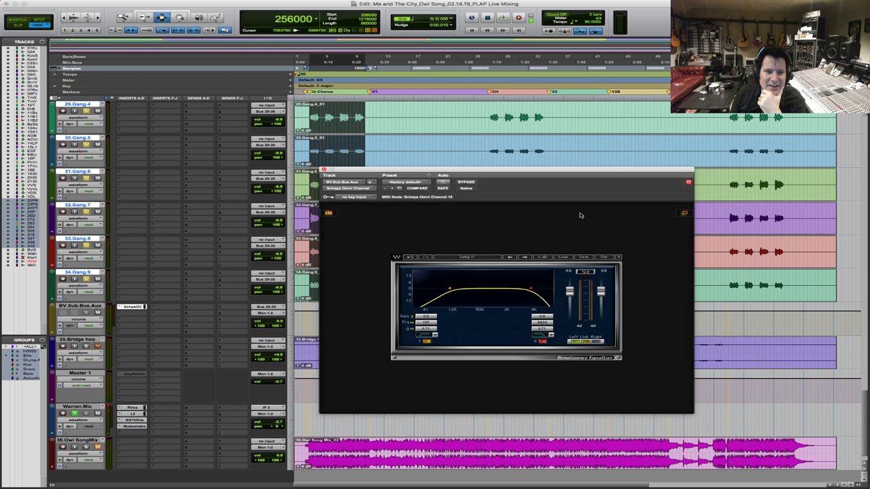
left_click(684, 216)
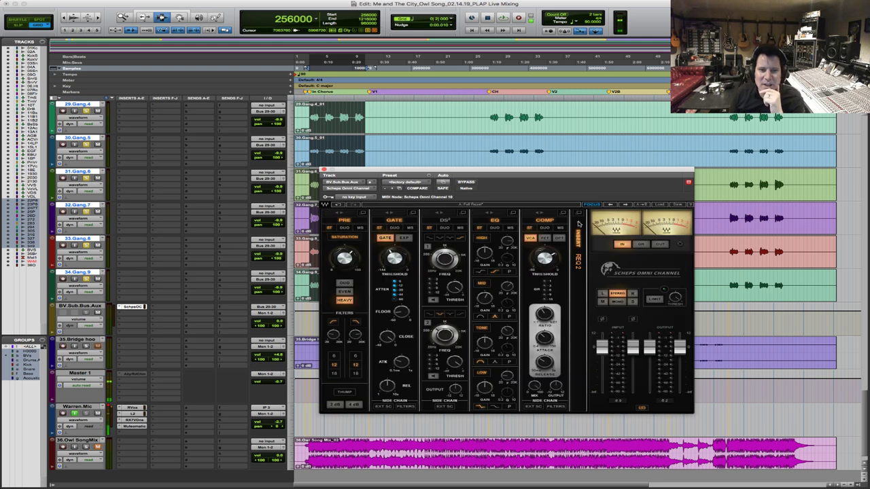
Replace the equalizer in the internal insert slot with the J37 tape plug-in from the Delay category
left_click(578, 224)
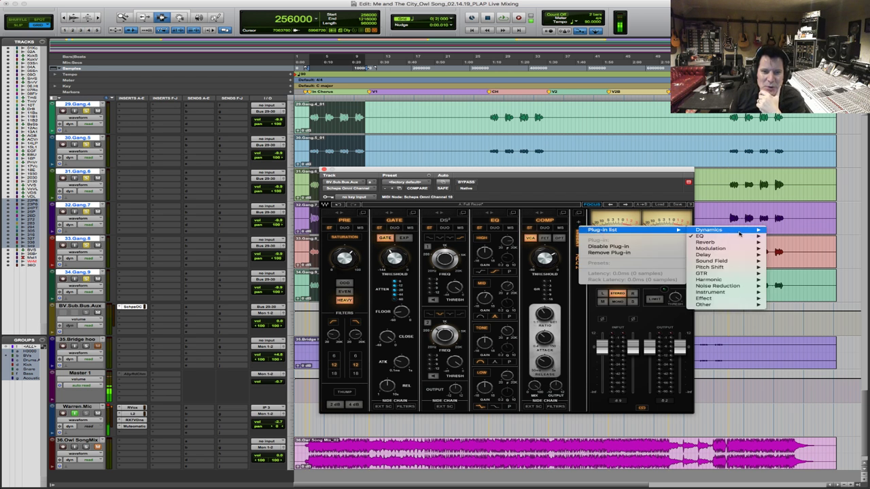
mouse_move(716, 255)
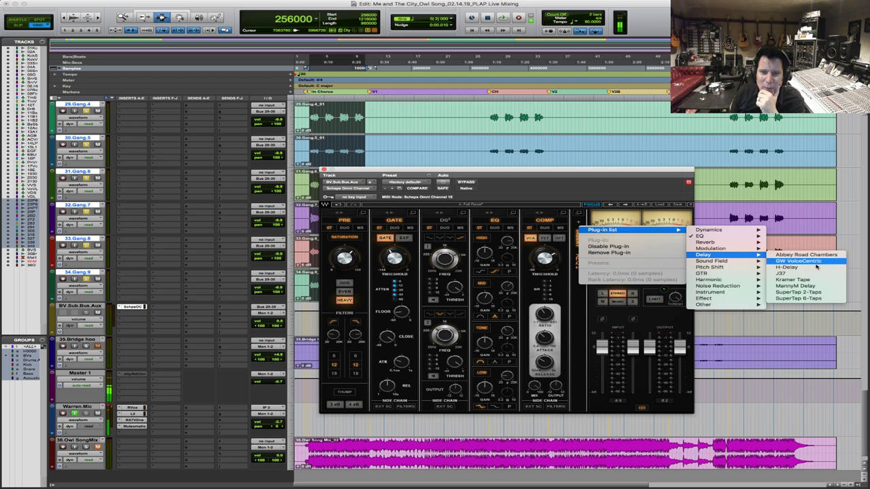
left_click(812, 275)
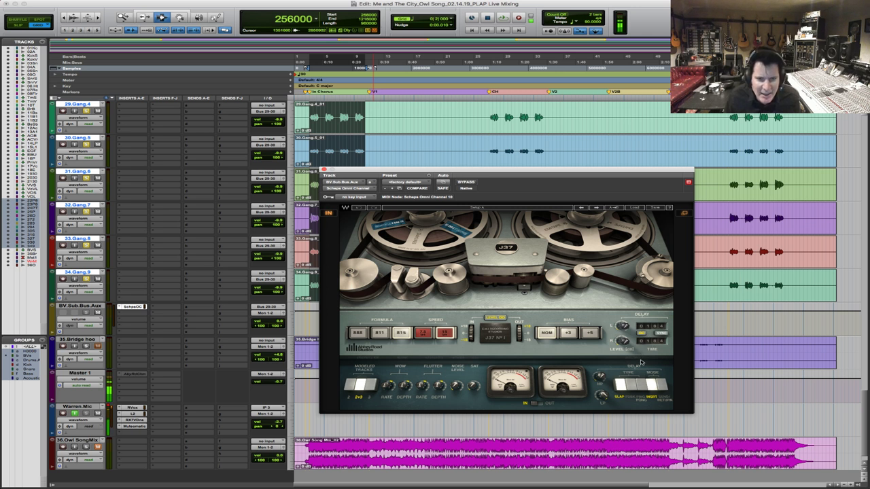
Sync the J37 delay to the tempo and adjust its tape speed and input level while playing the intro chorus
key("space")
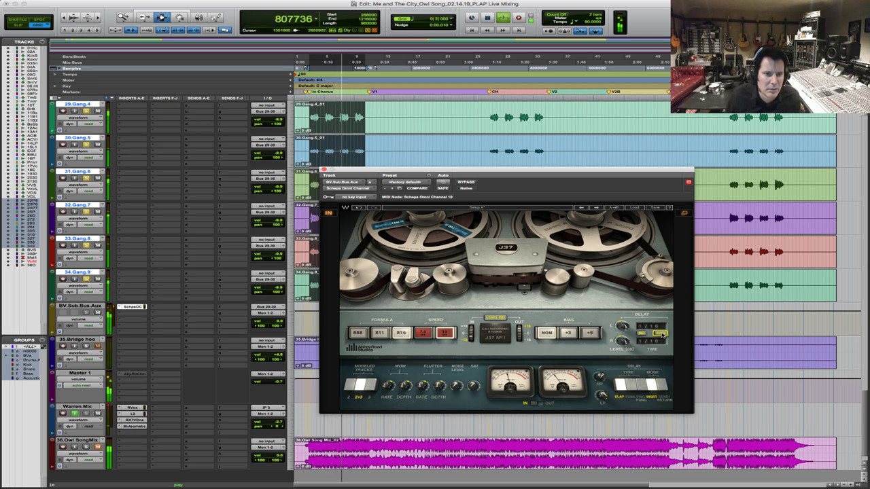
left_click(424, 333)
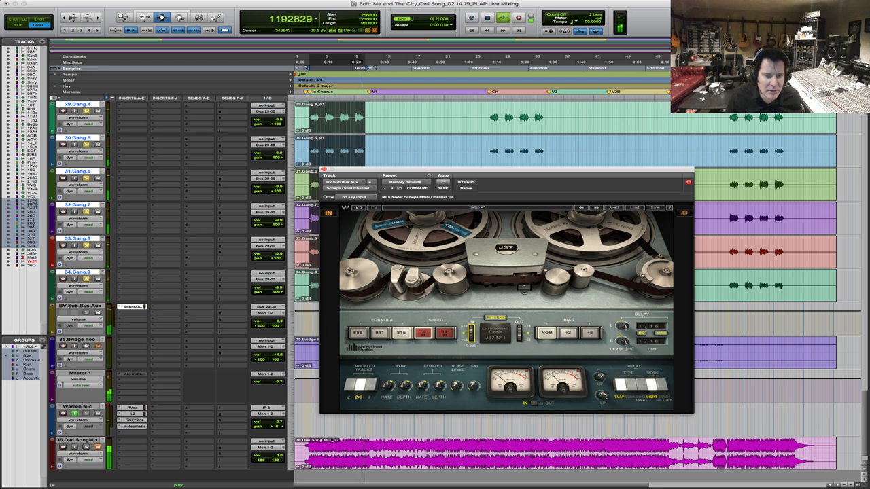
key("space")
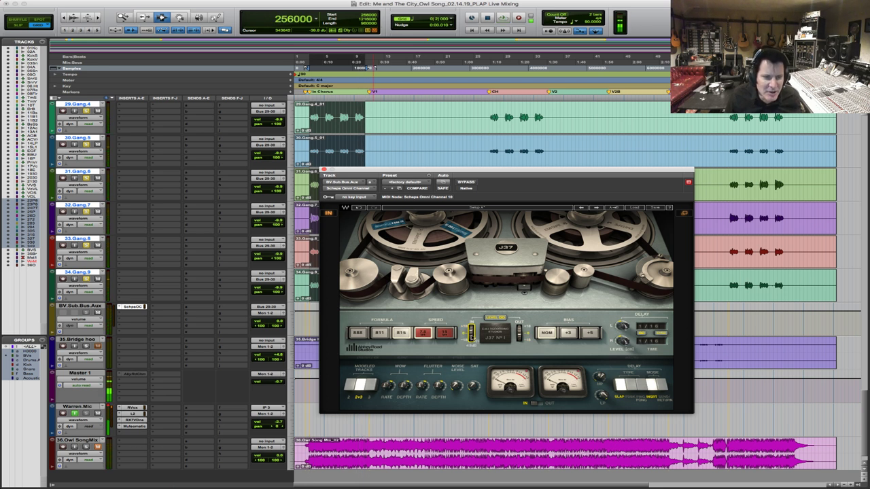
key("space")
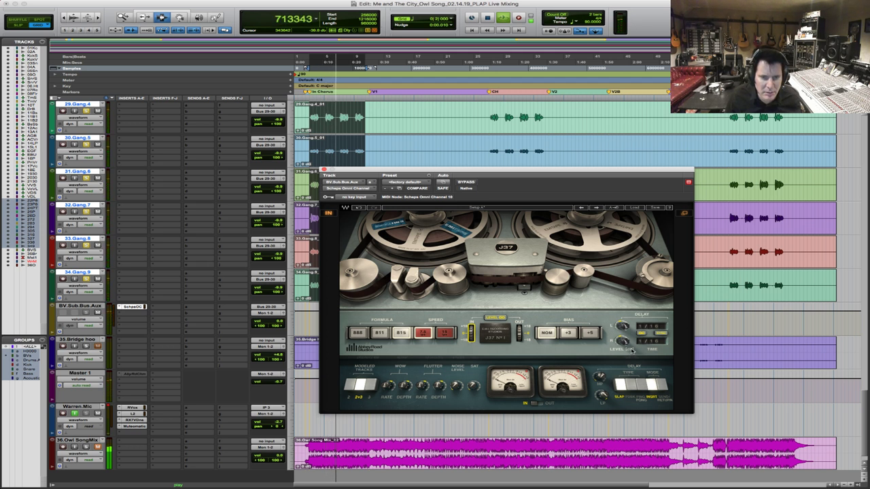
key("space")
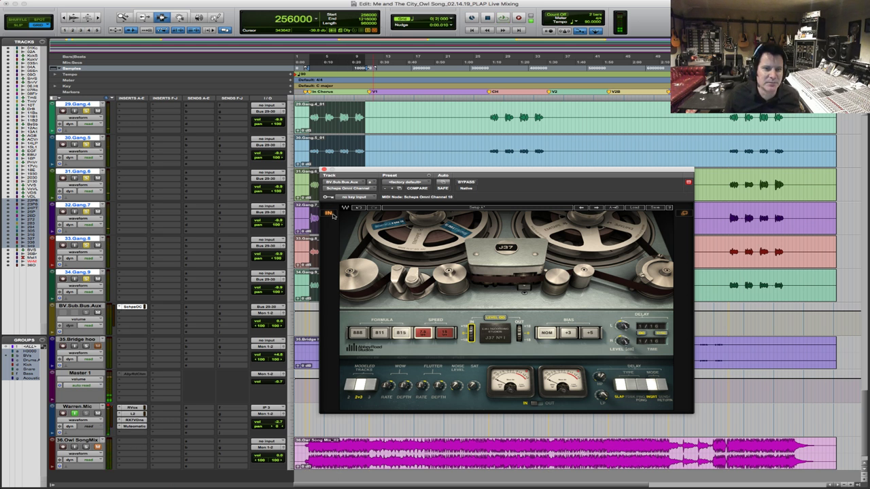
Compare the backing vocals with and without the J37 insert while playing the intro chorus
key("space")
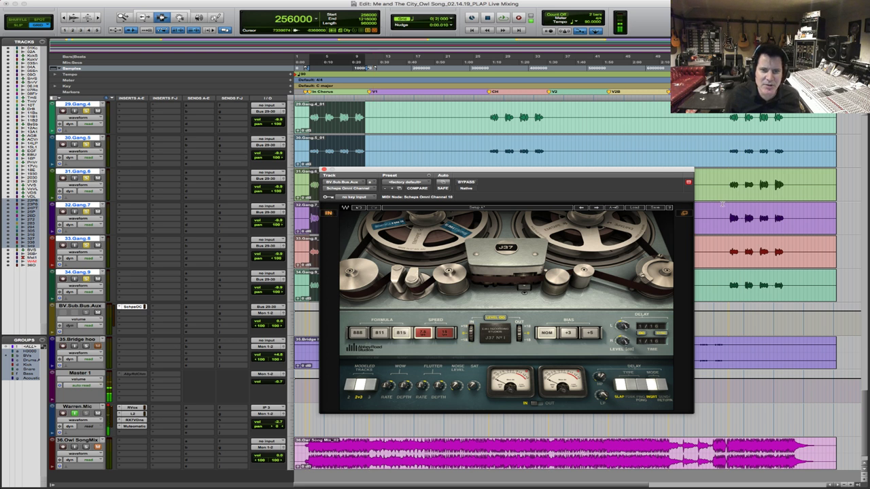
left_click(683, 214)
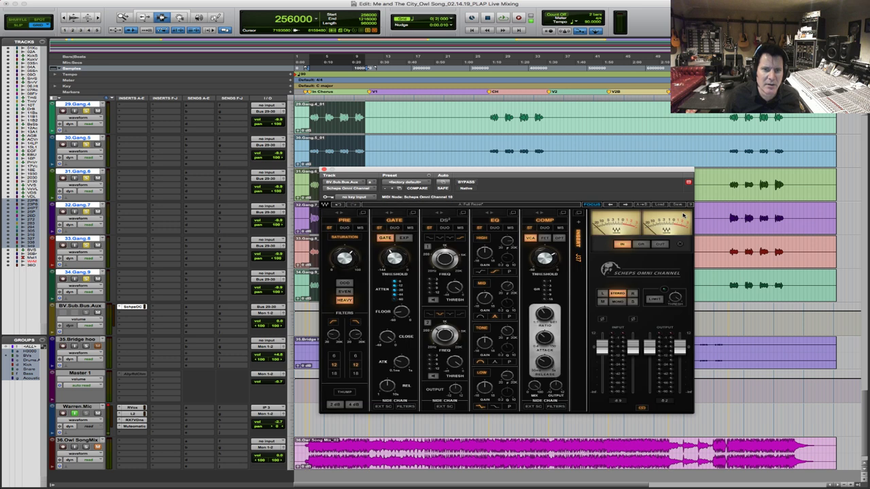
left_click(579, 215)
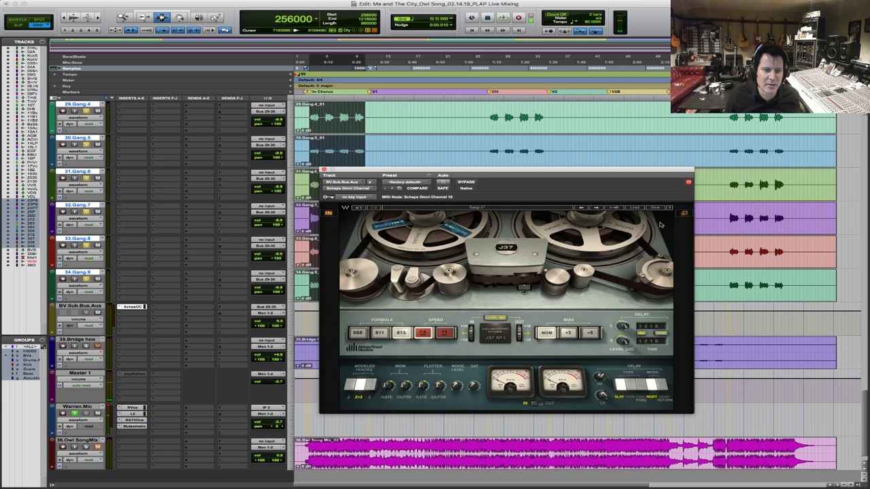
key("space")
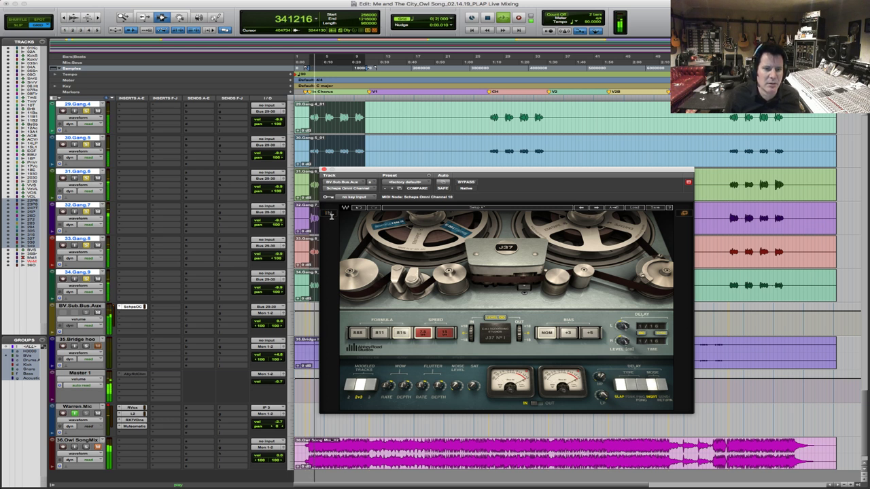
key("space")
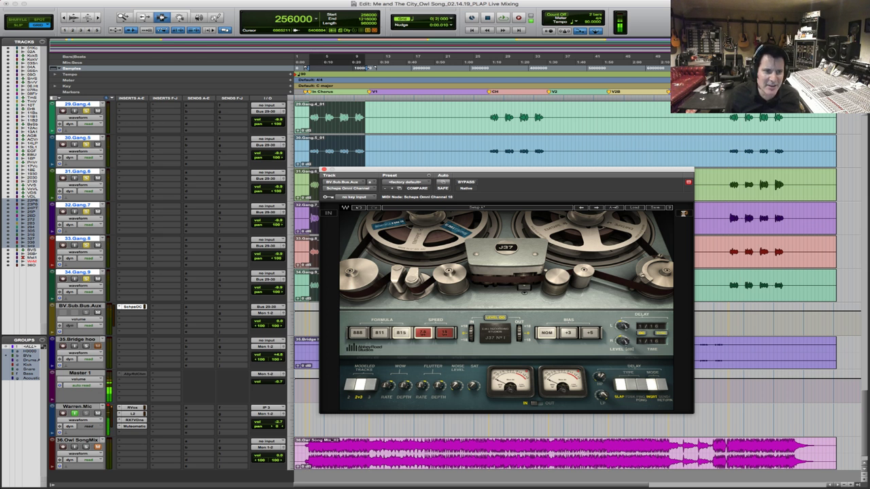
Re-enable the J37 insert and return to the Scheps Omni Channel module view
left_click(684, 213)
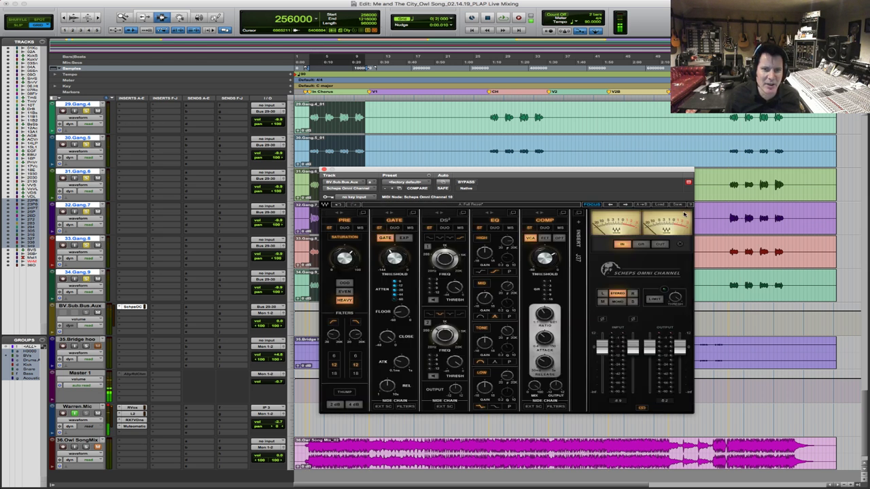
right_click(580, 224)
left_click(579, 216)
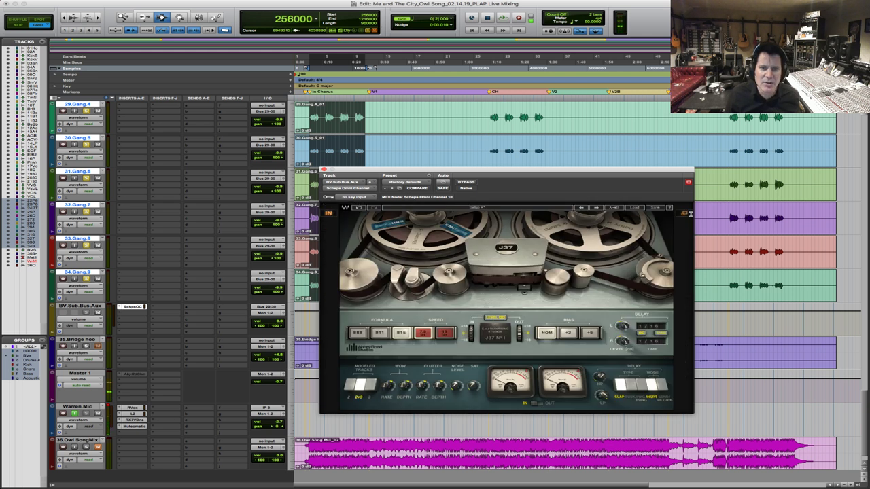
left_click(685, 214)
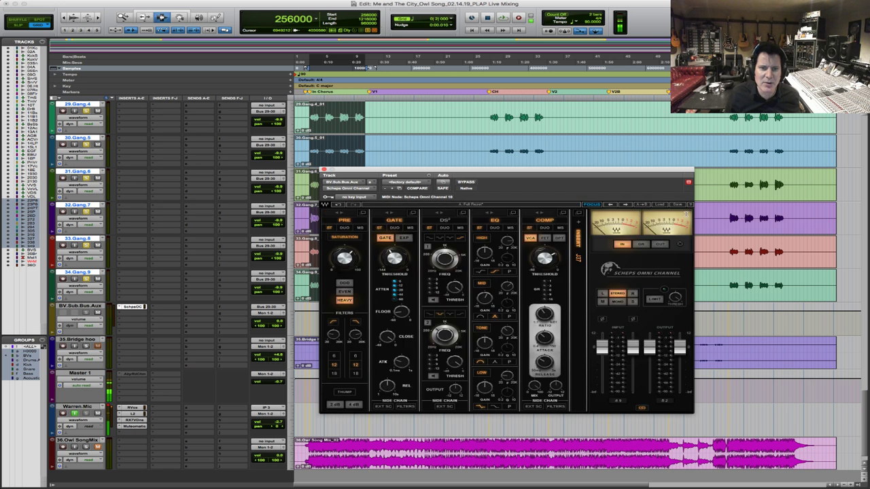
Replace J37 in the internal insert slot with the H-Delay plug-in from the Delay category
left_click(575, 224)
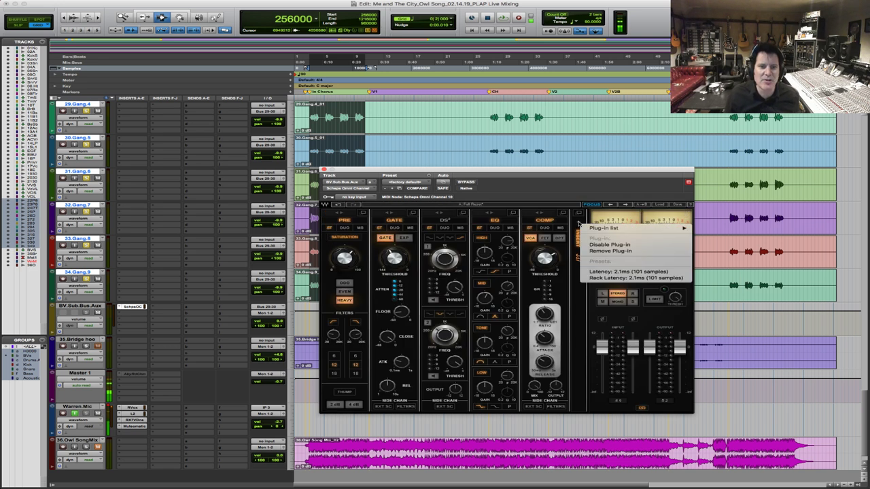
mouse_move(724, 273)
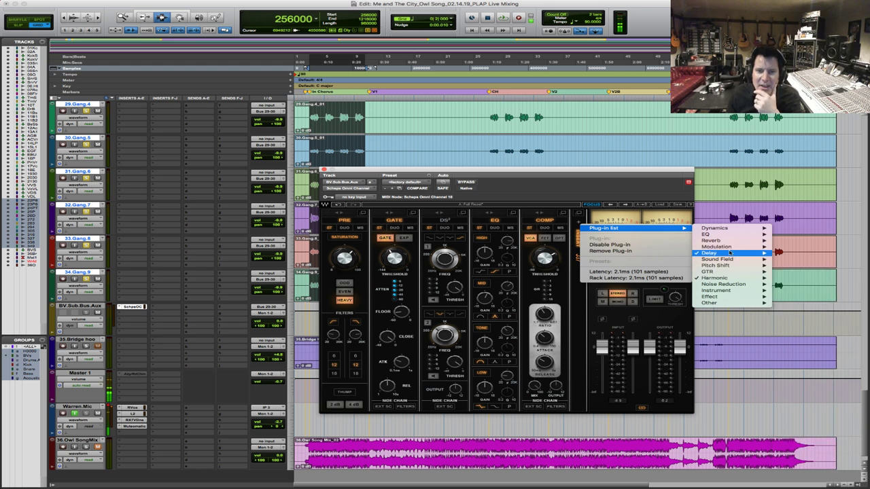
mouse_move(728, 254)
left_click(826, 265)
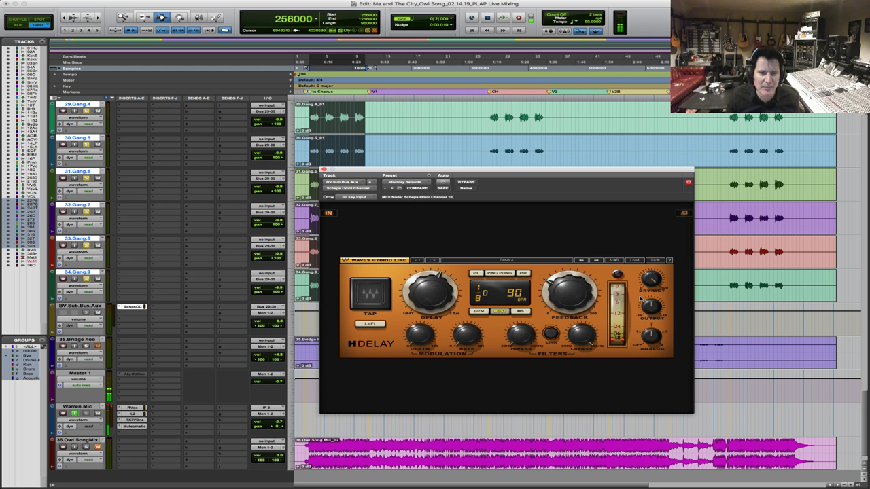
Adjust H-Delay's dry/wet balance and its high-pass and low-pass filters while playing the intro chorus
key("space")
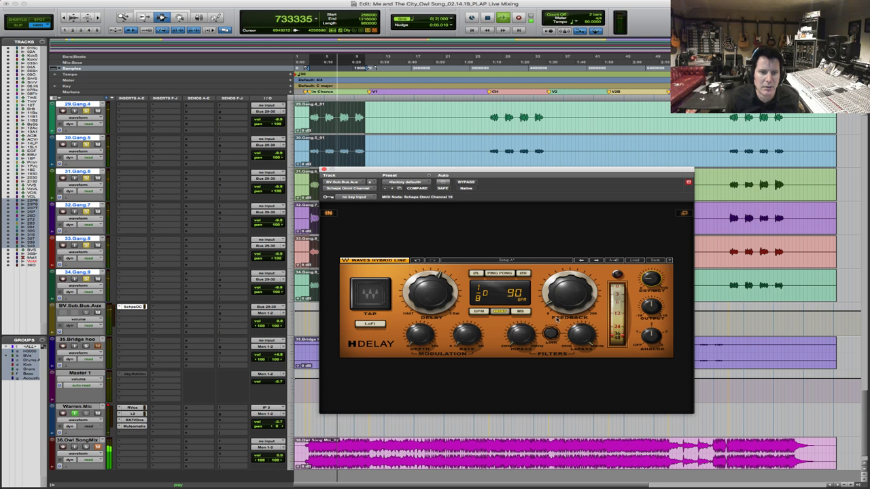
left_click(520, 333)
left_click(581, 334)
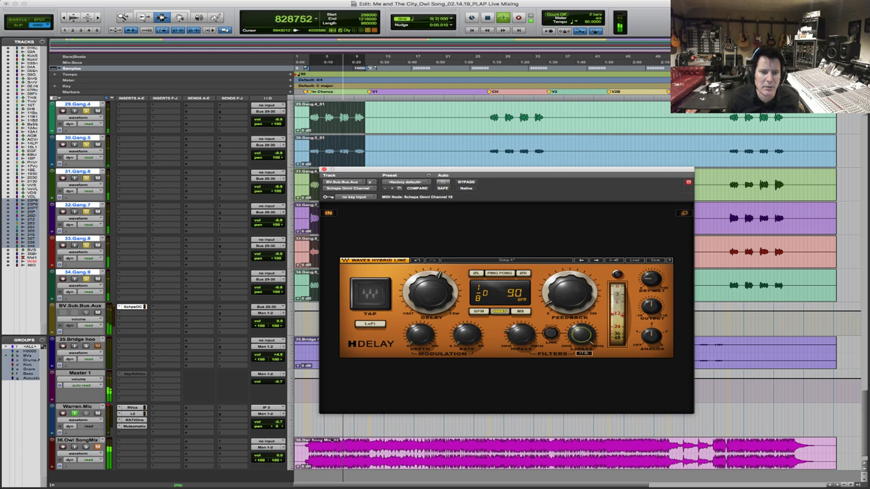
left_click(520, 333)
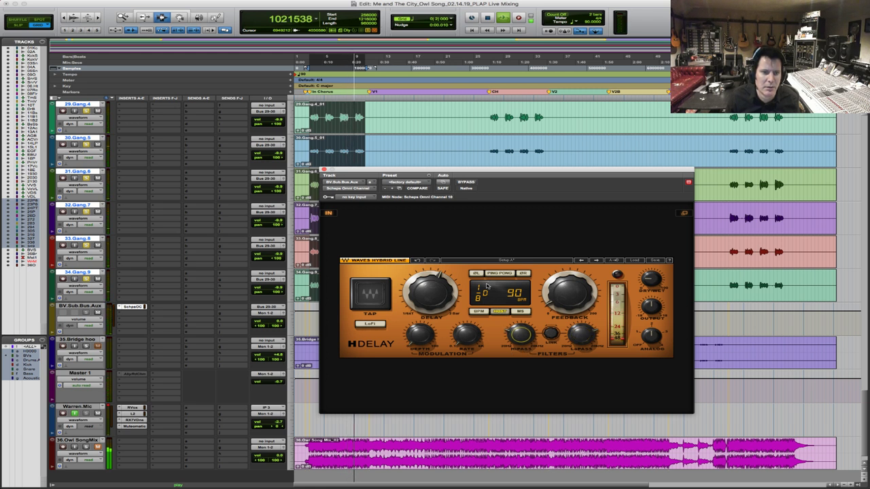
left_click(483, 298)
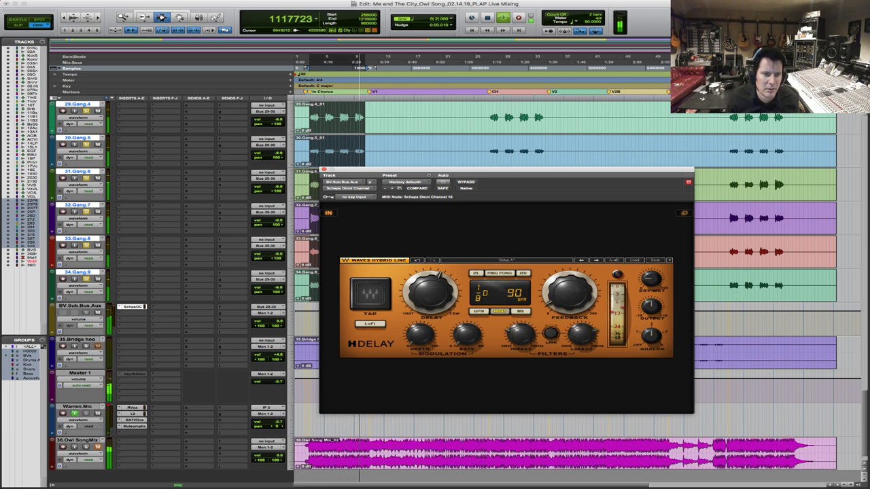
Set H-Delay's time to a 1/16 triplet, adjust its feedback, and audition the intro chorus
left_click_drag(422, 286, 469, 267)
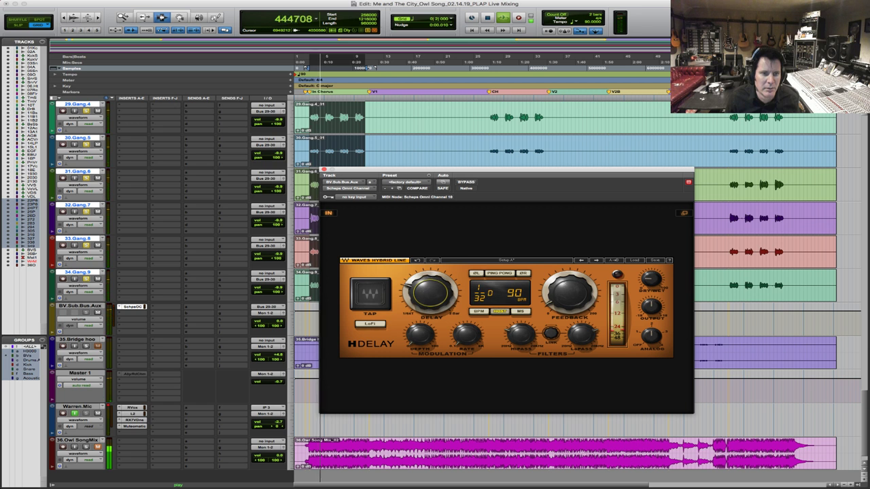
left_click_drag(468, 266, 463, 269)
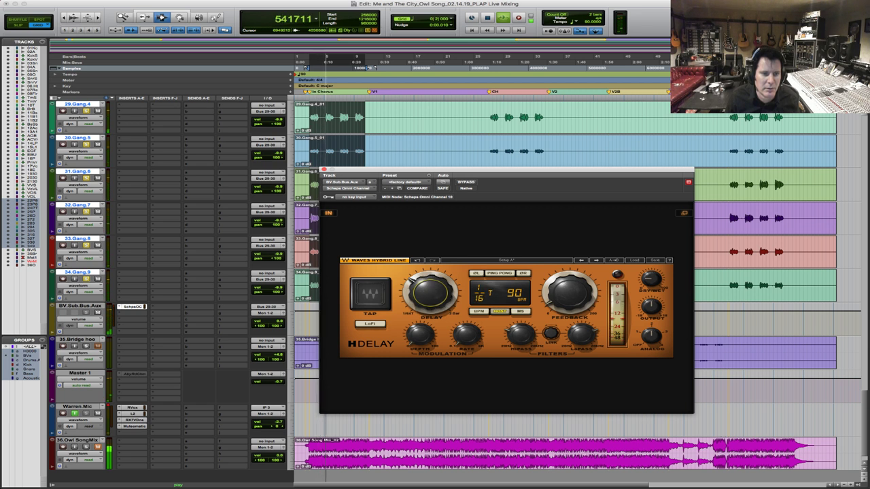
left_click(573, 289)
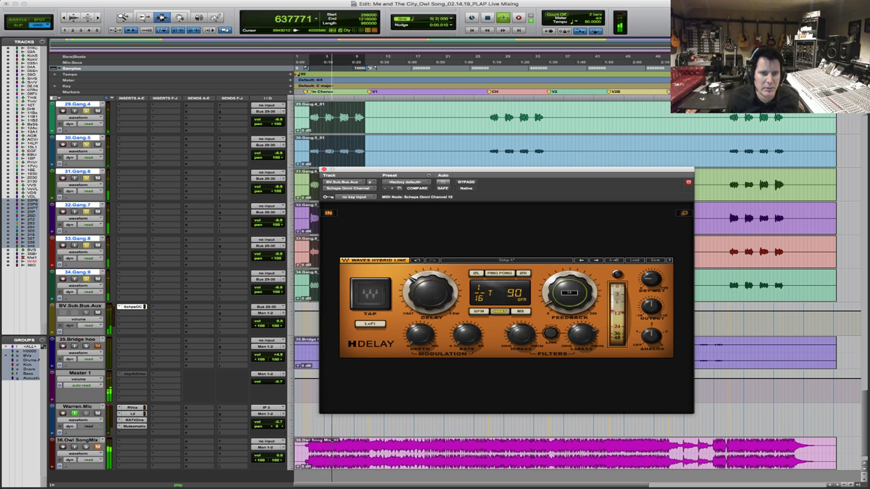
key("space")
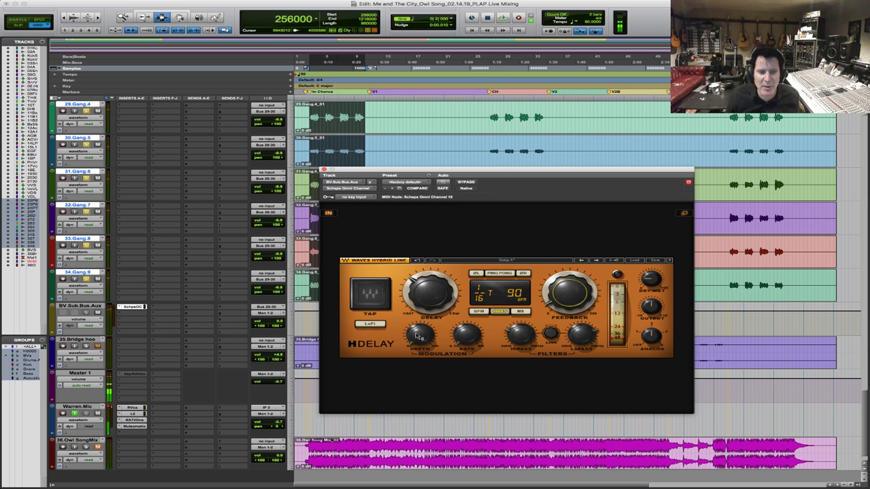
key("space")
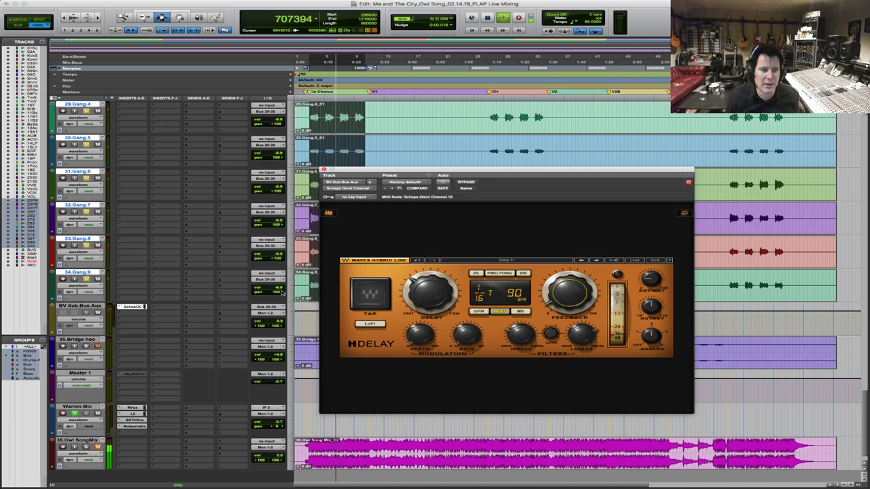
key("space")
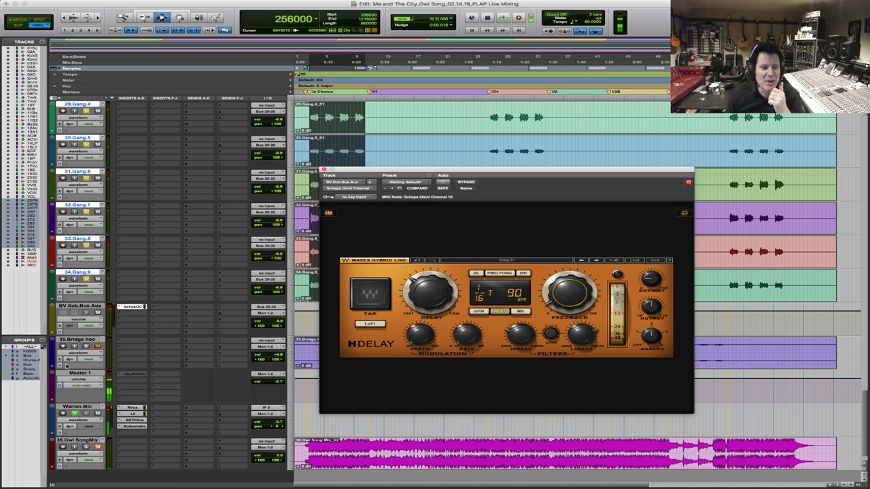
Insert the stereo D-Verb reverb on BV.Sub.Bus.Aux as a medium Room 1 with 751 ms decay, and audition the intro chorus
left_click(127, 315)
mouse_move(163, 327)
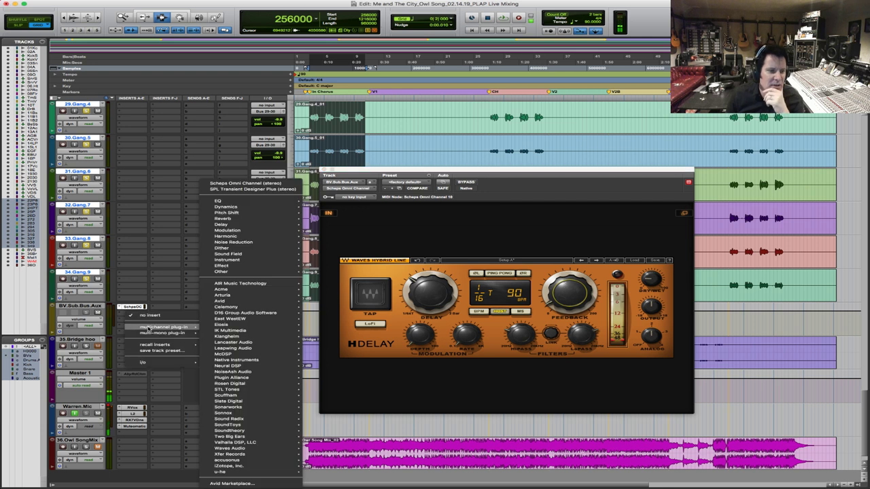
mouse_move(246, 218)
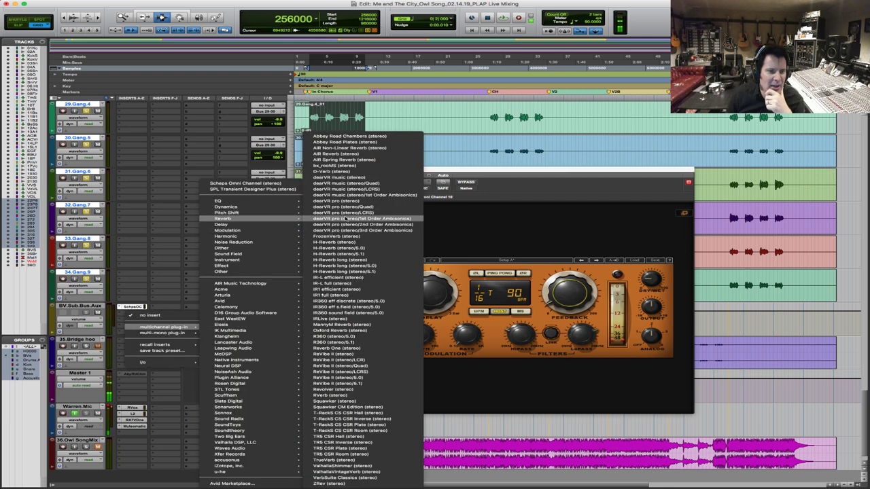
left_click(348, 171)
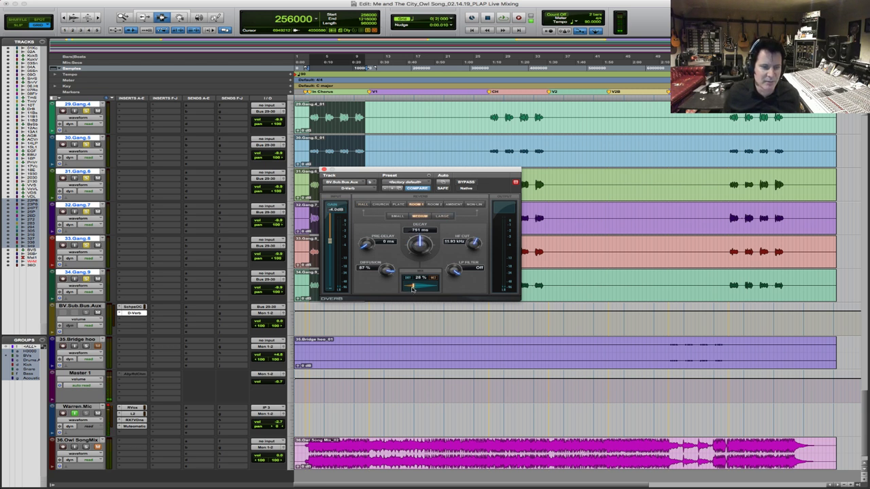
key("space")
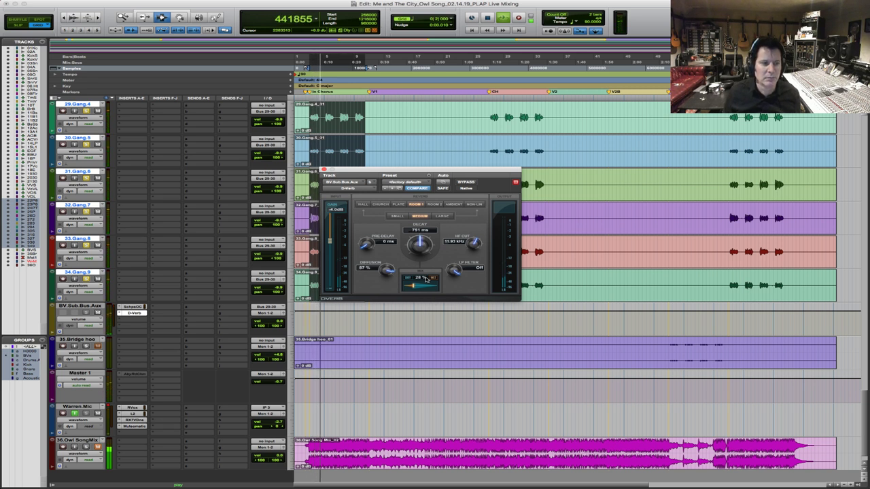
key("space")
Set the D-Verb mix to 23%
left_click(131, 322)
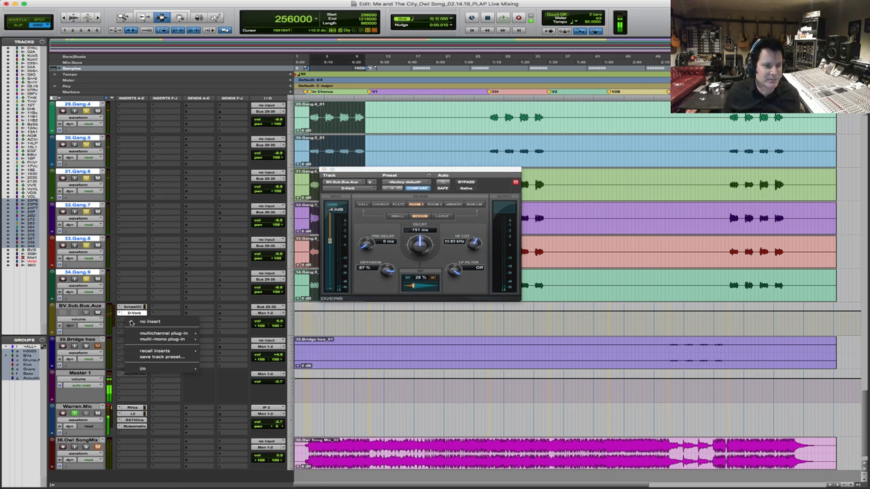
left_click(441, 253)
left_click_drag(412, 286, 410, 286)
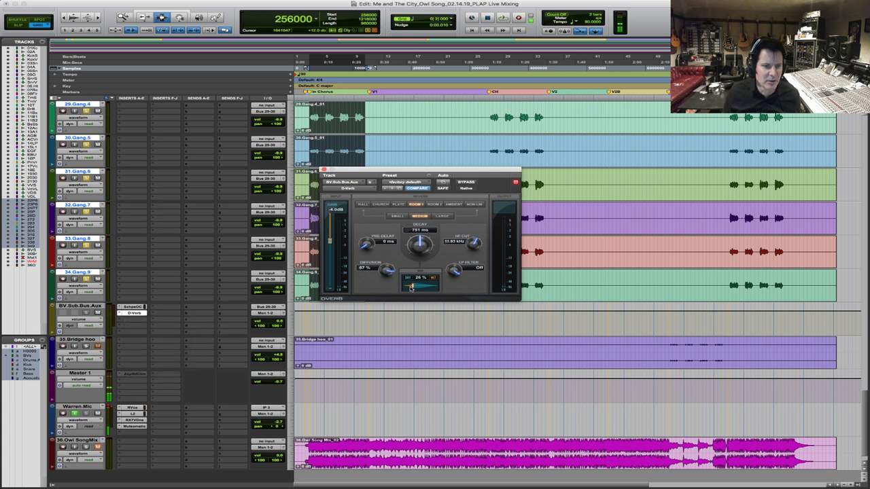
Insert the stereo MV2 dynamics plug-in on BV.Sub.Bus.Aux in the slot below D-Verb
left_click(129, 322)
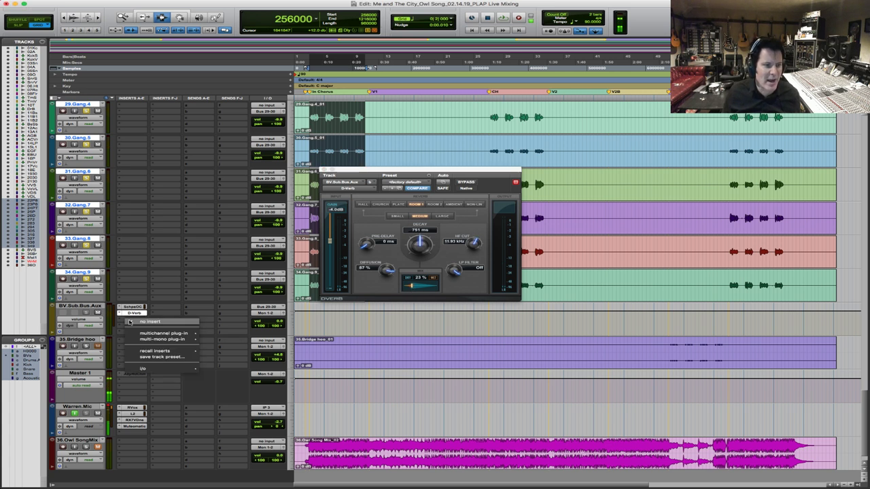
mouse_move(163, 333)
mouse_move(256, 235)
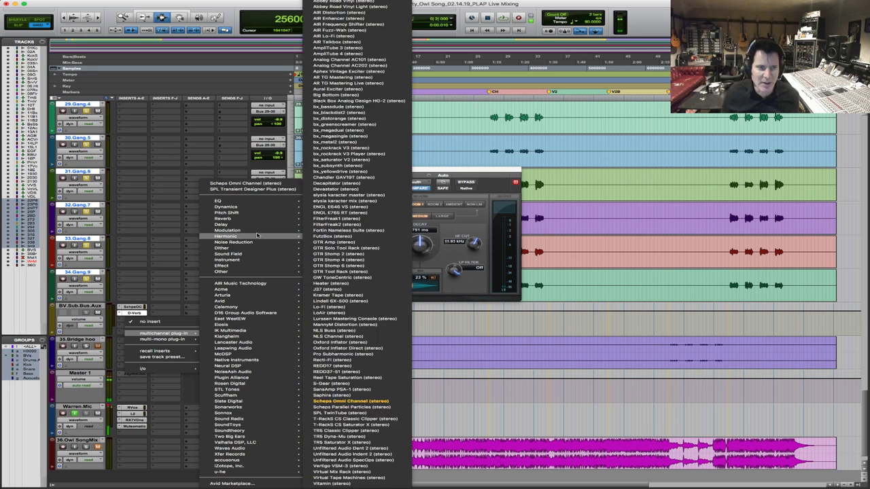
mouse_move(264, 264)
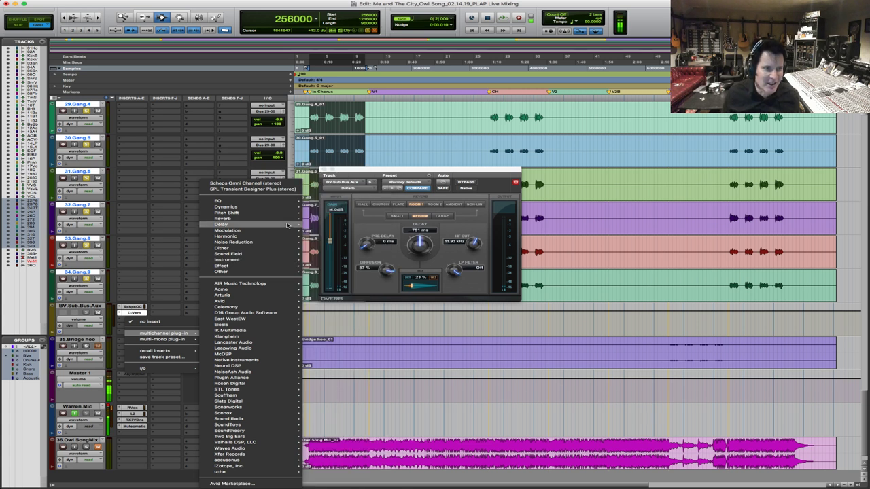
mouse_move(255, 207)
scroll(365, 396, "down", 10)
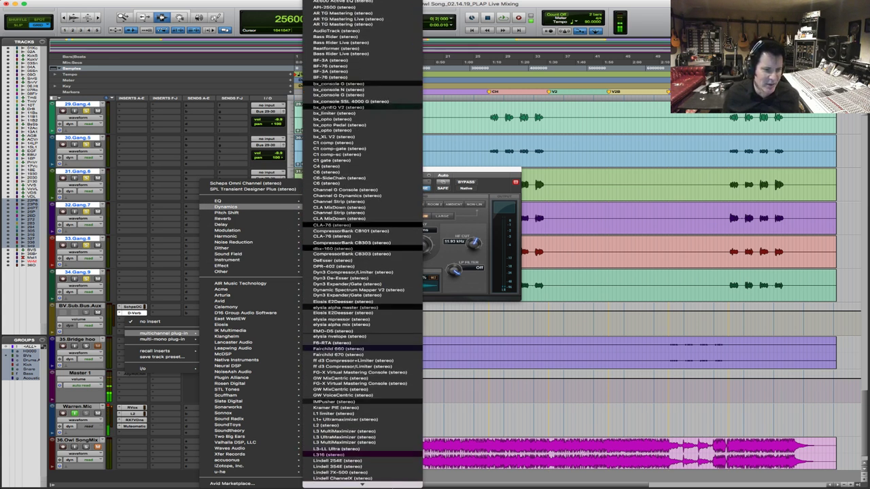
scroll(401, 476, "down", 3)
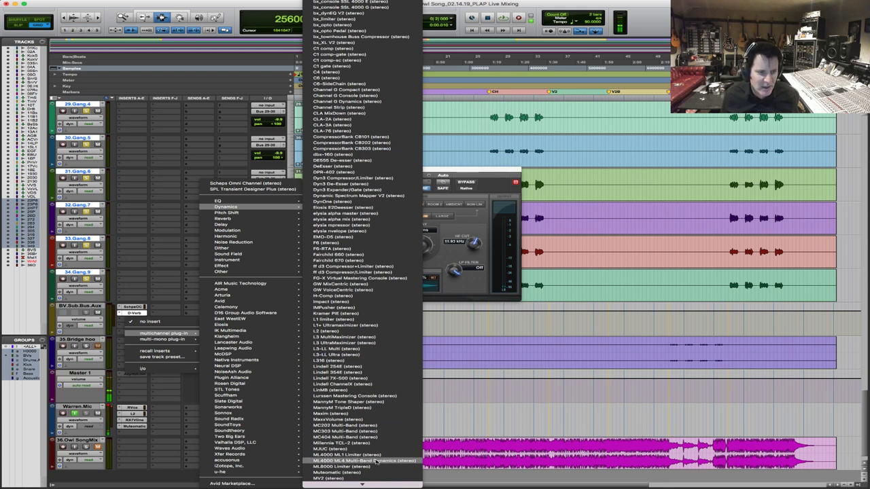
scroll(360, 476, "down", 1)
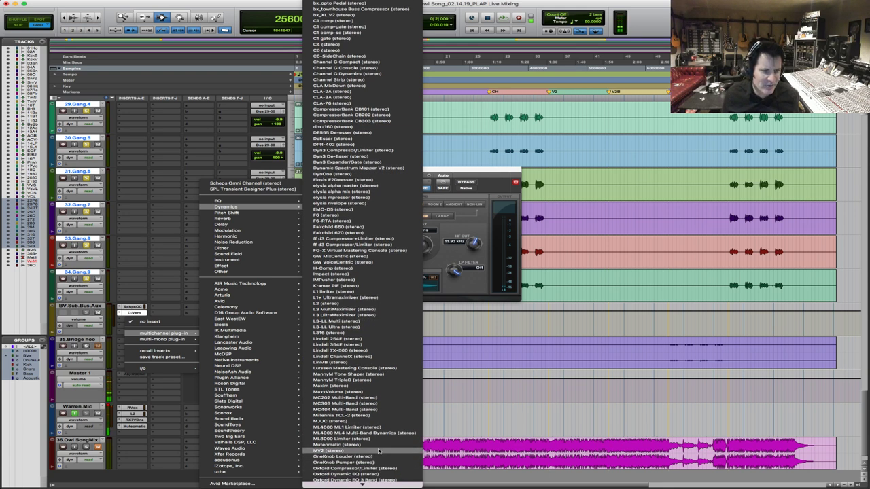
left_click(510, 184)
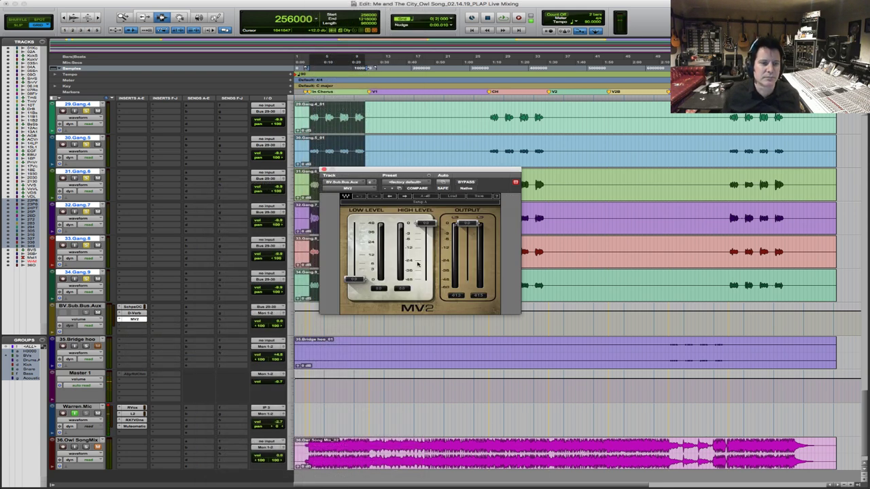
Raise MV2's low level, reduce its high level and lower its output while auditioning the intro chorus, and close the plug-in window
key("space")
left_click_drag(353, 279, 353, 255)
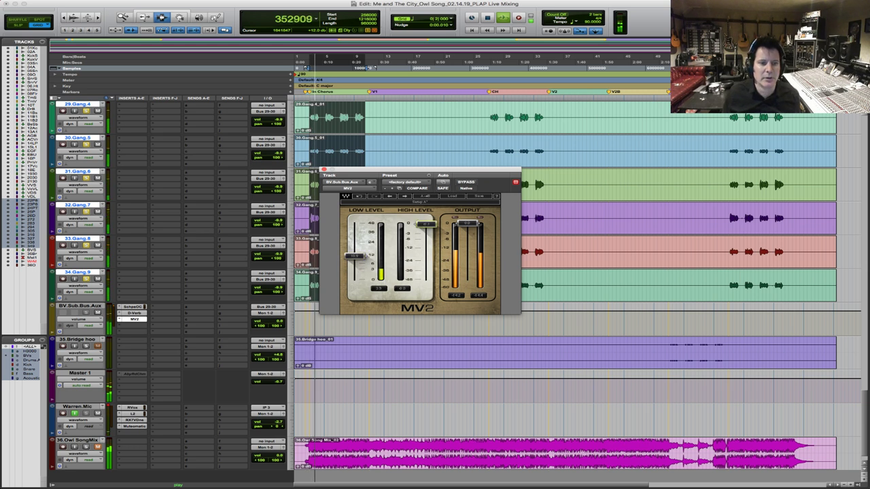
left_click_drag(424, 224, 425, 245)
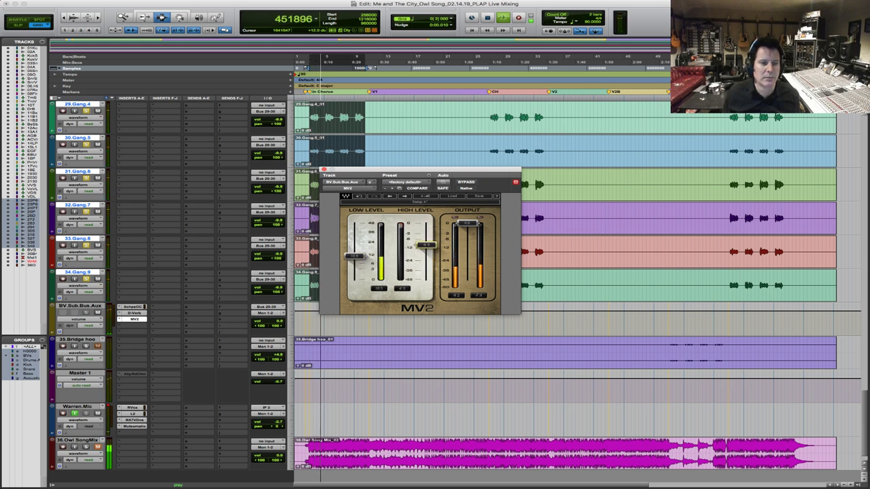
left_click_drag(466, 222, 466, 232)
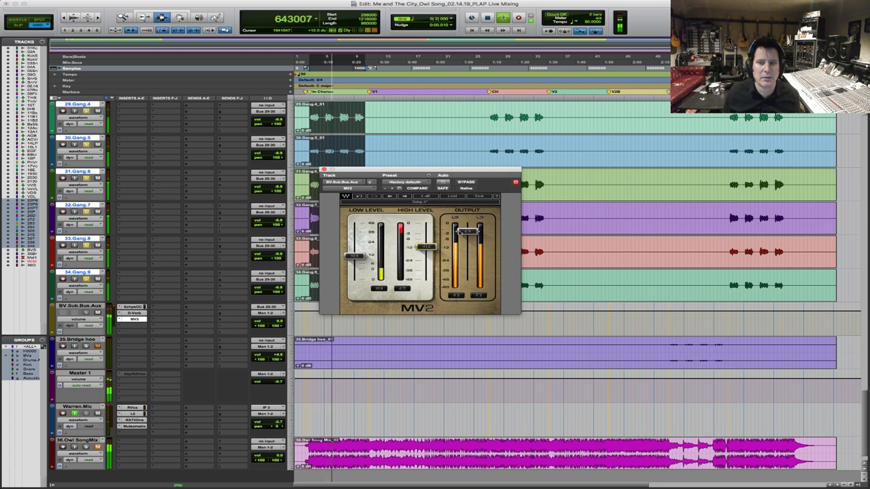
left_click_drag(425, 246, 428, 250)
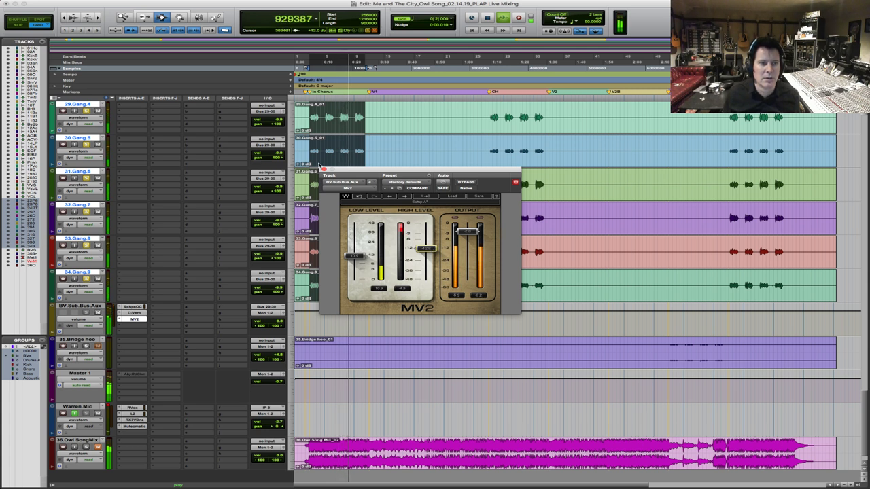
key("space")
left_click(323, 169)
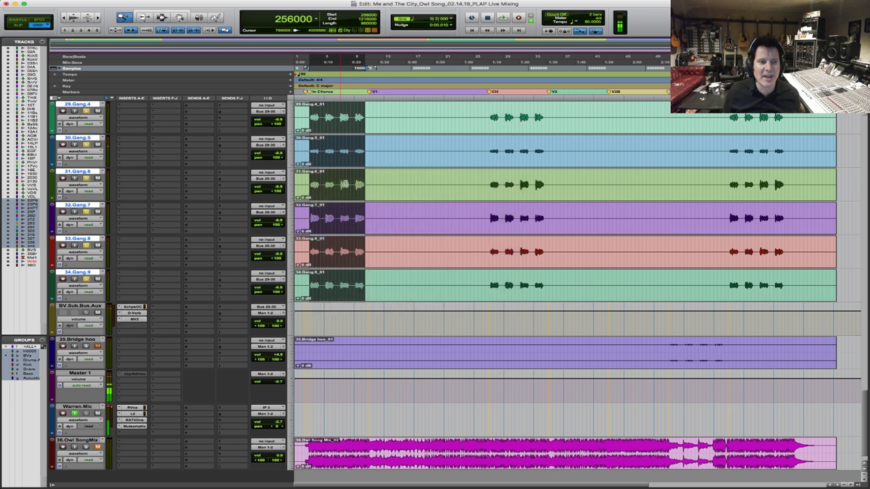
Separate and mute the gap between the first and second intro chorus phrases on the grouped backing vocal tracks
key("super+bracketright")
key("super+bracketright")
key("super+bracketright")
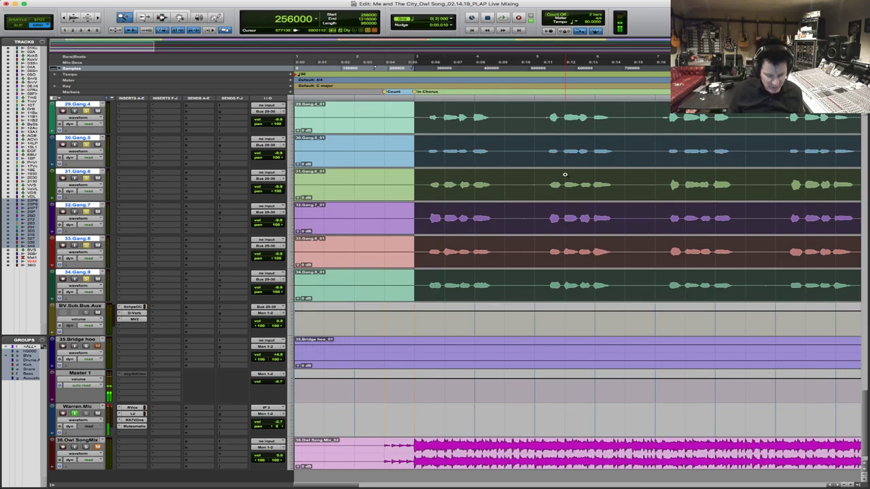
key("super+alt+bracketright")
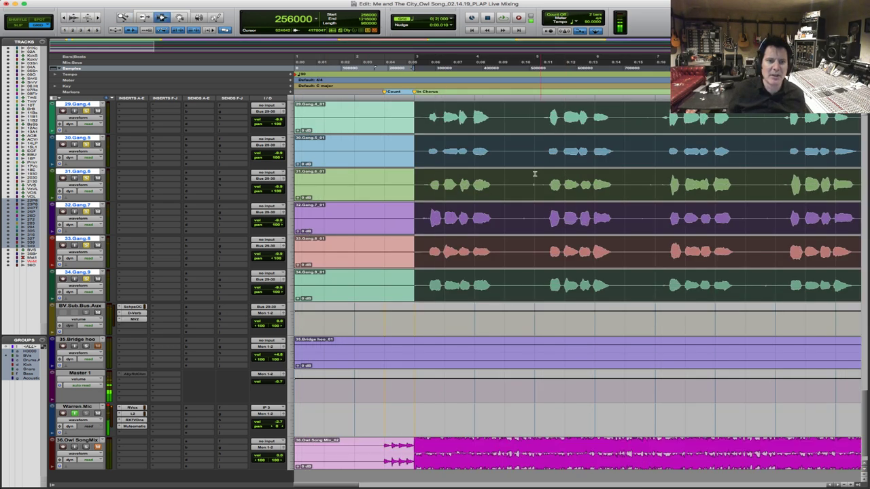
left_click(523, 171)
left_click(506, 206)
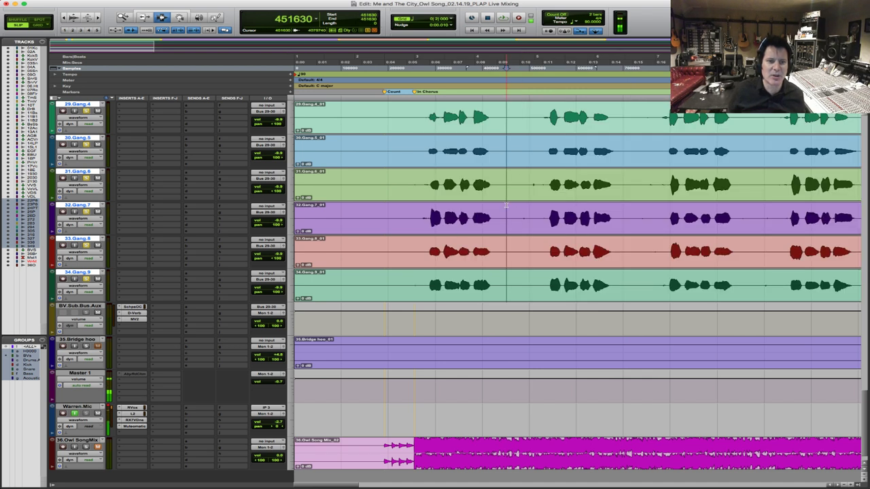
left_click_drag(538, 199, 547, 198)
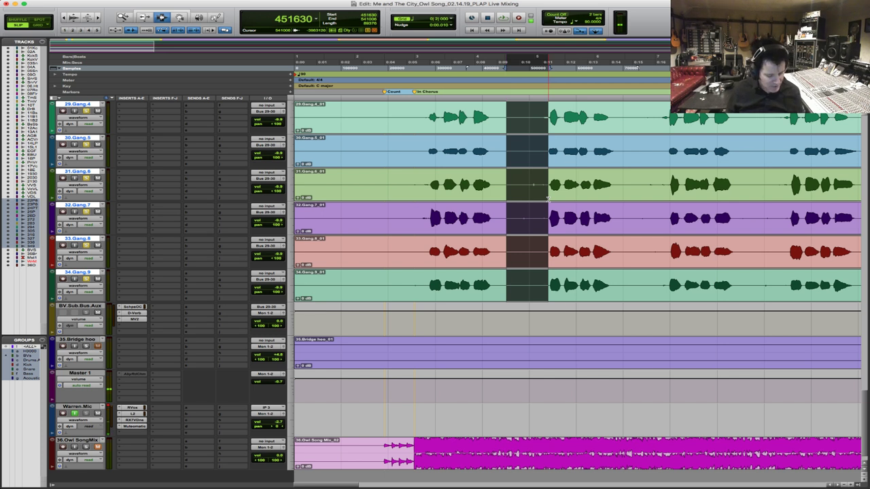
key("super+e")
Separate and mute the gaps before the third, fourth and first intro chorus phrases on the grouped backing vocal tracks
left_click_drag(628, 141, 668, 143)
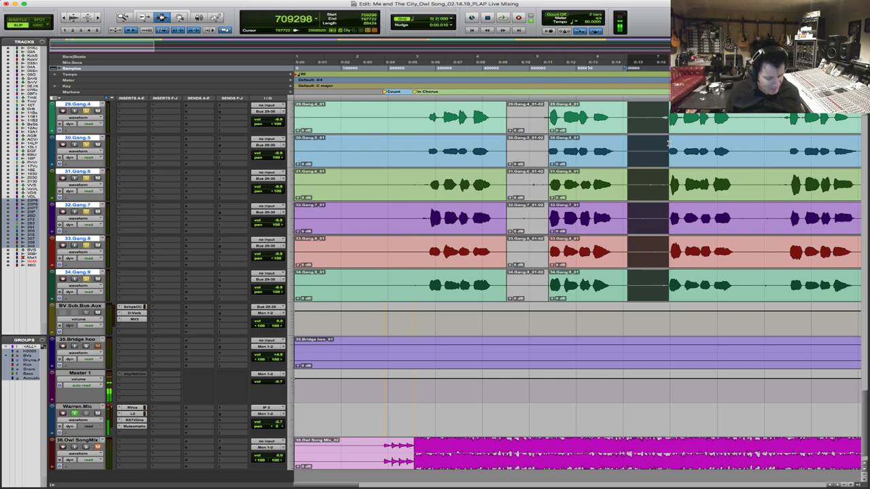
key("super+e")
left_click_drag(743, 142, 789, 140)
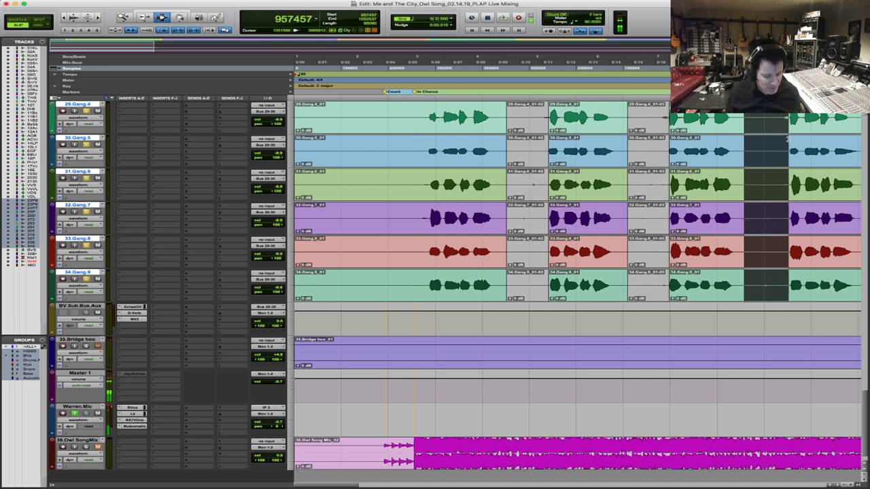
key("super+e")
scroll(750, 156, "up", 3)
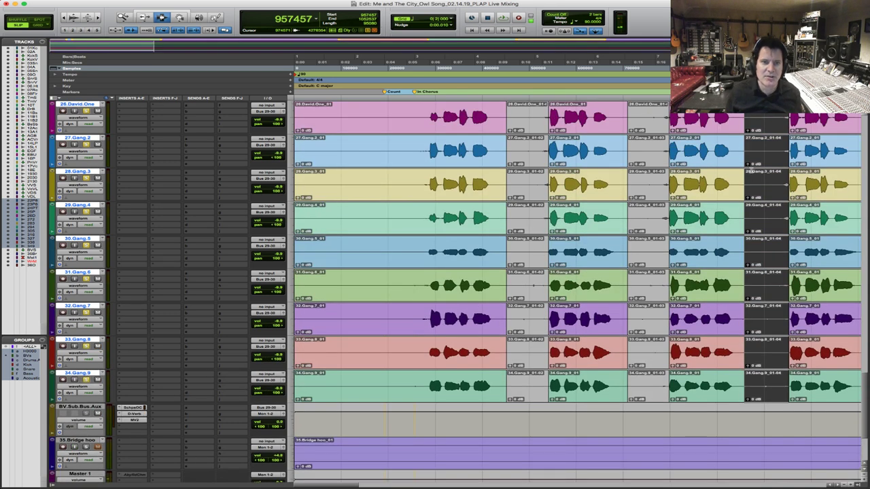
left_click_drag(391, 228, 428, 228)
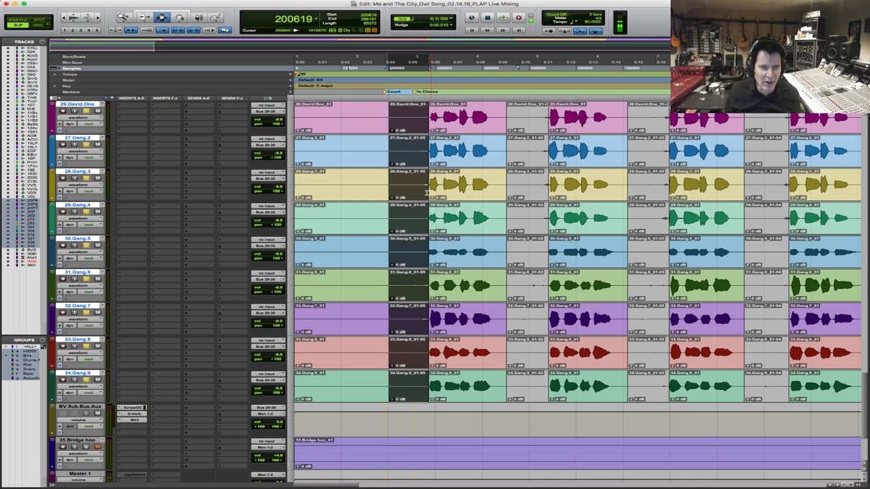
Lower the BV.Sub.Bus.Aux volume to about -3.3 dB while auditioning from the start of the intro chorus
left_click(424, 194)
key("space")
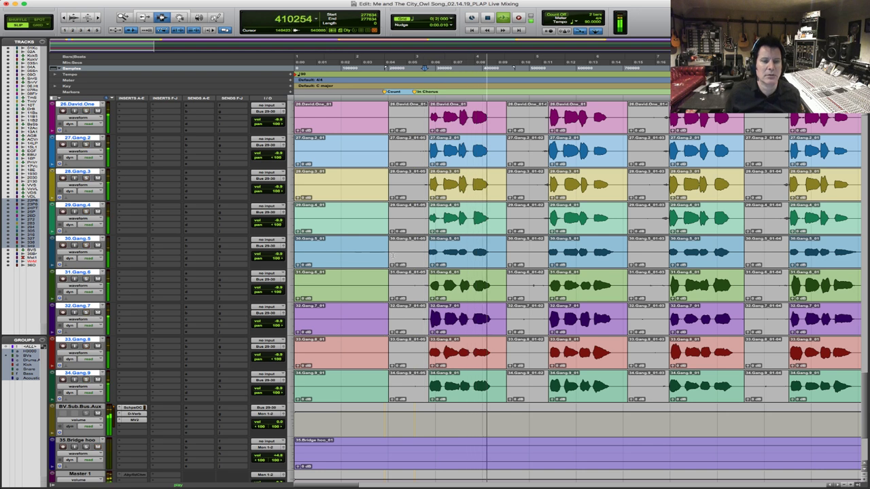
left_click_drag(275, 426, 272, 425)
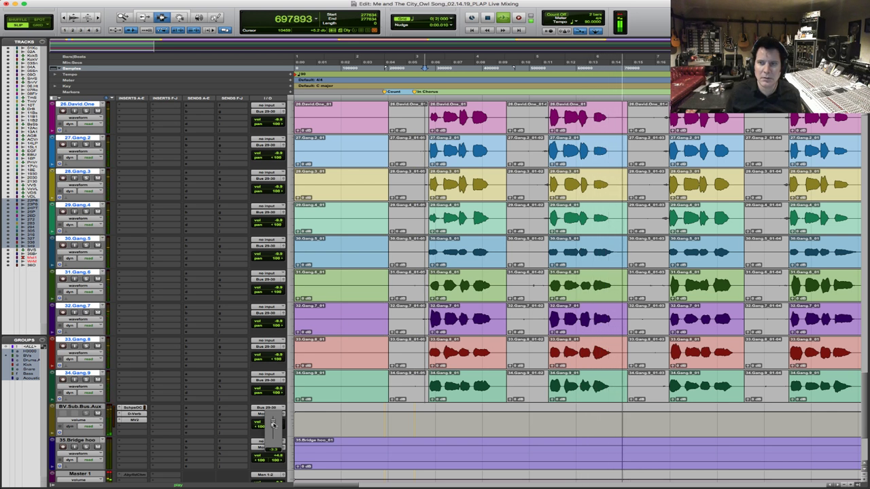
left_click_drag(273, 425, 274, 424)
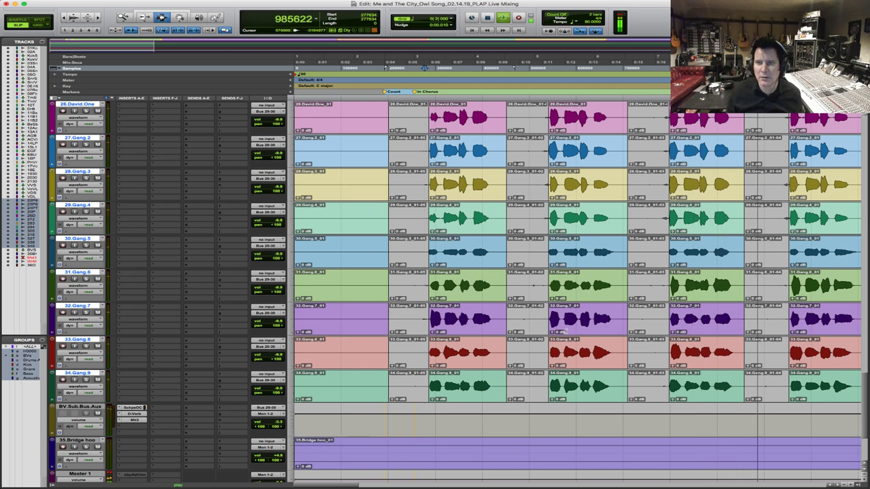
double_click(123, 17)
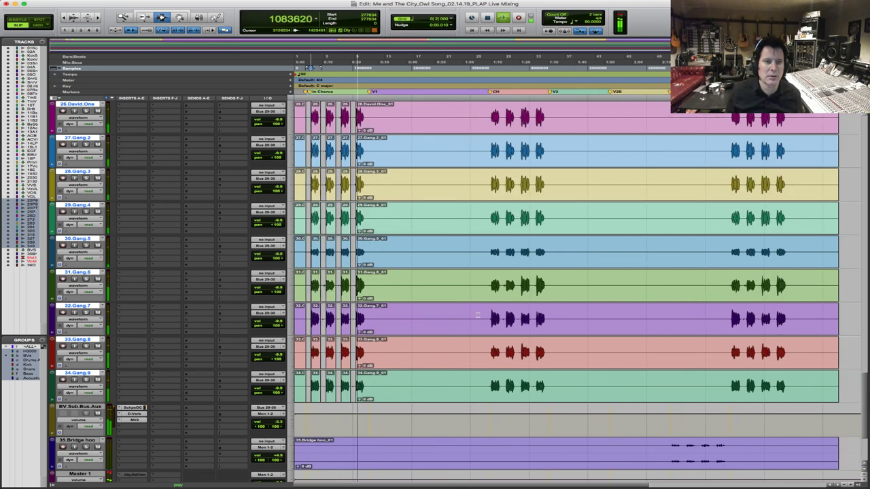
left_click(161, 17)
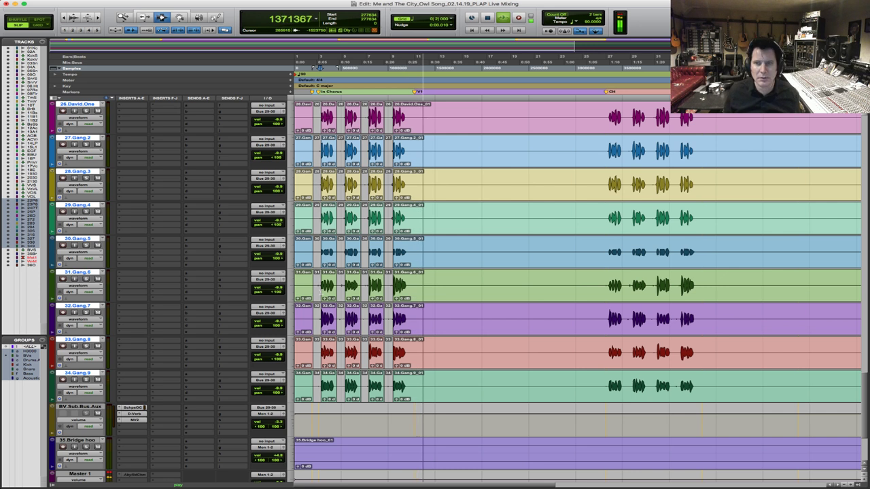
key("space")
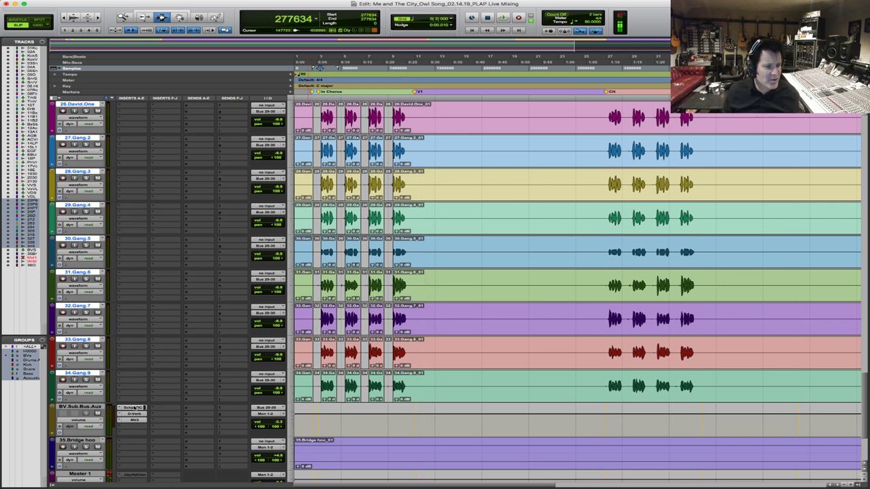
Review the MV2 settings on BV.Sub.Bus.Aux and audition the intro chorus vocals
left_click(135, 421)
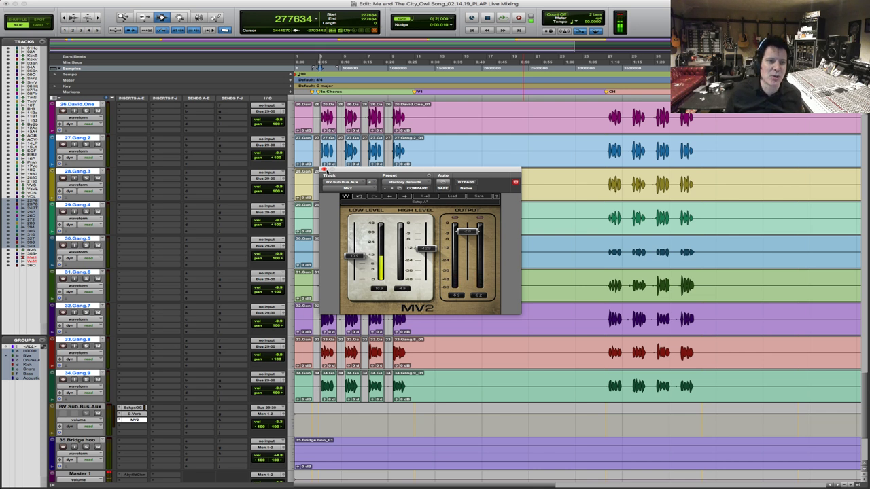
left_click(323, 169)
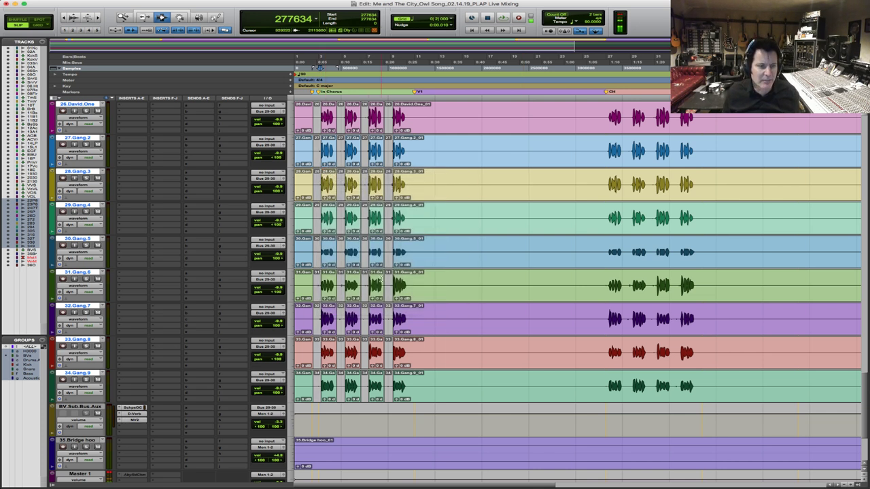
key("space")
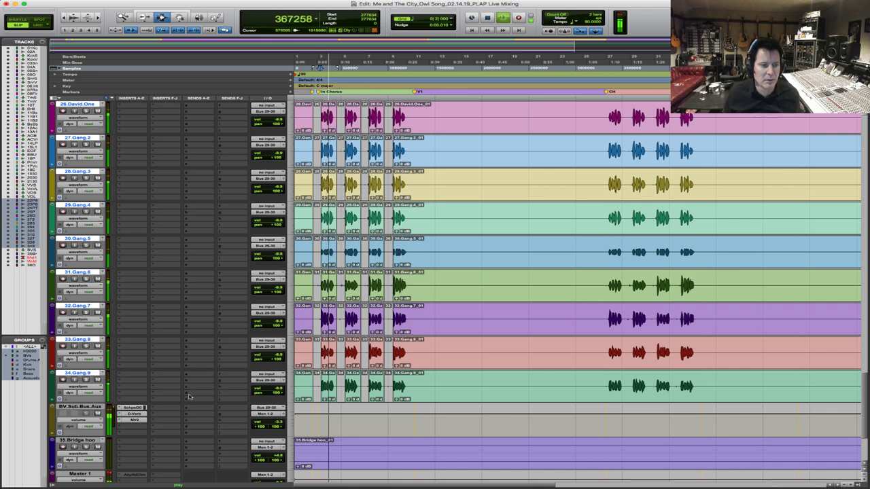
key("space")
Set the Scheps Omni Channel saturation on BV.Sub.Bus.Aux to 57.1 while auditioning the intro chorus
left_click(134, 407)
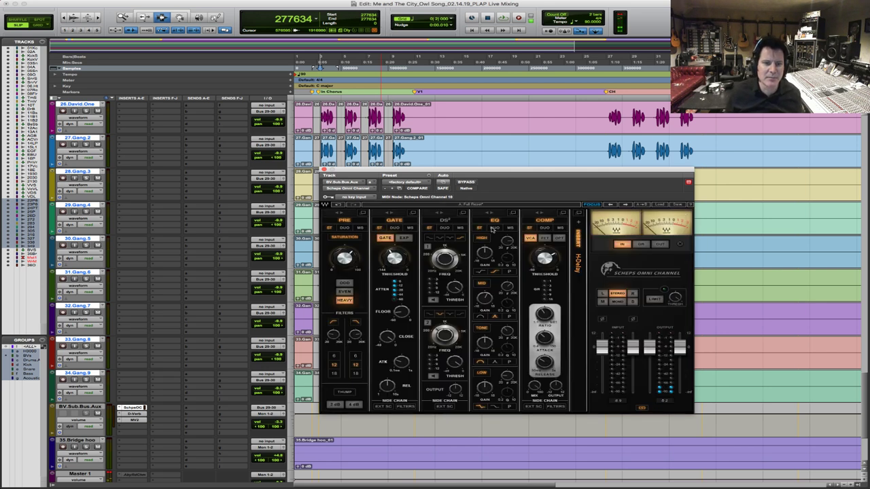
key("space")
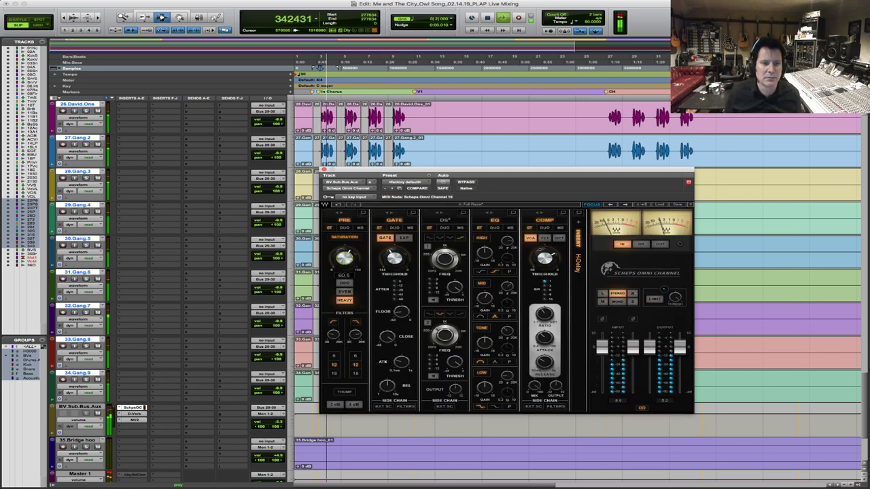
left_click_drag(345, 257, 344, 260)
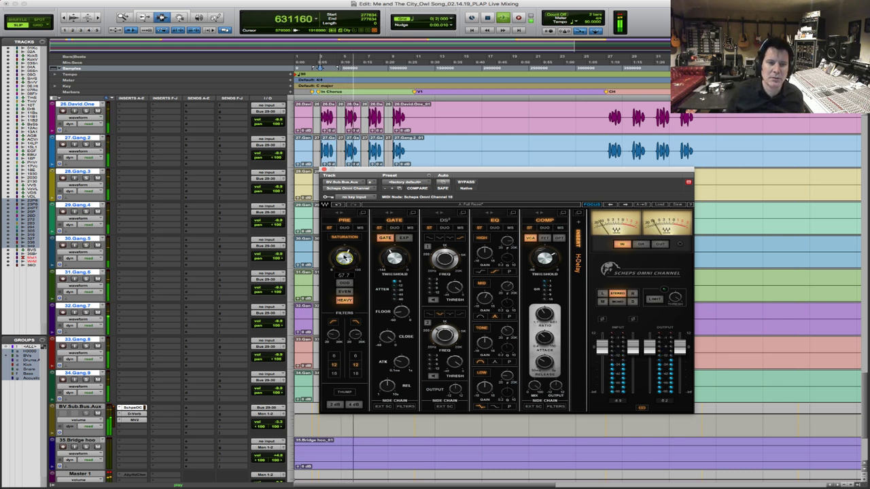
key("space")
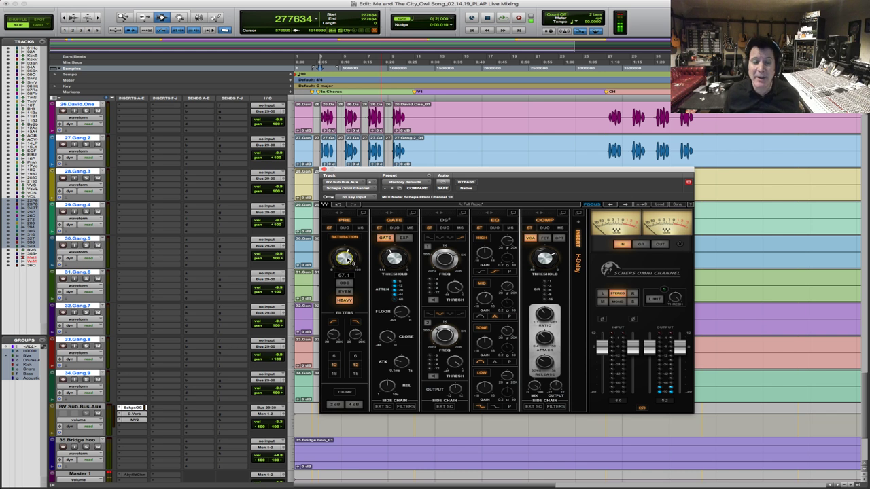
Audition the intro chorus with the adjusted saturation and check the MV2 settings on BV.Sub.Bus.Aux
key("space")
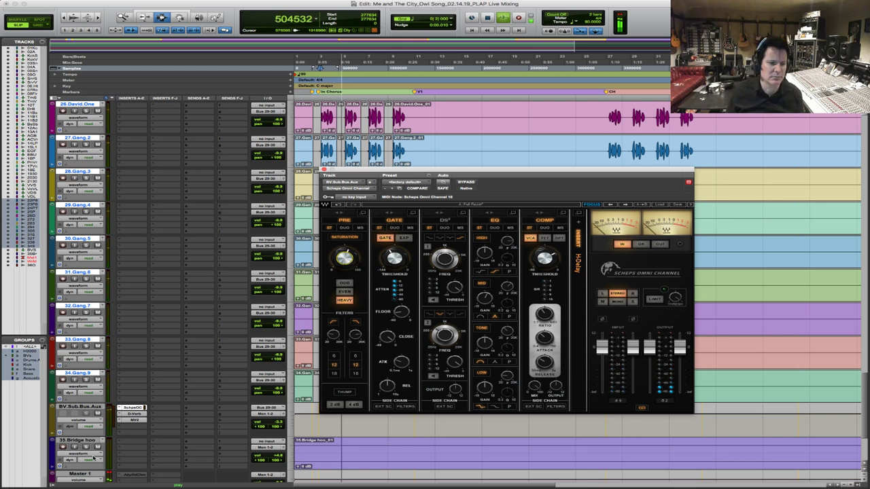
left_click(140, 420)
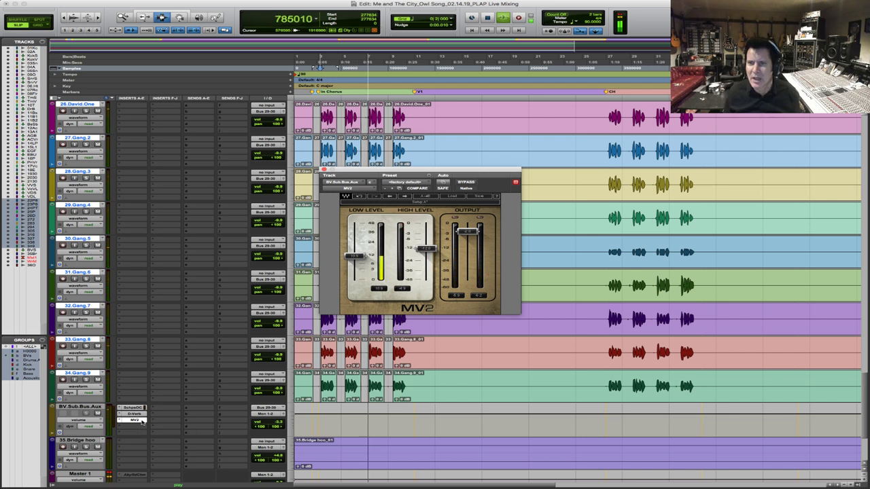
key("space")
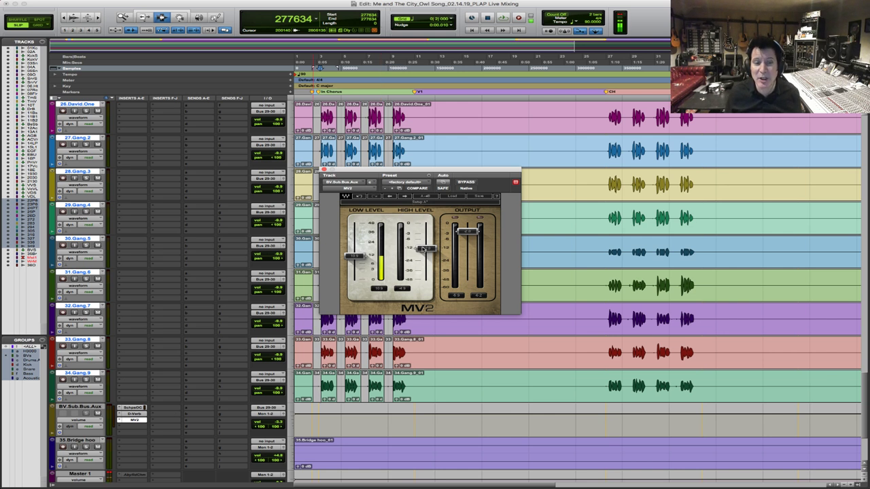
Look up mono MV2 among the dynamics plug-ins available for 31.Gang.6, and close the open MV2 window
left_click(135, 274)
mouse_move(148, 286)
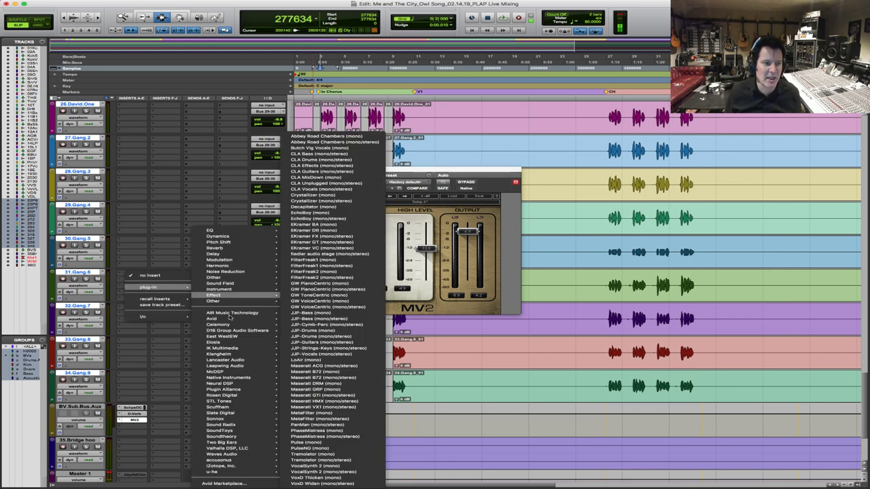
mouse_move(217, 236)
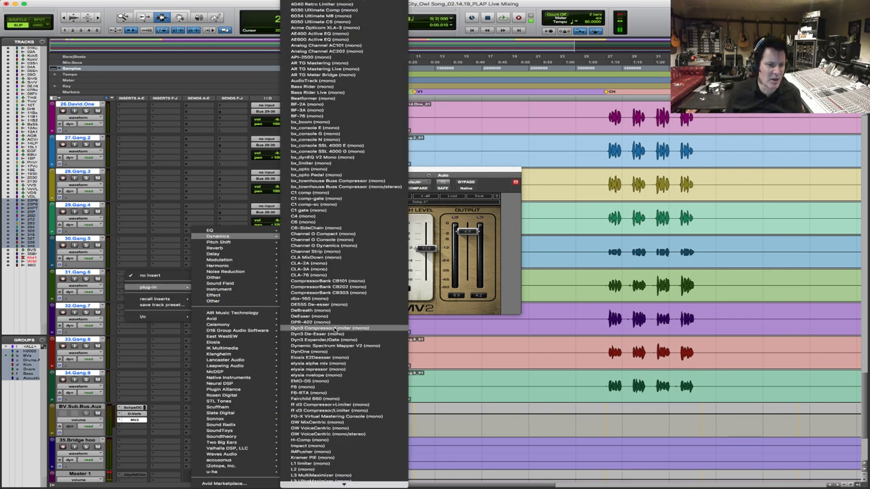
scroll(344, 475, "down", 5)
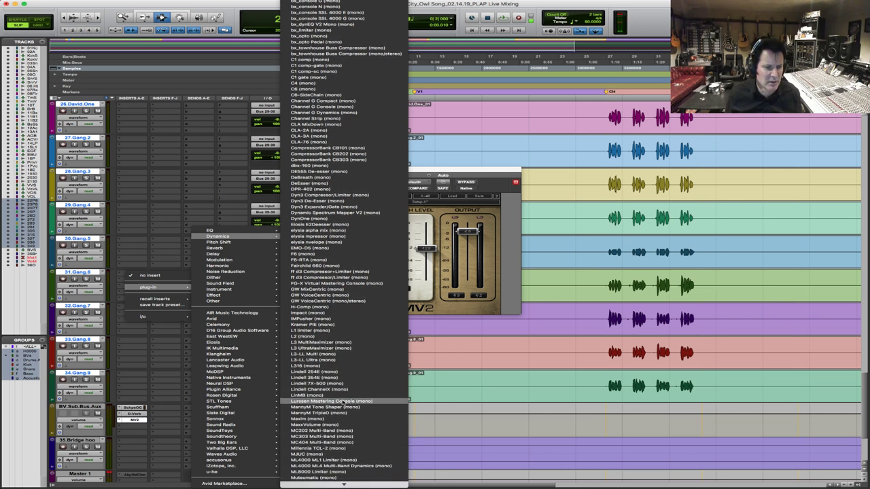
scroll(337, 459, "down", 2)
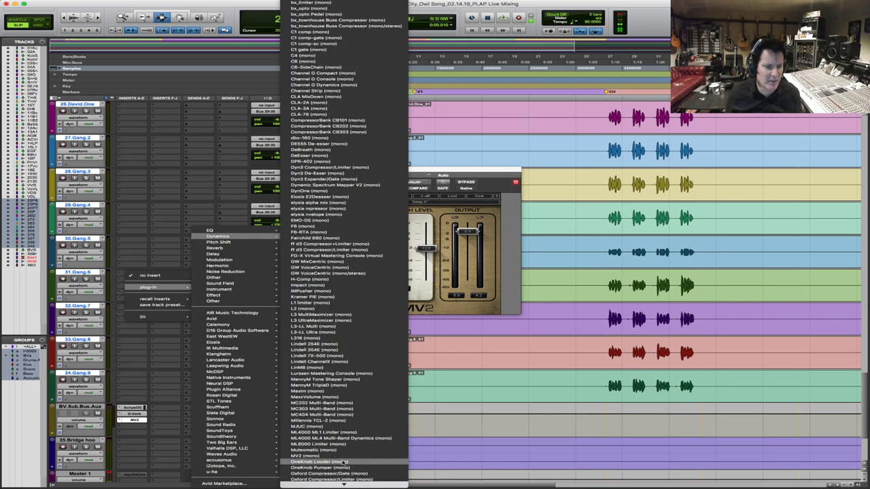
left_click(345, 456)
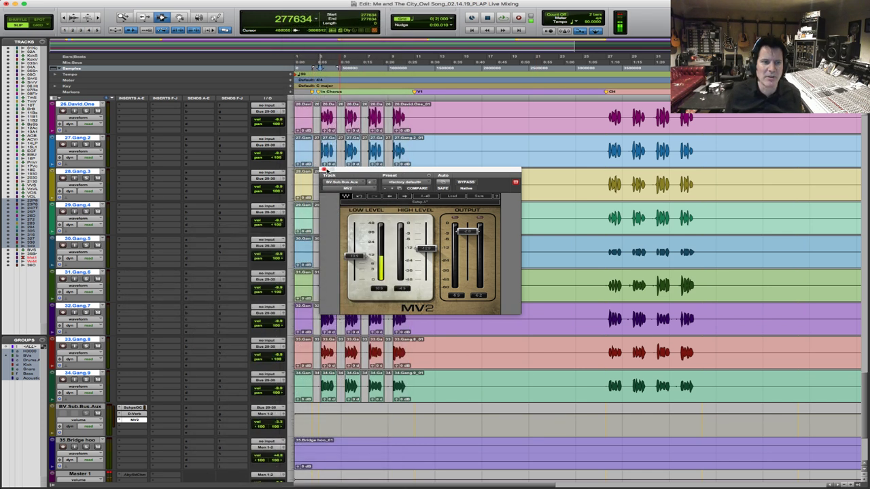
left_click(323, 169)
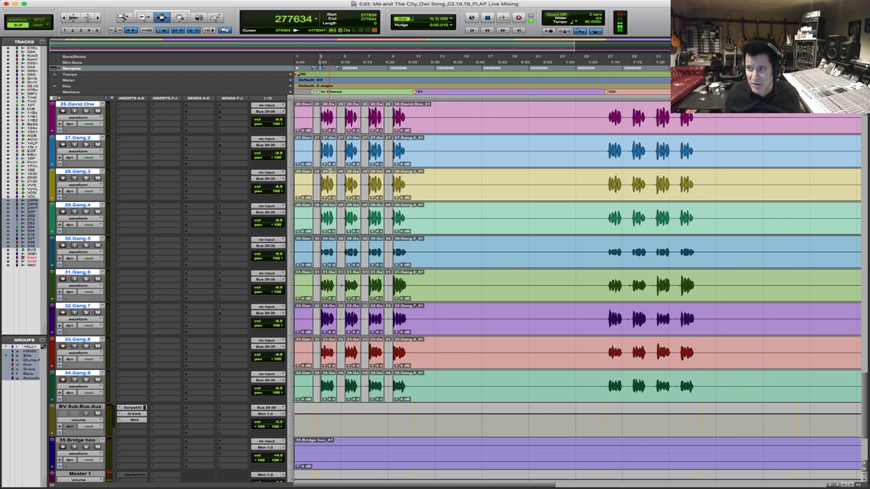
Audition the intro chorus while reviewing the Scheps Omni Channel settings on BV.Sub.Bus.Aux, and close the plug-in window
key("space")
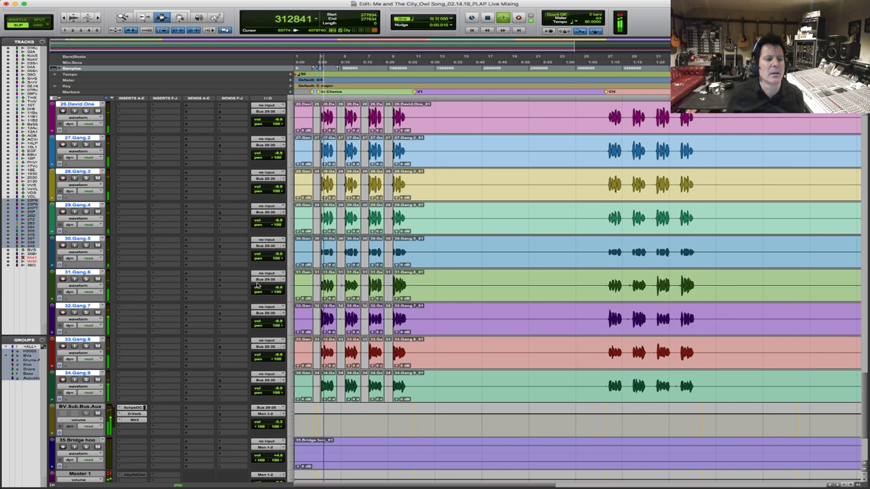
left_click(134, 408)
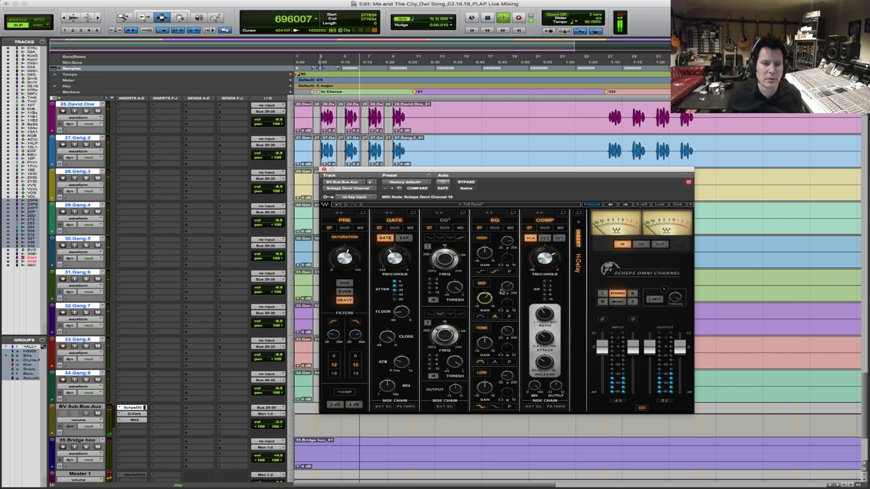
mouse_move(498, 291)
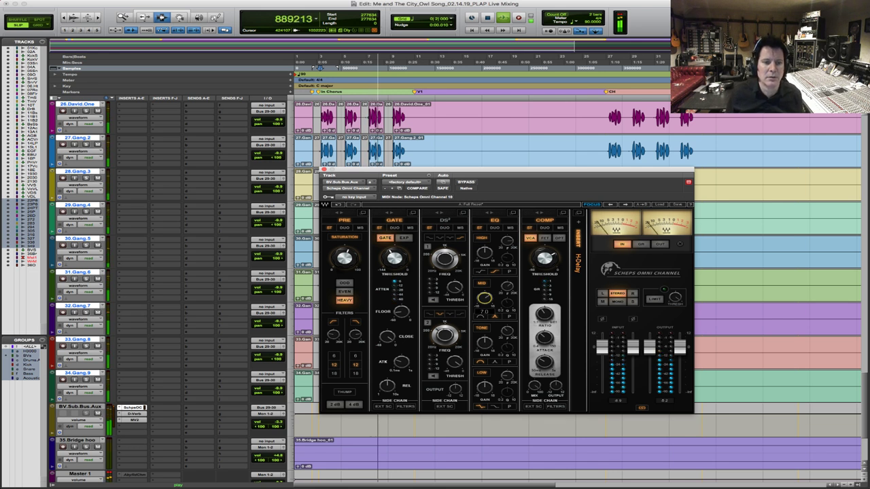
key("space")
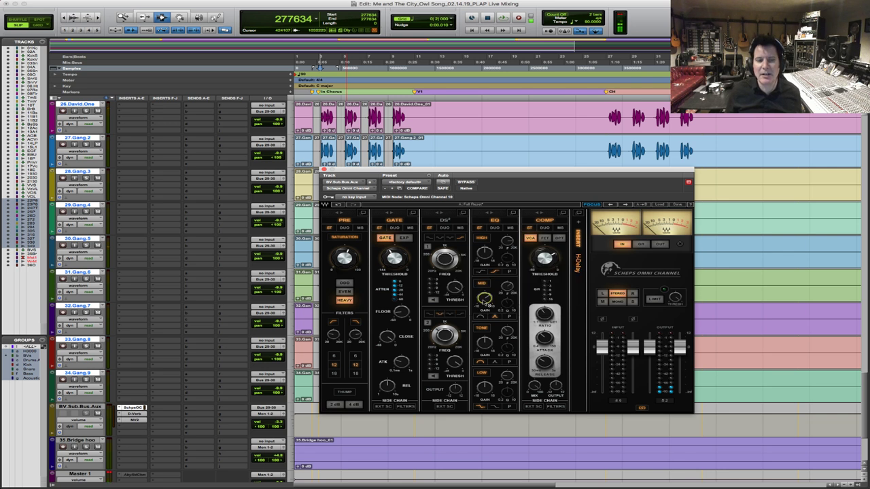
key("space")
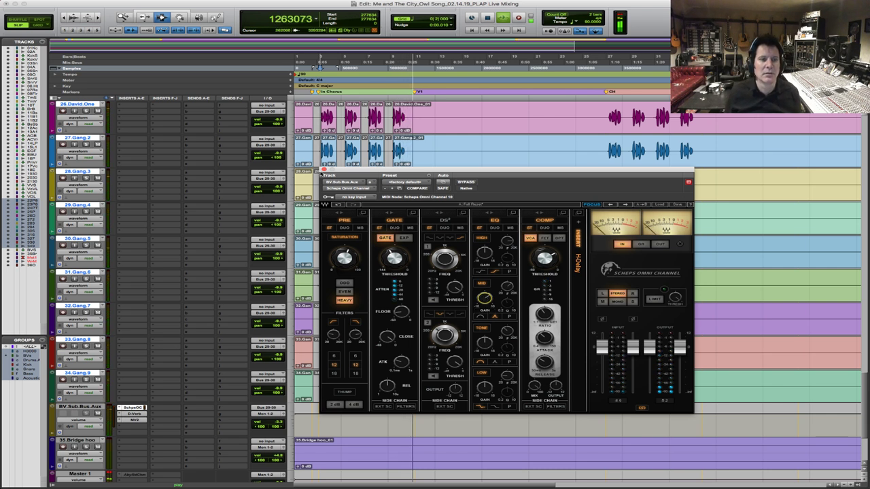
left_click(324, 170)
key("space")
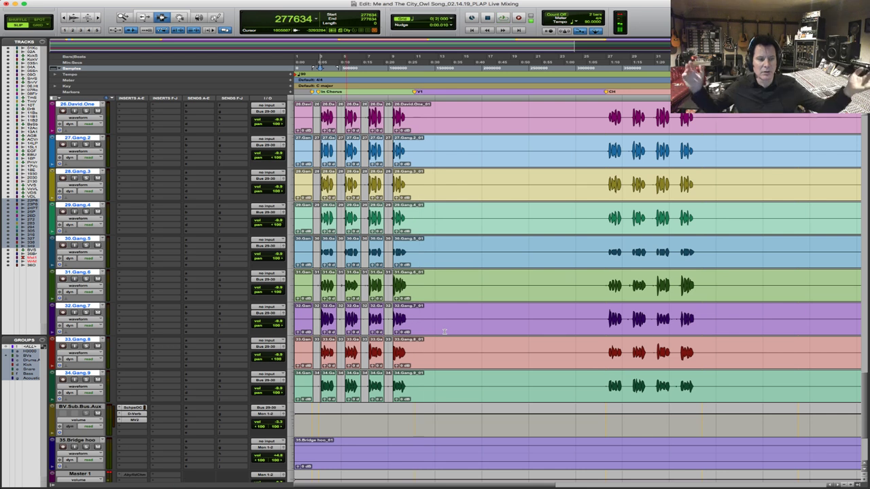
Audition the song from the start of the bridge and raise the volume of 35.Bridge hoo
key("super+bracketleft")
key("super+bracketleft")
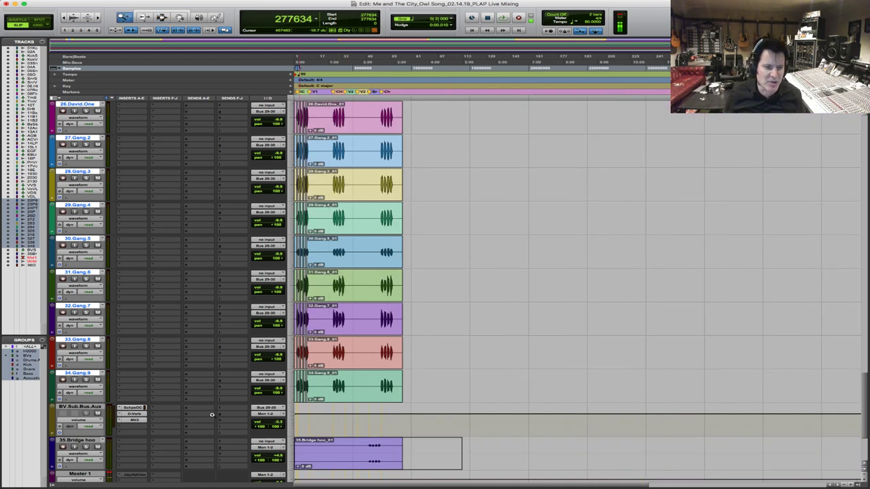
key("super+bracketright")
key("super+bracketright")
left_click(545, 454)
key("space")
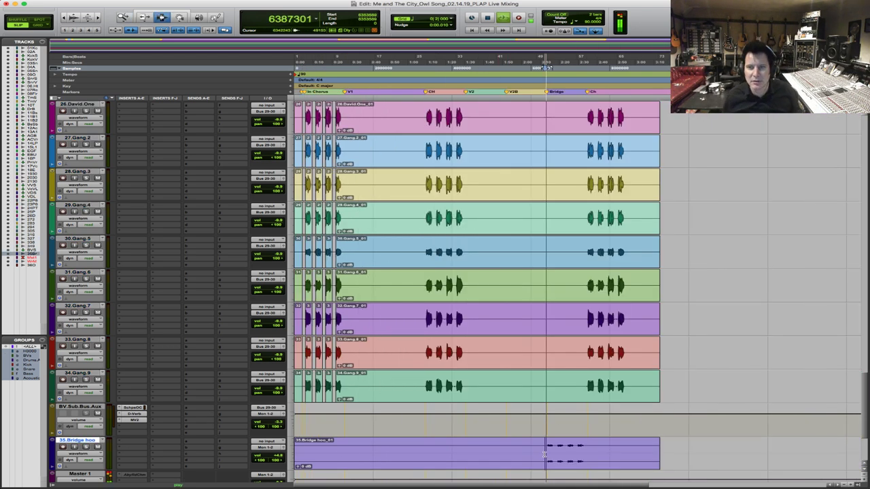
left_click(277, 455)
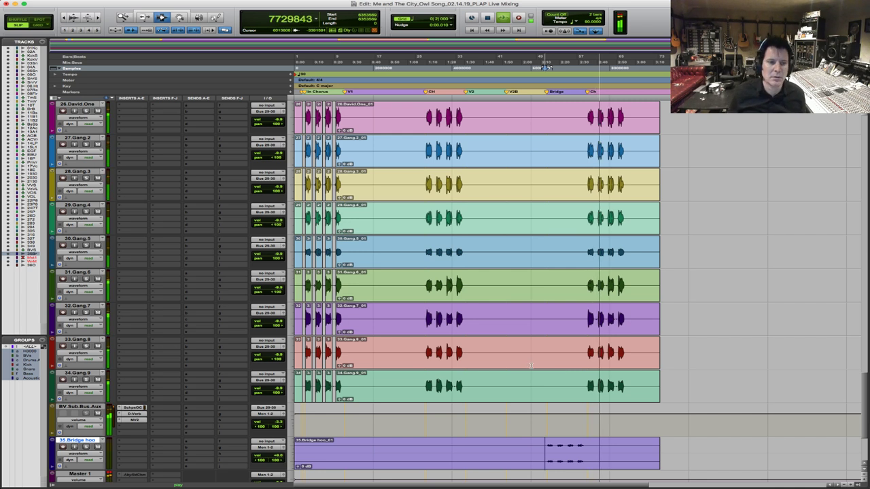
key("space")
Fade in the first intro-chorus phrase on vocal tracks 26 to 34, ending the fade at about sample 286,900
key("F5")
left_click_drag(244, 318, 243, 318)
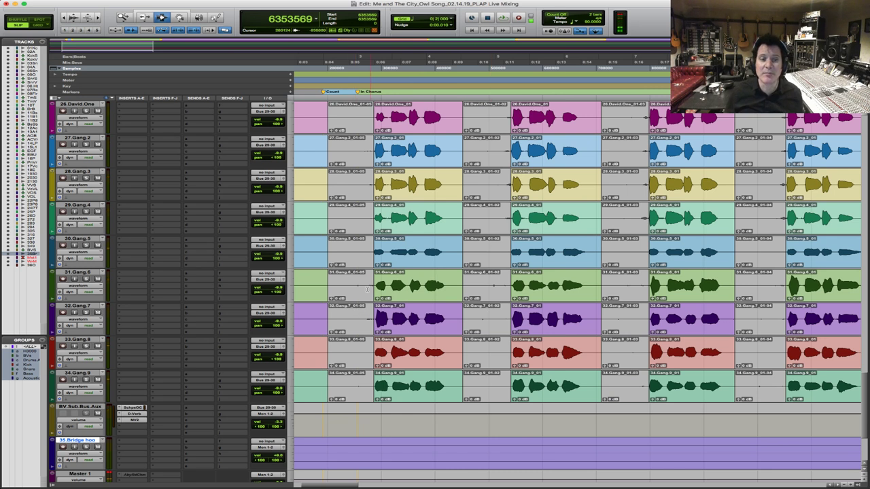
left_click_drag(450, 235, 451, 237)
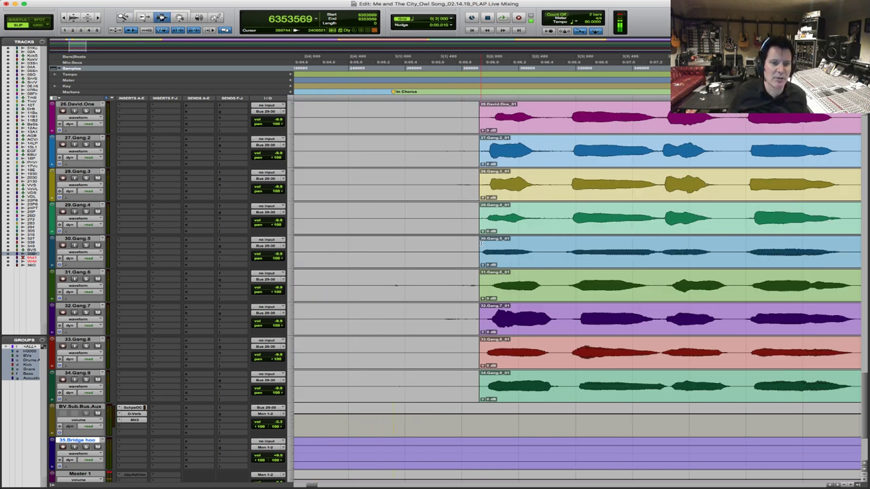
left_click(481, 237)
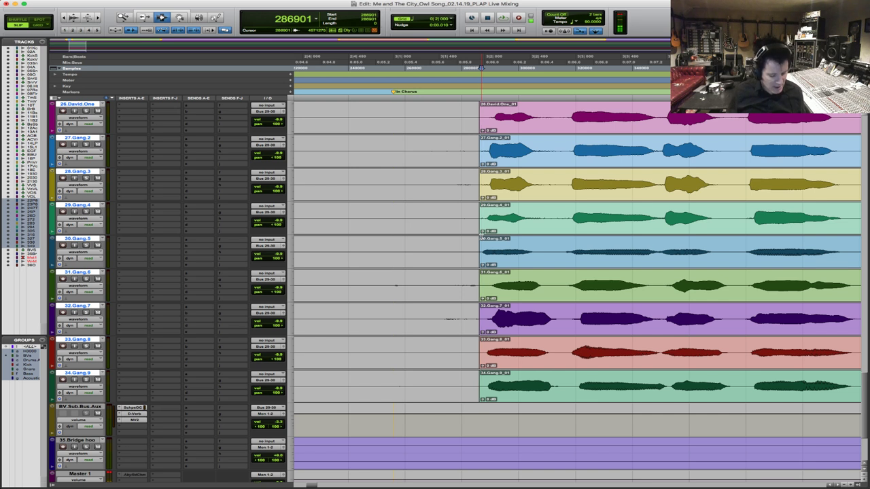
key("super+e")
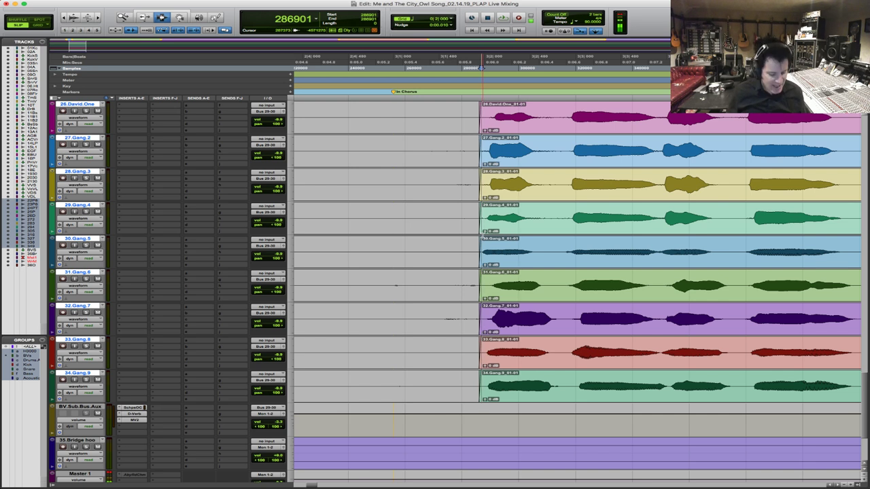
Fade out the first intro-chorus phrase on vocal tracks 26 to 34, from about sample 421,900 to the clip end
key("super+[")
key("super+]")
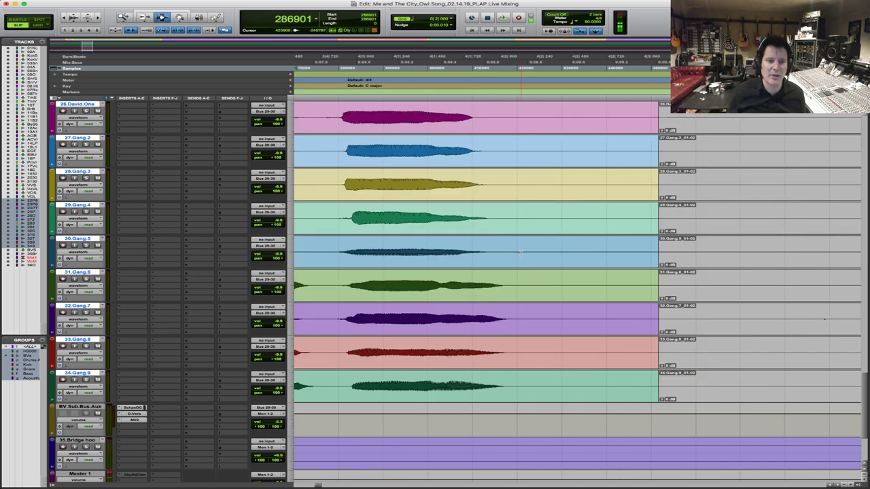
left_click(525, 261)
key("g")
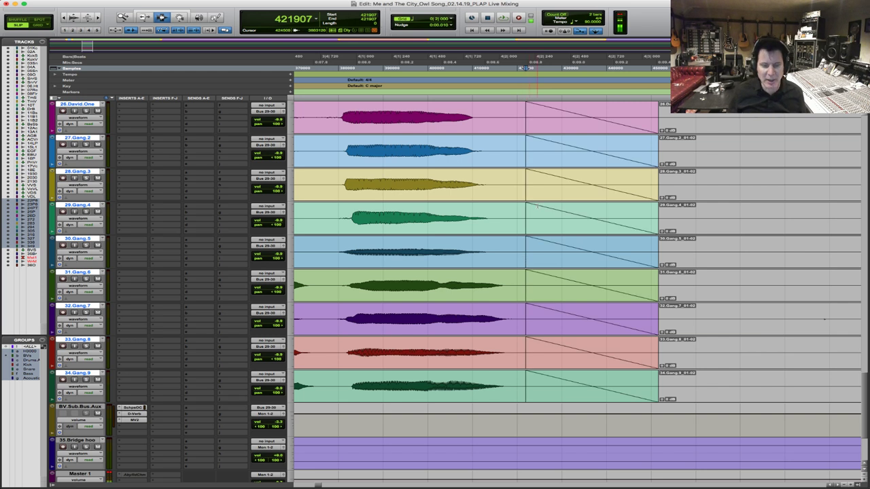
Fade in the second intro-chorus phrase on vocal tracks 26 to 34, ending the fade at about sample 542,400
key("super+[")
key("F5")
left_click(577, 239)
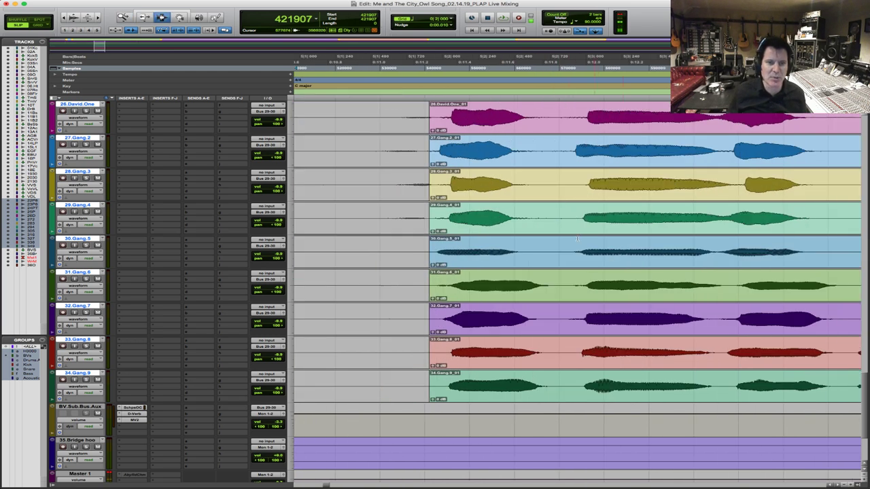
left_click(475, 233)
left_click(476, 242)
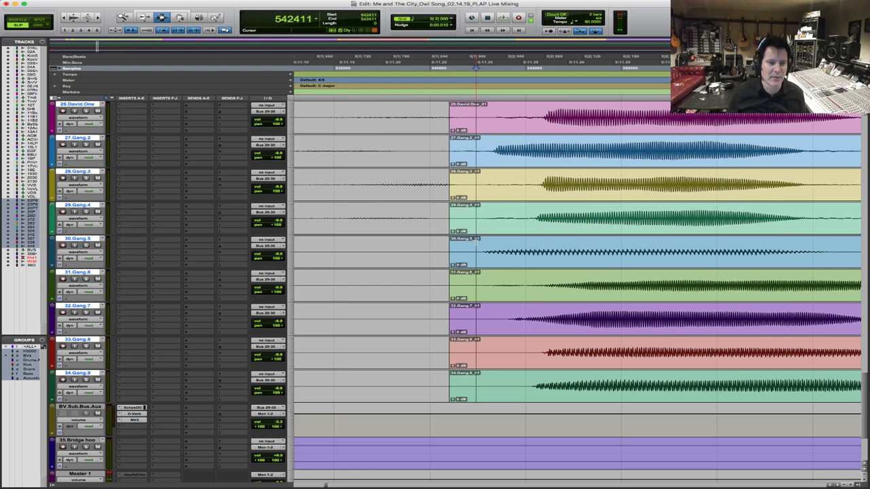
key("d")
Fade out the second intro-chorus phrase on vocal tracks 26 to 34, from about sample 684,000 to the clip end
key("super+[")
key("super+[")
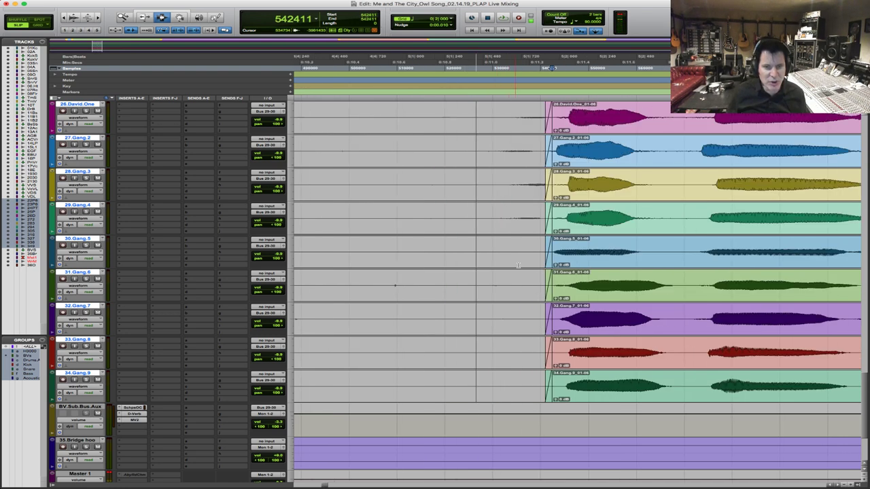
left_click(658, 262)
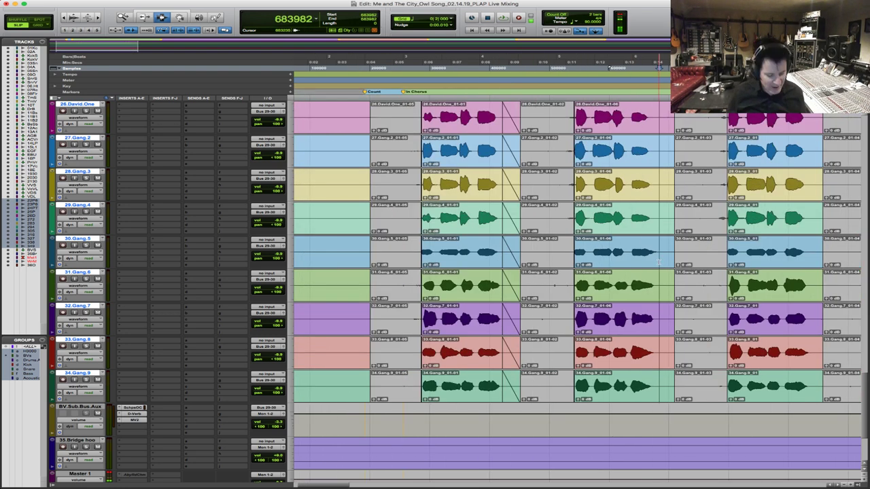
Fade in the third intro-chorus phrase on vocal tracks 26 to 34 up to about sample 798,500, and fade it out from about sample 933,900
key("super+]")
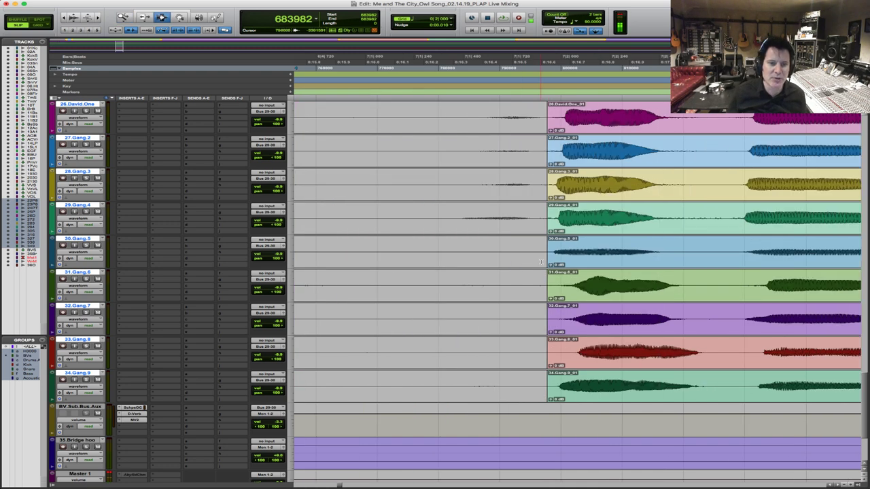
left_click(549, 259)
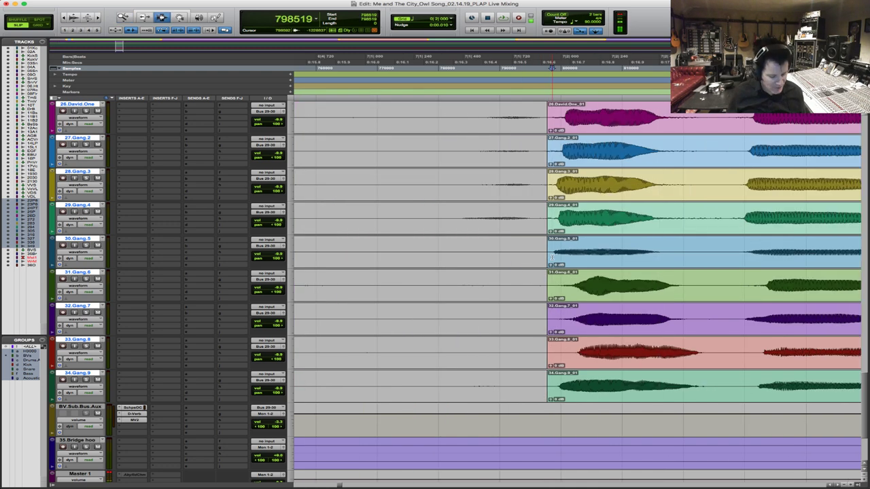
key("super+[")
key("super+[")
key("super+[")
left_click(626, 229)
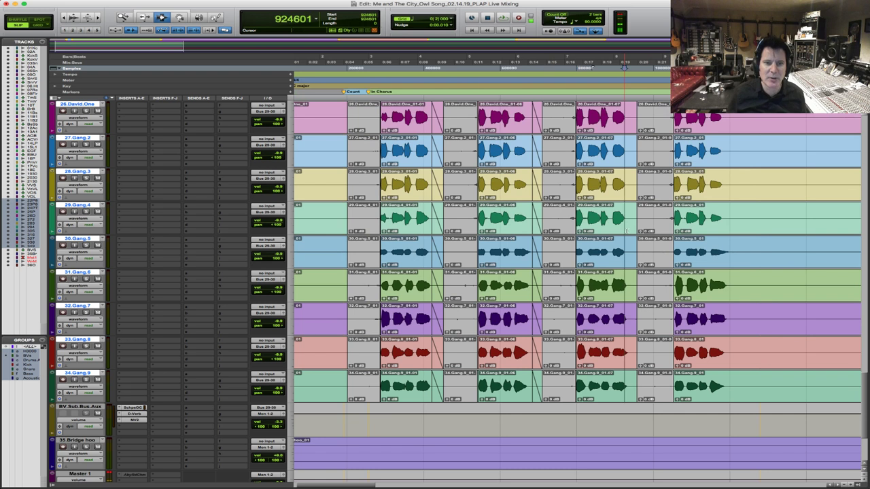
key("super+[")
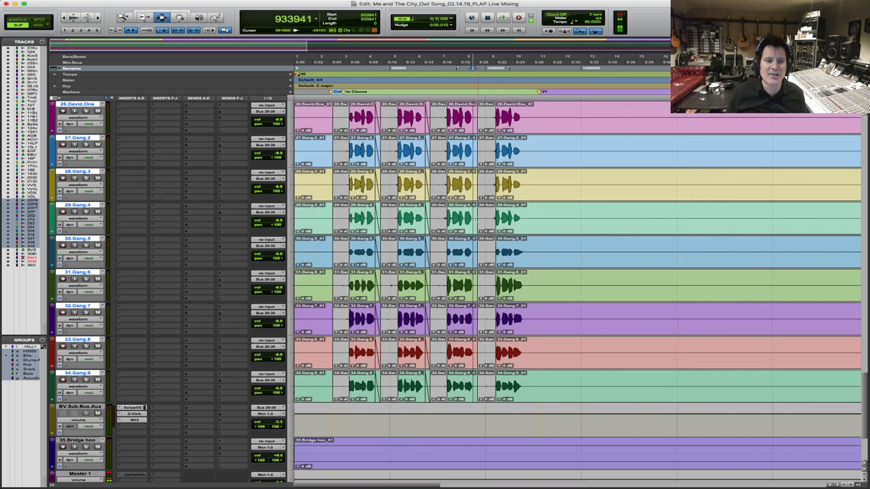
Fade in the fourth intro-chorus phrase on vocal tracks 26 to 34, ending the fade at about sample 1,055,100
key("super+]")
key("super+]")
key("super+]")
key("super+]")
key("super+]")
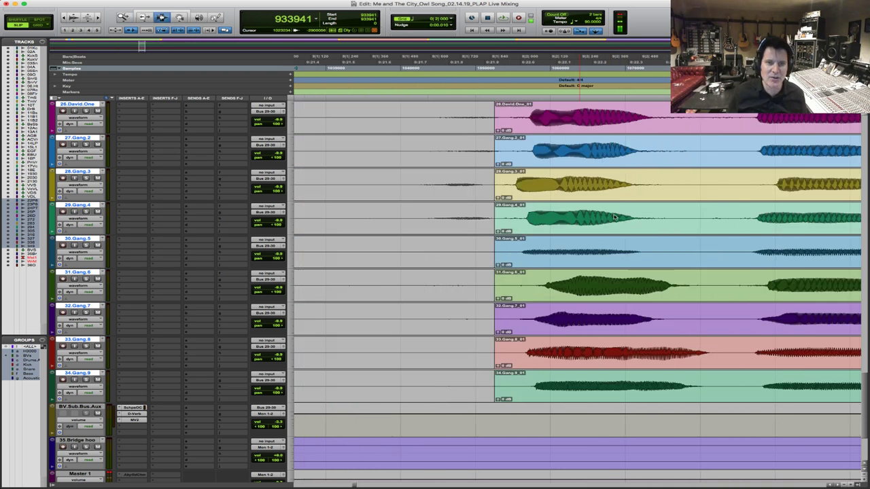
left_click(515, 214)
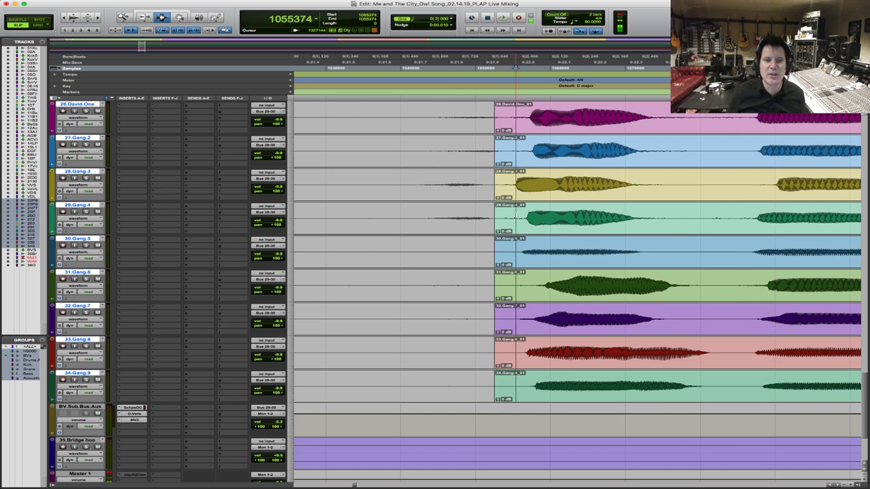
left_click(513, 211)
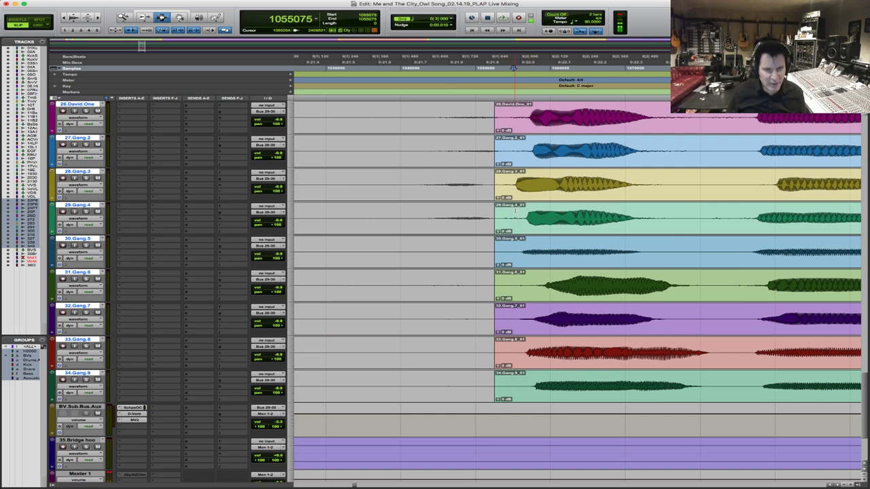
key("d")
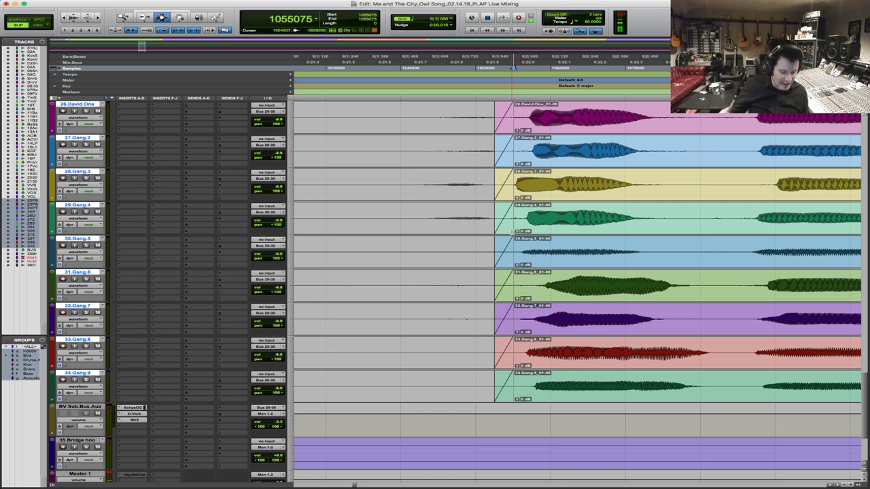
Split the clips on vocal tracks 26 to 34 after the fourth intro-chorus phrase, at about sample 1,246,000
key("r")
key("r")
key("r")
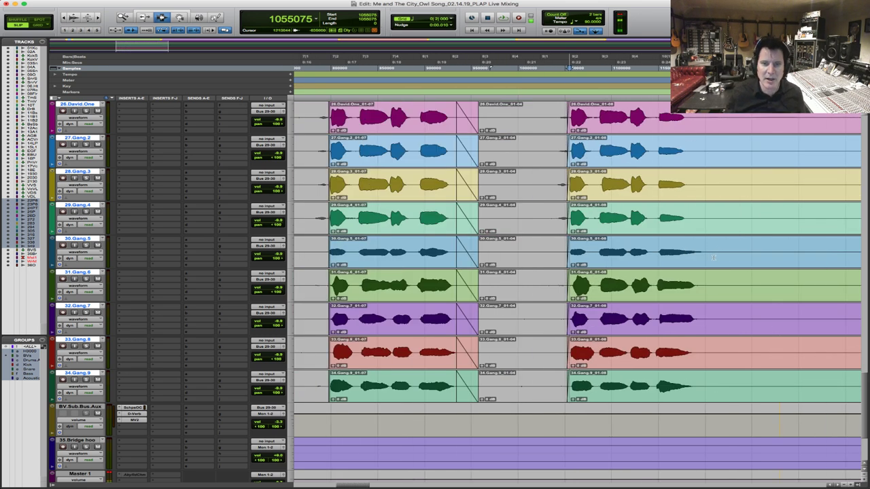
left_click(747, 248)
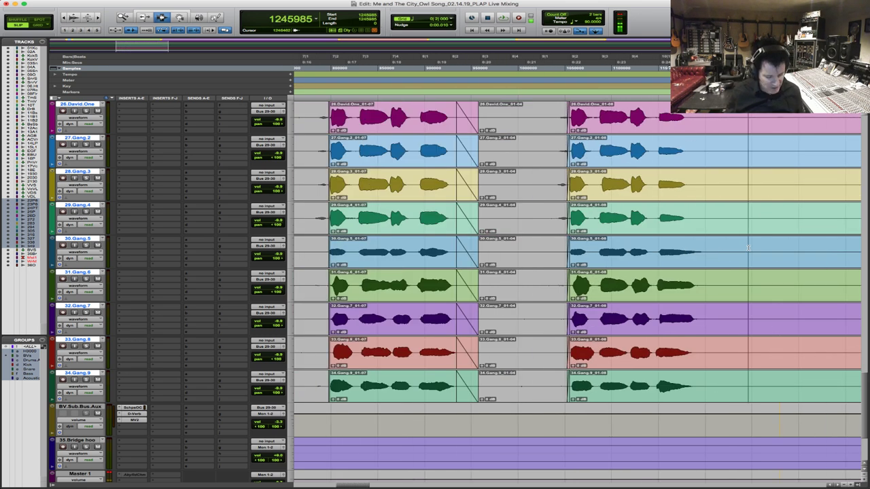
key("b")
Fade out the fourth intro-chorus phrase on vocal tracks 26 to 34, from about sample 1,199,700 to the split
left_click(711, 224)
left_click(704, 222)
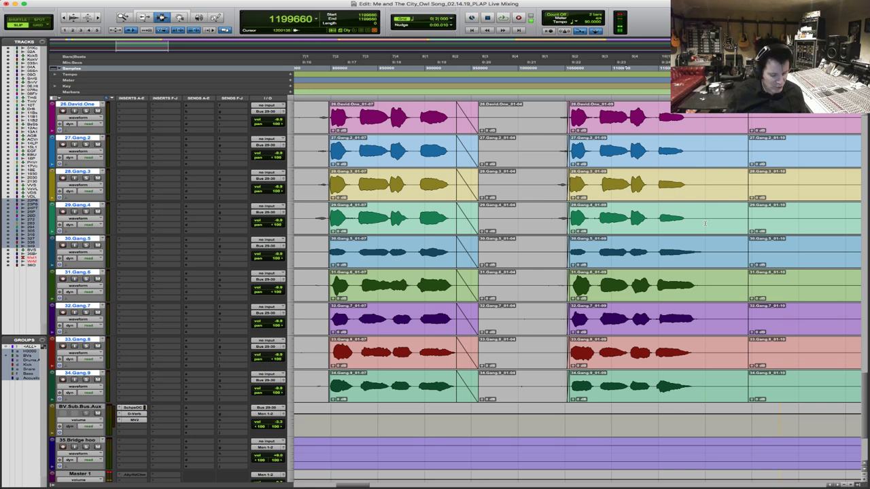
key("b")
Split the clips on 12.Acoustic and 13.Acoustic.dp1 just before the intro chorus, at about sample 254,500
key("r")
key("r")
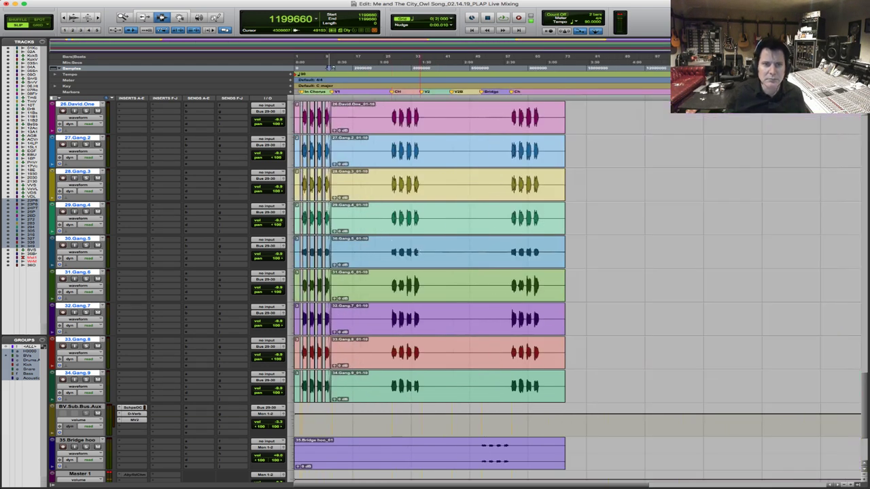
left_click_drag(629, 256, 295, 326)
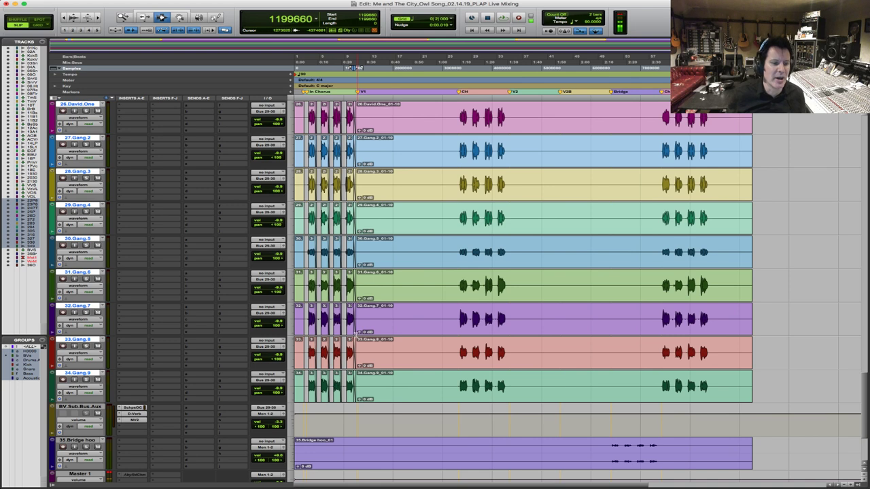
scroll(358, 337, "up", 5)
scroll(358, 336, "up", 7)
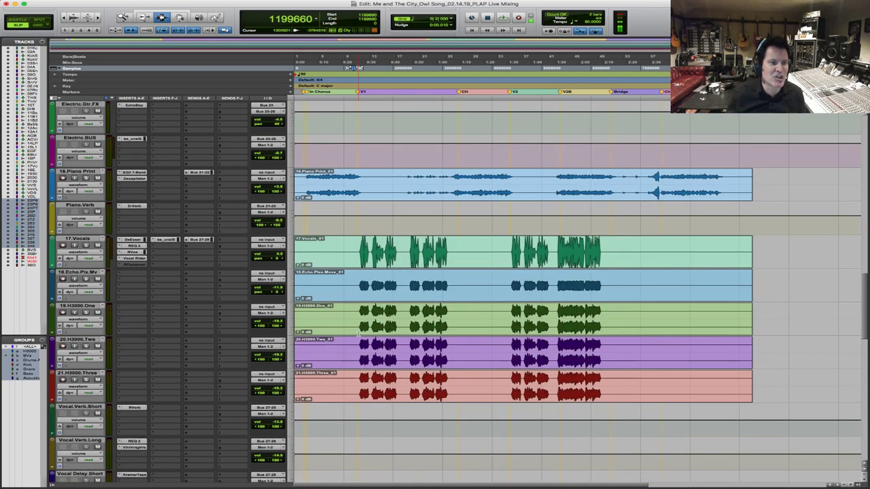
scroll(358, 334, "up", 8)
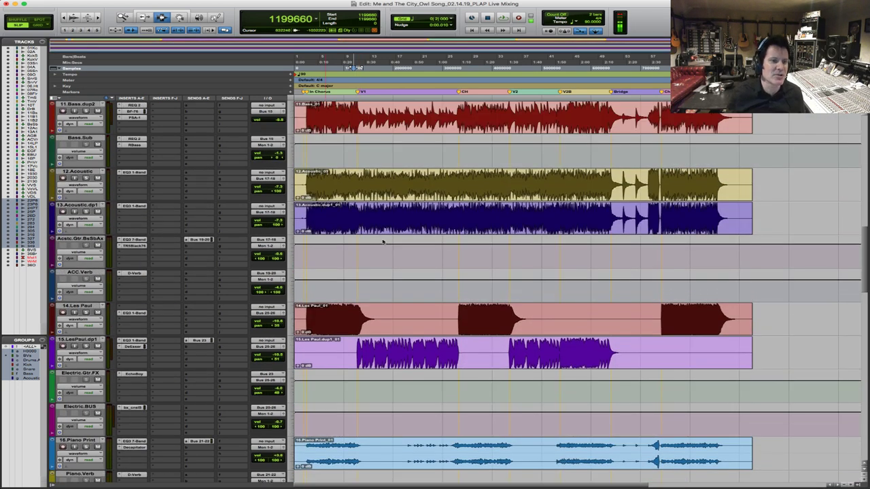
left_click_drag(348, 213, 295, 217)
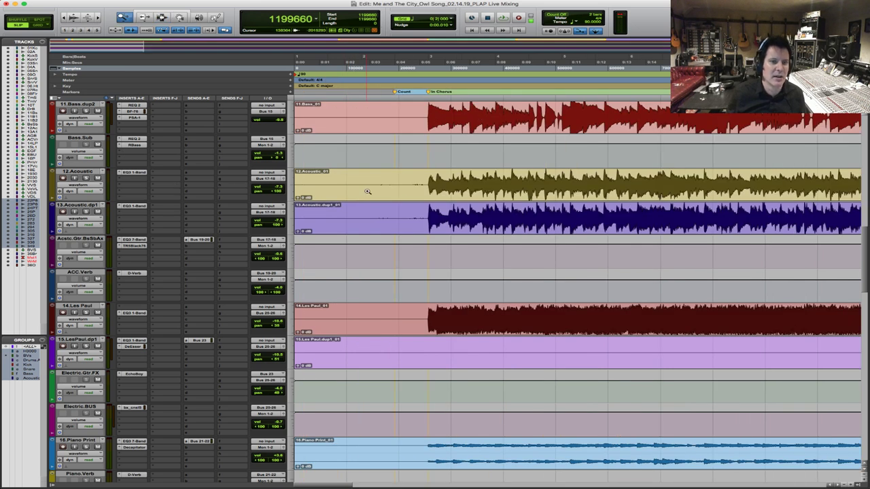
left_click_drag(367, 191, 507, 193)
left_click(553, 196)
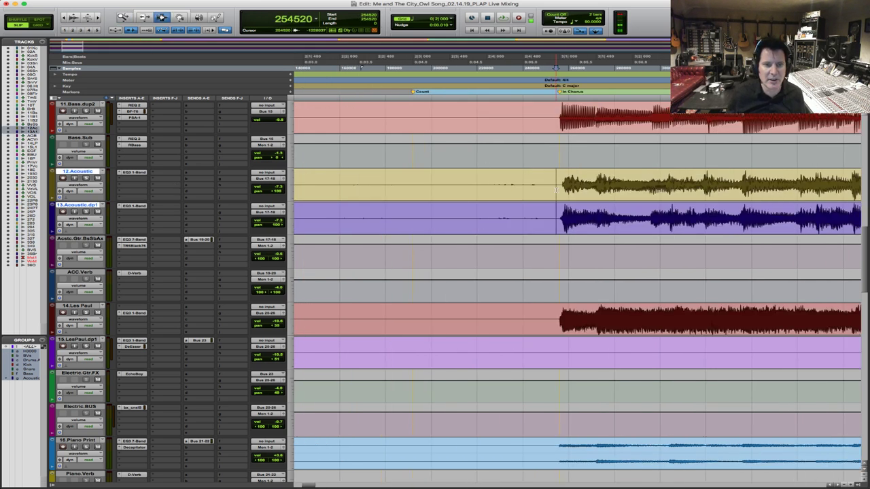
key("super+e")
Mute the acoustic clips before the split and fade in the clips after it up to about sample 256,300
key("shift+Return")
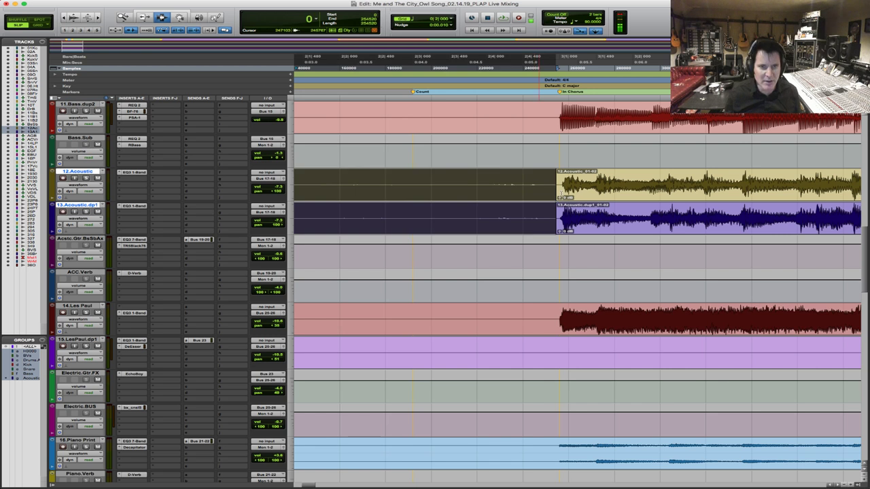
left_click(557, 182)
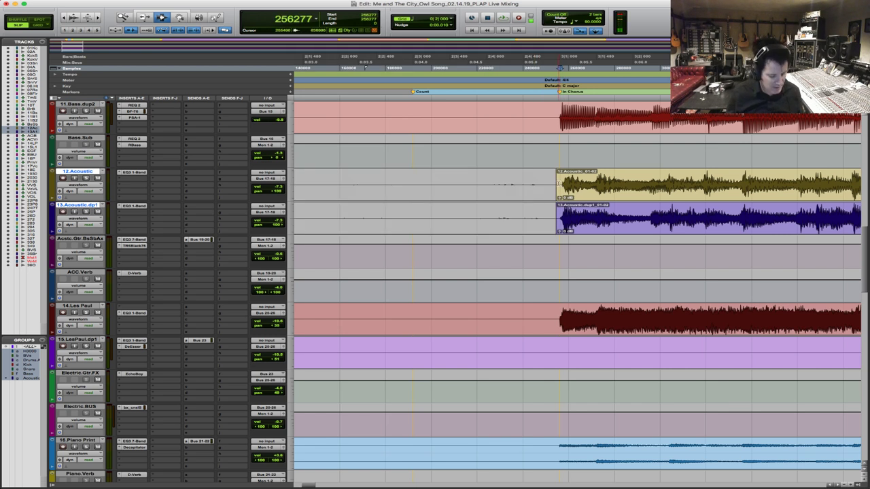
Play back from before the count, at about sample 166,900, into the intro chorus to check the acoustic guitars' entry
left_click(443, 319)
key("space")
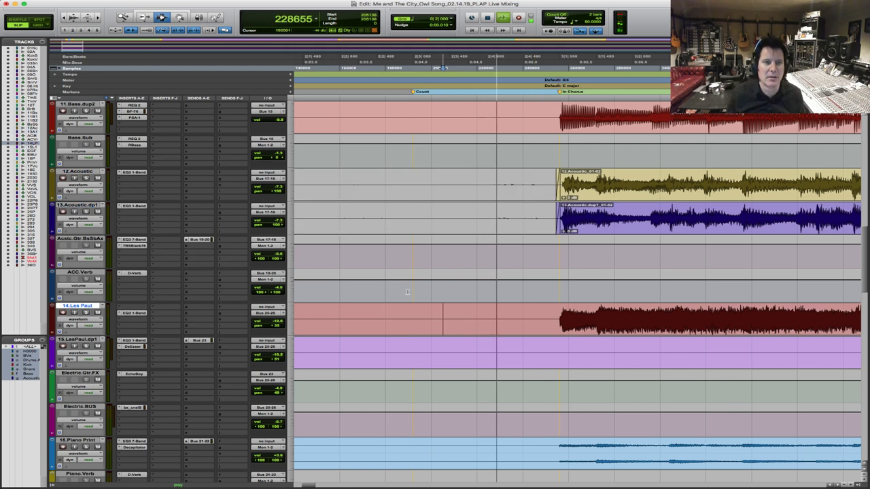
key("space")
left_click(355, 309)
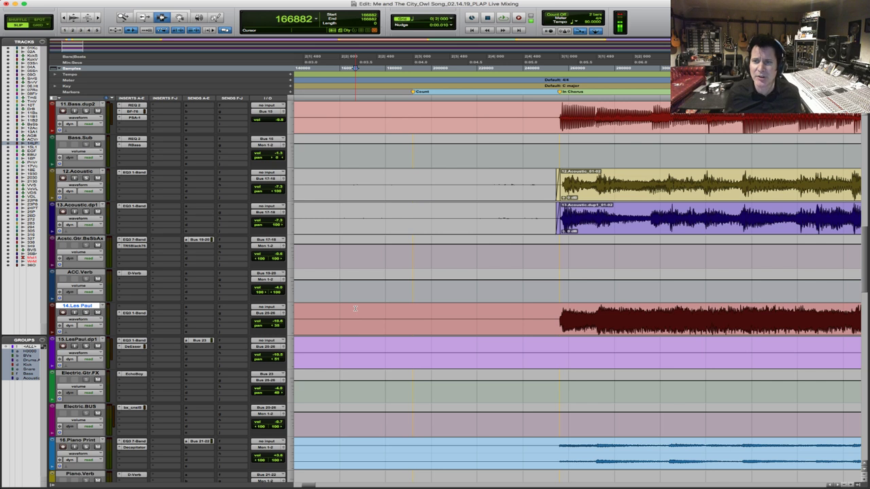
key("space")
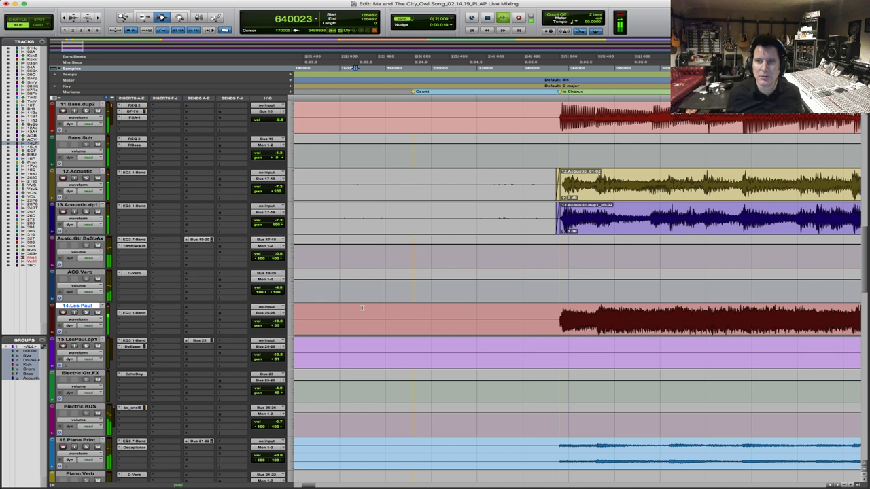
key("space")
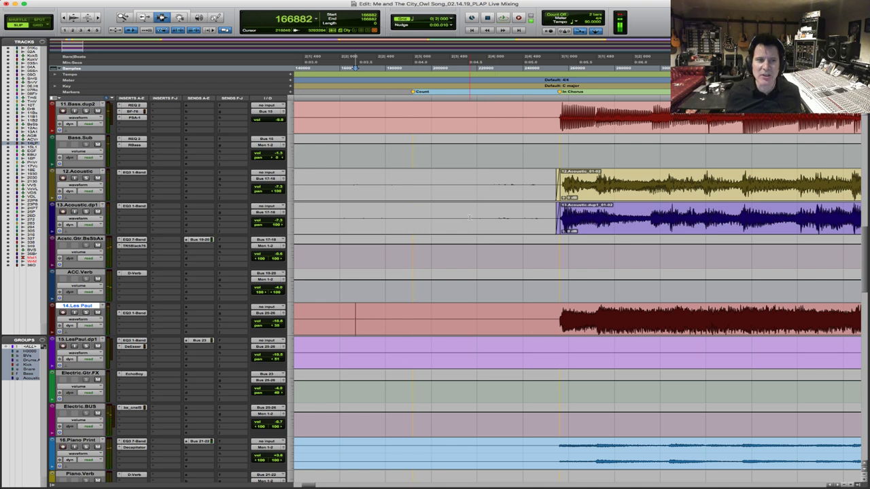
Set the playback start to the count marker at sample 192,000 and open the Scheps Omni Channel on BV.Sub.Bus.Aux
left_click(413, 116)
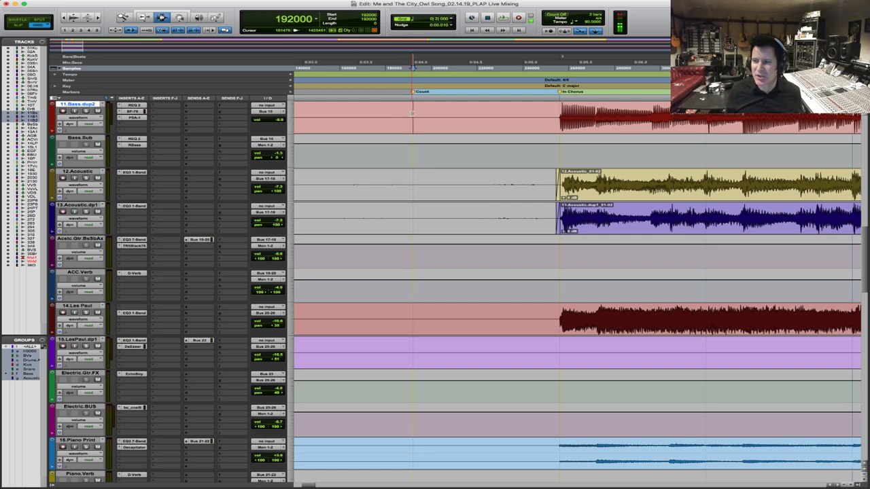
key("super+bracketleft")
key("super+bracketleft")
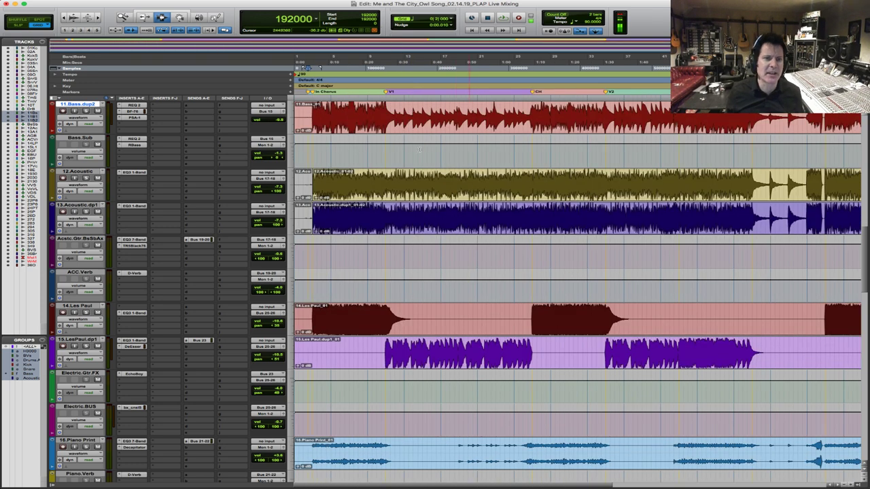
key("super+bracketleft")
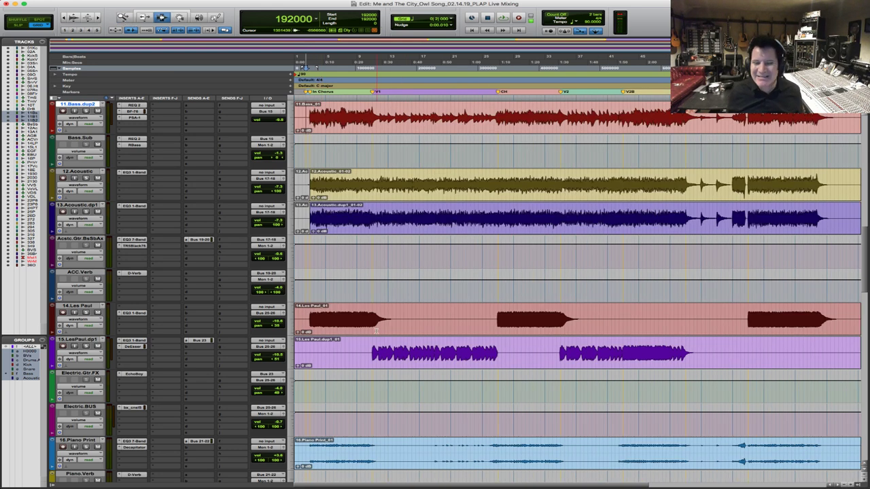
scroll(377, 330, "down", 10)
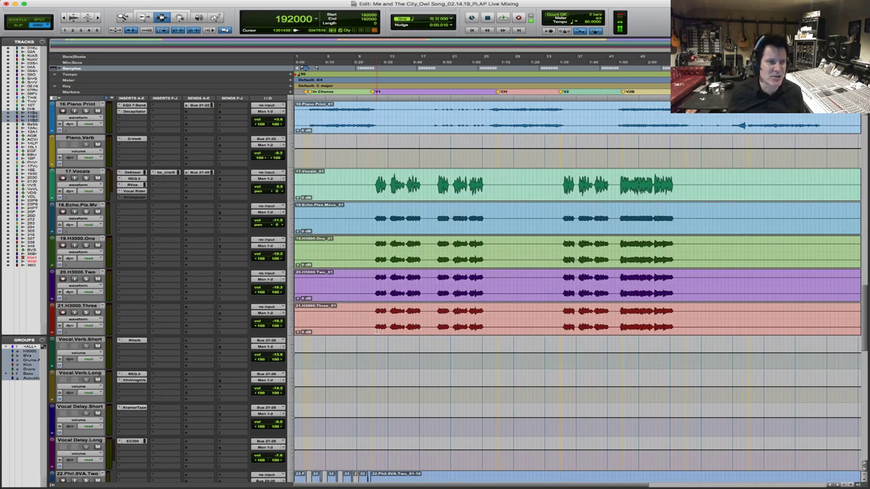
scroll(327, 297, "down", 15)
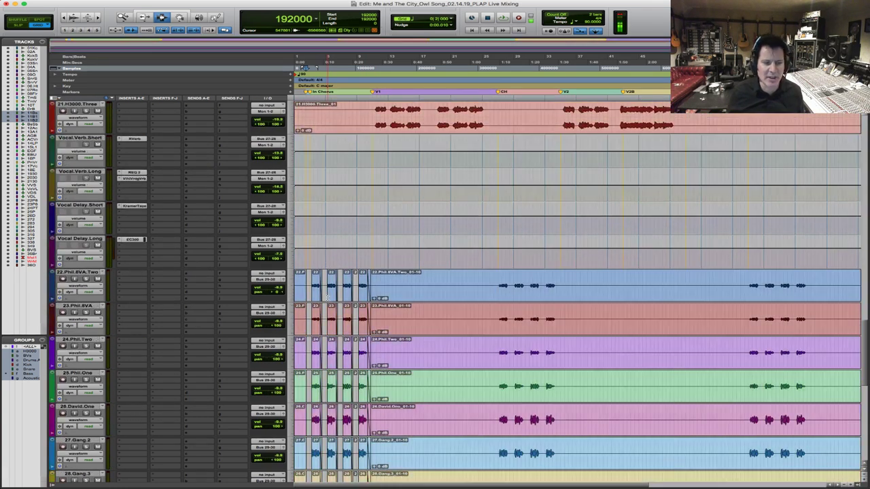
scroll(327, 297, "down", 2)
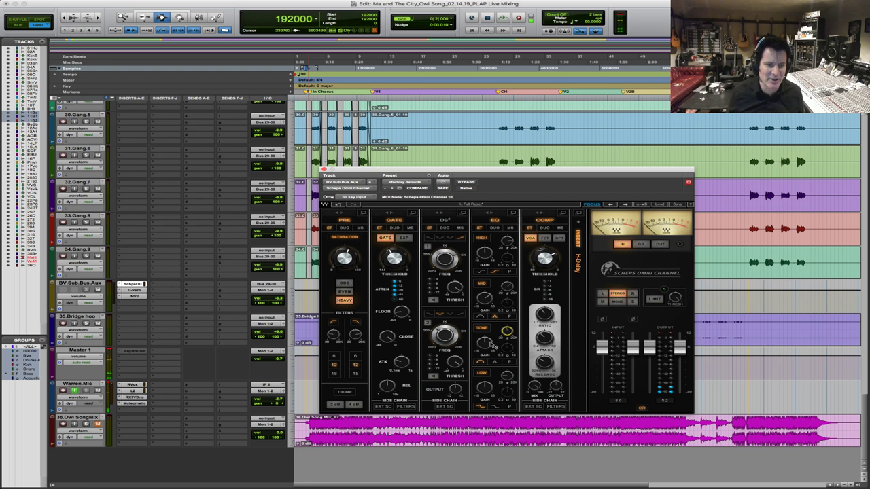
Adjust the EQ tone band of the backing vocals' Scheps Omni Channel, audition it in the intro chorus, and close the plug-in
key("space")
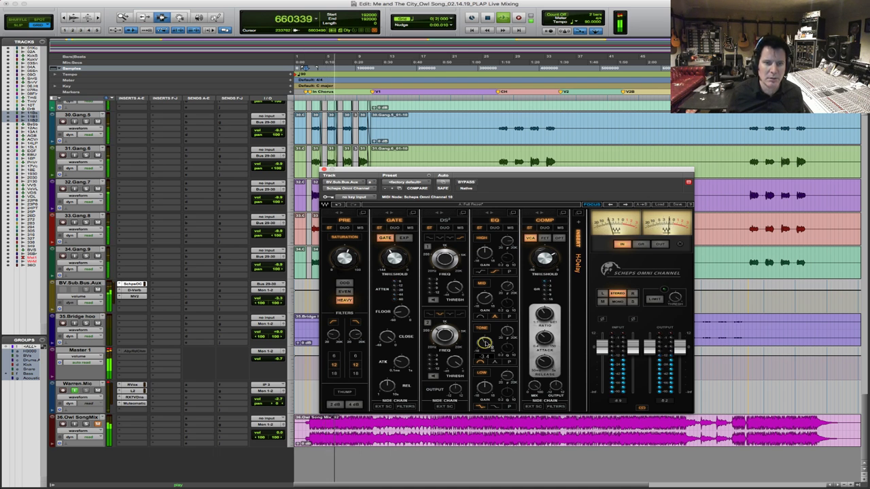
key("space")
left_click_drag(484, 346, 507, 331)
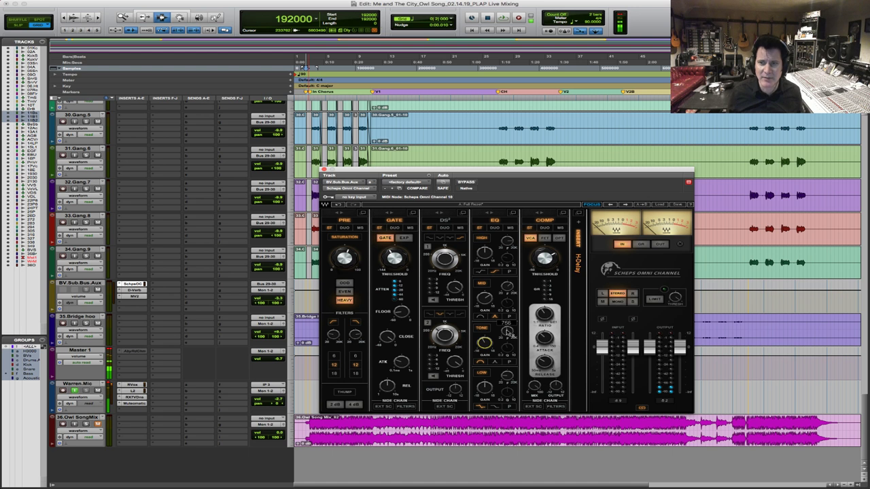
key("space")
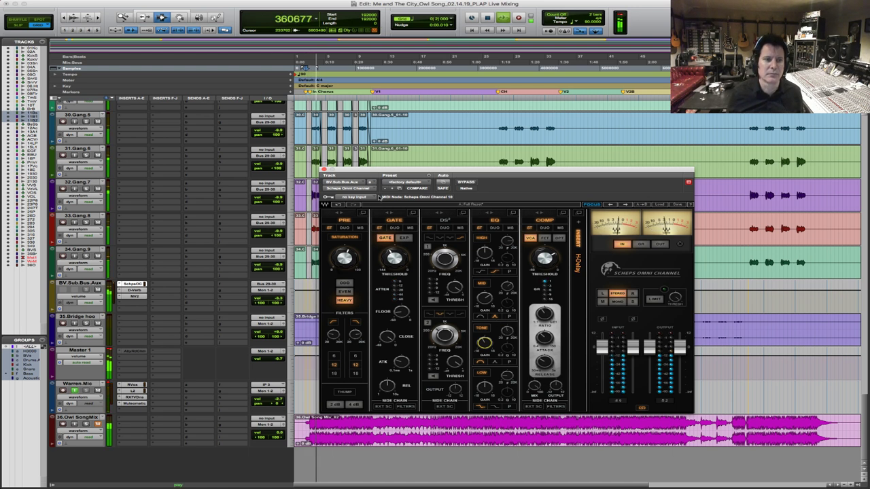
key("space")
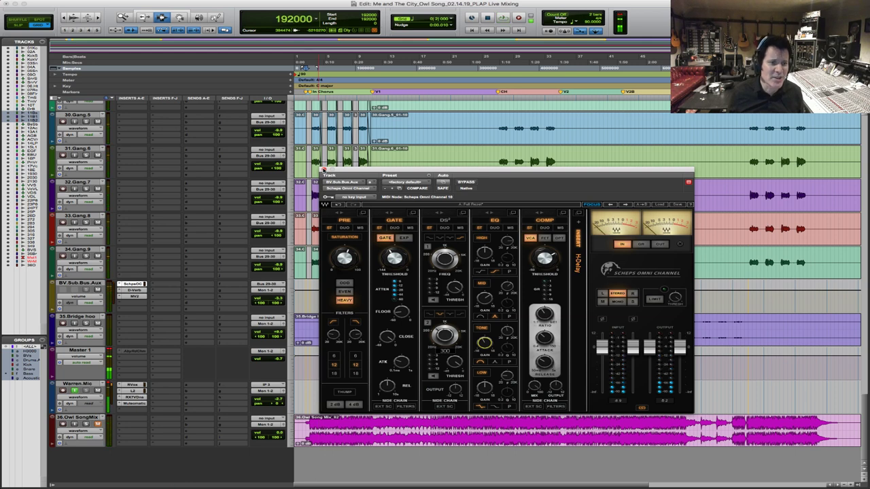
left_click(324, 170)
Suspend the track groups and select only the four tambourine count hits on 10.Tambo, from sample 192,000 to 256,000
scroll(375, 202, "up", 10)
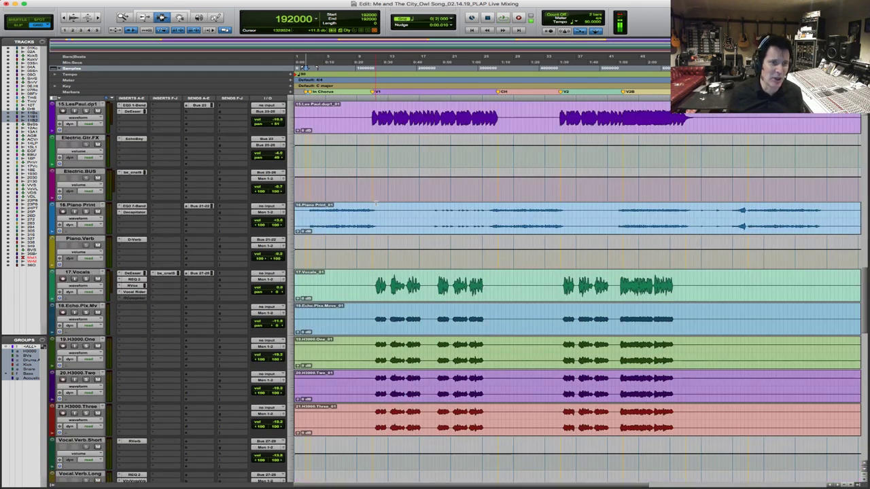
scroll(375, 202, "up", 7)
scroll(375, 204, "up", 10)
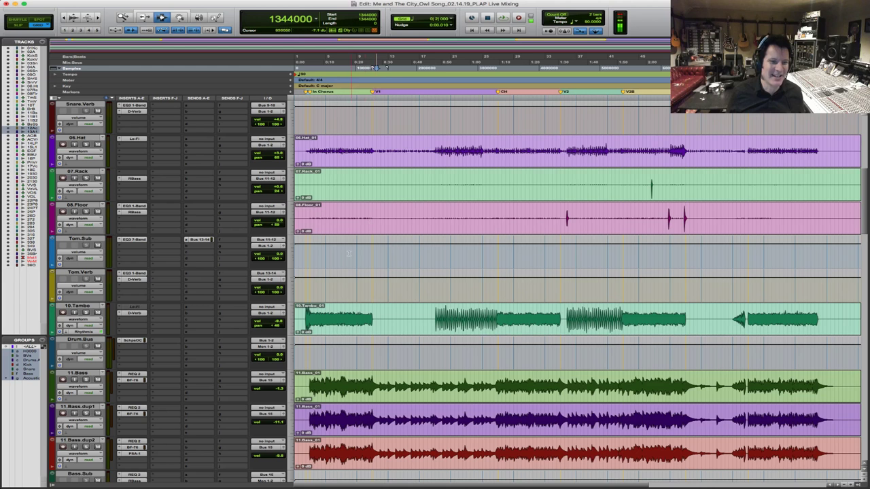
left_click_drag(358, 338, 297, 306)
left_click_drag(561, 301, 594, 302)
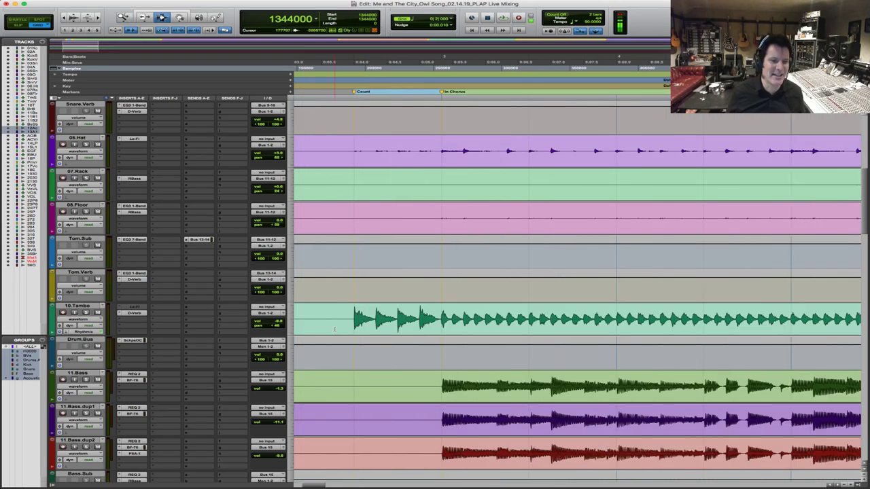
left_click_drag(358, 317, 491, 321)
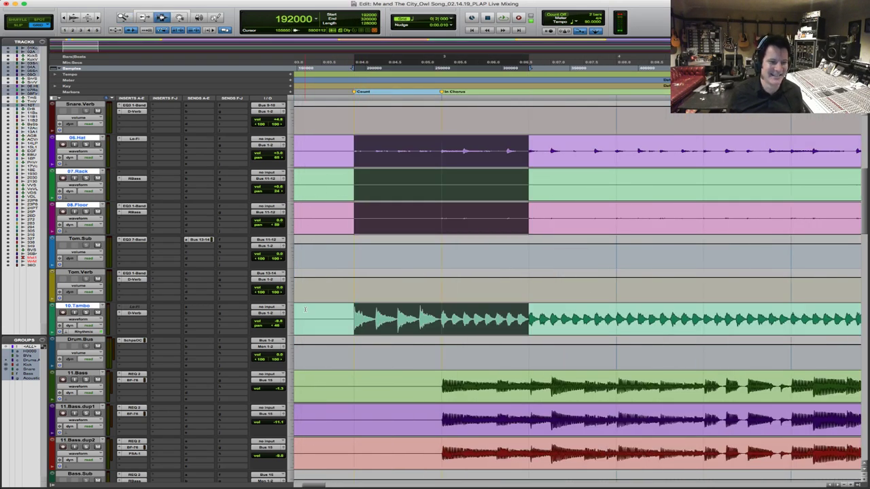
left_click(348, 322)
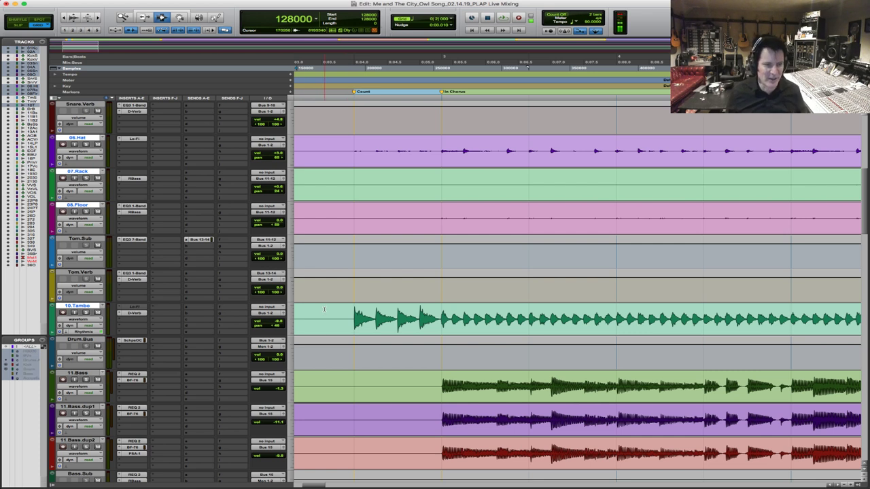
double_click(398, 310)
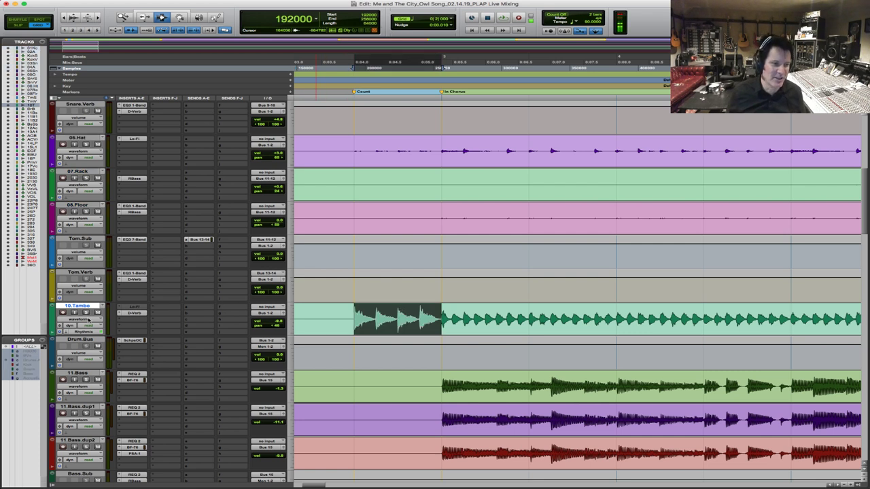
Show the volume automation on 10.Tambo and lower it by about 6.8 dB, to -16.6 dB, over the count
left_click(88, 319)
left_click(89, 326)
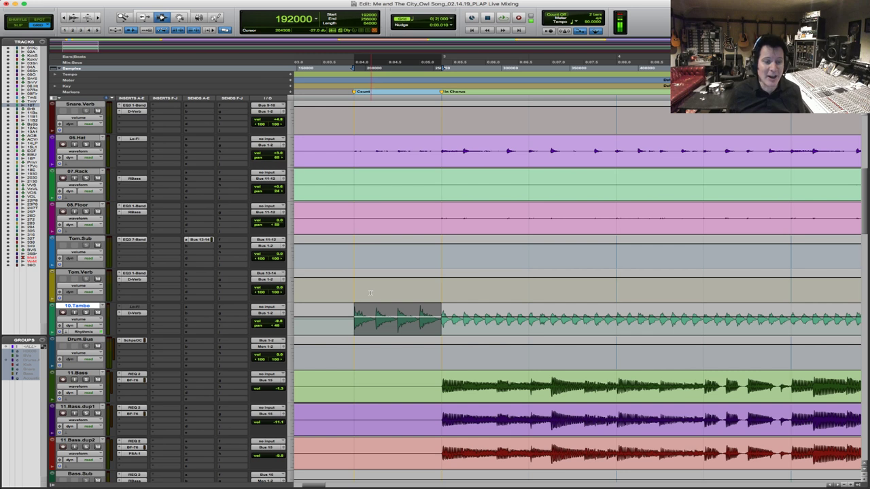
key("r")
key("r")
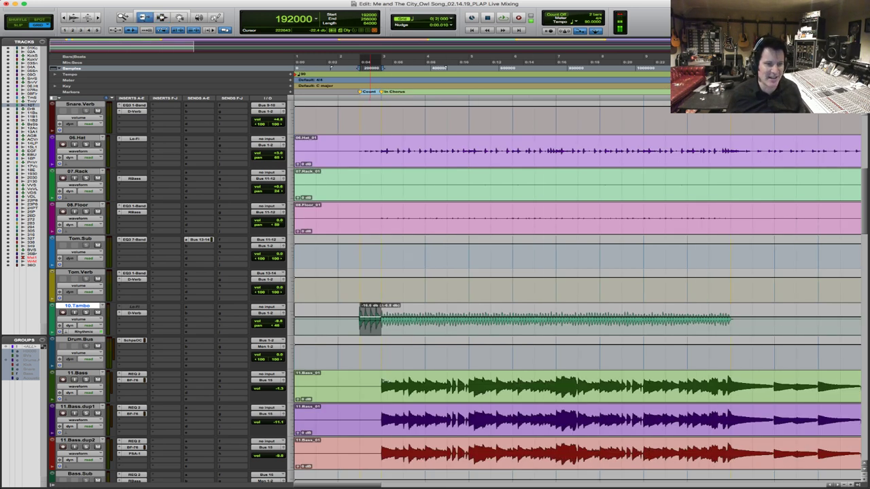
Play back the song from sample 128,000 through the count into the first verse to check the tambourine level
left_click(337, 309)
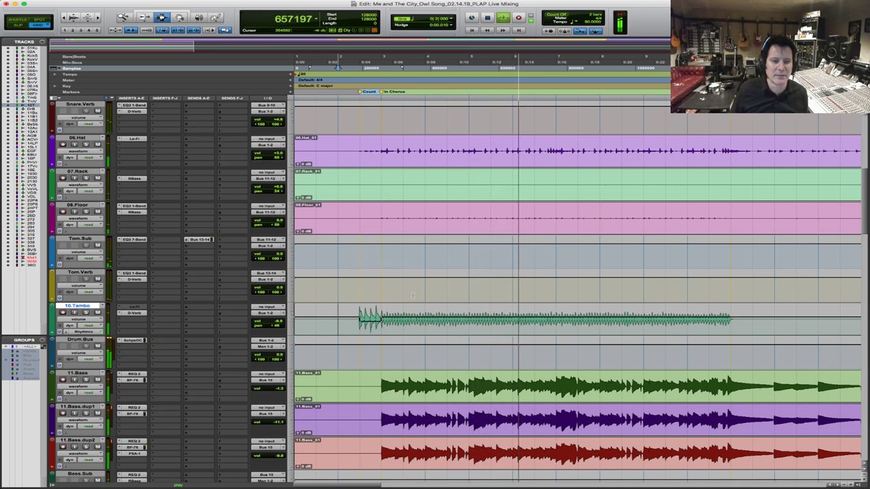
key("space")
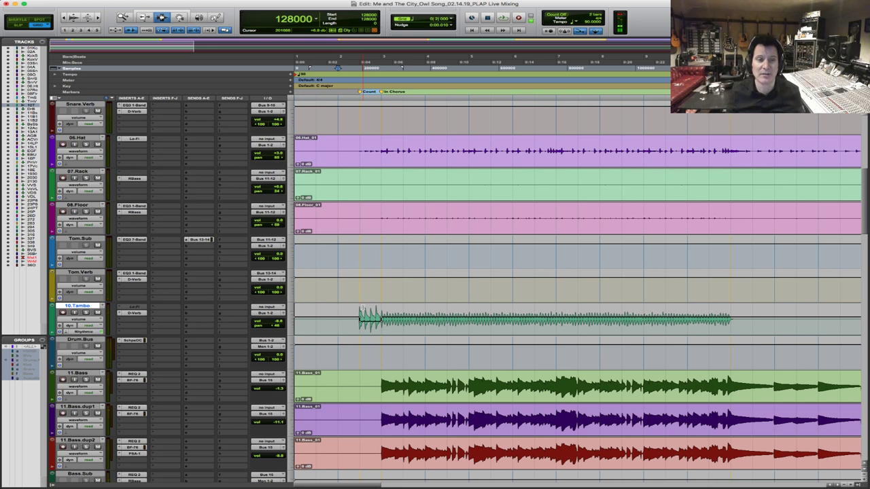
key("space")
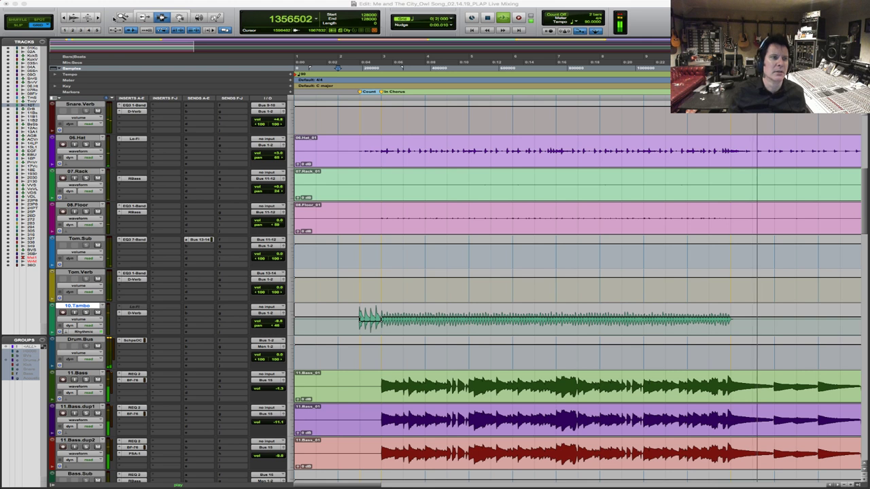
key("super+bracketleft")
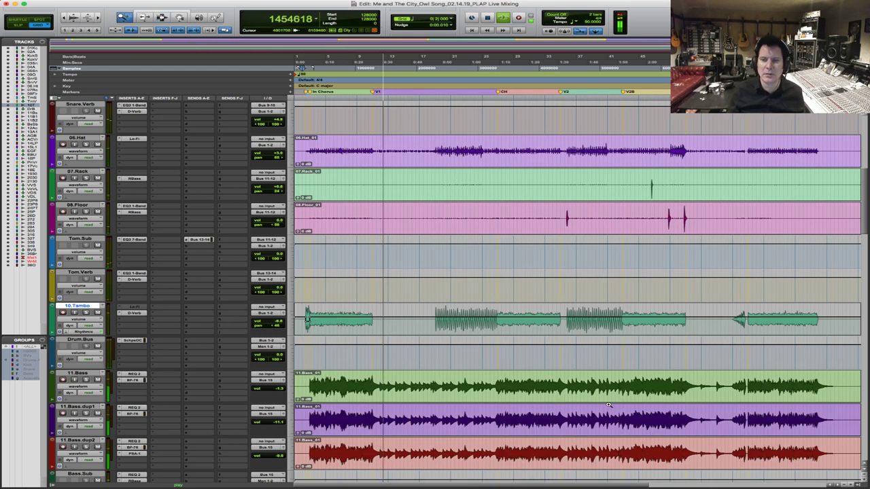
left_click(544, 374)
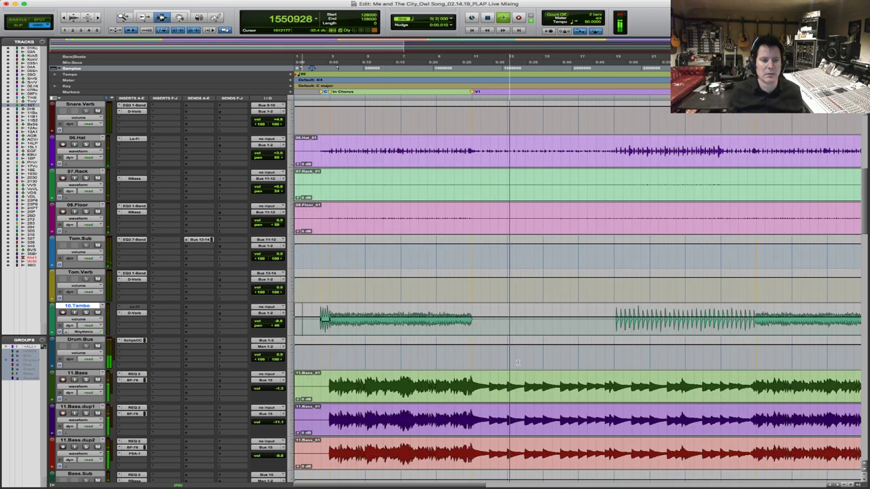
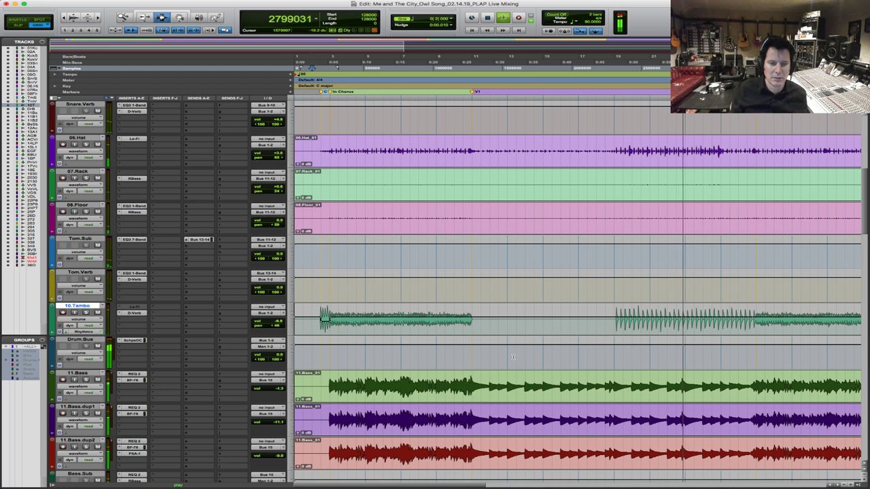
Listen to the tambourine level from the first verse into the first chorus with the whole song in view
key("super+bracketleft")
key("super+bracketleft")
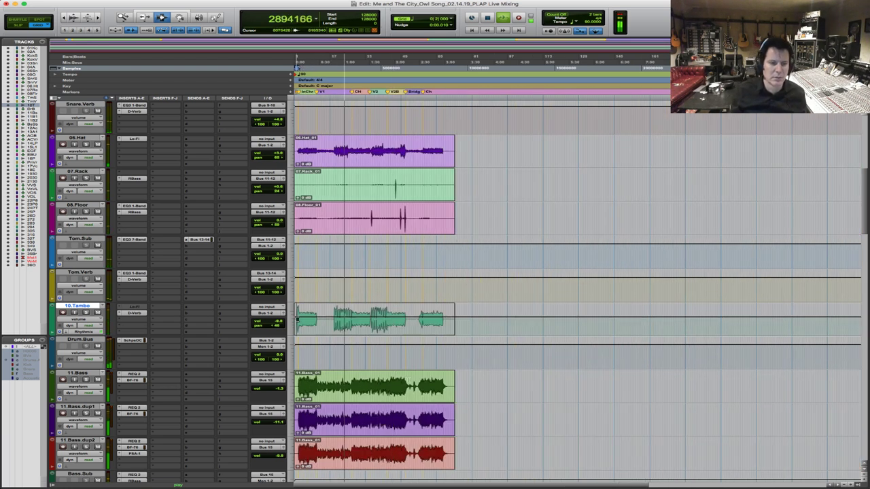
left_click_drag(297, 317, 451, 319)
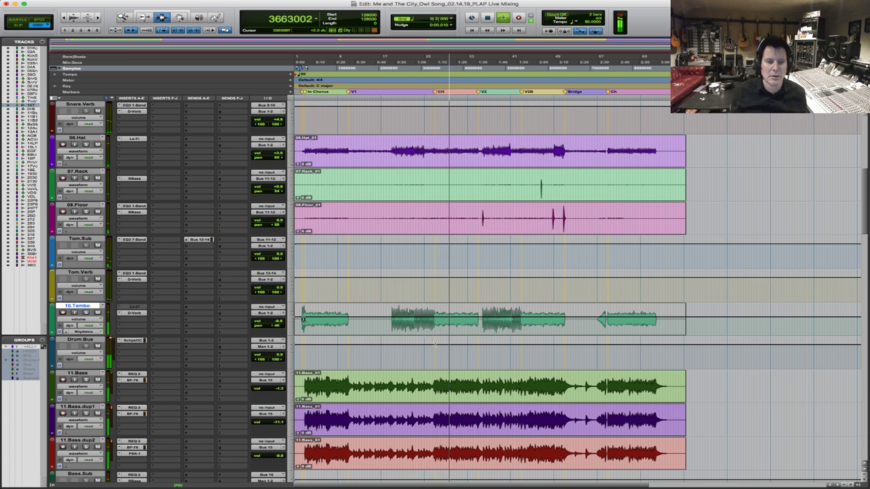
key("space")
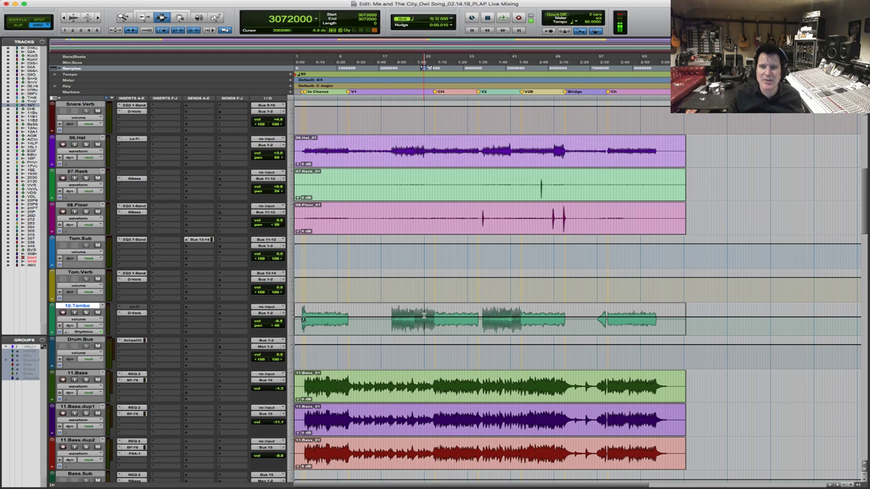
Play back from sample 3,072,000 in the first verse into the chorus to judge the transition
key("space")
key("F5")
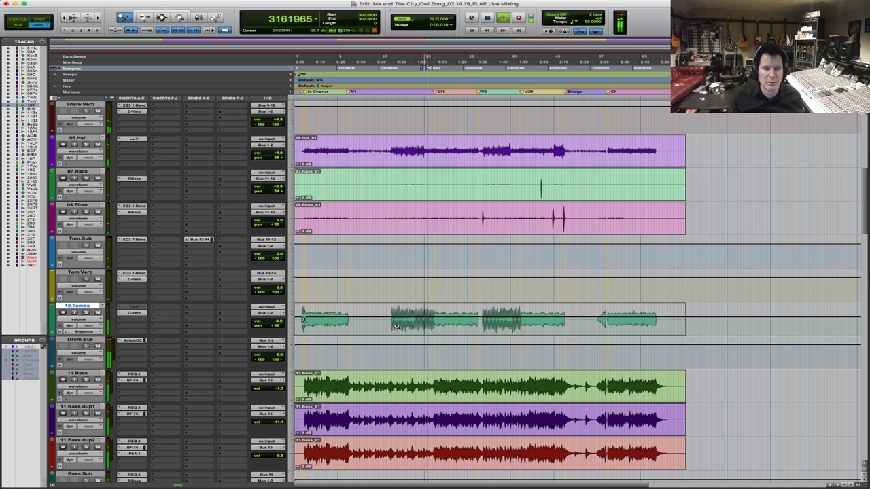
left_click(397, 326)
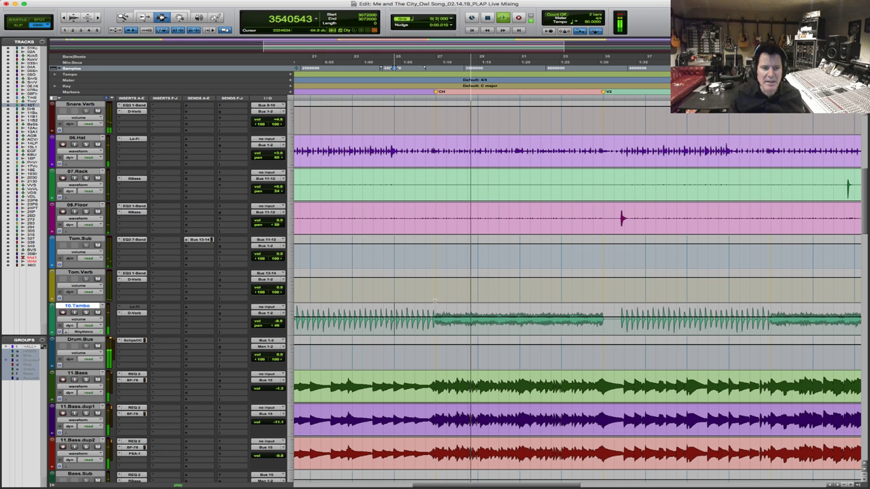
key("space")
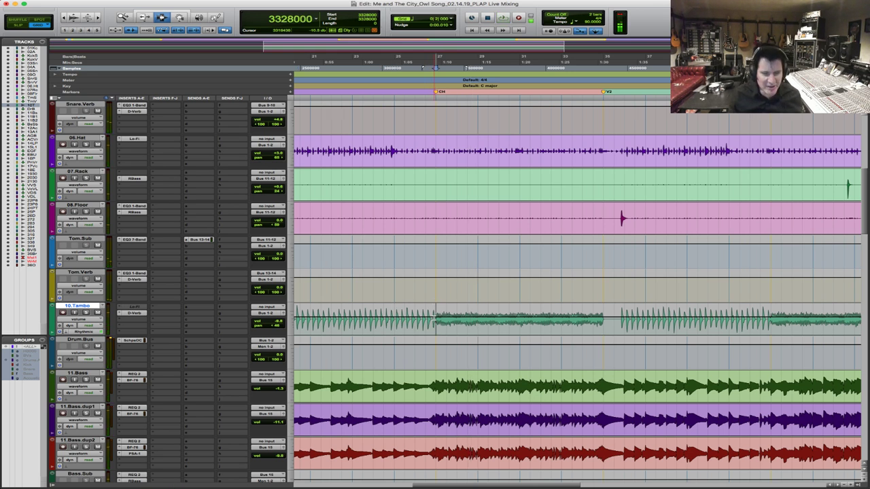
Play back the tambourine count from sample 192,000 into the intro chorus for comparison
key("super+[")
key("super+]")
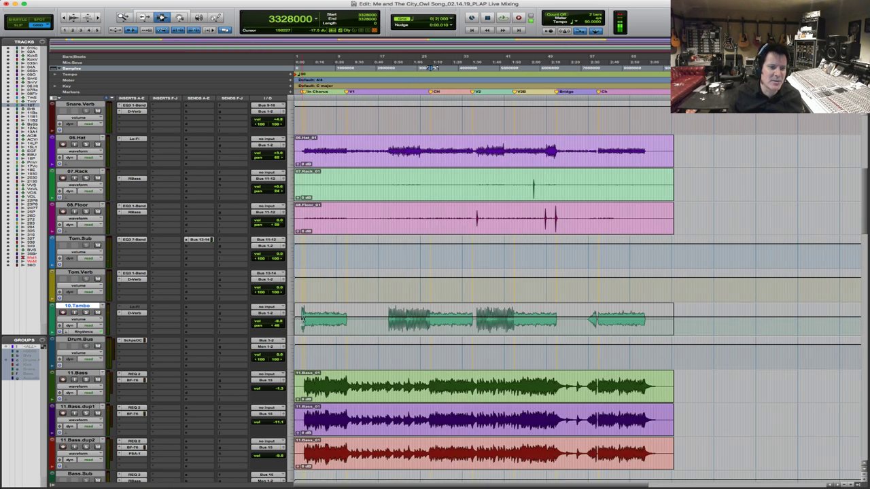
left_click(332, 326)
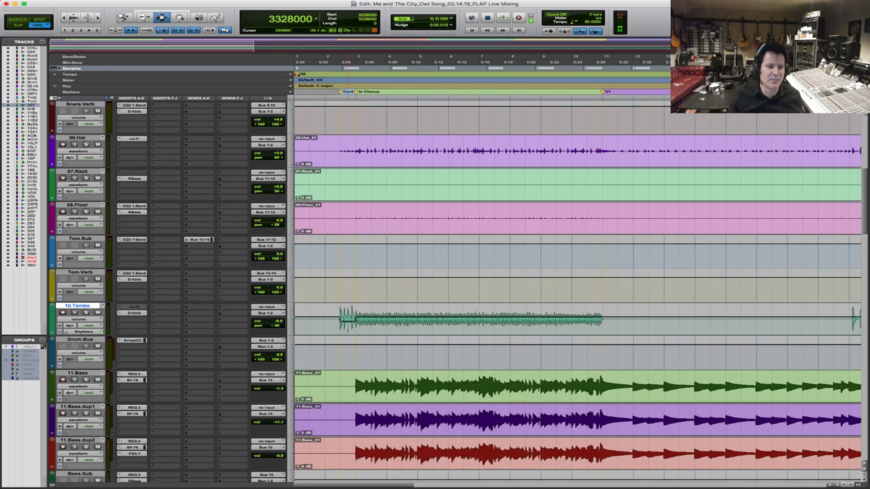
key("space")
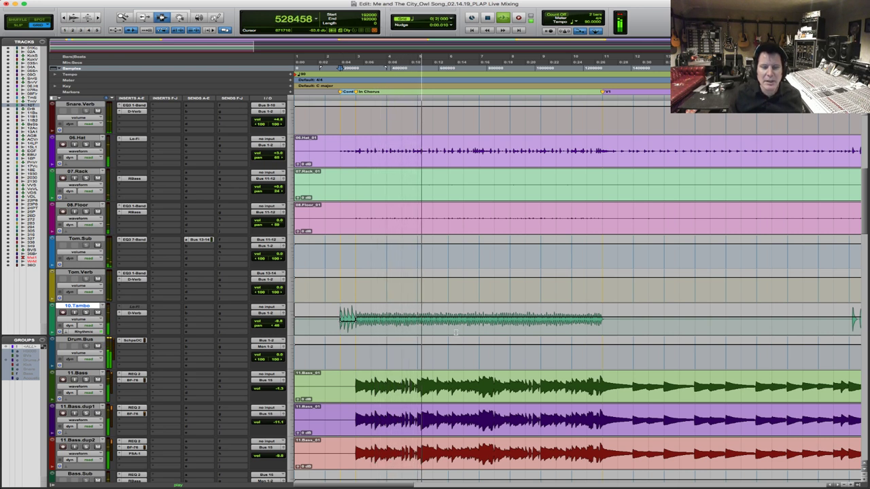
key("space")
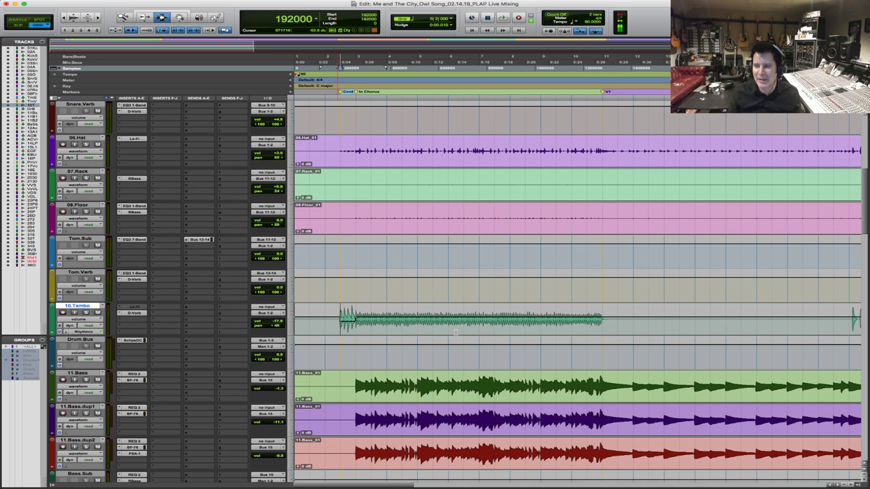
Play back the end of the first verse from sample 3,072,000 leading up to the chorus
key("super+bracketleft")
key("super+bracketleft")
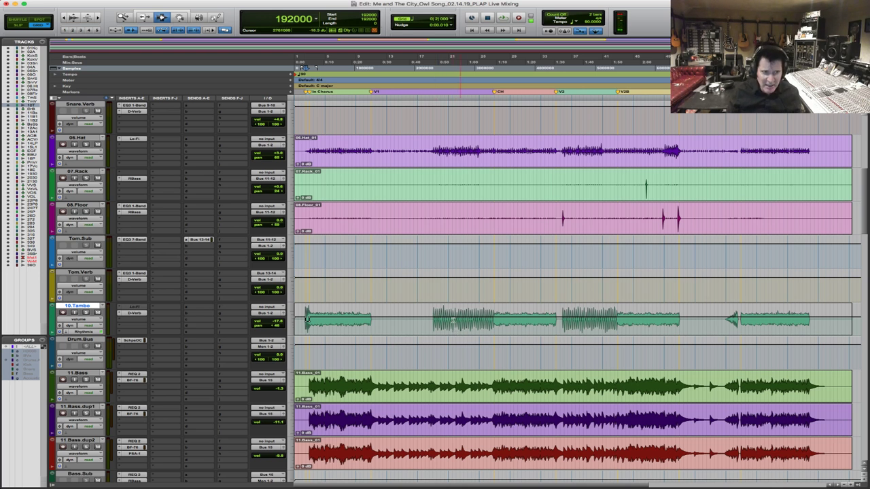
left_click_drag(702, 281, 424, 326)
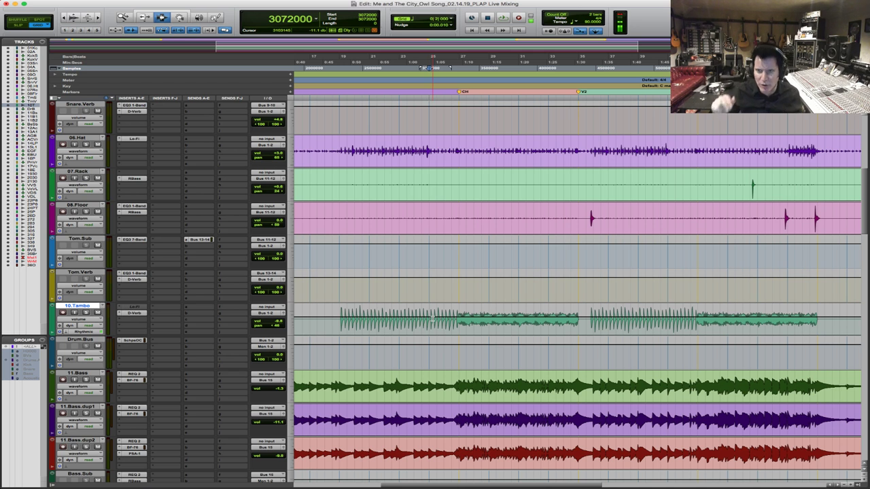
key("space")
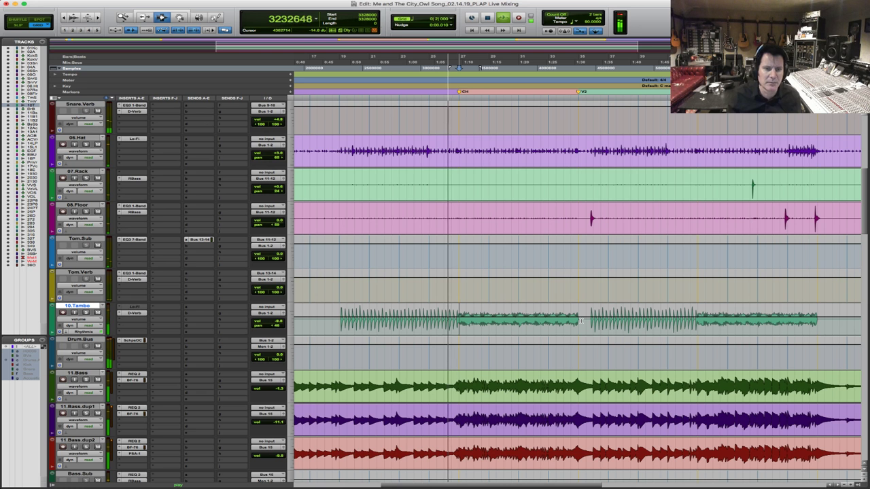
Select the first chorus on 10.Tambo from sample 3,328,000 to 4,416,000 and audition the tambourine soloed
left_click_drag(460, 307, 579, 320)
left_click(544, 318)
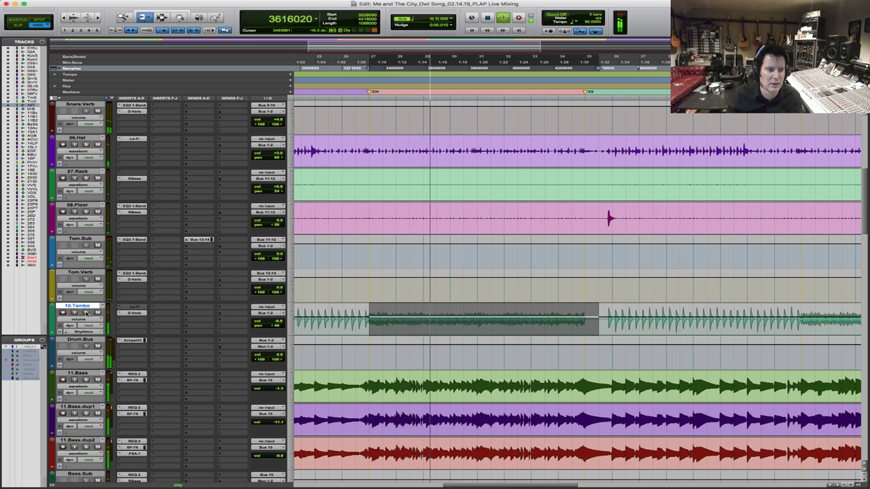
key("space")
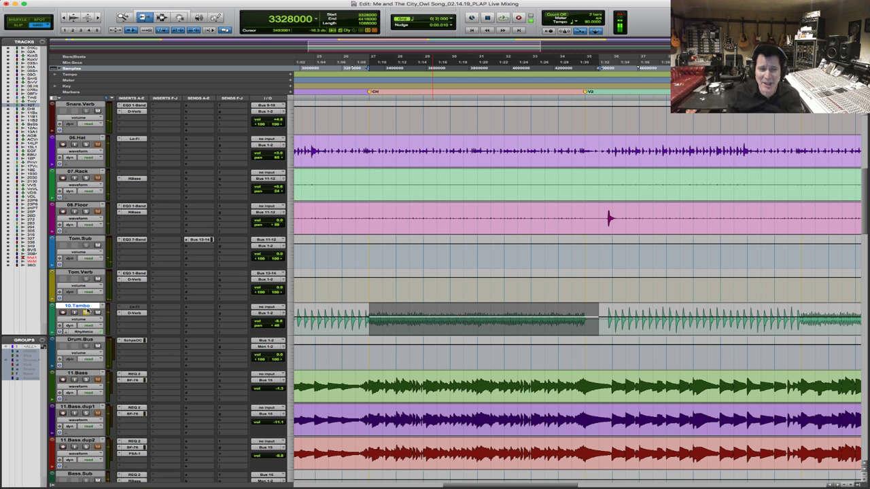
key("space")
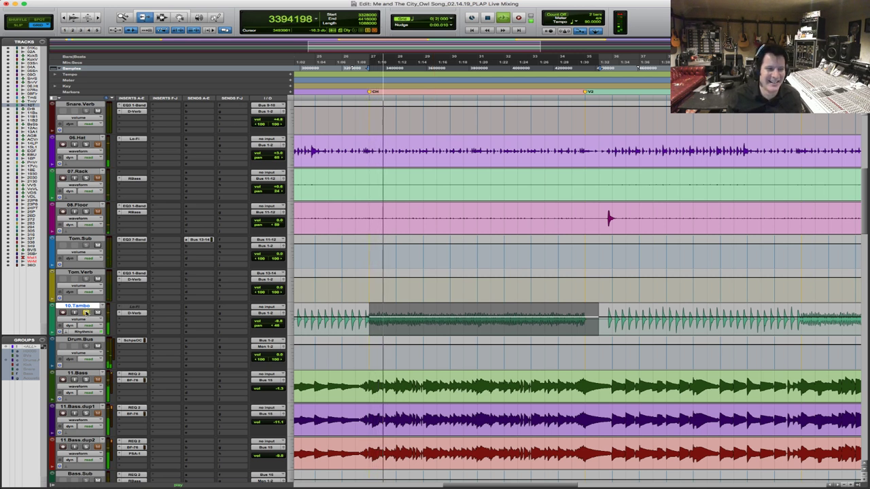
key("space")
Reactivate the track groups and audition the first chorus with the drums and tambourine soloed and in the full mix
key("F6")
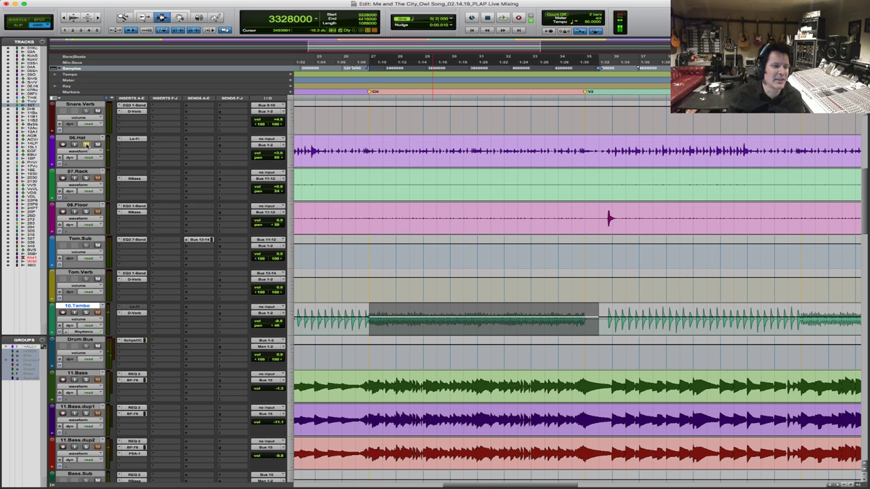
key("space")
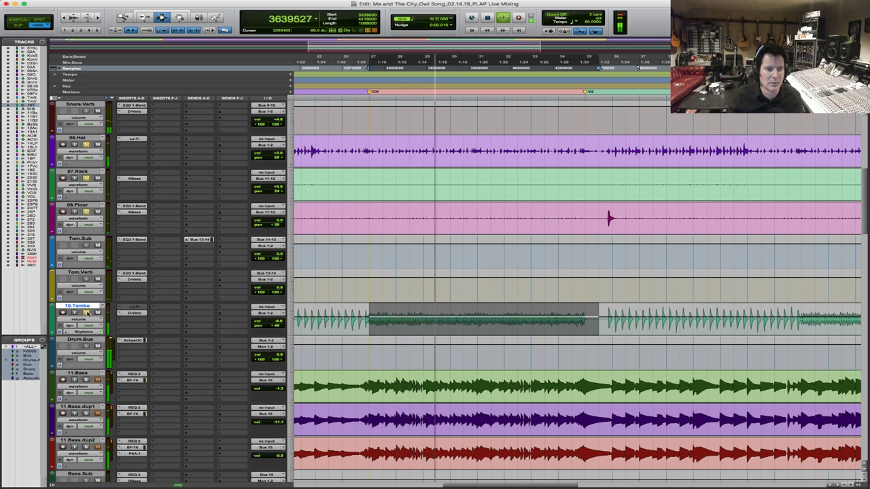
scroll(454, 315, "up", 5)
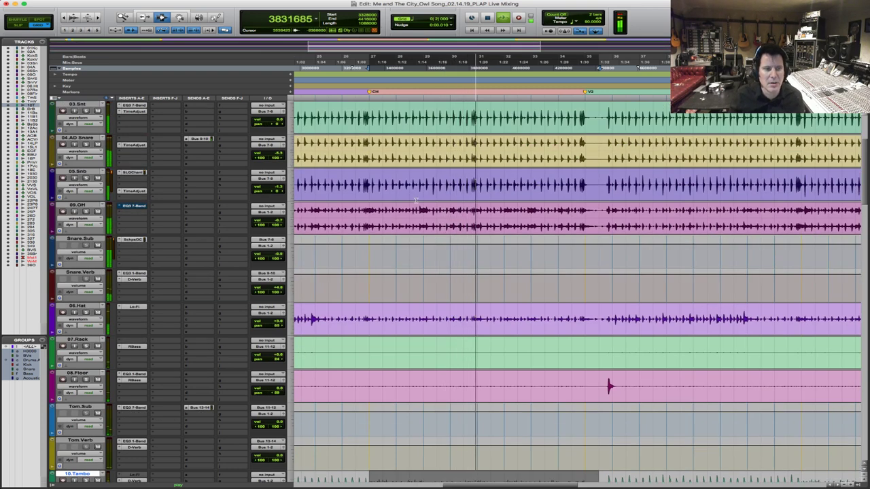
key("space")
Raise the Kick.Sub volume automation by about 1 dB over the first chorus, from sample 3,328,000 to 4,352,000
scroll(435, 292, "up", 4)
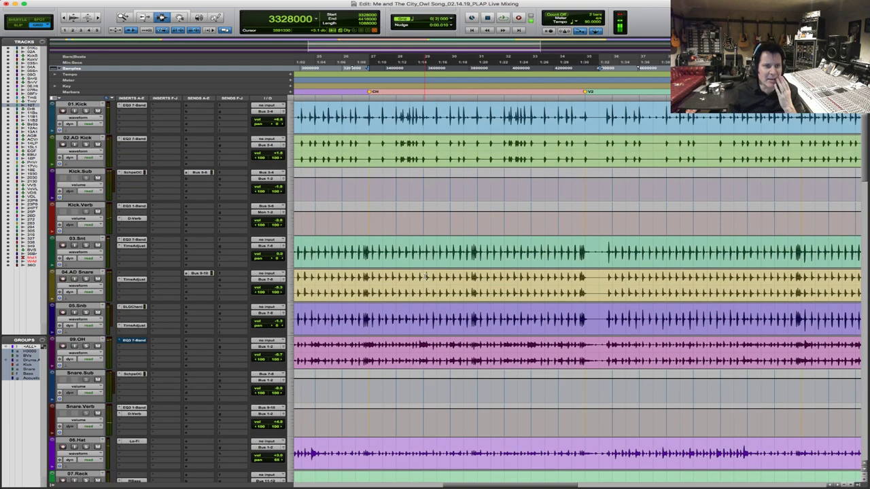
left_click(370, 178)
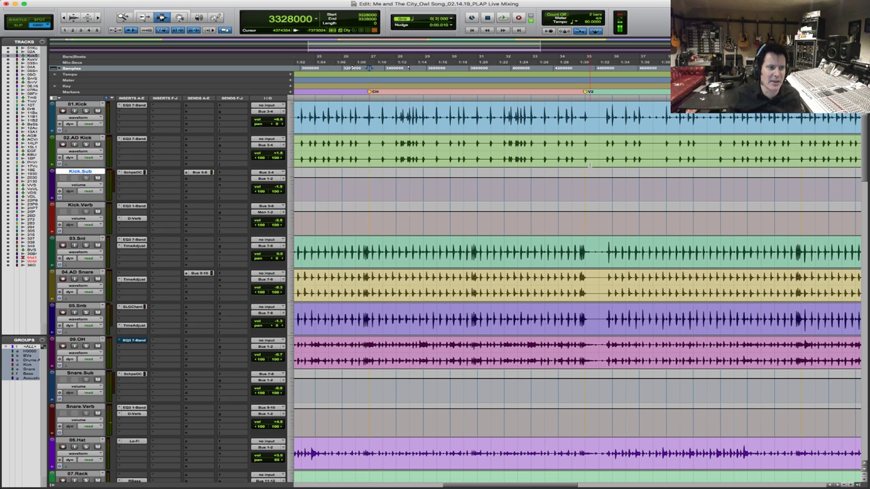
left_click(587, 180, "shift")
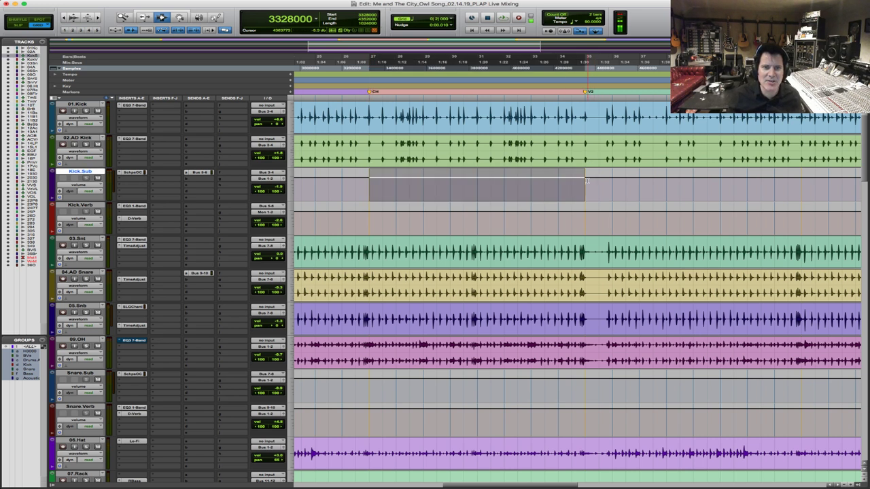
key("F6")
left_click(545, 181)
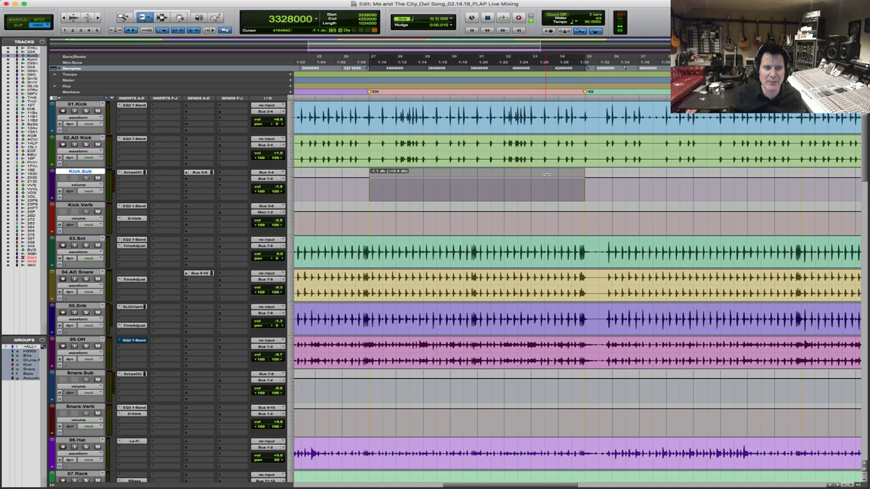
left_click_drag(548, 173, 530, 192)
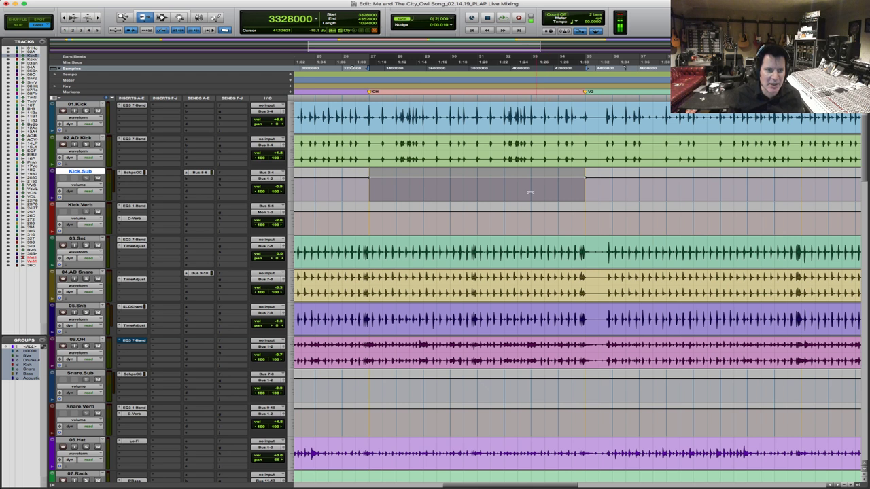
key("F7")
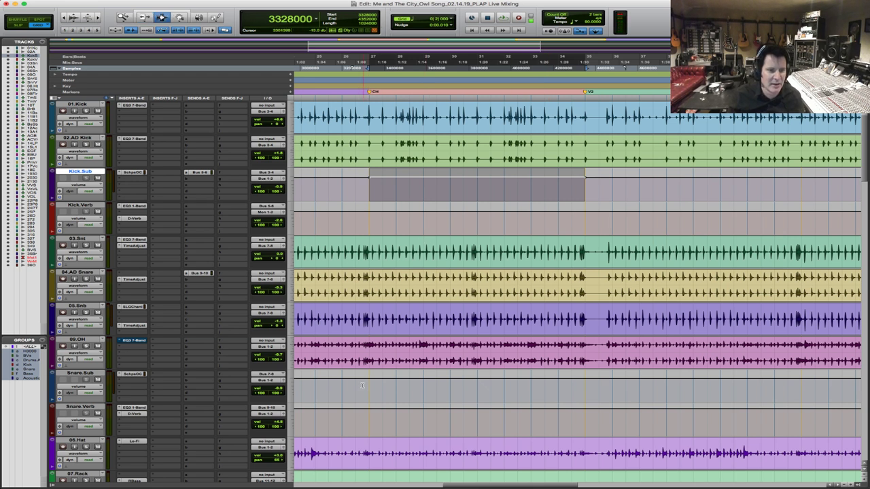
Raise the Snare.Sub volume automation to +0.1 dB over the first chorus
left_click_drag(367, 389, 546, 384)
key("F6")
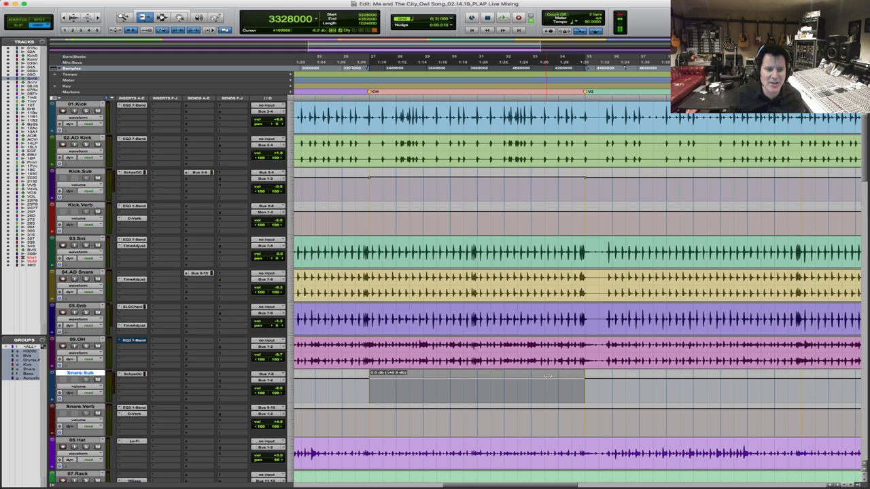
left_click_drag(548, 375, 547, 376)
key("F7")
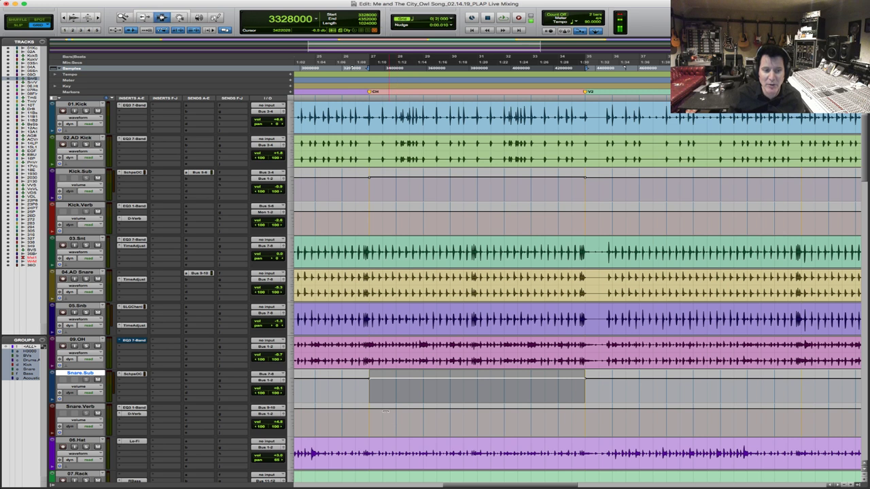
Raise the Snare.Verb volume automation by about 1 dB, to +5.8 dB, over the first chorus
left_click_drag(371, 413, 543, 410)
key("F6")
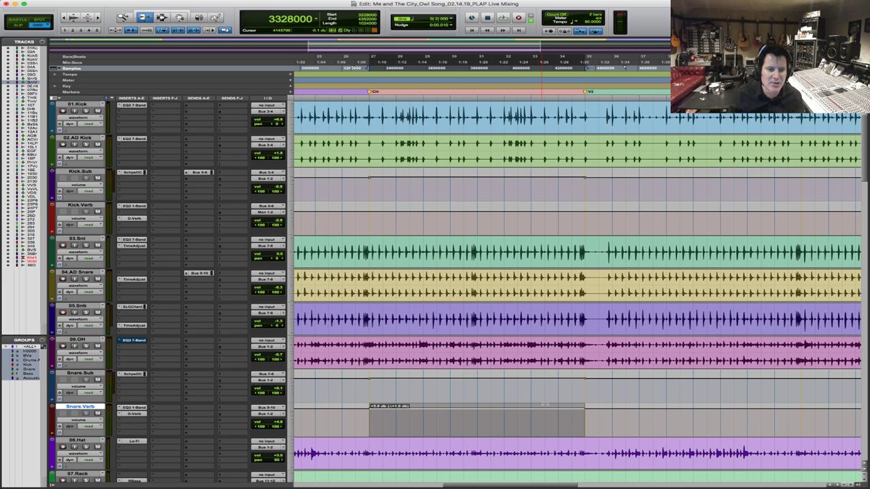
left_click_drag(544, 405, 545, 405)
key("F7")
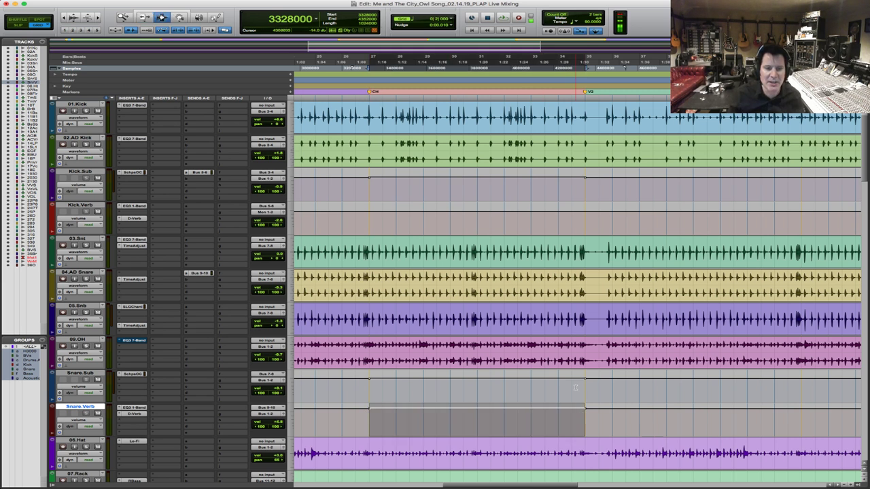
Extend the first-chorus selection from Snare.Verb to Snare.Sub and Kick.Sub, and show the song from this chorus to the end
left_click(575, 387, "shift")
left_click(566, 180, "shift")
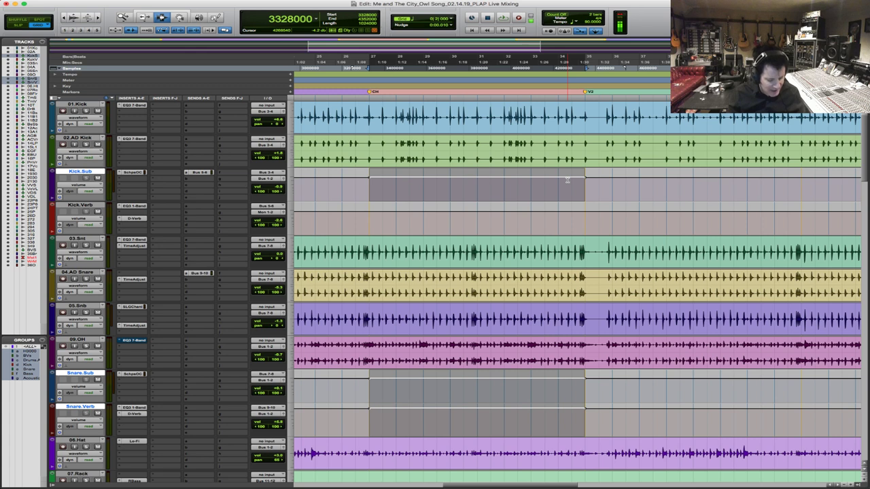
key("r")
key("r")
key("F5")
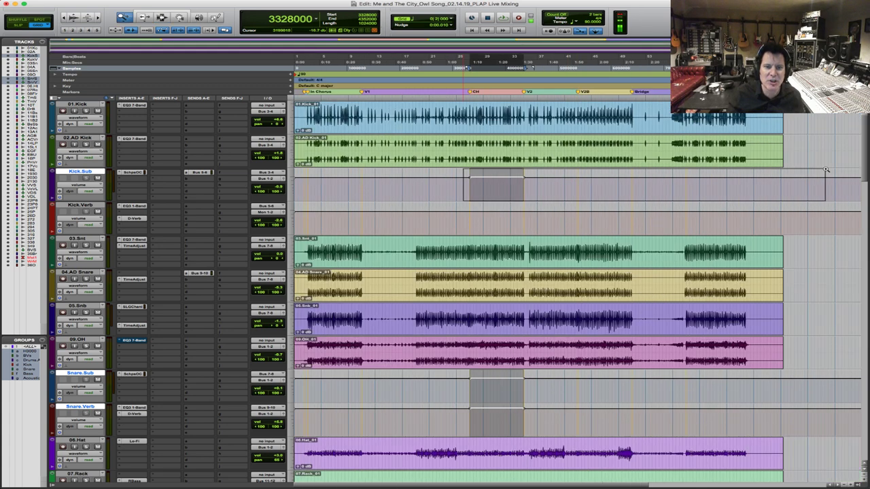
left_click(577, 343)
Paste the first chorus's volume automation onto Kick.Sub, Snare.Sub and Snare.Verb at the start of the last chorus, sample 7,424,000
scroll(575, 347, "down", 8)
scroll(574, 345, "down", 15)
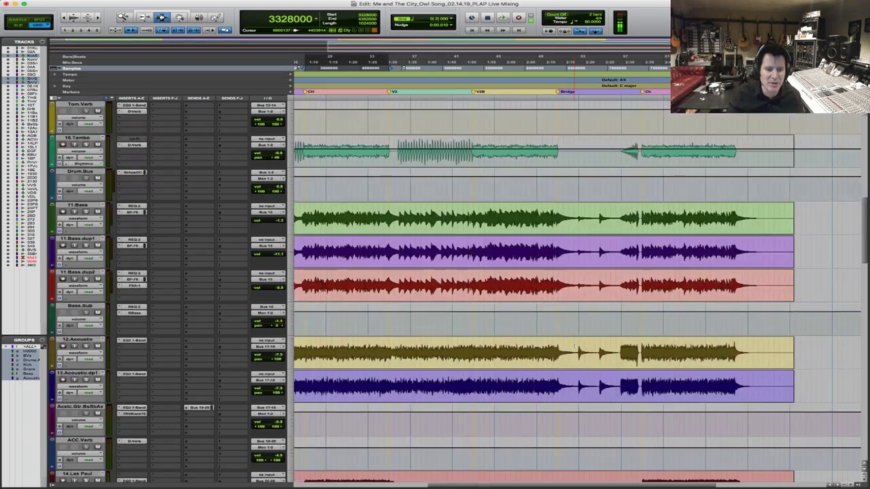
scroll(573, 346, "down", 7)
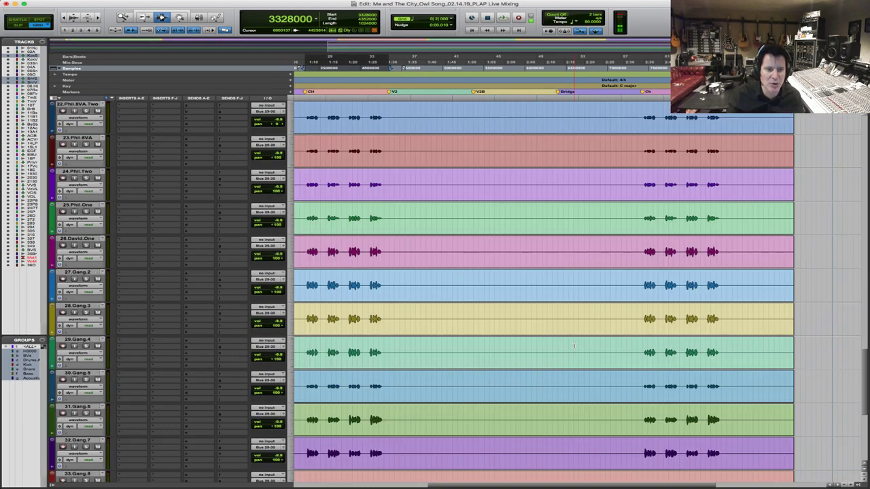
key("super+bracketleft")
key("super+bracketleft")
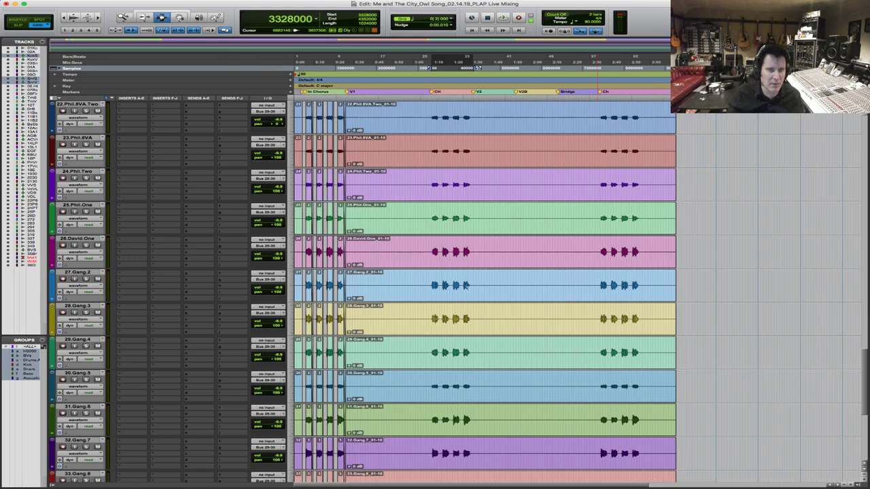
key("F5")
left_click_drag(407, 195, 552, 219)
scroll(552, 218, "up", 14)
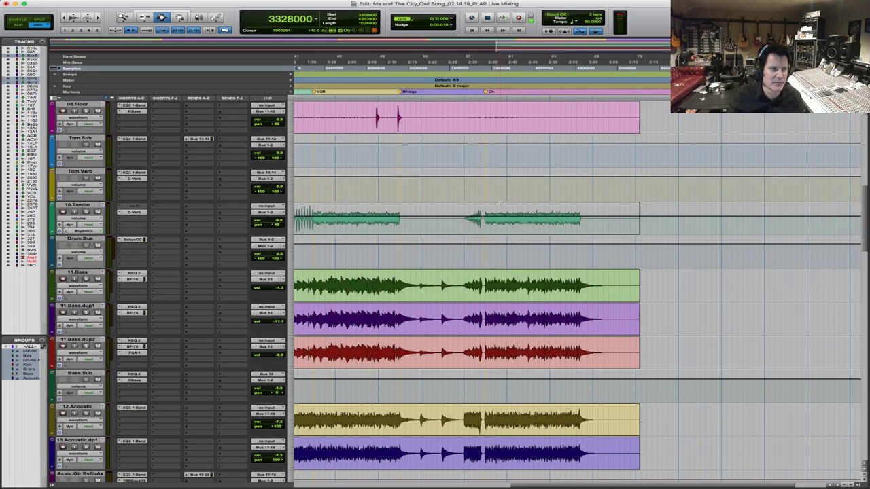
scroll(500, 202, "up", 10)
scroll(499, 191, "up", 2)
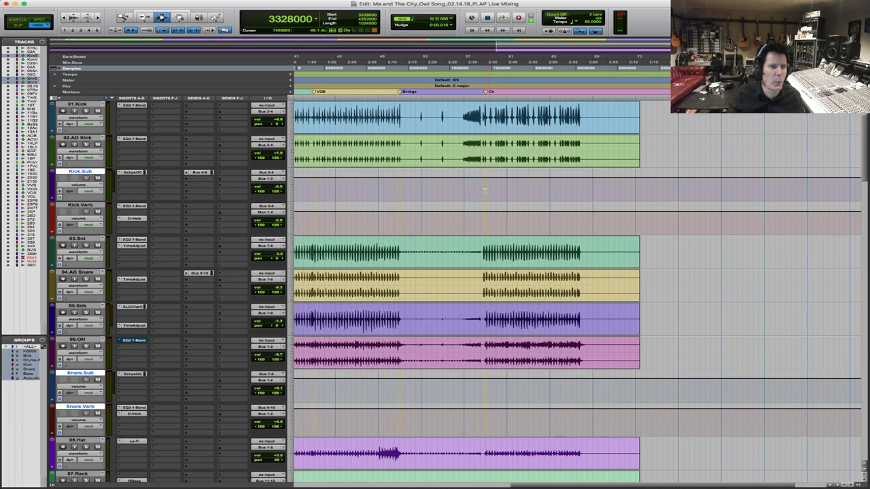
left_click(484, 178)
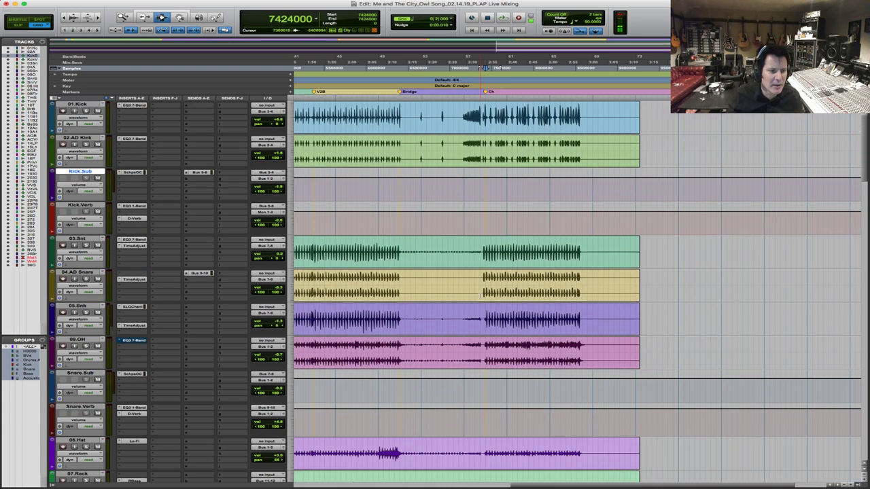
left_click(480, 383, "shift")
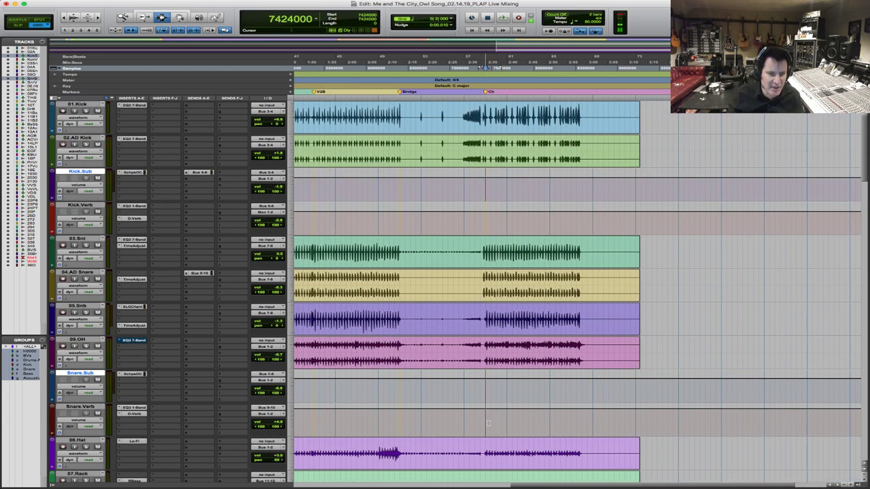
left_click(488, 423, "shift")
key("shift+KP_Add")
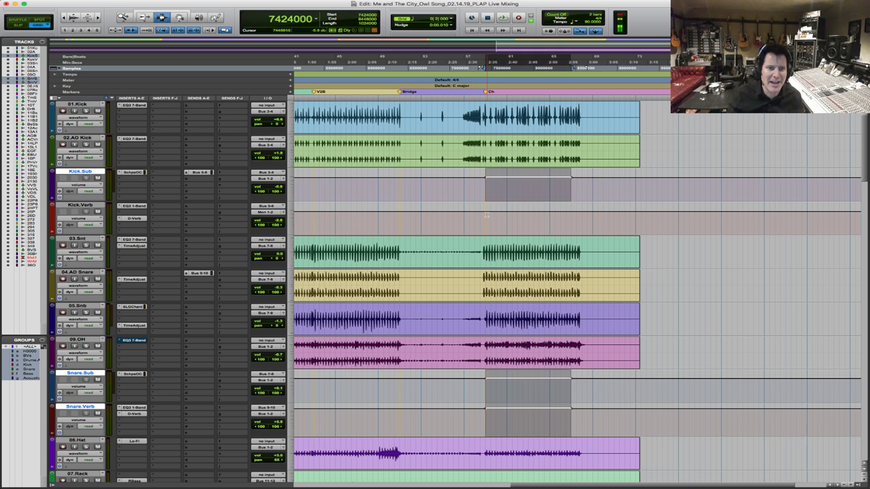
left_click_drag(485, 215, 571, 218)
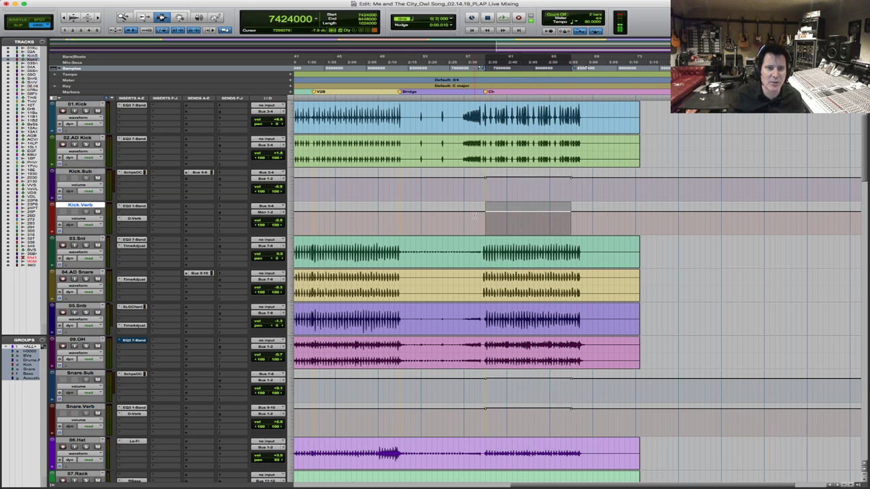
Paste the same automation again at sample 7,744,000 on Kick.Sub, Snare.Sub and Snare.Verb to extend the raised level past the last chorus
left_click_drag(474, 215, 569, 172)
left_click(506, 192)
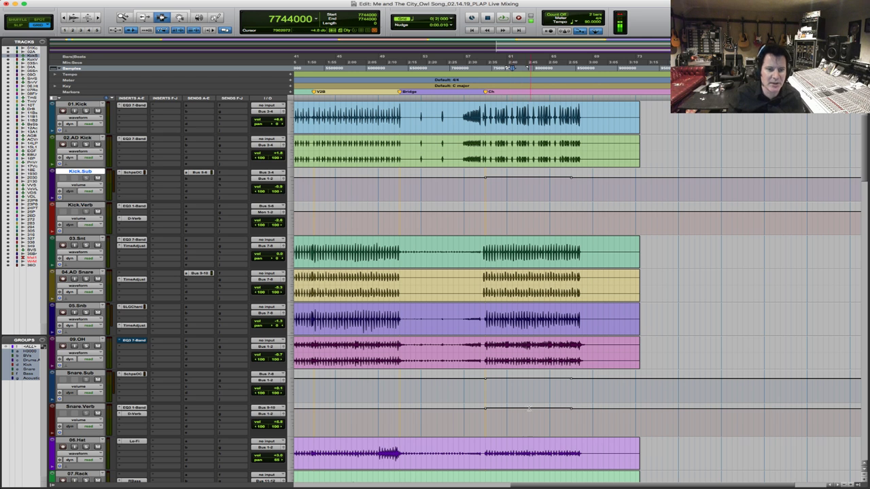
left_click_drag(512, 390, 521, 423)
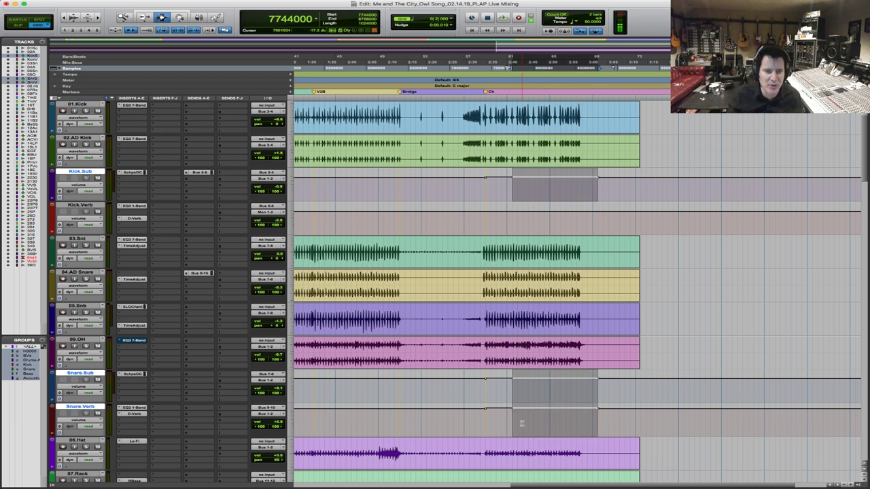
left_click(475, 380)
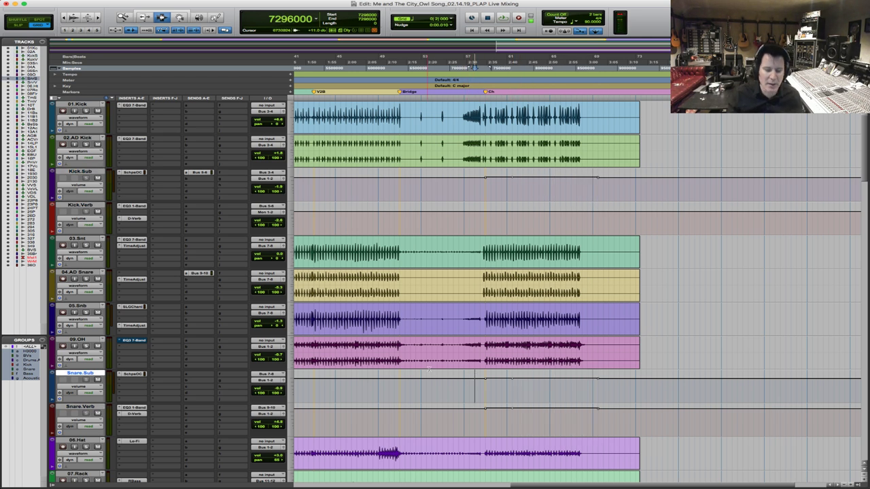
Delete the surplus volume breakpoints between samples 7,616,000 and 7,872,000 on Snare.Sub, Snare.Verb and Kick.Sub
scroll(428, 369, "down", 4)
key("F5")
left_click_drag(521, 394, 267, 381)
left_click_drag(688, 384, 703, 384)
left_click(703, 421, "shift")
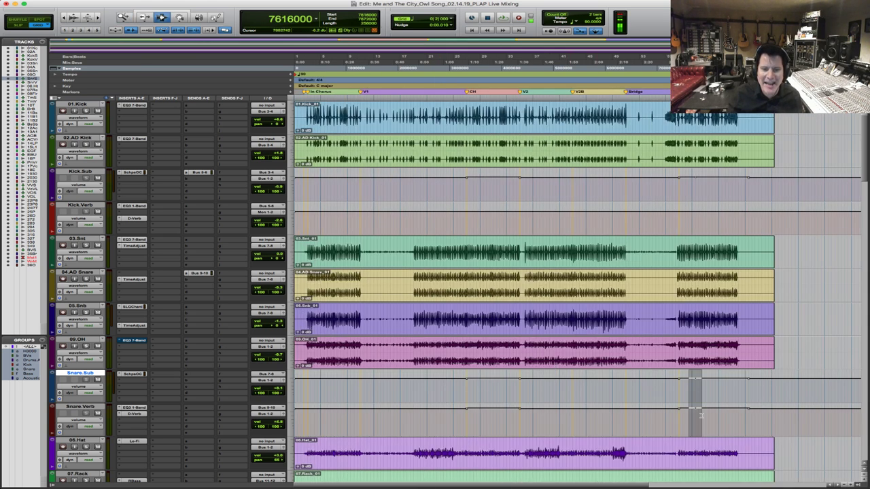
left_click(694, 182, "shift")
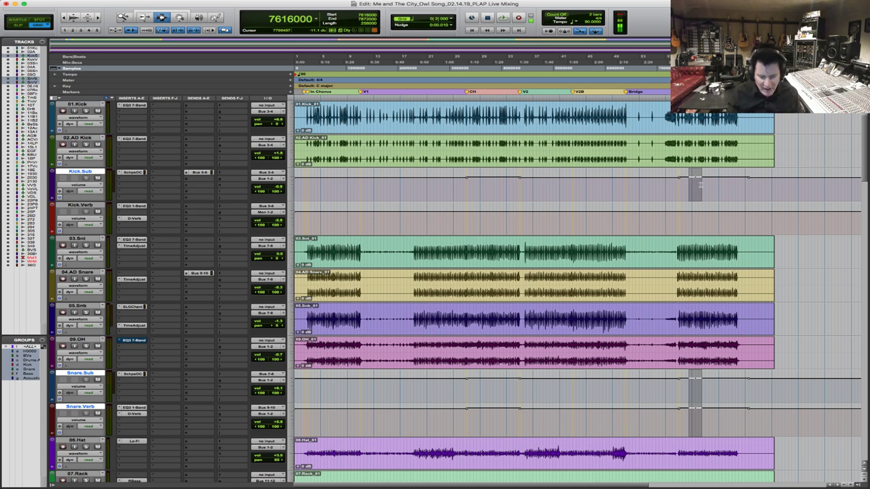
key("Left")
Solo the three bass tracks and play the song from sample 3,200,000 into the first chorus
left_click(457, 188)
scroll(508, 389, "down", 10)
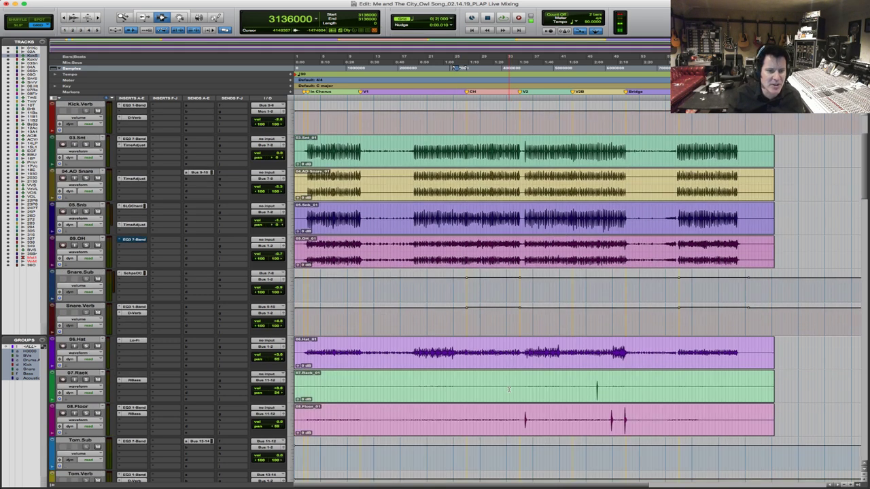
scroll(509, 389, "down", 4)
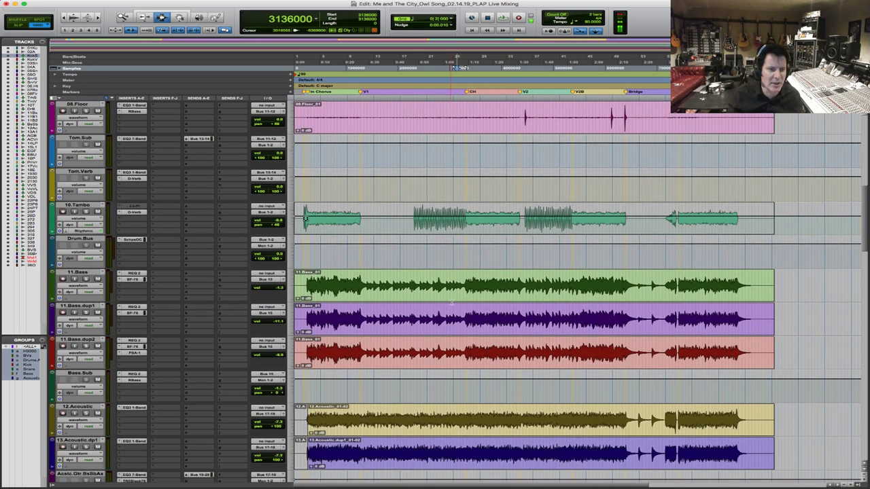
left_click(78, 272)
key("space")
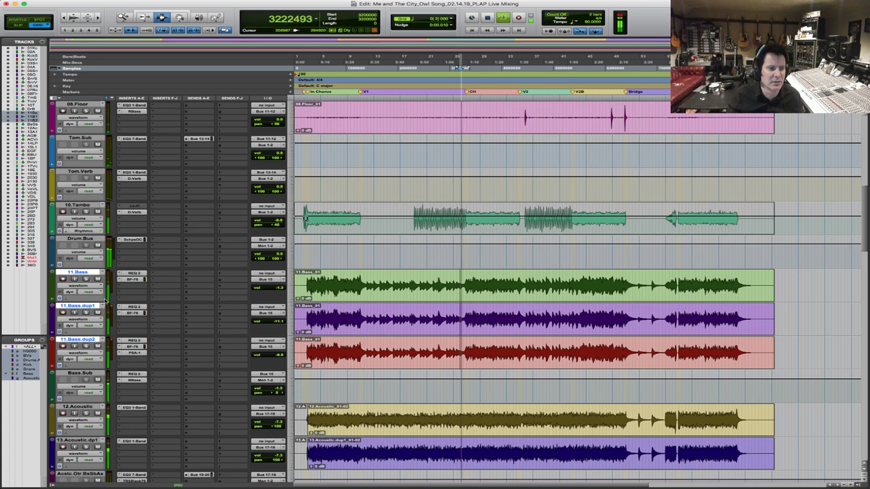
key("t")
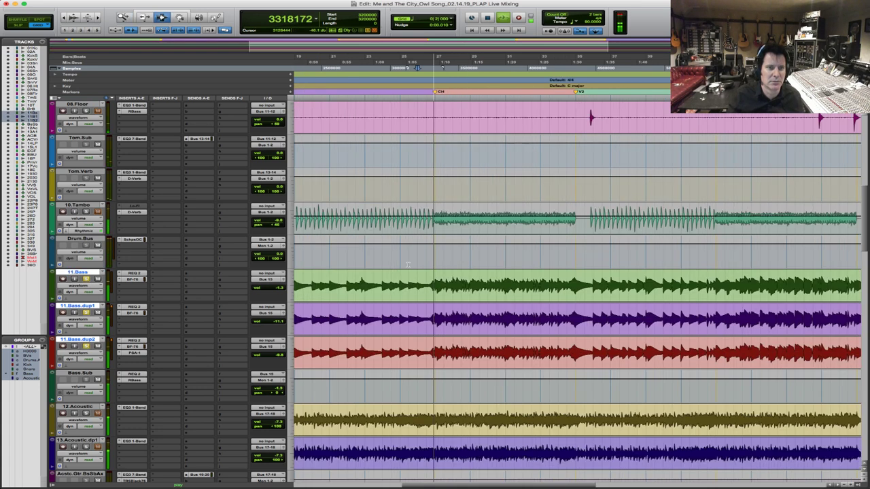
Raise the Bass.Sub volume automation by 1.0 dB, to -0.3 dB, over the first chorus, starting at sample 3,328,000
left_click(433, 383)
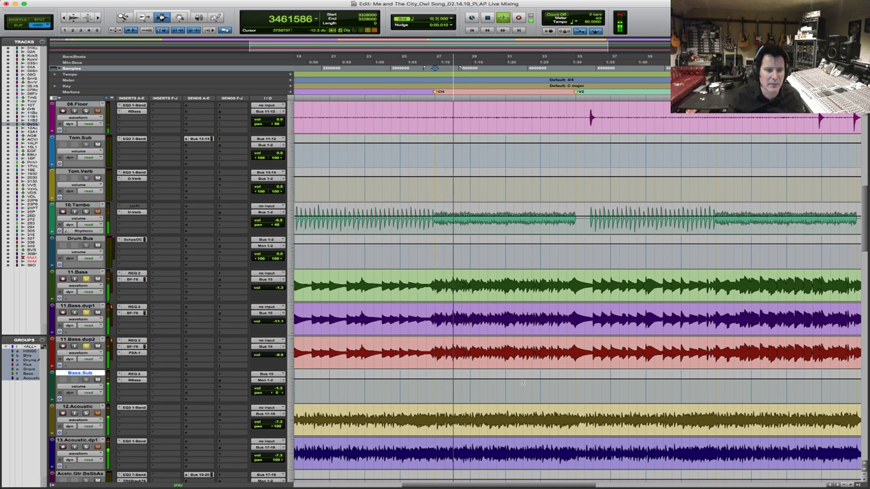
left_click(572, 385, "shift")
key("space")
key("F6")
left_click_drag(517, 384, 516, 379)
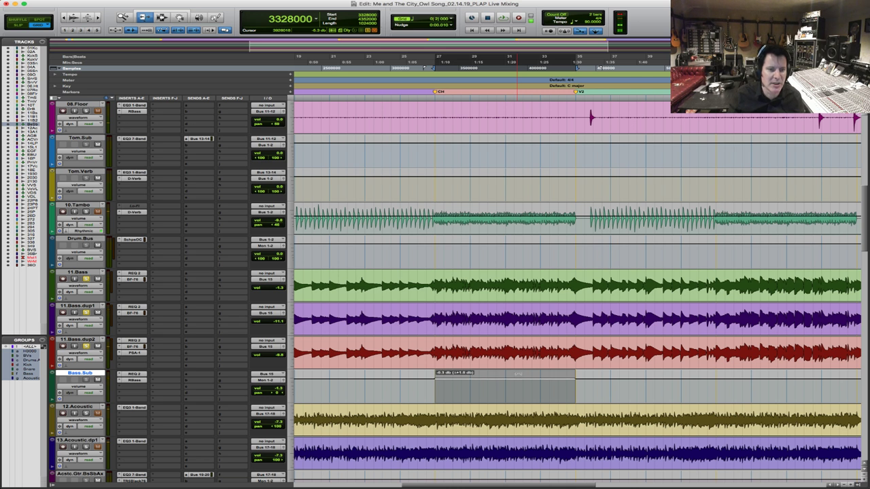
Unsolo the three bass tracks and play the full mix from sample 3,072,000 into the first chorus
key("F7")
left_click_drag(400, 284, 399, 352)
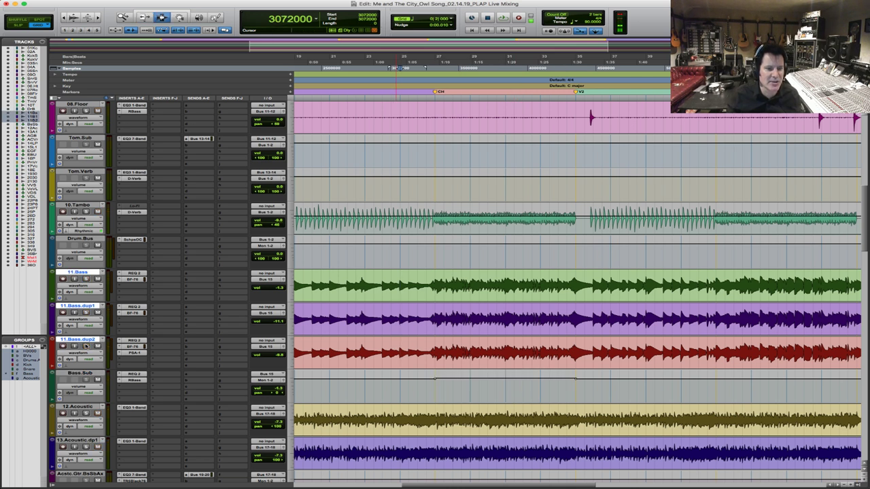
key("space")
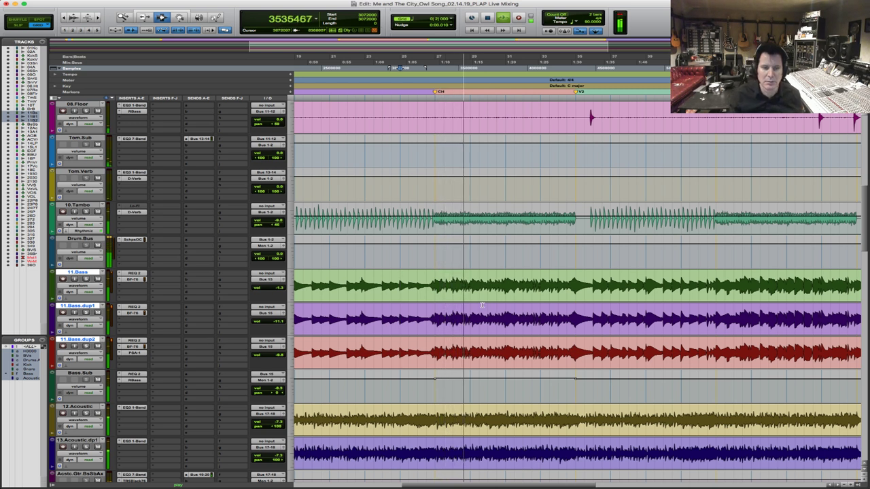
Listen to the bass tracks through the first chorus with more of the song in view, and return to its start
scroll(448, 326, "down", 5)
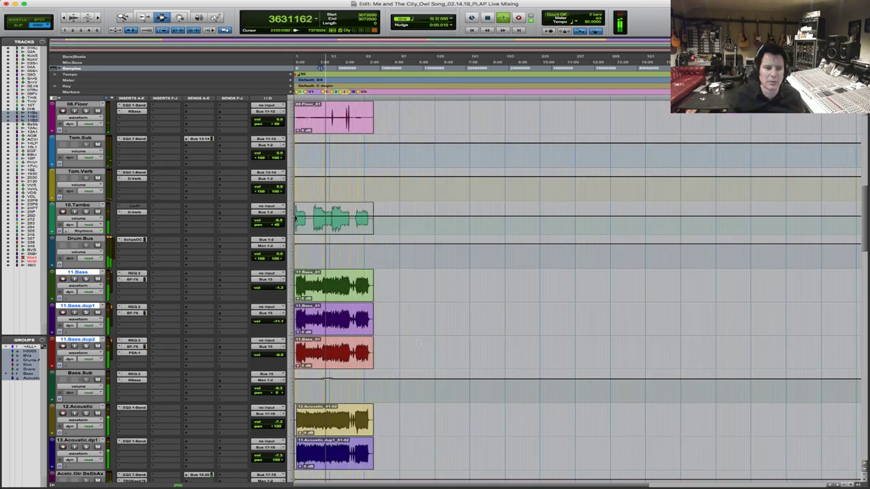
scroll(419, 342, "up", 2)
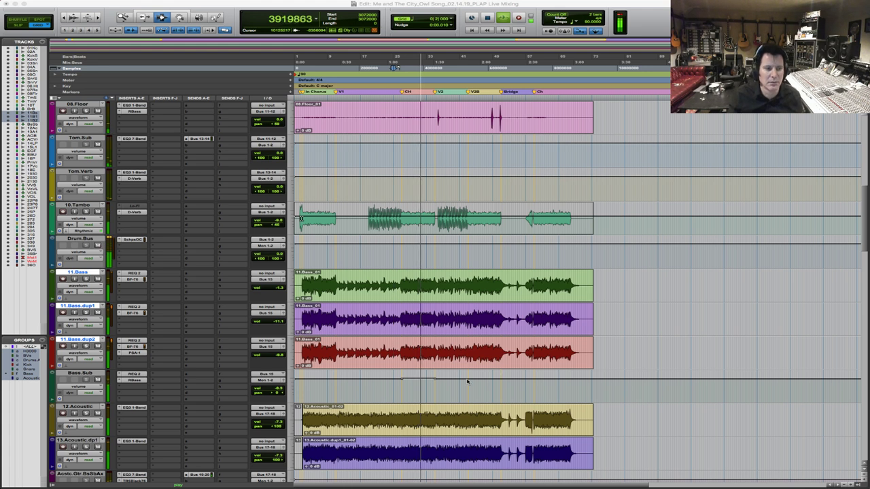
left_click(413, 353)
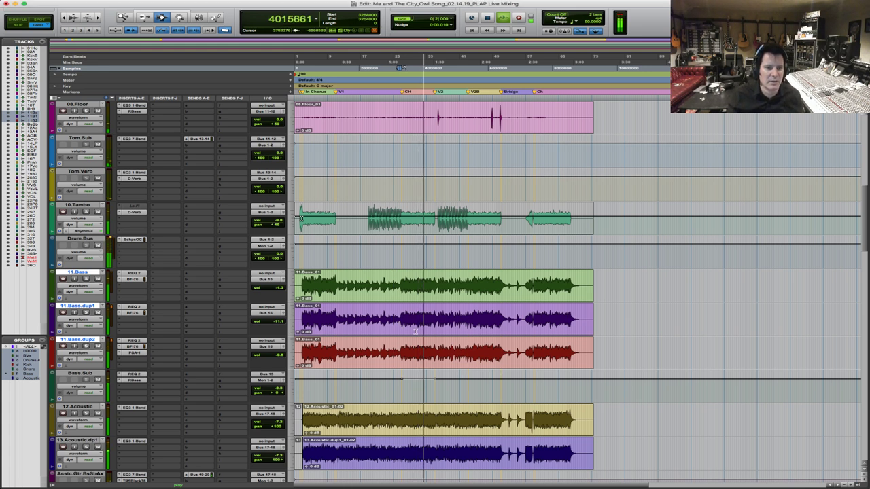
key("space")
key("F6")
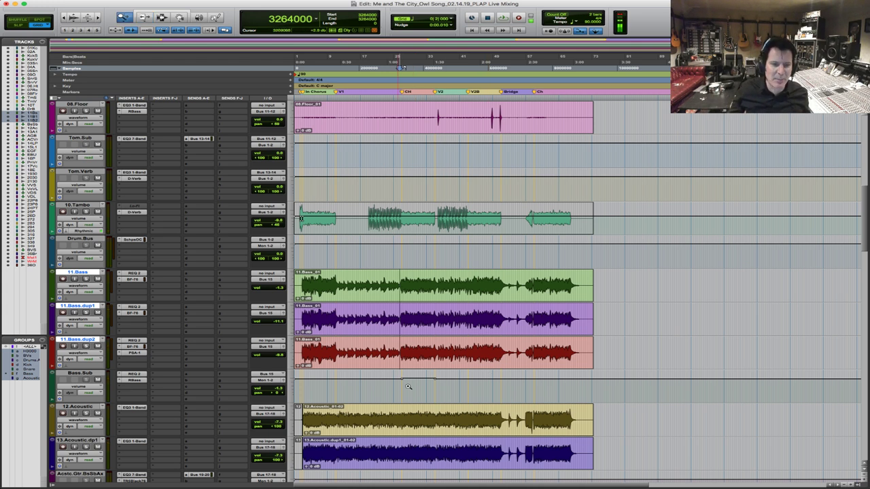
Copy Bass.Sub's raised volume automation from the first chorus and paste it at the start of the last chorus
key("super+bracketright")
key("F7")
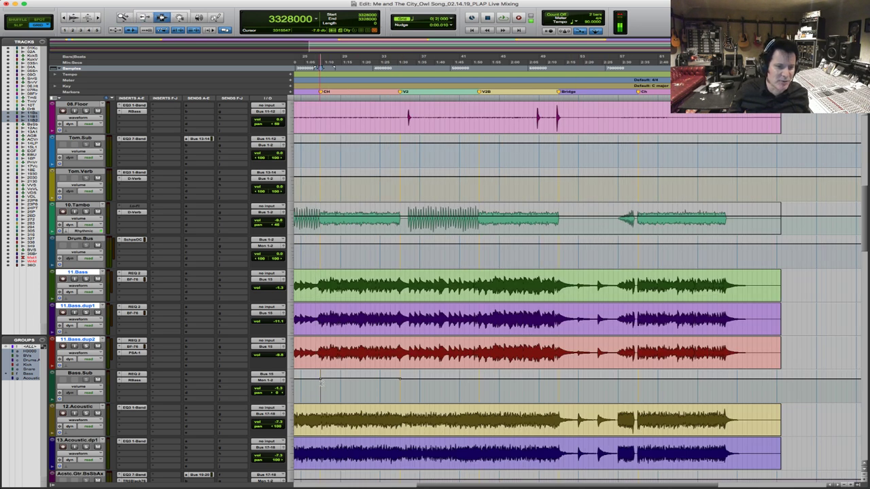
left_click_drag(322, 382, 398, 390)
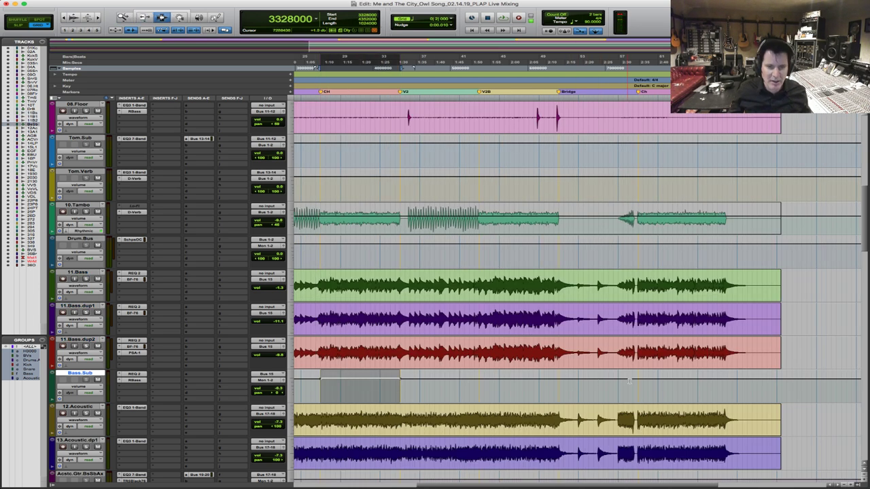
left_click(638, 381)
left_click(664, 390, "shift")
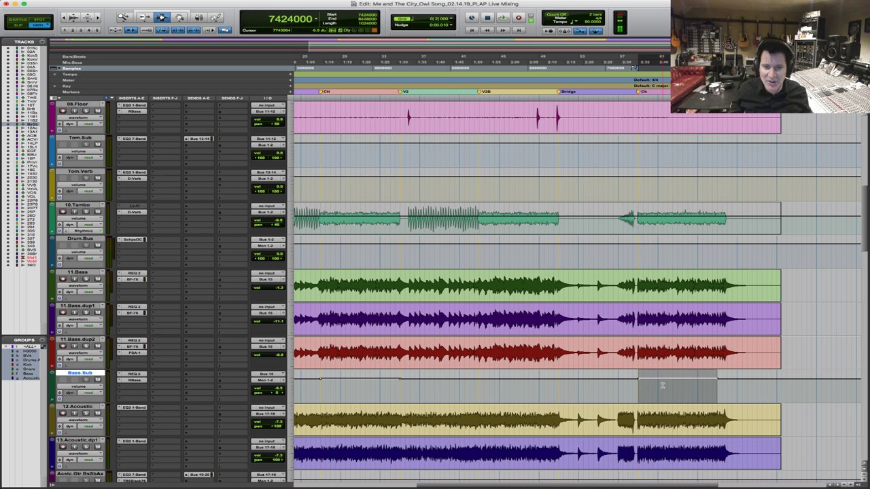
Repeat the raised Bass.Sub volume automation beyond the last chorus to the end of the song, and return to the first chorus
key("plus")
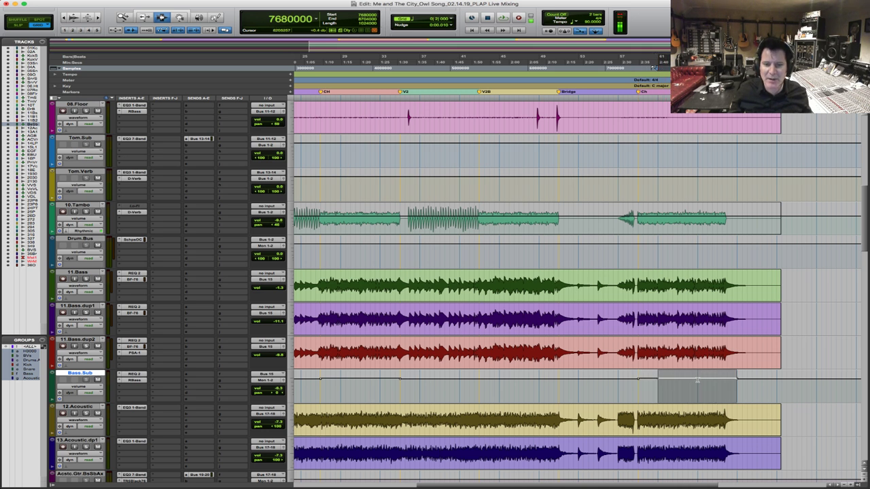
key("plus")
key("plus")
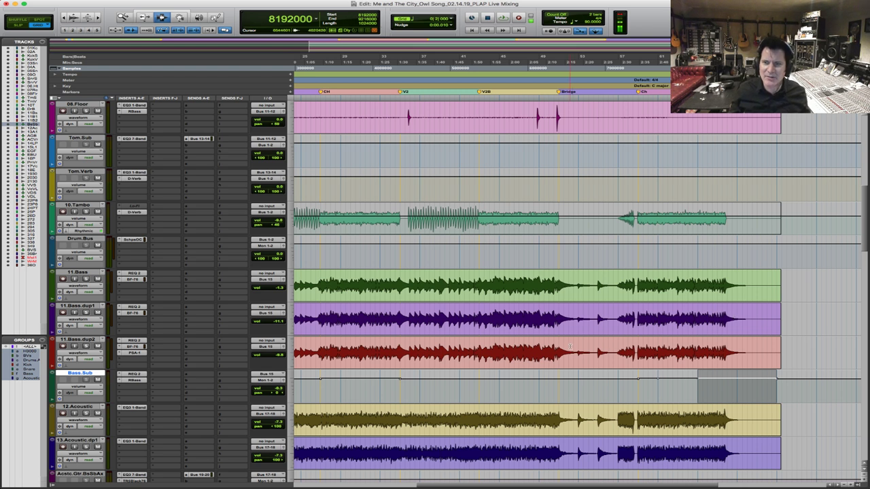
left_click_drag(647, 379, 731, 376)
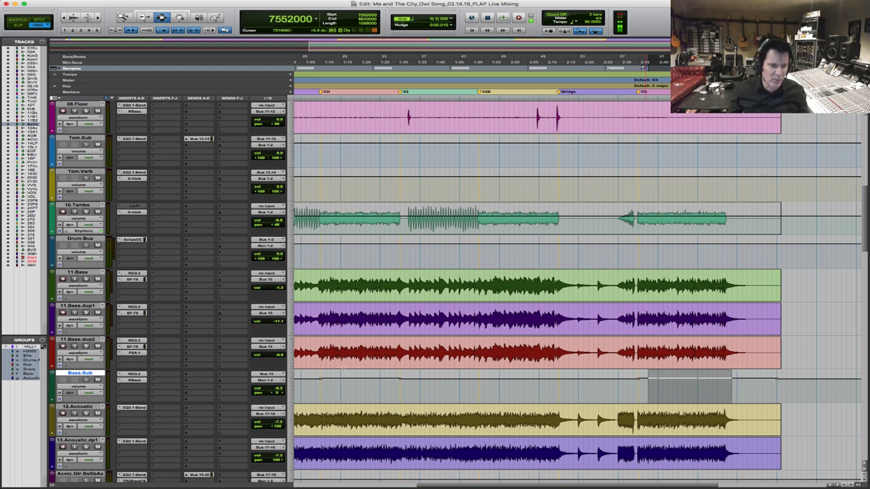
key("Left")
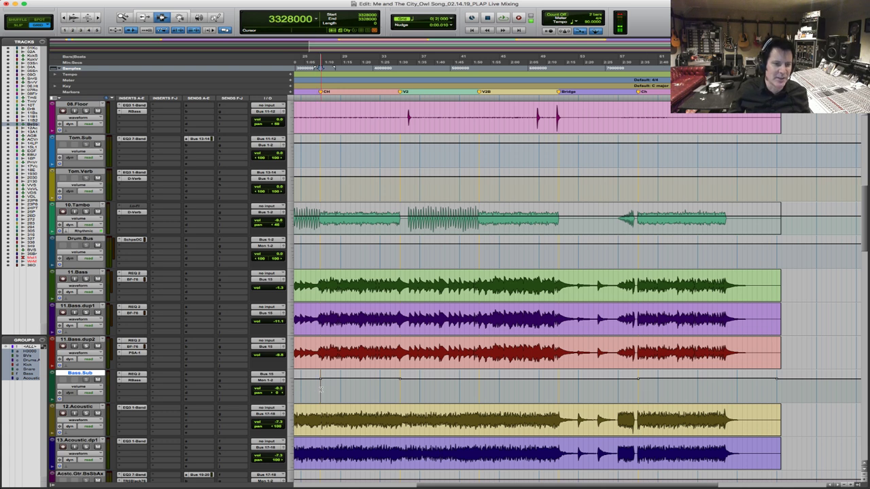
Raise the BV.Sub.Bus.Aux volume automation across the first chorus by about 2 dB
scroll(321, 390, "down", 10)
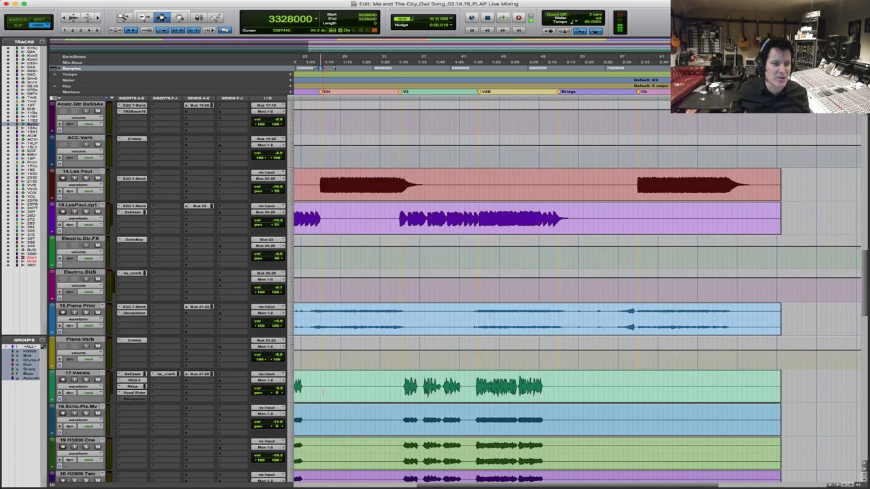
scroll(324, 392, "down", 12)
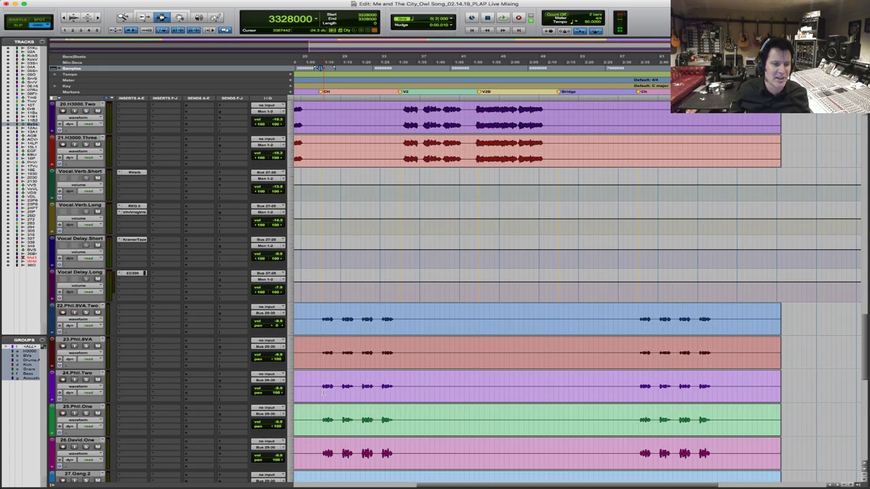
scroll(323, 392, "down", 12)
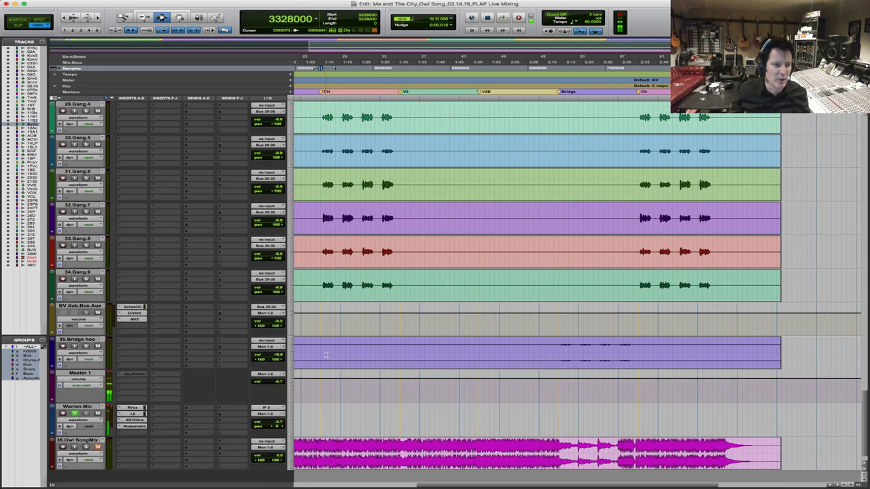
left_click_drag(319, 321, 400, 321)
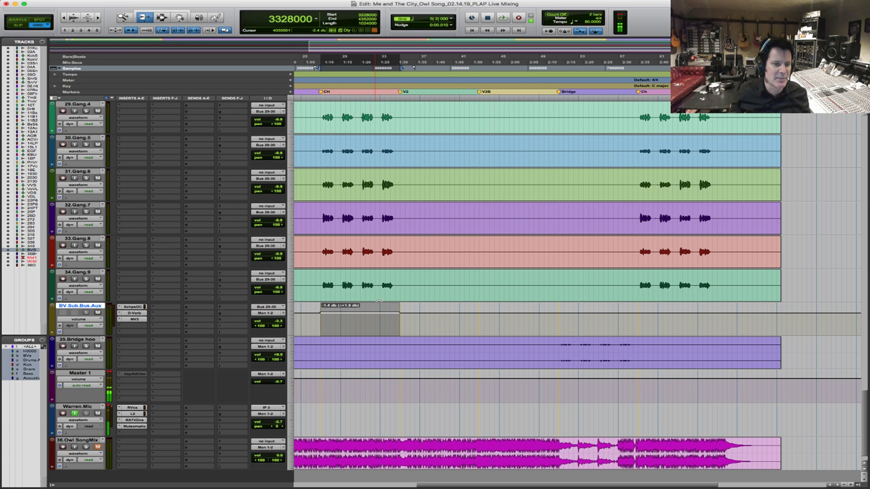
left_click(162, 17)
Play from just before the first chorus and lower the Master 1 volume to -1.4 dB
left_click(313, 271)
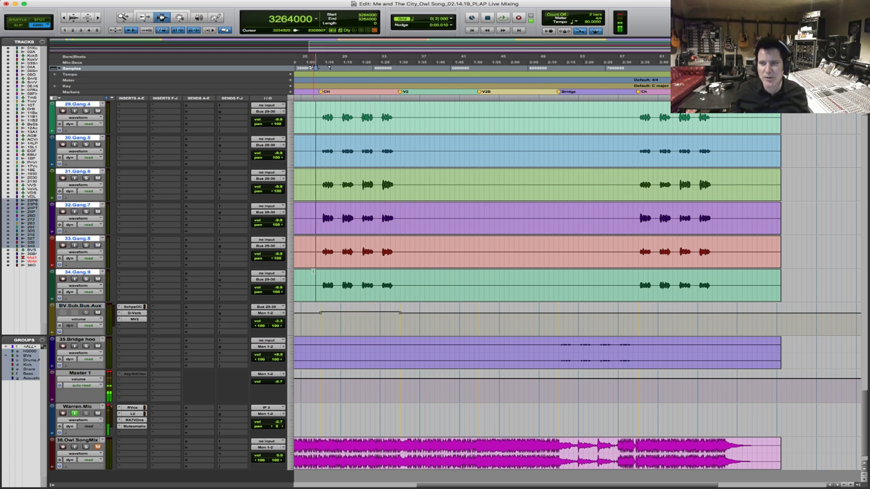
key("space")
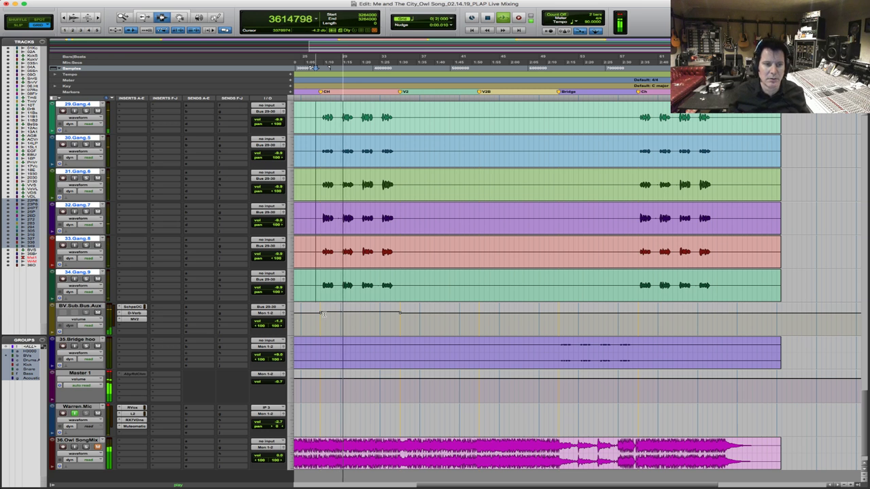
left_click(80, 306)
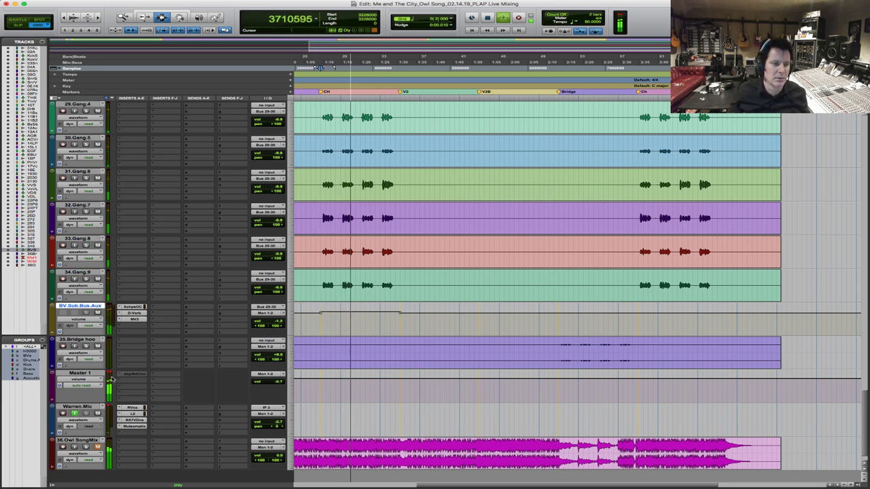
left_click(272, 382)
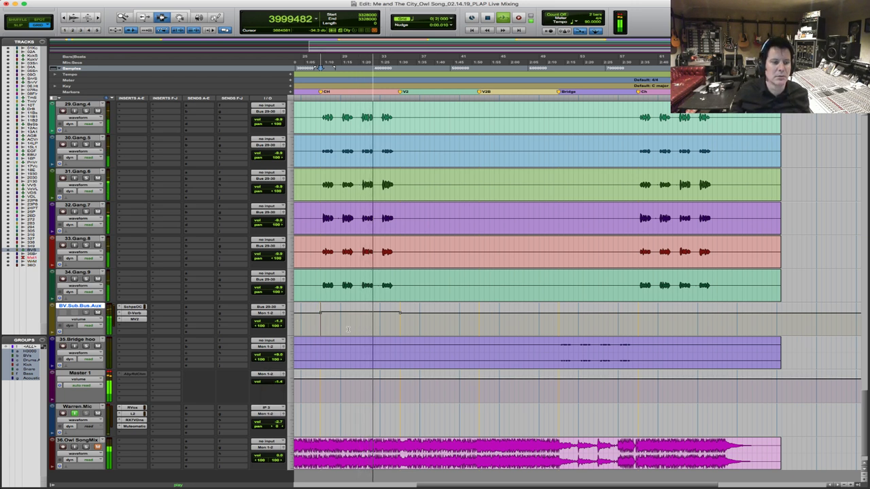
Audition the first chorus and trim the raised BV.Sub.Bus.Aux volume automation down by about 0.2 dB
left_click_drag(320, 320, 398, 324)
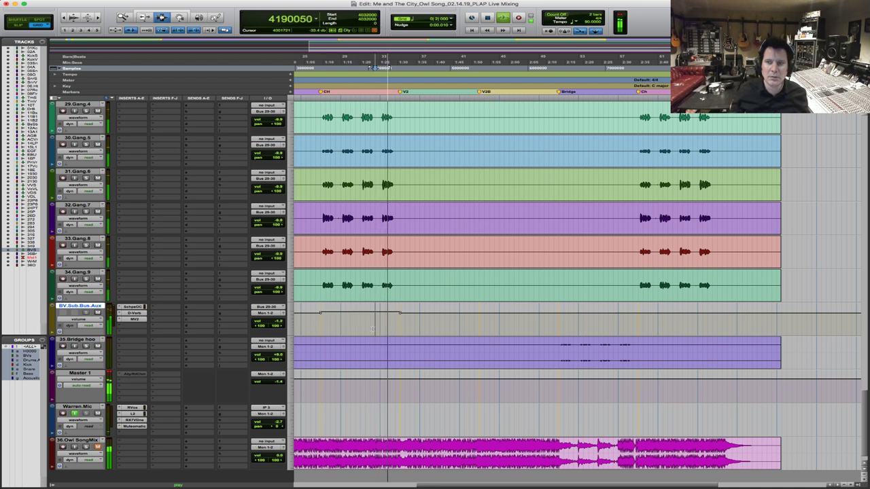
left_click(374, 329)
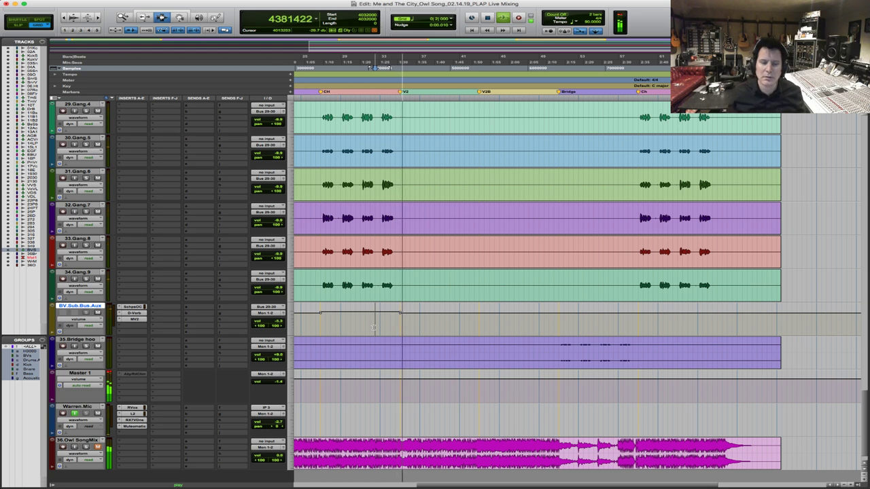
key("space")
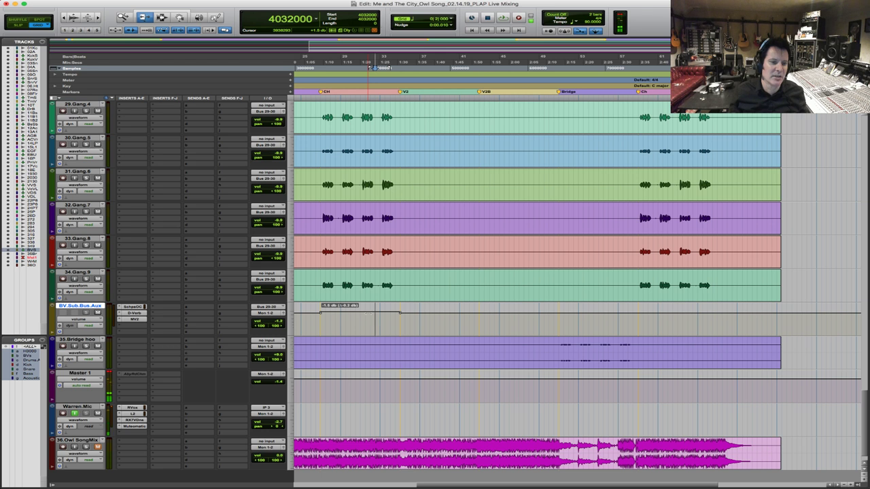
key("F7")
Copy the first chorus's BV.Sub.Bus.Aux volume automation to the start of the last chorus
left_click_drag(321, 314, 398, 319)
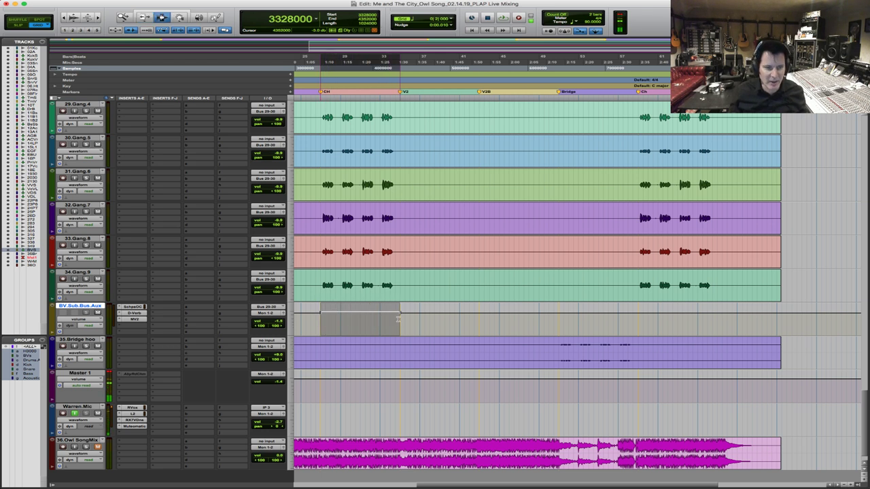
left_click(638, 313)
key("ctrl+v")
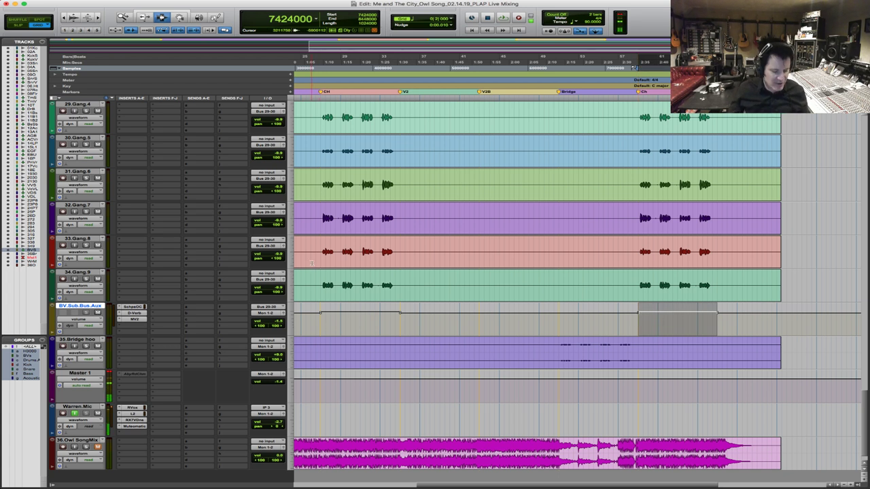
Listen back to the mix from several points before the first chorus and from within verse 1
key("ctrl+bracketleft")
left_click(410, 240)
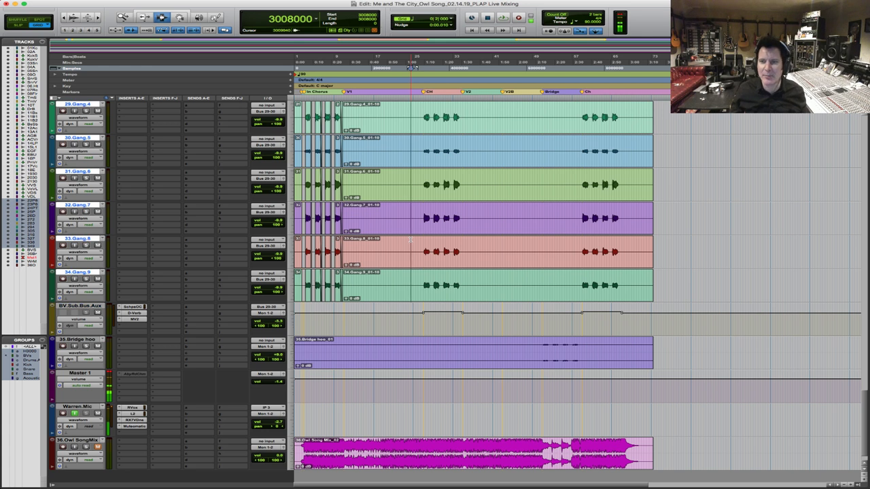
key("space")
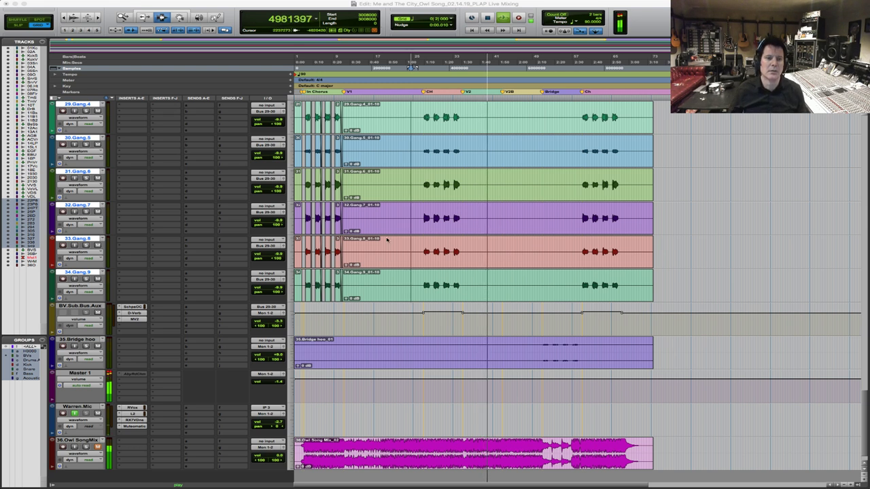
left_click(417, 232)
key("space")
left_click(420, 232)
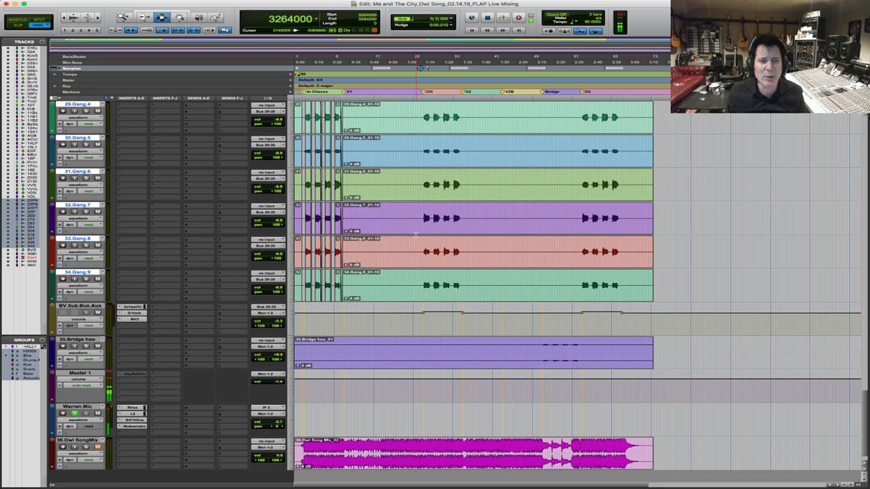
left_click(414, 212)
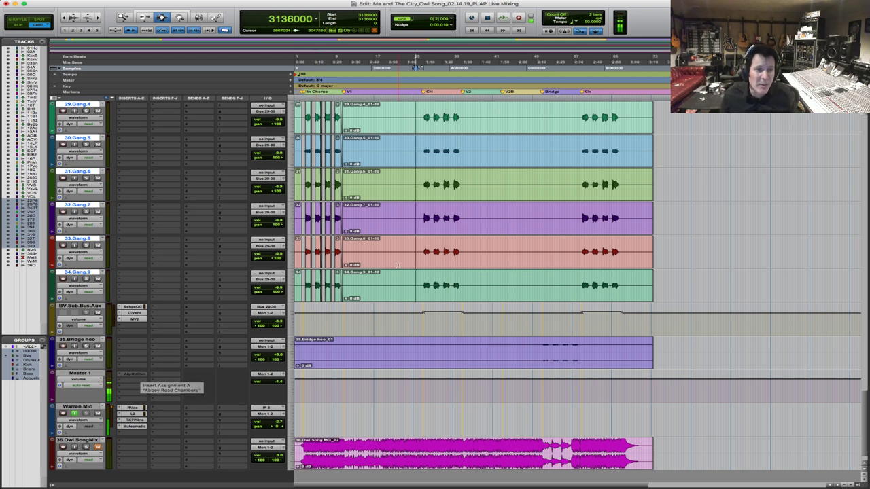
key("space")
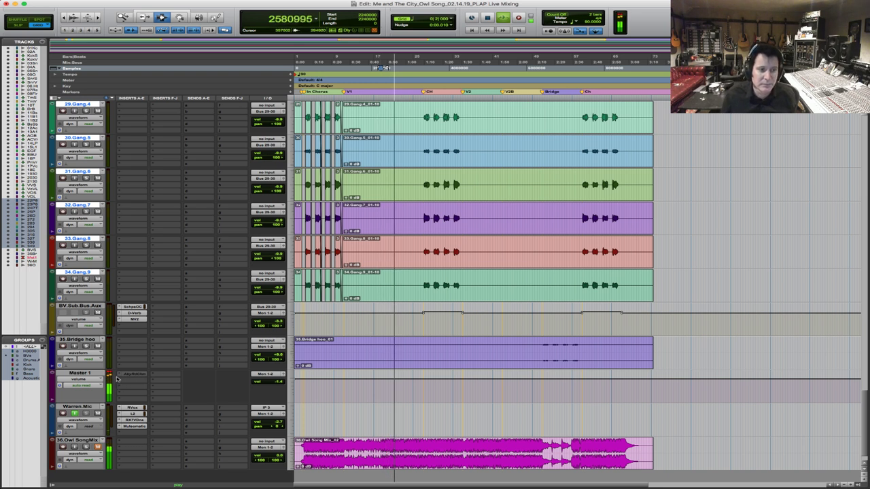
key("space")
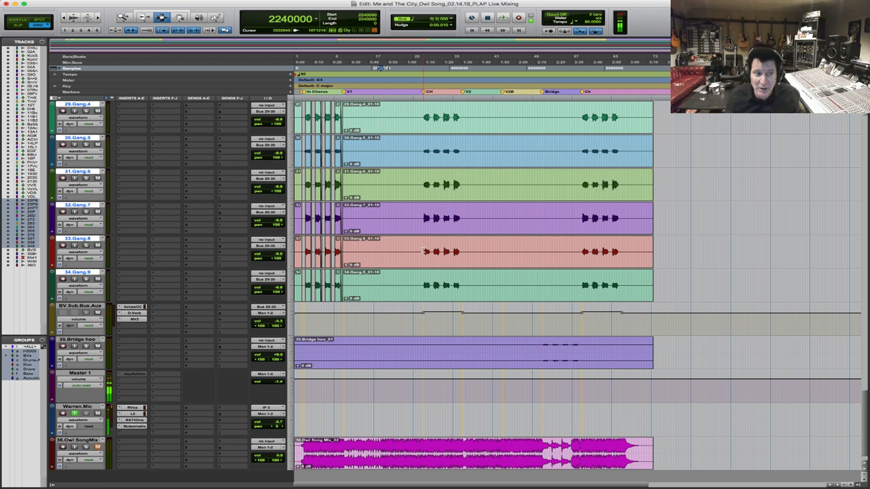
Insert the stereo L2 limiter on the Master 1 track and start playback
left_click(125, 380)
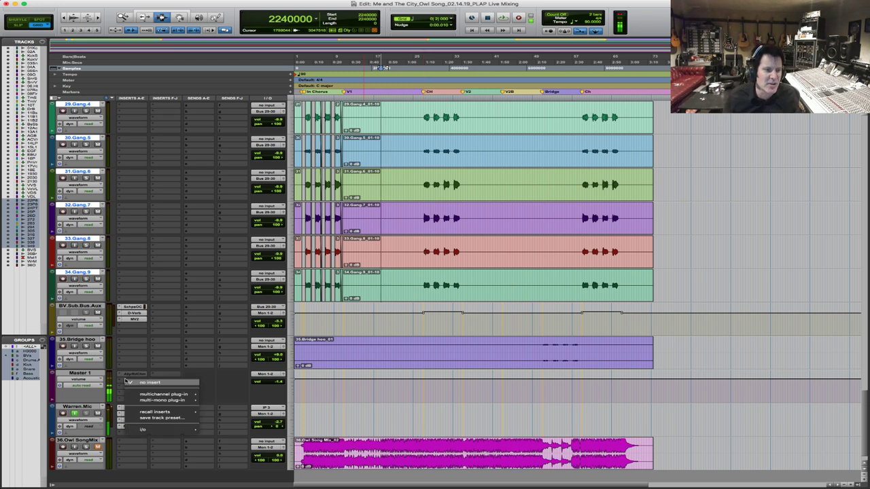
mouse_move(163, 394)
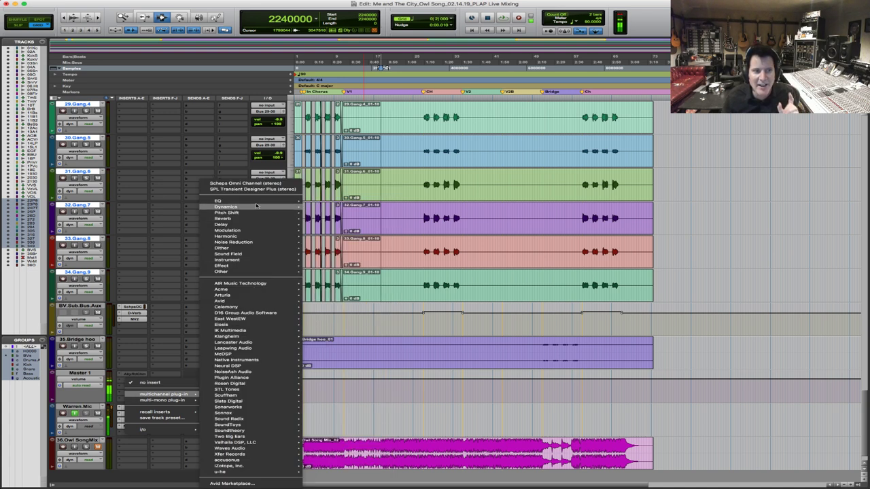
mouse_move(251, 206)
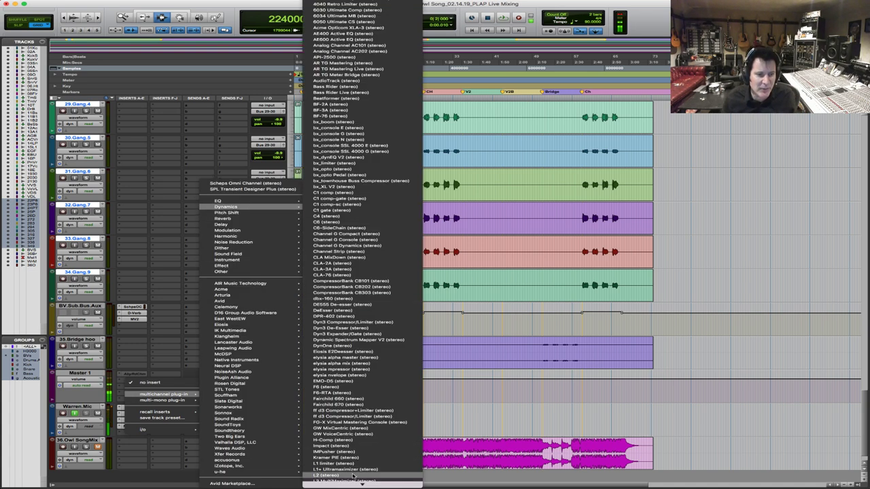
left_click(512, 43)
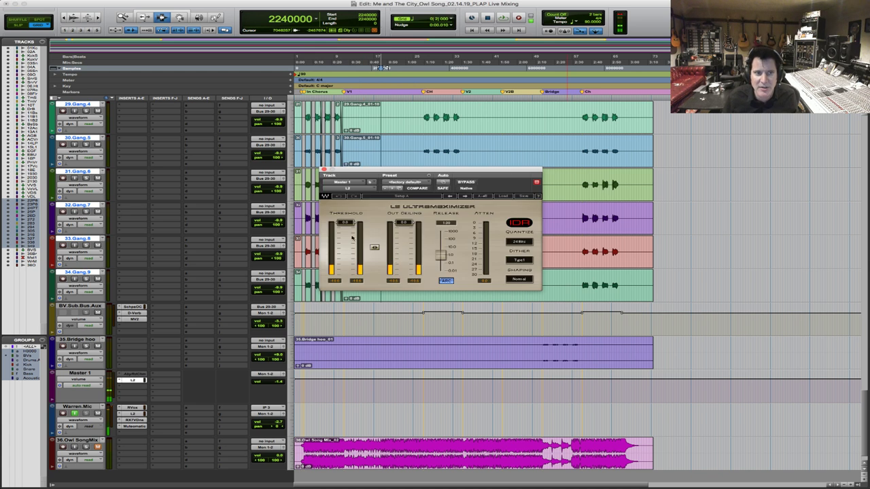
key("space")
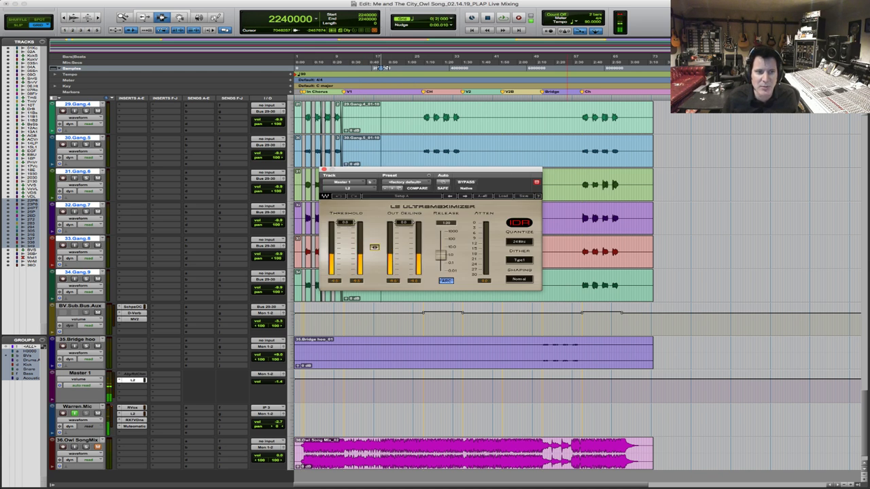
Lower the L2's linked threshold and out ceiling to -0.4 and play the mix from the first chorus
left_click(375, 248)
key("space")
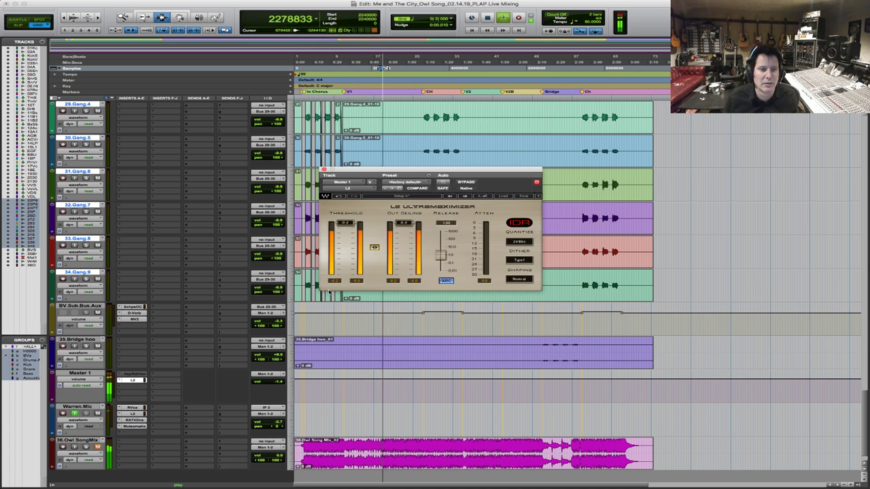
left_click(418, 129)
left_click(422, 139)
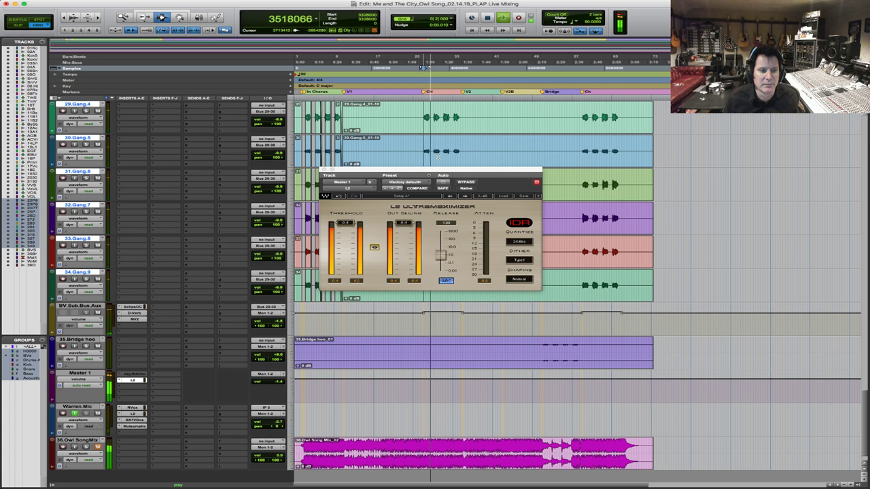
Replay the first chorus repeatedly to check the L2's attenuation, and close the limiter's window
key("space")
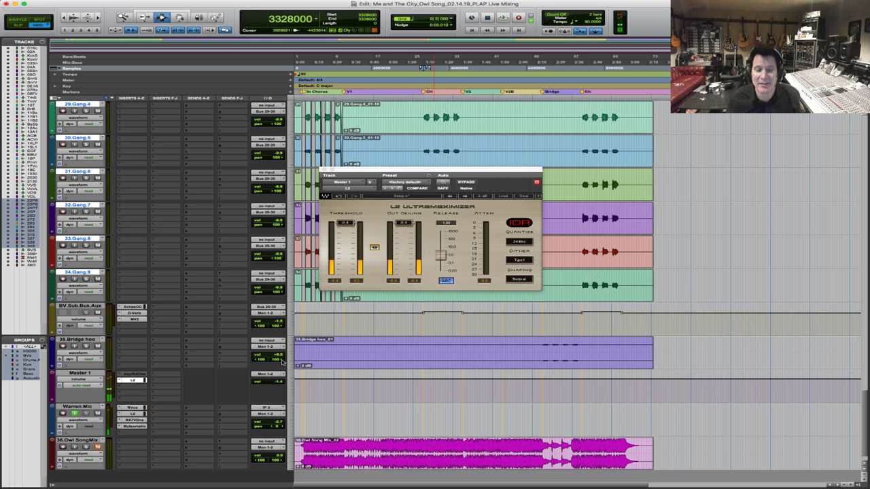
key("space")
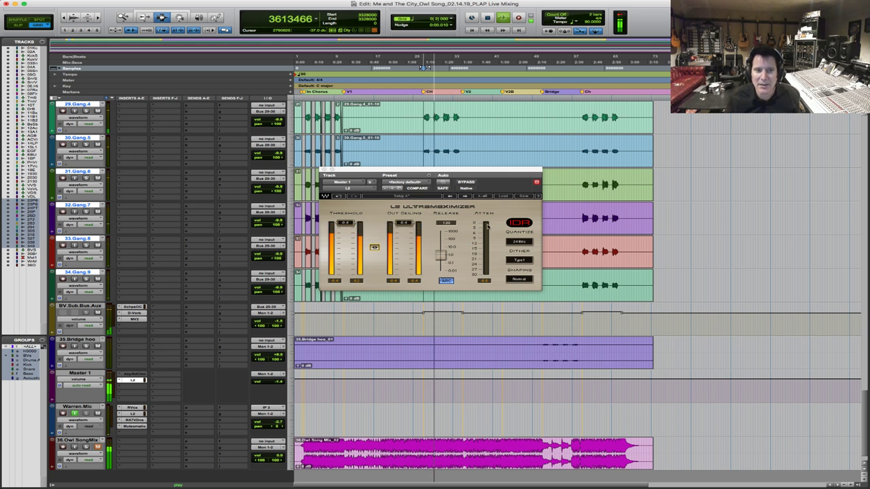
key("space")
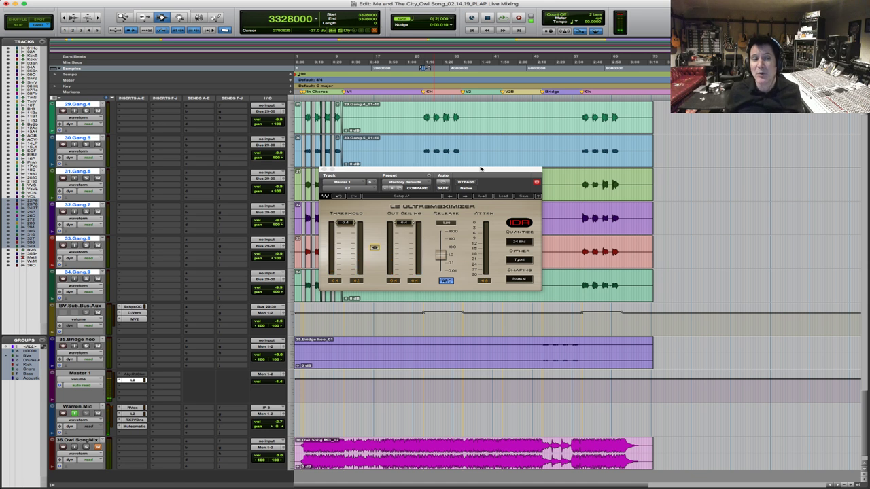
key("space")
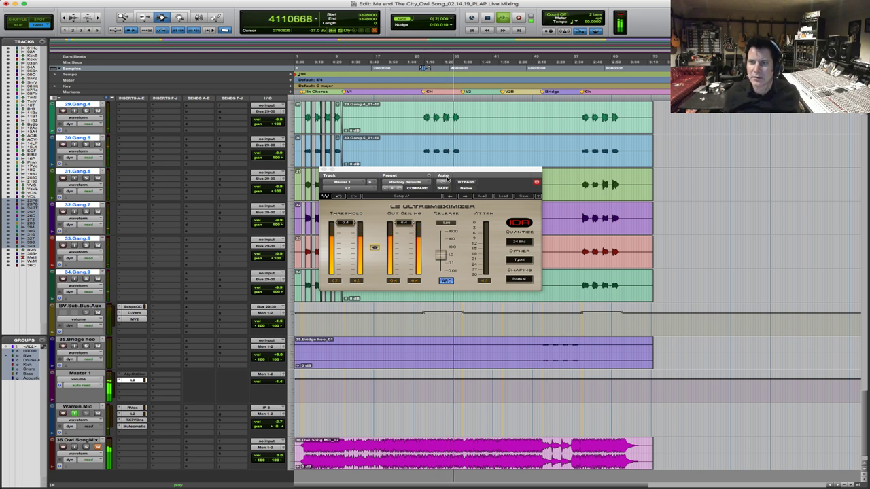
key("space")
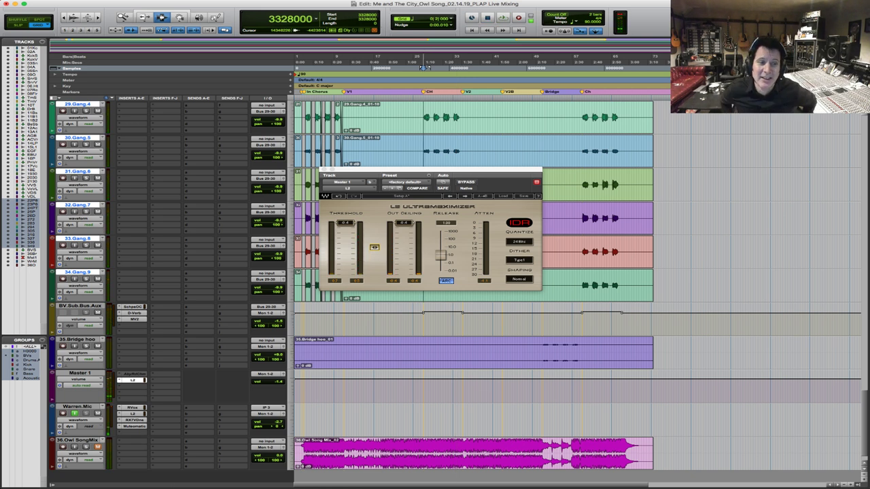
left_click(323, 170)
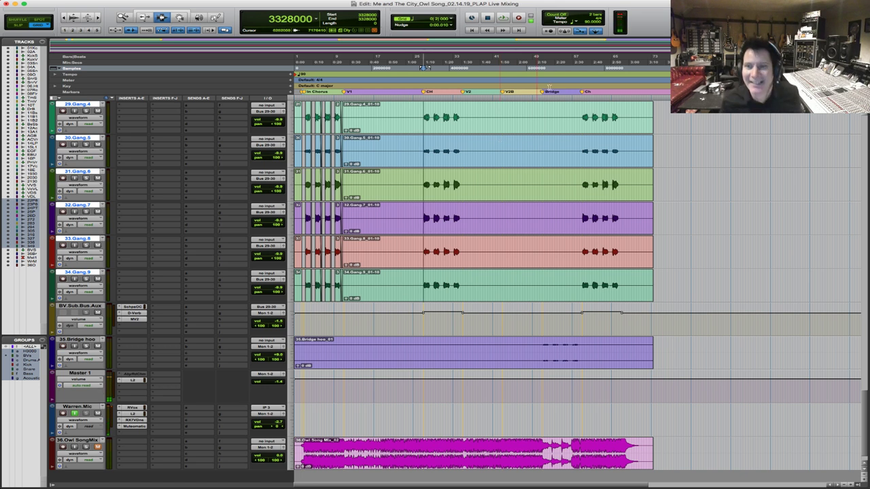
Play the song from the first chorus and from shortly before it while examining the vocal and backing-vocal tracks
key("space")
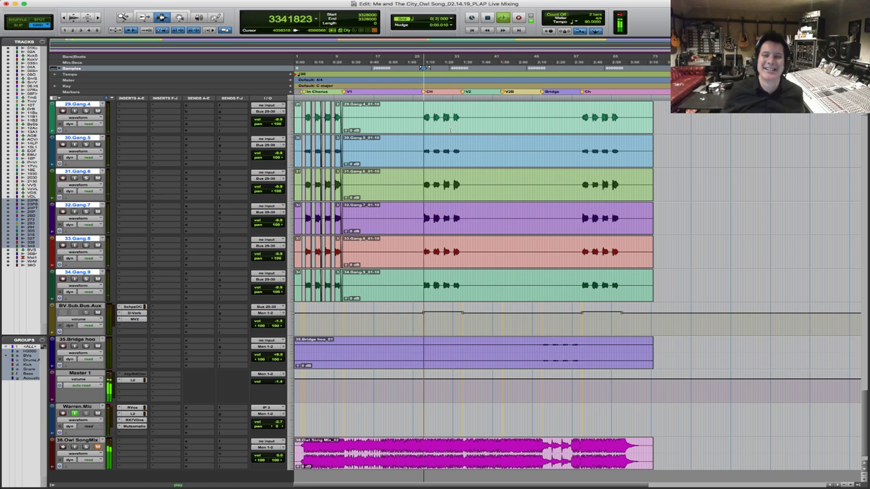
scroll(469, 148, "up", 5)
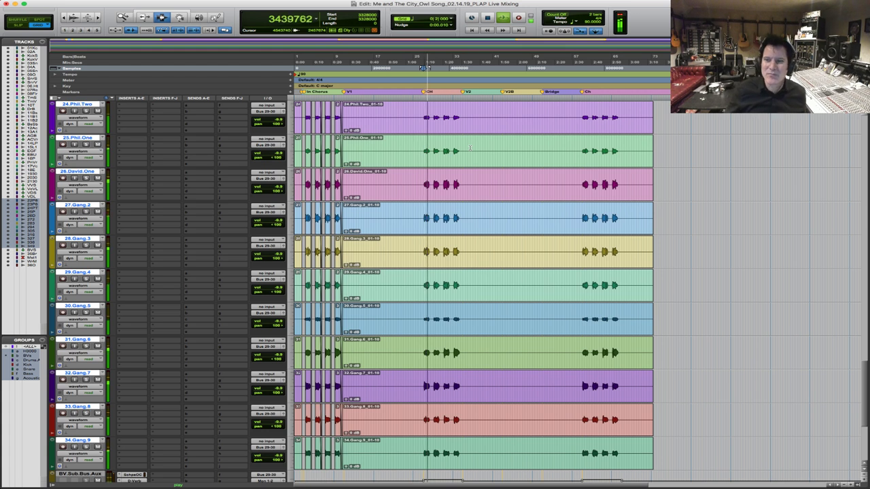
scroll(493, 106, "up", 4)
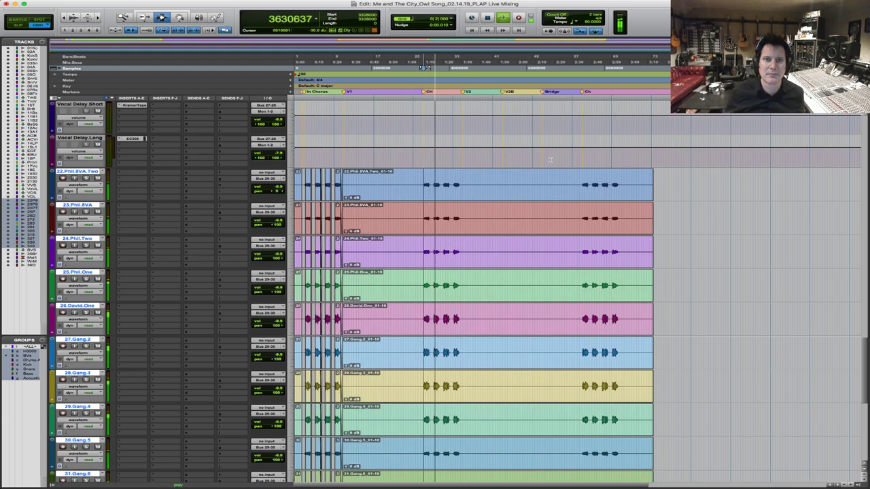
scroll(551, 160, "down", 8)
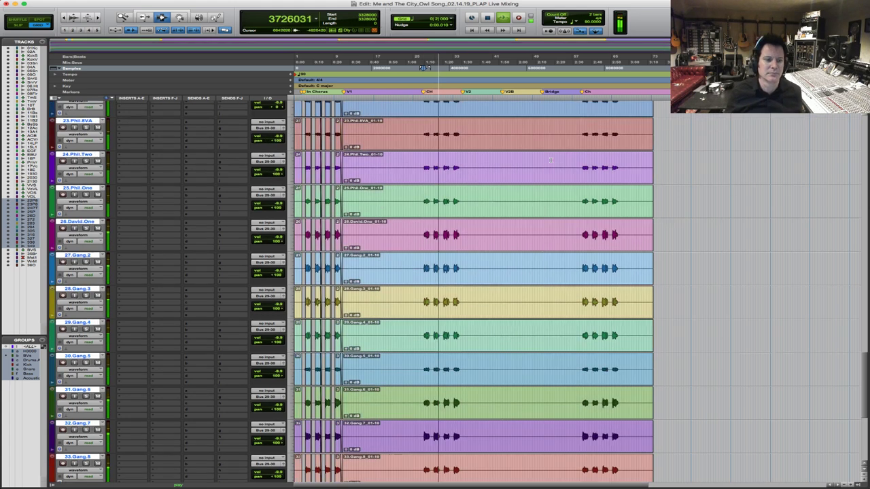
scroll(551, 161, "up", 9)
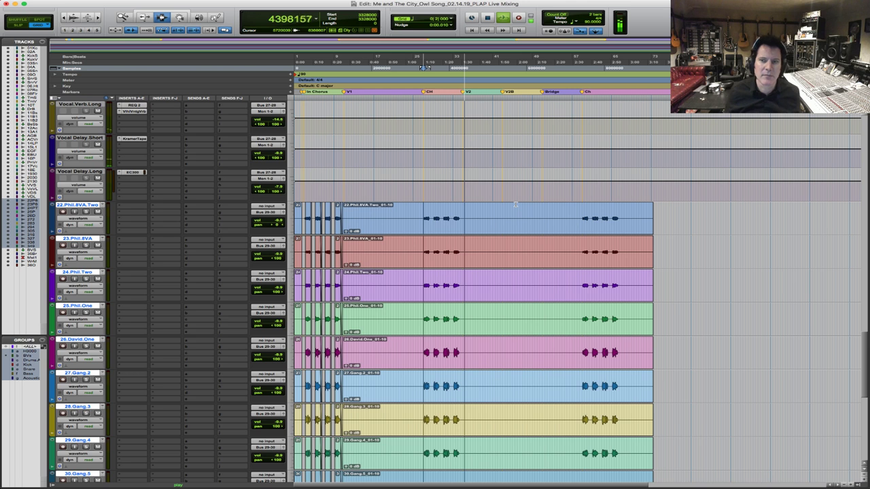
scroll(515, 204, "up", 5)
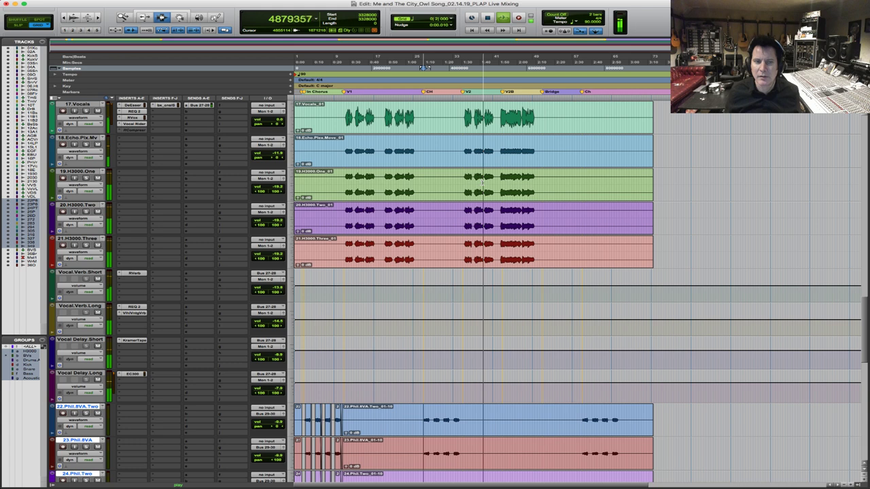
scroll(410, 226, "down", 3)
scroll(410, 225, "down", 5)
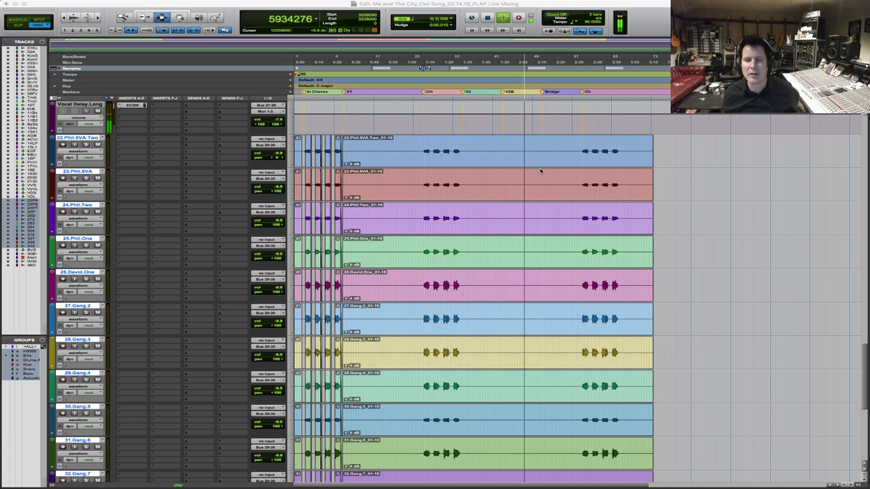
left_click(426, 151)
left_click(417, 151)
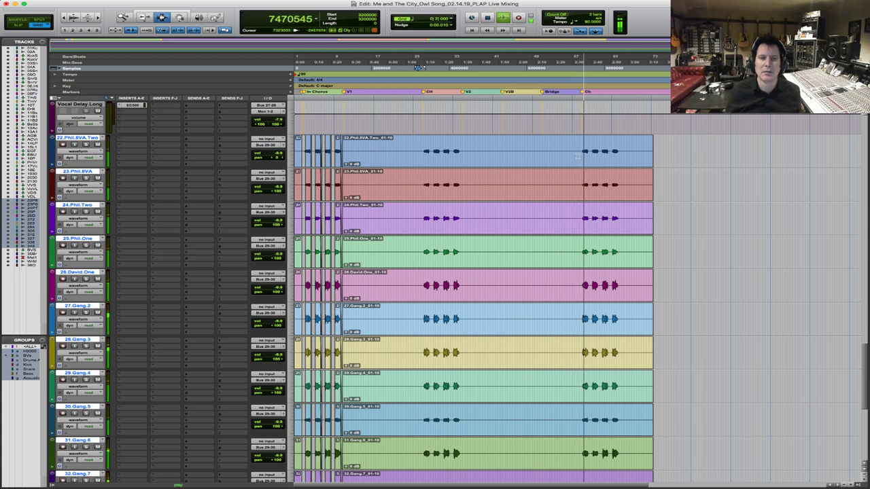
key("space")
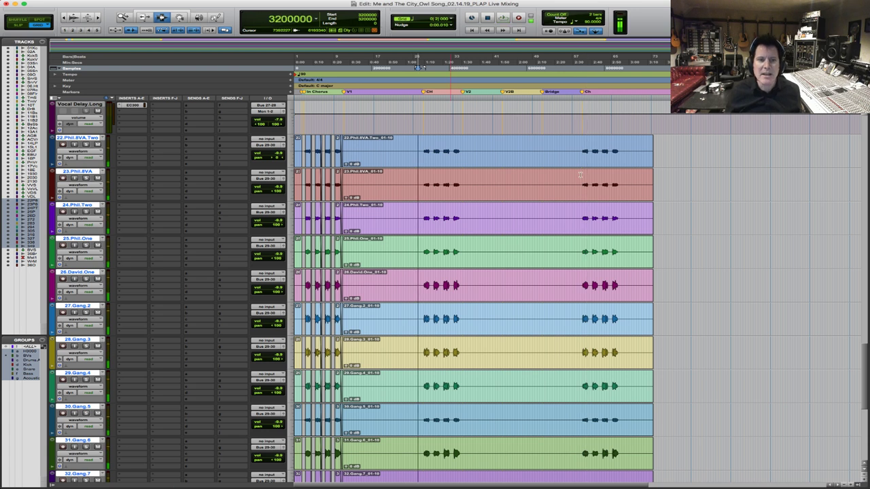
Zoom in on the transition from the bridge to the last chorus, audition it, and bring the drum tracks into view
key("super+bracketright")
left_click(404, 156)
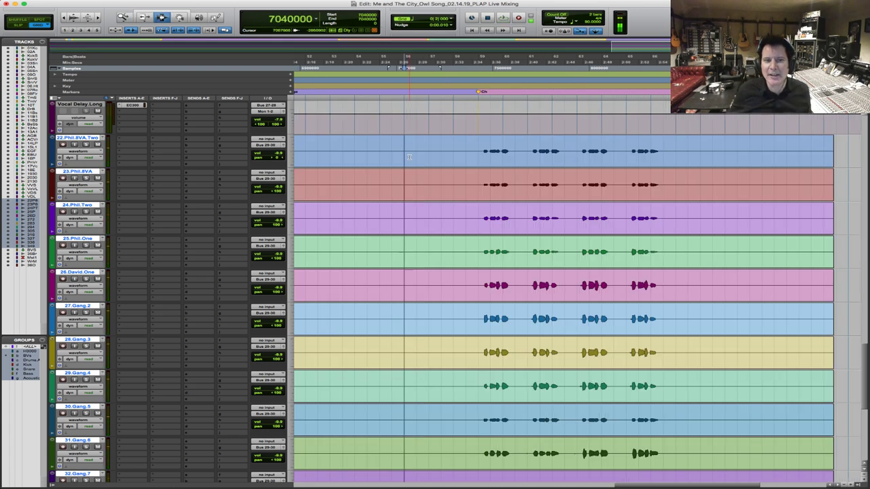
left_click(441, 157)
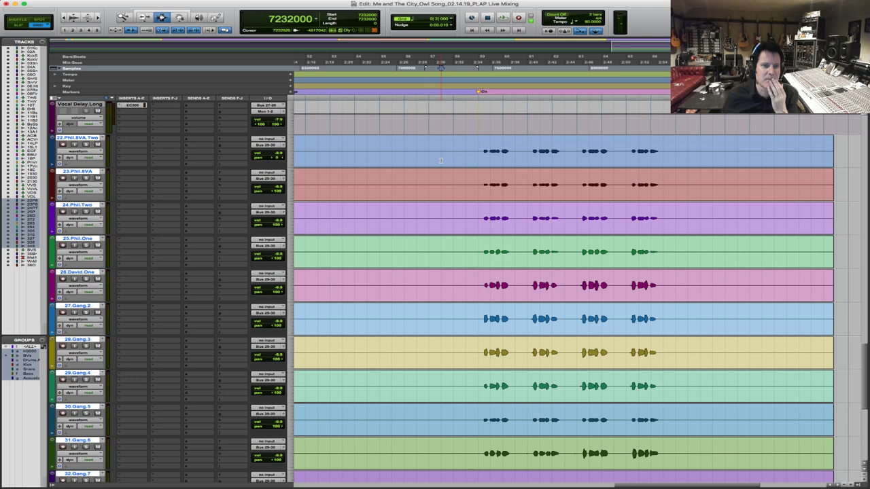
scroll(442, 157, "up", 15)
scroll(439, 161, "up", 15)
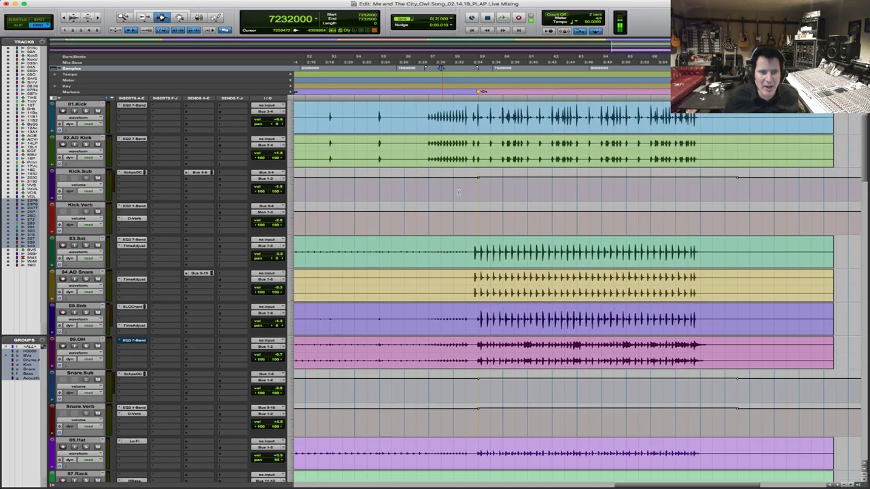
Audition the kick build-up from sample 7168000 and examine the drum tracks leading into the last chorus
left_click(393, 318)
scroll(439, 296, "down", 10)
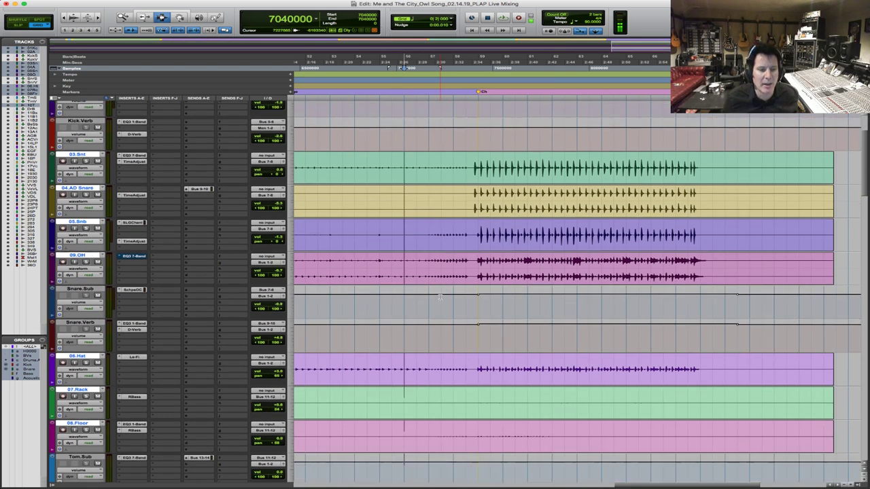
scroll(440, 295, "down", 5)
scroll(442, 306, "up", 12)
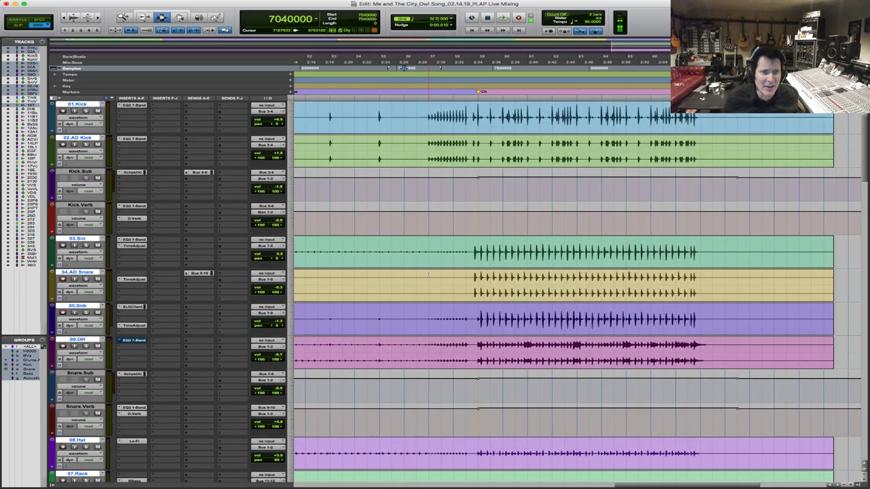
left_click(428, 275)
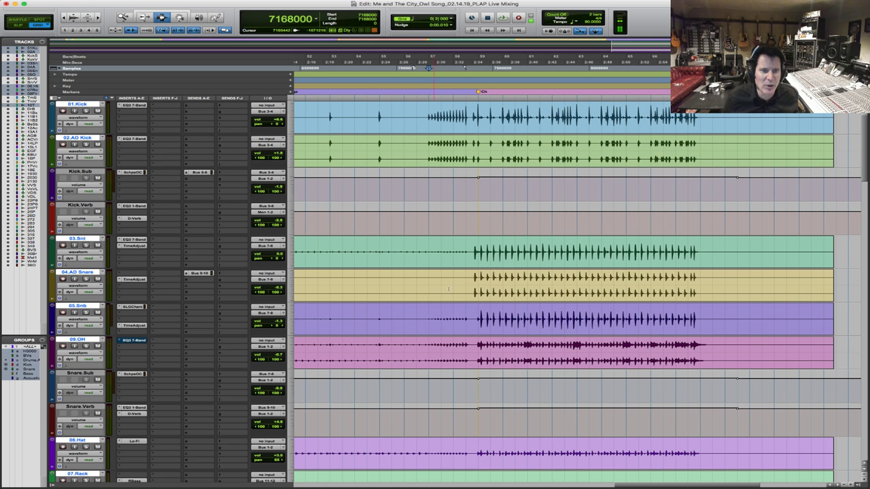
left_click(552, 230)
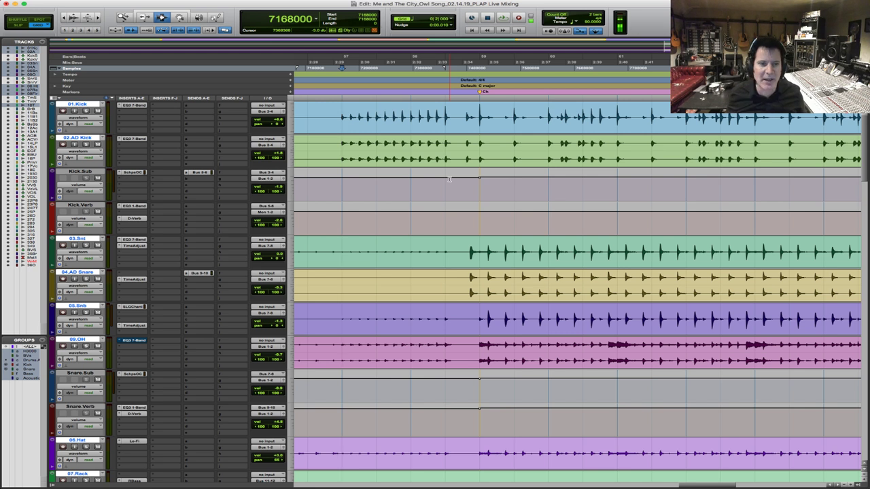
Inspect the end of the drum build-up and select the snare pickup on 04.AD Snare from sample 7360000 to the last chorus
left_click_drag(414, 264, 446, 268)
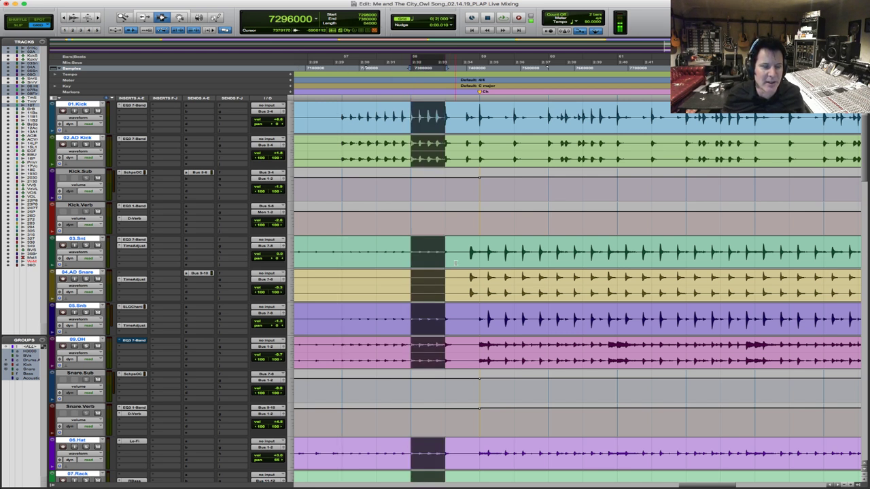
left_click(445, 306)
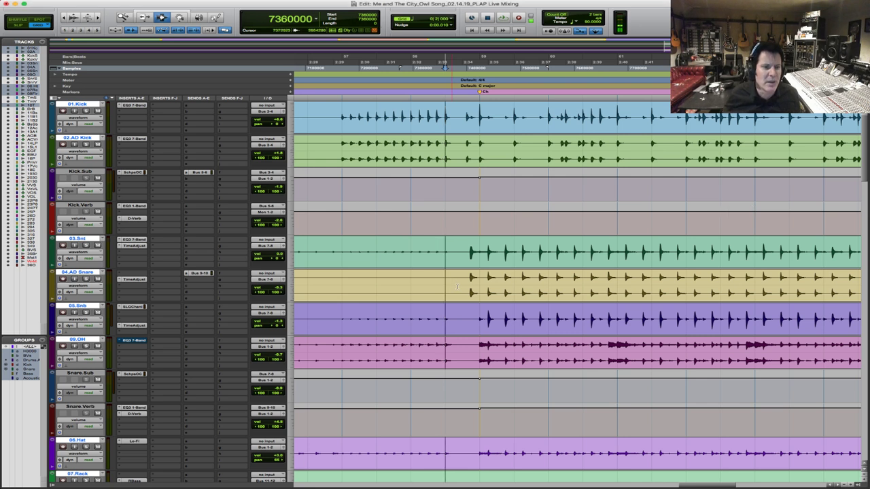
mouse_move(449, 286)
left_mouse_down()
mouse_move(480, 282)
mouse_move(449, 280)
left_mouse_up()
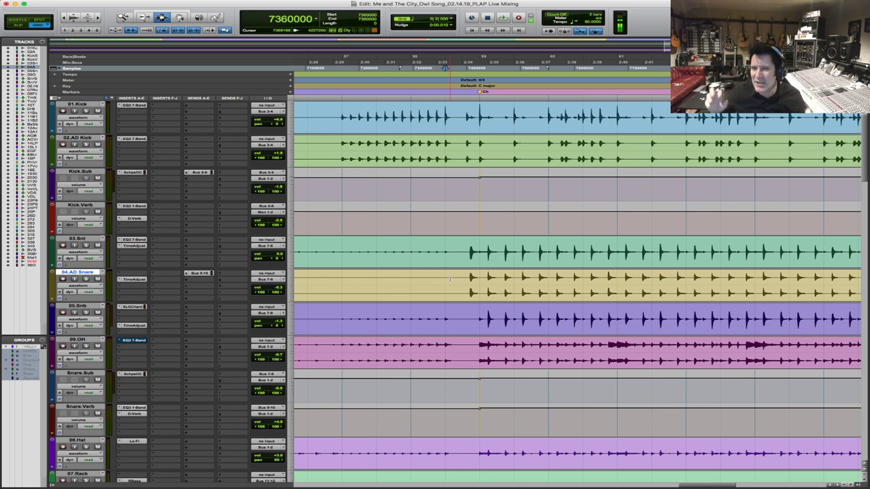
left_click_drag(447, 278, 471, 278)
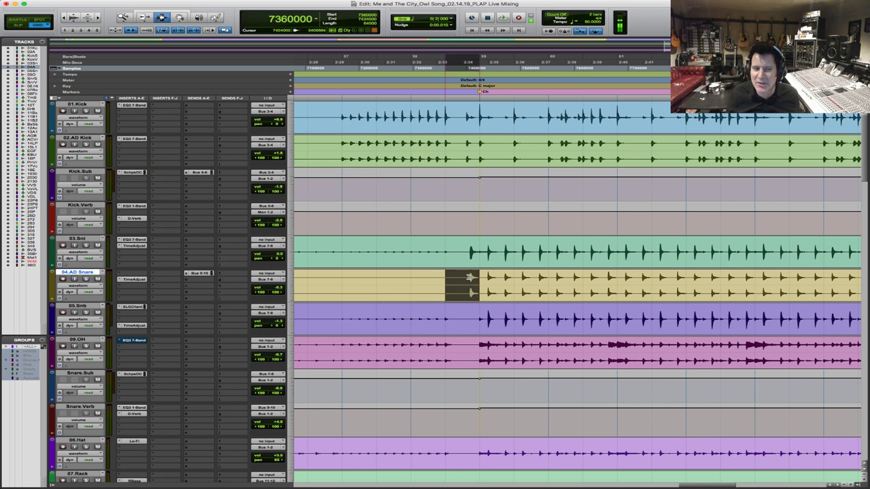
left_click(448, 277)
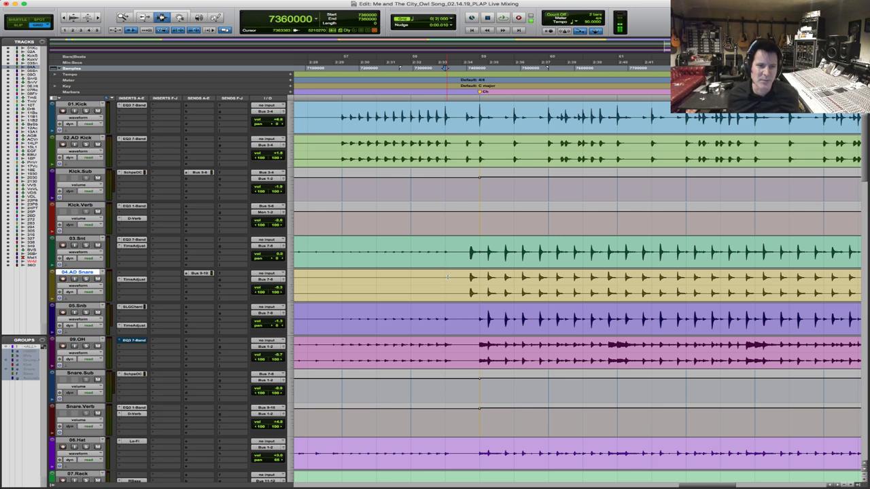
key("shift+Tab")
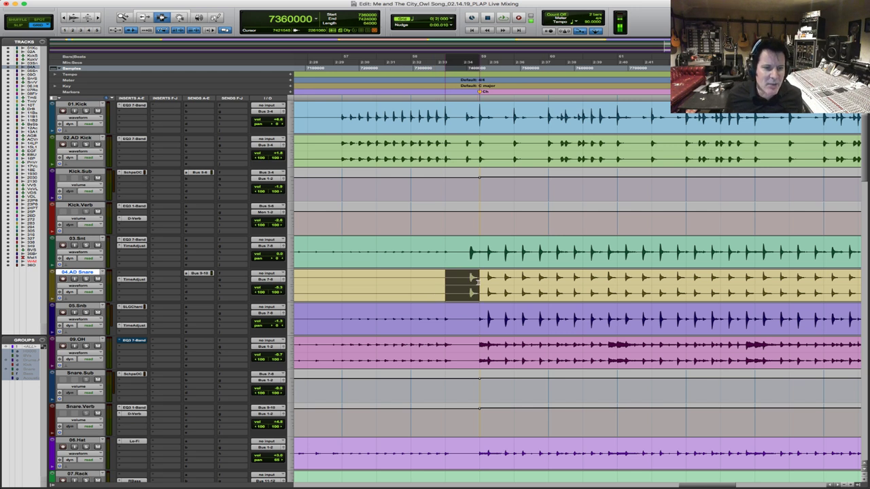
Audition the snare pickup into the last chorus from sample 7360000, at the current zoom and at a closer one
left_click(443, 282)
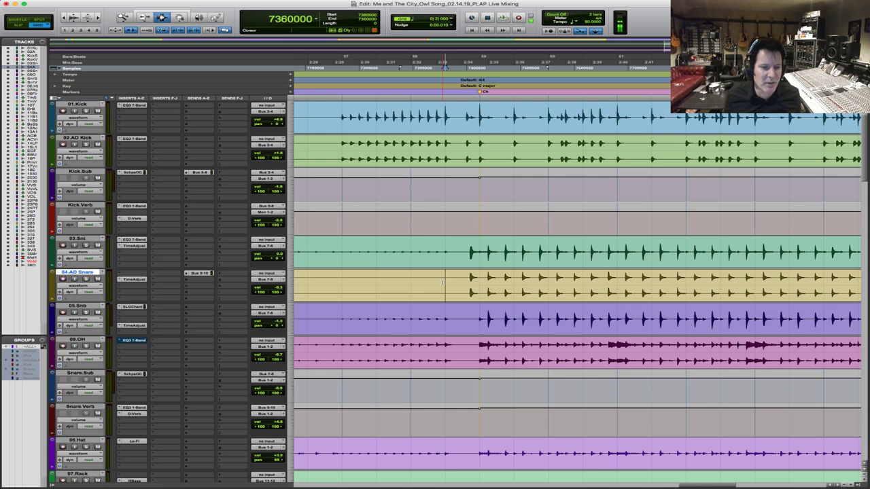
key("space")
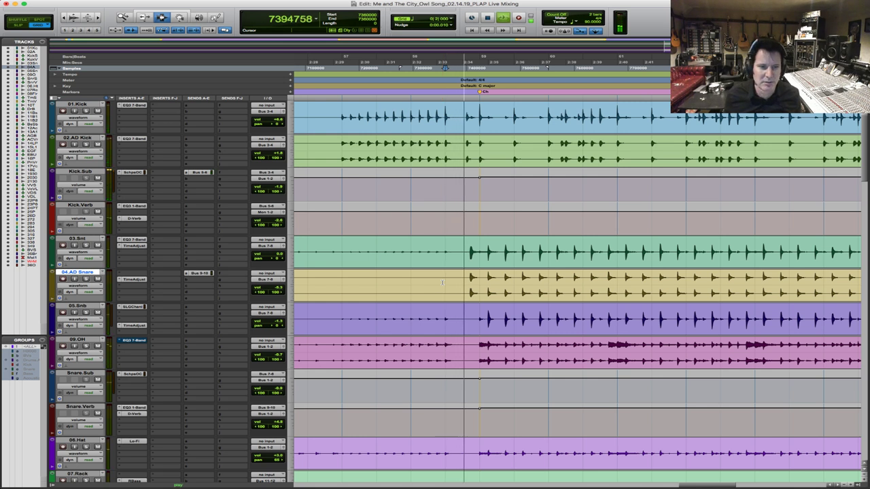
key("space")
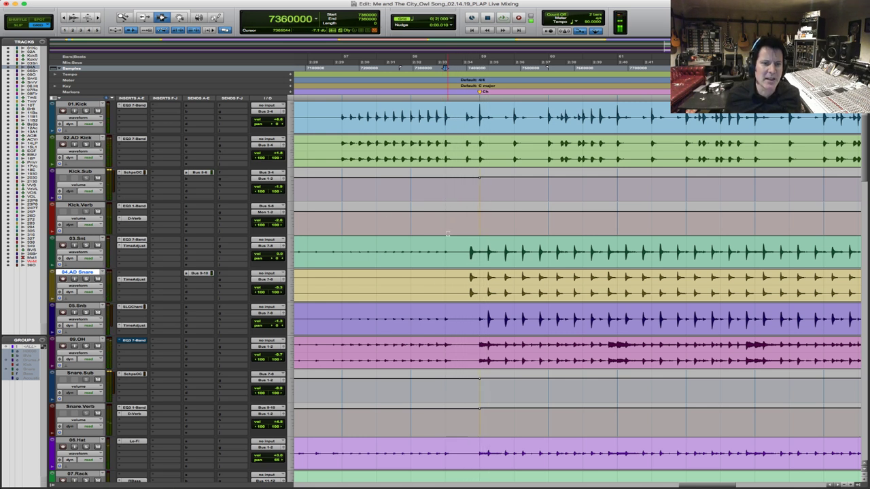
left_click(443, 261)
key("t")
key("space")
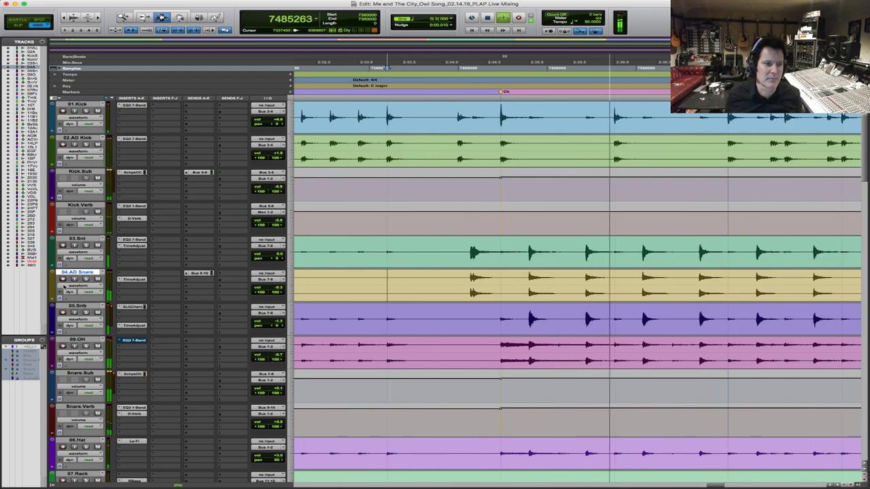
key("space")
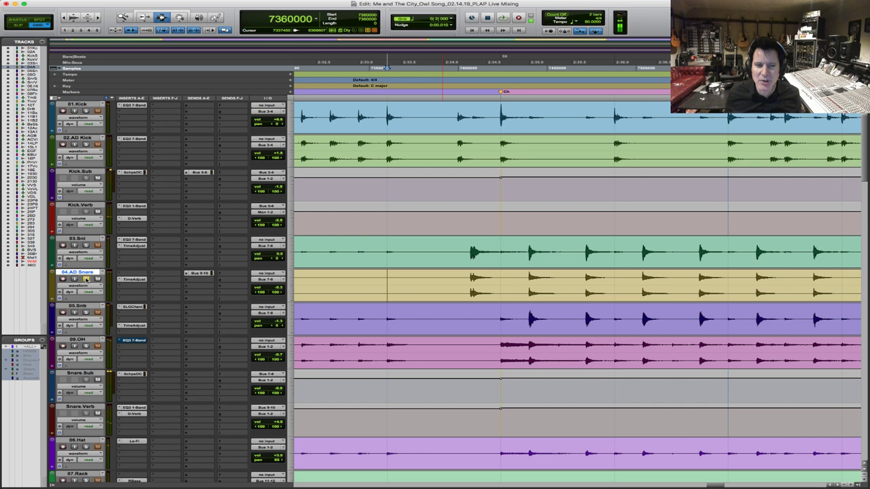
Audition the soloed 04.AD Snare pickup into the last chorus twice from sample 7360000, the second time at a closer zoom
key("space")
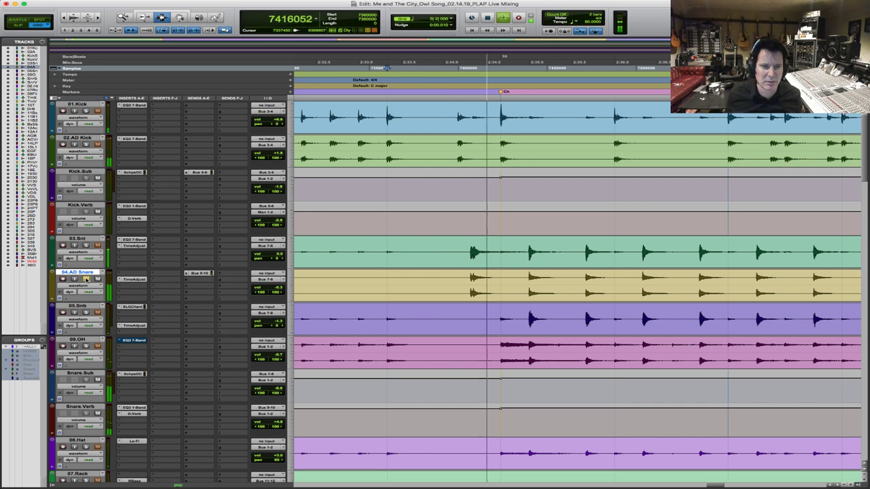
key("space")
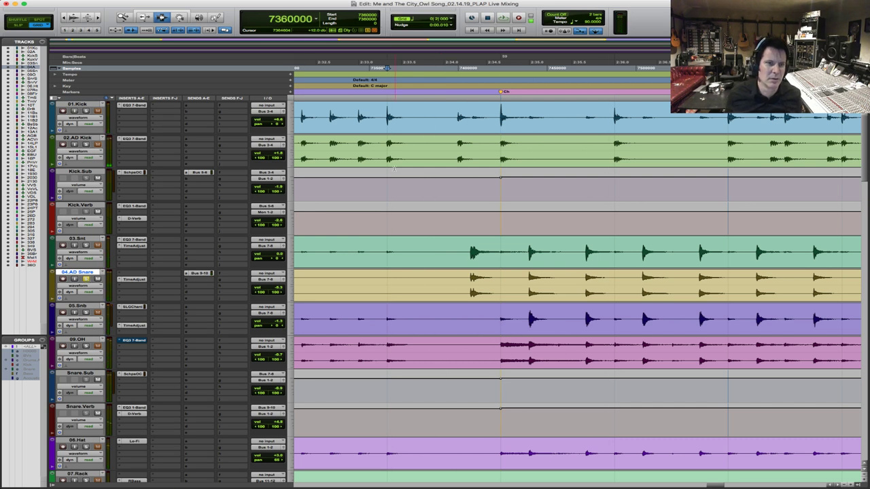
left_click(429, 198)
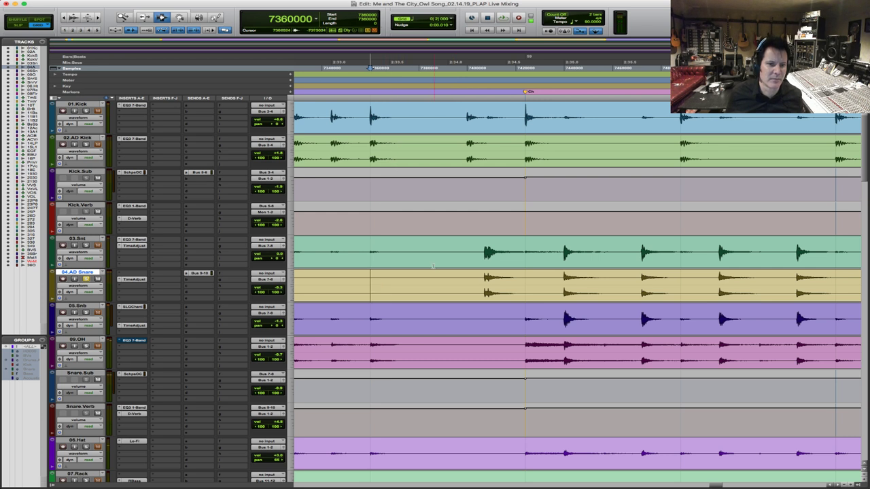
key("space")
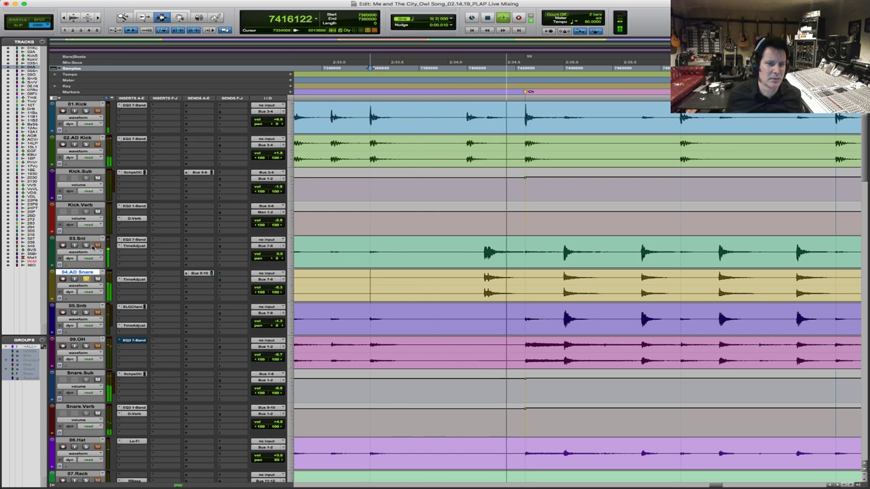
key("space")
Compare the snare pickup with 03.Snt soloed and with 03.Snt and 04.AD Snare soloed together, from sample 7360000
key("space")
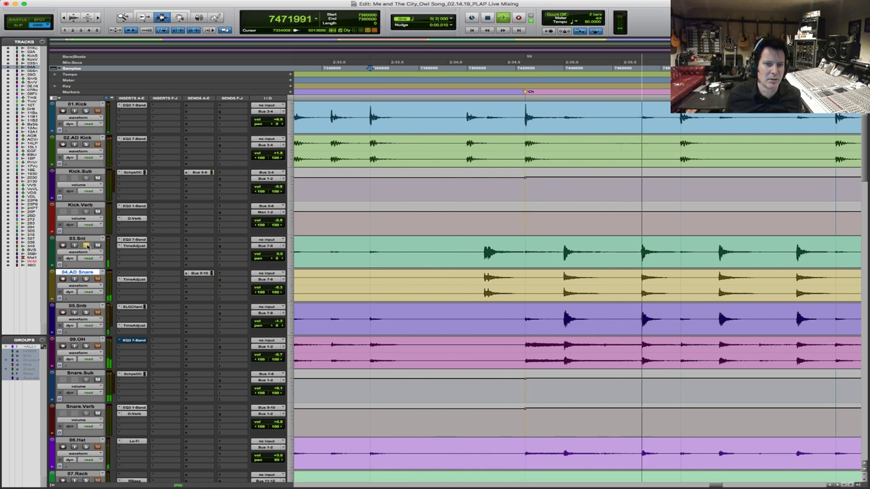
key("space")
key("space")
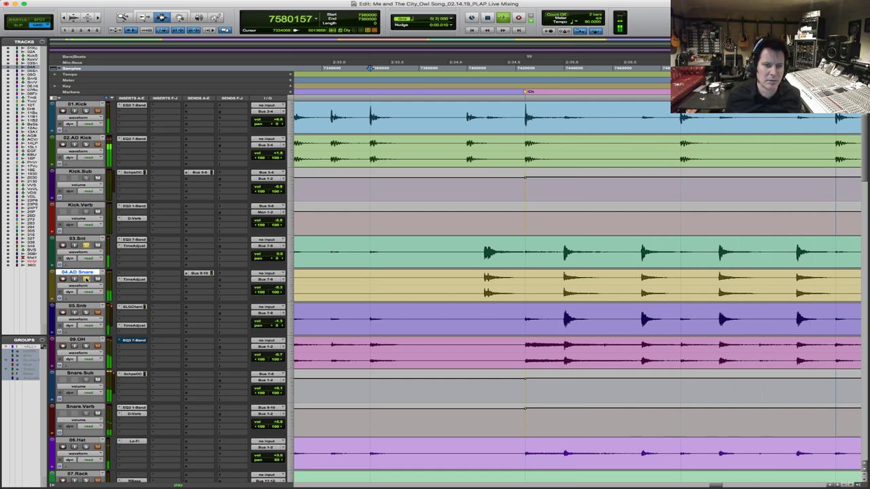
key("space")
key("space")
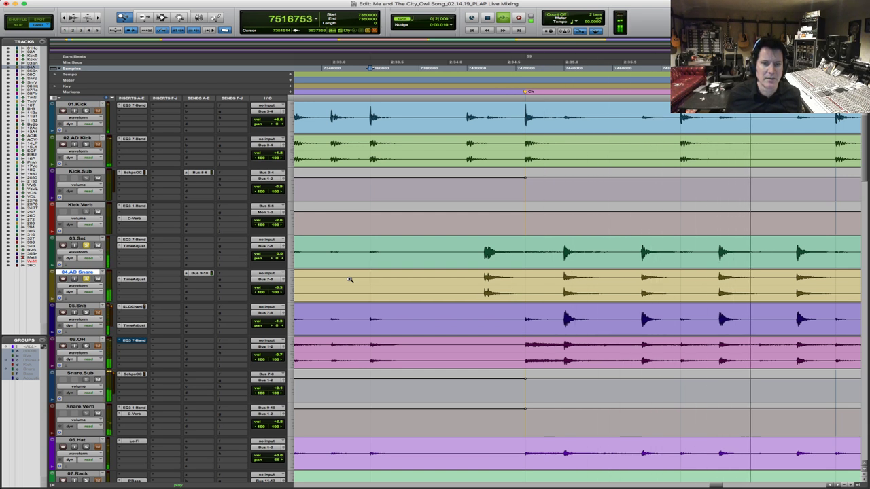
key("space")
Raise the volume automation of the 04.AD Snare pickup by 3.0 dB to -2.3 dB, from sample 7407218 to the next snare hit
key("F7")
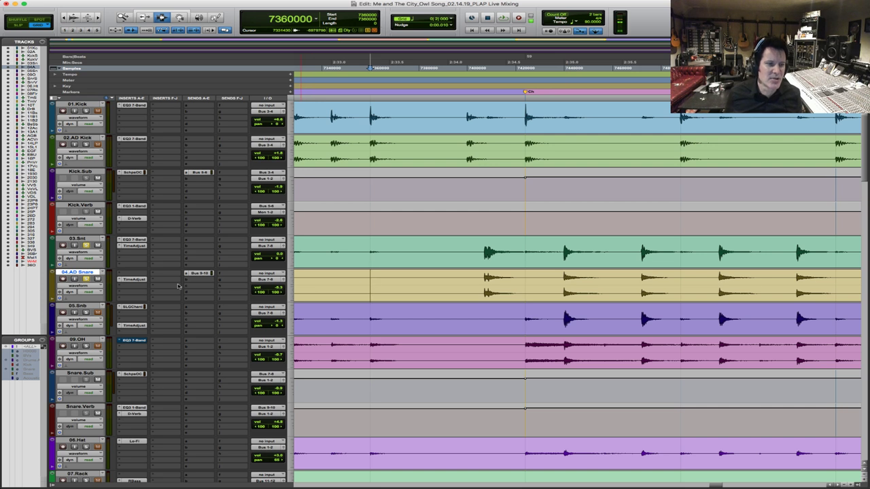
left_click(525, 285, "shift")
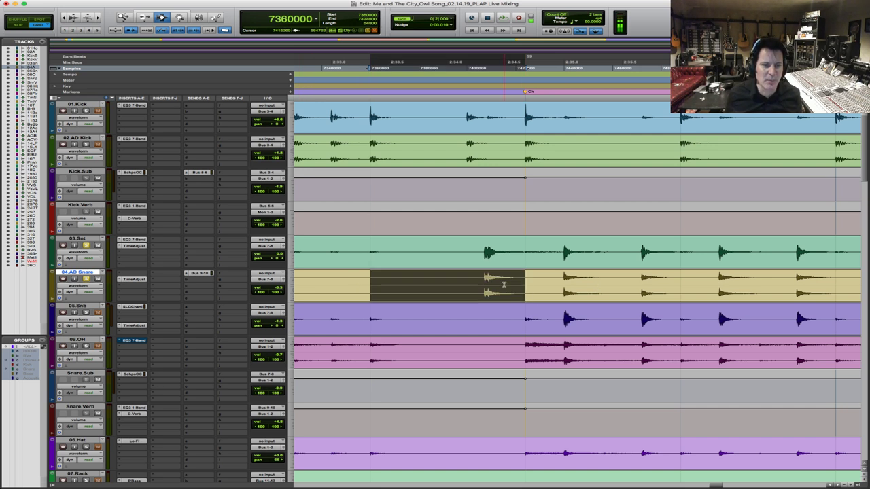
left_click(395, 280)
key("Tab")
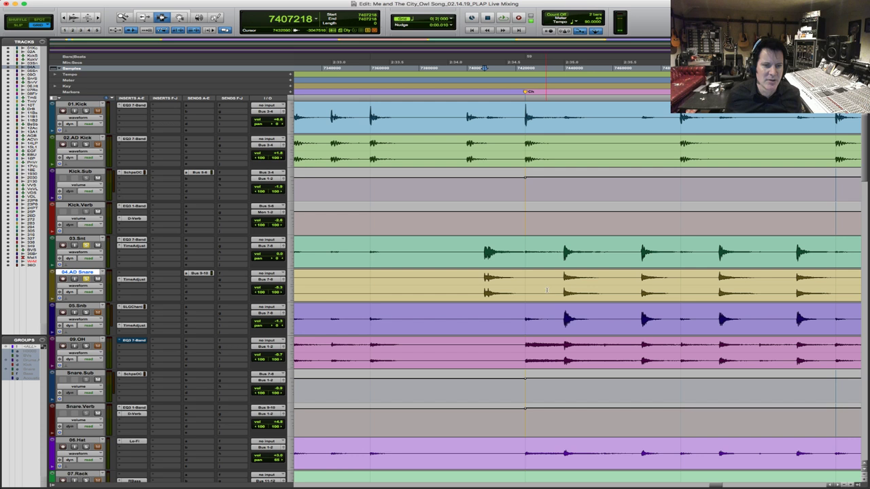
key("shift+Tab")
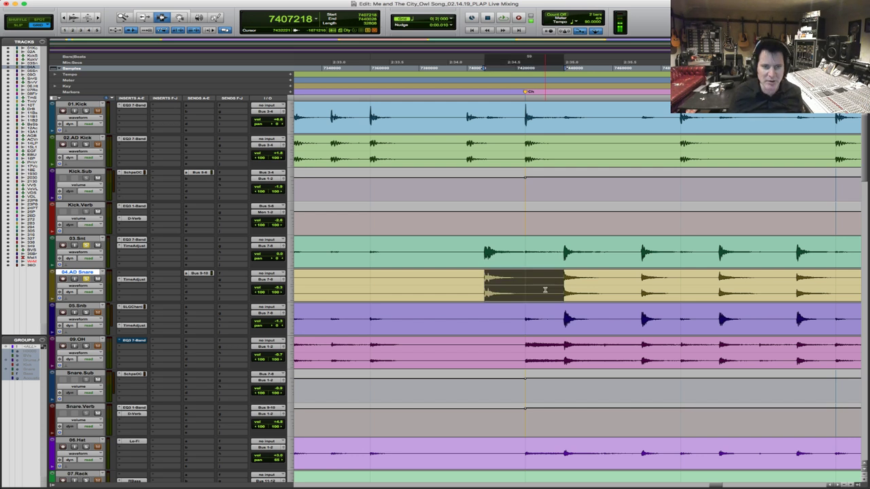
left_click(103, 287)
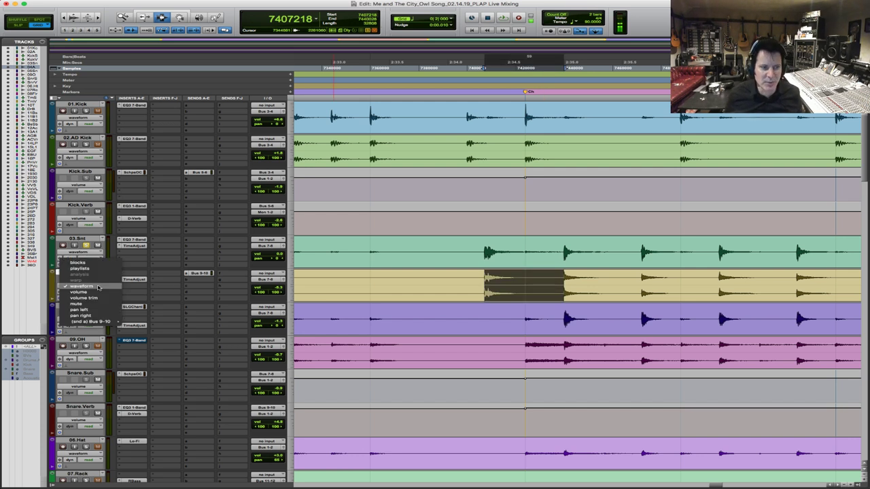
left_click(80, 303)
left_click_drag(516, 287, 517, 280)
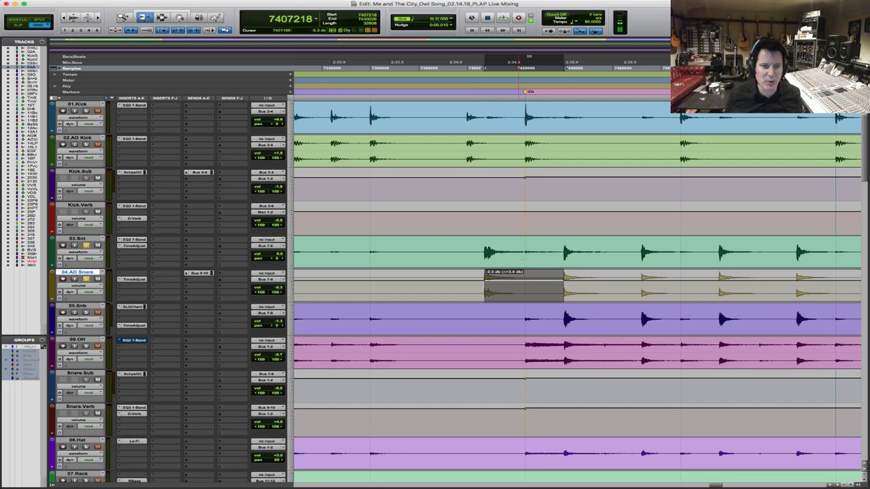
key("F6")
Unsolo the snare tracks for an audition from sample 7360000 and fine-tune the pickup's volume automation on 04.AD Snare
left_click(65, 255)
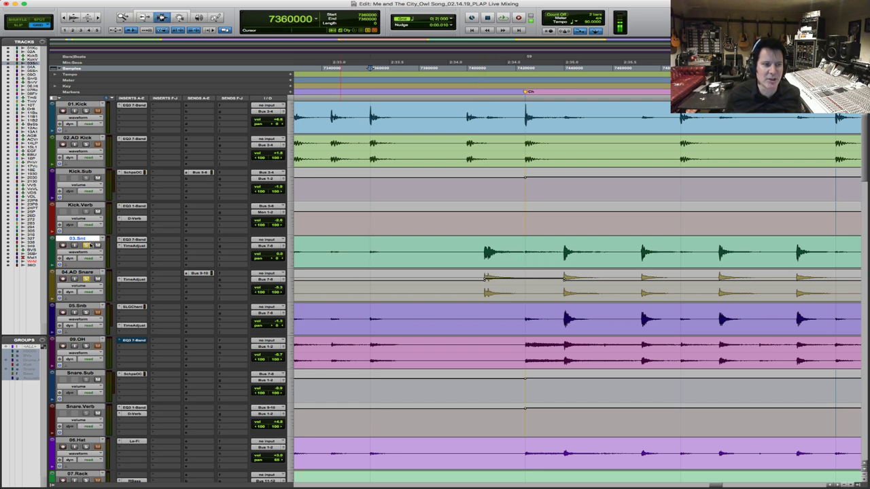
key("space")
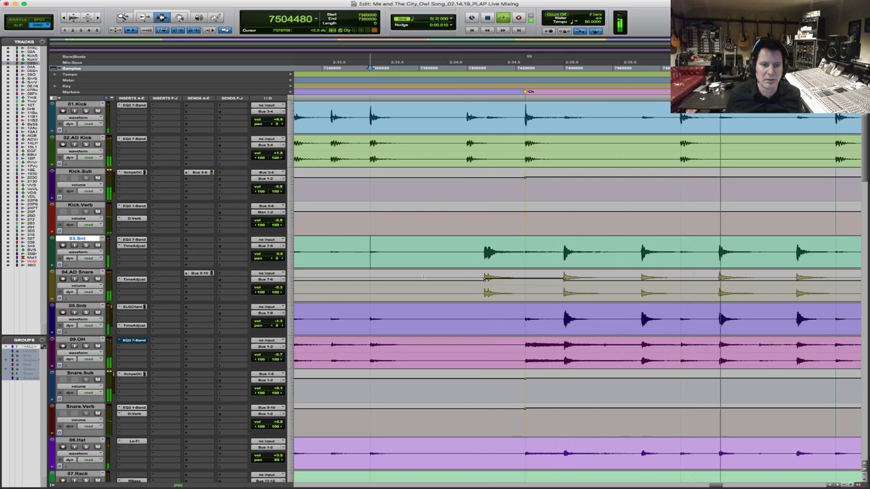
key("space")
key("F5")
left_click_drag(486, 278, 485, 275)
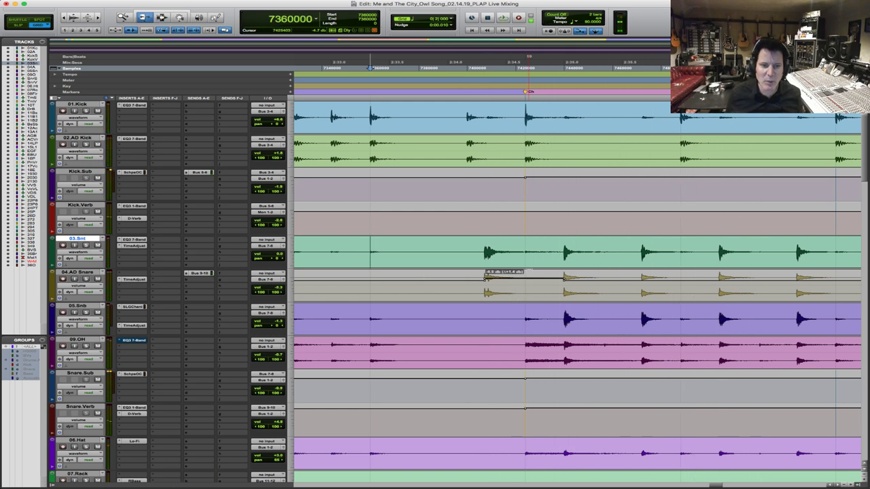
Select the snare pickup on 04.AD Snare and extend the selection across the tracks down to Snare.Verb
key("F7")
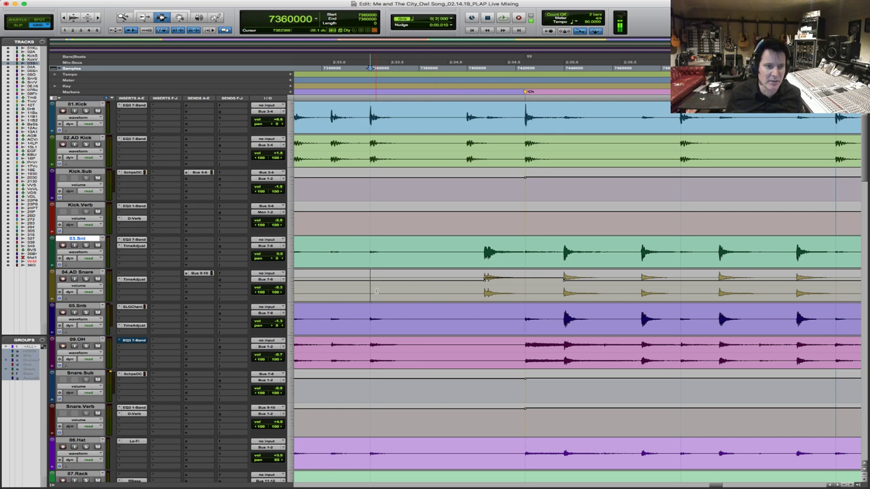
left_click(534, 297)
double_click(534, 297)
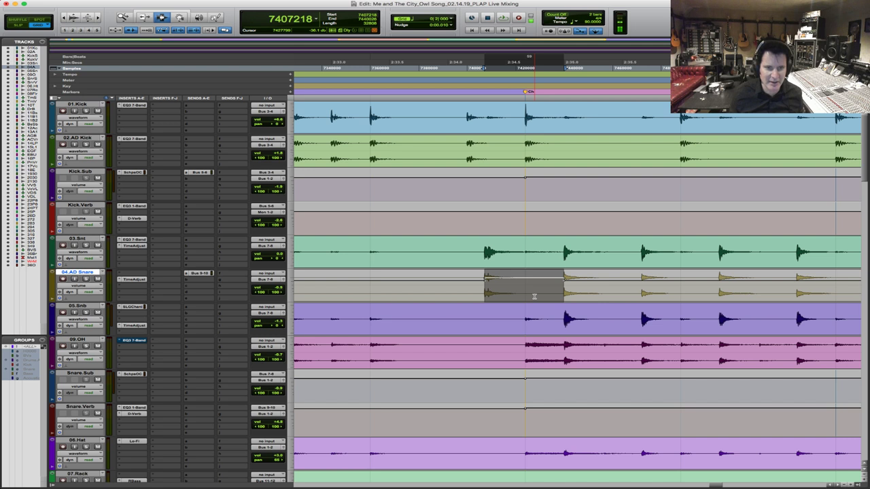
key("shift+semicolon")
key("shift+semicolon")
key("shift+semicolon")
key("shift+semicolon")
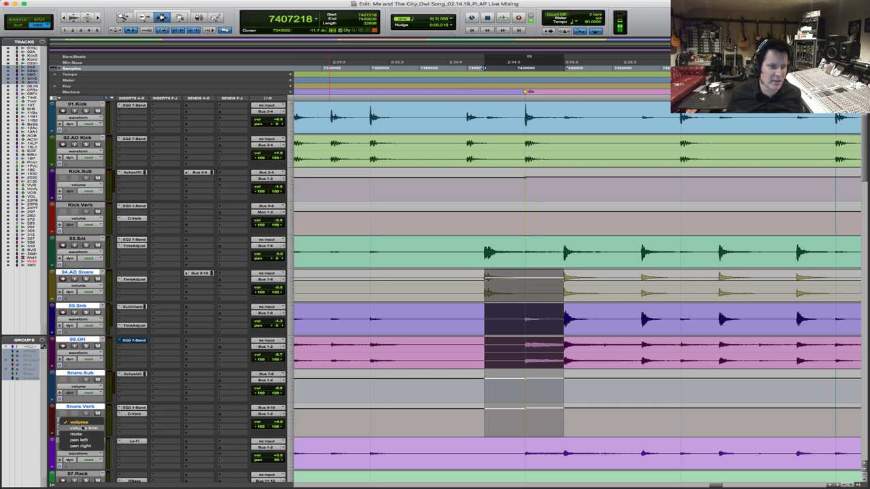
Set the grid value to 0|0|480 and locate sample 7392000 on Snare.Verb, ahead of the last chorus
left_click(471, 410)
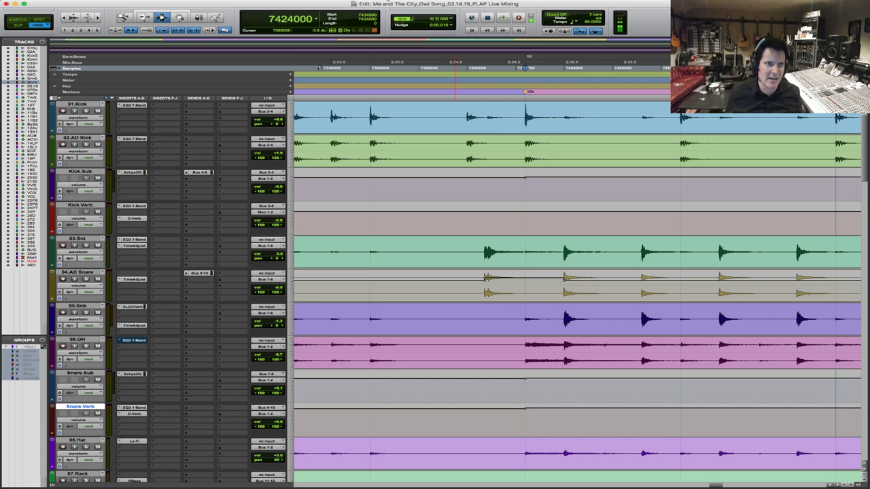
left_click(453, 18)
left_click(470, 31)
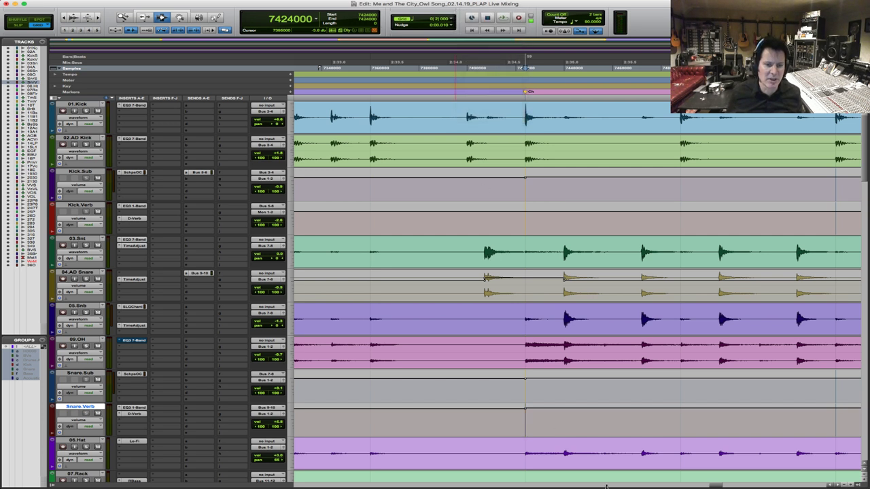
left_click_drag(525, 416, 577, 414)
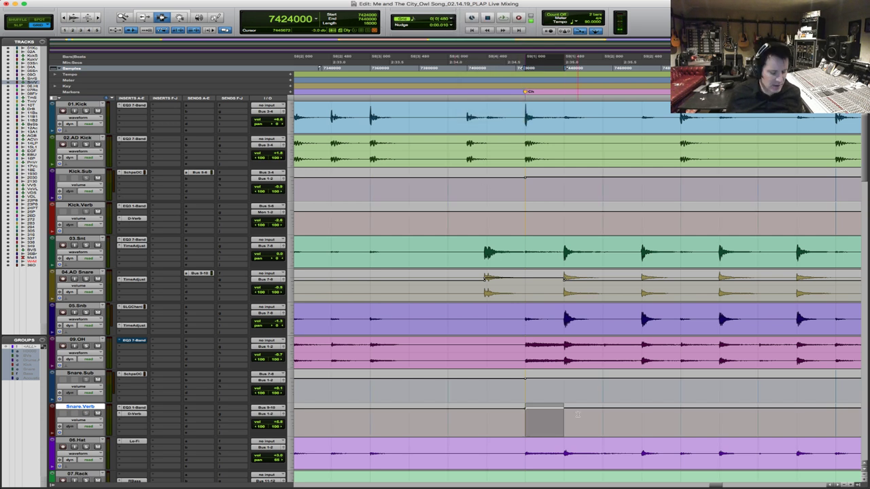
left_click_drag(490, 415, 486, 412)
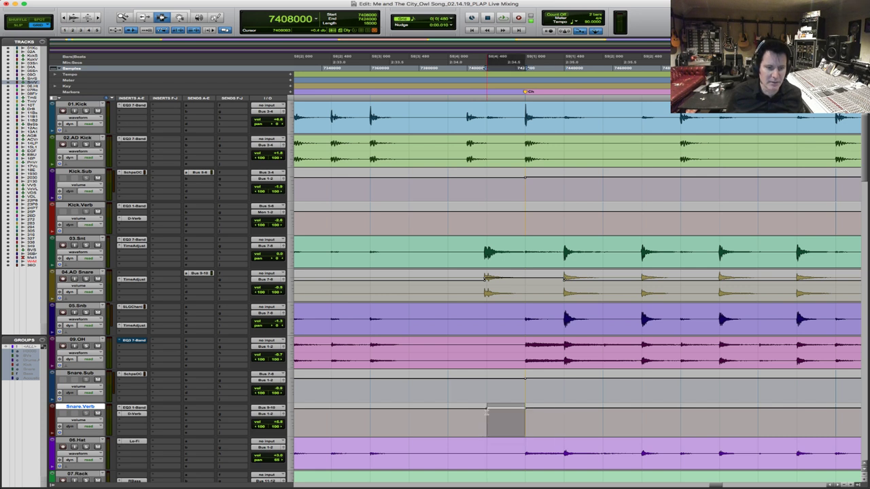
left_click(454, 418)
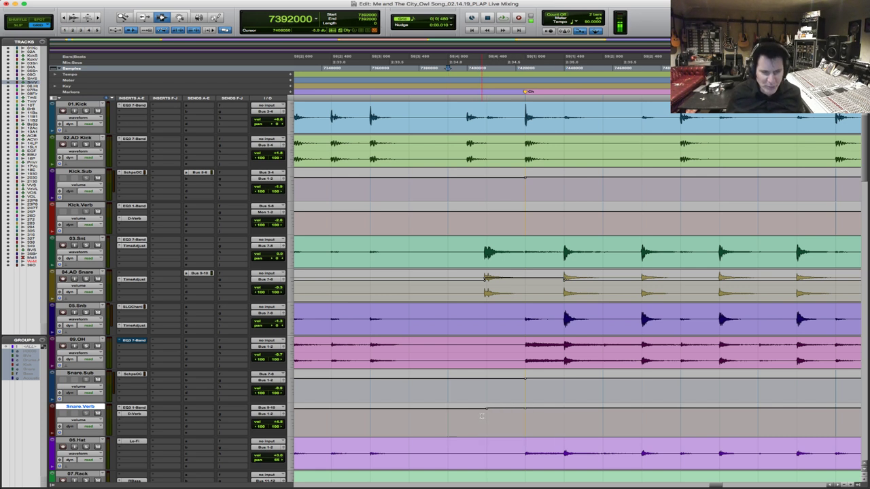
Place a volume breakpoint on Snare.Verb at sample 7392000 and switch to Slip mode for free selection around the snare pickup
left_click(484, 414, "shift")
key("F2")
left_click_drag(469, 415, 508, 413)
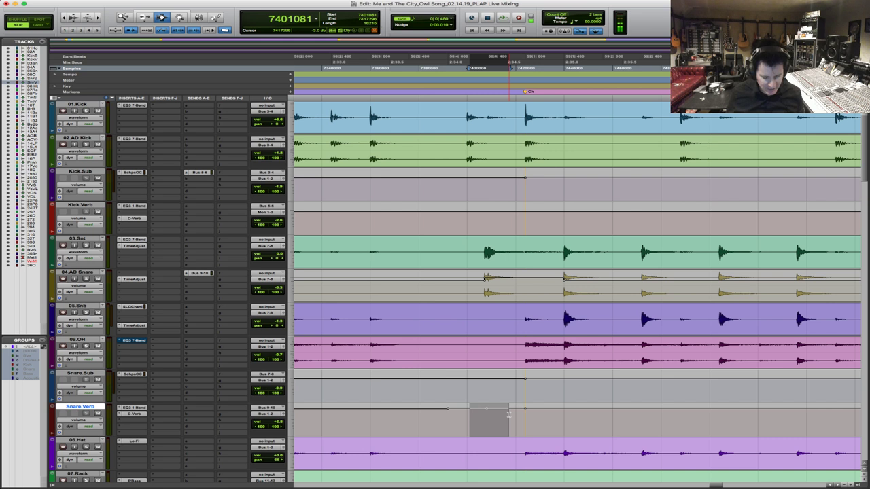
left_click(470, 418)
Audition the transition into the last chorus from sample 7374178
left_click(404, 354)
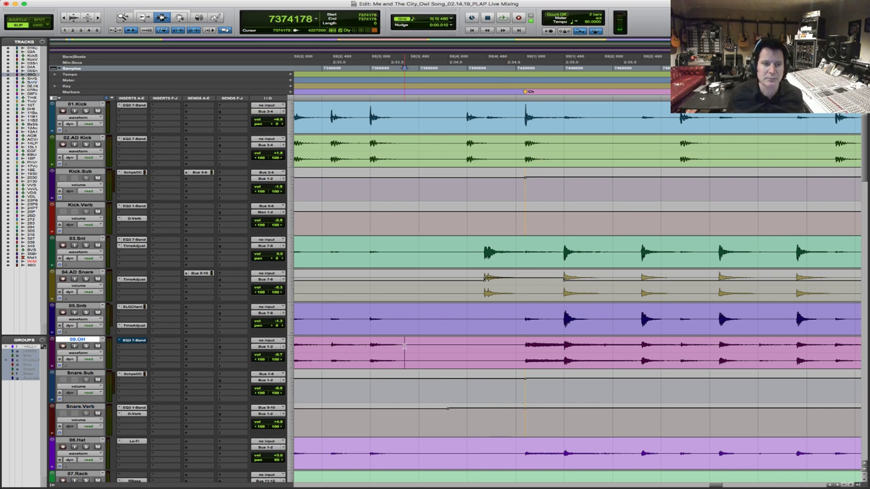
key("space")
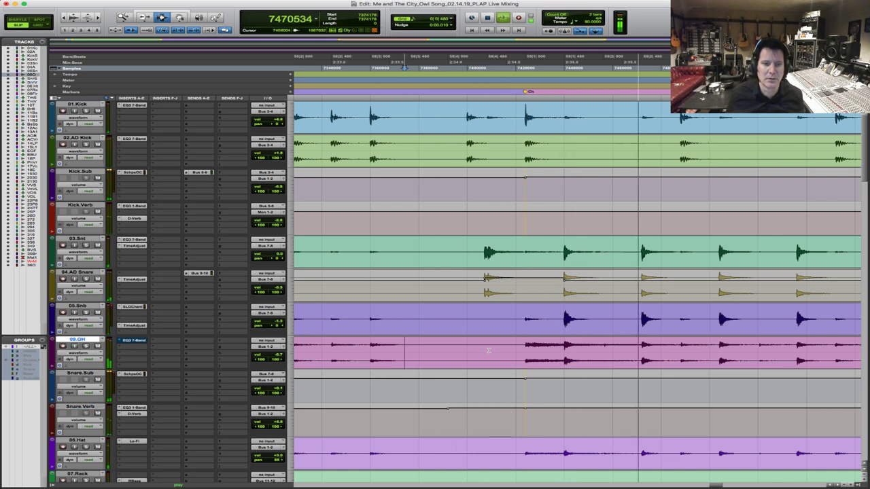
key("space")
Raise the Snare.Verb volume automation over the snare pickup, from about sample 7406816 to the start of the last chorus
key("F5")
left_click_drag(430, 406, 660, 382)
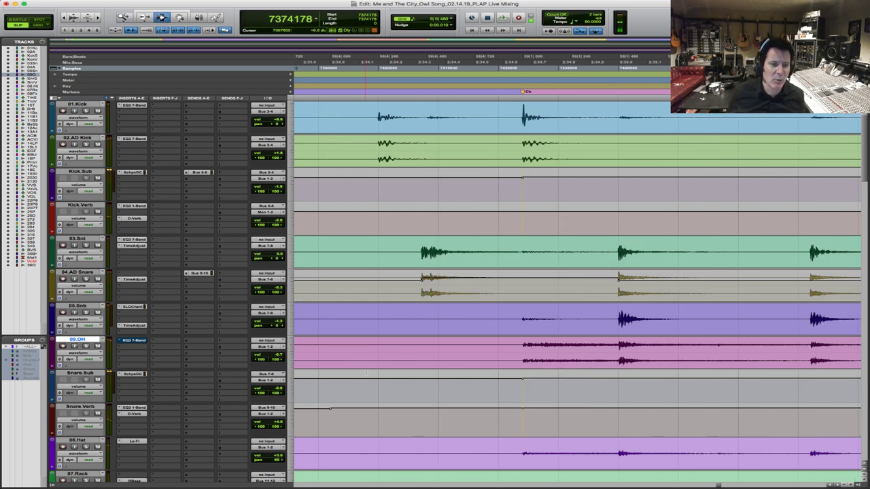
left_click(415, 309)
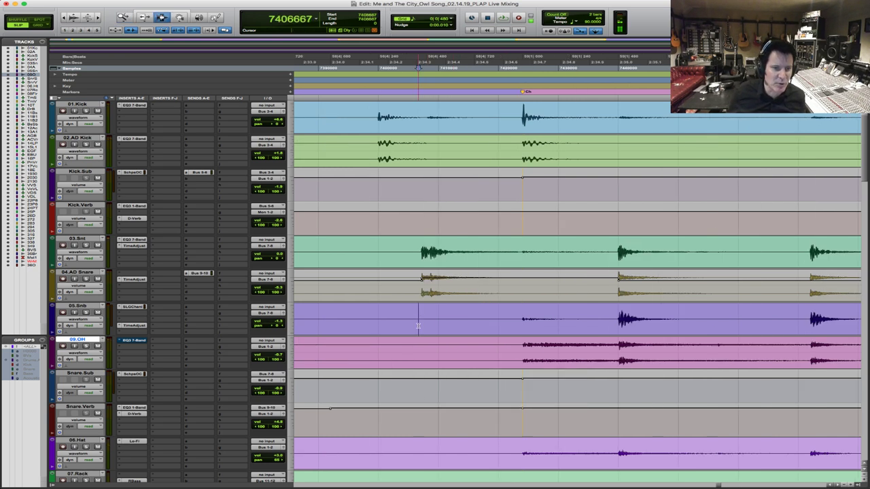
left_click(420, 408, "shift")
left_click(417, 411)
left_click_drag(417, 411, 520, 412)
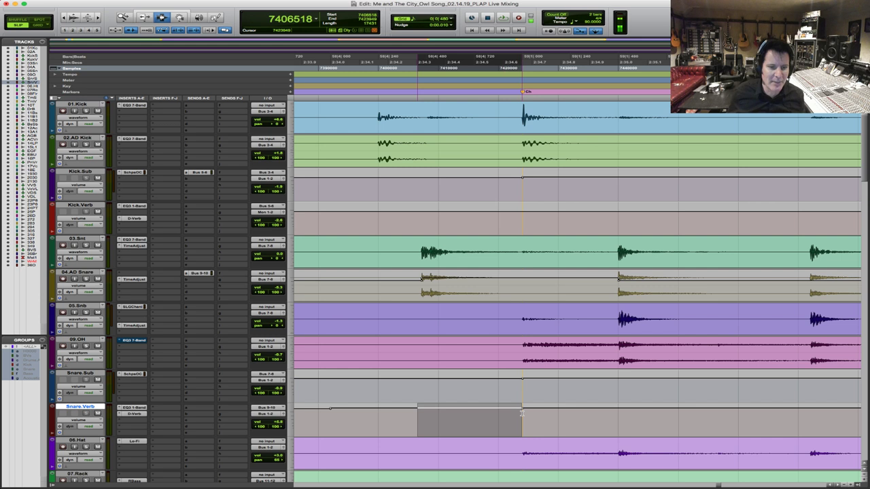
left_click(417, 411)
key("F8")
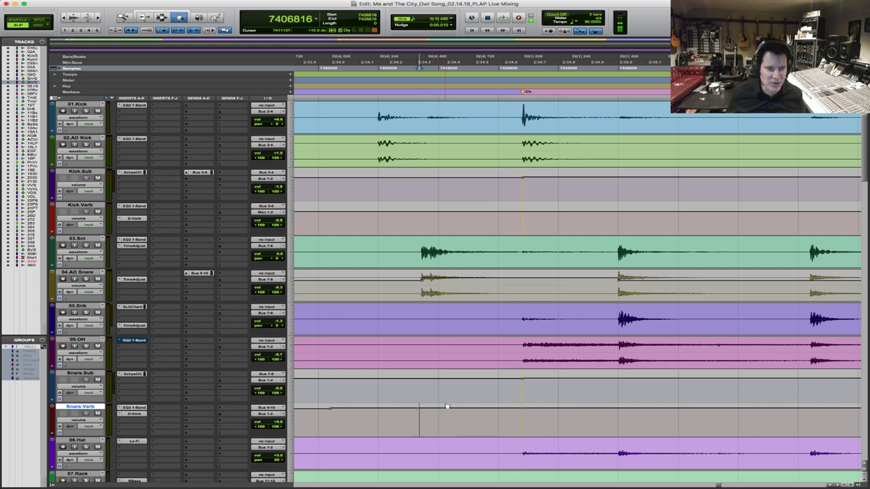
key("F6")
left_click_drag(445, 407, 515, 392)
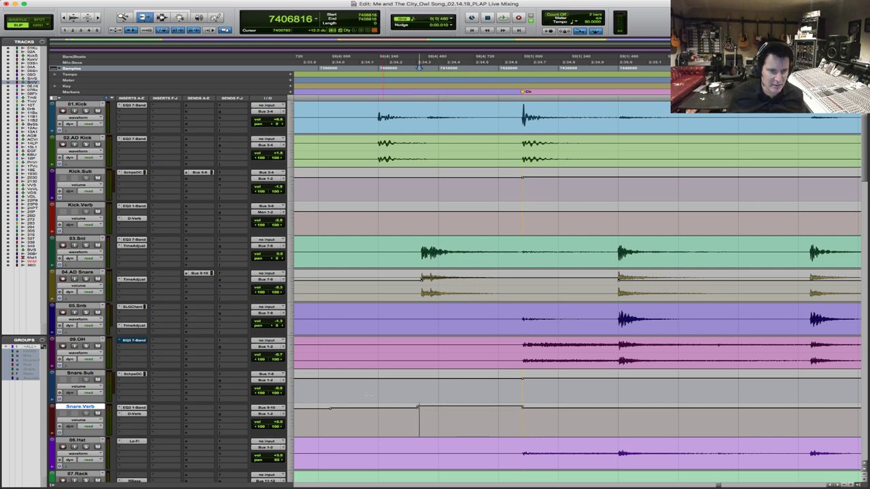
Audition the boosted snare pickup and reverb in context from sample 7303202 into the last chorus
key("super+bracketleft")
key("super+bracketleft")
key("F7")
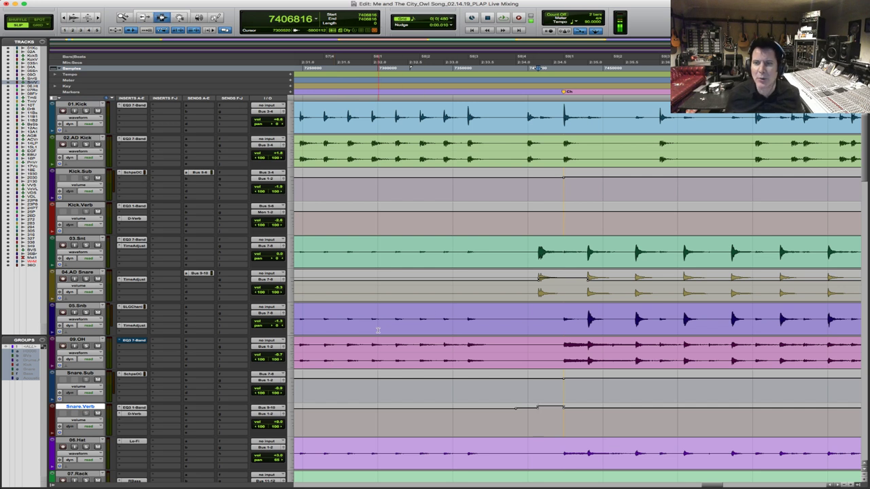
left_click(382, 261)
key("space")
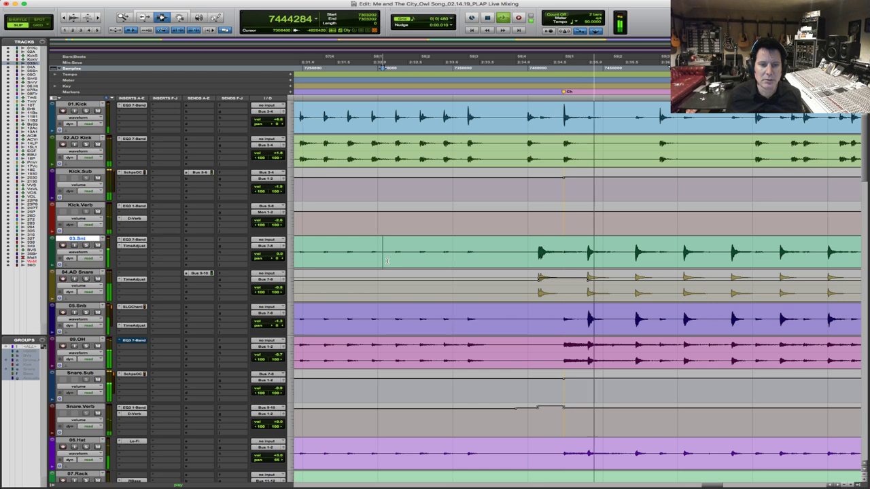
key("space")
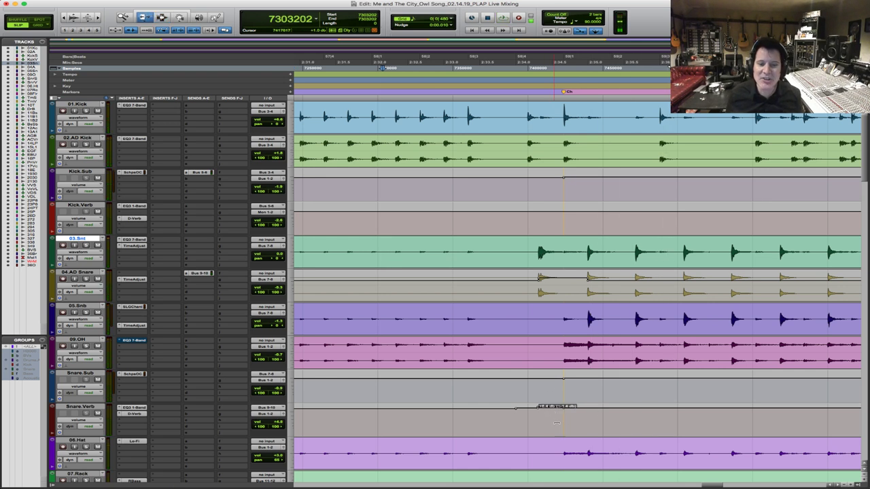
Audition the snare pickup from sample 7291582 into the last chorus, widening the timeline to see the whole transition
left_click(365, 223)
key("space")
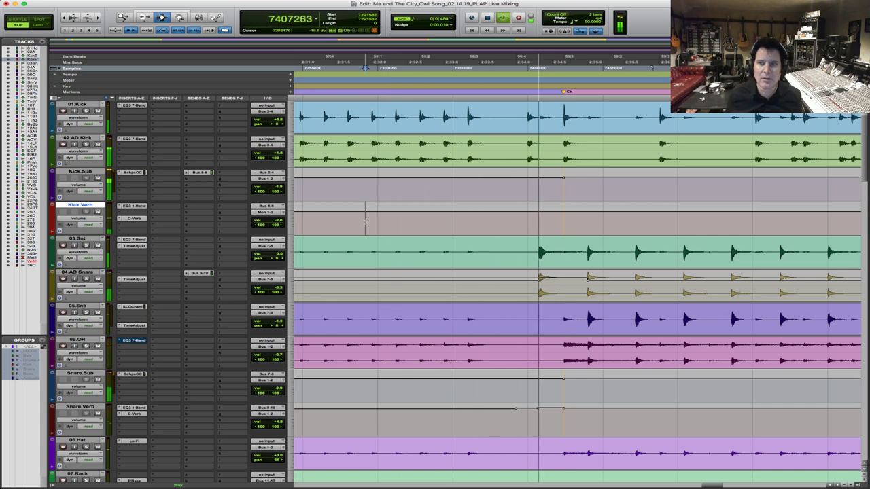
key("r")
key("r")
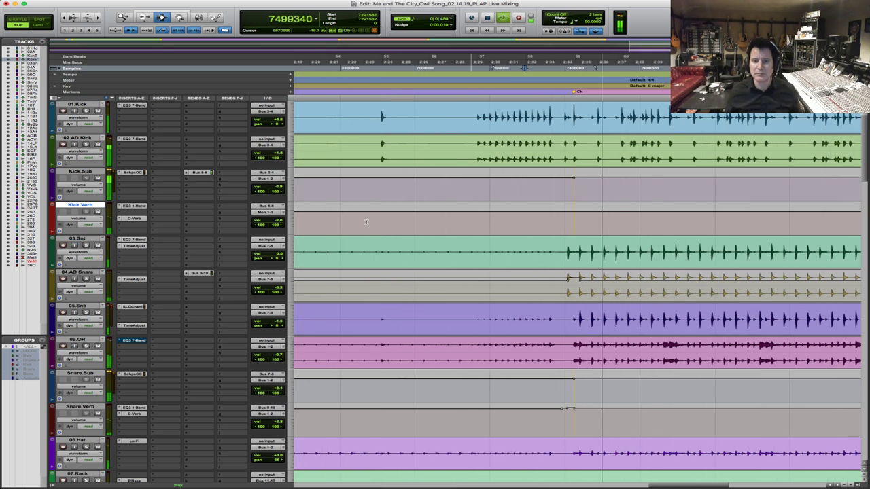
key("r")
key("space")
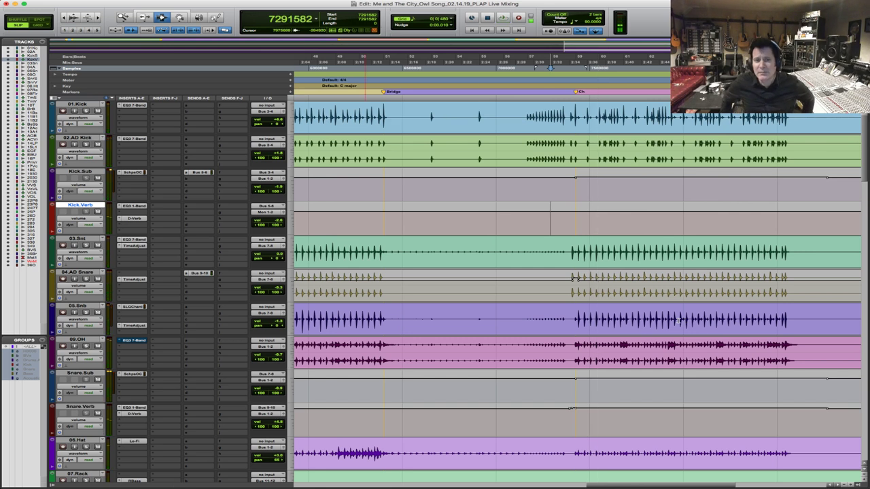
Trim the 04.AD Snare volume automation slightly lower over the snare pickup before the last chorus
key("F6")
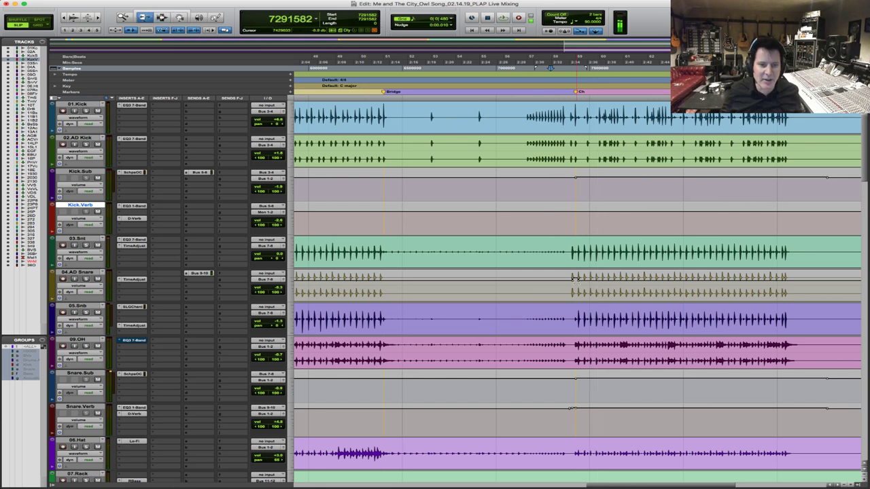
left_click_drag(574, 277, 574, 278)
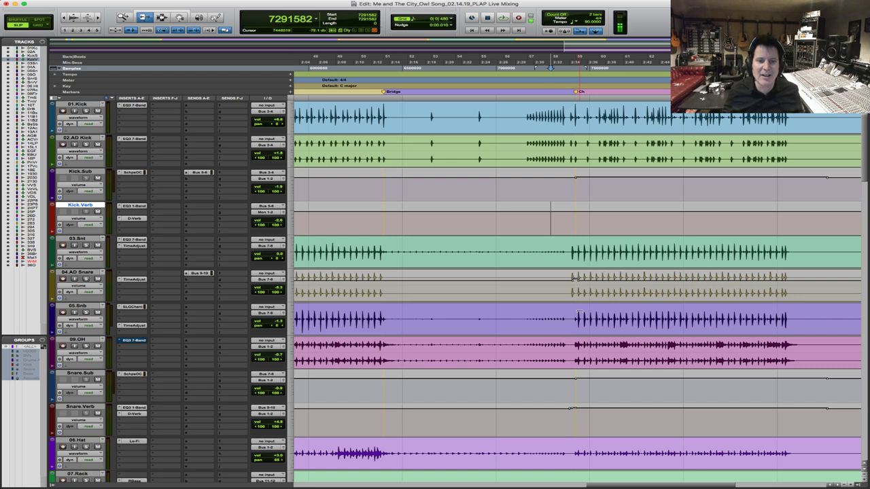
key("F7")
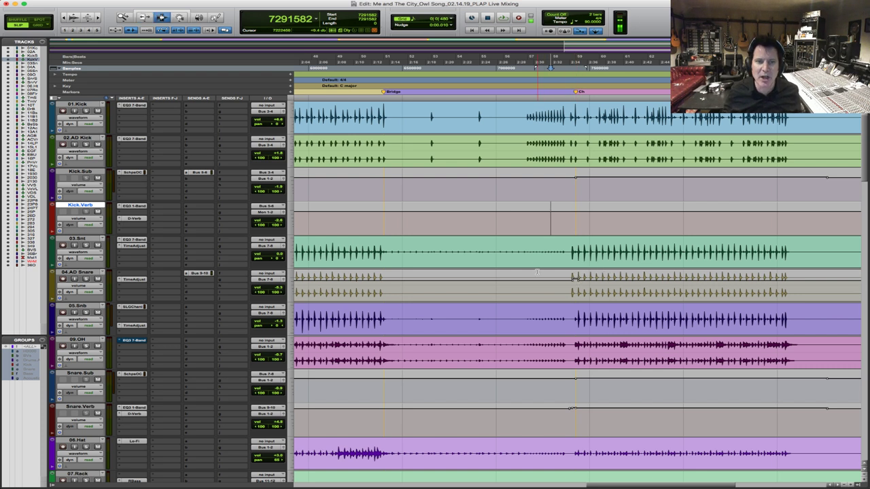
Audition the adjusted AD snare pickup from sample 7220072 into the last chorus
left_click(536, 272)
key("super+bracketright")
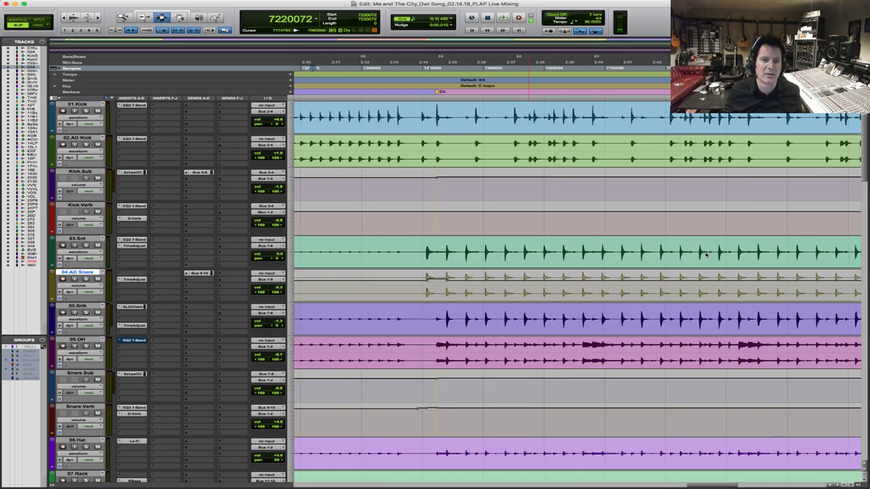
key("space")
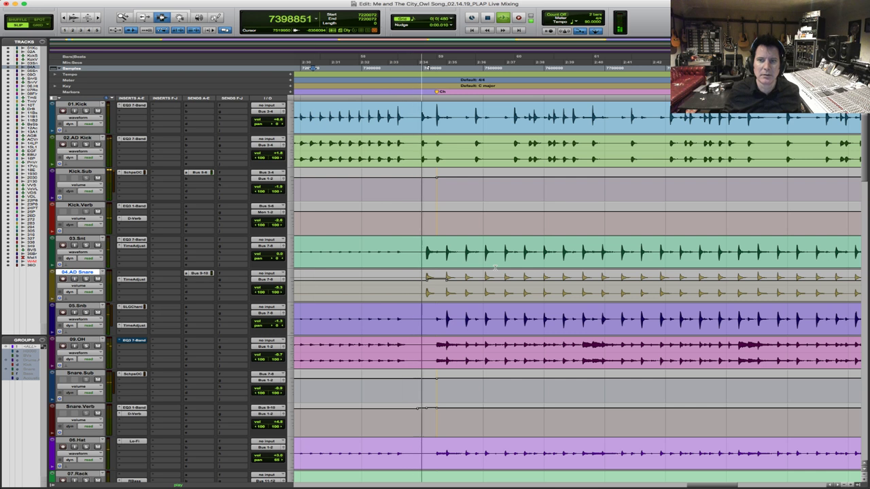
Show volume automation on 03.Snt and raise it over the pickup hit, from sample 7406726 to 7423384
key("F5")
left_click(389, 253)
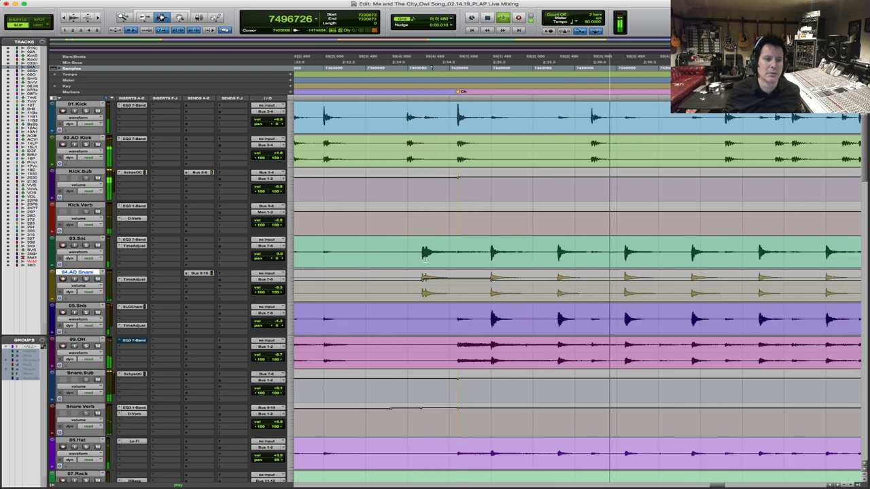
left_click_drag(421, 253, 456, 253)
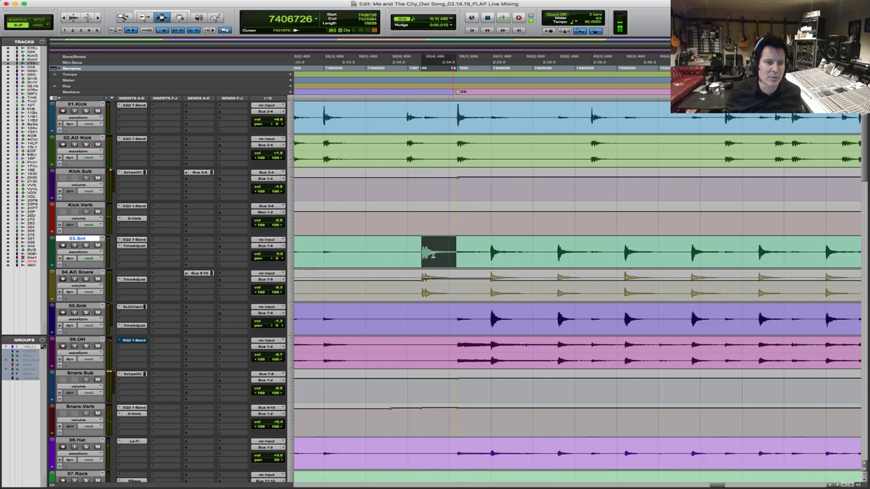
left_click(96, 252)
left_click(82, 261)
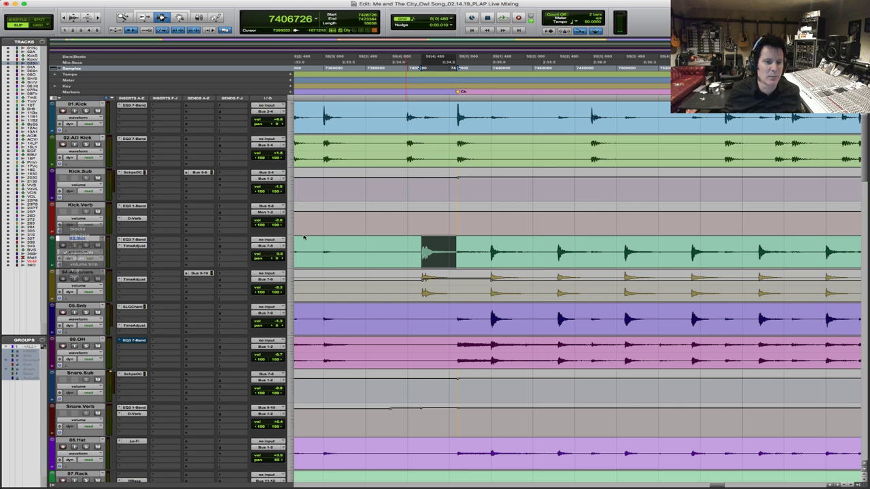
key("F6")
mouse_move(435, 244)
left_mouse_down()
mouse_move(441, 239)
mouse_move(439, 251)
left_mouse_up()
key("F7")
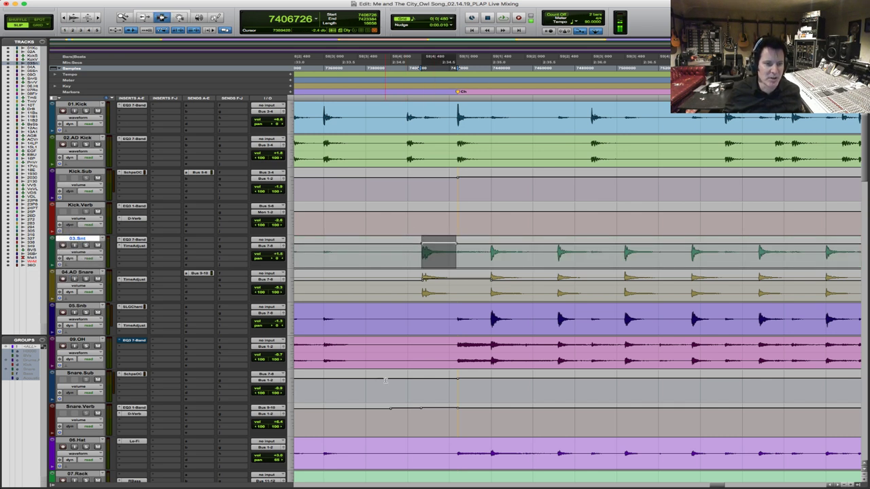
Raise the Snare.Sub volume automation slightly over the snare pickup, up to the start of the last chorus
key("super+bracketright")
key("F8")
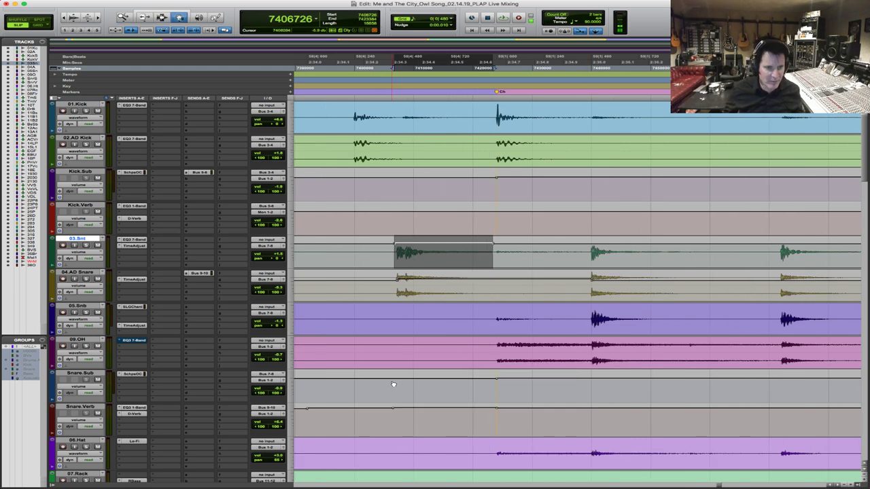
key("F6")
left_click_drag(397, 380, 396, 378)
key("r")
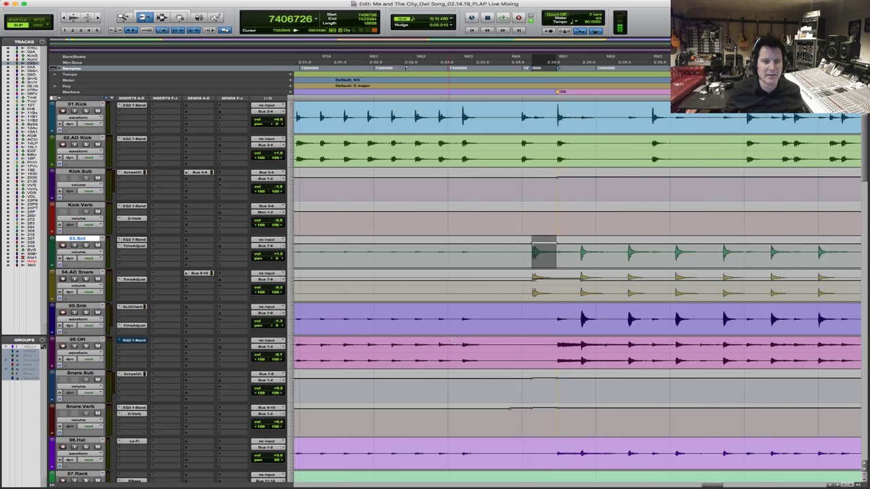
Audition the boosted snare pickup from sample 7263487 on into the last chorus
key("F7")
left_click(320, 288)
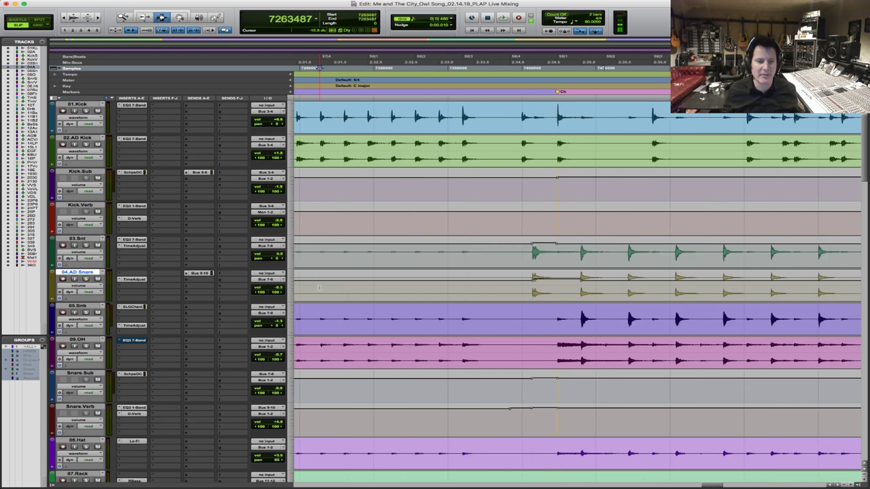
key("space")
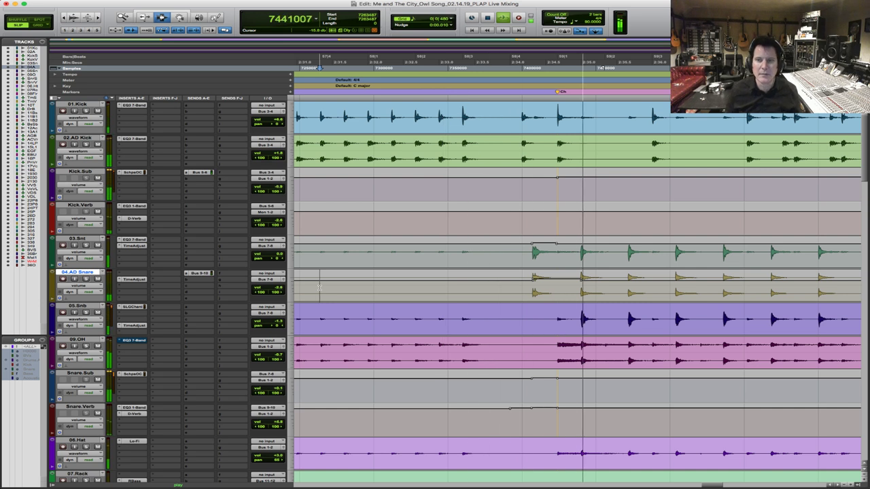
key("r")
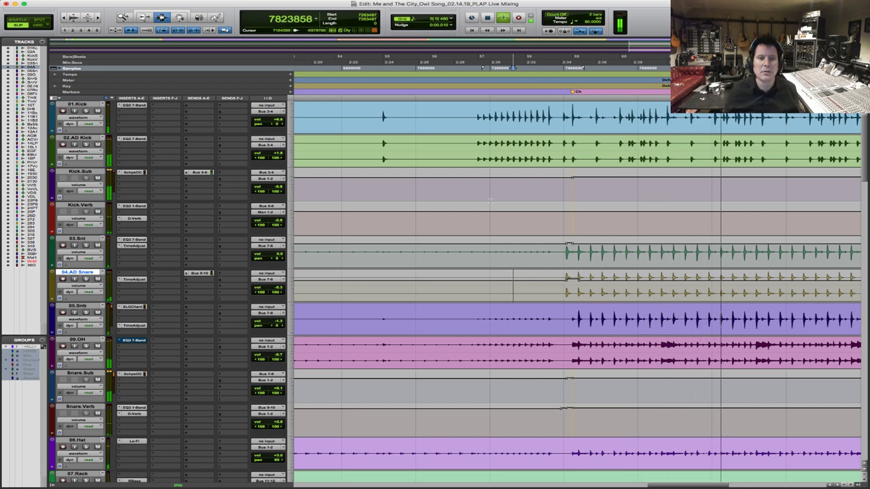
left_click(478, 144)
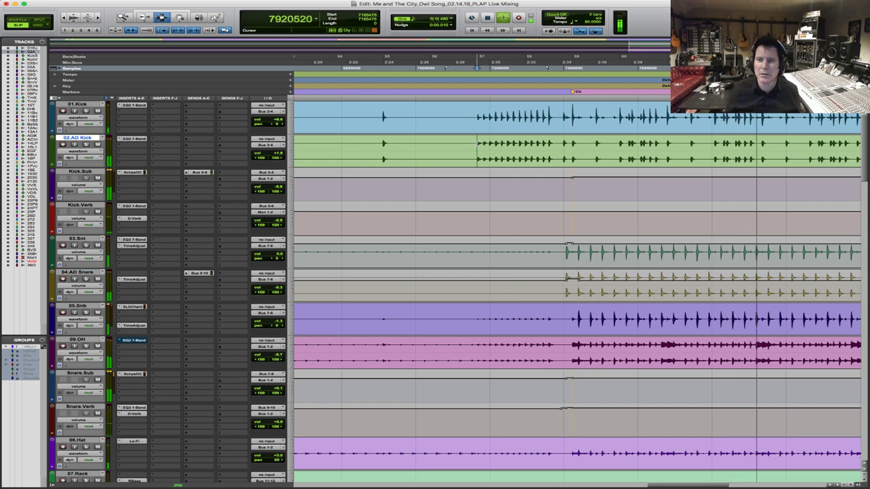
key("space")
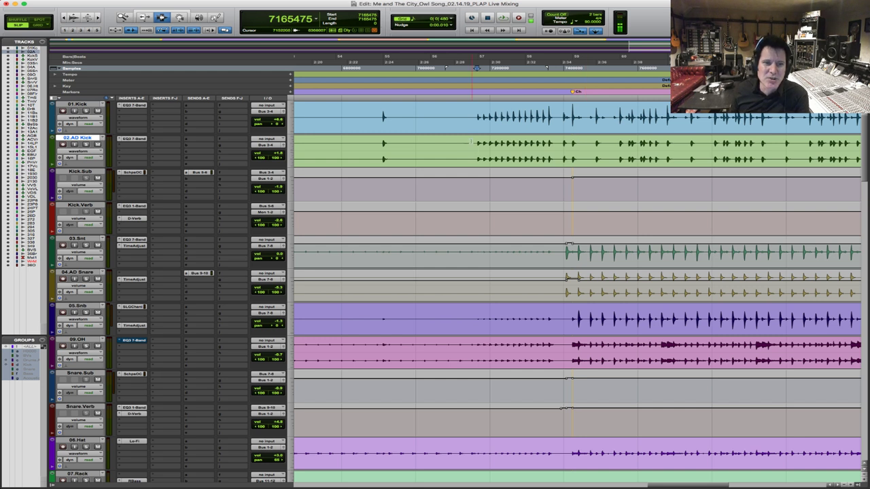
left_click(478, 147)
left_click_drag(453, 145, 477, 151)
left_click(479, 153)
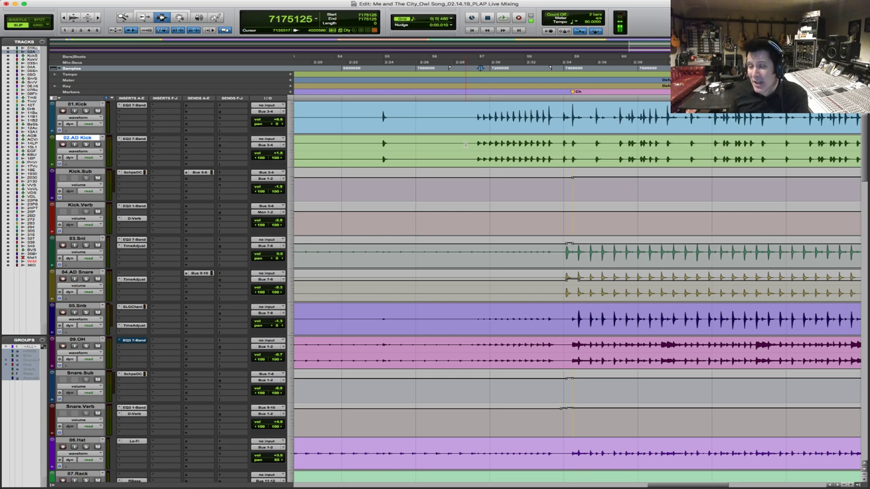
left_click(466, 146)
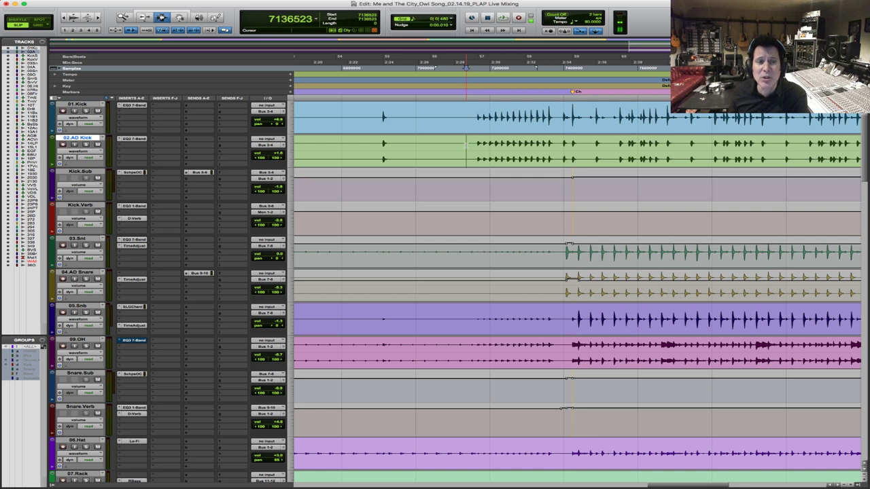
left_click_drag(462, 146, 475, 146)
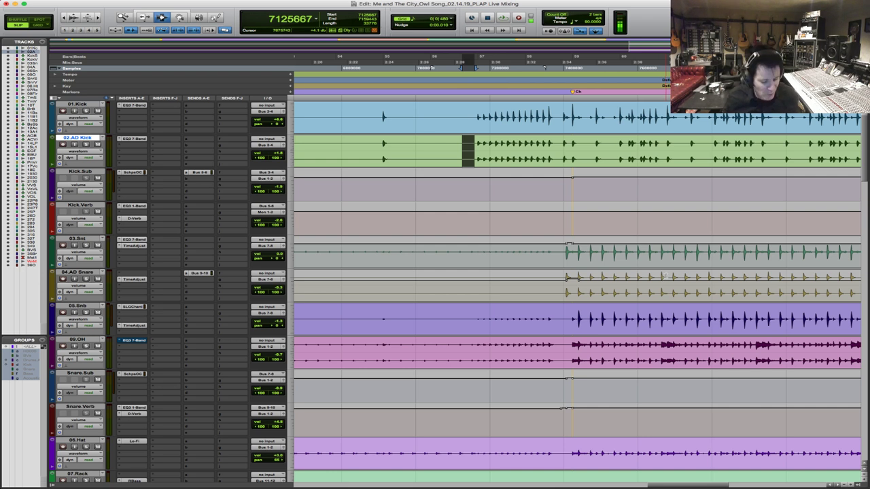
Audition the kick build at the end of the bridge from sample 7067671
key("alt+a")
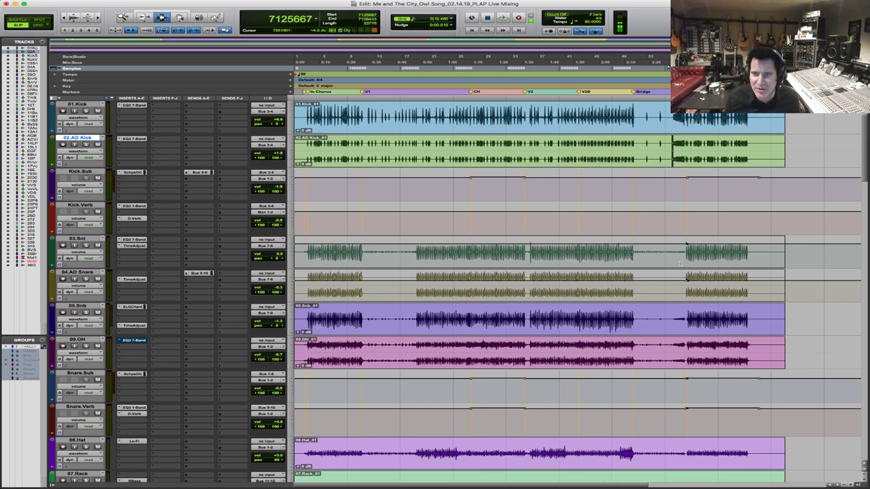
key("F5")
left_click_drag(607, 237, 786, 267)
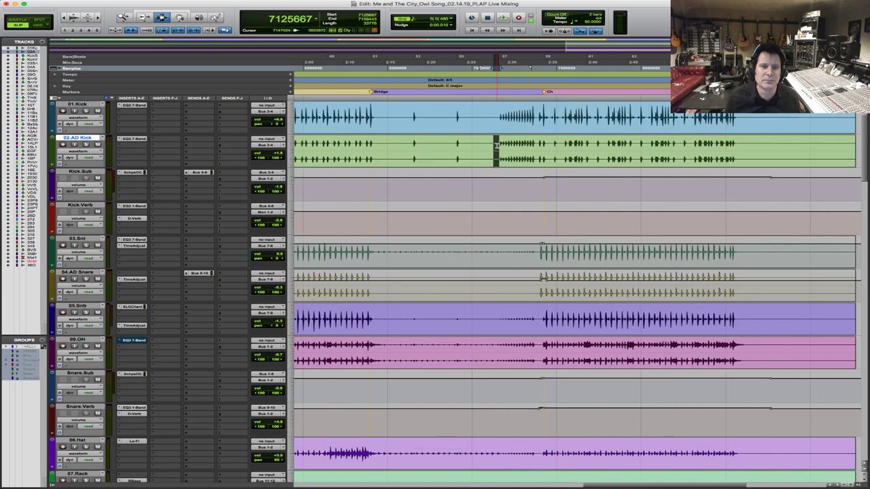
left_click(497, 146)
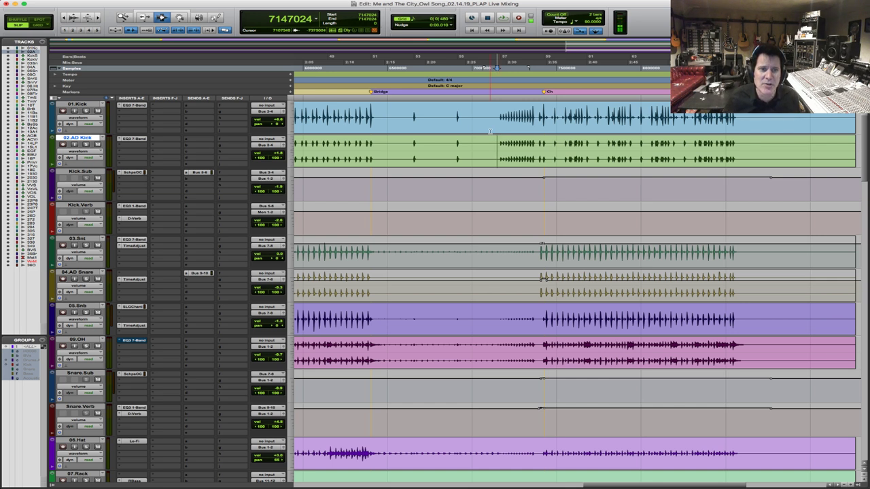
left_click(485, 146)
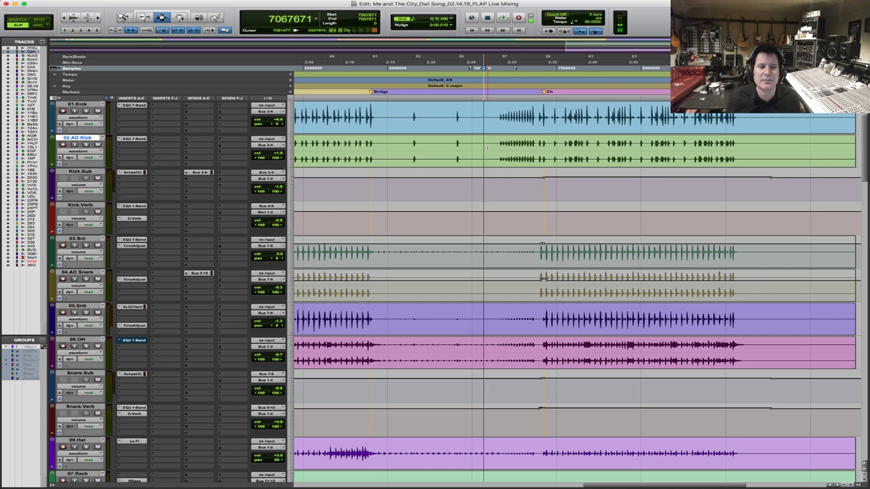
key("space")
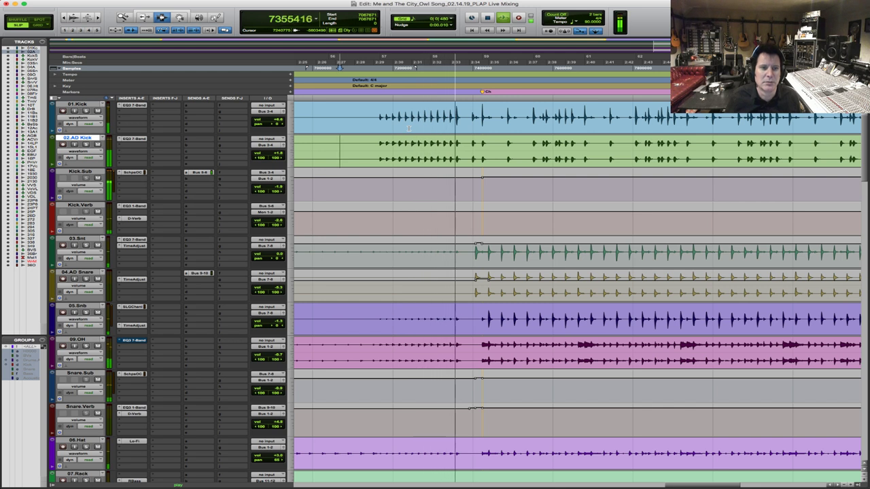
key("space")
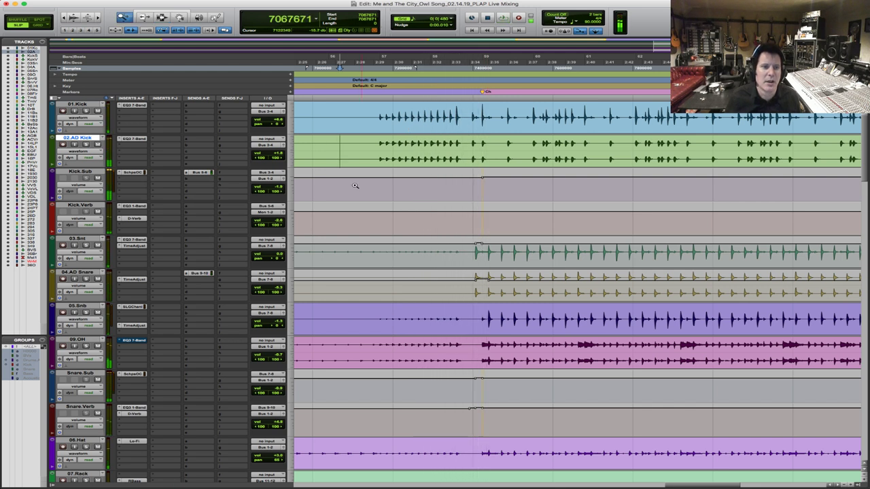
In Grid mode, lower the Kick.Sub volume automation across the kick build, from sample 7168000 to the last chorus marker
left_click_drag(356, 187, 576, 187)
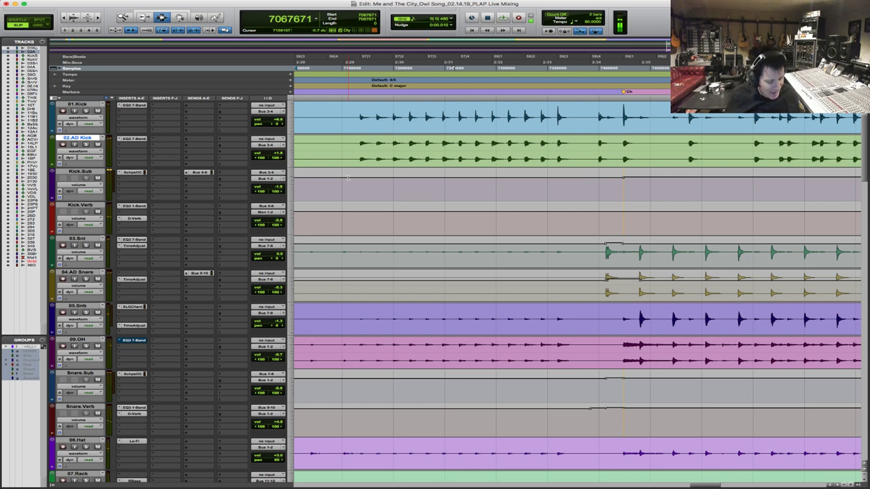
key("super+bracketleft")
key("F5")
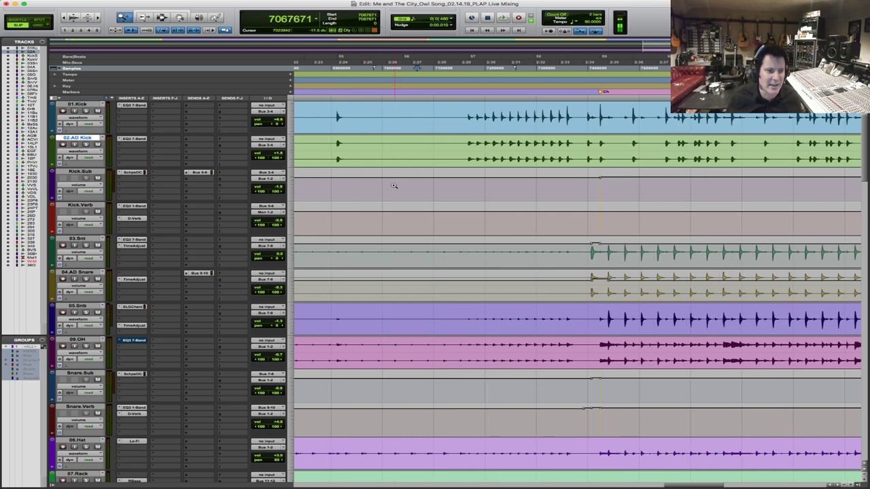
left_click_drag(395, 188, 779, 190)
left_click(392, 188)
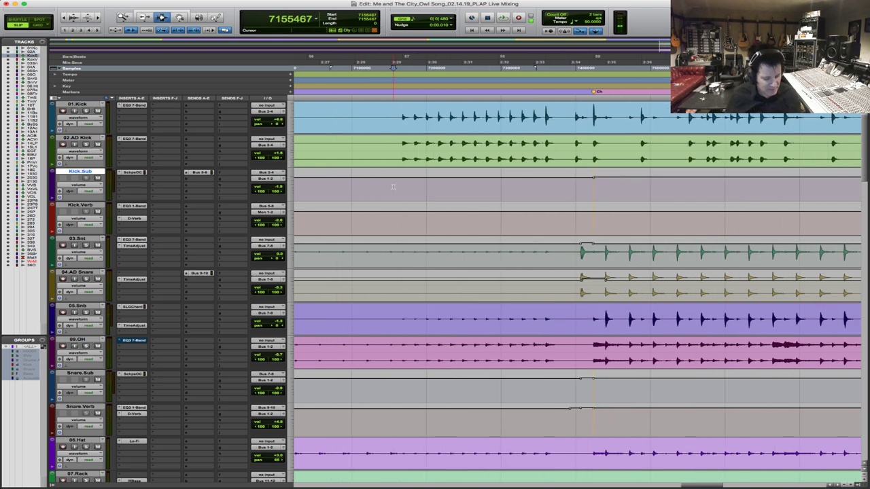
left_click_drag(400, 184, 582, 185)
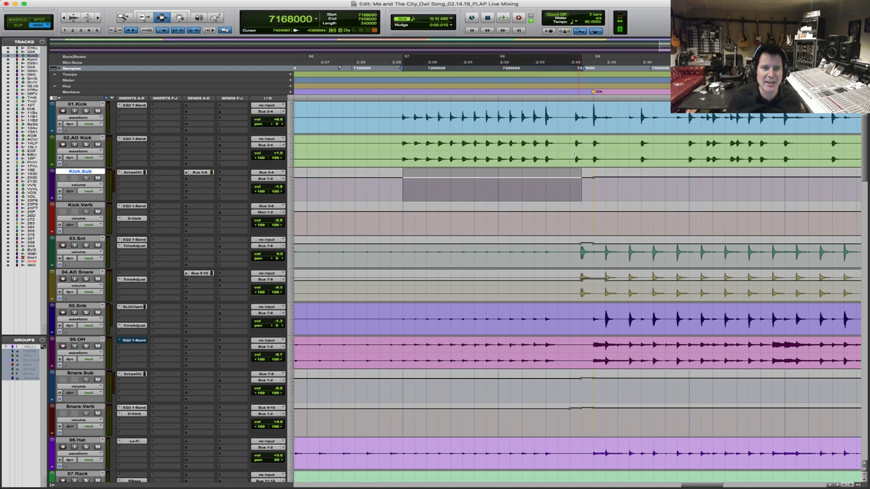
left_click(574, 155)
key("F8")
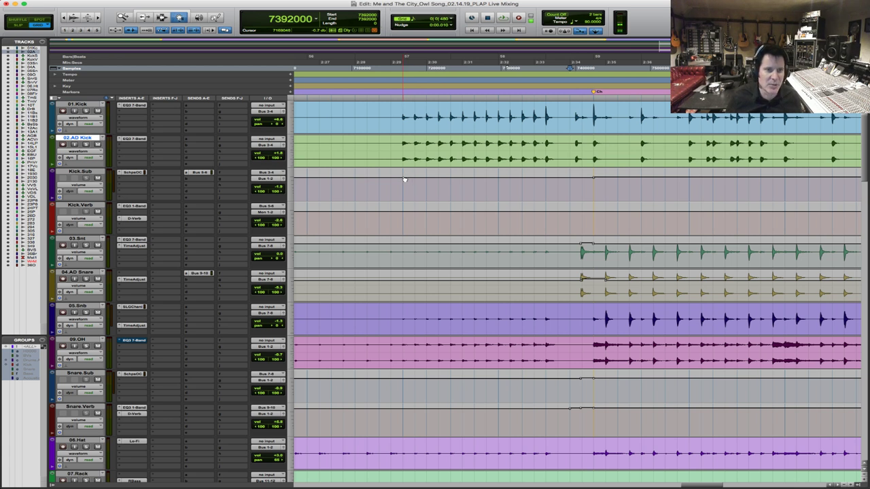
key("F6")
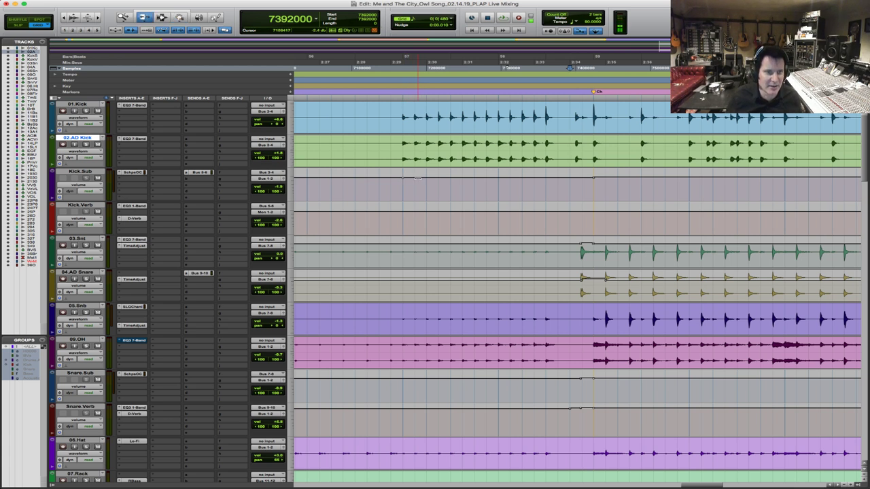
left_click_drag(417, 178, 456, 183)
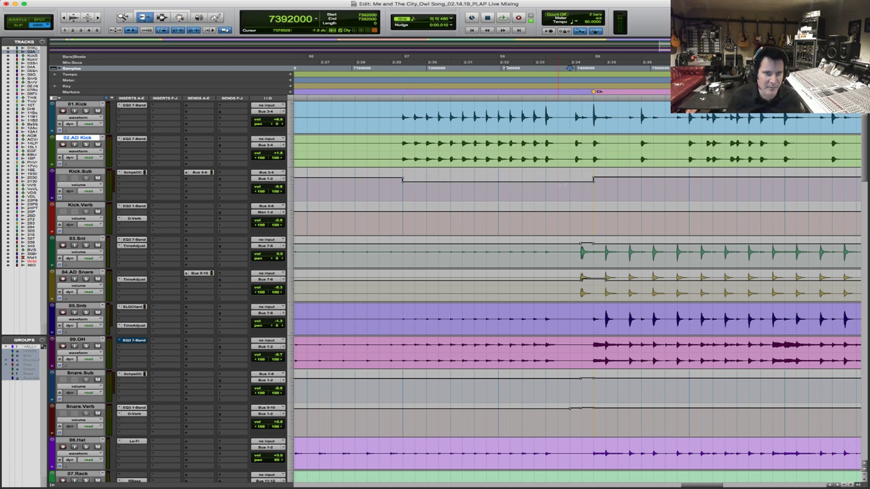
Shape the Kick.Sub volume automation into a rising ramp across the kick build, removing the low breakpoint at the last chorus marker
key("F8")
left_click_drag(545, 180, 545, 175)
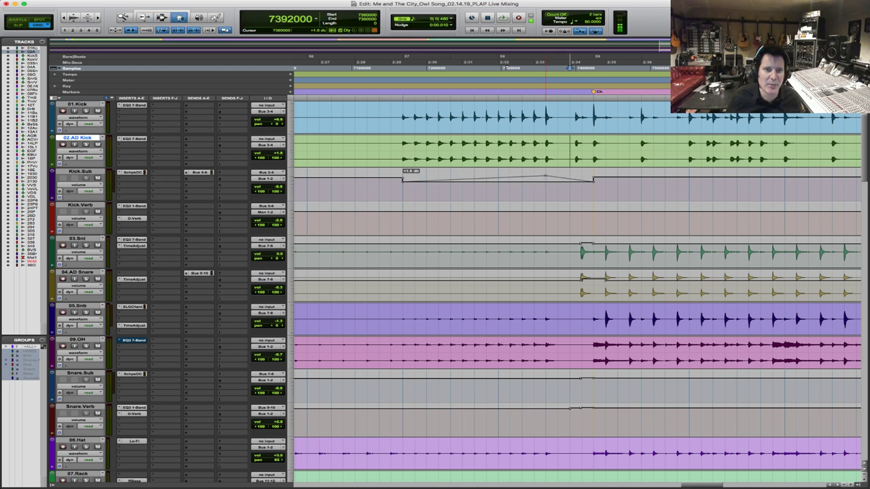
left_click(571, 178)
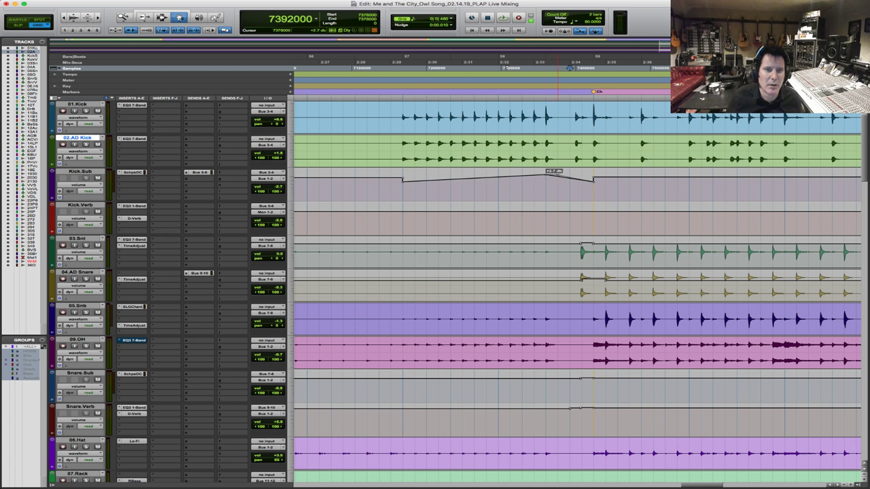
left_click_drag(574, 179, 581, 176)
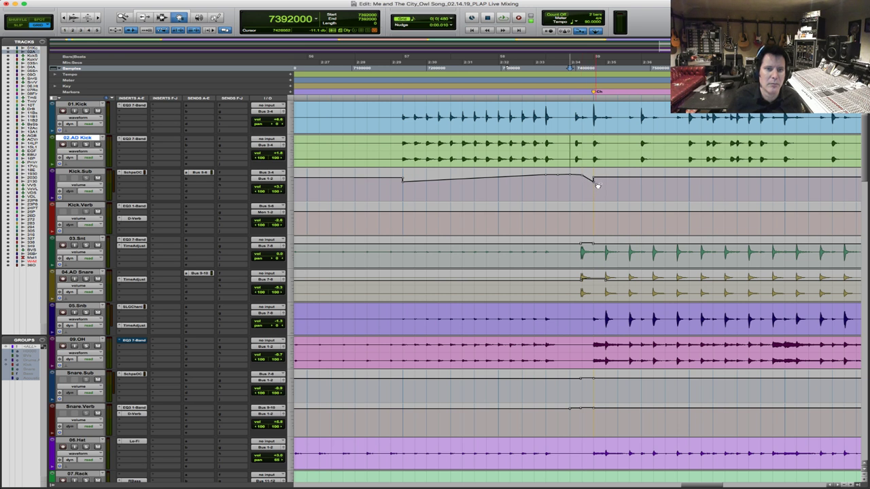
left_click(596, 184, "alt")
Audition the kick build with its rising Kick.Sub ramp from sample 7104000 into the last chorus
key("F7")
left_click(359, 185)
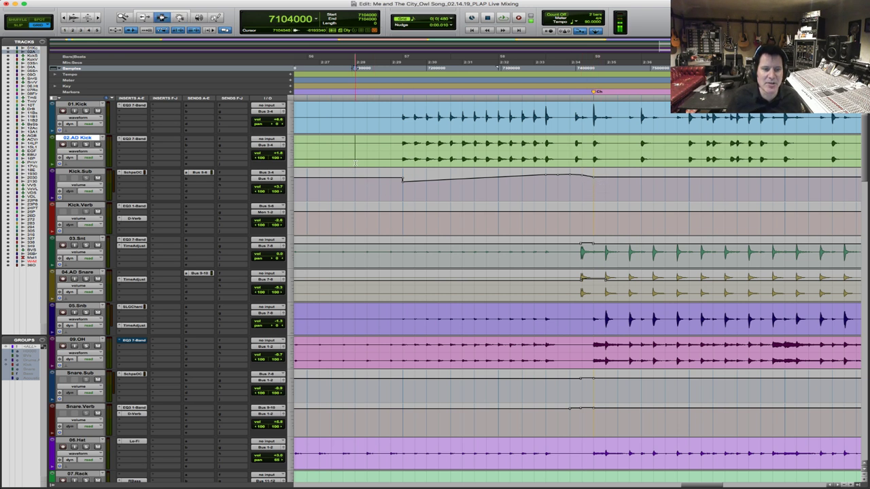
key("space")
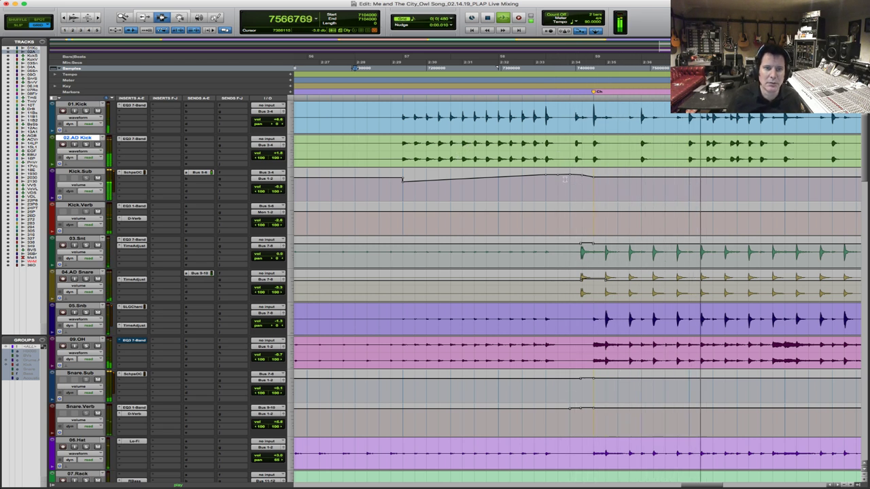
key("space")
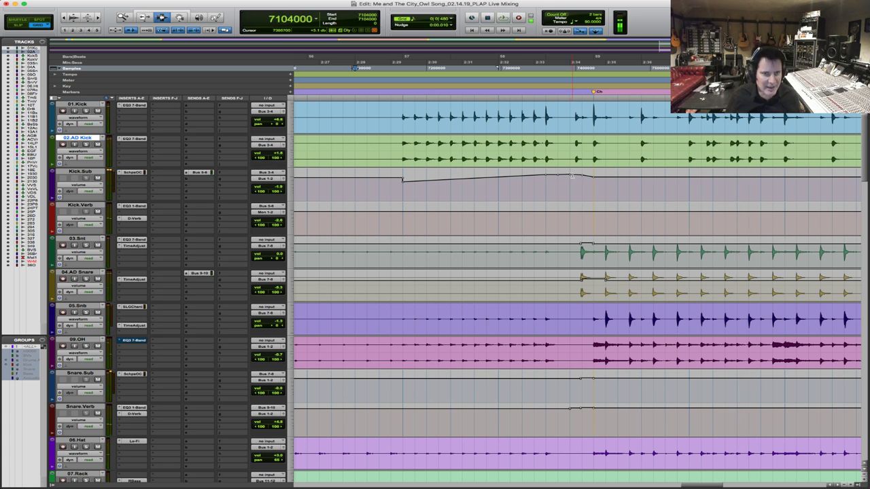
Fine-tune the Kick.Sub ramp's peak breakpoint at about sample 7392000 and audition the build from sample 7088000
left_click(571, 176)
mouse_move(570, 174)
left_mouse_down()
mouse_move(581, 181)
mouse_move(575, 174)
left_mouse_up()
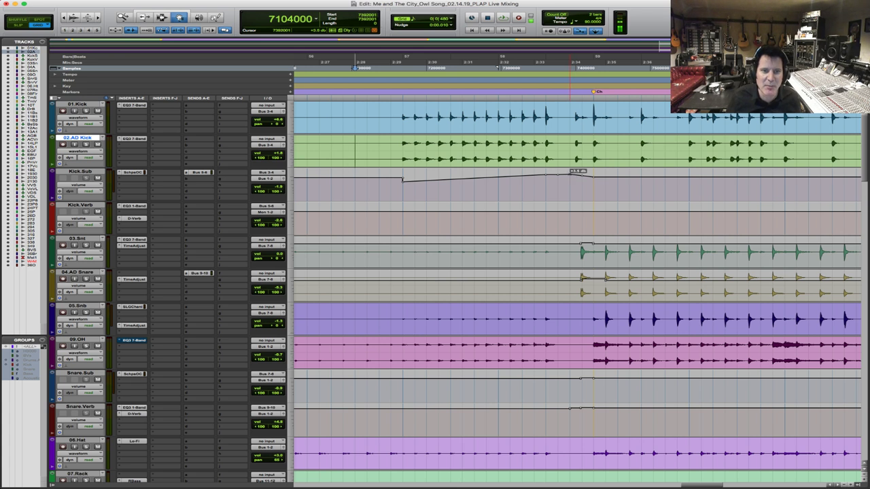
key("F7")
left_click(343, 163)
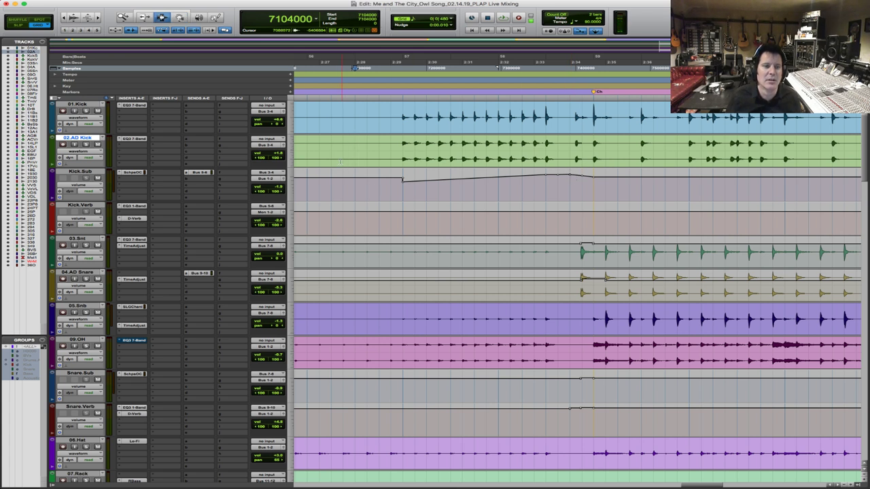
key("space")
key("super+bracketleft")
key("super+bracketleft")
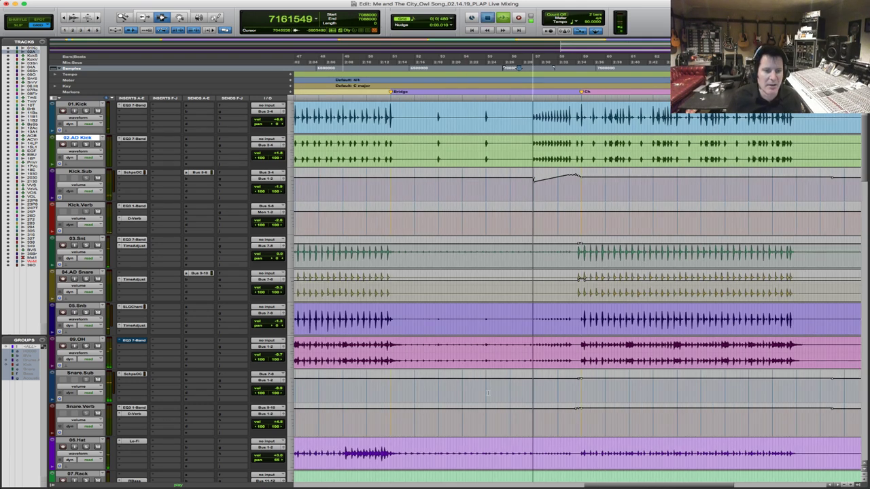
key("space")
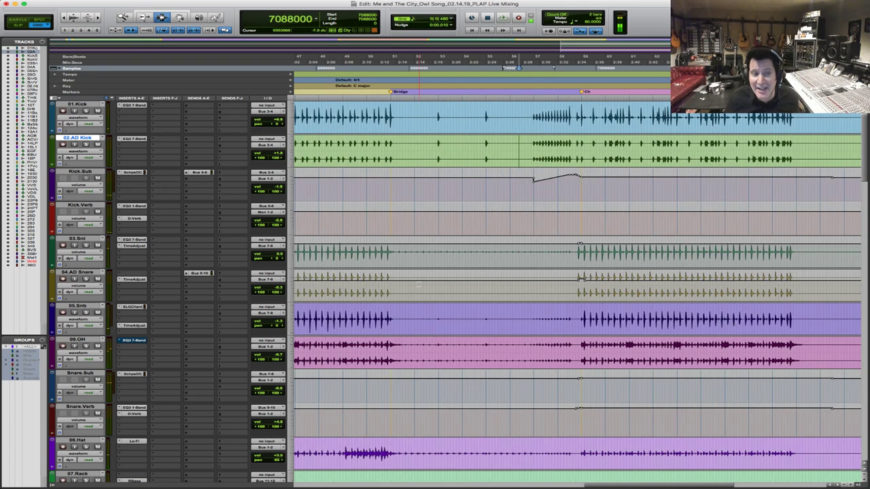
Audition the bridge from sample 6672000, checking the 10.Tambo and 06.Hat tracks
scroll(418, 282, "down", 8)
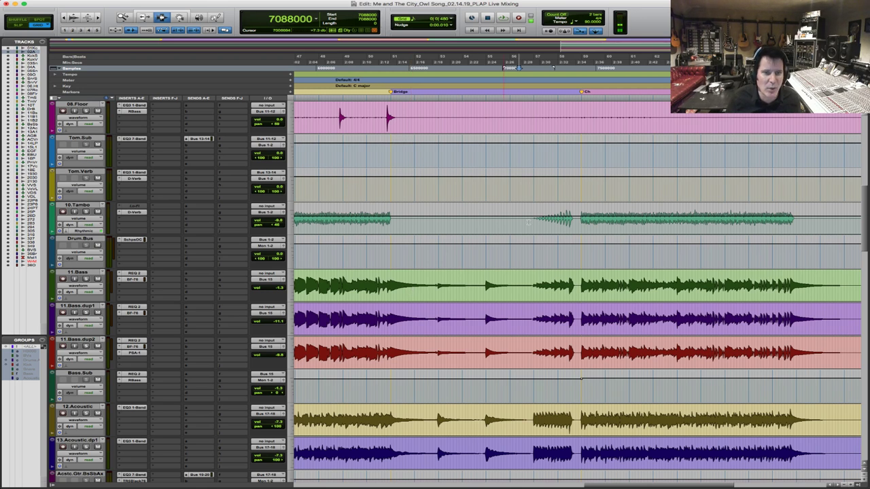
left_click(441, 220)
key("space")
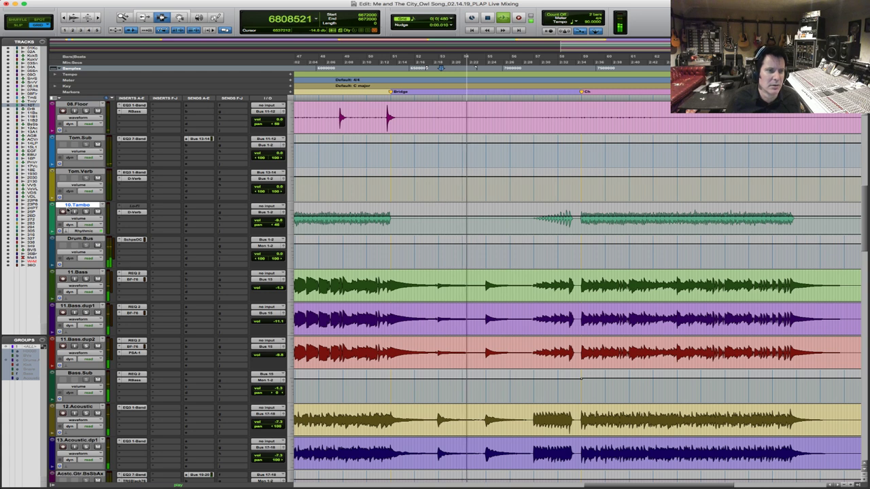
scroll(392, 211, "up", 5)
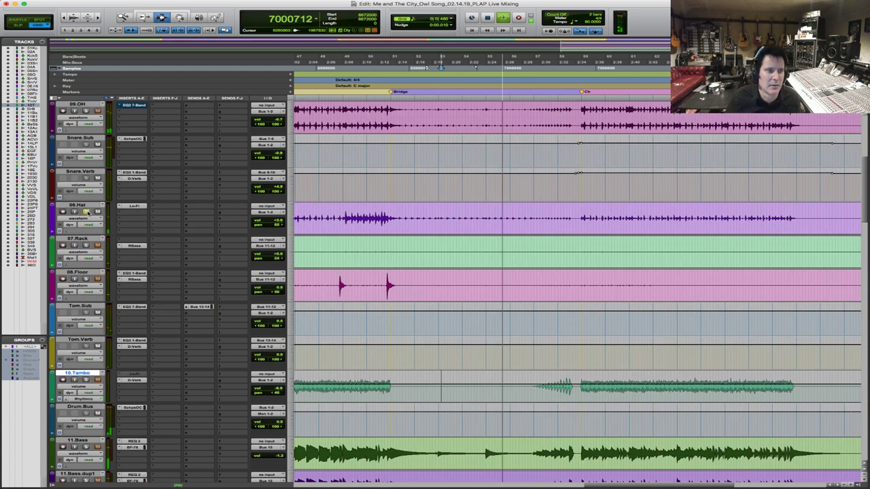
scroll(500, 168, "up", 4)
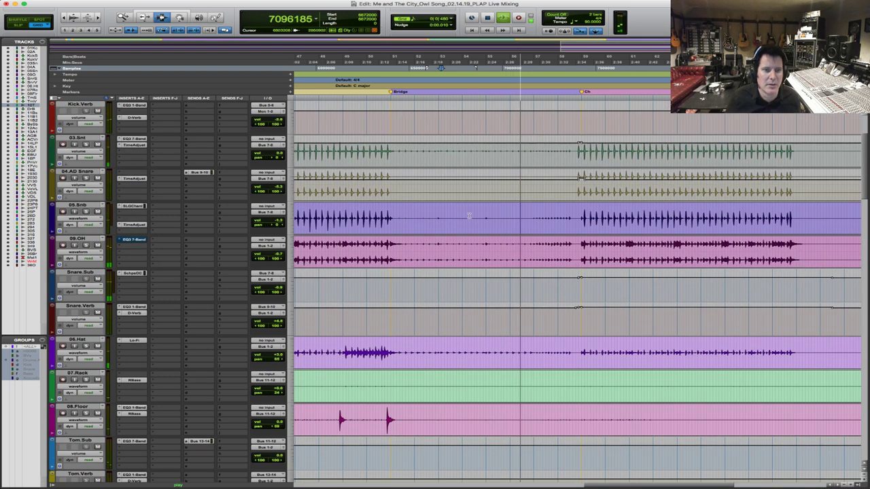
key("space")
Audition the soloed snare and overhead tracks through the bridge from sample 6448000, narrowing the solo to 09.OH
left_click(399, 158)
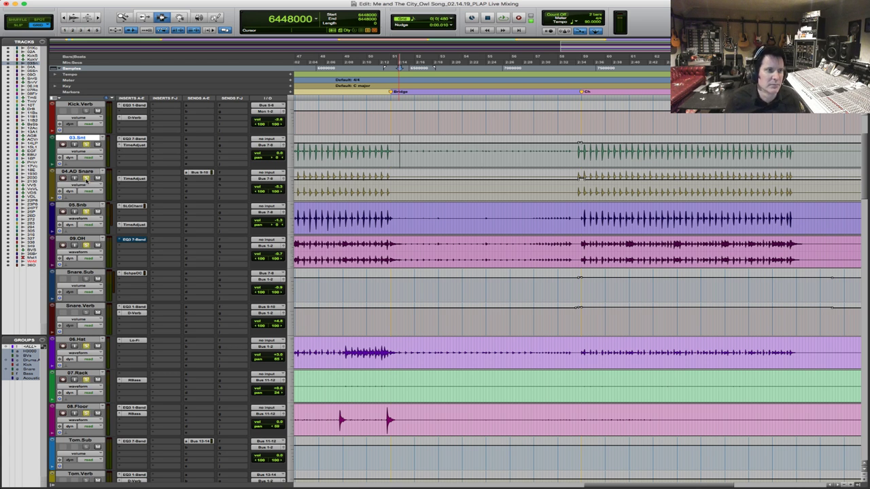
key("space")
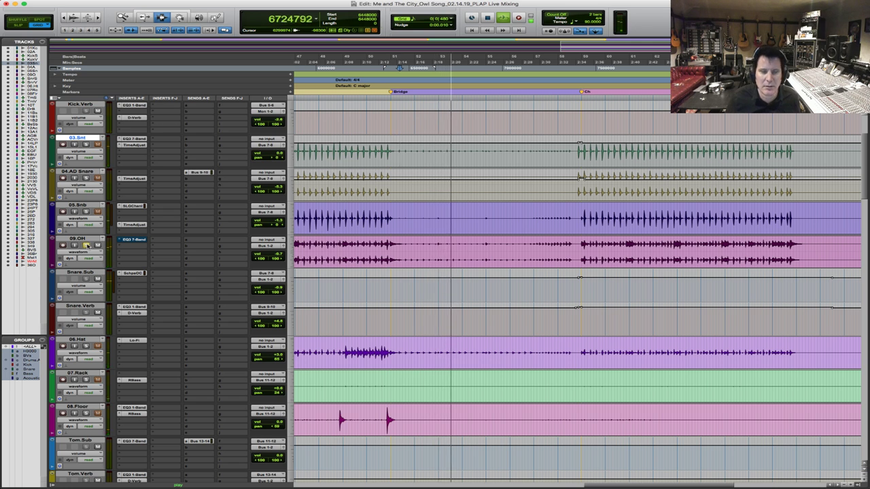
key("F5")
left_click(451, 249)
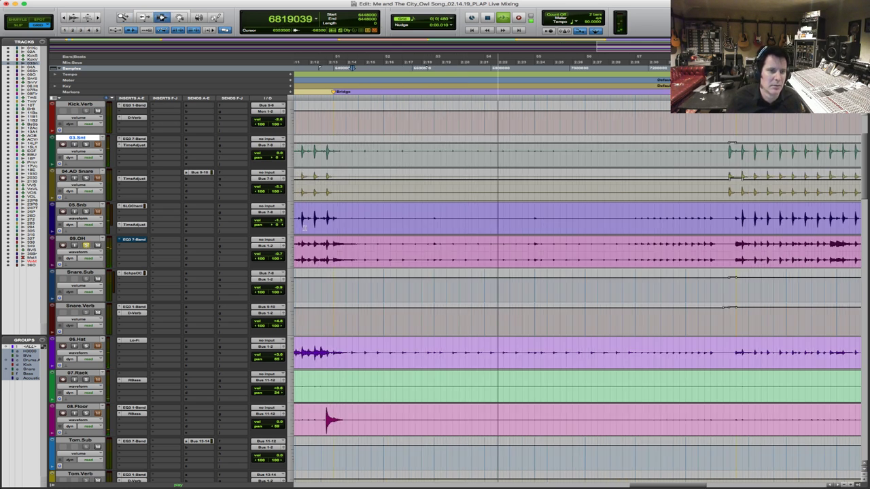
key("space")
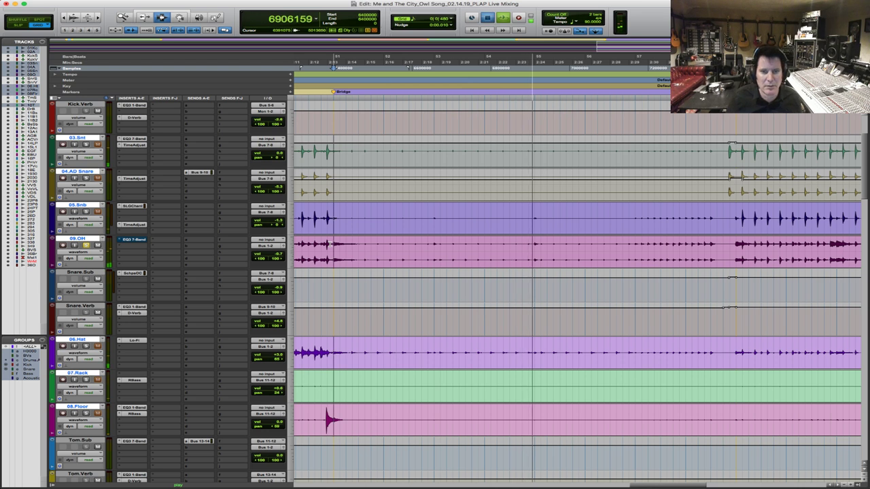
Audition the start of the bridge from sample 6400000, with 09.OH soloed and with the solo off
key("space")
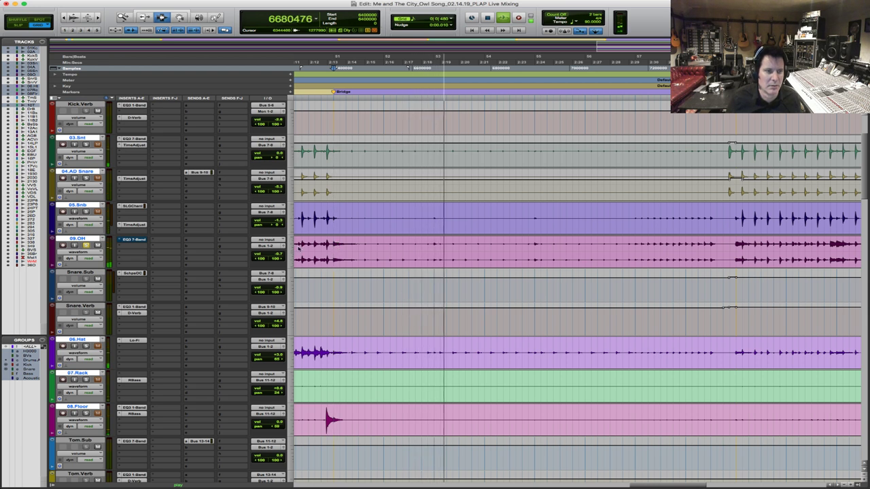
key("space")
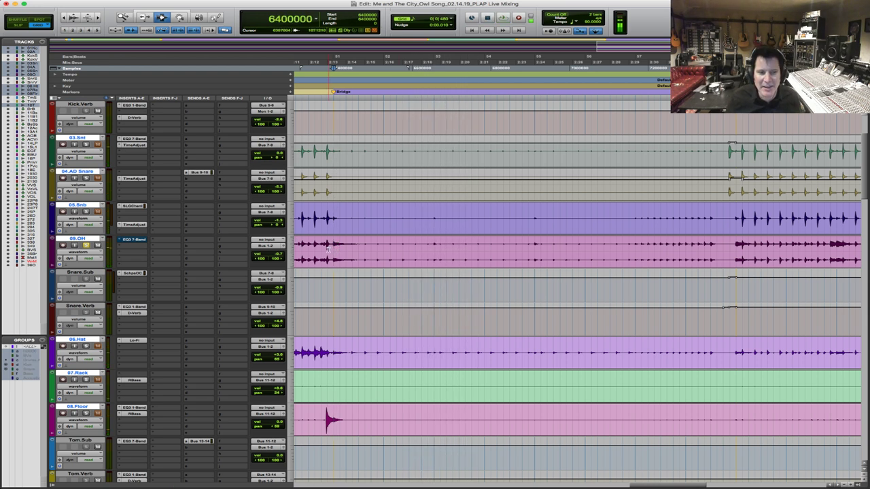
key("space")
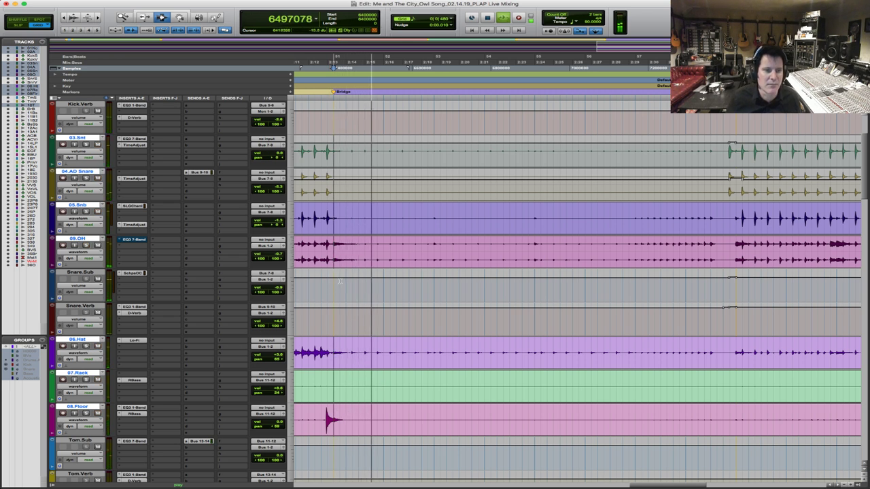
key("space")
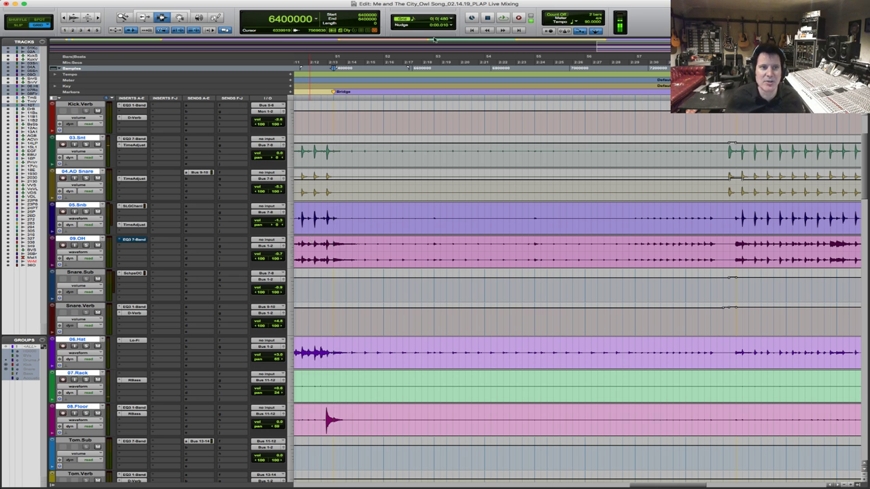
Open the audio import, search the computer for cymbal samples and preview Cymbal Hit.L.wav
key("super+shift+i")
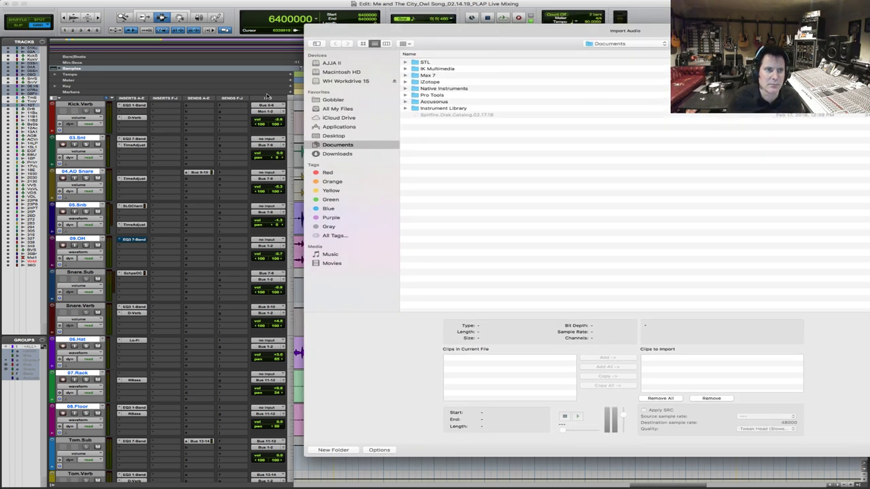
left_click(332, 63)
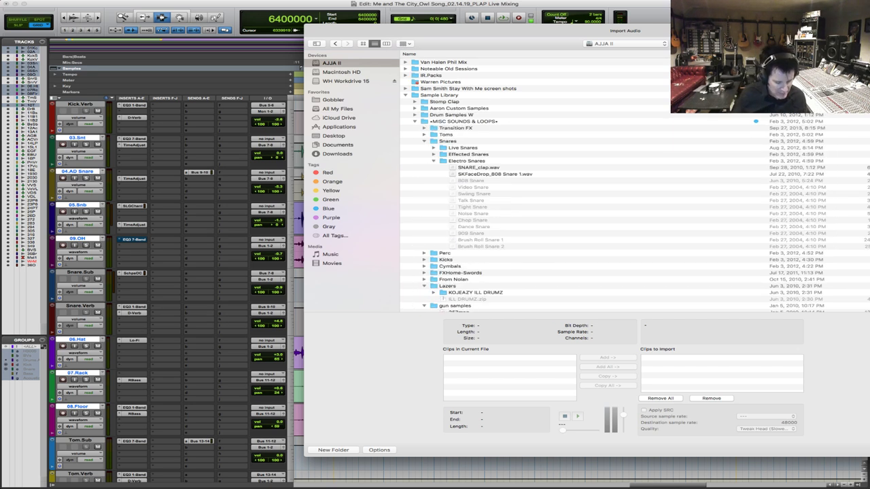
key("super+f")
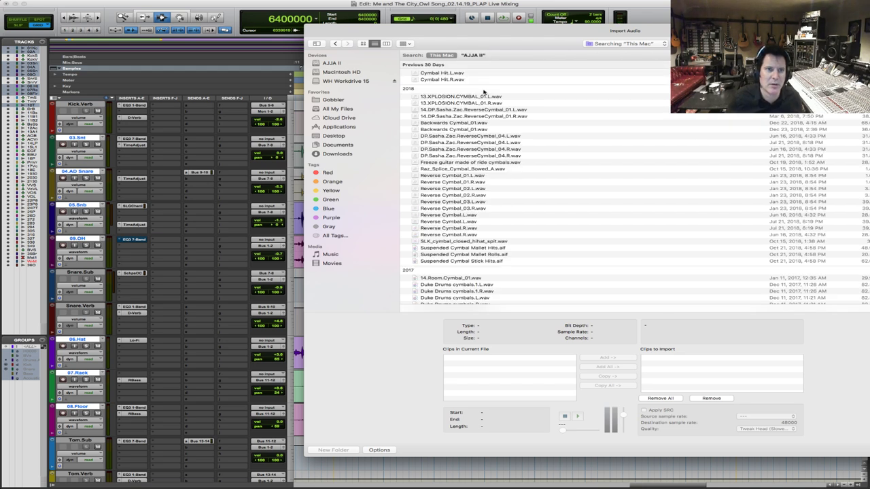
left_click(467, 74)
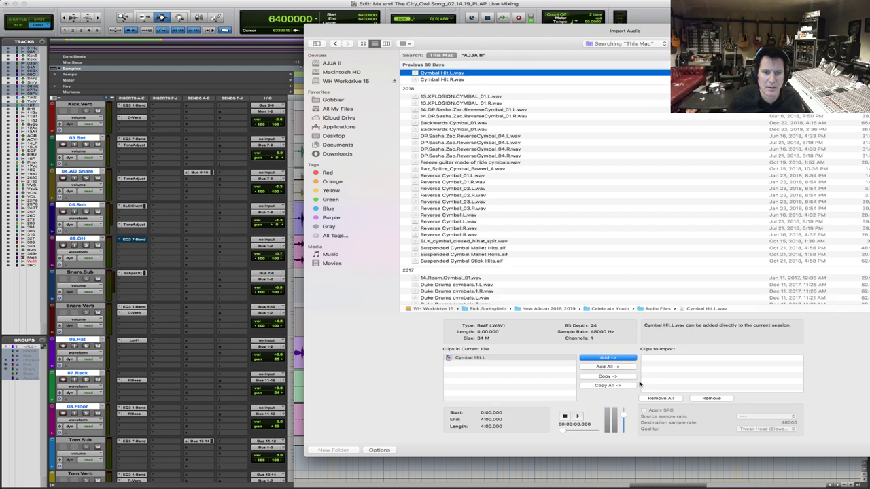
left_click(577, 417)
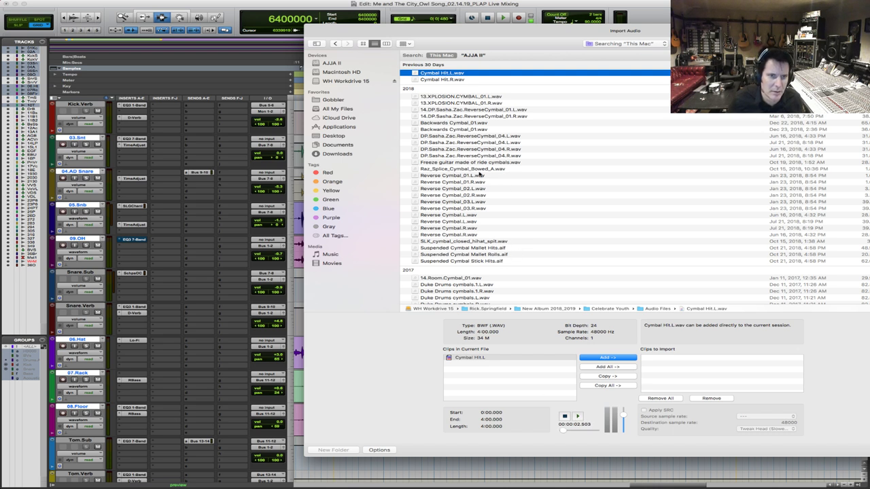
scroll(480, 246, "down", 1)
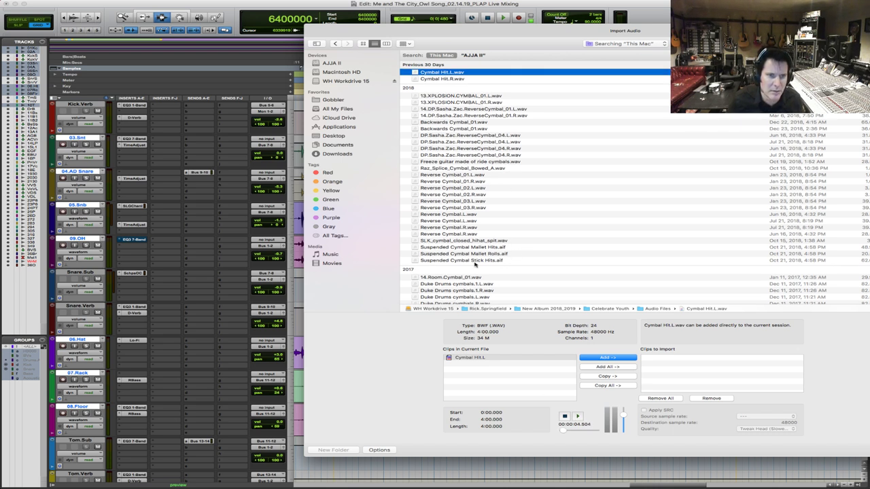
Import Cymbal Hit.L.wav and Cymbal Hit.R.wav as a stereo clip on a new track, starting at the Bridge marker
left_click(479, 79, "shift")
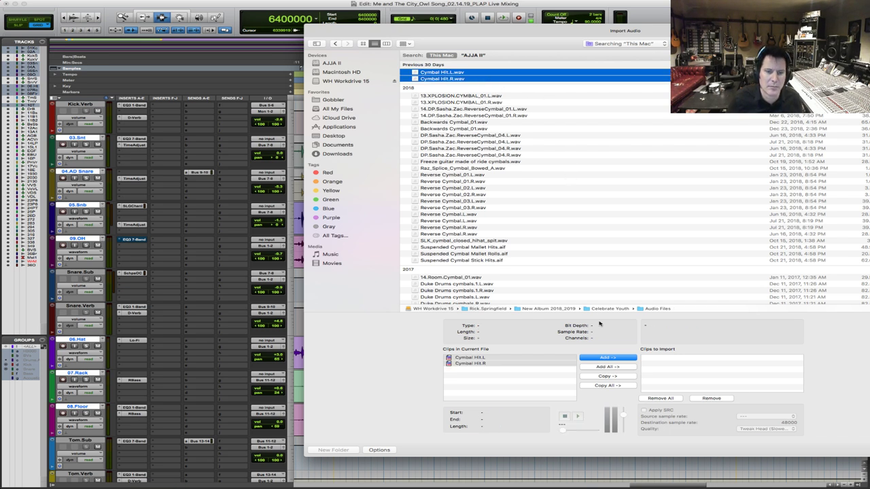
left_click(633, 357)
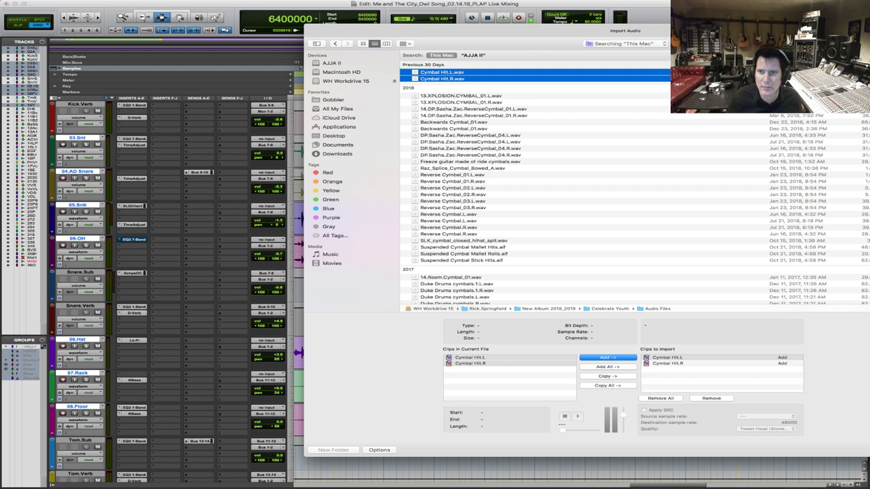
key("Return")
left_click(798, 197)
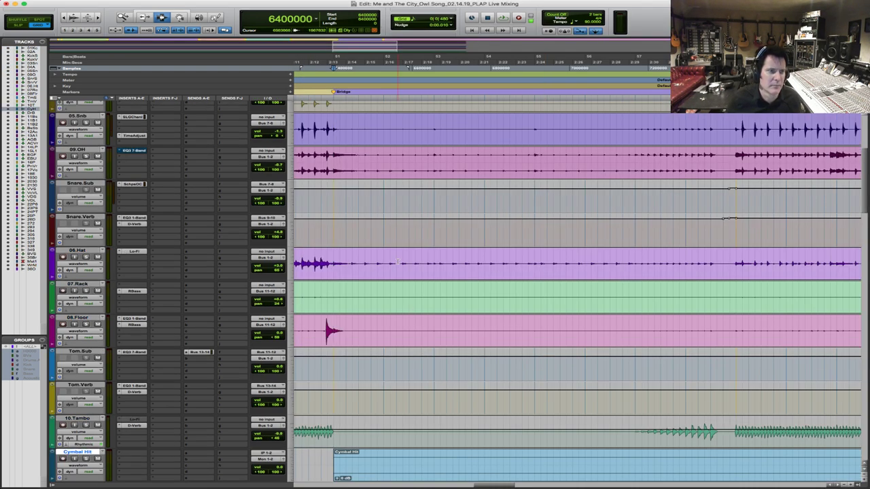
Locate the cymbal transient in the imported Cymbal Hit clip, solo its track and audition it from sample 8960000
scroll(531, 432, "right", 10)
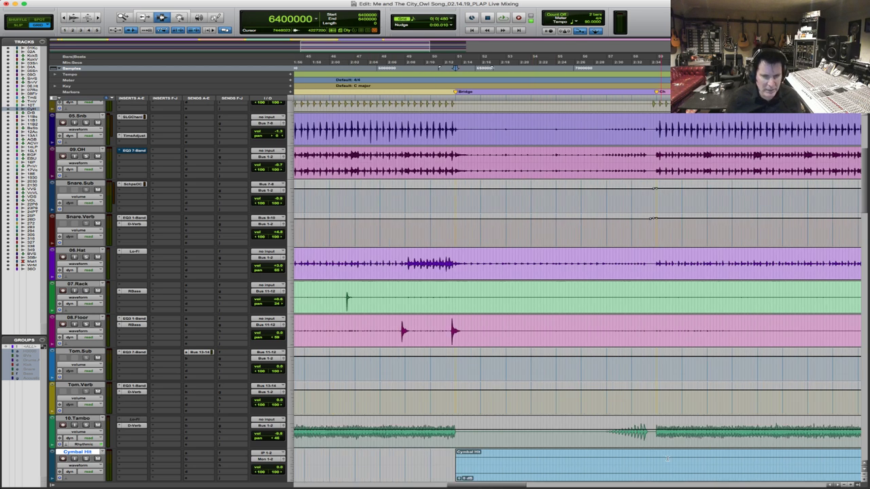
scroll(436, 458, "right", 3)
left_click(372, 461)
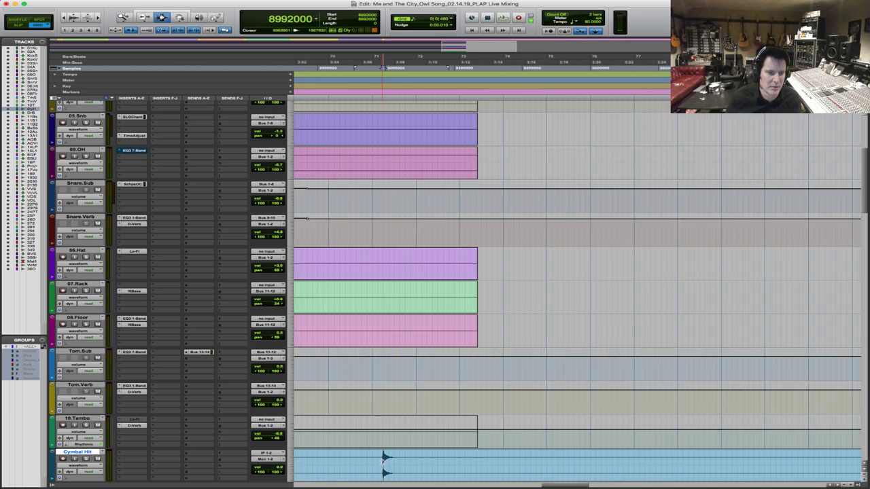
left_click(86, 459)
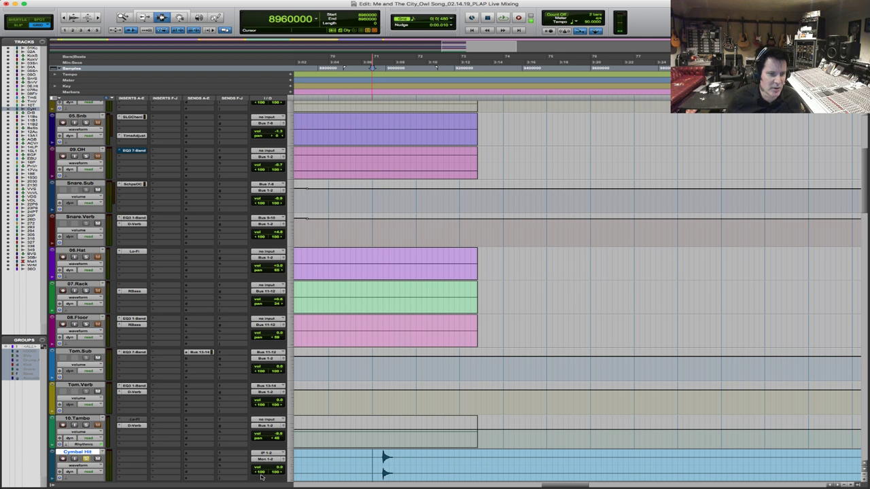
key("space")
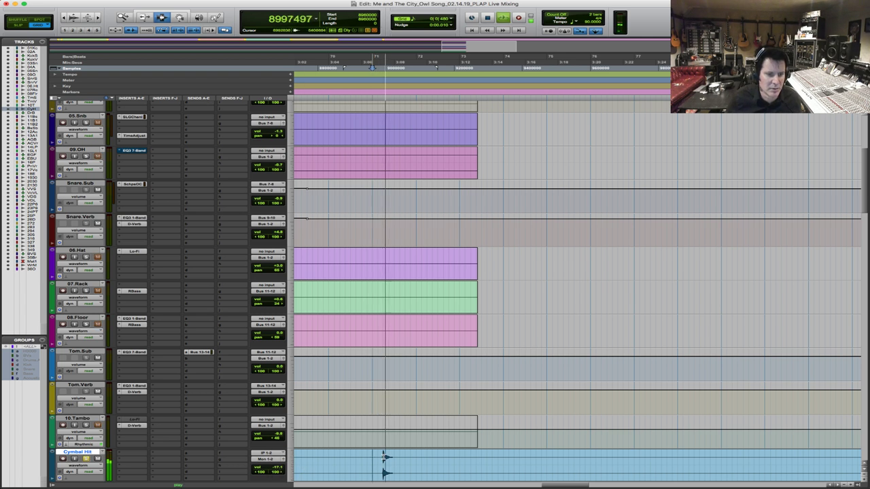
Audition the second cymbal transient in the imported Cymbal Hit clip, playing from sample 12000000
key("r")
key("r")
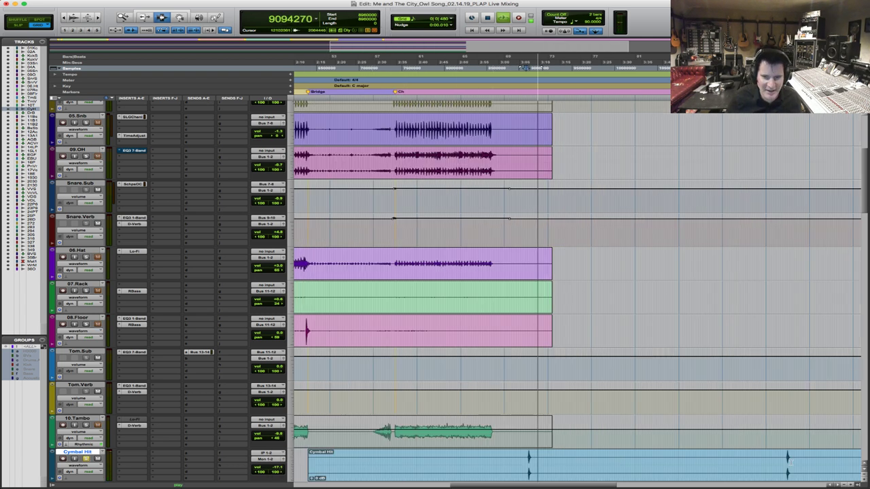
left_click(785, 459)
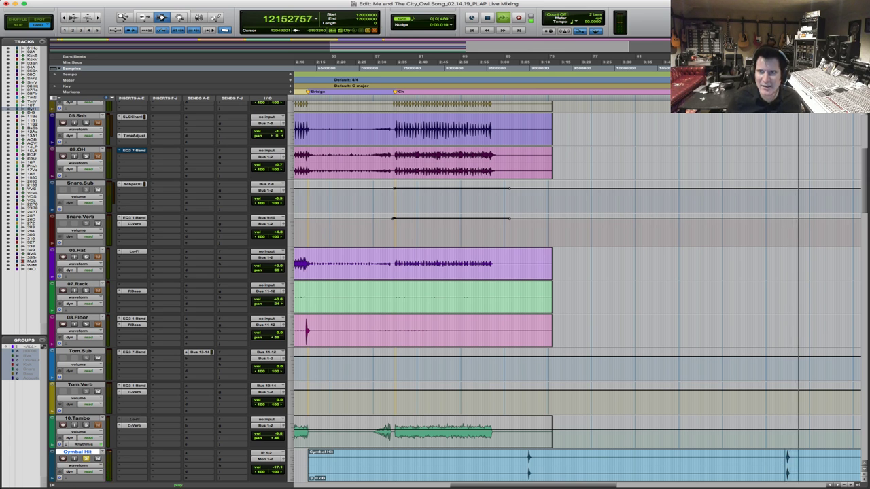
key("space")
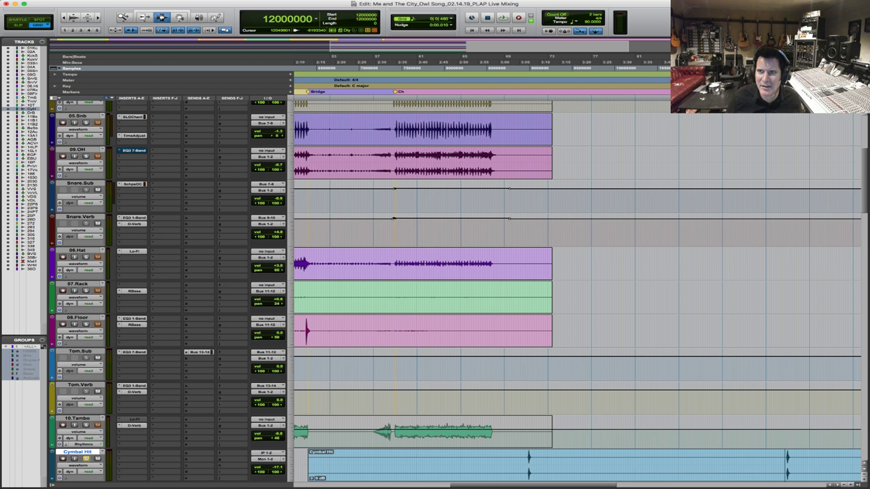
key("space")
key("space")
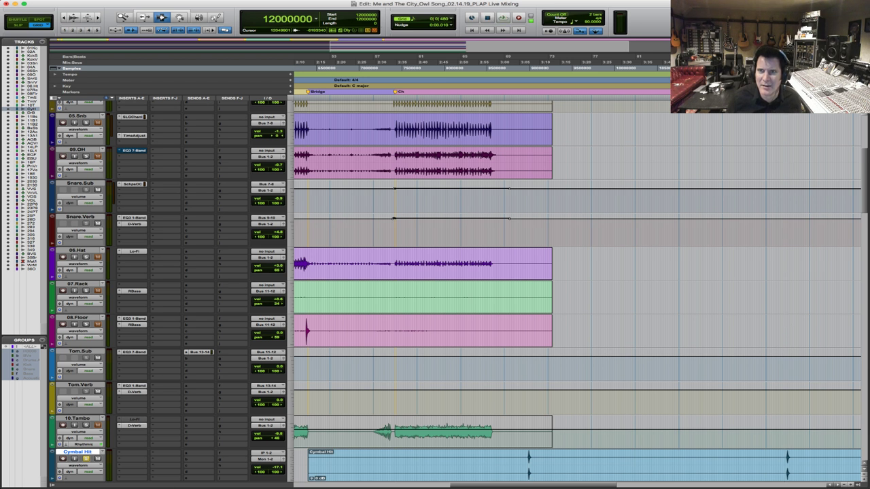
key("space")
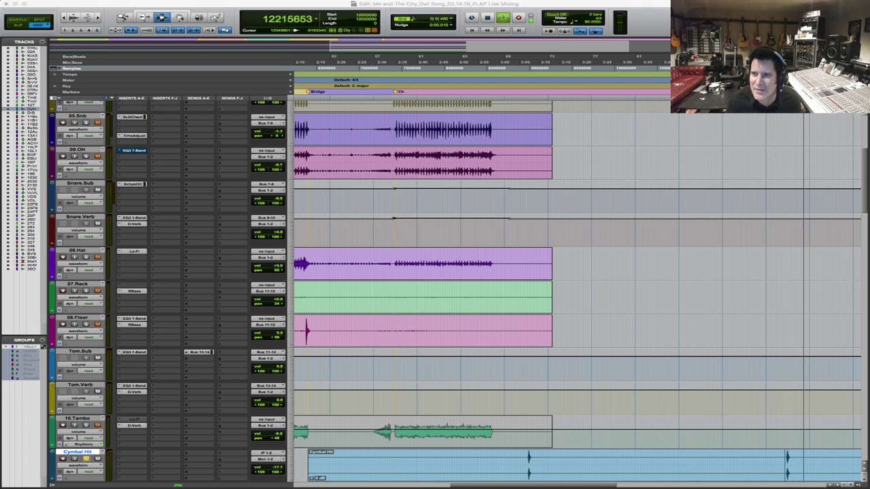
left_click(77, 116)
left_click(791, 129)
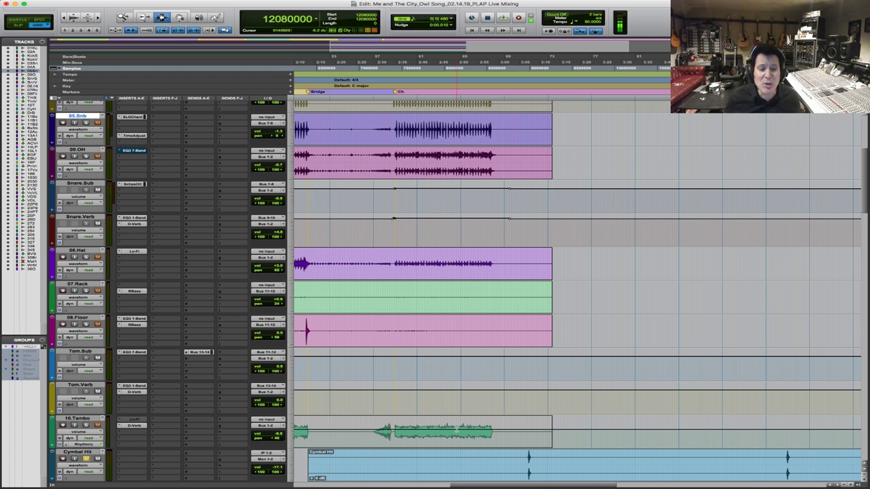
Place the cursor at sample 8976000 and delete the Cymbal Hit track together with its active clips
left_click(526, 465)
key("super+bracketleft")
key("super+bracketleft")
key("super+bracketleft")
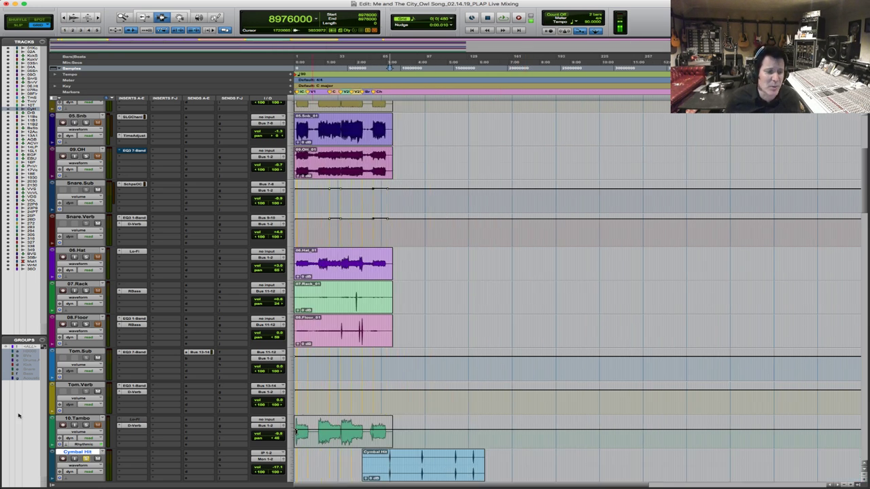
right_click(83, 453)
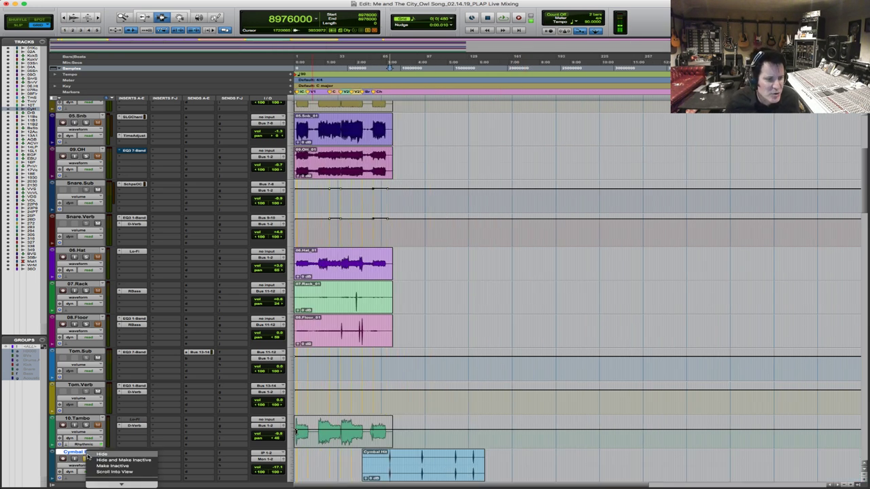
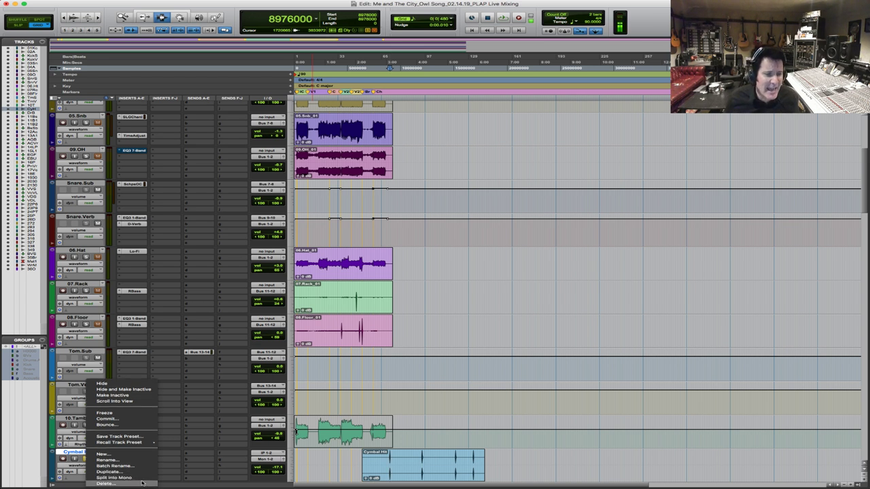
left_click(142, 483)
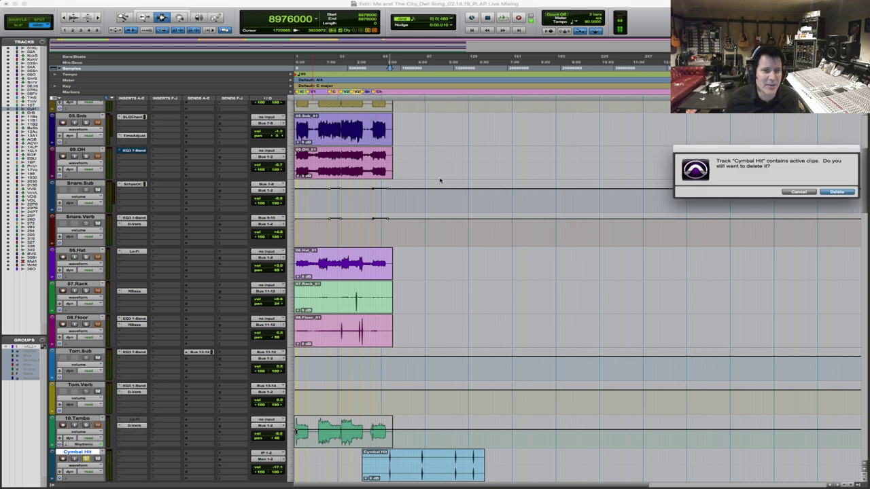
left_click(838, 191)
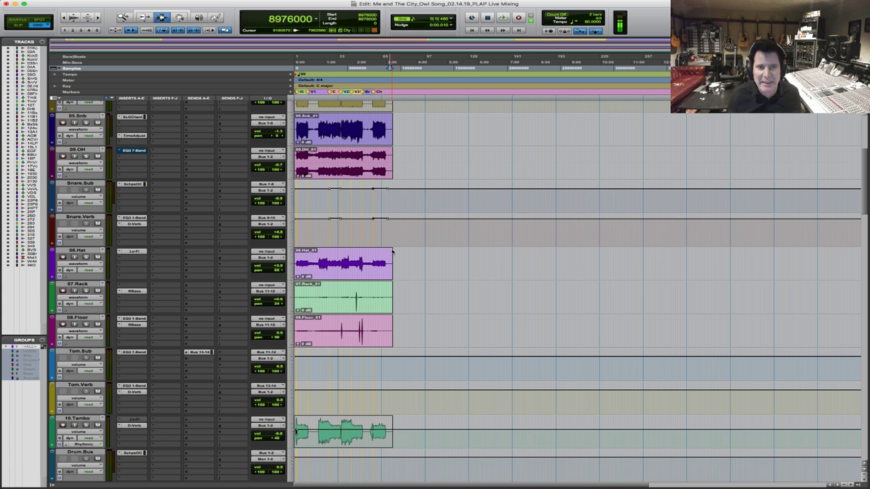
Open the audio import, browse to the AJJA II drive and search the computer for cymbal samples
key("super+shift+i")
left_click_drag(663, 23, 449, 36)
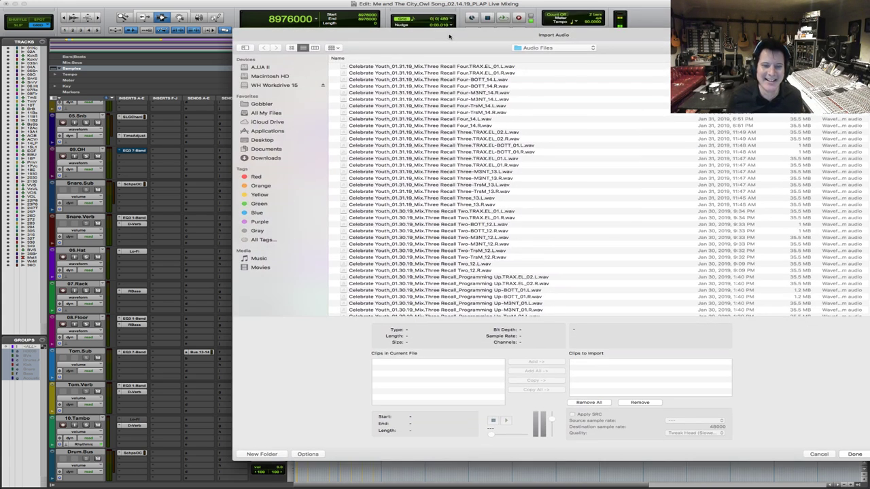
left_click(261, 68)
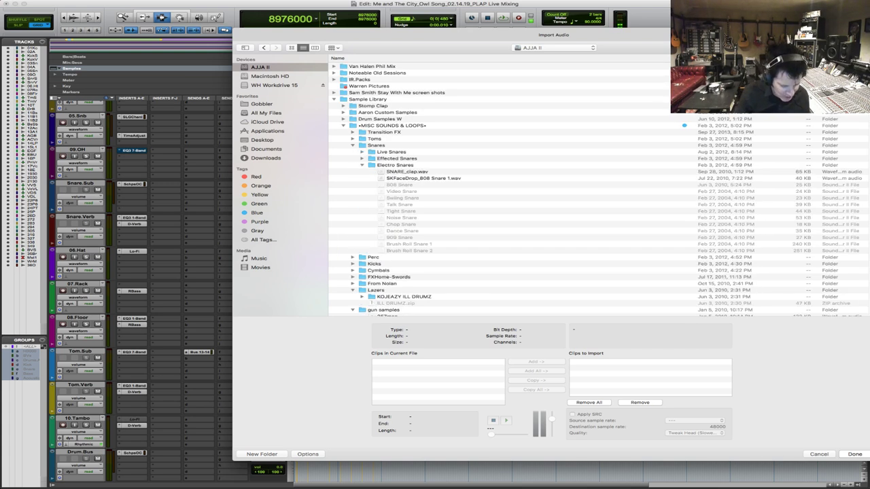
key("super+f")
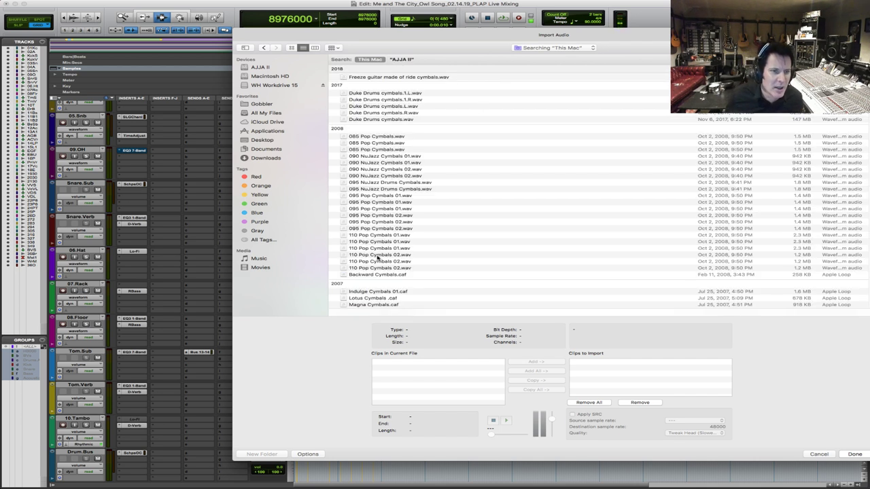
Convert and import 095 Pop Cymbals 01.wav onto a new track, located at the current selection
left_click(386, 196)
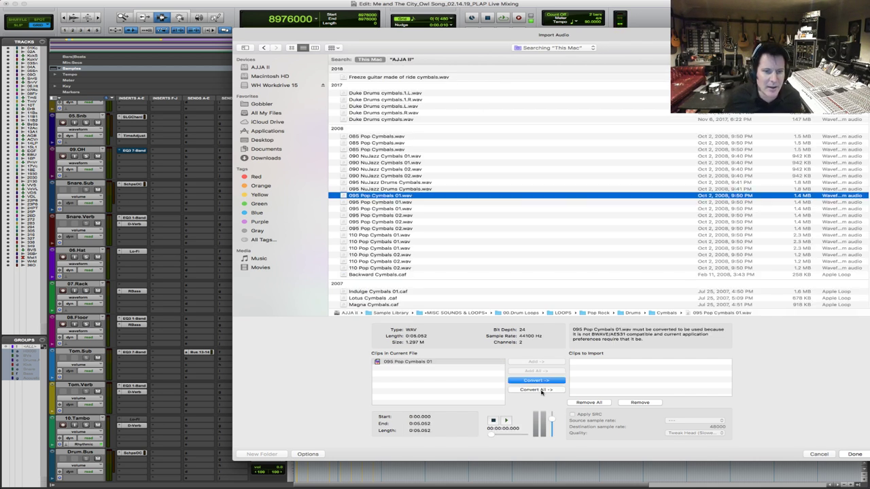
left_click(536, 380)
left_click(854, 454)
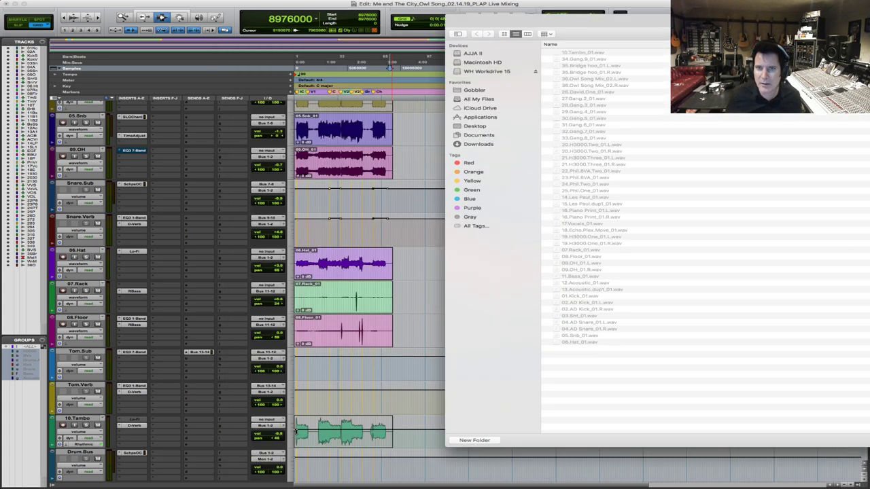
key("Return")
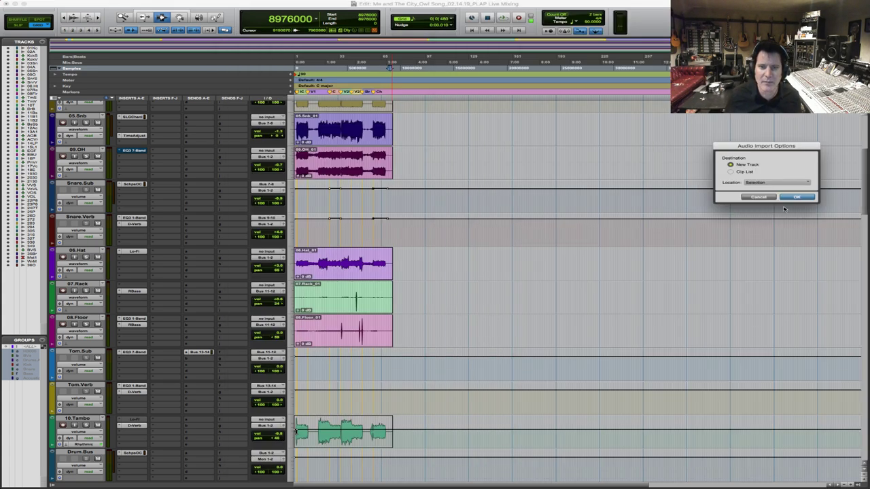
left_click(804, 197)
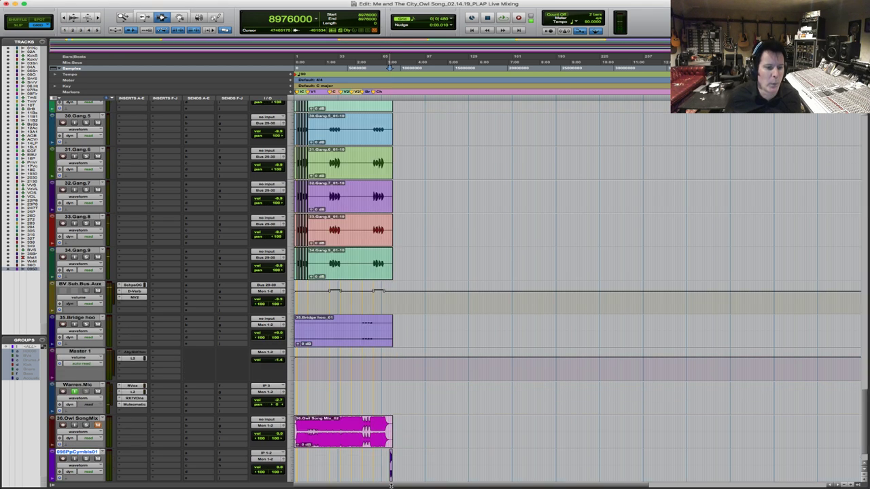
Cut the whole 095 Pop Cymbals 01 clip from its new track
key("ctrl+bracketright")
key("ctrl+bracketright")
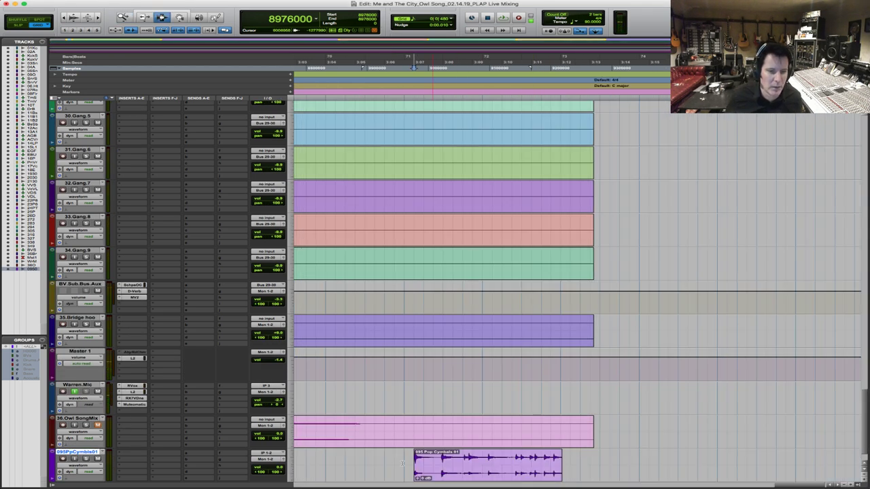
key("ctrl+bracketright")
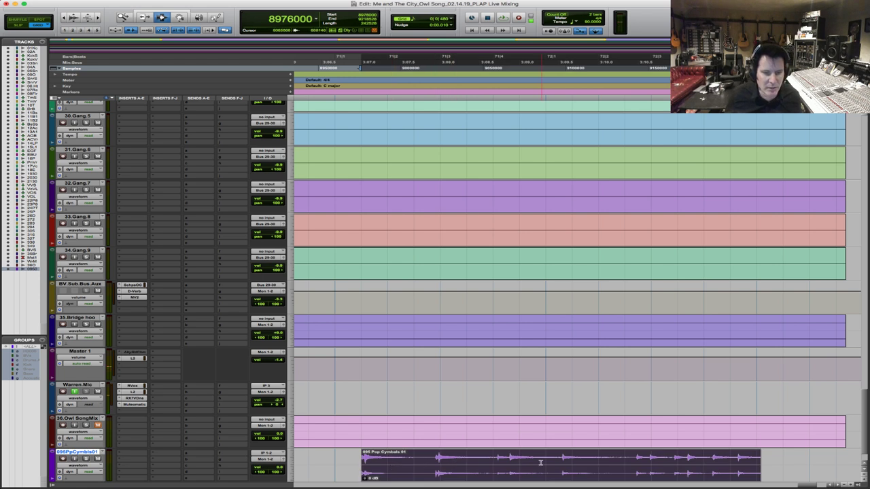
left_click(563, 464)
left_click(625, 464, "shift")
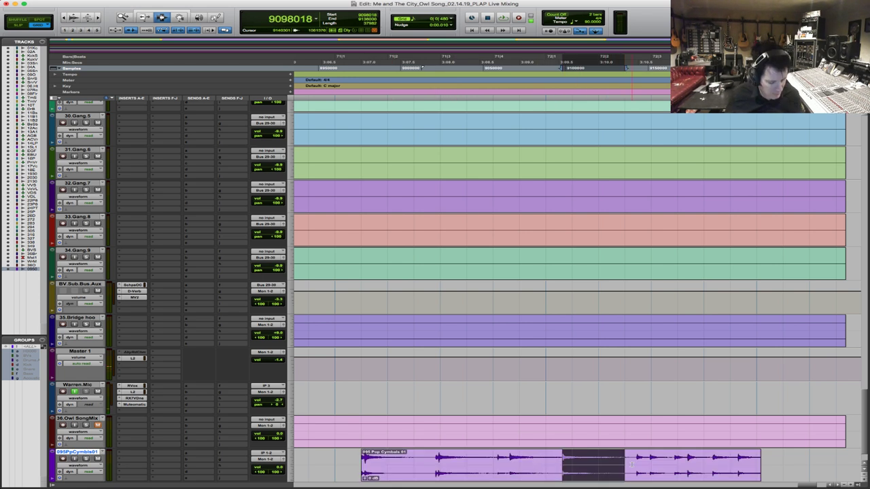
double_click(627, 465)
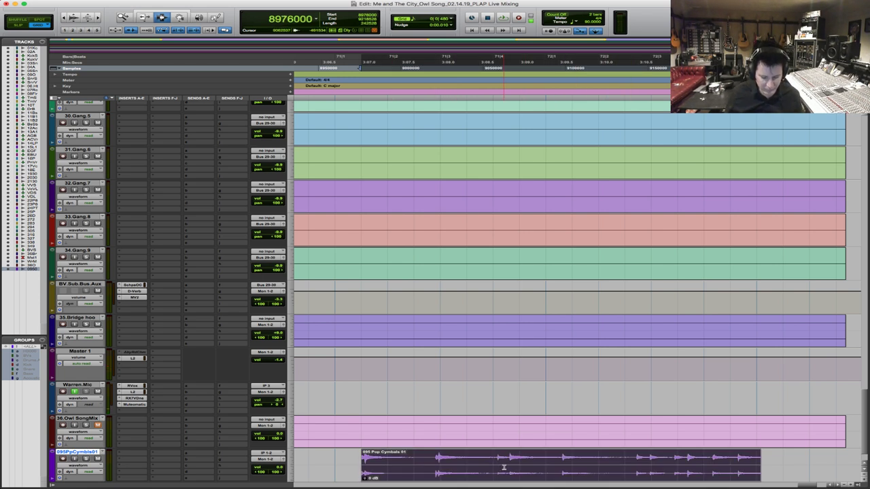
key("Delete")
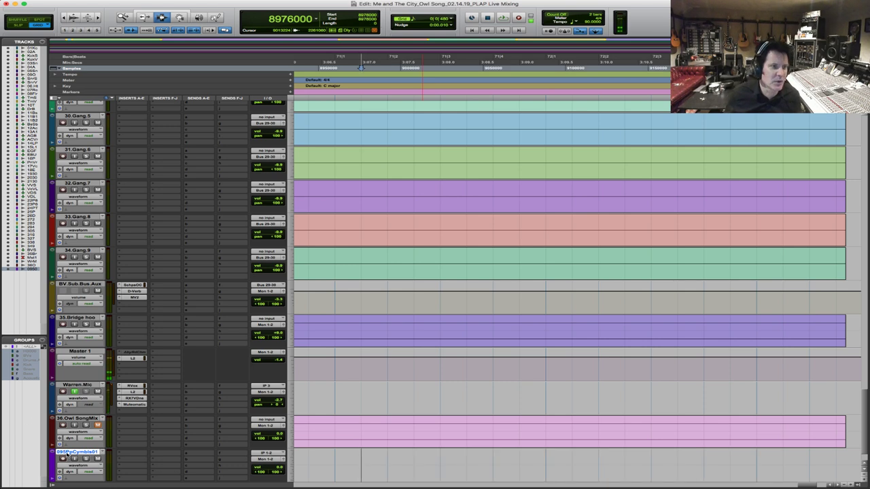
Move the empty 095PpCymbls01 track up among the drum tracks, directly below 09.OH
left_click_drag(58, 454, 148, 231)
key("super+bracketleft")
key("super+bracketleft")
key("super+bracketleft")
key("F5")
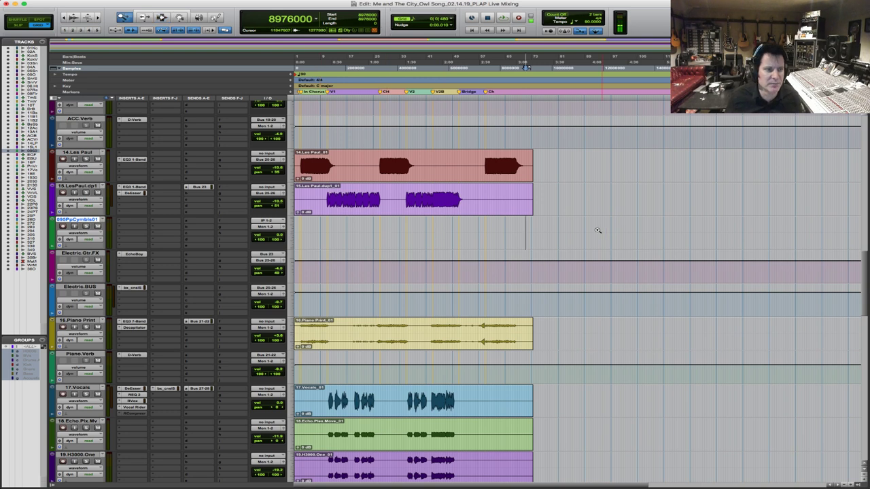
left_click(597, 230)
scroll(208, 331, "up", 4)
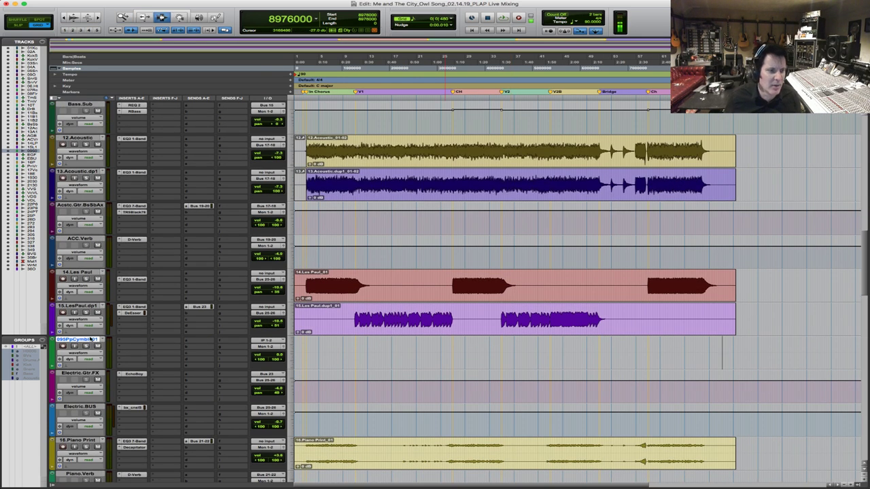
scroll(179, 102, "up", 10)
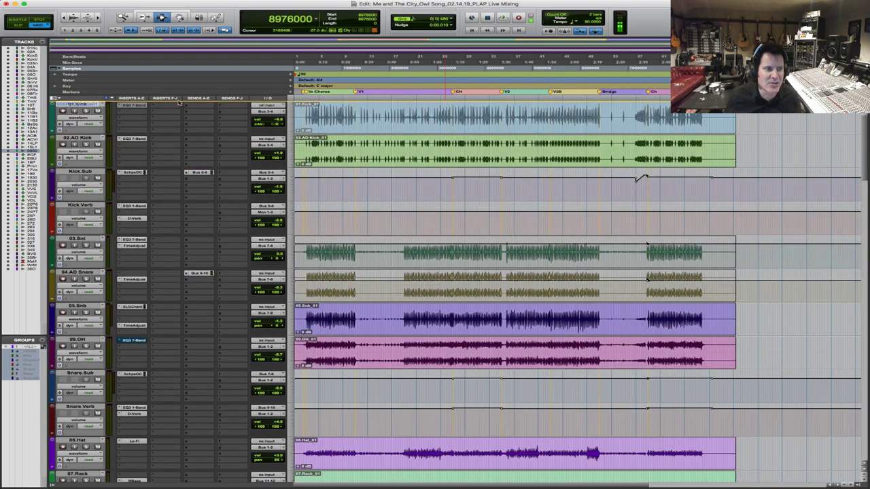
left_click_drag(170, 110, 303, 267)
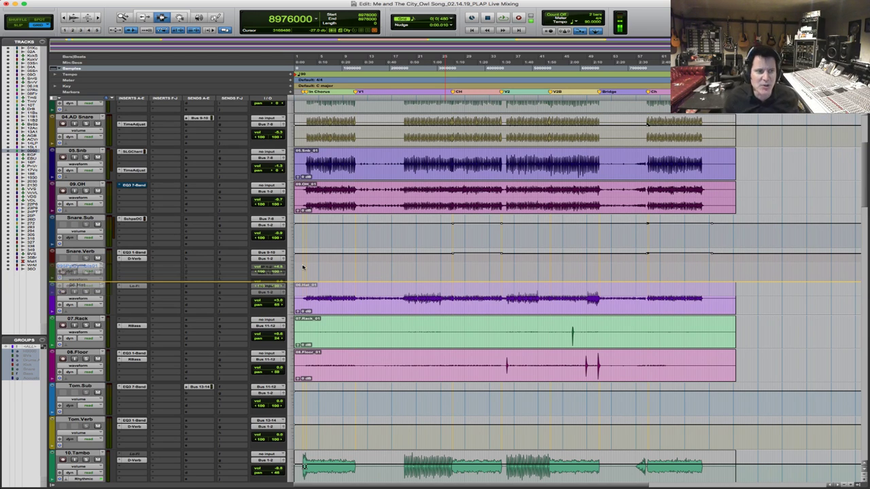
left_click_drag(303, 267, 303, 269)
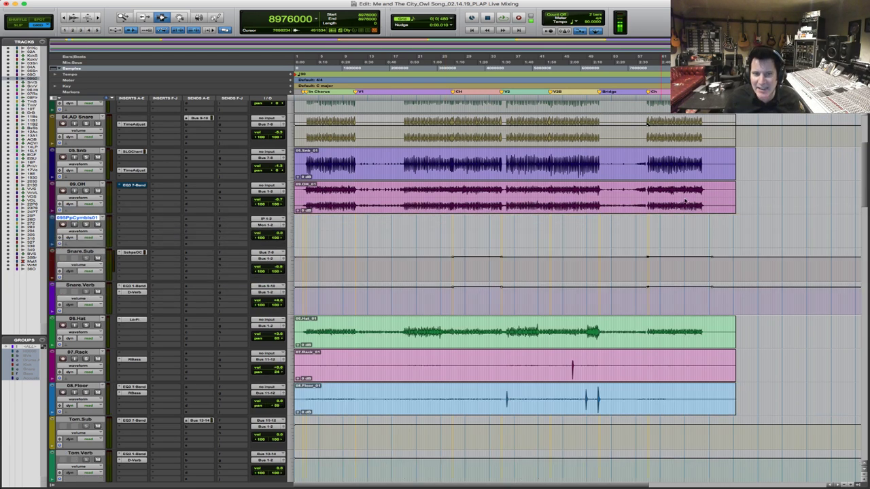
Paste the cymbal clip on the 095PpCymbls01 track at the Bridge marker, sample 6400000
key("F5")
left_click_drag(569, 231, 712, 231)
key("F5")
left_click_drag(378, 229, 472, 229)
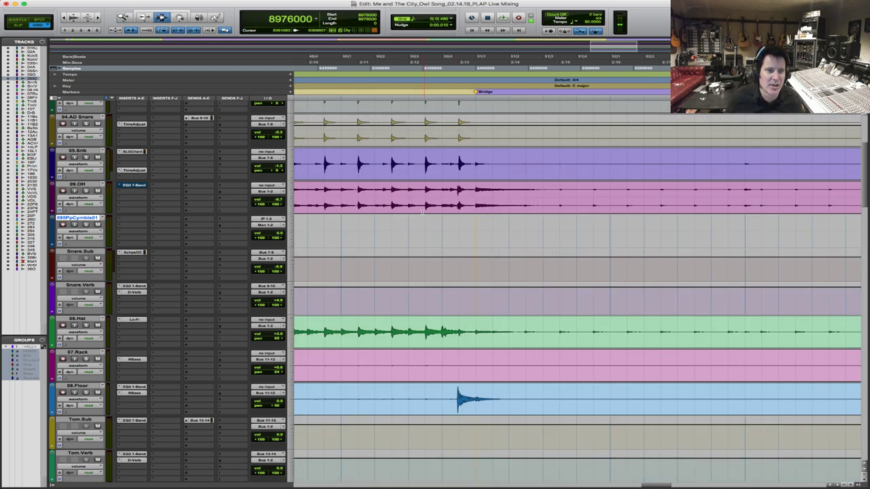
key("F5")
left_click_drag(405, 231, 672, 231)
left_click(443, 228)
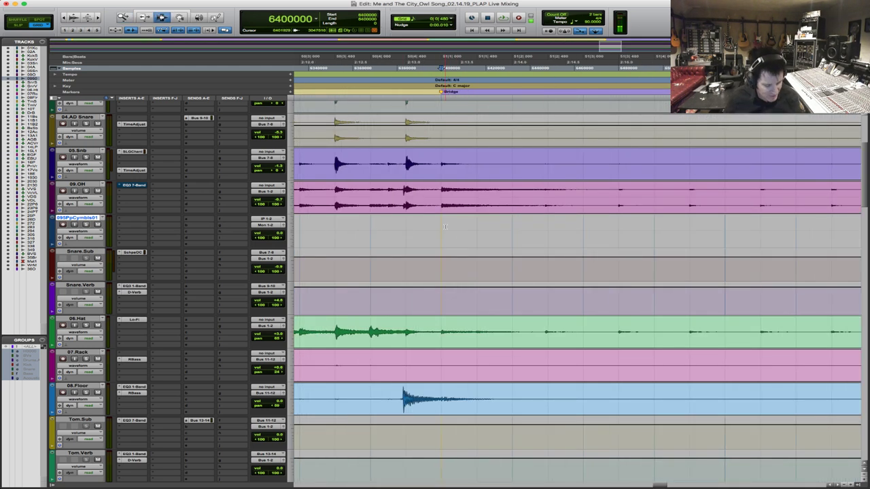
key("super+v")
Trim the end of the pasted cymbal clip to just before its second hit, using Slip mode for the final trim
key("F6")
left_click_drag(523, 234, 618, 234)
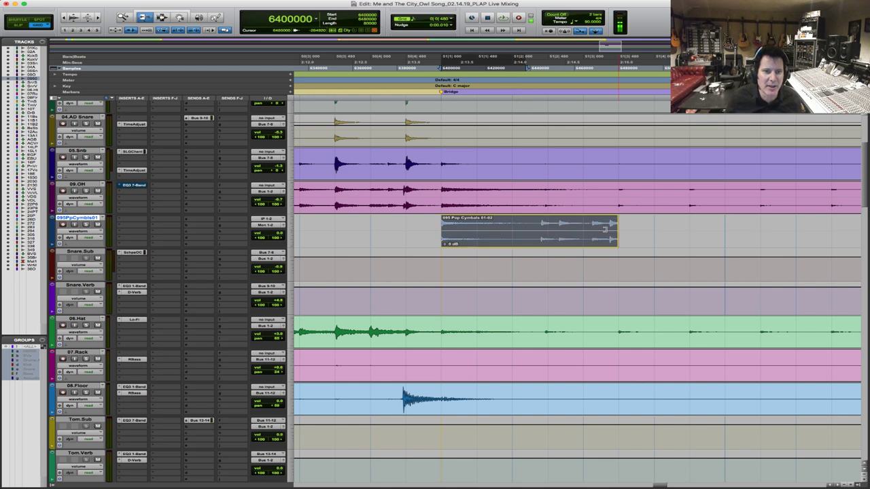
left_click(538, 235)
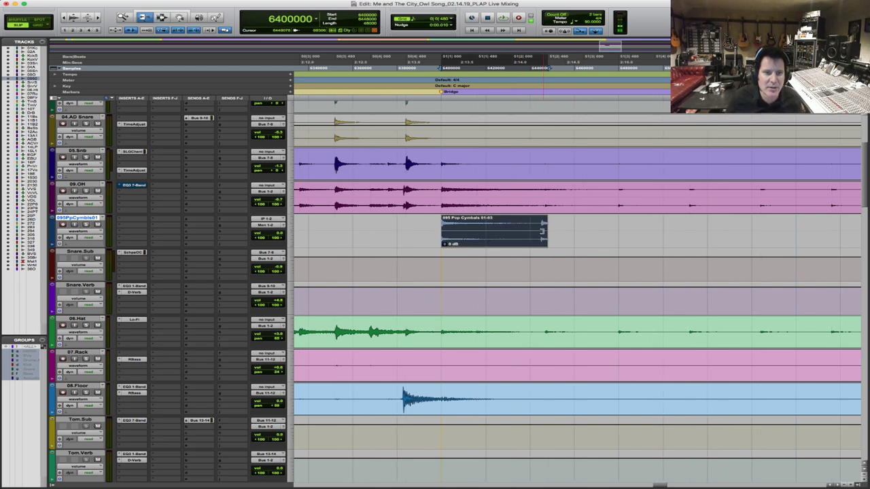
left_click(539, 233)
key("F7")
left_click(391, 231)
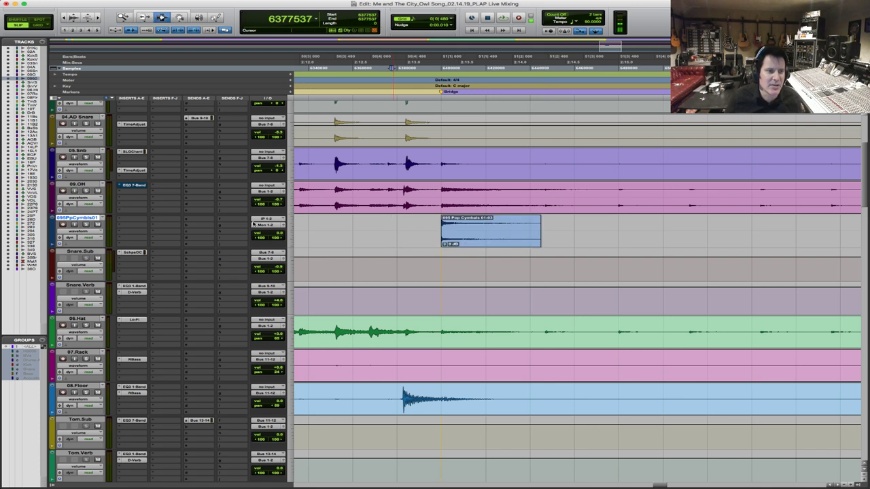
left_click(272, 225)
mouse_move(272, 232)
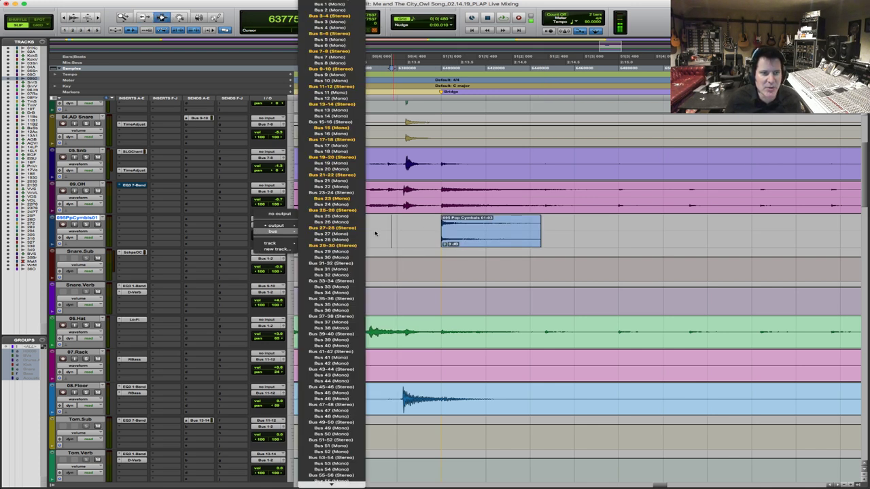
left_click(475, 206)
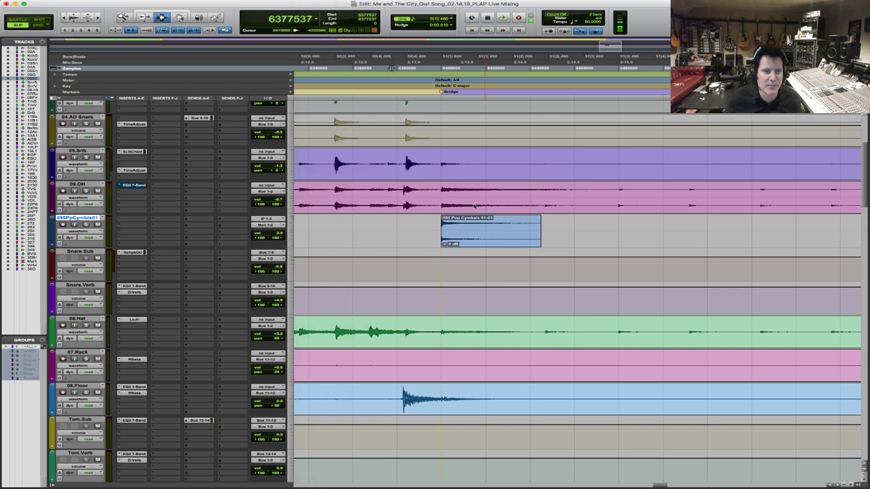
Play across the Bridge marker from just before the pasted cymbal clip to check the hit in context
left_click(497, 197)
left_click(557, 198)
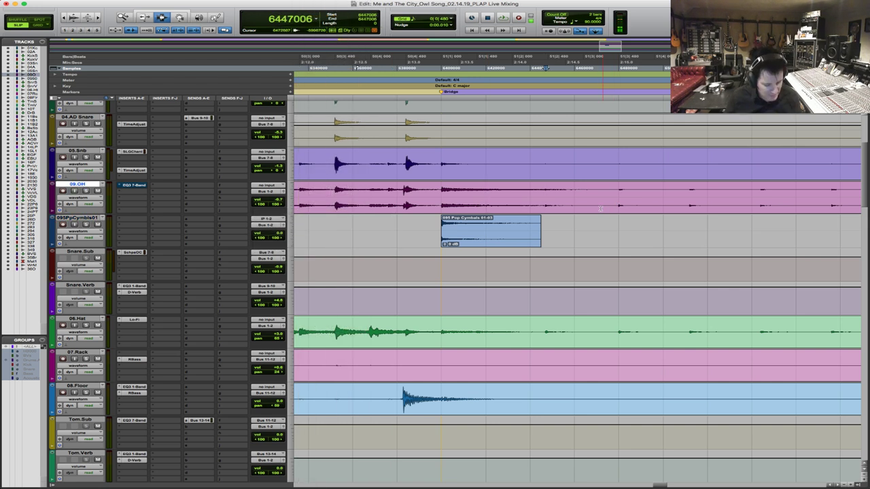
key("r")
key("super+bracketleft")
key("super+bracketleft")
key("super+bracketleft")
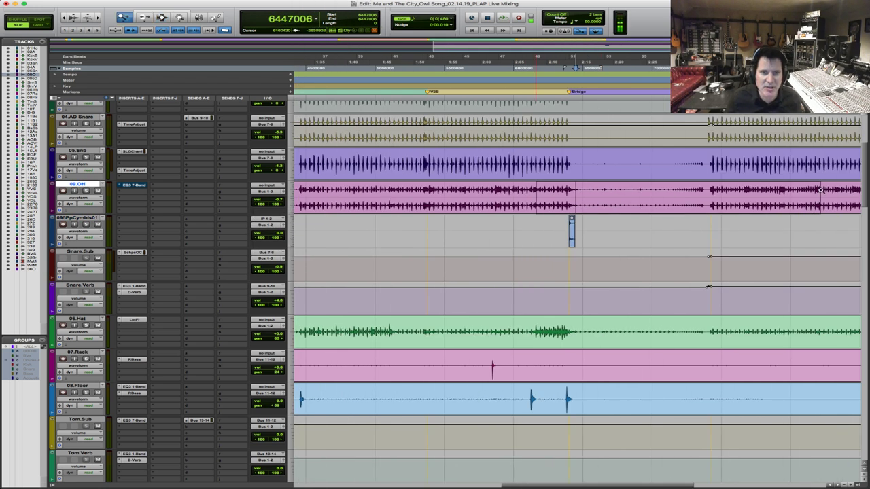
key("super+bracketright")
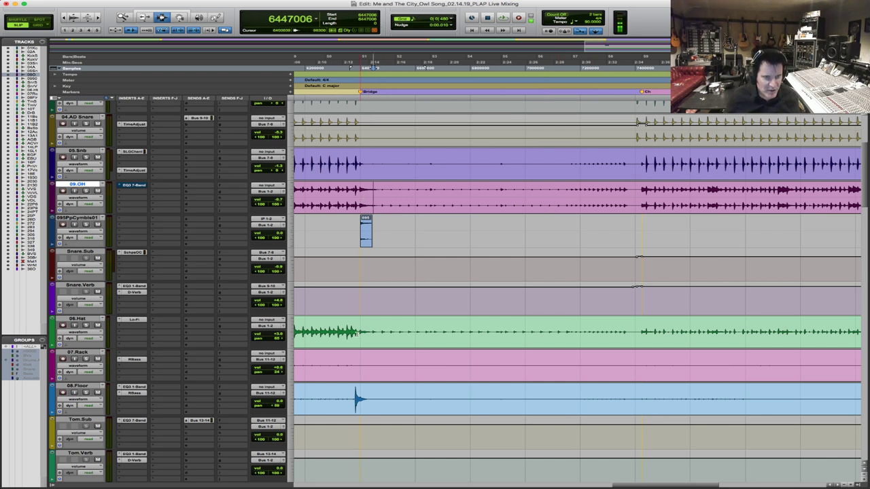
key("super+bracketright")
key("super+bracketright")
key("super+bracketright")
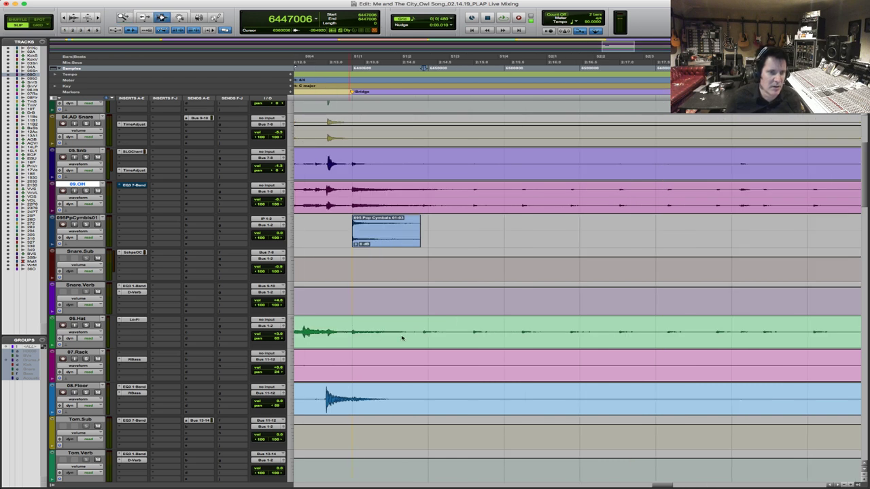
left_click(352, 331)
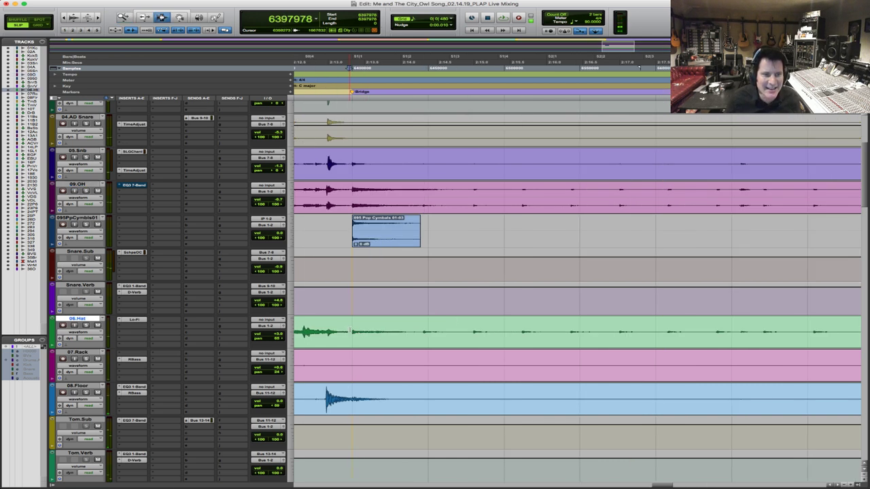
key("space")
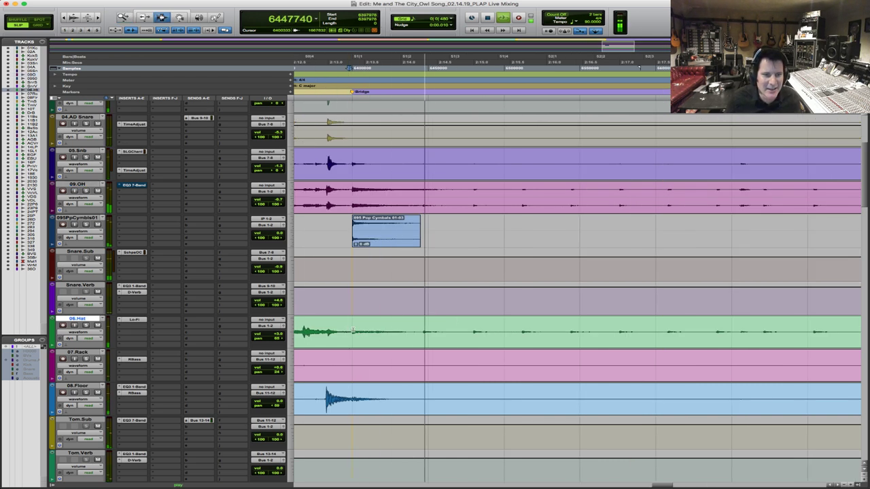
left_click(392, 333)
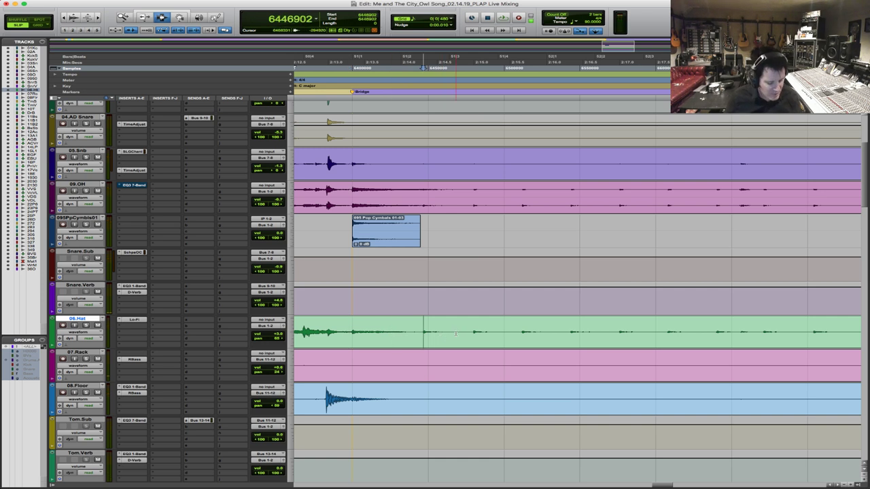
Play the end of the bridge from sample 7139021 to find where the quiet hi-hat passage on 06.Hat ends
key("r")
key("r")
key("r")
left_click_drag(793, 310, 788, 314)
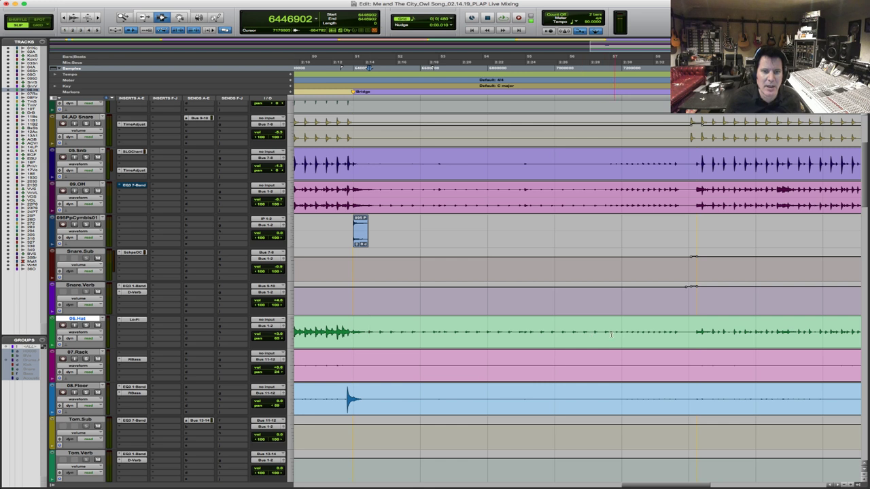
key("space")
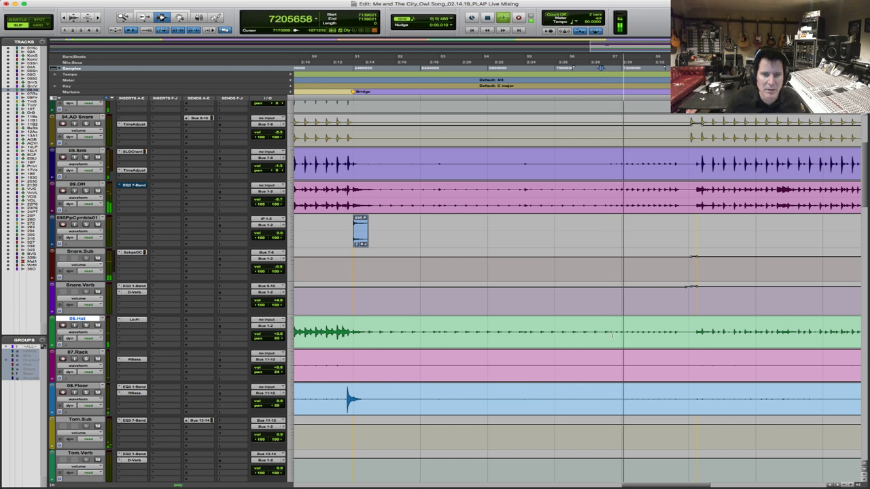
key("space")
key("F5")
left_click_drag(564, 332, 717, 333)
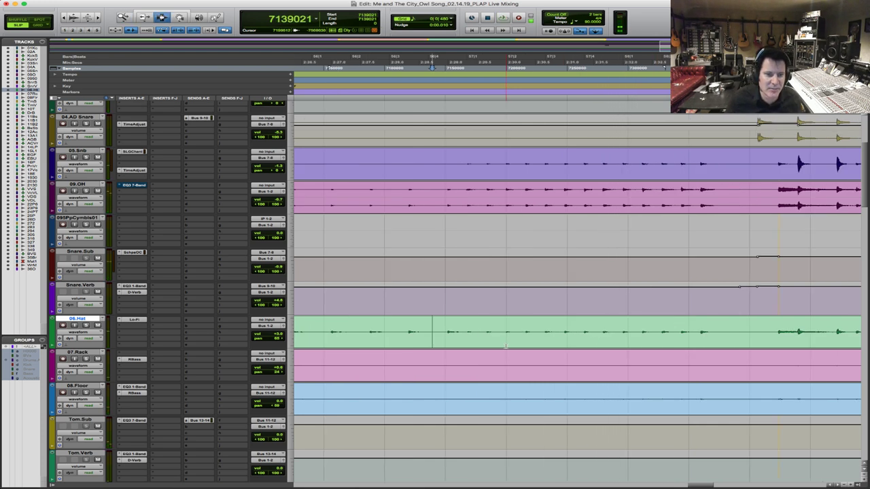
key("space")
key("space")
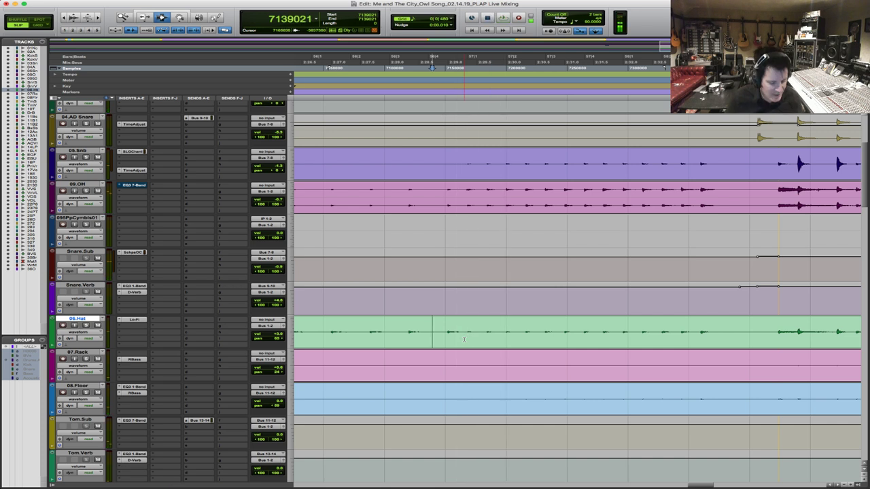
In Grid mode, select the bridge passage on 06.Hat from sample 6448000 to 7168000
key("F4")
left_click(466, 342)
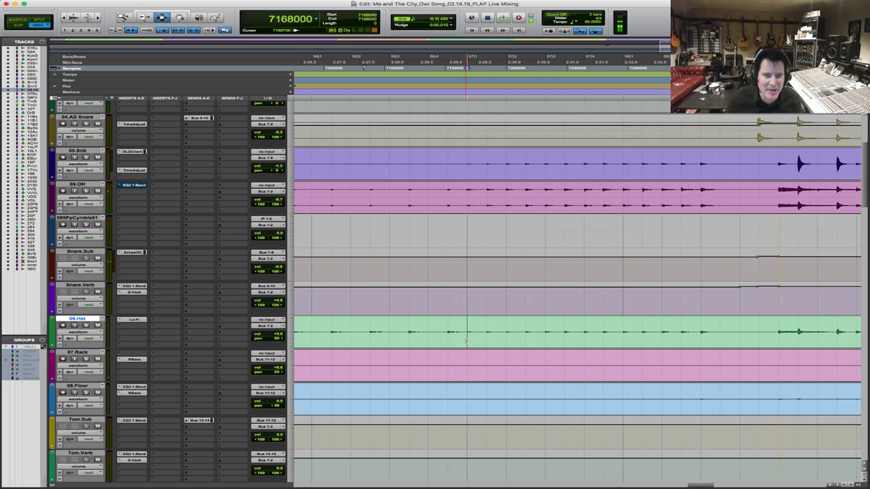
key("space")
key("r")
key("r")
key("r")
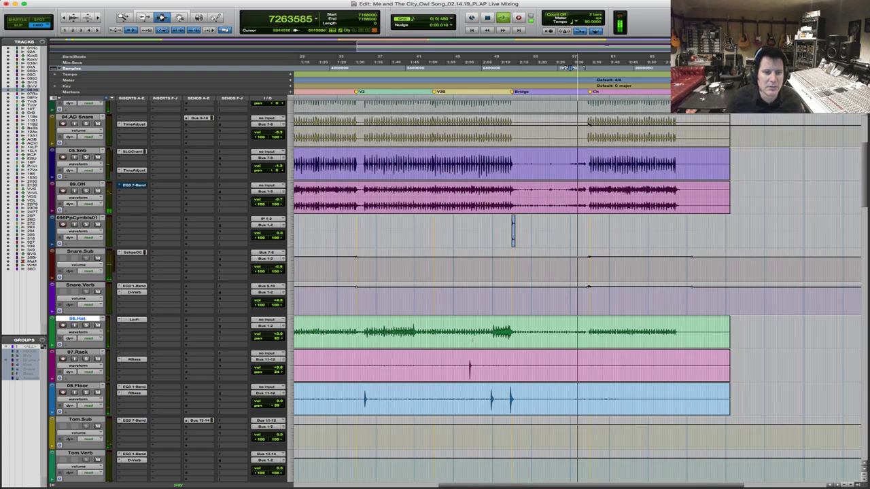
key("space")
key("t")
key("t")
key("t")
left_click(433, 336, "shift")
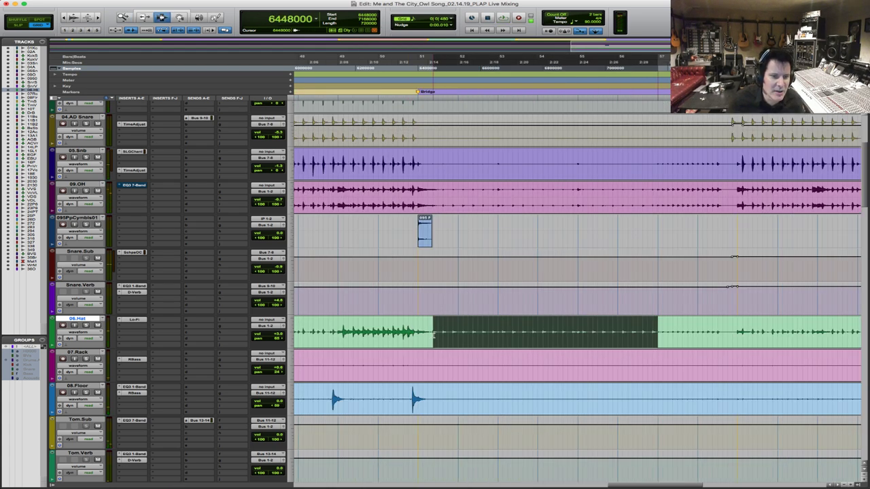
Extend the start of the 06.Hat selection back to sample 6446705 in Slip mode
key("t")
key("t")
key("space")
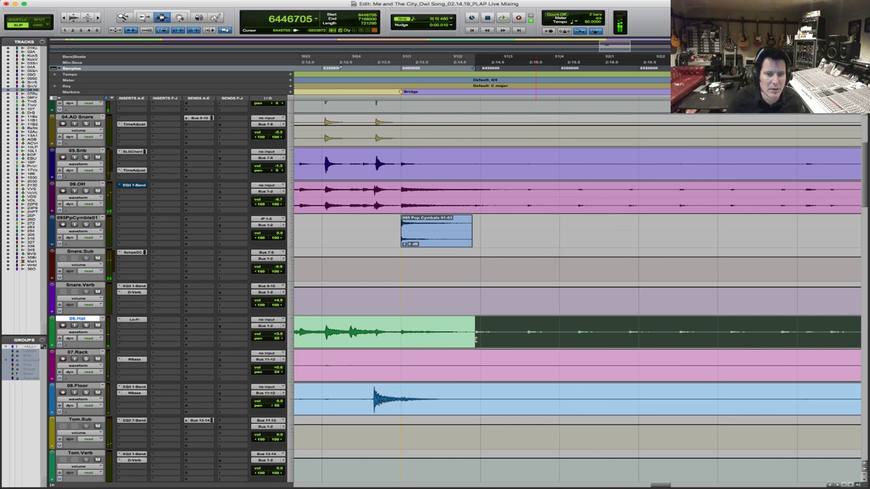
key("space")
scroll(489, 344, "down", 3)
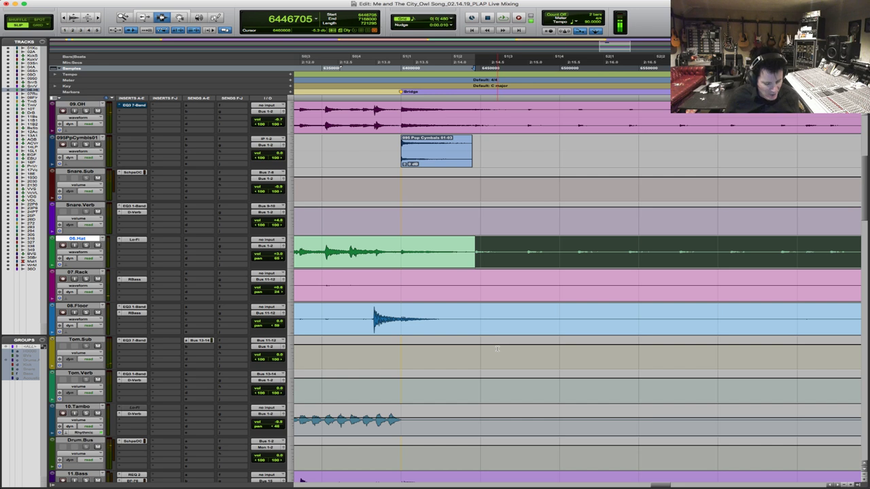
Reselect the 06.Hat bridge passage in Slip mode from sample 6446378 to 7159326
key("Tab")
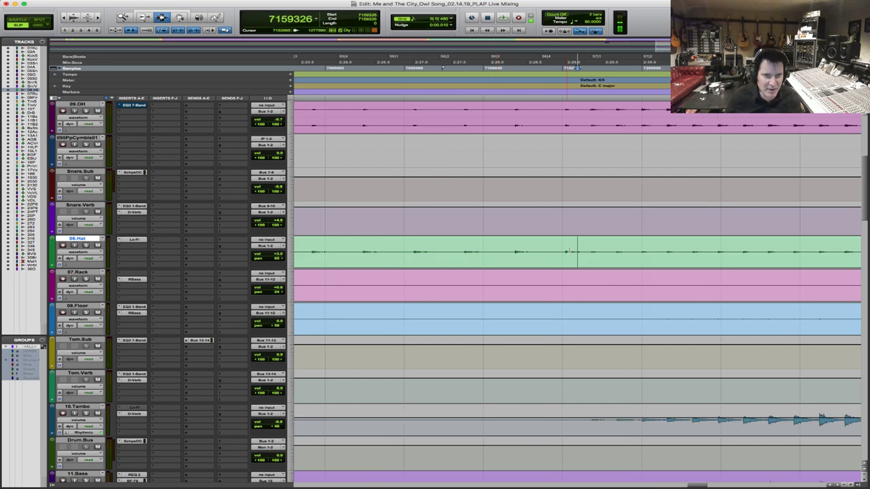
key("r")
key("r")
key("r")
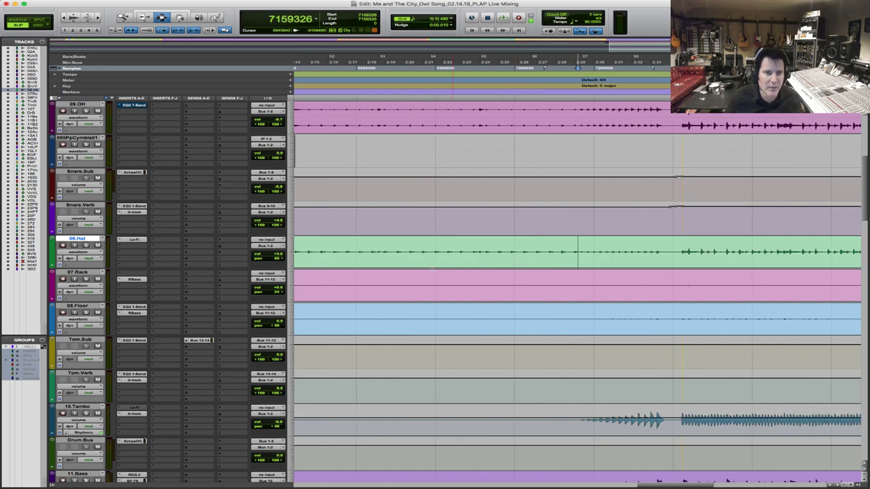
key("t")
key("t")
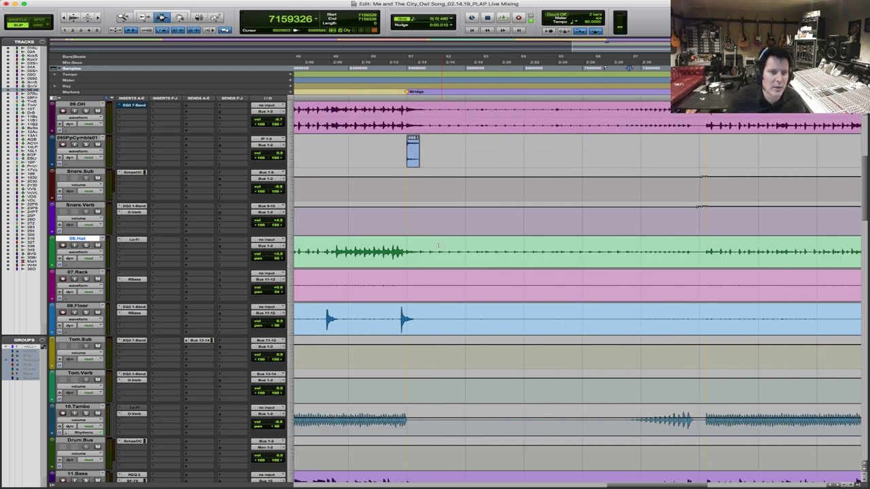
key("t")
key("t")
left_click(448, 258)
key("shift+Return")
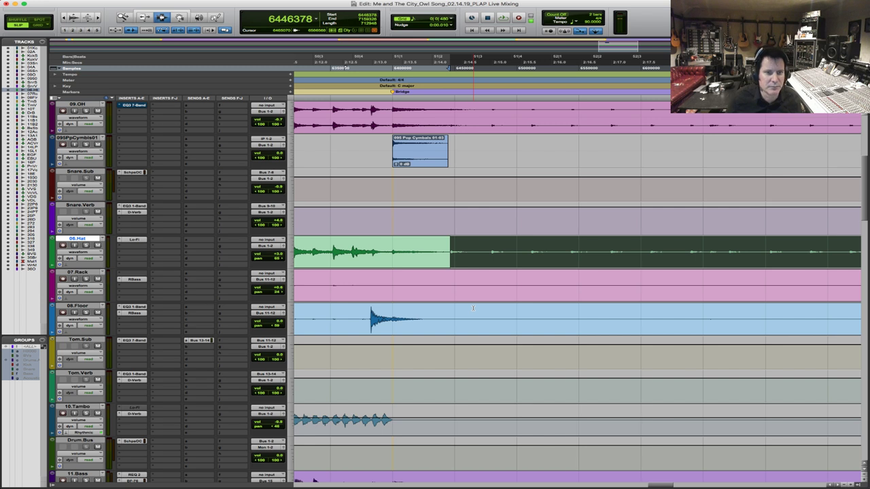
Show the volume automation on 06.Hat and lower its level across the selected bridge passage
right_click(78, 257)
left_click(84, 260)
key("F6")
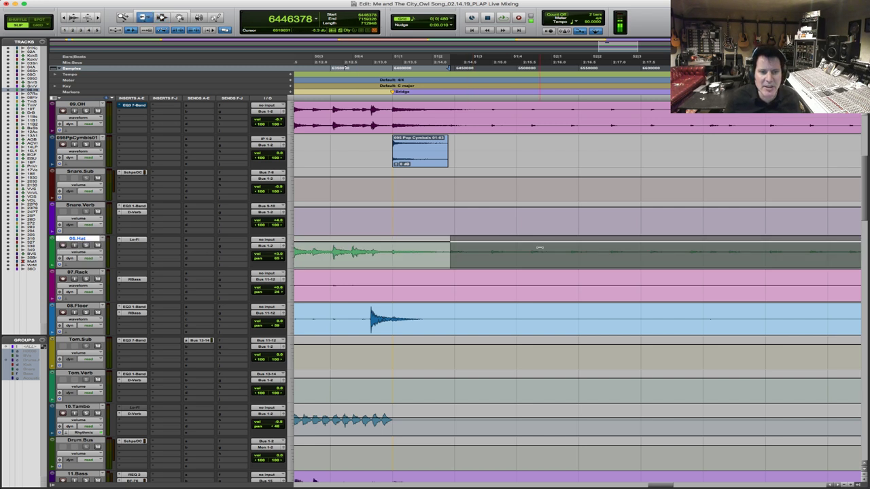
left_click_drag(539, 247, 539, 251)
key("r")
key("r")
key("r")
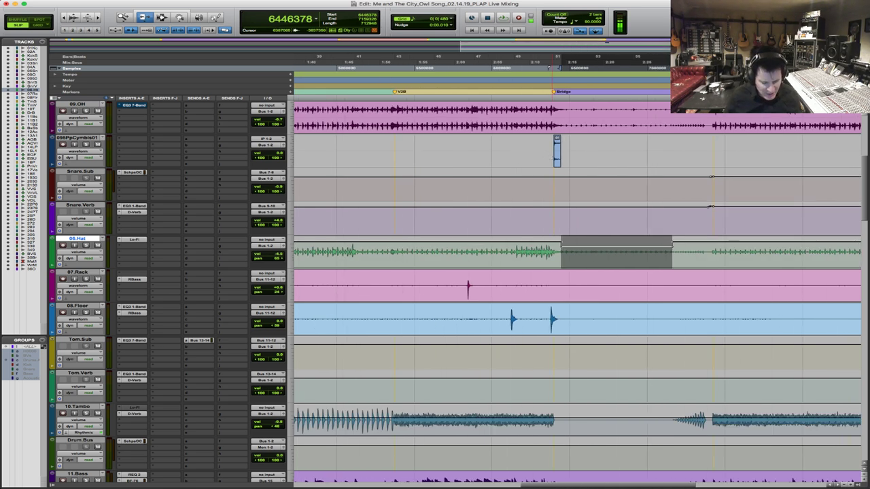
Move the bridge selection up to 09.OH, show its volume automation and lower the level across the selection
key("p")
key("p")
key("p")
key("p")
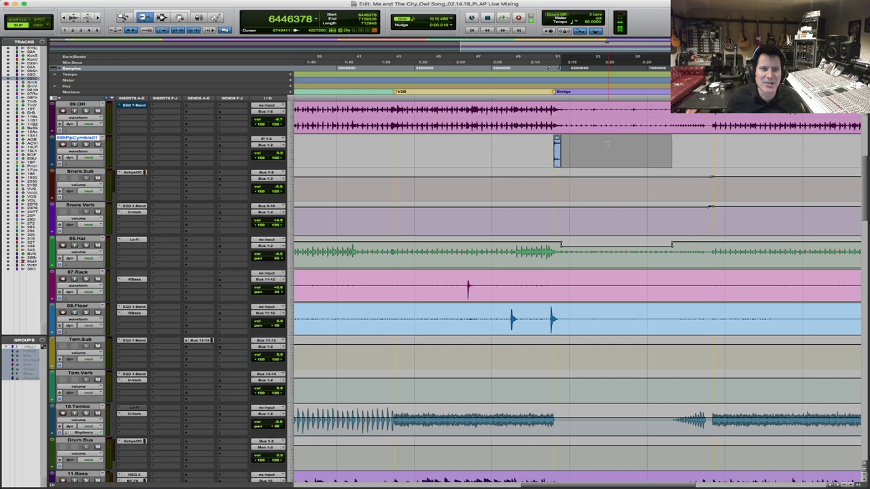
scroll(578, 272, "up", 2)
scroll(410, 186, "up", 1)
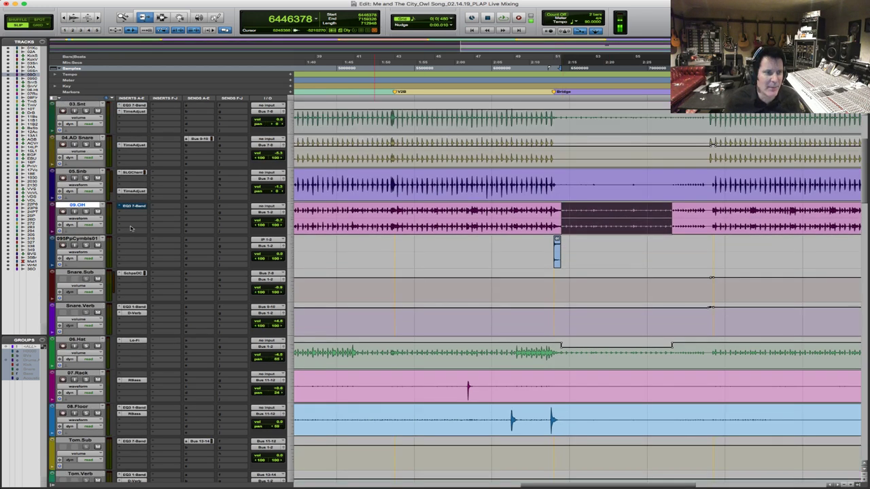
left_click(93, 217)
left_click(96, 227)
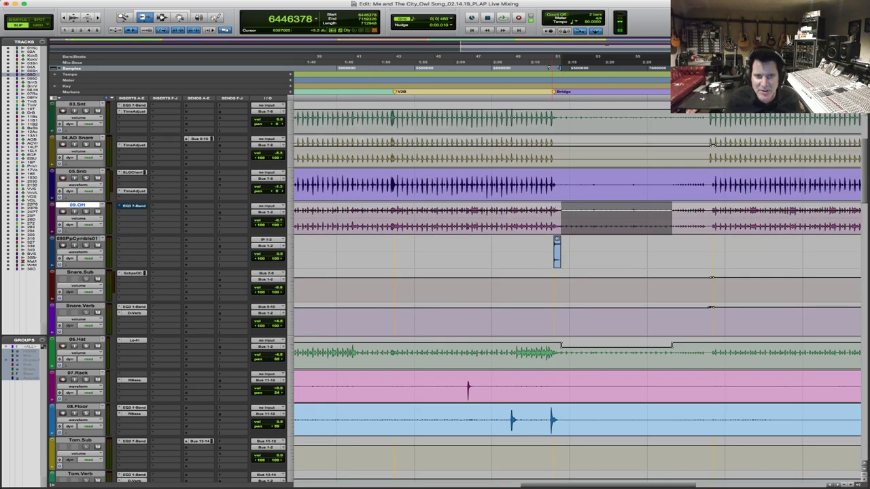
left_click_drag(589, 214, 590, 216)
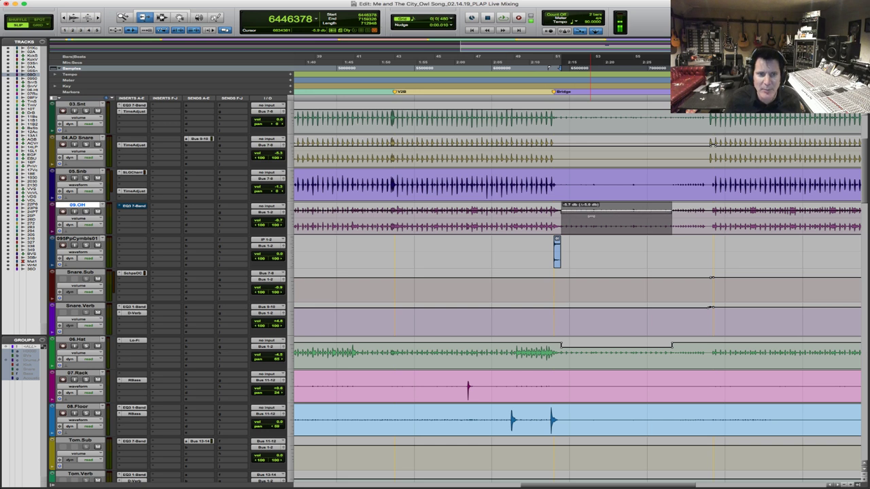
Play into the Bridge from sample 6335302 to check the lowered overhead and hi-hat levels
left_click(544, 246)
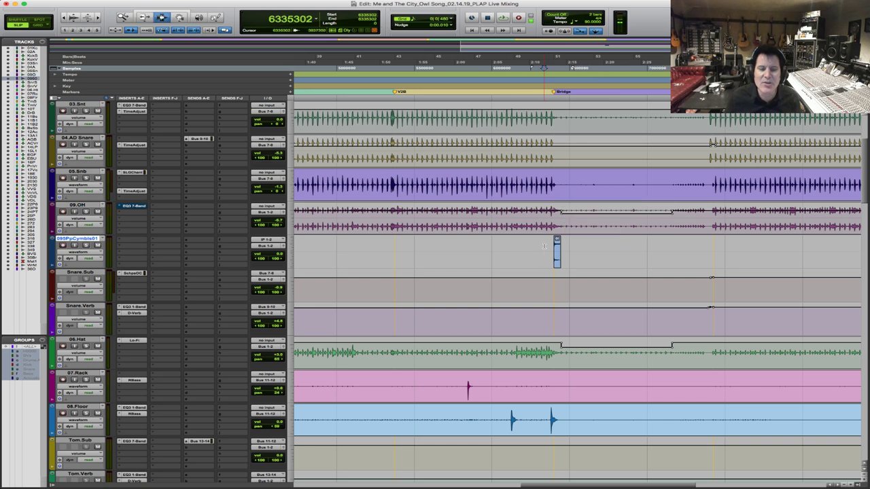
key("space")
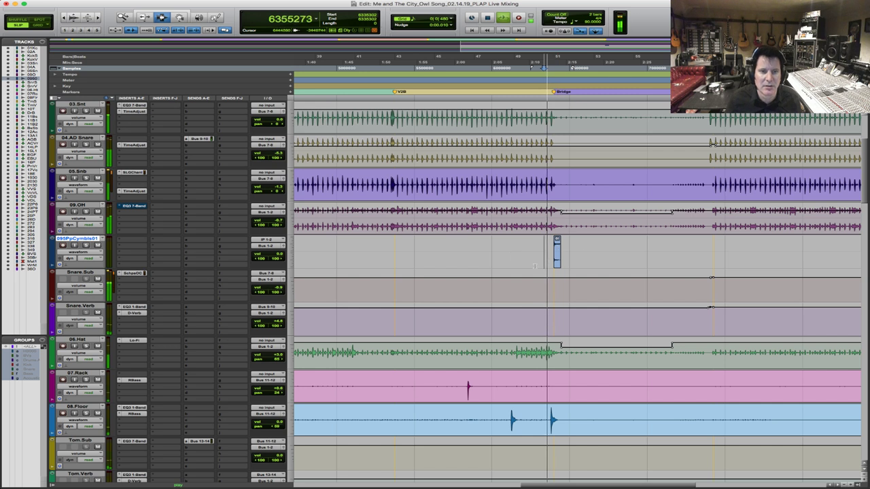
key("super+bracketright")
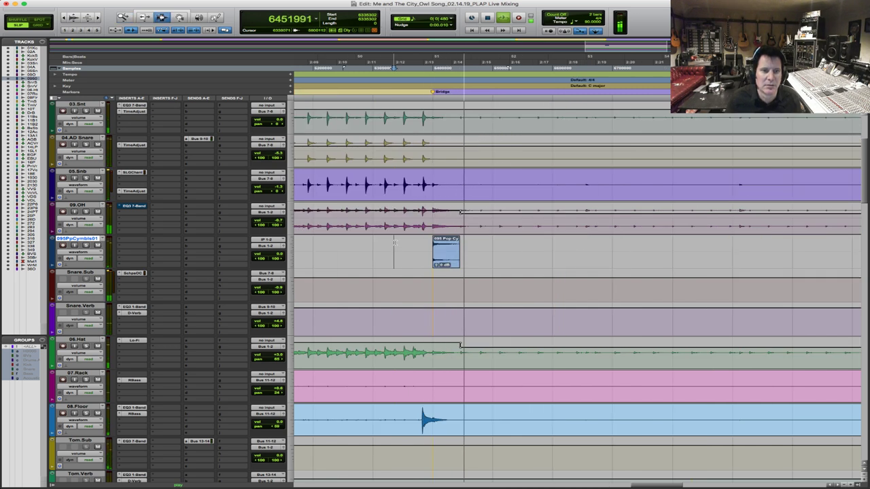
key("space")
Reshape the abrupt 09.OH volume drop into a gradual ramp under the cymbal clip and play it from sample 6365830
key("super+bracketright")
key("super+bracketright")
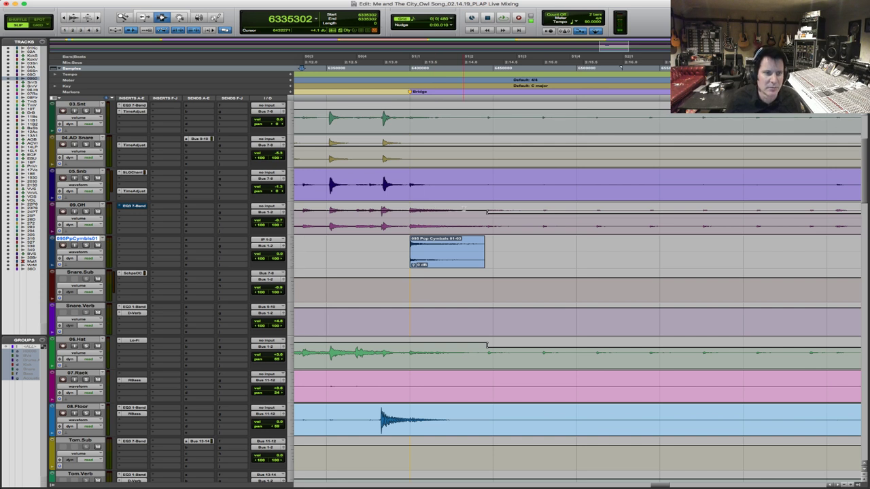
key("F8")
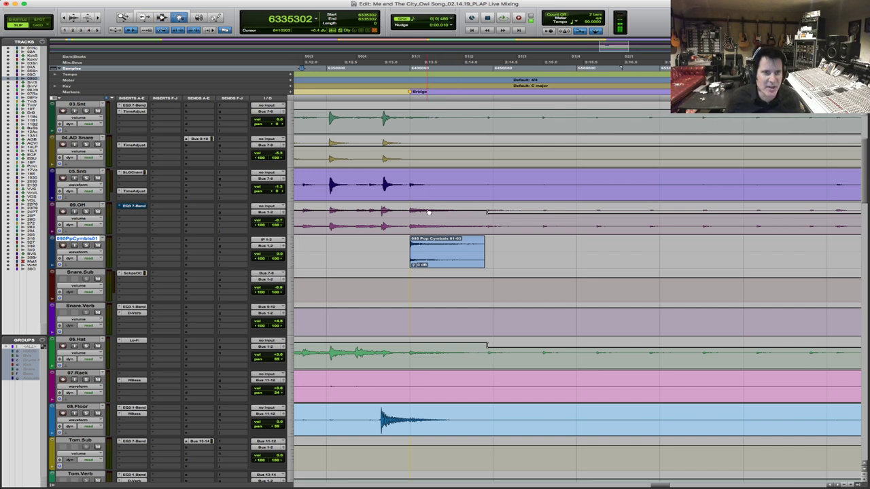
key("F7")
left_click(354, 213)
key("space")
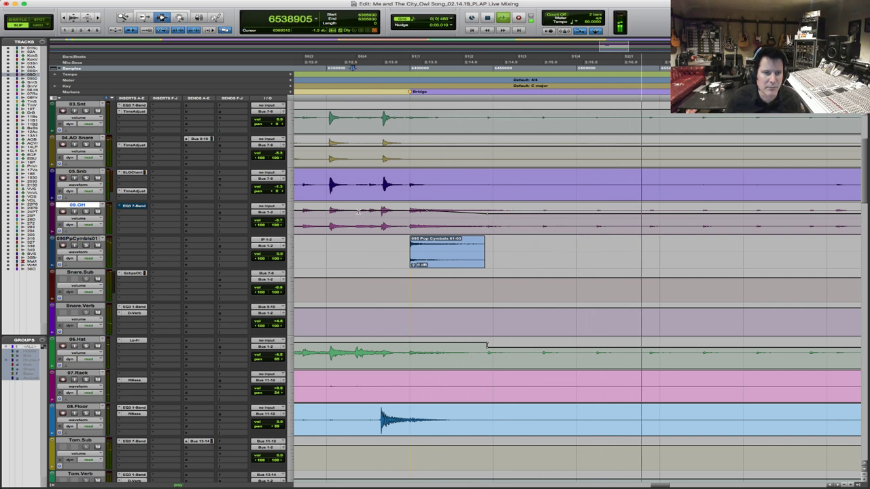
key("space")
Reshape the abrupt 06.Hat volume drop into a matching gradual ramp at the bridge start and play it back
key("F8")
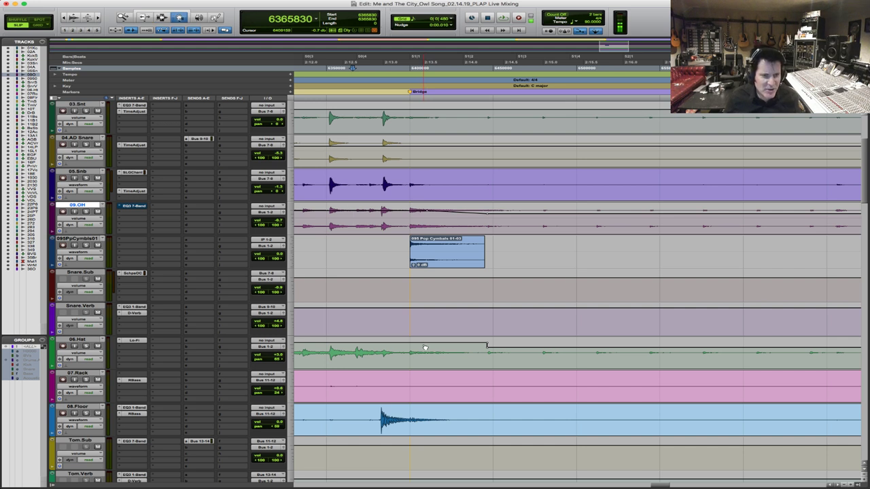
left_click(488, 345)
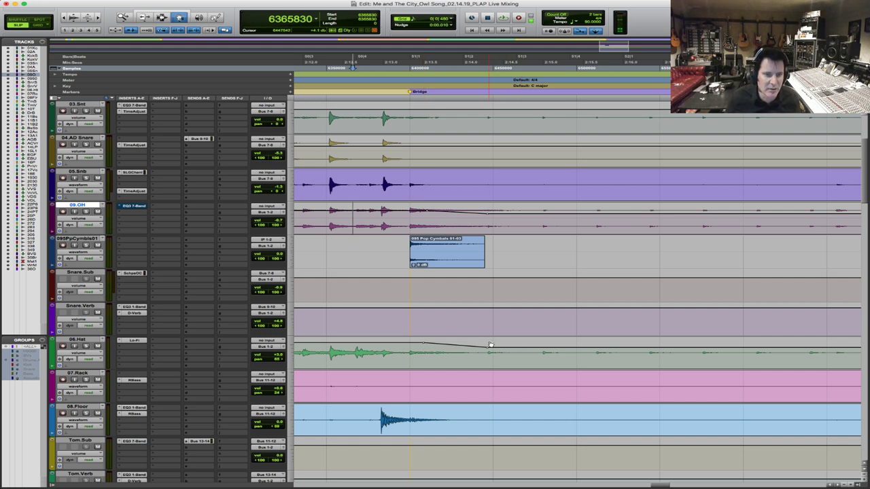
key("space")
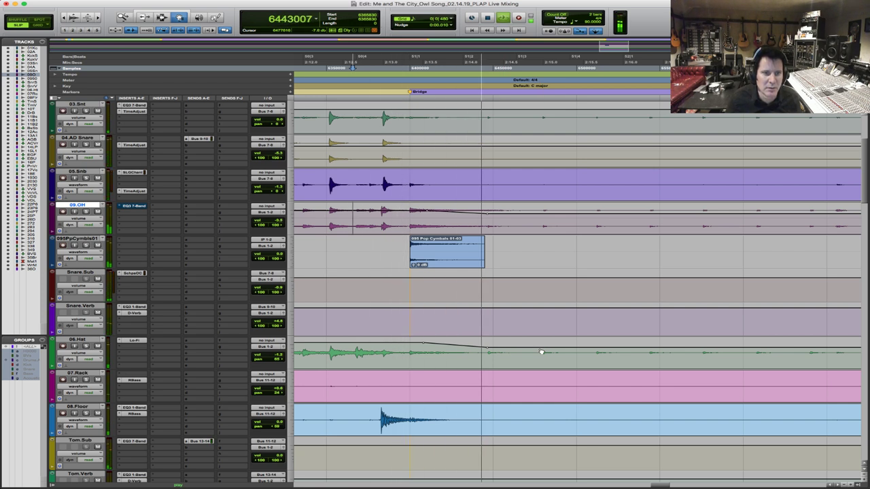
Fine-tune the Bridge volume automation that follows the ramps on 06.Hat and 09.OH
key("space")
key("F6")
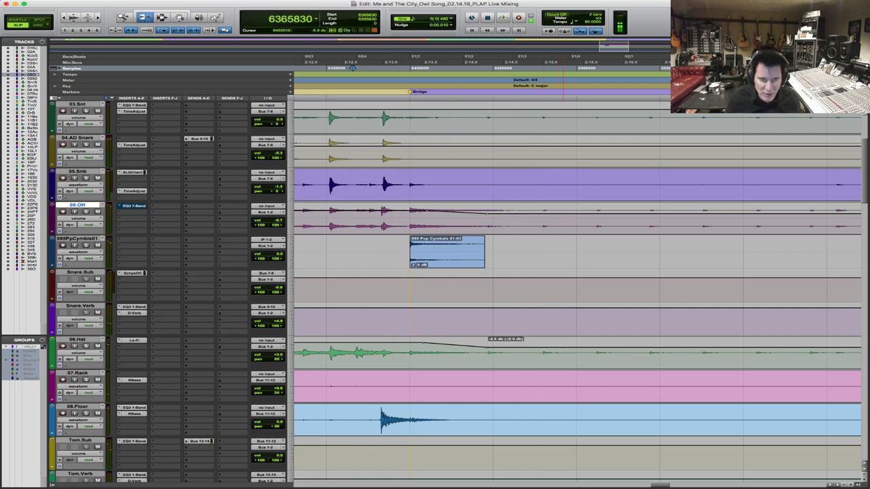
left_click_drag(488, 348, 490, 354)
key("F8")
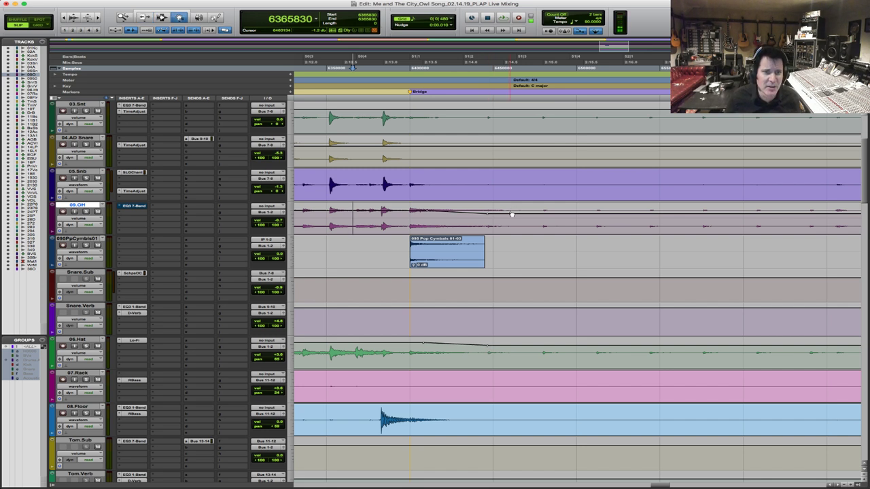
key("F6")
left_click_drag(537, 216, 541, 210)
key("F8")
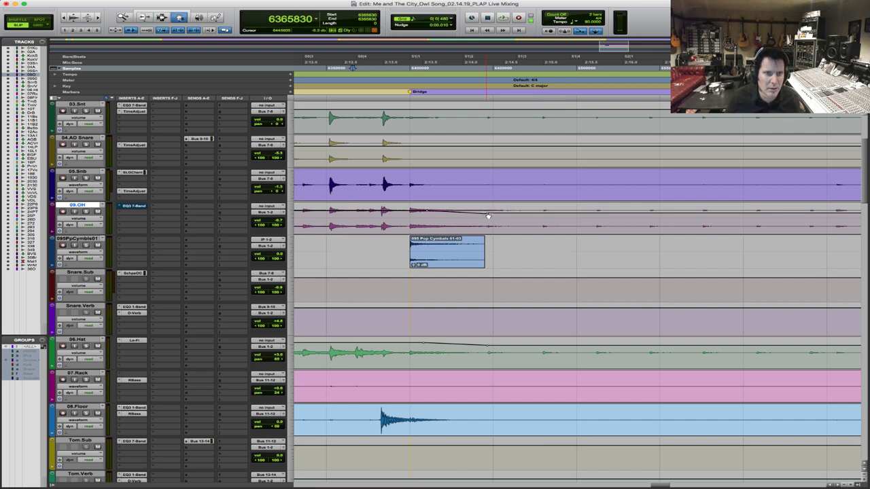
Play into the Bridge from sample 6372527 to check the cymbal hit against the adjusted overhead and hi-hat levels
key("F7")
left_click(363, 246)
key("space")
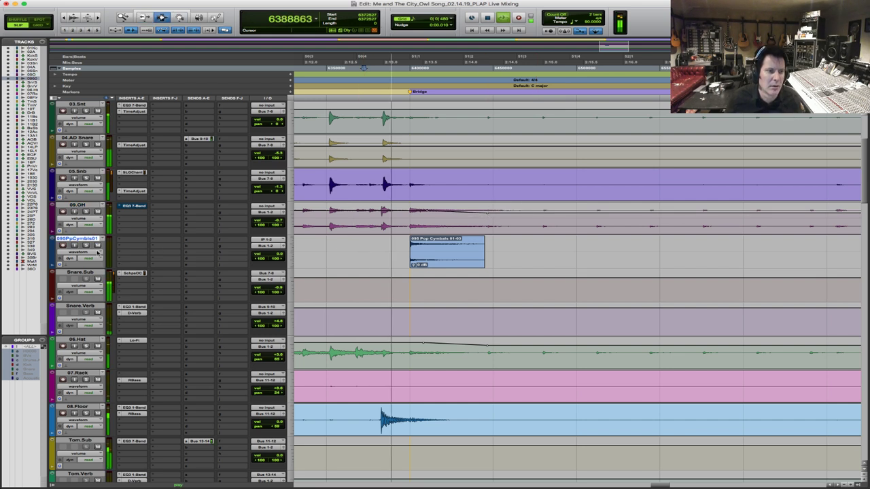
key("space")
Extend the Pop Cymbals clip to reveal its following hits, and trim its end back to just before the second hit
double_click(431, 254)
key("r")
key("r")
key("r")
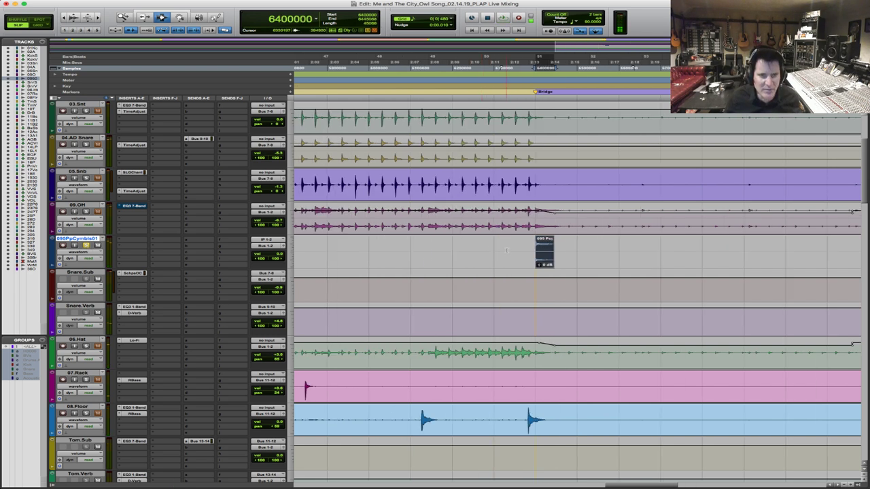
key("F6")
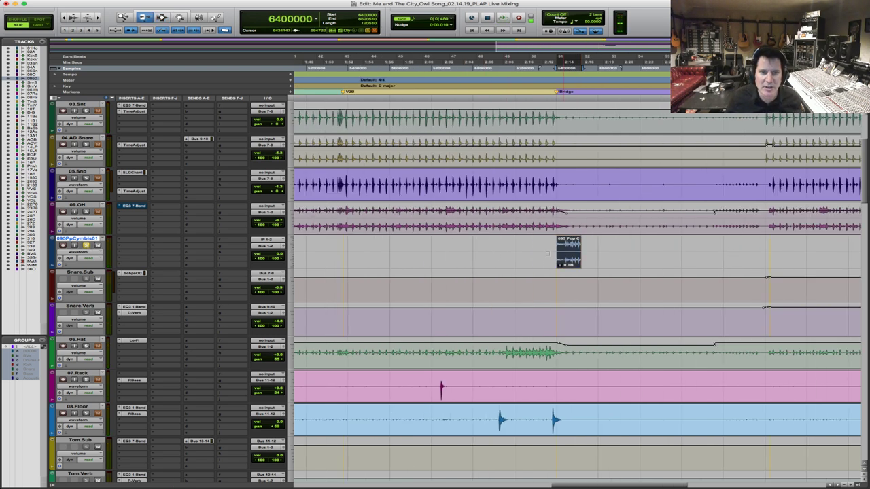
key("t")
key("t")
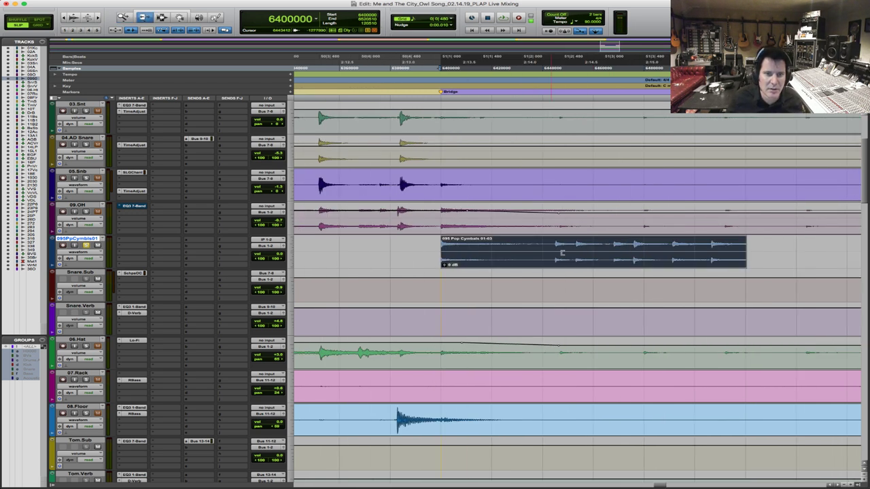
left_click_drag(636, 253, 561, 254)
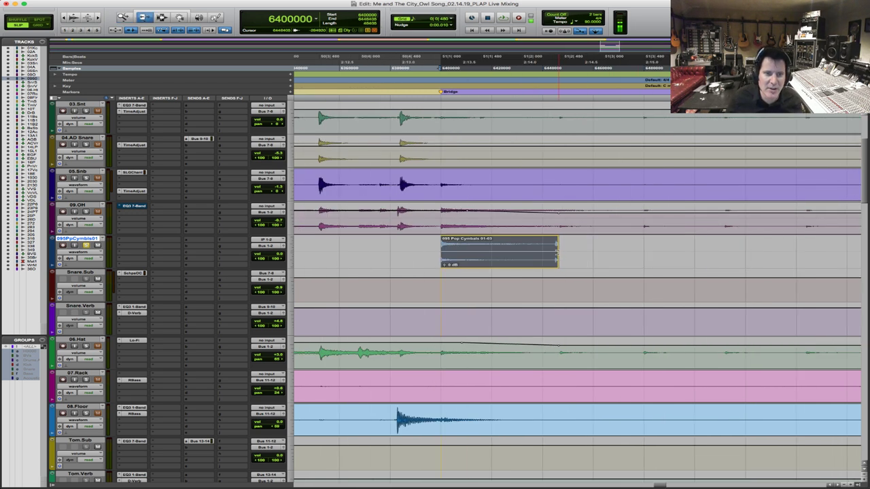
Select the Pop Cymbals clip from sample 6401688, just after its attack, through the empty space beyond its end
key("F7")
double_click(550, 252)
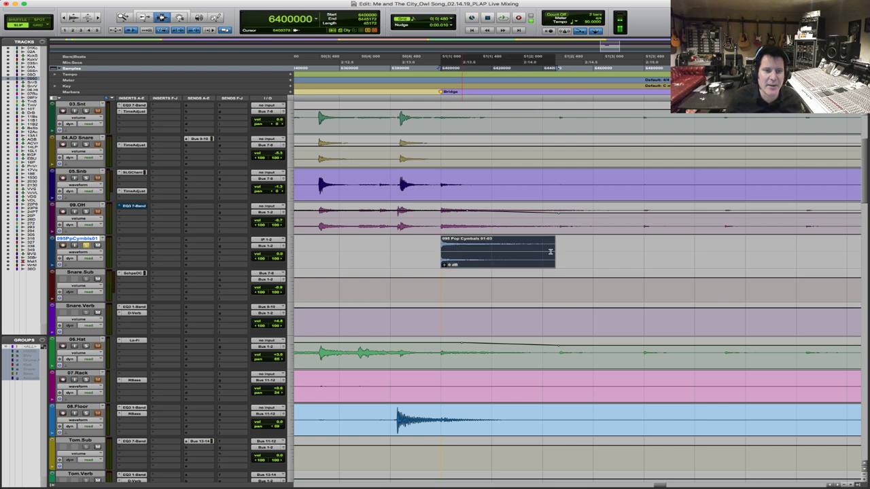
left_click_drag(764, 246, 816, 248)
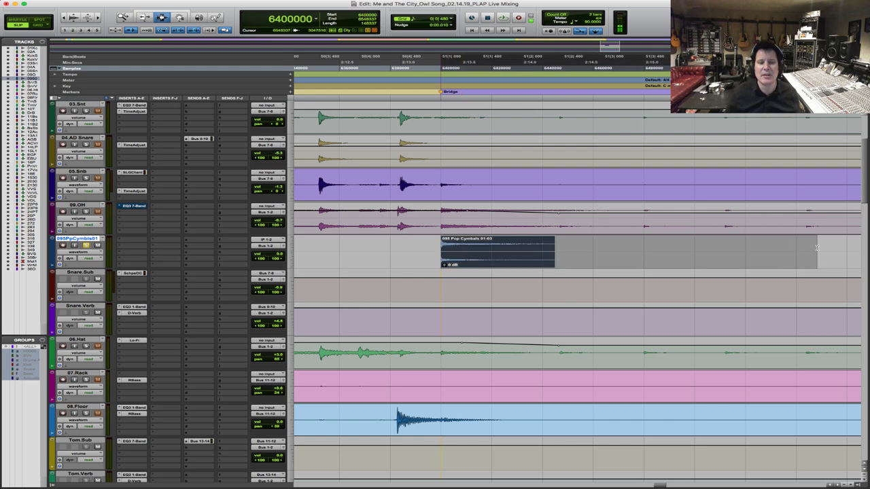
left_click(444, 254, "shift")
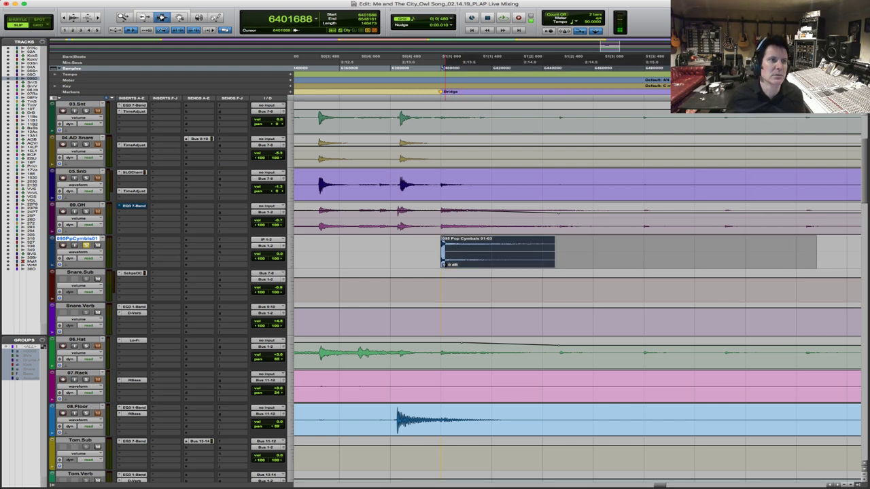
Lengthen the selection past the Pop Cymbals clip and render AudioSuite D-Verb on it with the factory default Hall settings
left_click(204, 0)
mouse_move(208, 23)
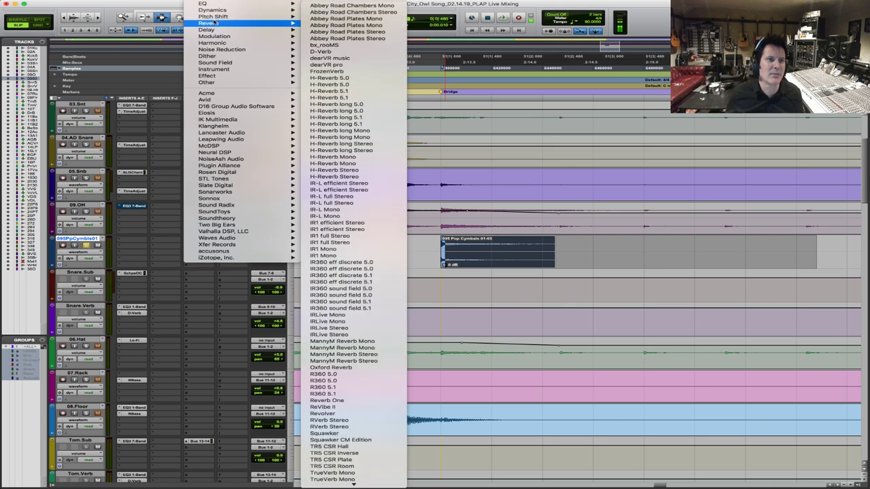
left_click(355, 52)
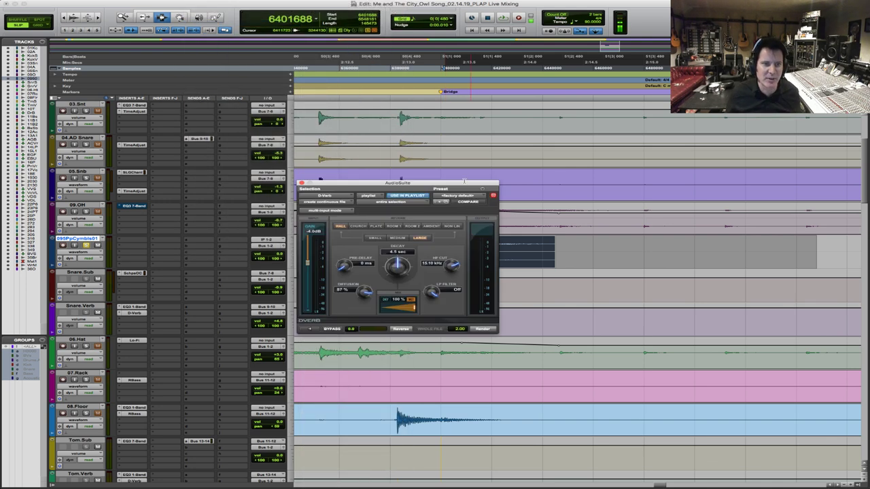
left_click_drag(464, 185, 480, 70)
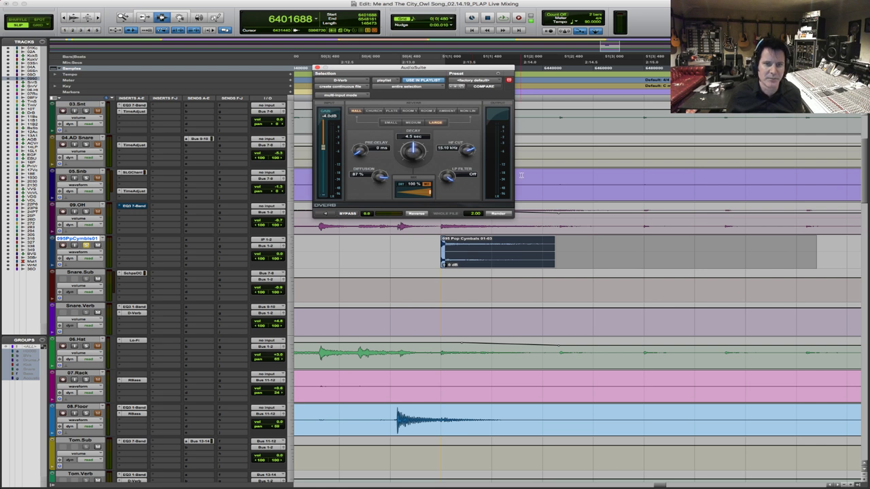
key("r")
left_click_drag(793, 253, 743, 259)
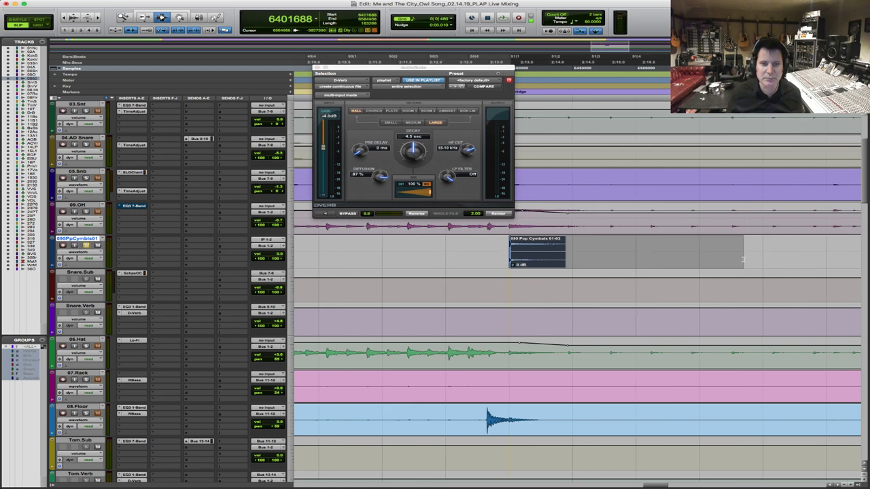
left_click(506, 214)
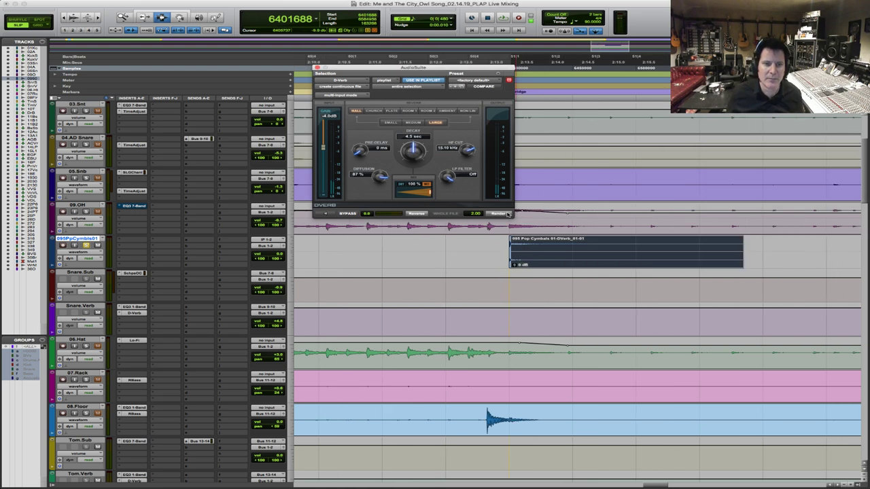
Render an 8.1 dB AudioSuite Gain boost on the reverb-processed Pop Cymbals tail
key("t")
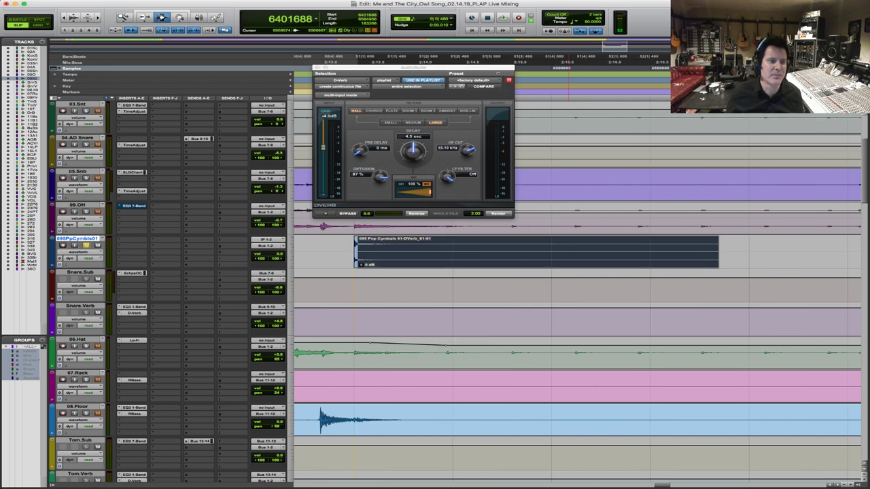
left_click(197, 0)
mouse_move(227, 84)
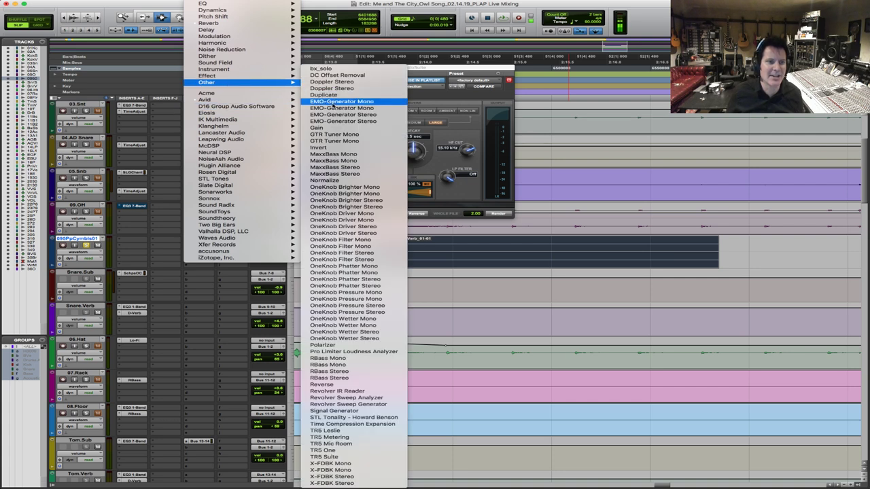
left_click(466, 117)
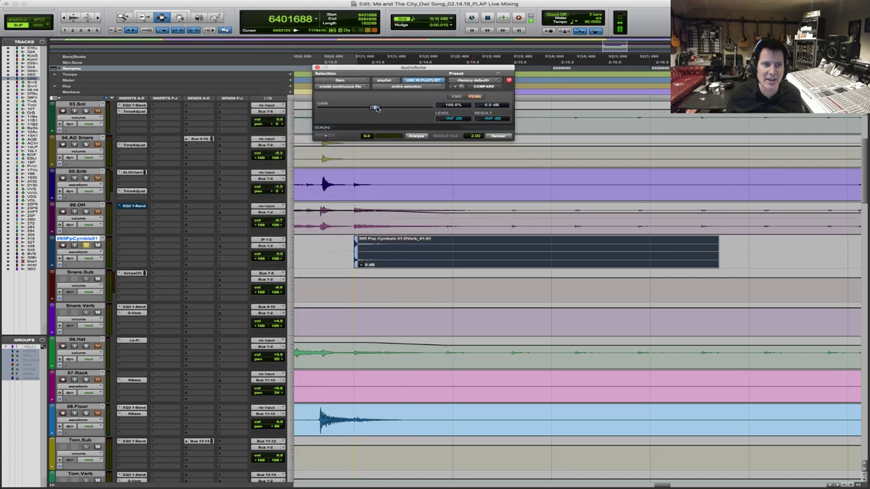
left_click_drag(375, 108, 380, 108)
left_click(497, 136)
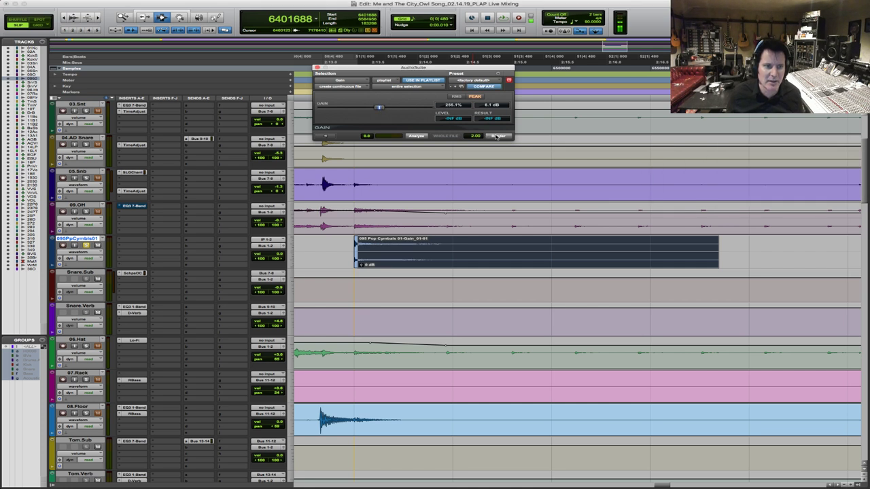
Play the boosted cymbal reverb tail from sample 6401688
key("F5")
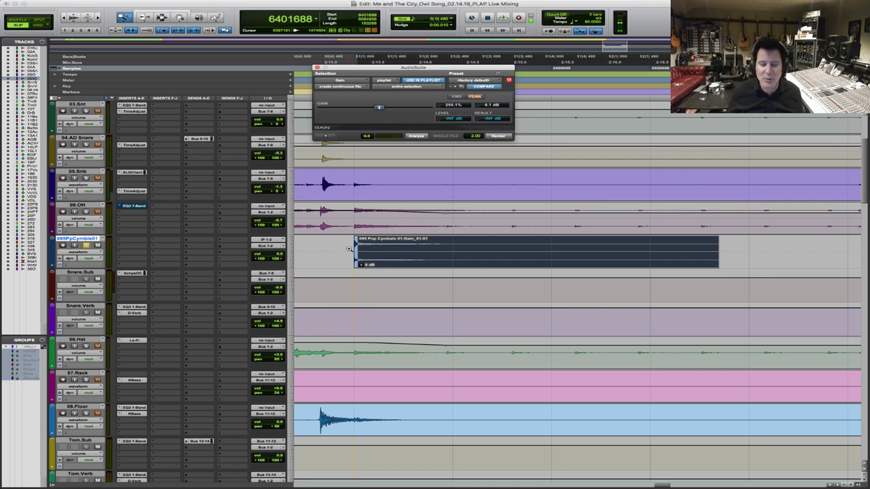
key("space")
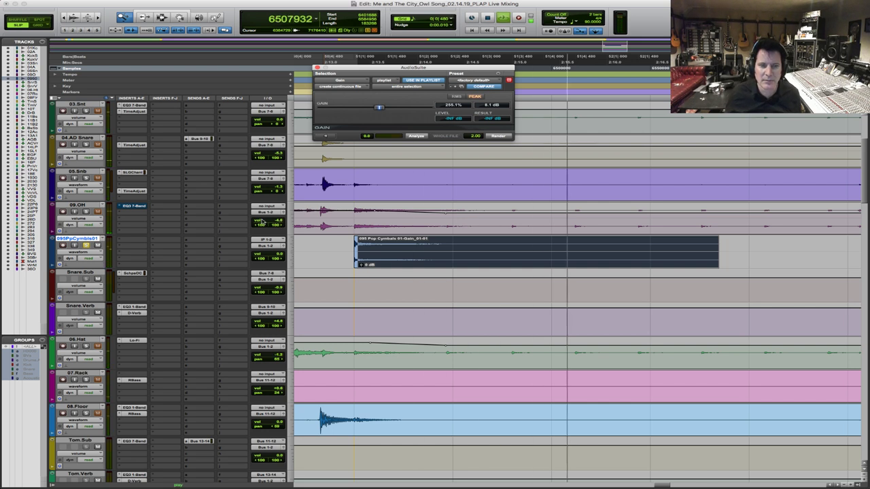
key("space")
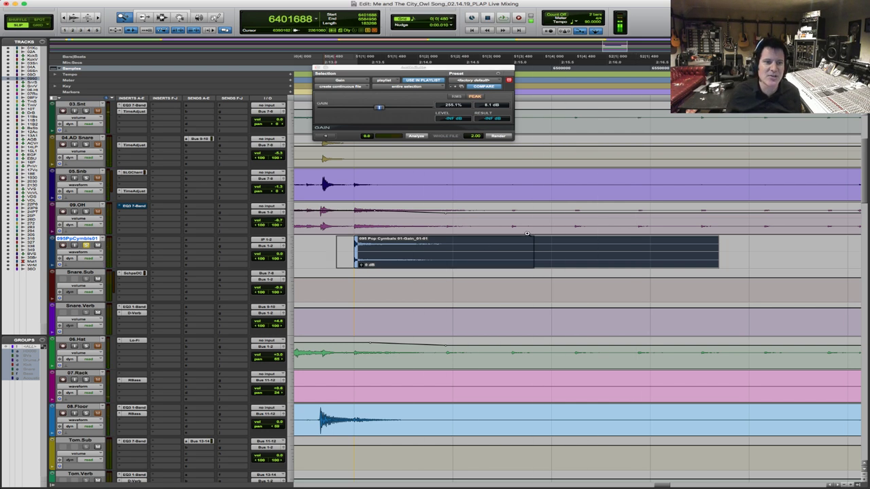
Crossfade the dry Pop Cymbals attack into the rendered reverb tail and play the transition from sample 6392706
left_click(340, 249)
left_click_drag(347, 251, 457, 251)
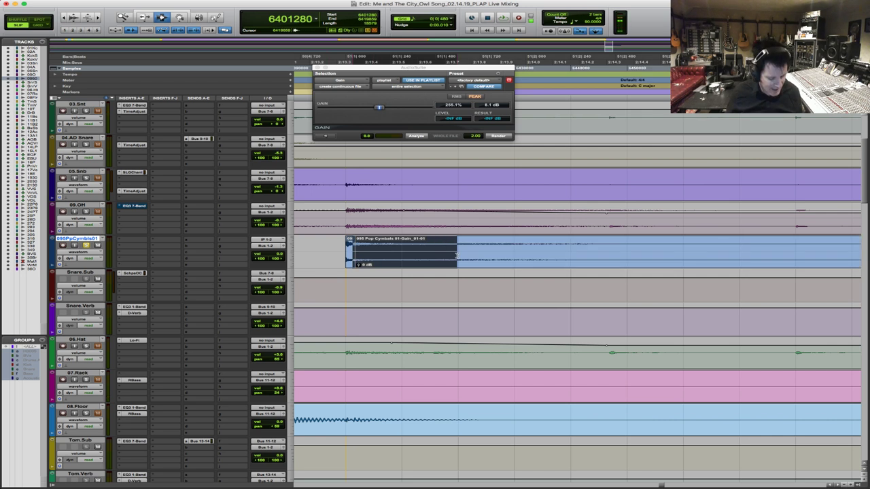
left_click(325, 252, "shift")
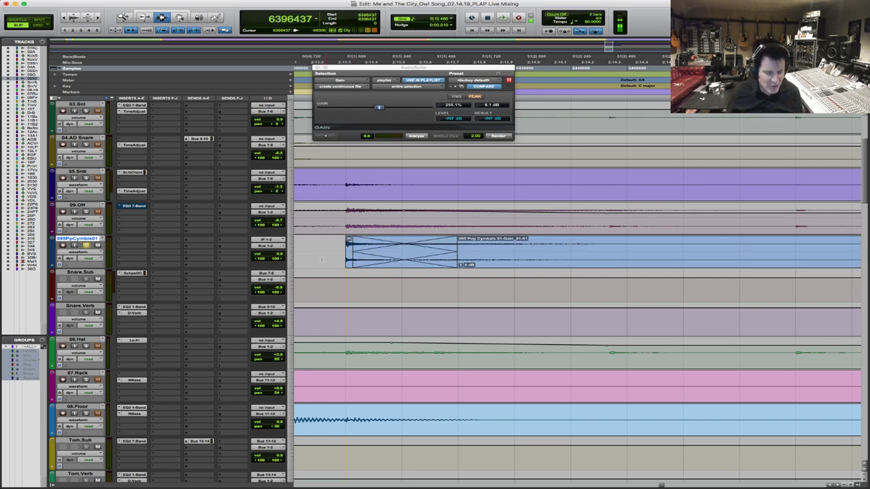
key("r")
key("space")
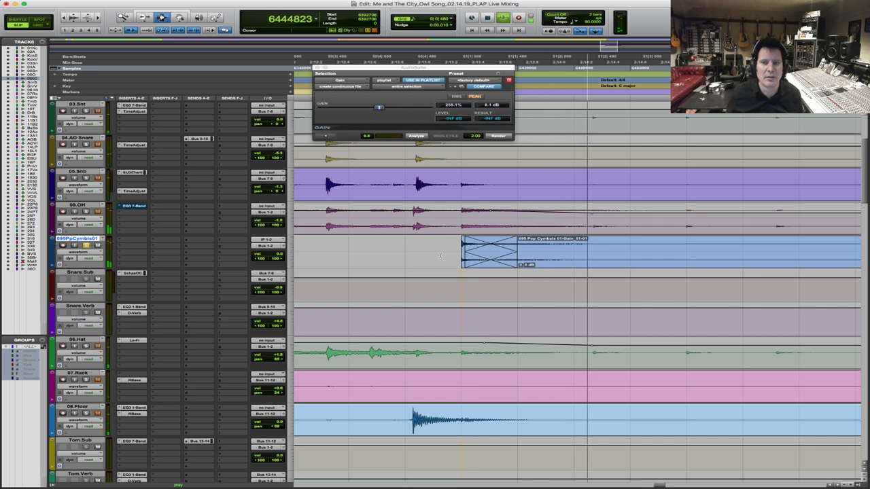
key("space")
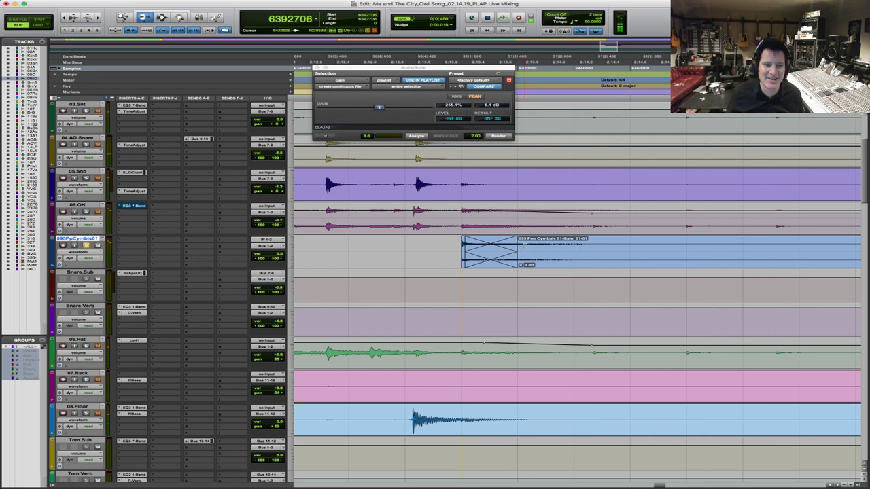
Lengthen the crossfade on the Pop Cymbals clip further into the reverb tail and play it from sample 6380796
left_click_drag(523, 245, 545, 245)
key("space")
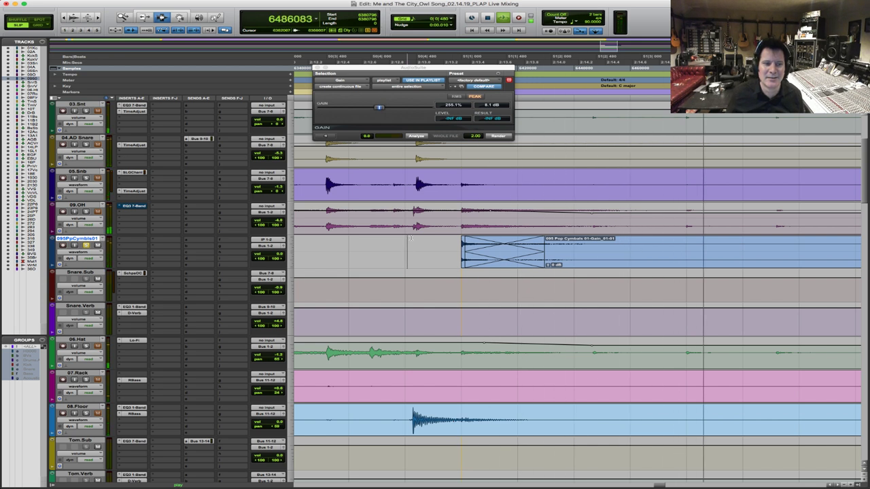
key("space")
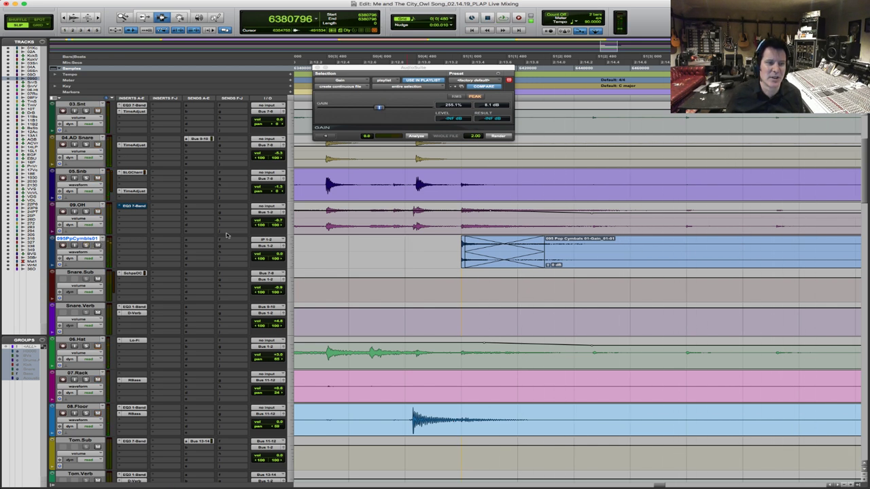
Play from sample 6364600 through the bridge, toggling the overheads' solo and reviewing the other tracks, and close the AudioSuite Gain window
left_click(361, 216)
key("space")
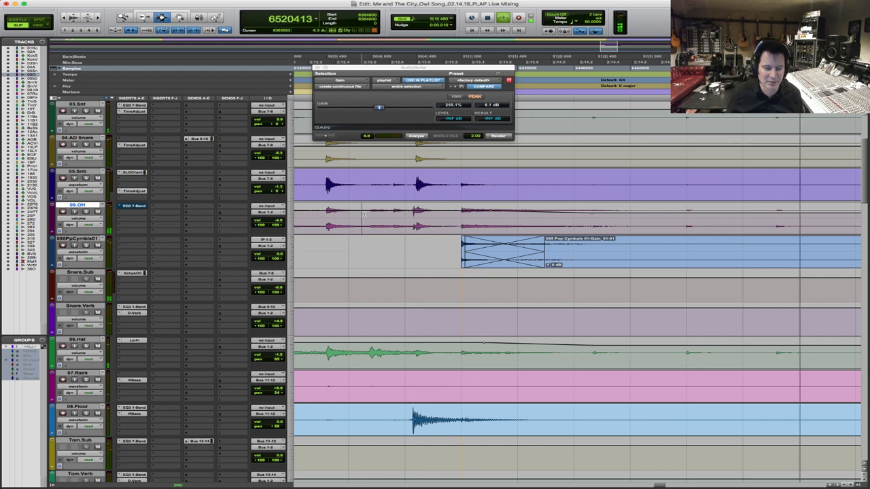
key("r")
key("r")
key("r")
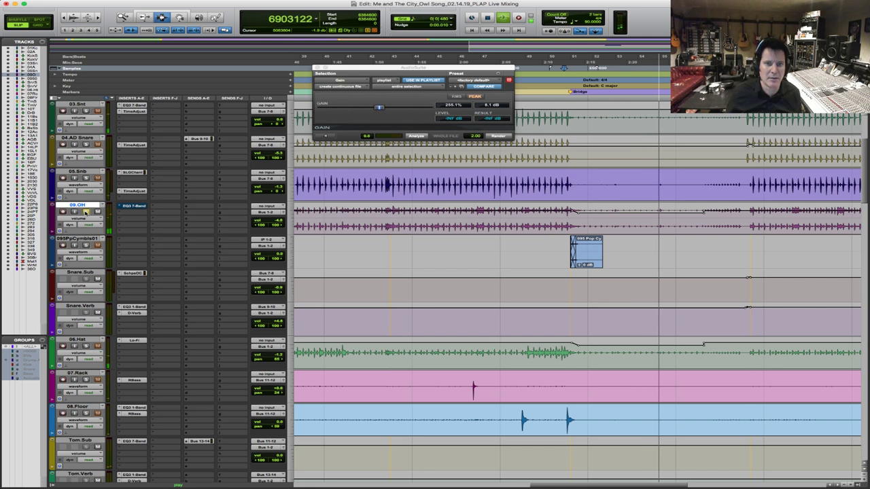
left_click(85, 211)
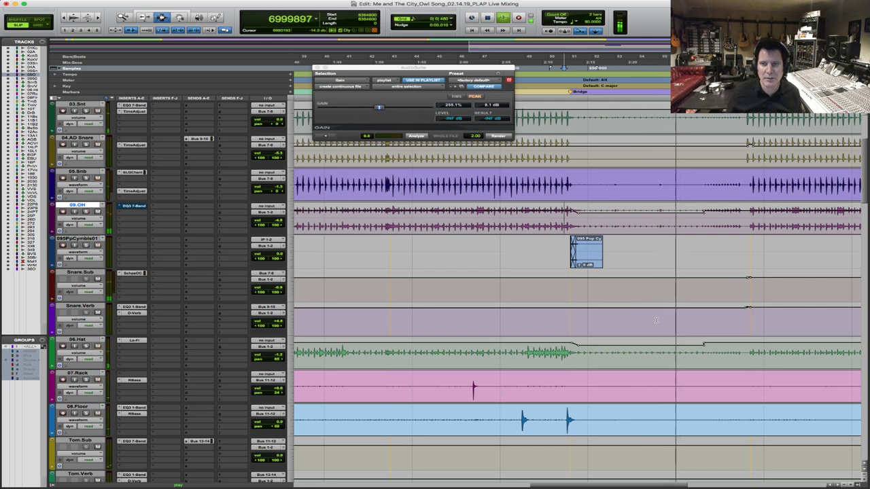
scroll(655, 320, "down", 10)
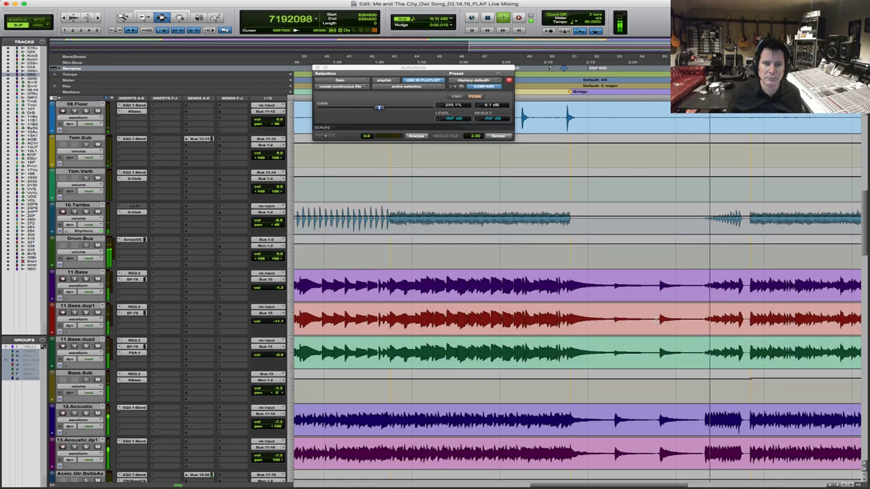
scroll(656, 320, "down", 3)
scroll(655, 320, "down", 10)
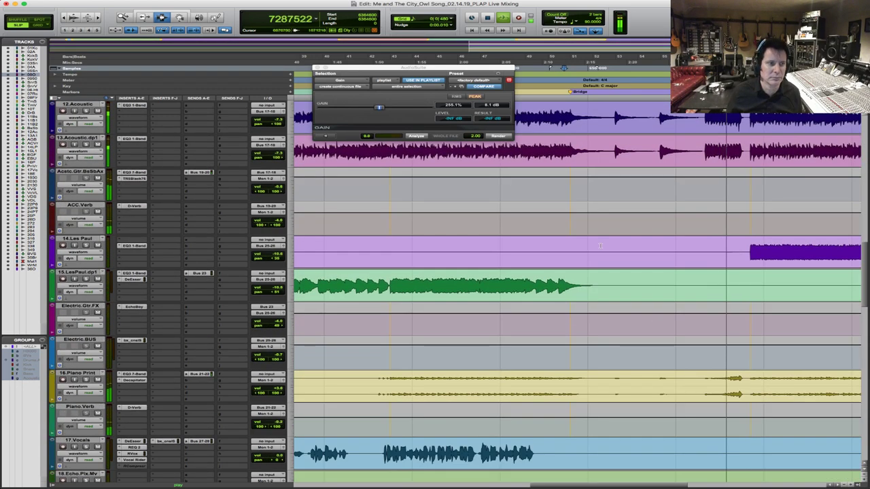
scroll(613, 250, "up", 12)
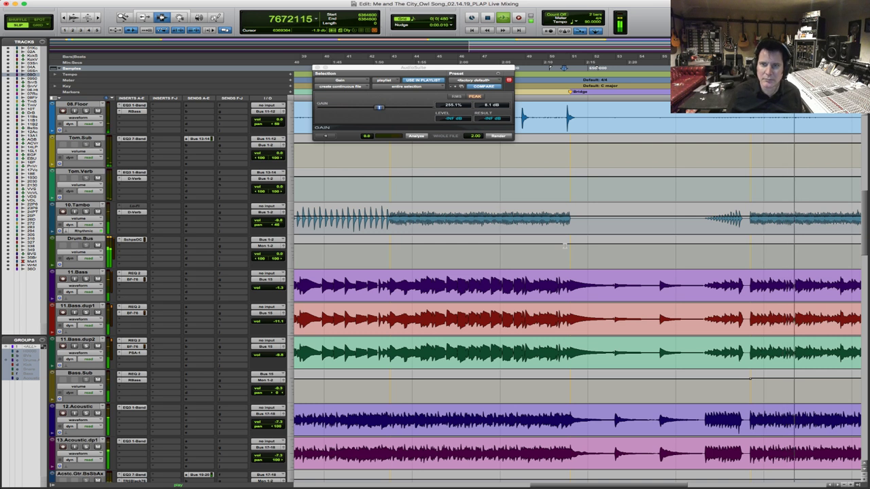
key("space")
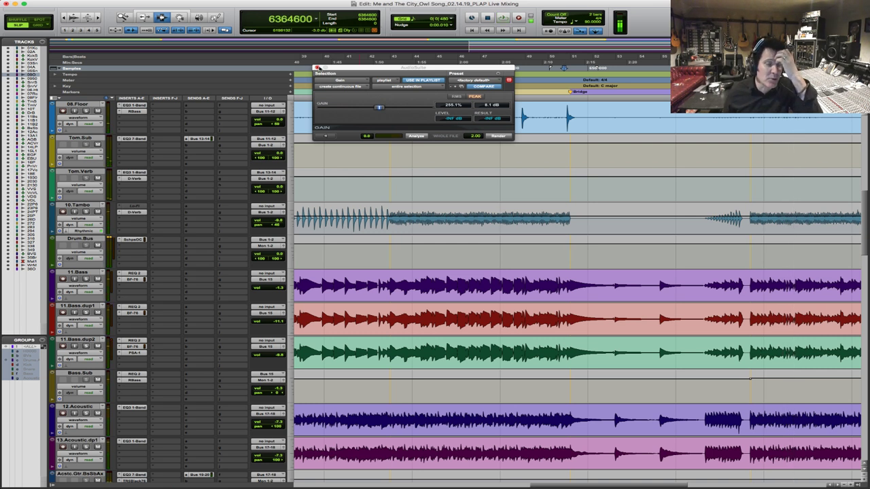
left_click(317, 68)
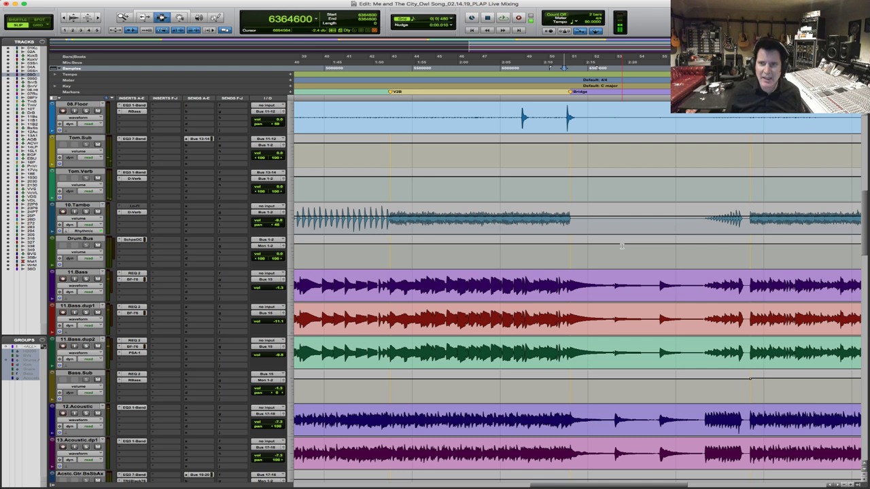
Lower the Drum.Bus volume automation to -6.7 dB from the Bridge marker at sample 6400000 to sample 7168000
key("F5")
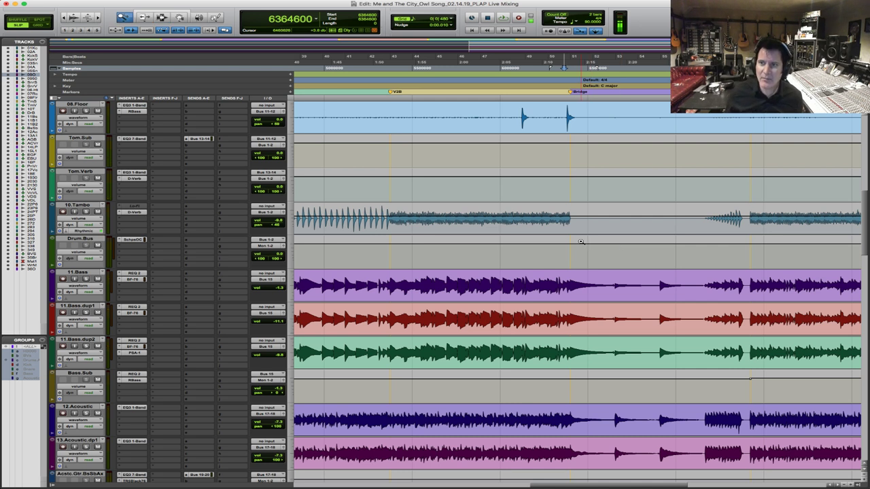
left_click_drag(550, 248, 820, 266)
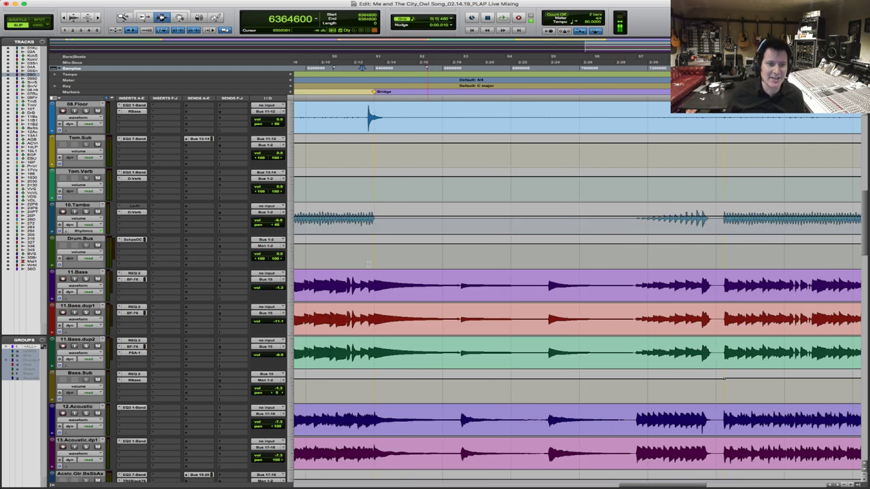
left_click_drag(373, 245, 614, 249)
key("F6")
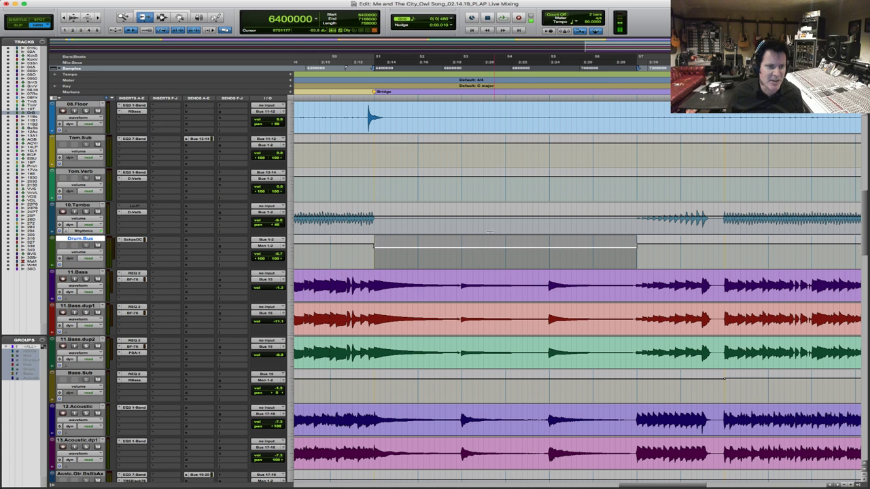
Reshape the abrupt Drum.Bus volume drop at the Bridge marker into a gradual downward ramp using automation breakpoints
key("F8")
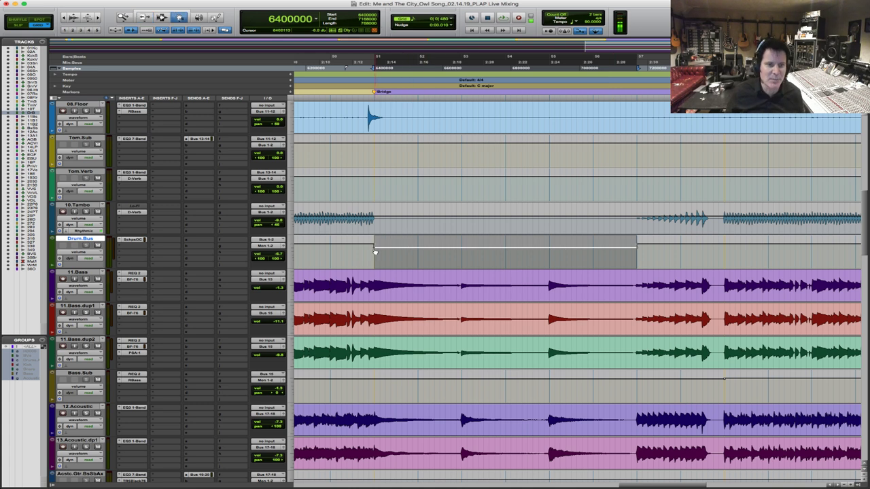
key("F5")
left_click_drag(345, 235, 493, 269)
scroll(582, 274, "up", 5)
scroll(583, 274, "up", 5)
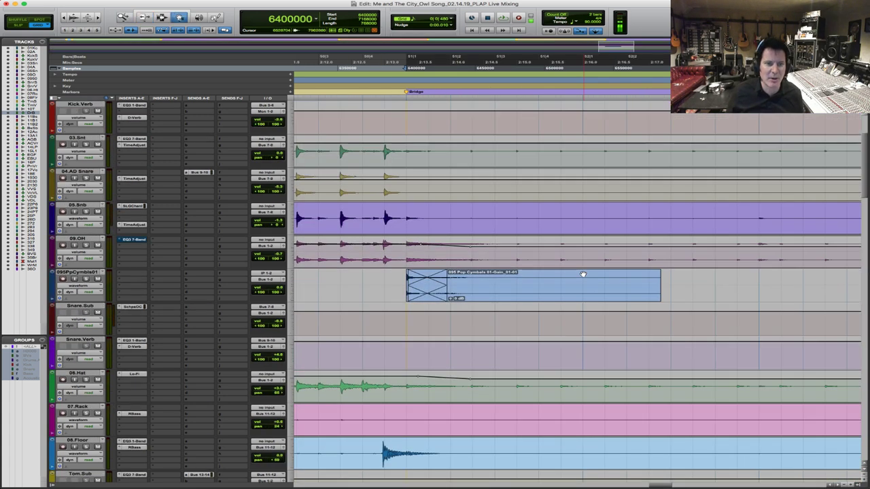
scroll(582, 273, "down", 7)
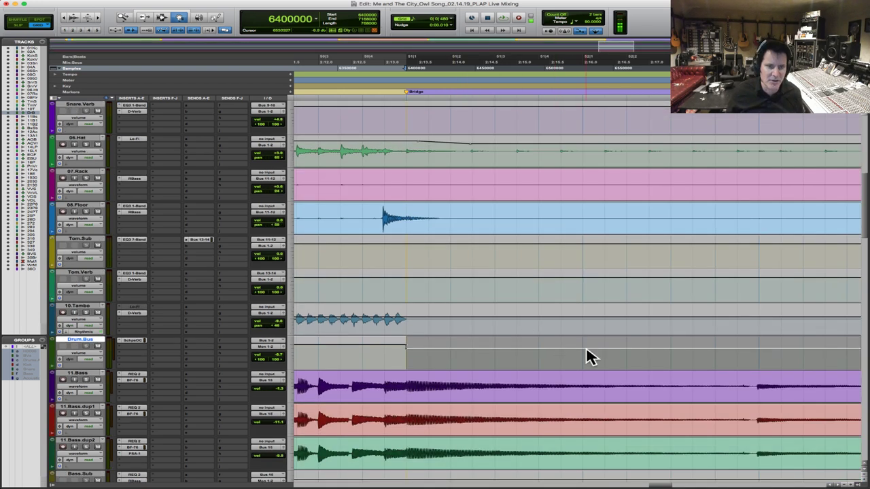
left_click(410, 350, "alt")
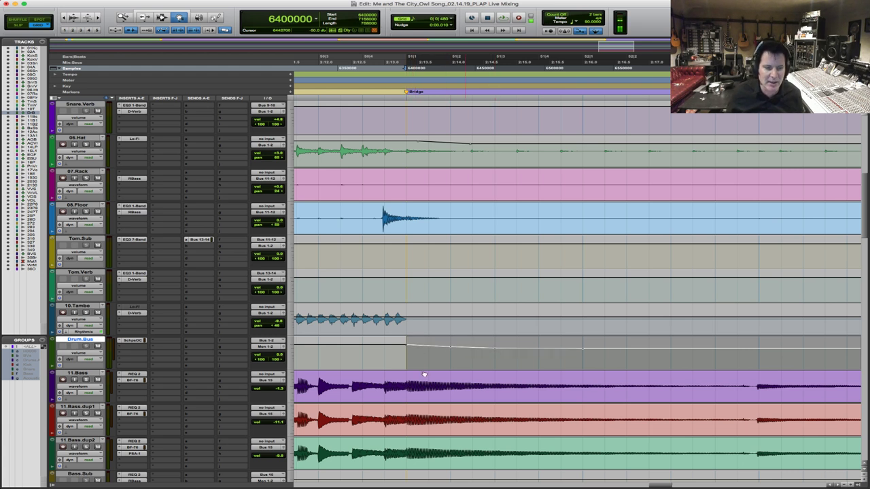
Play the transition into the bridge from sample 6336000 to check the Drum.Bus volume ramp
left_click(319, 315)
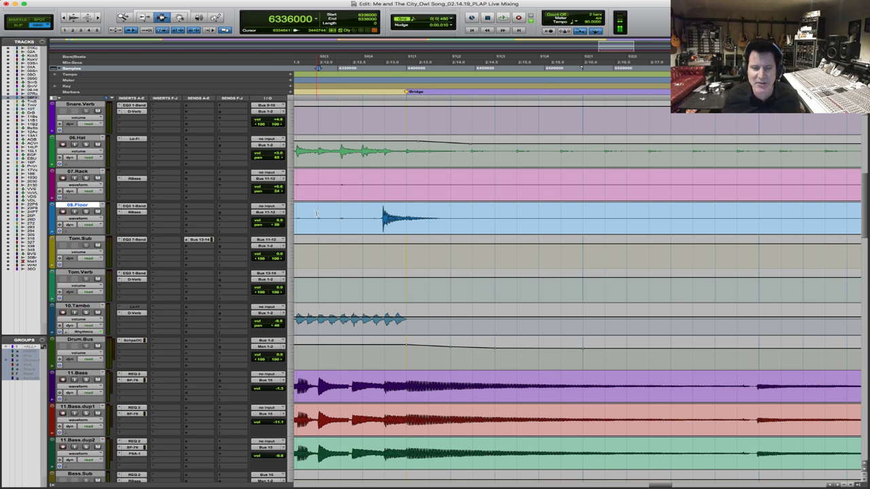
key("space")
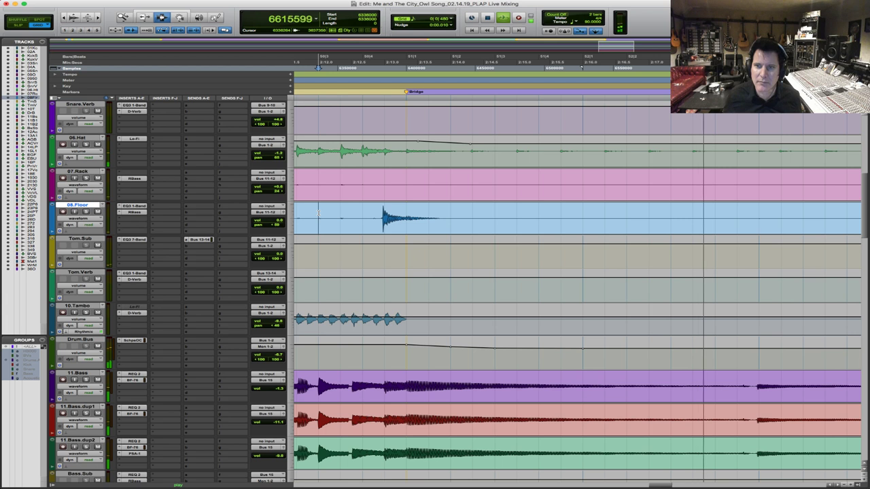
key("r")
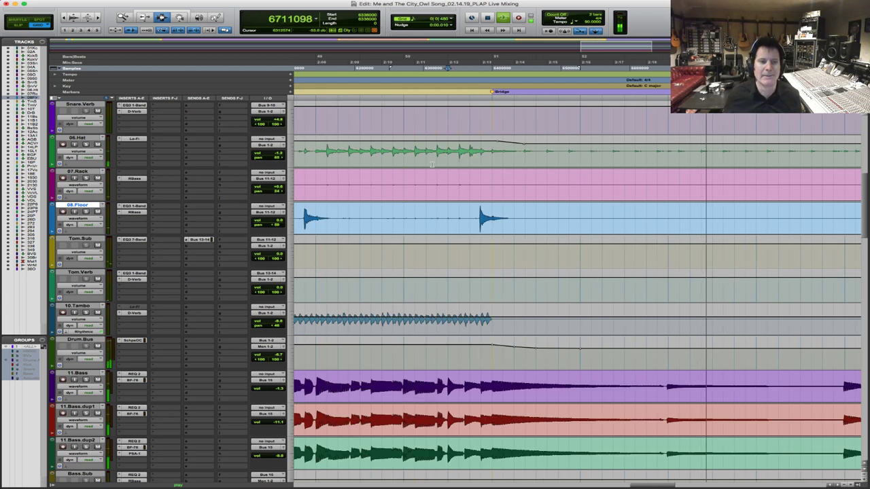
Play the song from sample 6240000 through the transition into the Bridge
left_click(385, 163)
key("space")
key("space")
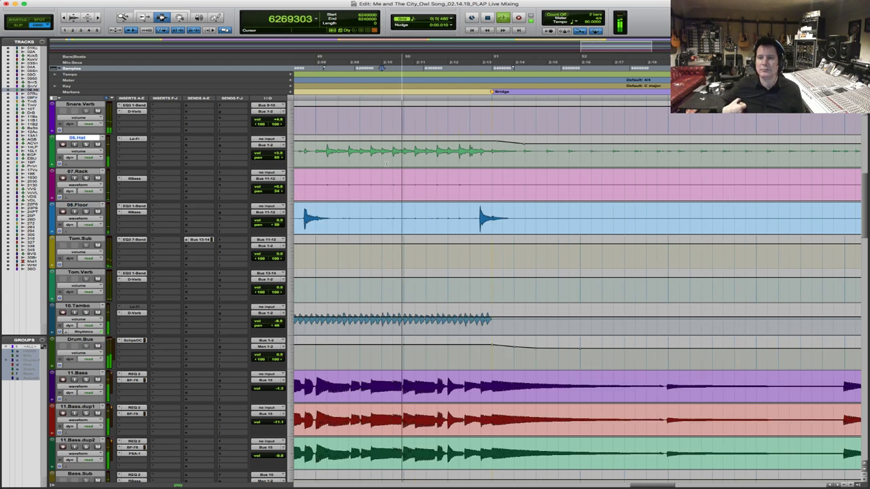
Set the volume of the 095PpCymble01 cymbal track to +4.2 and replay the transition into the Bridge
scroll(508, 227, "up", 5)
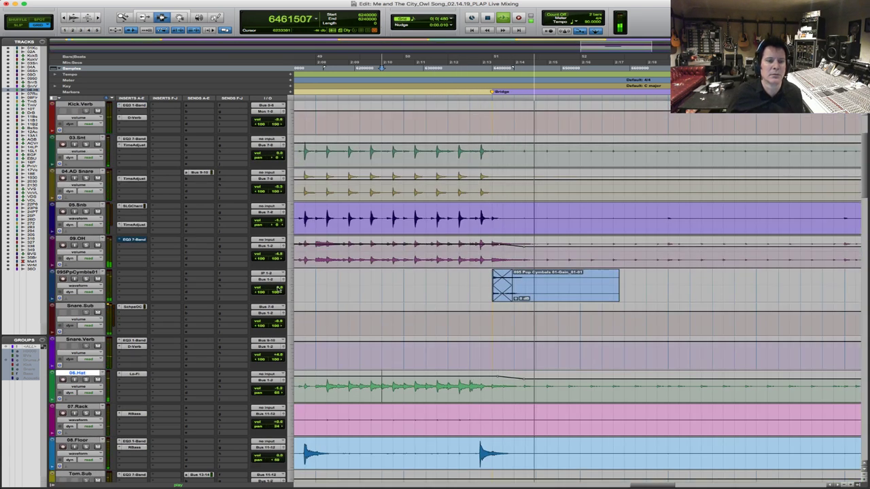
left_click(277, 288)
key("space")
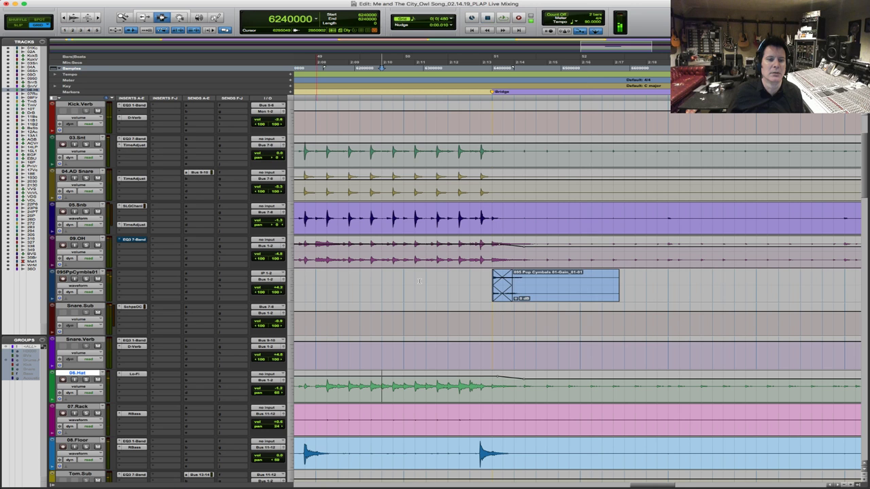
key("space")
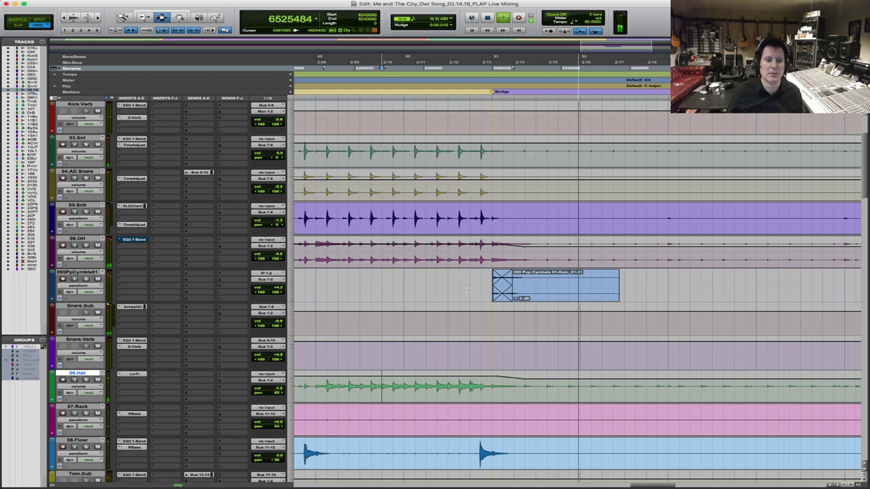
Play the section leading into the Bridge from sample 5872000
key("super+bracketright")
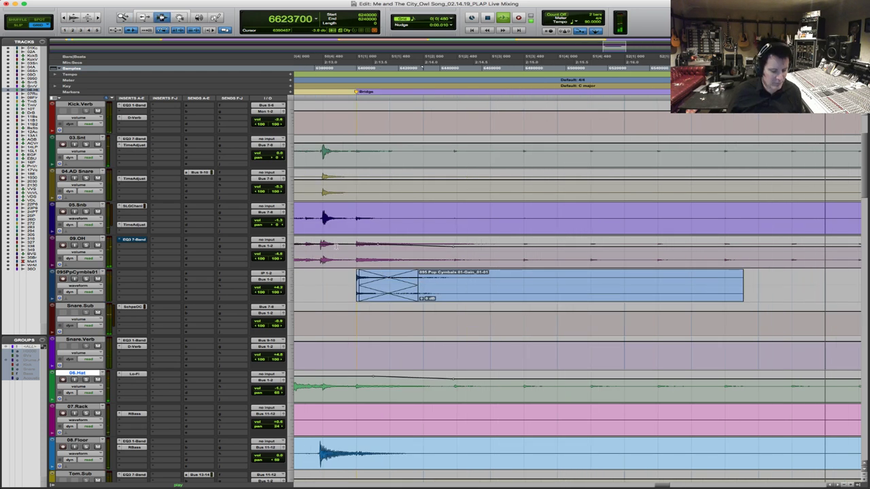
key("super+bracketleft")
key("super+bracketleft")
key("super+bracketleft")
left_click(411, 205)
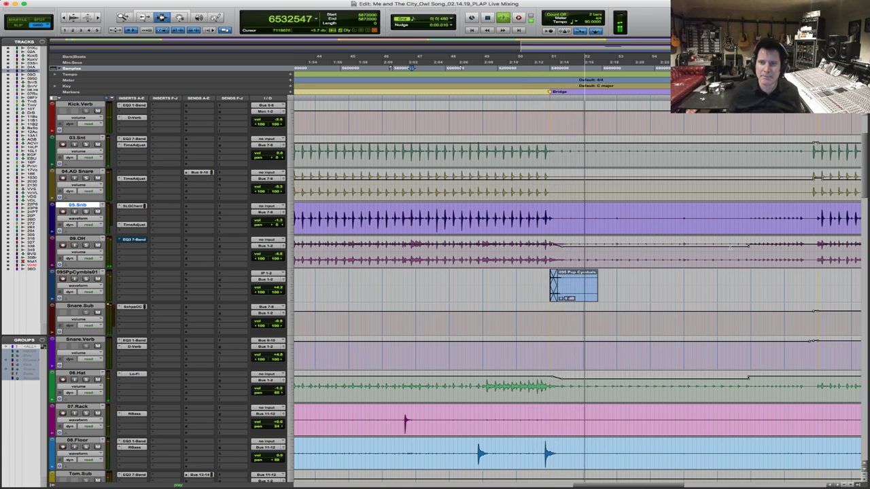
Trim the start of the first cymbal clip to sample 6400312 and move the clip back to the Bridge marker
left_click_drag(537, 271, 639, 299)
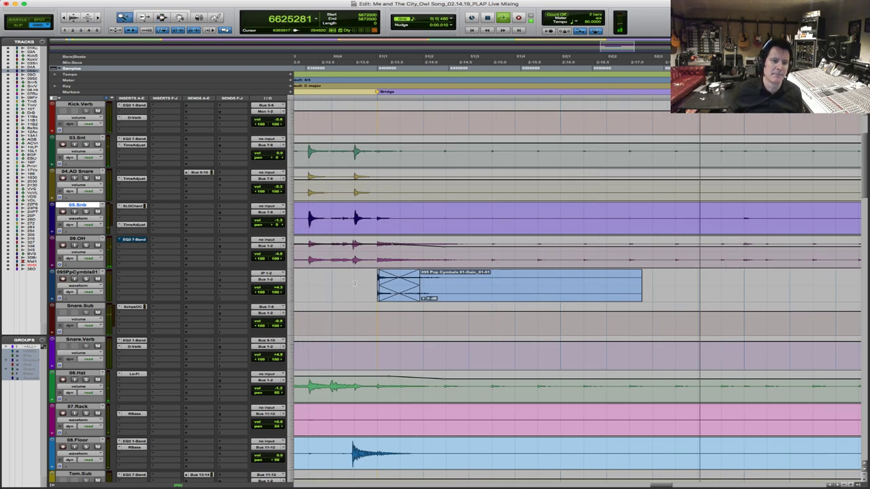
left_click_drag(354, 302, 448, 269)
left_click(391, 279, "alt")
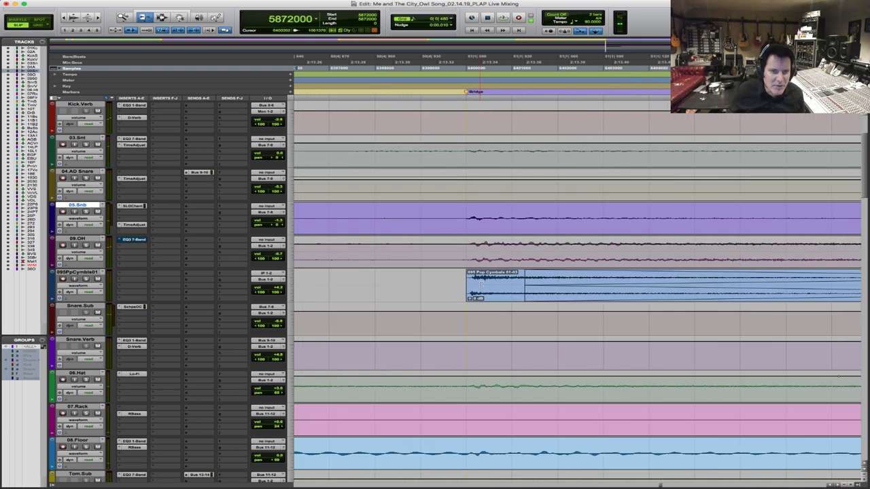
left_click(501, 286)
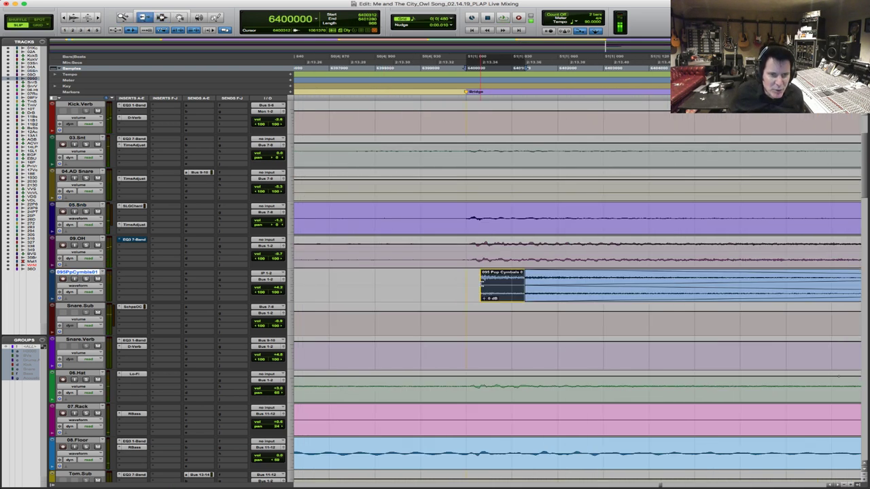
left_click(559, 286)
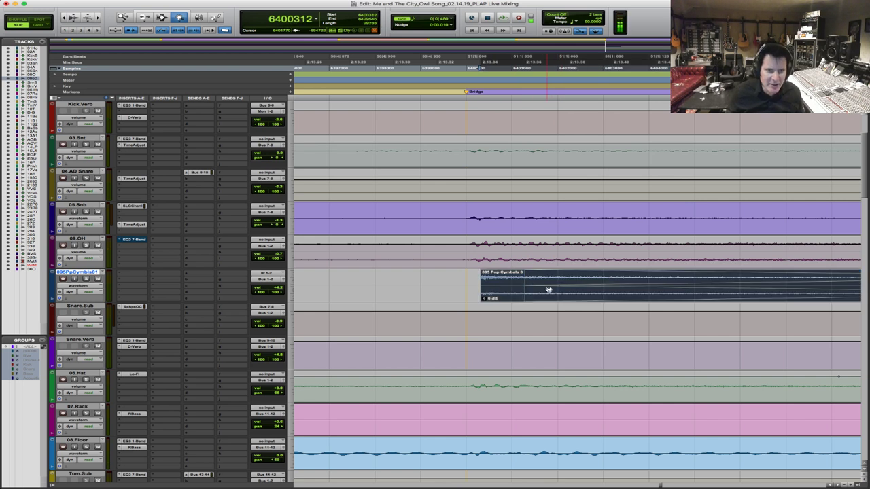
left_click_drag(547, 290, 538, 291)
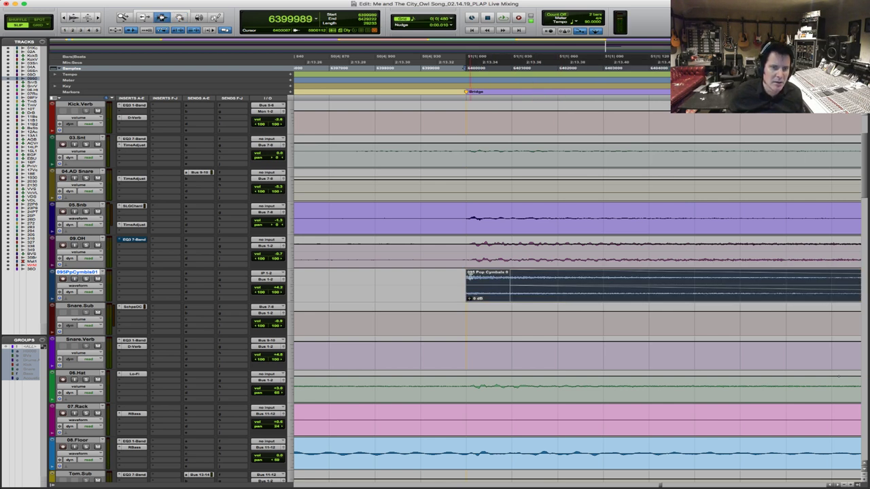
Add a very short fade-in at the start of the first cymbal clip and play the transition into the Bridge
left_click(161, 17)
key("e")
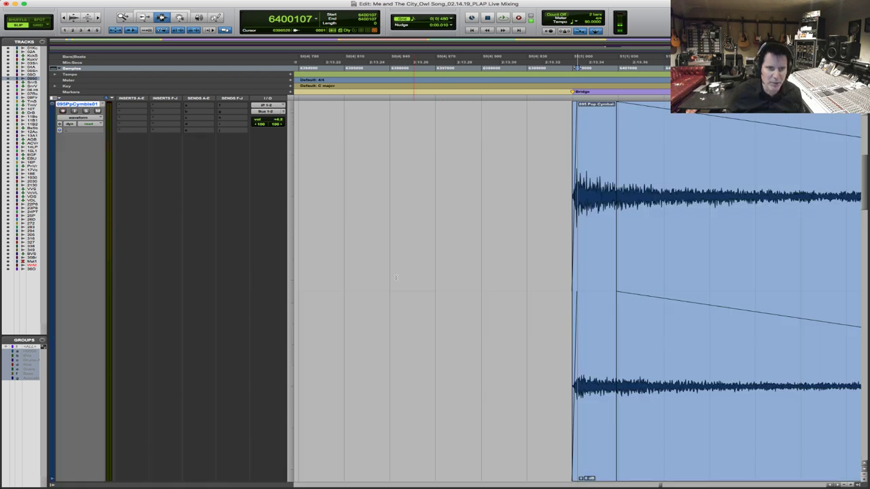
key("e")
scroll(348, 271, "left", 5)
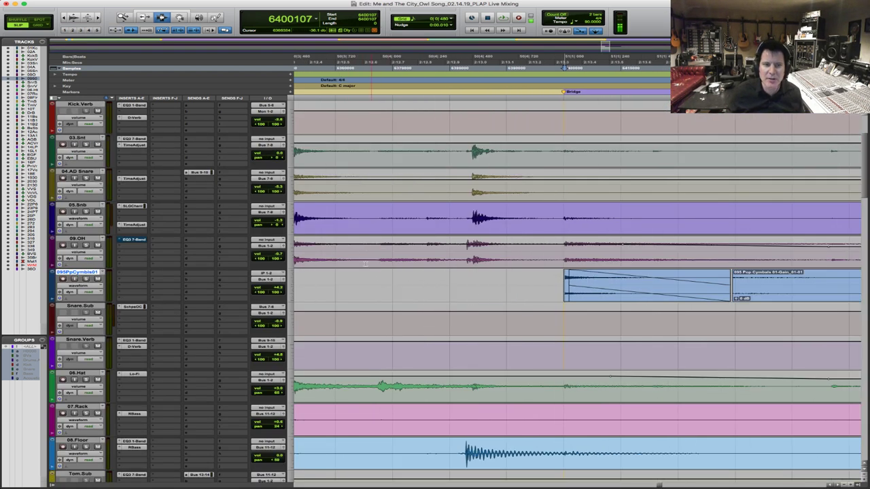
left_click(353, 242)
key("space")
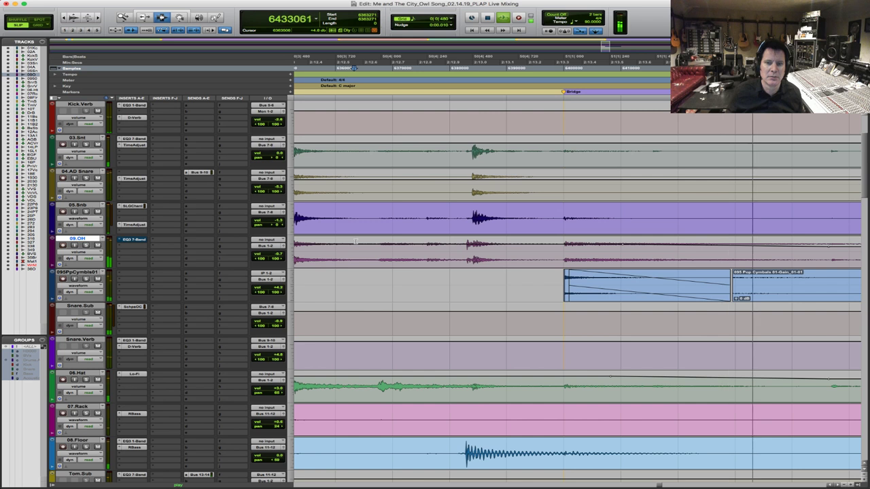
key("space")
Close the gap between the two cymbal clips, crossfade them across their joint, and play the transition from sample 6356227
left_click_drag(717, 297, 793, 292)
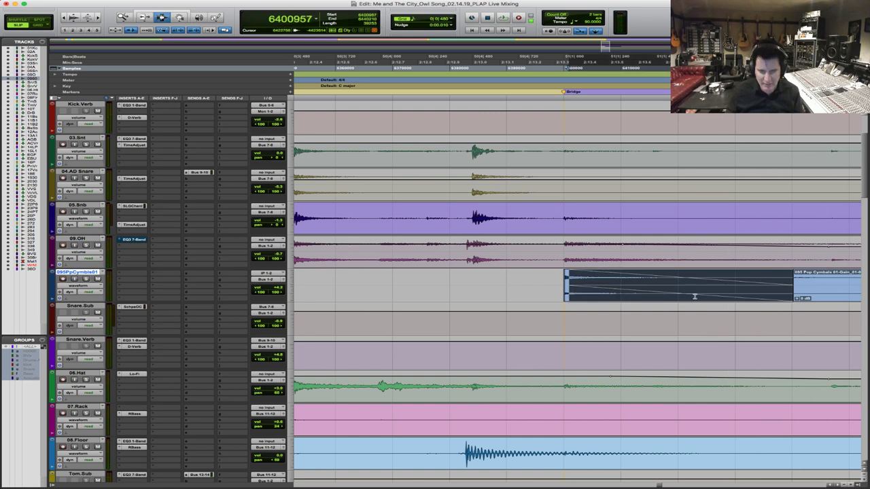
left_click_drag(800, 287, 672, 287)
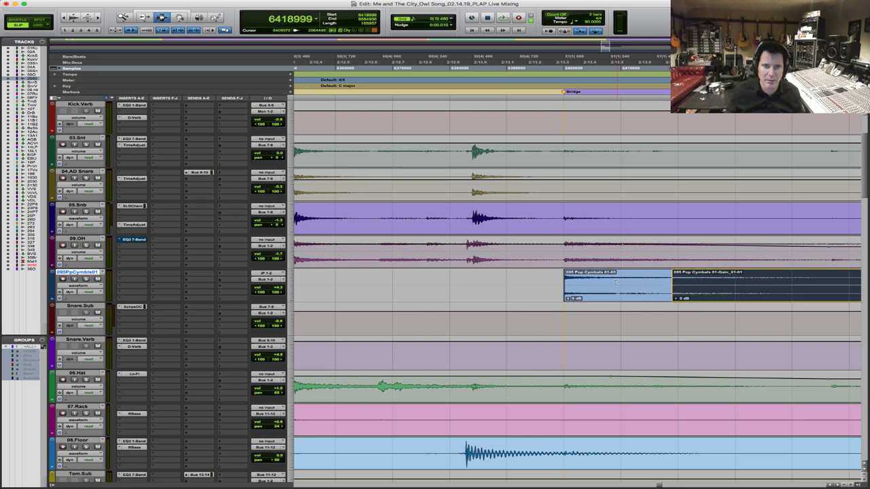
left_click_drag(608, 286, 841, 278)
key("ctrl+super+f")
left_click(314, 224)
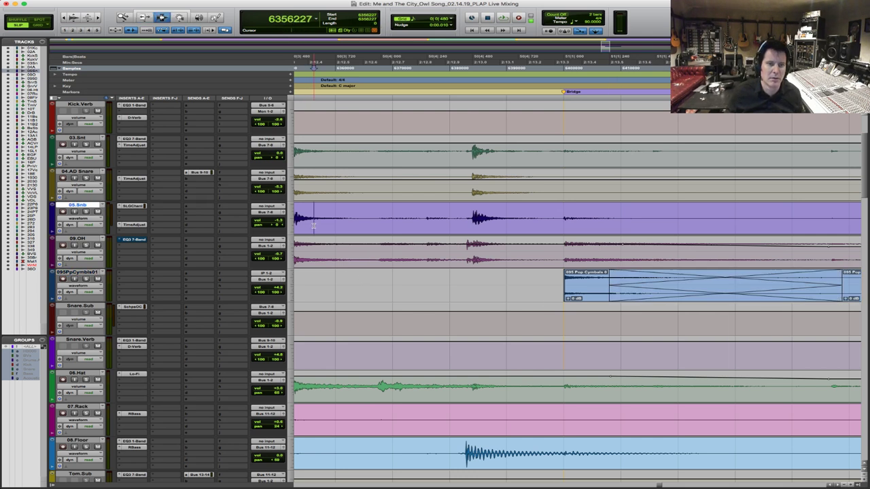
key("space")
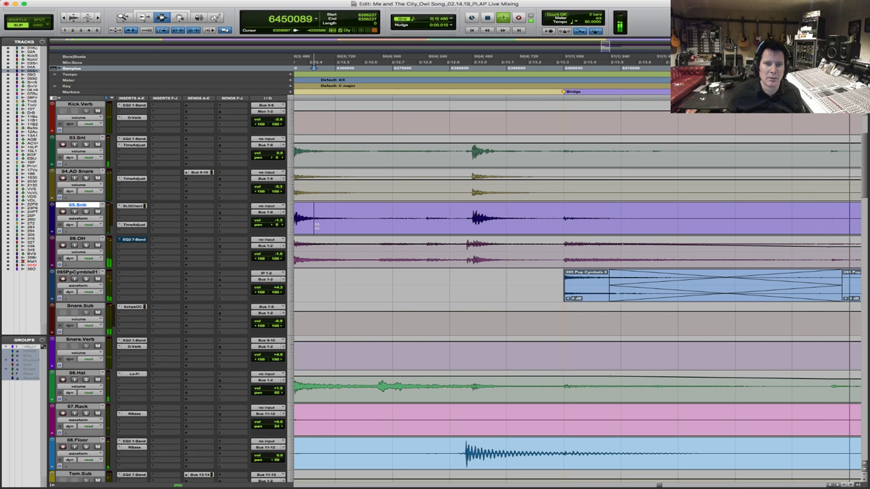
Move the first cymbal clip slightly earlier so that it starts just ahead of the Bridge marker
left_click(676, 254)
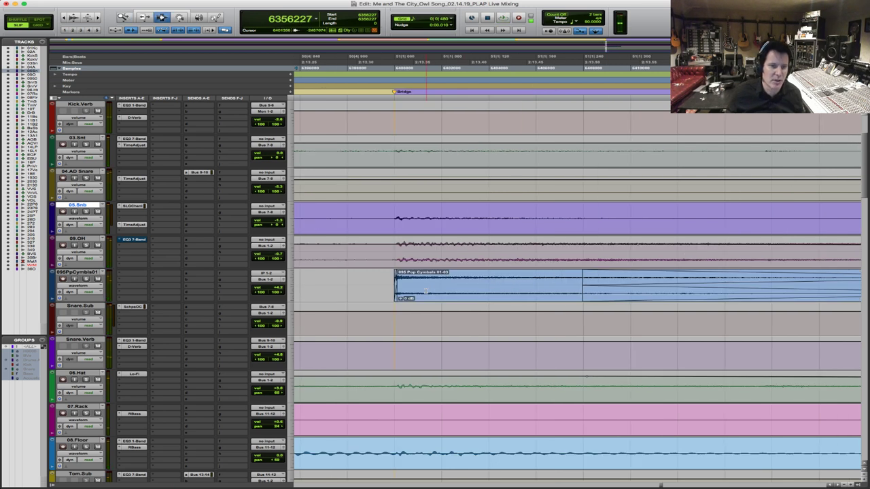
key("F8")
left_click(464, 291)
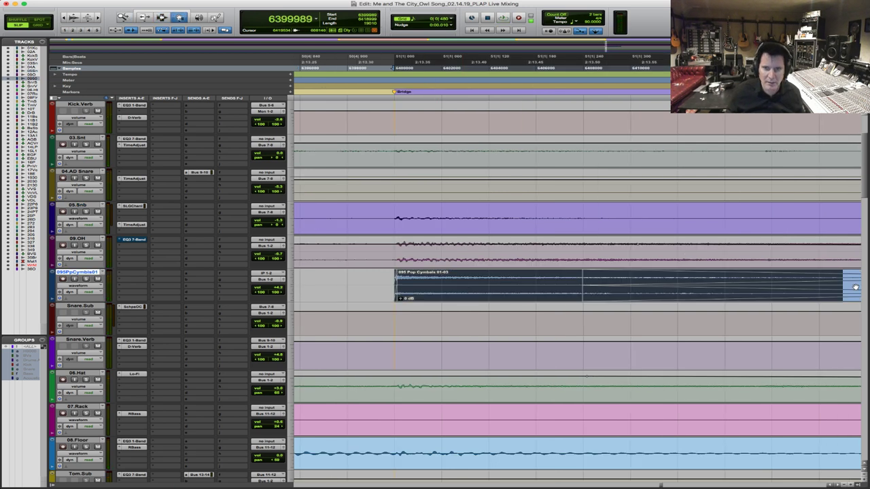
key("F7")
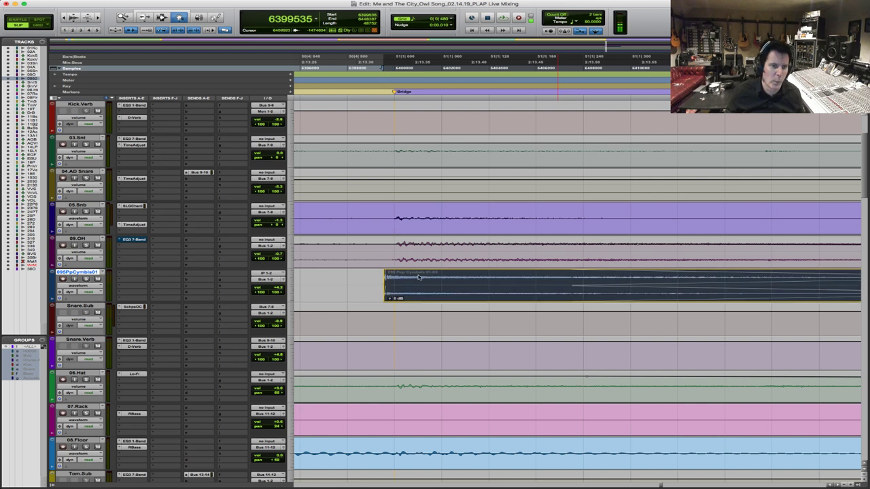
left_click_drag(570, 291, 396, 281)
Play the repositioned cymbal hit from sample 6397190, just before the Bridge marker
left_click(328, 280)
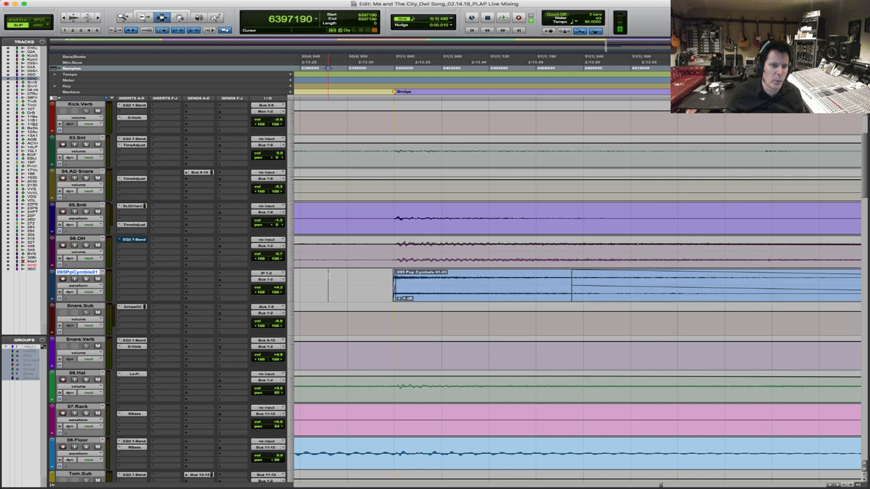
key("space")
key("super+bracketleft")
key("super+bracketleft")
key("super+bracketleft")
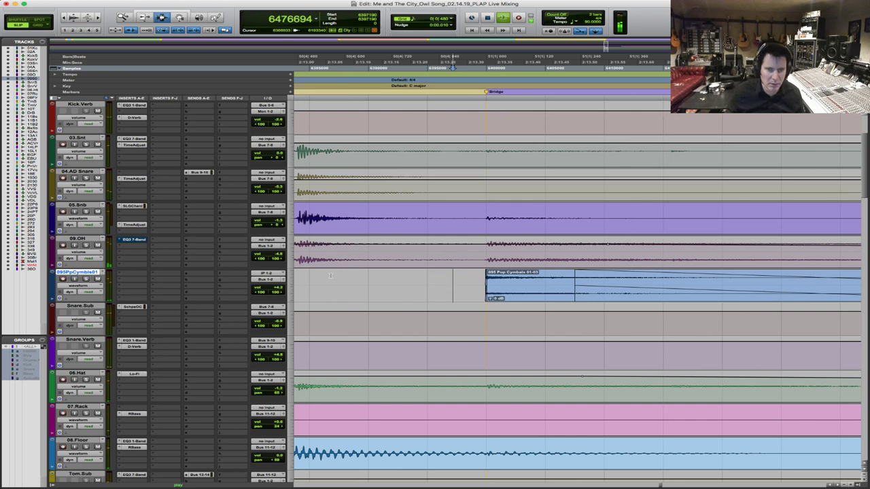
key("space")
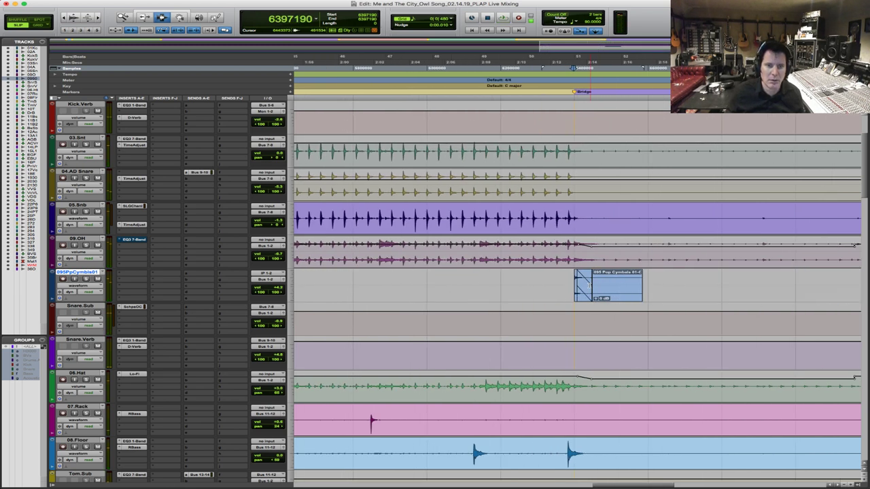
Delete the fade-out on the first cymbal clip, shift its joint with the second clip slightly earlier, and crossfade from sample 6409983
left_click_drag(691, 268, 691, 269)
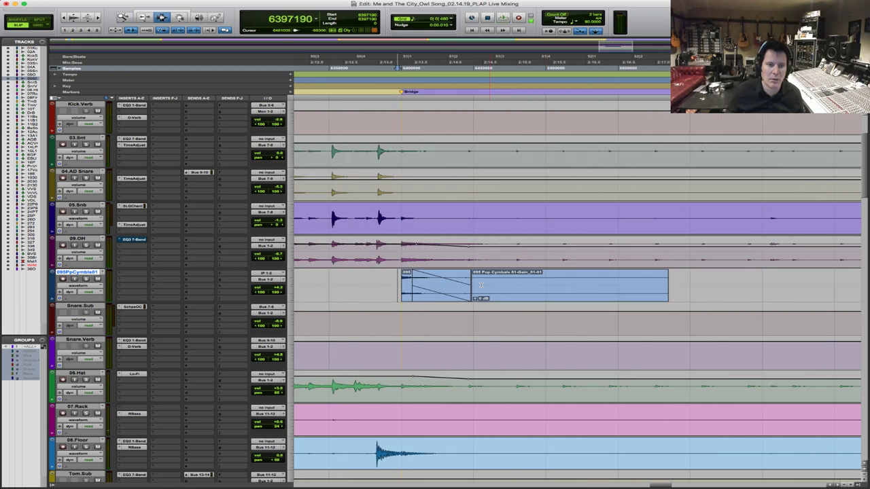
left_click(446, 284)
key("Delete")
left_click_drag(419, 285, 547, 281)
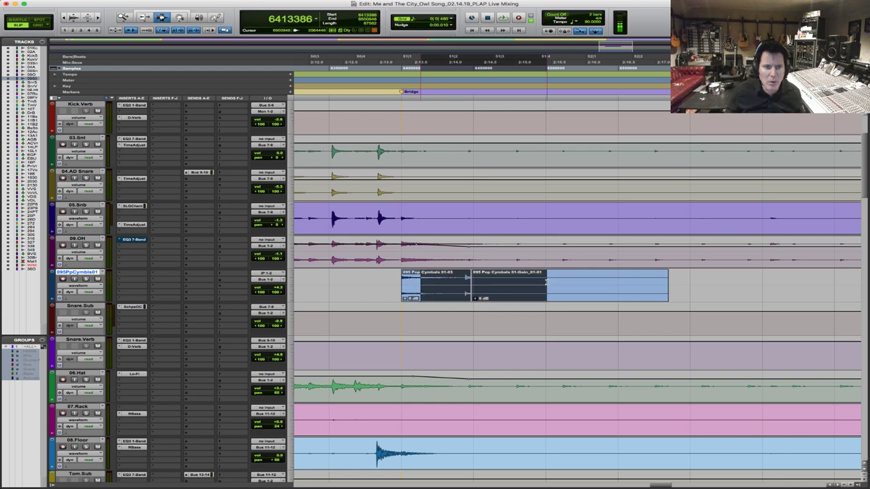
left_click_drag(457, 283, 435, 282)
key("F7")
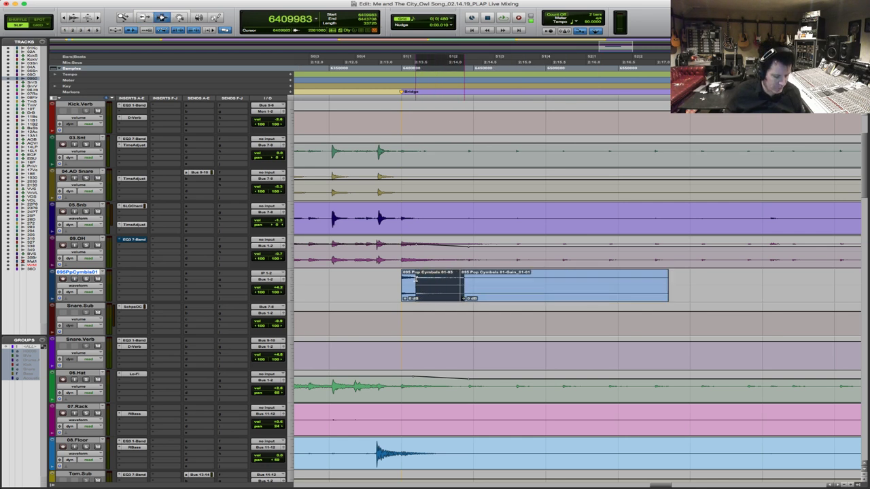
Play the transition with the new cymbal crossfade from sample 6336344 and again from 6273534
left_click(309, 263)
key("space")
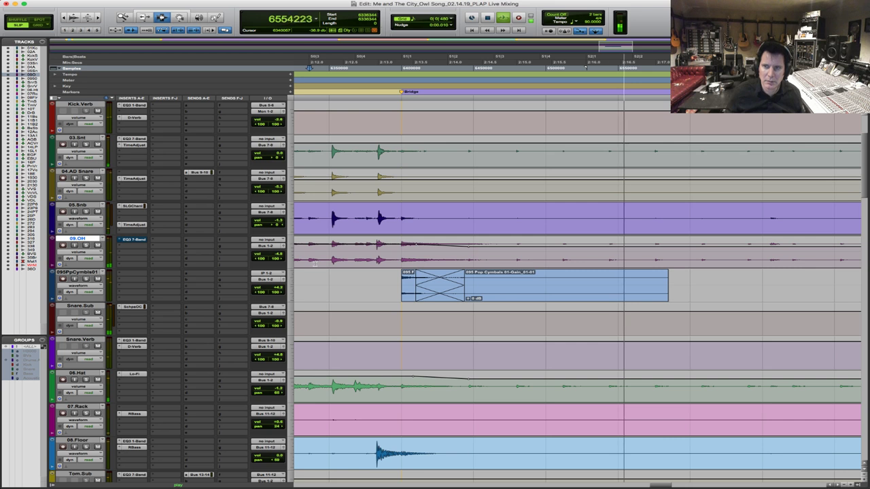
key("r")
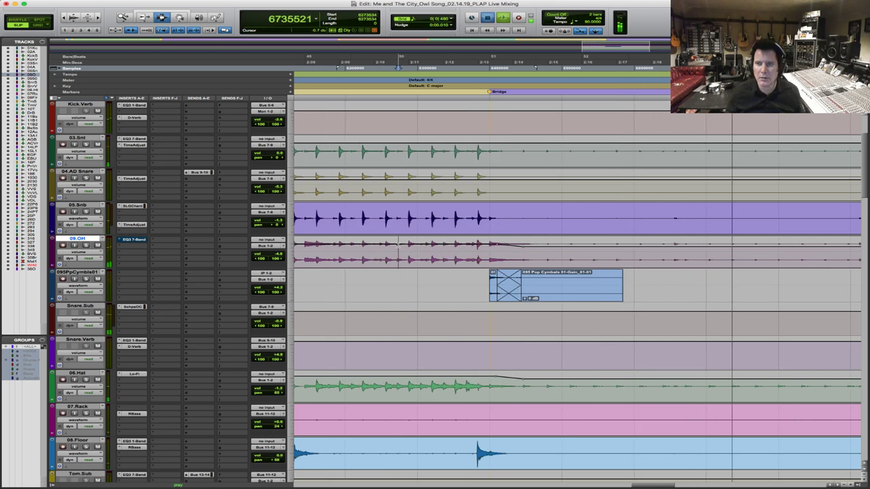
key("space")
key("space")
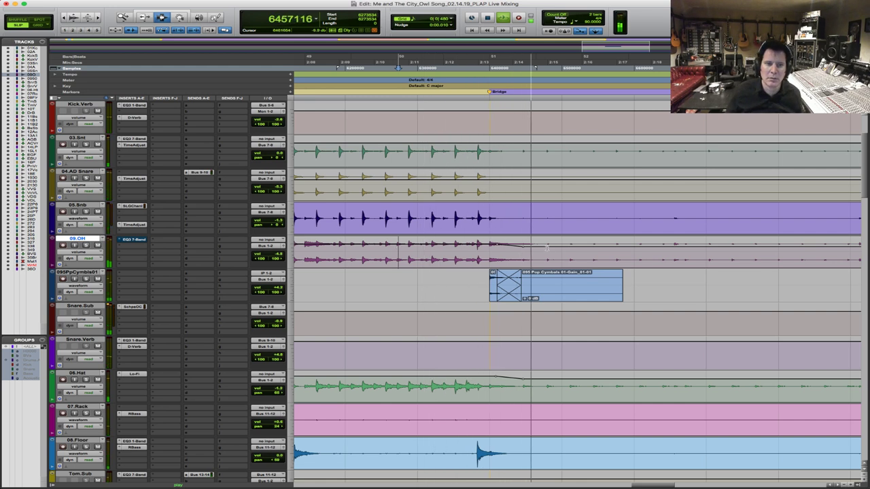
Solo the drum tracks, audition the Bridge transition from sample 6347299, and move the playback start back to sample 6182181
key("super+]")
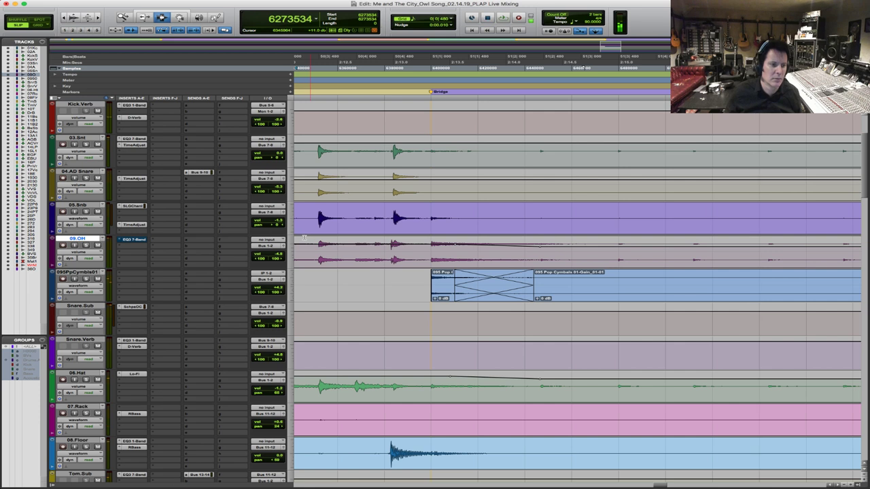
left_click(307, 221)
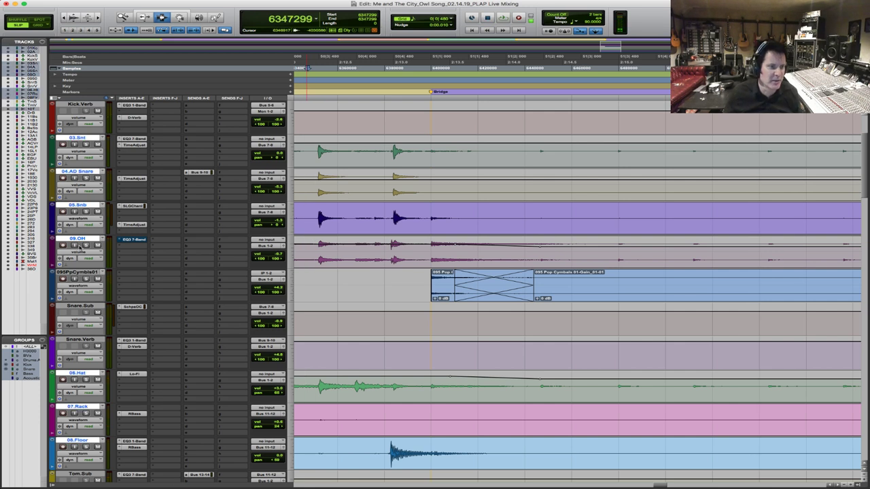
key("space")
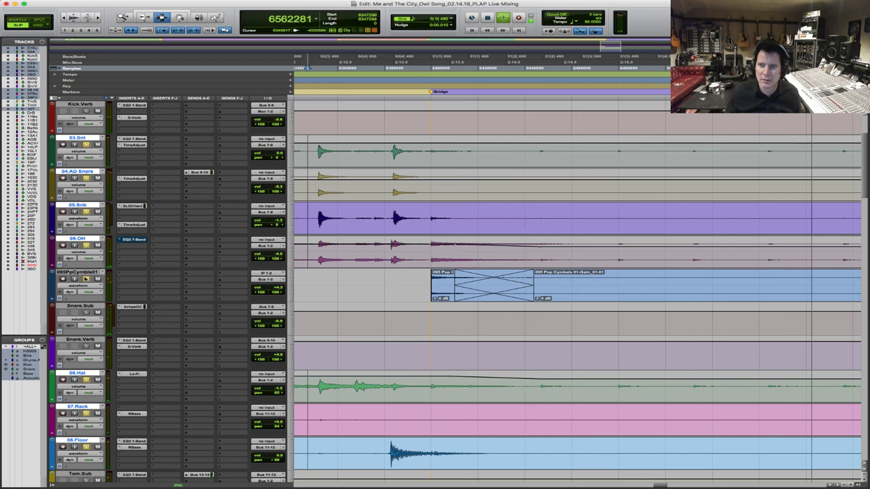
key("space")
key("space")
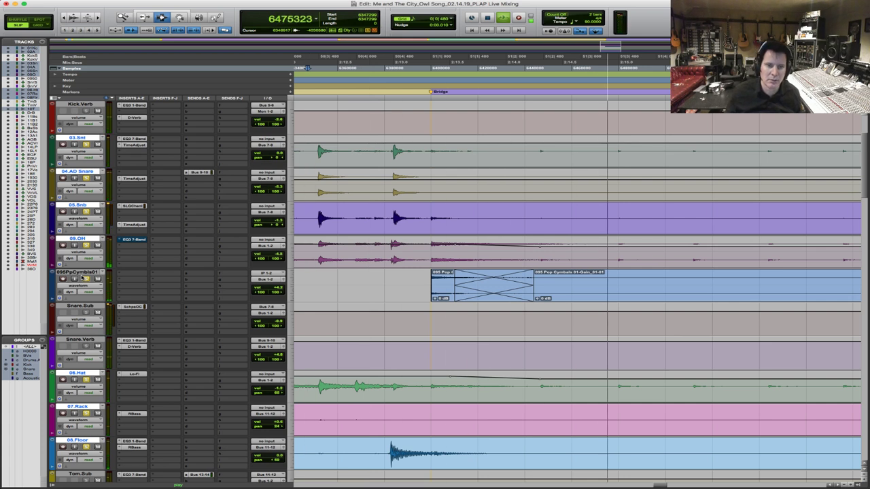
key("space")
key("r")
key("r")
key("r")
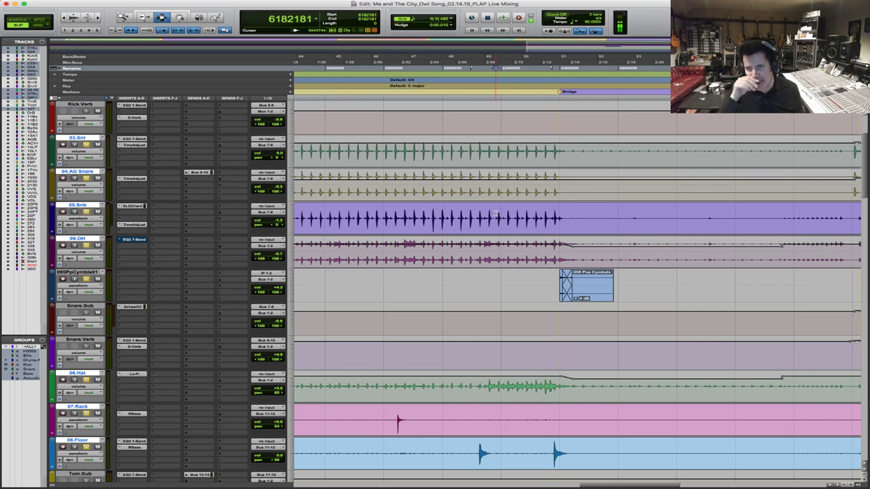
Play the soloed drum tracks through the Bridge transition from sample 6182181 and look over the drum tracks
key("space")
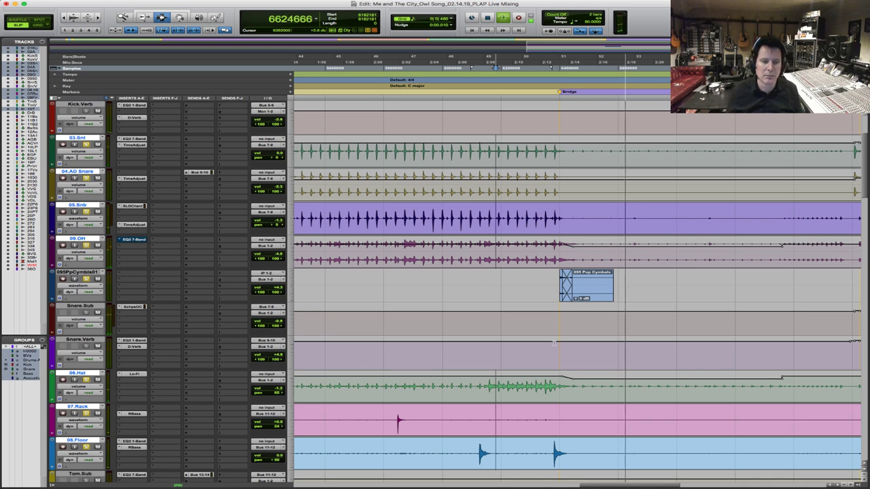
scroll(481, 309, "down", 3)
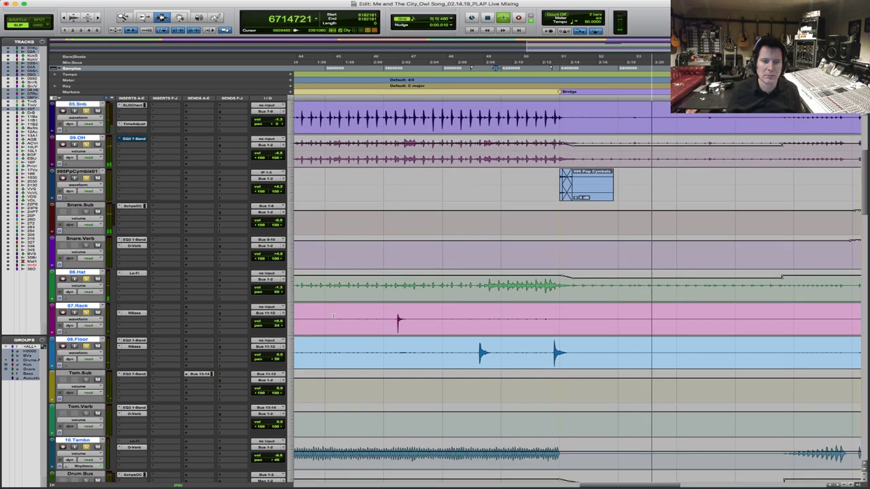
key("space")
key("space")
scroll(638, 233, "up", 6)
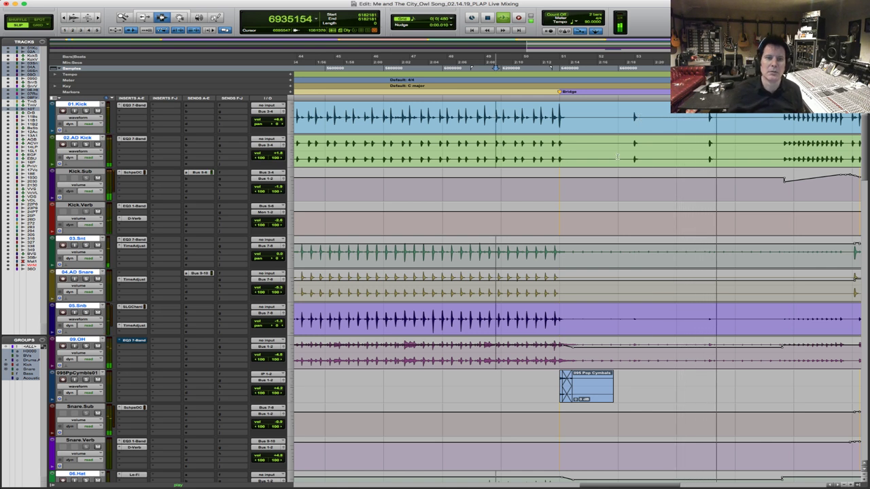
Audition the kick hit at bar 53 from sample 6640538 and place the cursor at the hit's start, sample 6655910
key("F5")
left_click(739, 137)
key("space")
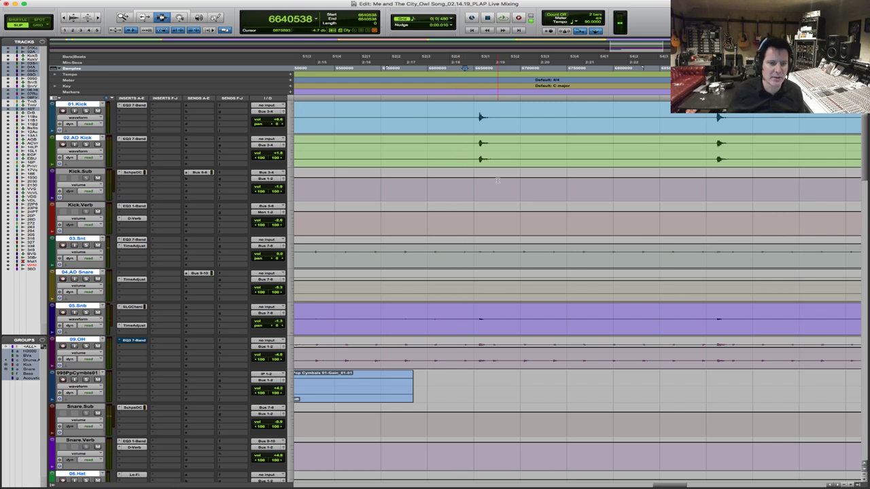
key("space")
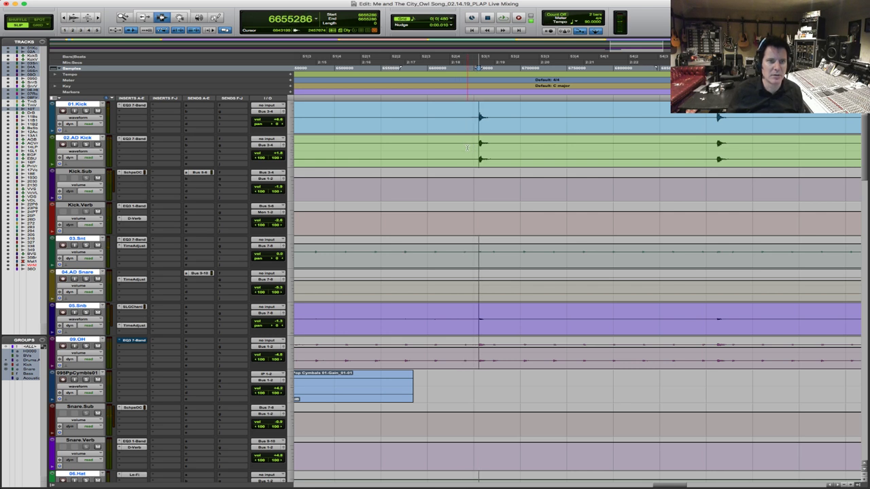
left_click(455, 144)
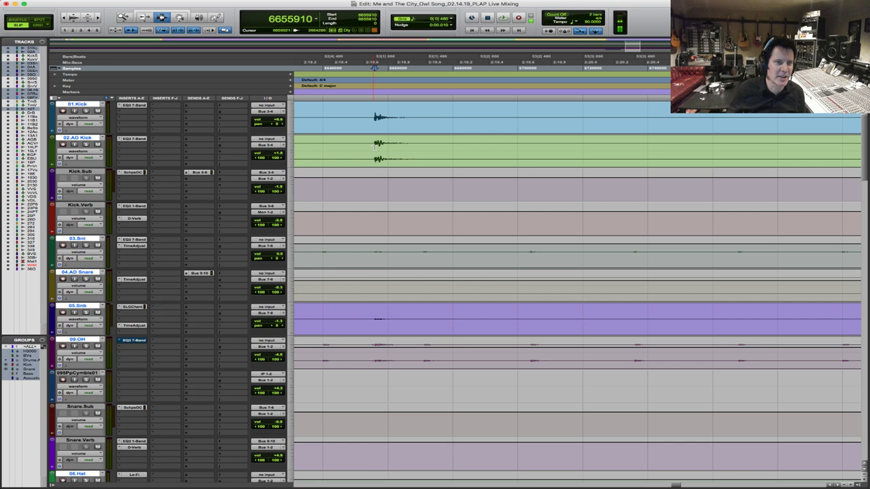
Switch to Grid mode, place the cursor at sample 6656000 on the drum tracks, and set the grid value to 1/16 note
key("F4")
left_click_drag(382, 230, 411, 232)
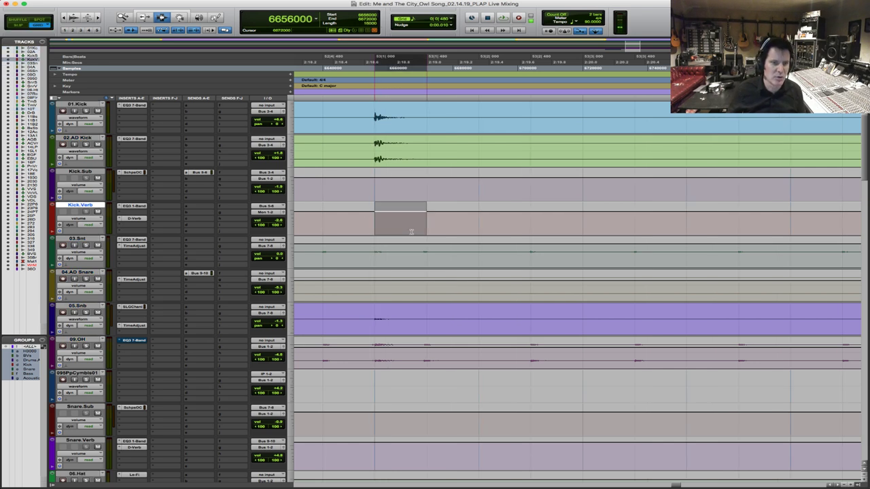
left_click(396, 164)
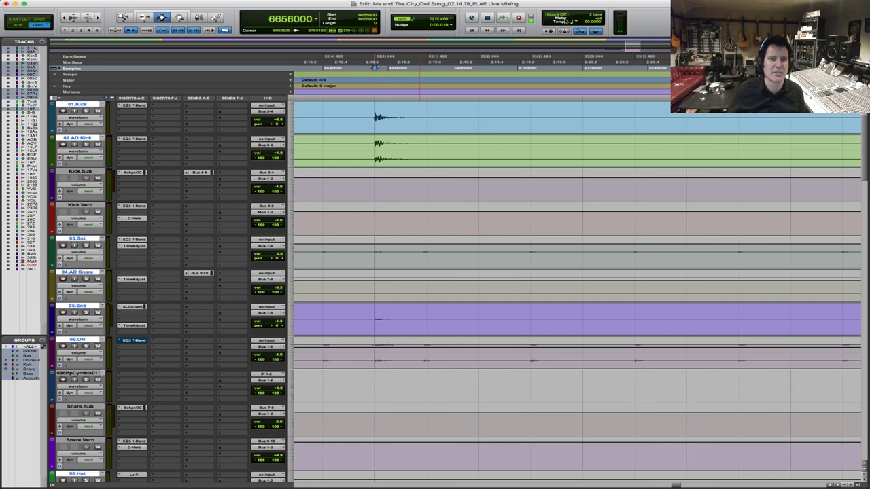
left_click(452, 19)
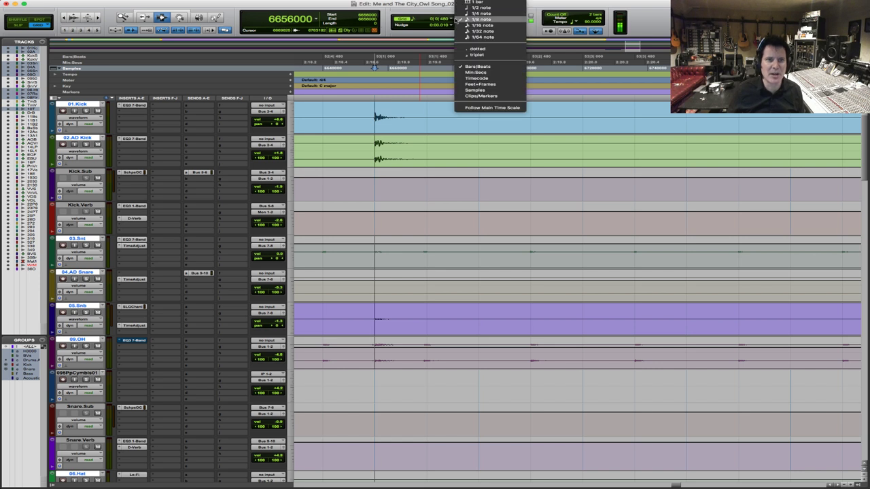
left_click(462, 25)
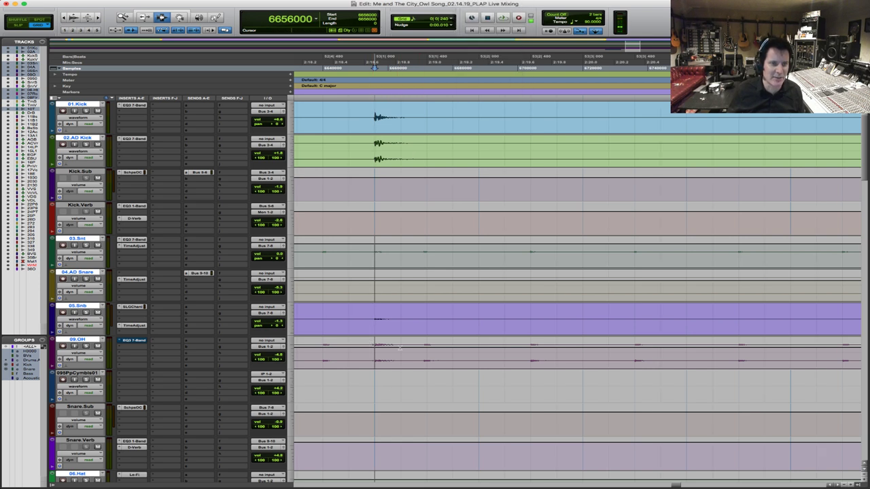
Raise the Drum.Bus volume automation over one 1/16 note starting at sample 6656000, on the bar 53 kick hit
left_click_drag(400, 348, 376, 233)
left_click(397, 154, "shift")
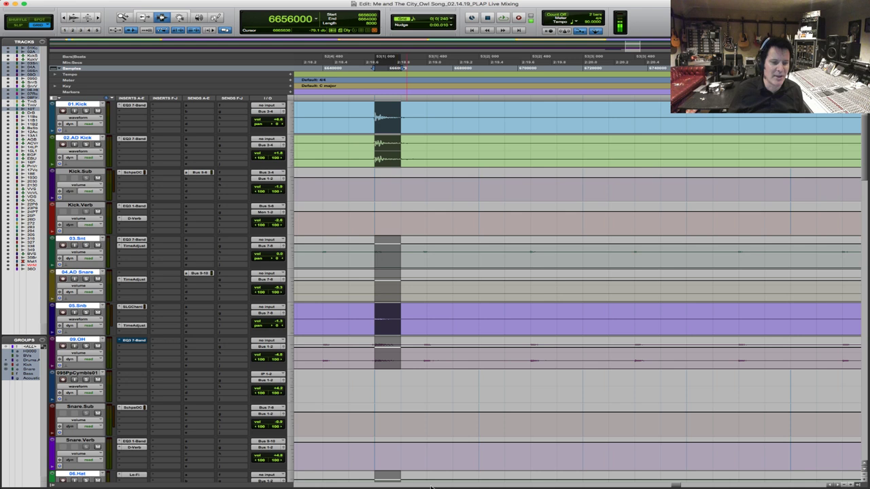
scroll(430, 487, "down", 10)
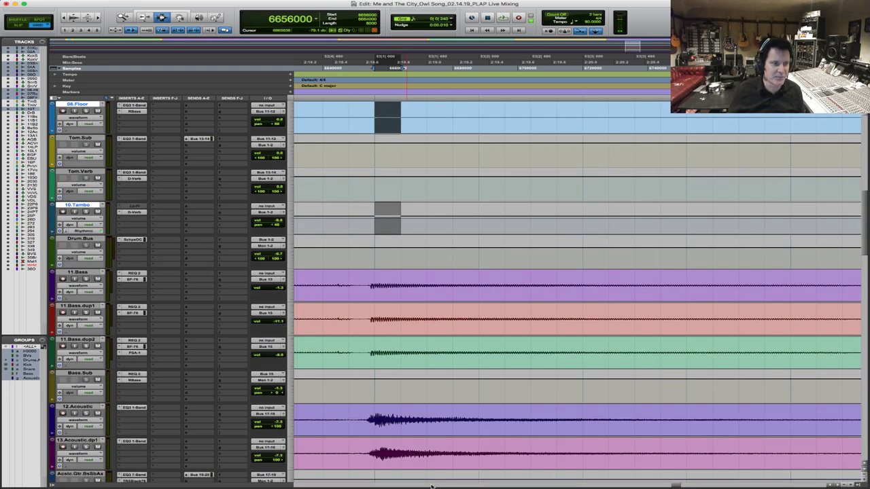
left_click_drag(377, 249, 396, 250)
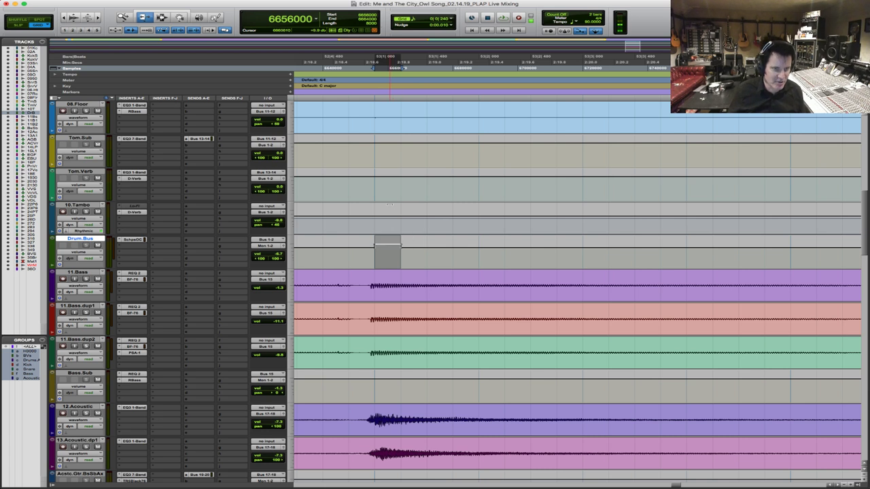
key("super+bracketleft")
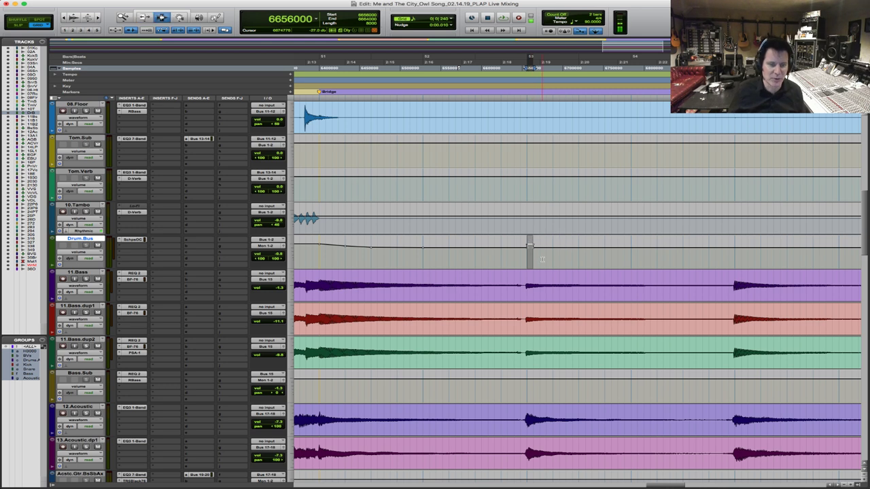
Add a matching 1/16-note volume boost on Drum.Bus at sample 6912000, on the bar 55 kick hit
scroll(602, 261, "up", 15)
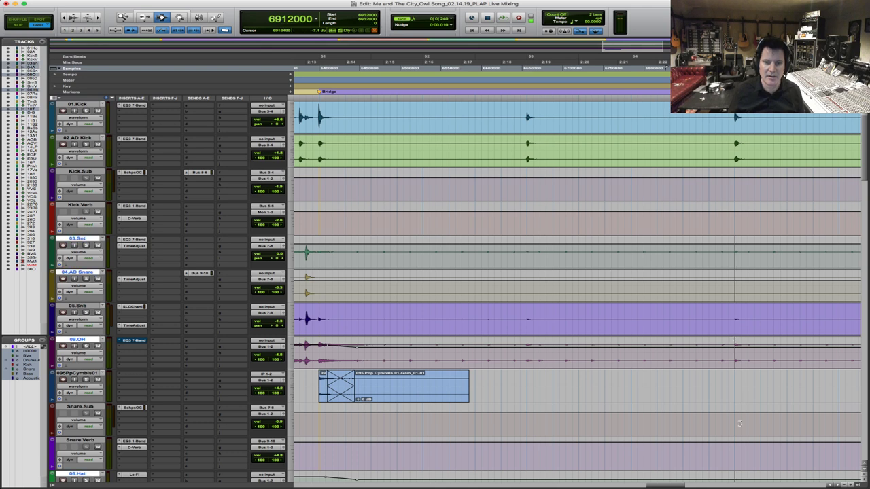
scroll(739, 423, "down", 5)
scroll(728, 425, "down", 4)
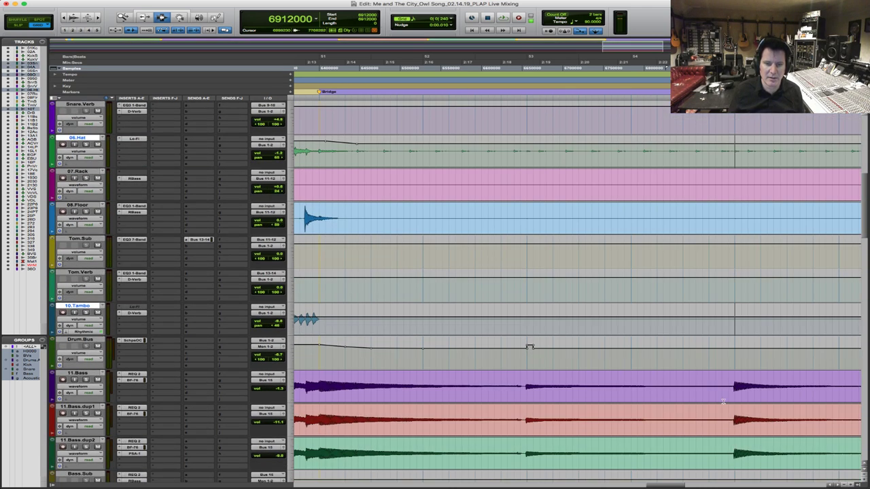
left_click(735, 355)
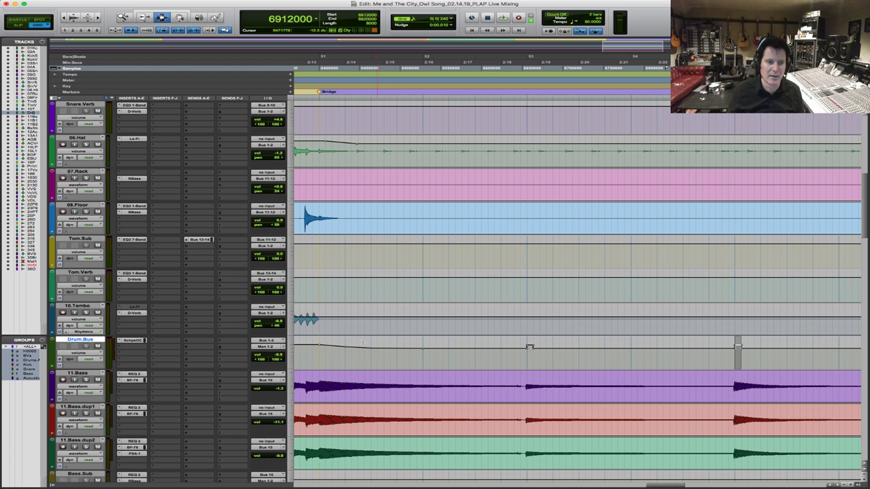
Play the Bridge from sample 6440000 to hear both Drum.Bus volume boosts
left_click(350, 318)
key("space")
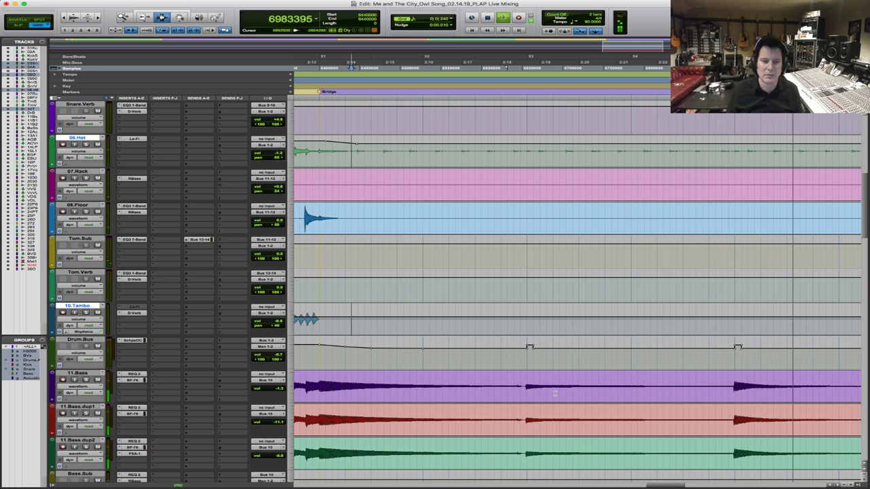
key("space")
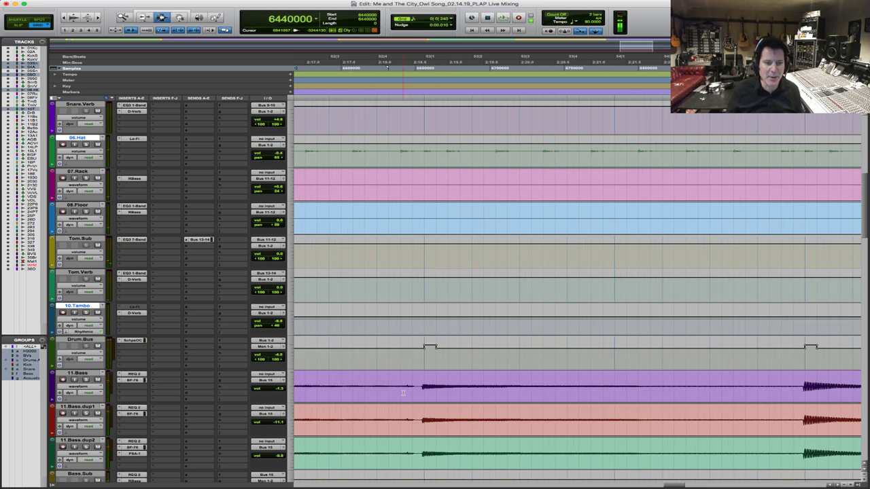
Separate the three 11.Bass tracks from sample 6654806 to 6912000 and move the separated clips to start at sample 6656000
left_click(417, 394)
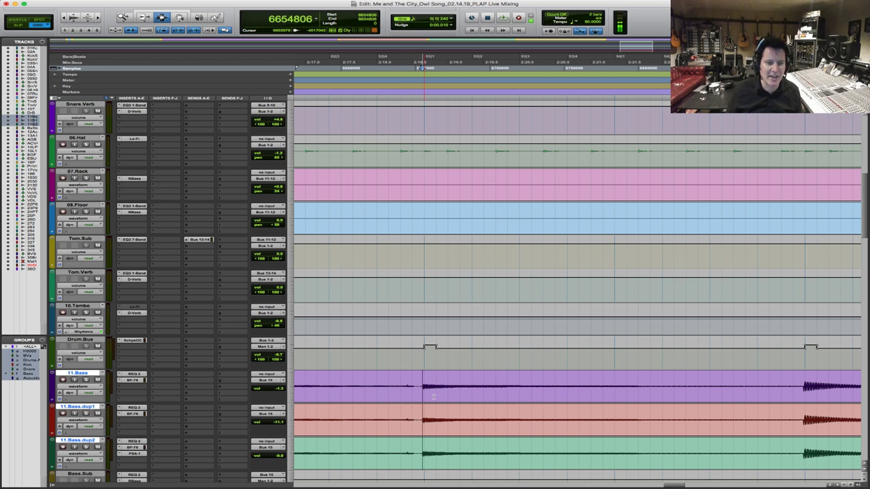
left_click(800, 409, "shift")
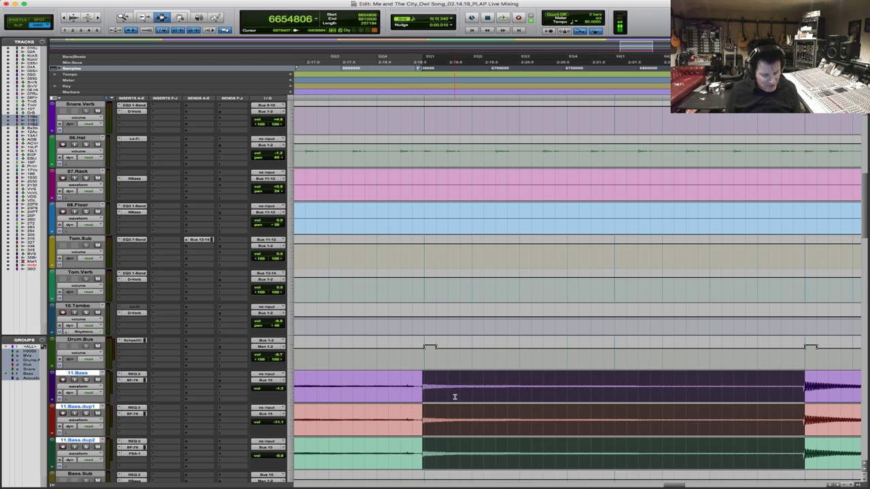
key("super+e")
left_click_drag(539, 368, 377, 370)
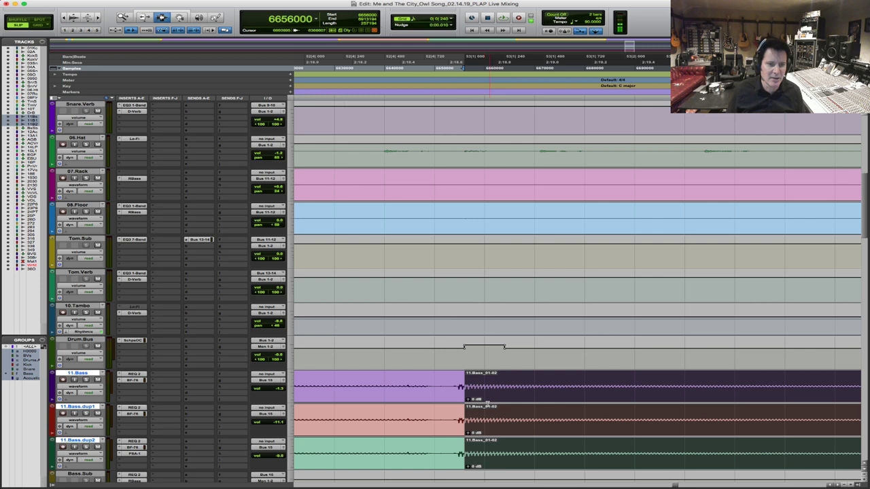
Extend the start of the moved bass clips slightly earlier and select across their joint from sample 6651445 to 6653319
left_click_drag(447, 394, 442, 395)
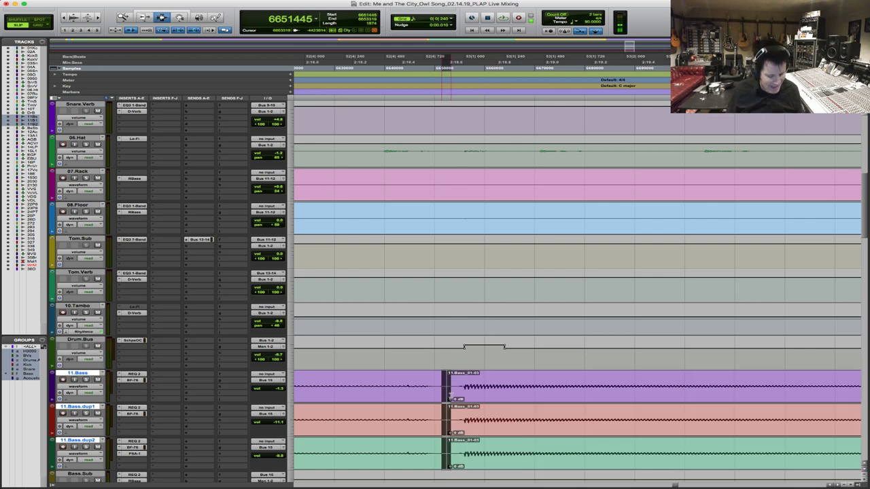
key("super+z")
key("super+[")
Move the start of the following bass clips back to sample 6905561 and split them at the note onset, sample 6910206
left_click(556, 396)
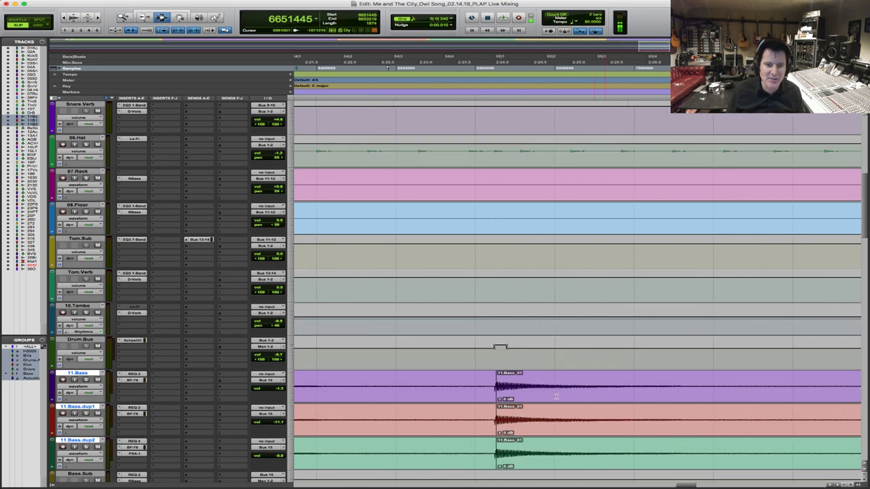
left_click(433, 396)
key("super+e")
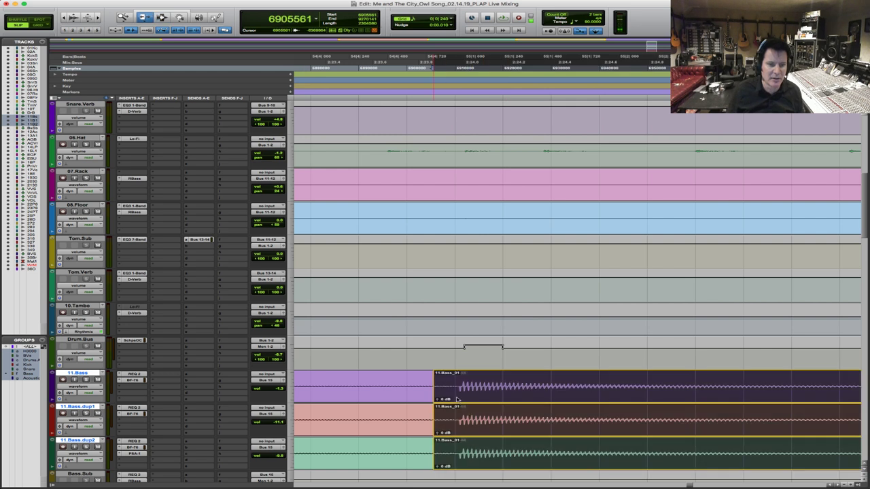
left_click(459, 396)
key("super+]")
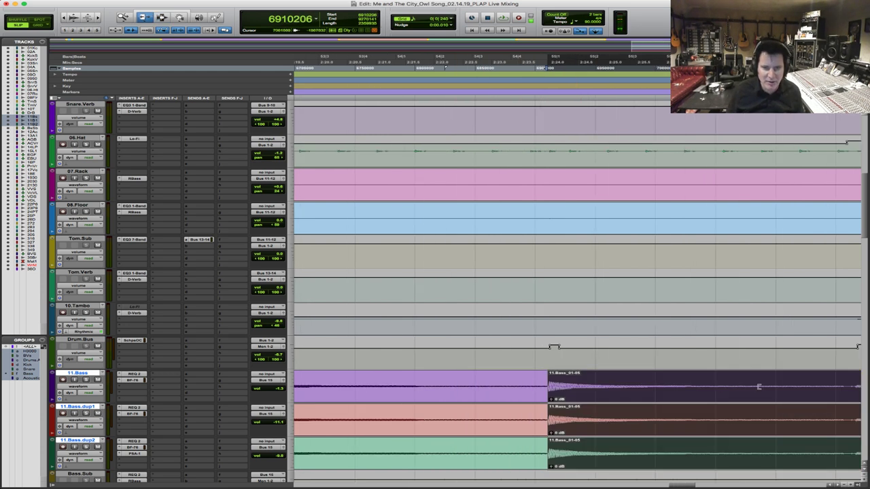
Separate the bass clips at sample 7159617 and move the bar 55 section to start at sample 6912000
left_click(848, 398)
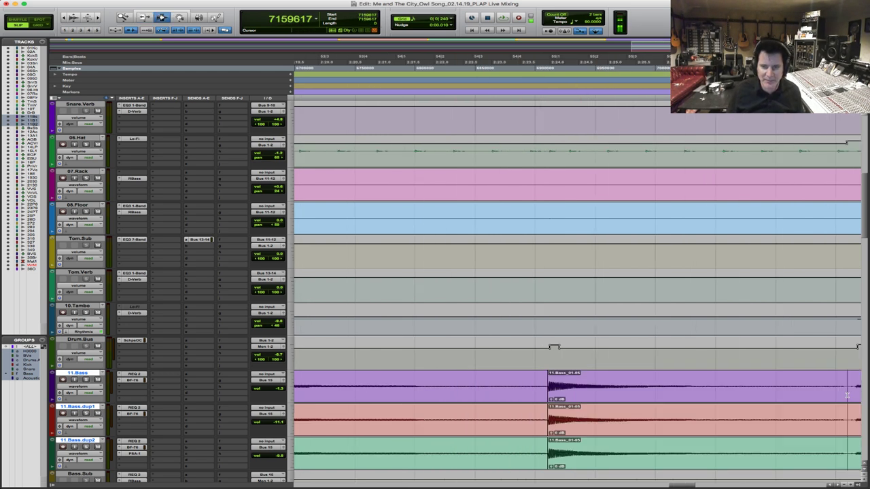
key("super+e")
left_click(759, 403)
key("KP_Add")
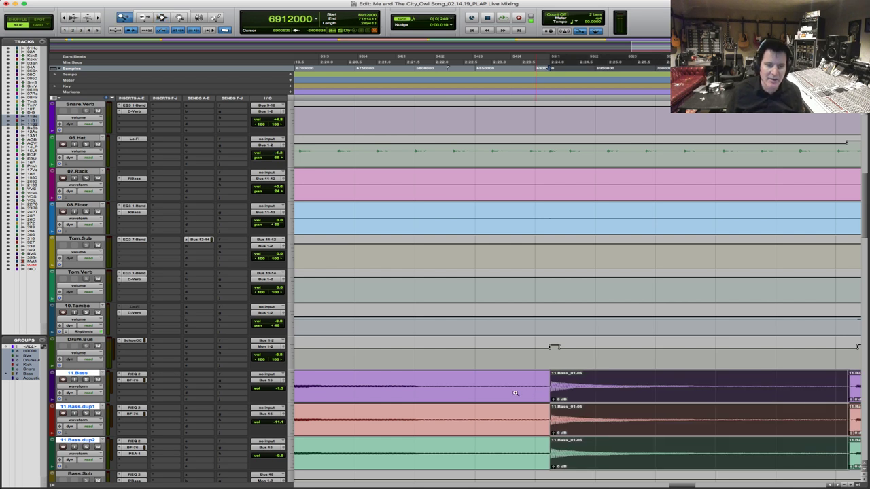
Extend the start of the bar 55 bass clips slightly earlier and select across the joint from sample 6911126 to 6912057
left_click(515, 393)
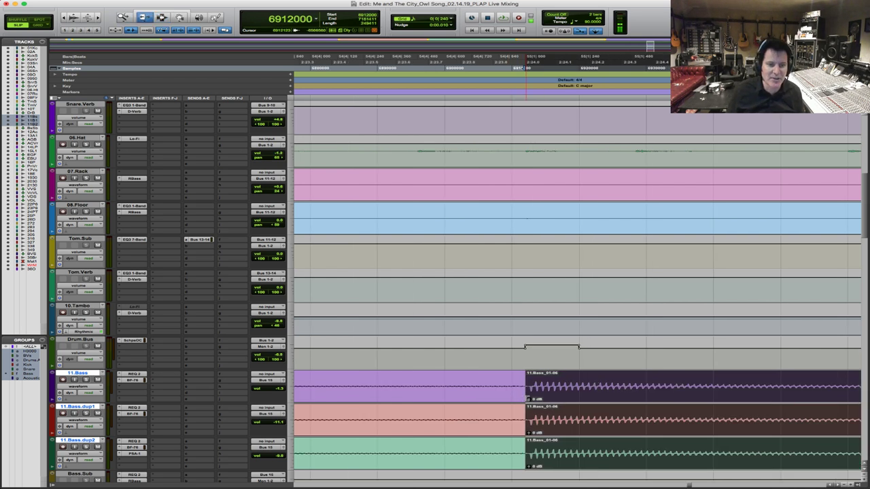
key("F7")
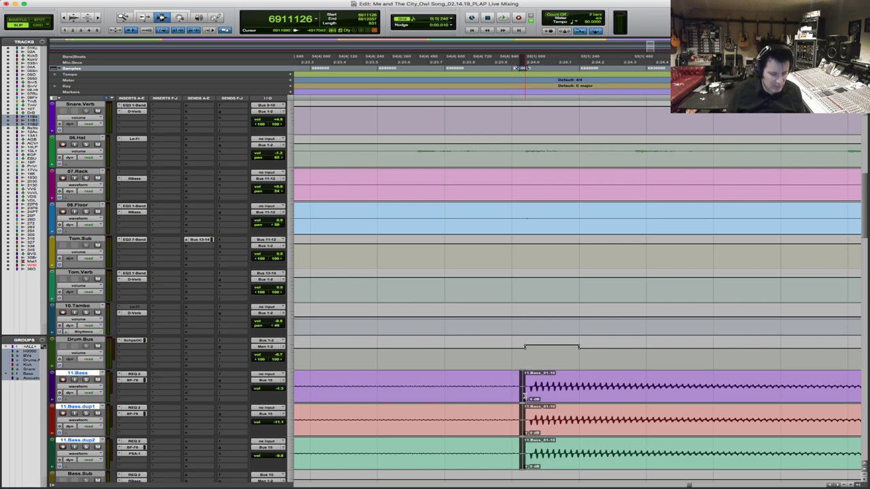
key("r")
Play the Bridge transition from sample 6229658 while locating the bass clip joint just before bar 57
key("space")
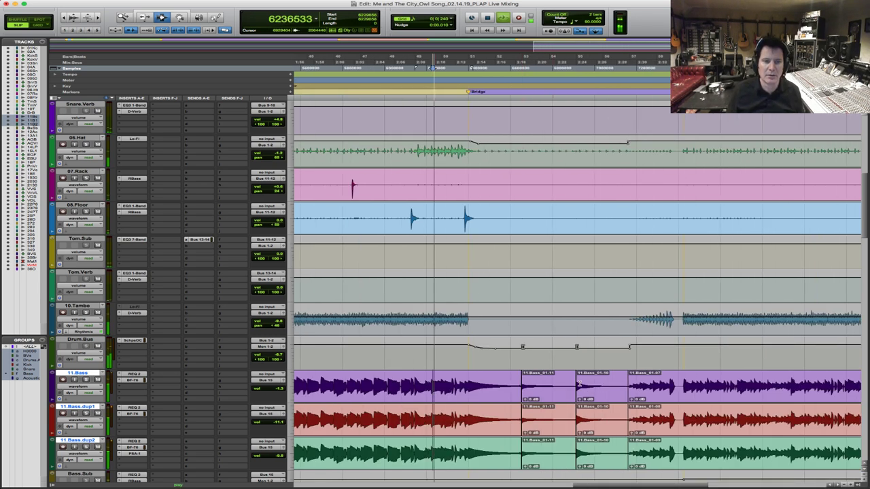
key("F5")
left_click(527, 383)
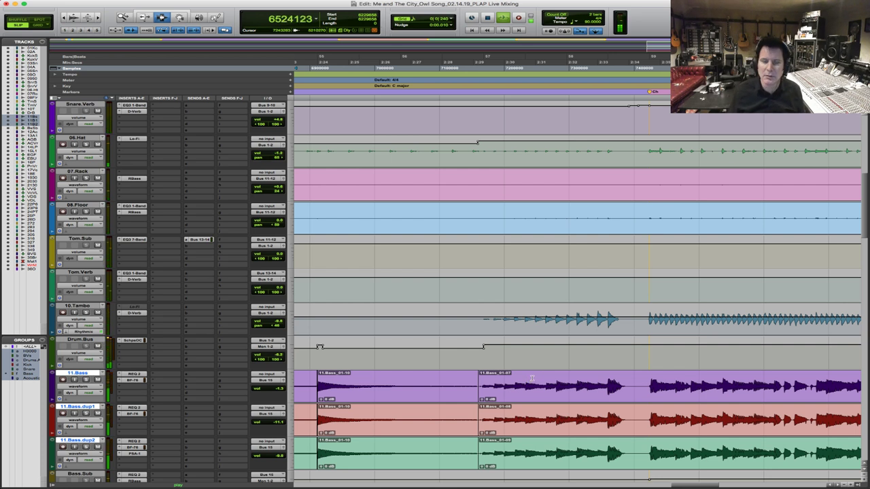
left_click(467, 383)
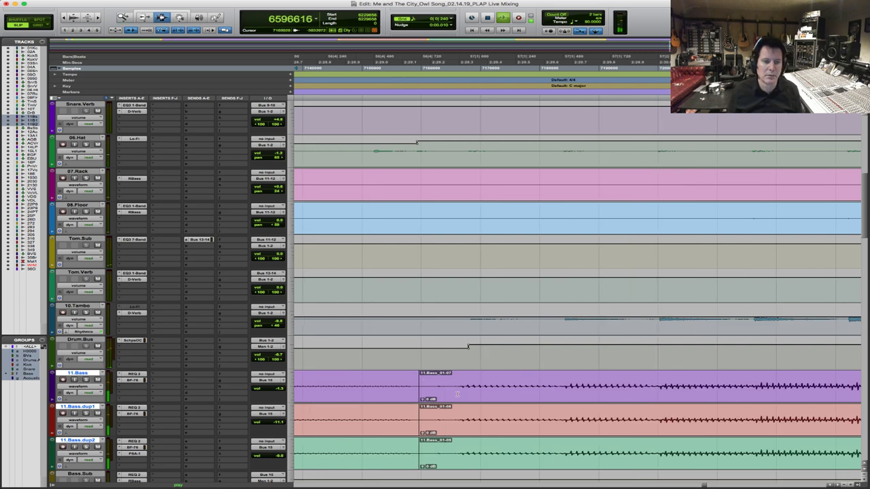
Trim the start of the bass clips before bar 57 slightly later and select across the joint from sample 7159838 to 7162026
key("F6")
left_click(420, 391)
left_click_drag(427, 396, 429, 393)
key("F7")
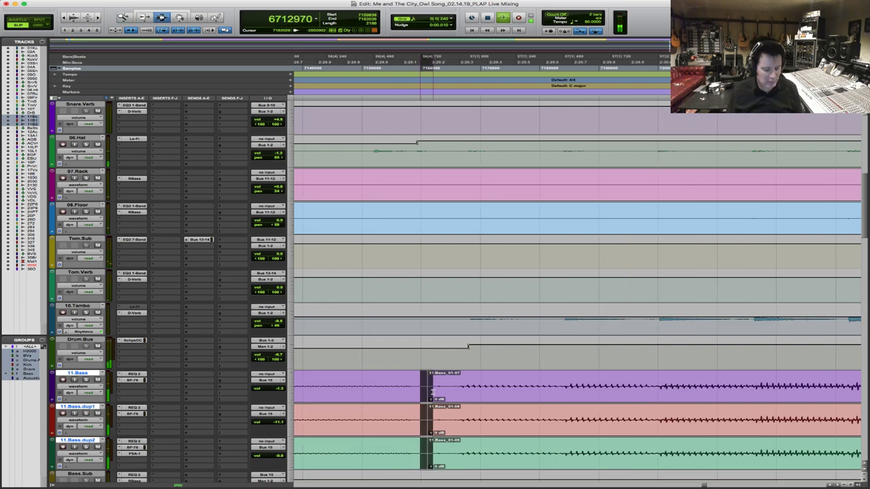
key("r")
key("r")
key("r")
key("r")
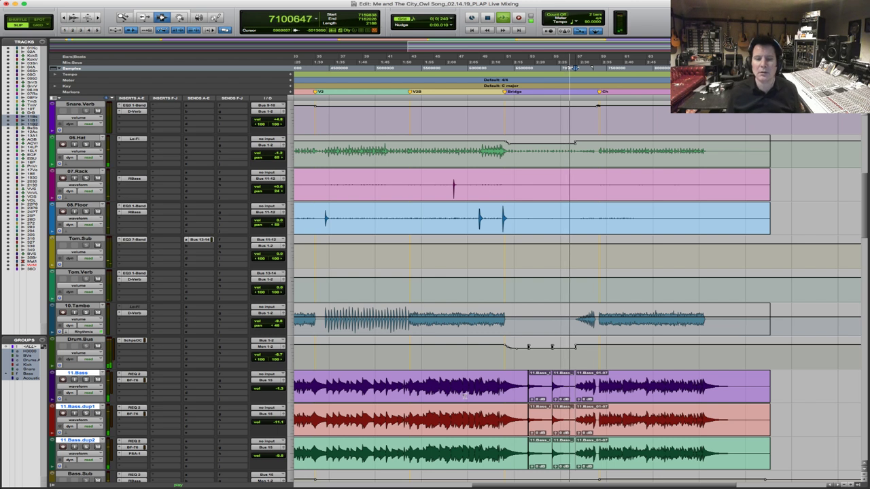
Listen through the Bridge into the following chorus, stop playback, and view the arrangement around that transition
key("ctrl+bracketright")
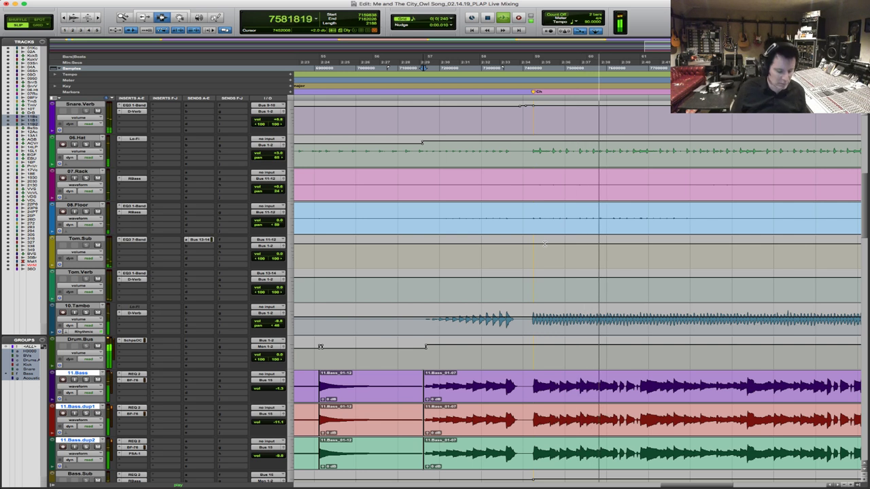
key("super+bracketleft")
key("super+bracketleft")
key("super+bracketleft")
key("space")
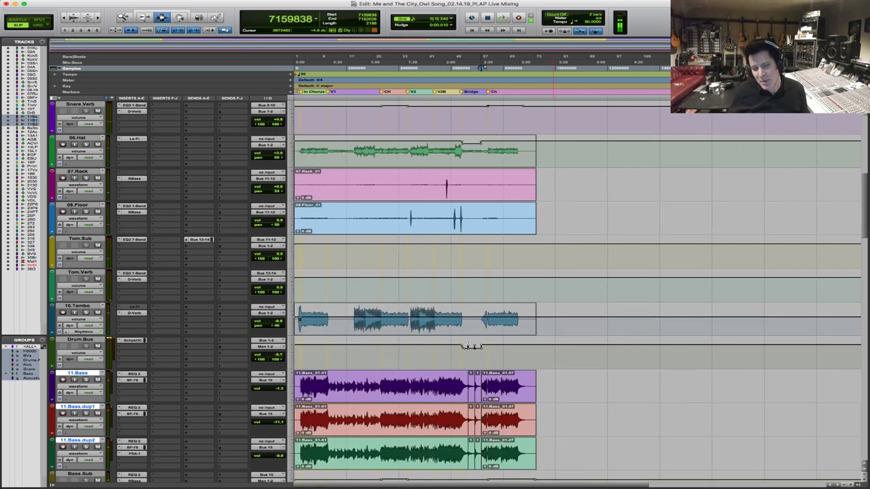
left_click_drag(626, 347, 712, 367)
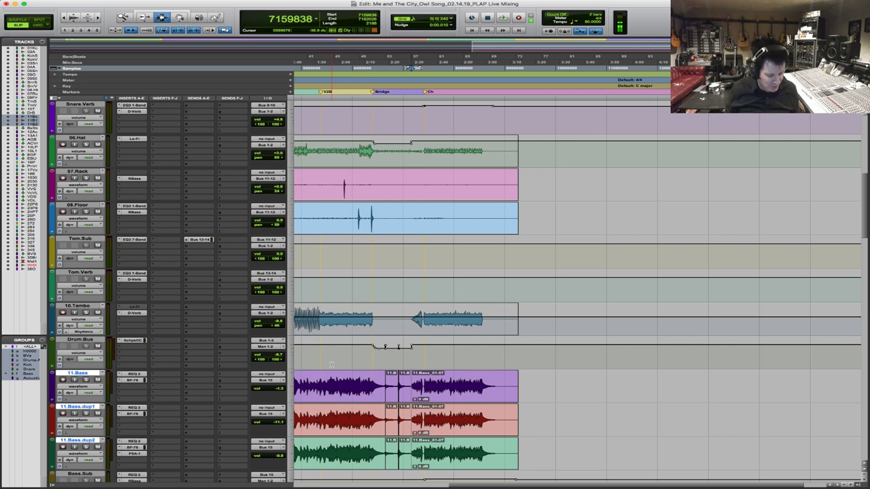
key("r")
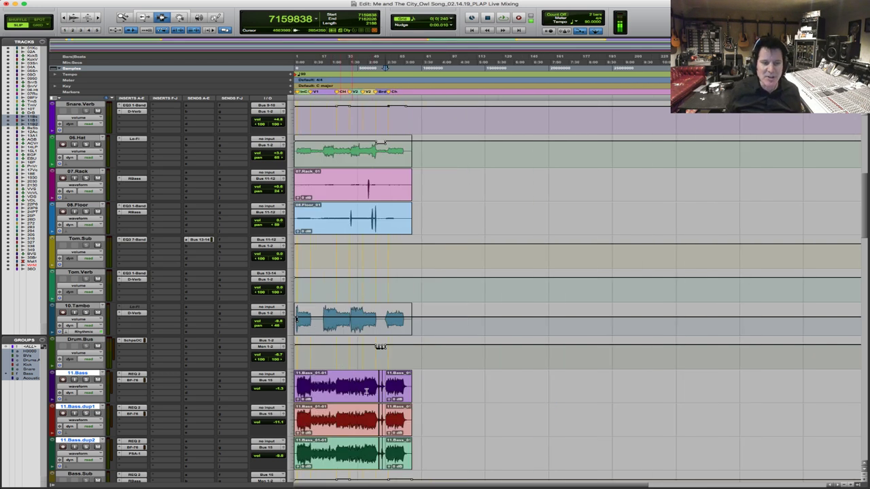
Set the playback start at sample 6268288 on the two acoustic guitar tracks and play into the Bridge
scroll(368, 406, "down", 5)
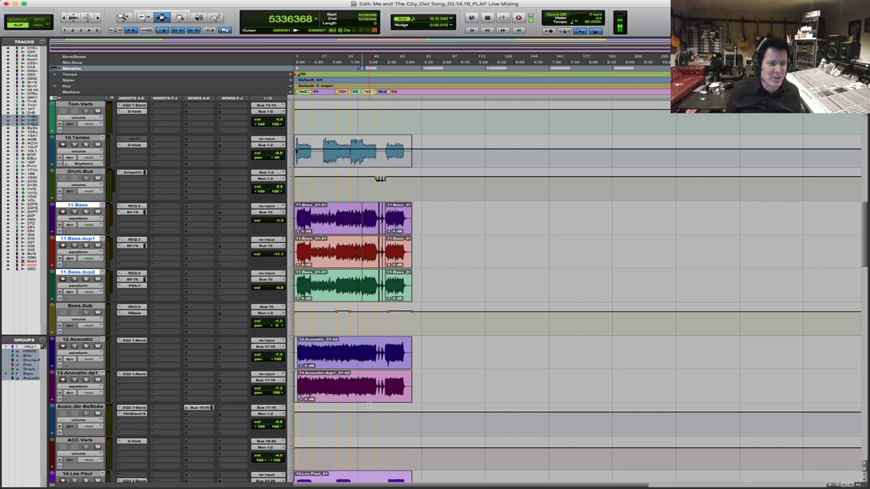
key("t")
key("t")
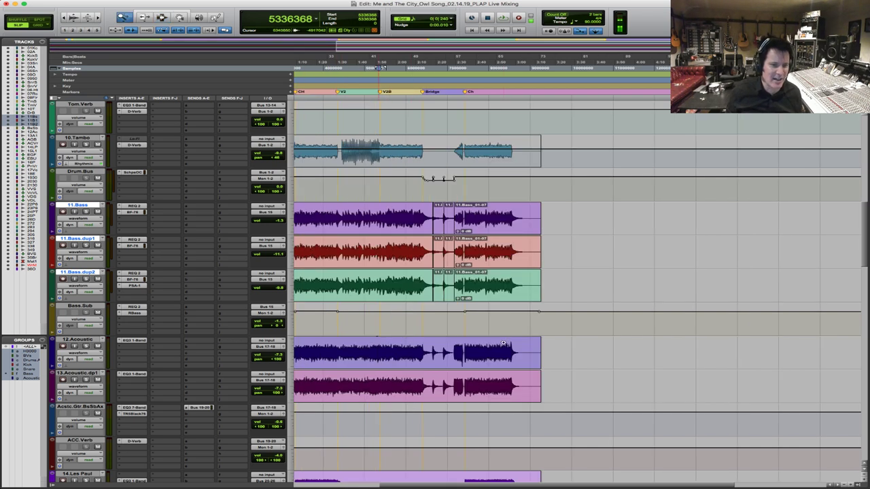
key("t")
left_click(414, 369)
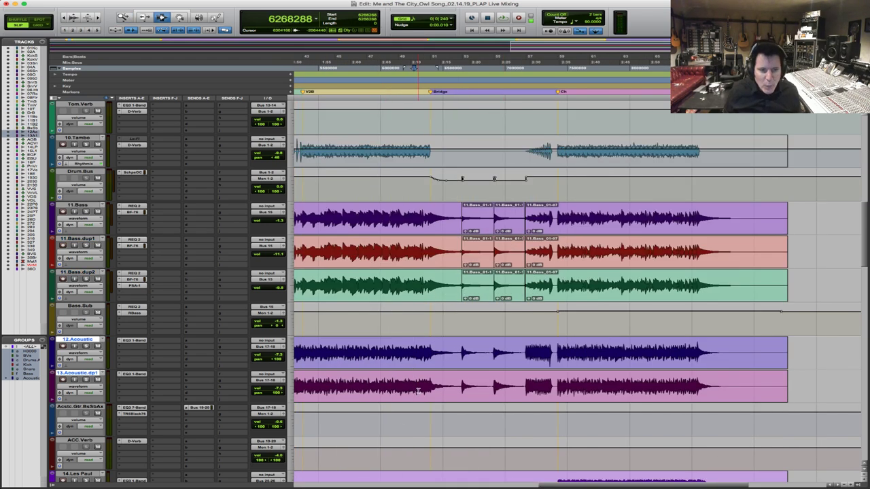
key("space")
key("t")
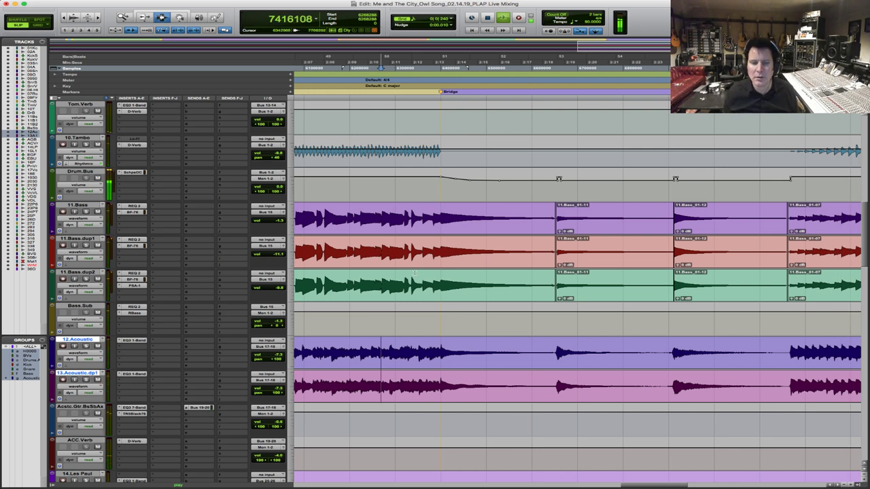
Find the Bridge hoo track, stop playback, and place the playback start at sample 6408701 near the Bridge marker
scroll(475, 307, "down", 3)
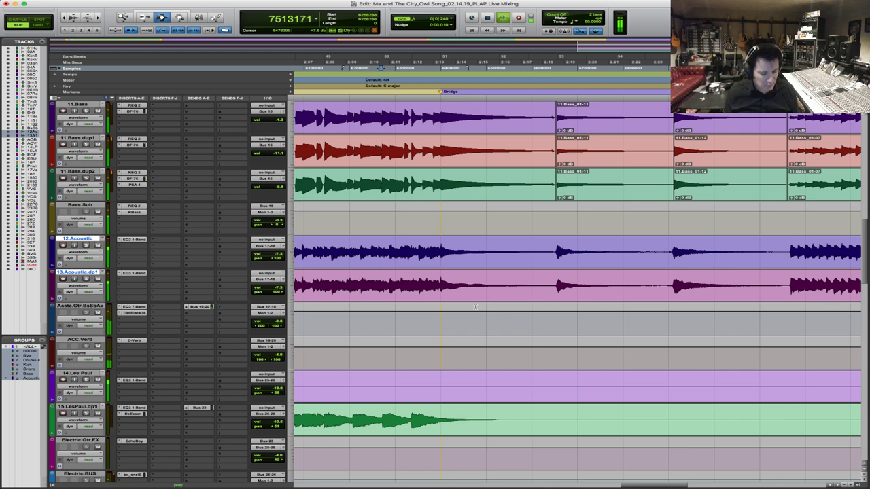
key("super+bracketleft")
key("super+bracketleft")
scroll(523, 309, "down", 12)
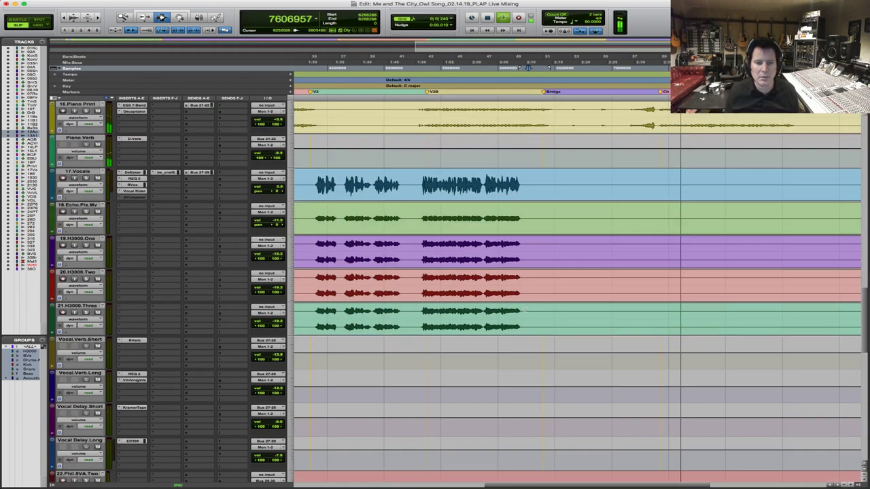
scroll(523, 310, "down", 20)
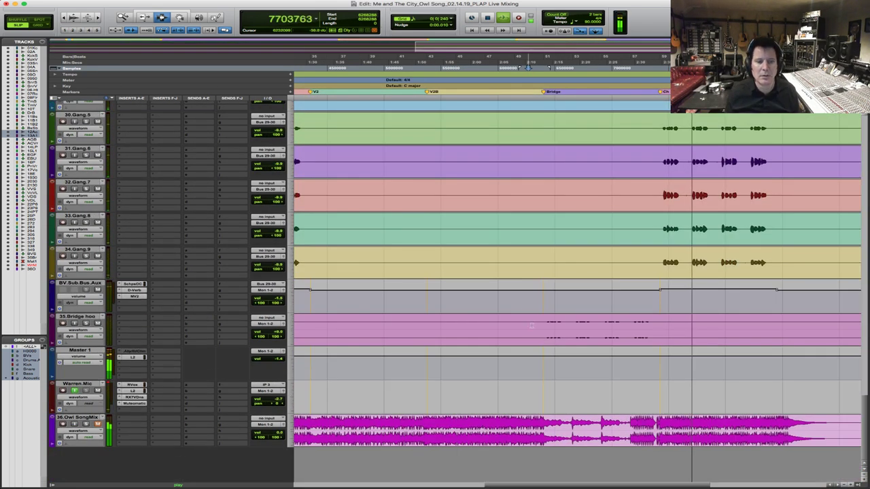
left_click(539, 328)
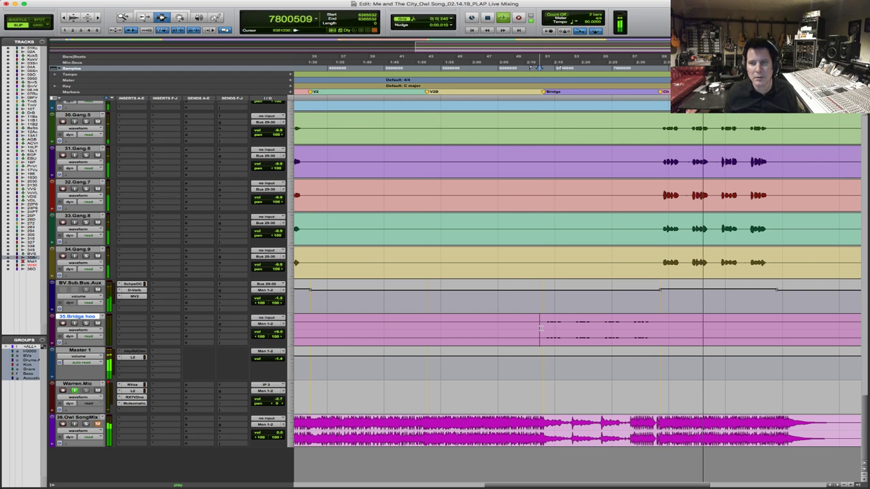
key("space")
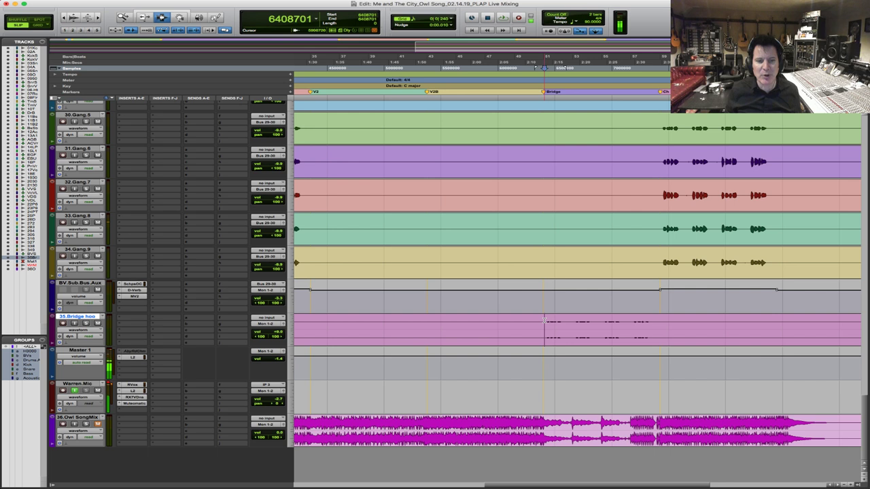
Turn on Grid mode and set the playback start on the Bridge hoo track to sample 6400000
key("space")
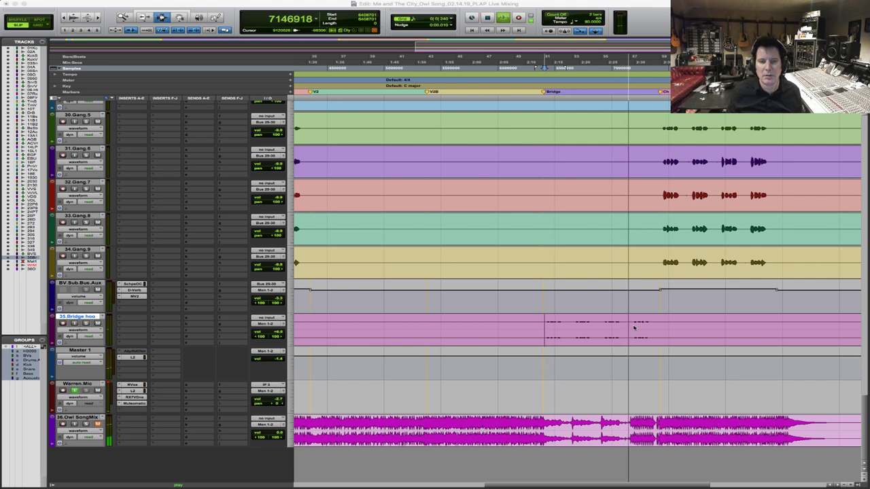
left_click(542, 326)
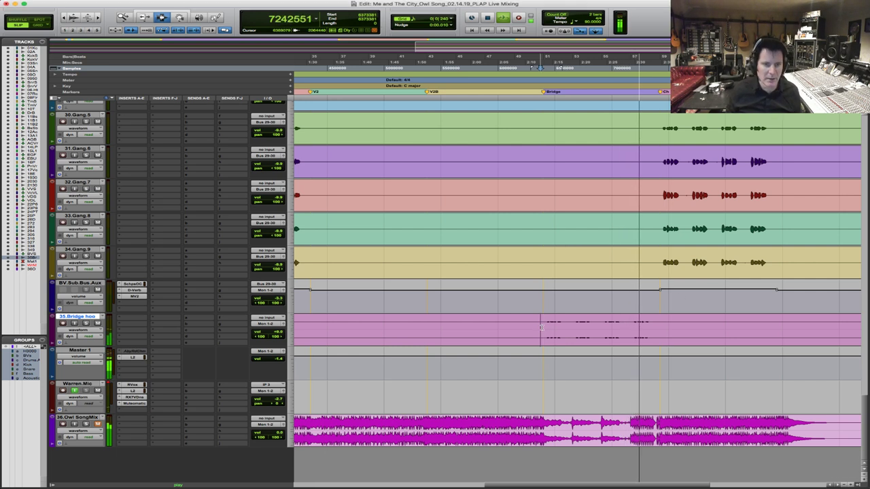
key("F4")
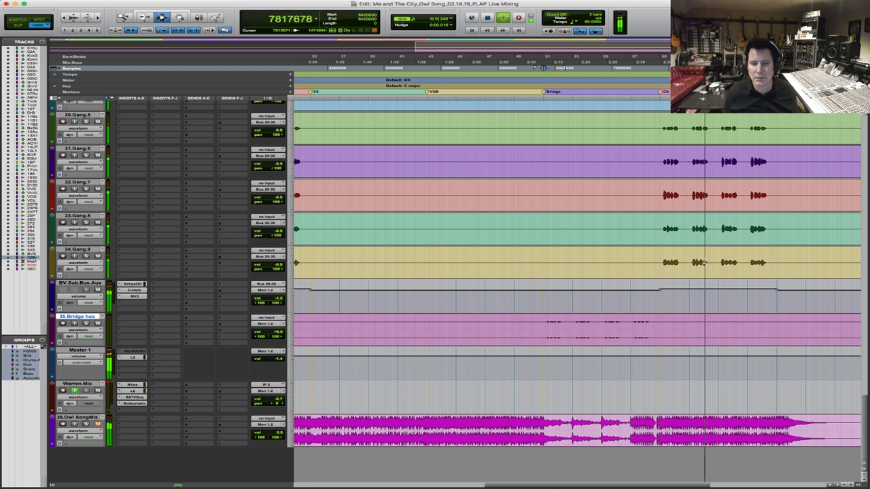
key("space")
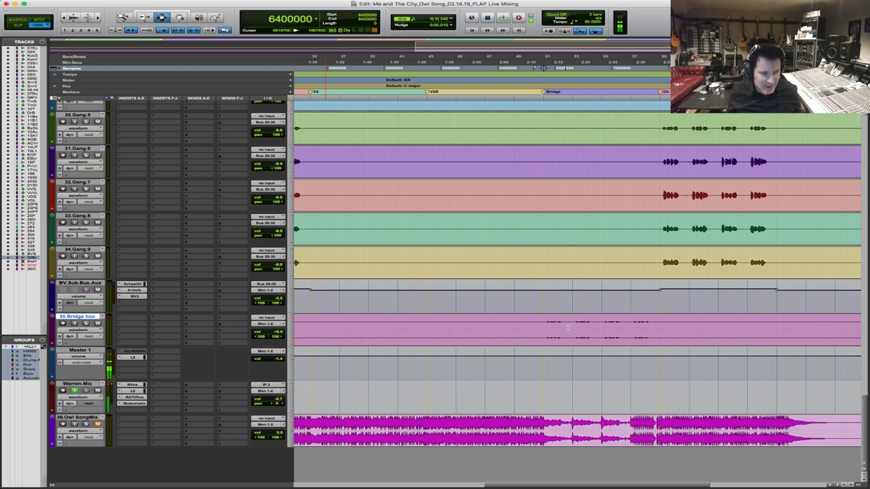
Play the Bridge from sample 6400000 up to the final chorus
left_click(702, 307)
key("space")
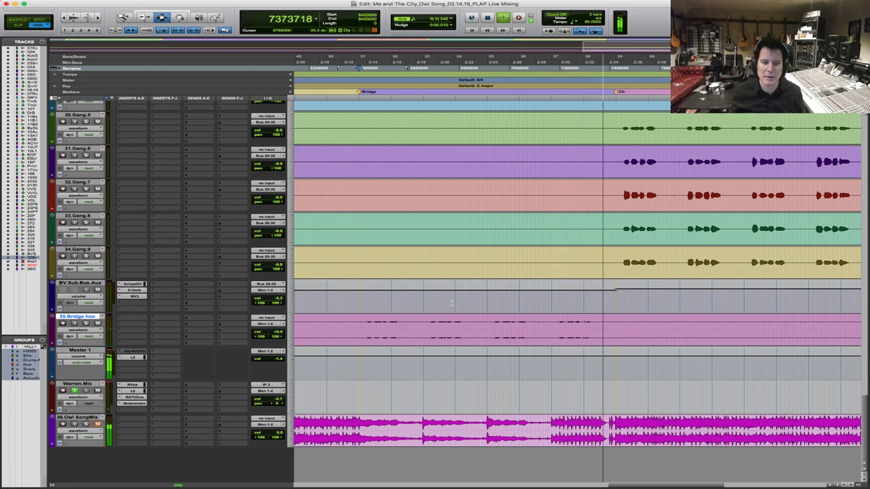
key("space")
Set the playback start at sample 184000 on the lead vocal track and play the whole song through
key("ctrl+bracketleft")
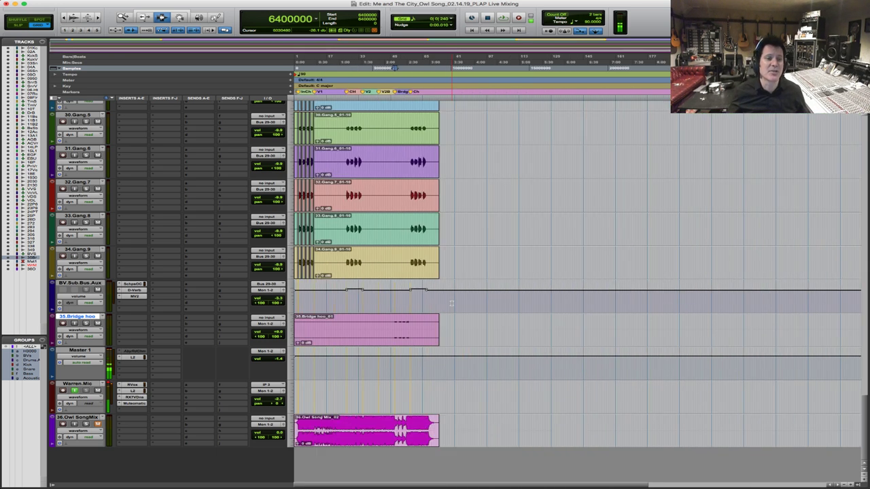
left_click(484, 288)
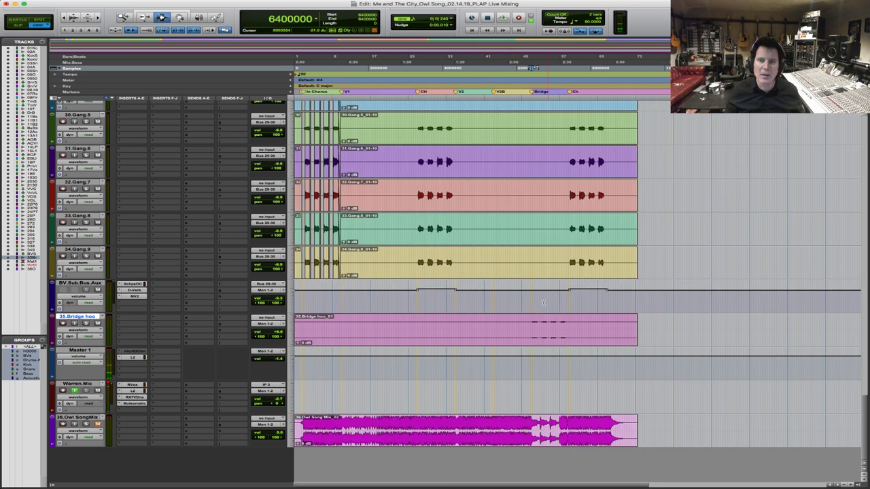
key("ctrl+bracketright")
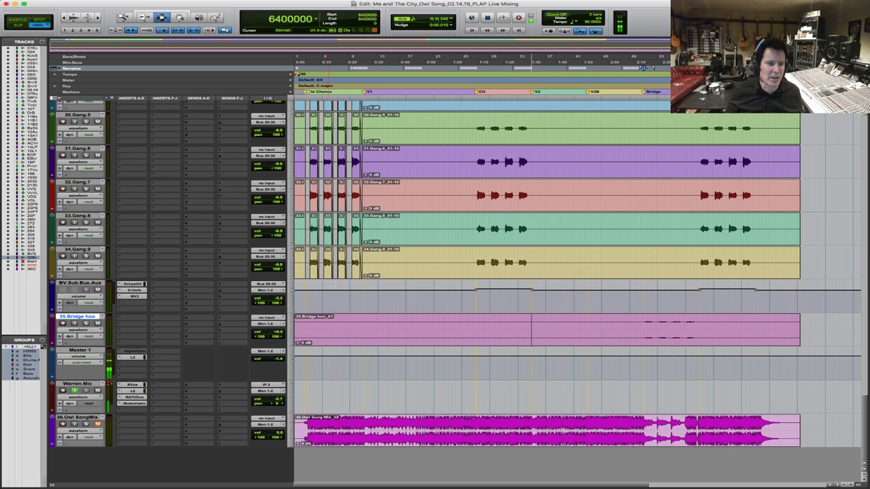
scroll(416, 179, "up", 10)
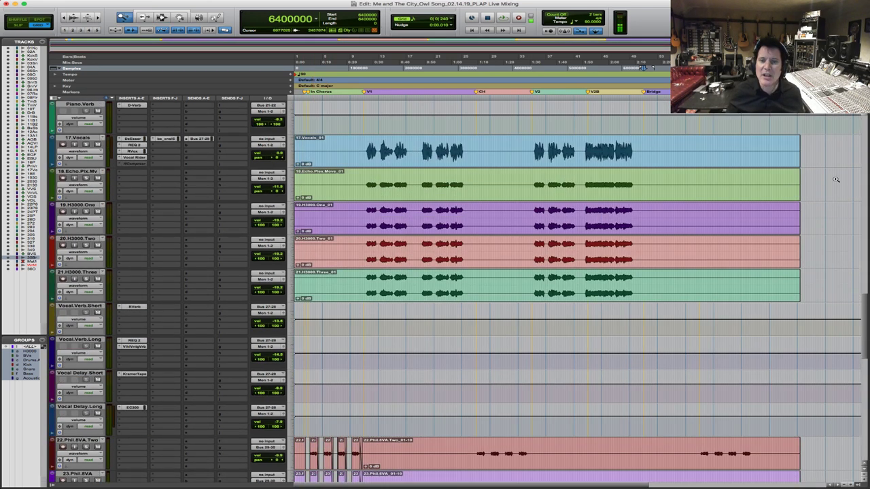
left_click_drag(835, 179, 299, 197)
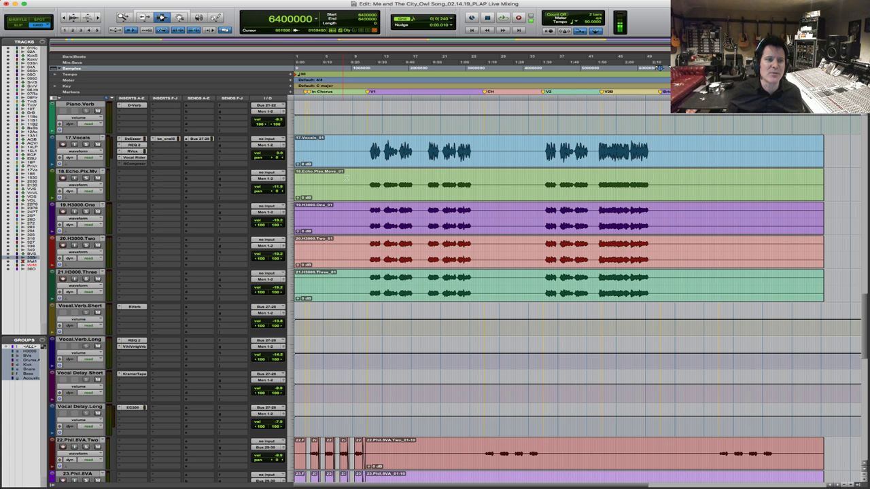
left_click(344, 142)
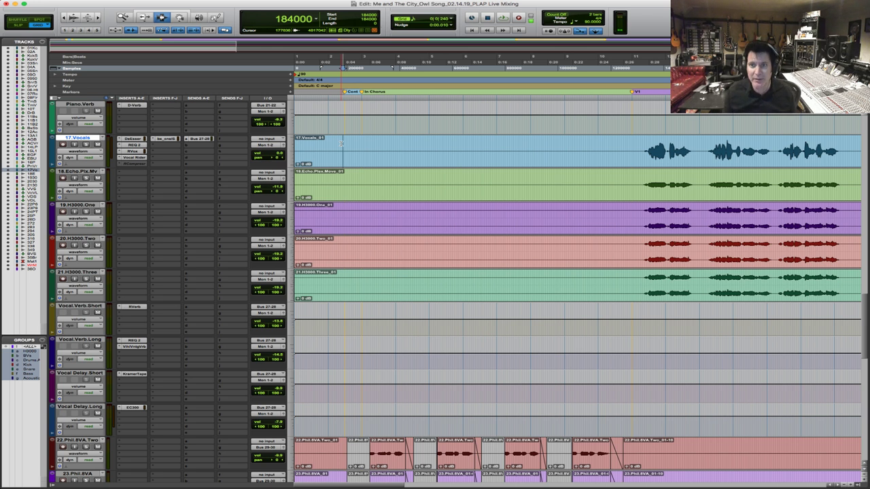
key("space")
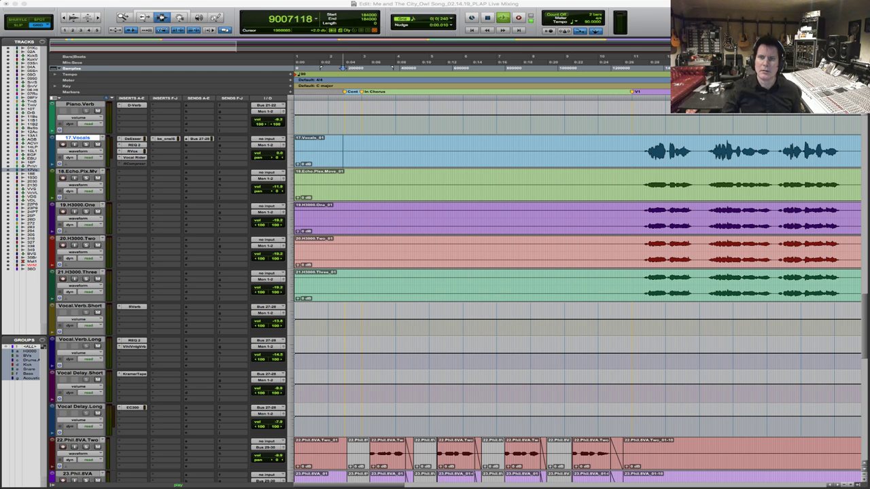
left_click_drag(354, 211, 354, 289)
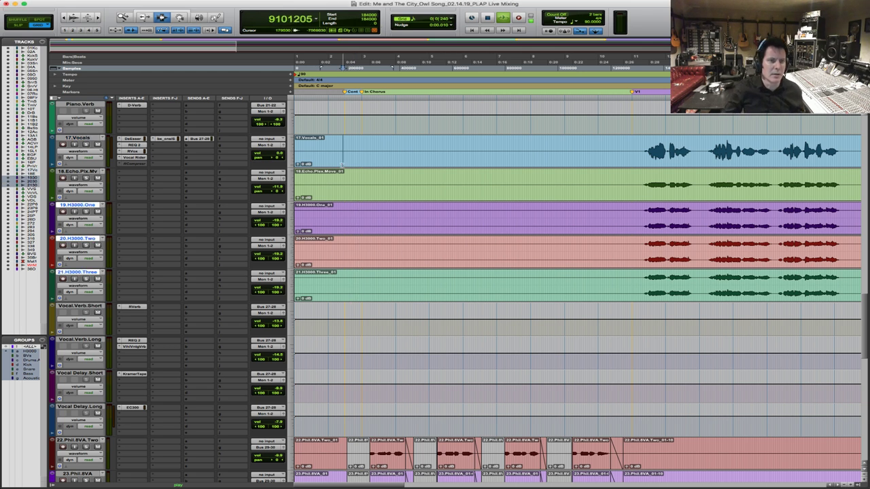
left_click(343, 154)
key("space")
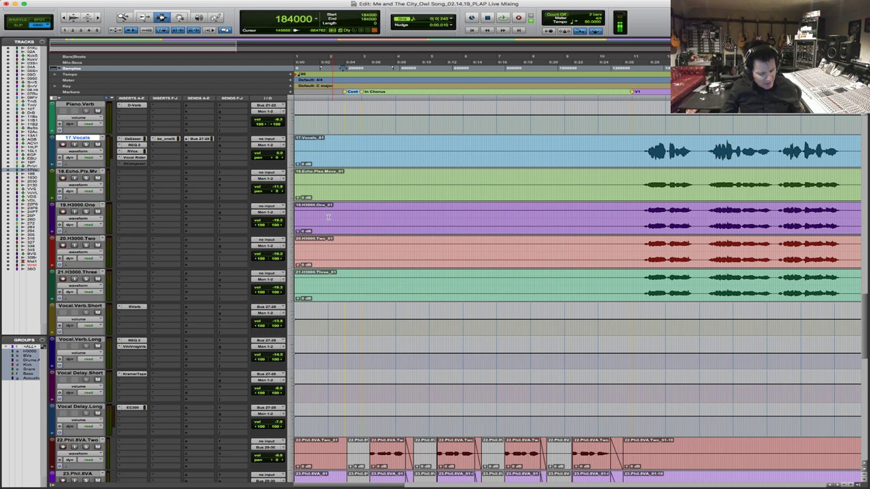
Look over the vocal, vocal effect, gang vocal, Bridge hoo, piano and electric guitar tracks from the song's beginning
key("r")
key("r")
key("t")
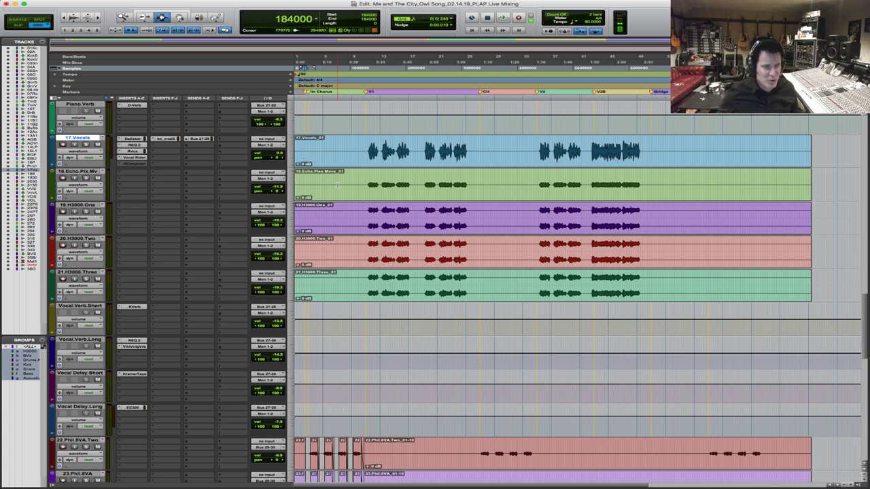
key("F5")
left_click_drag(728, 146, 299, 147)
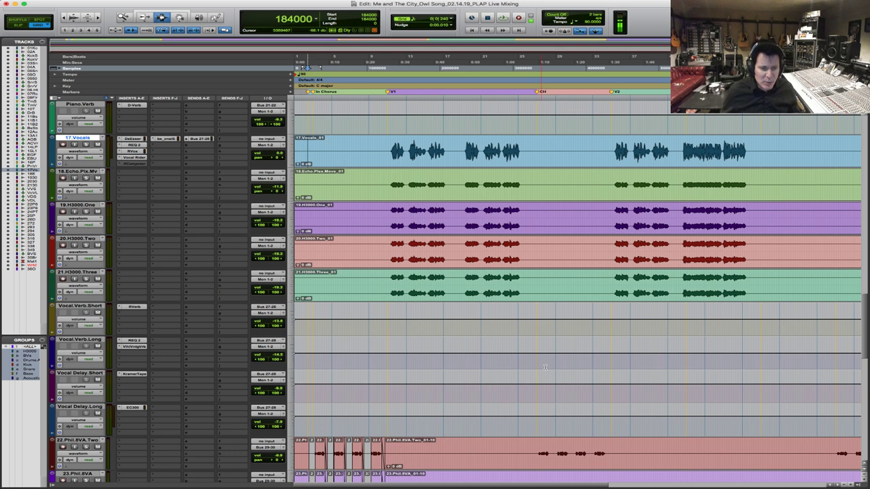
scroll(546, 371, "down", 9)
scroll(546, 371, "down", 8)
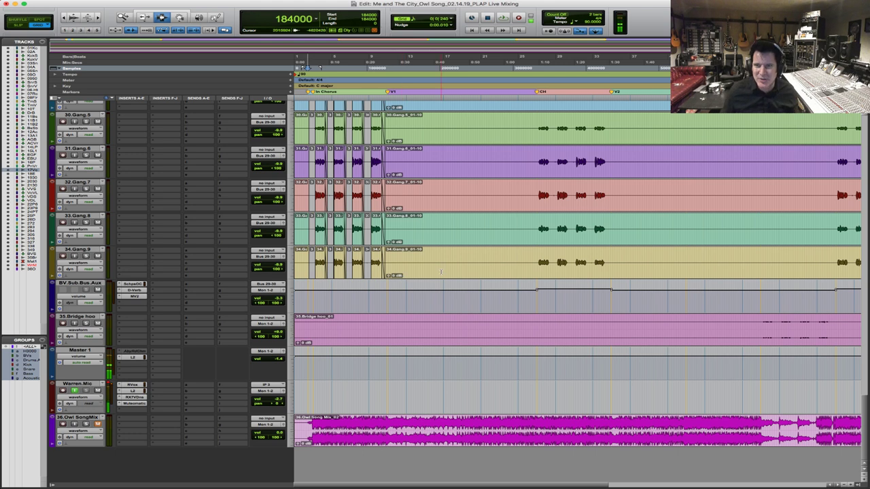
scroll(436, 258, "up", 4)
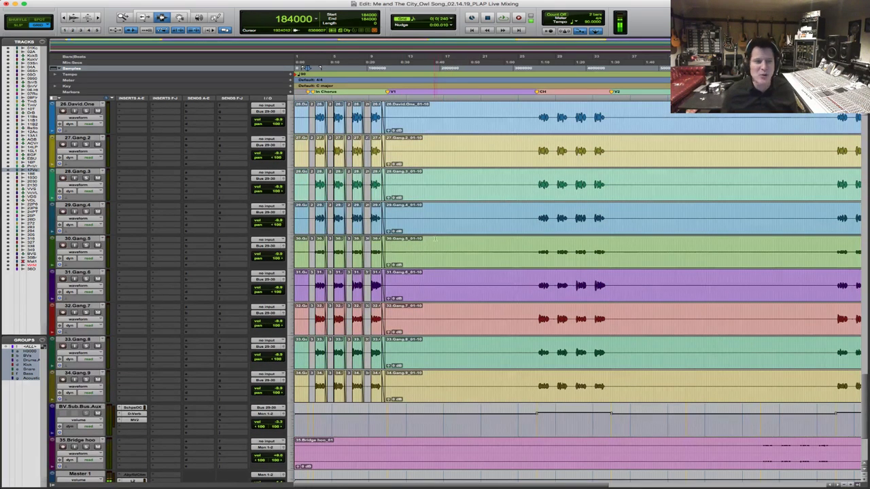
scroll(438, 250, "up", 12)
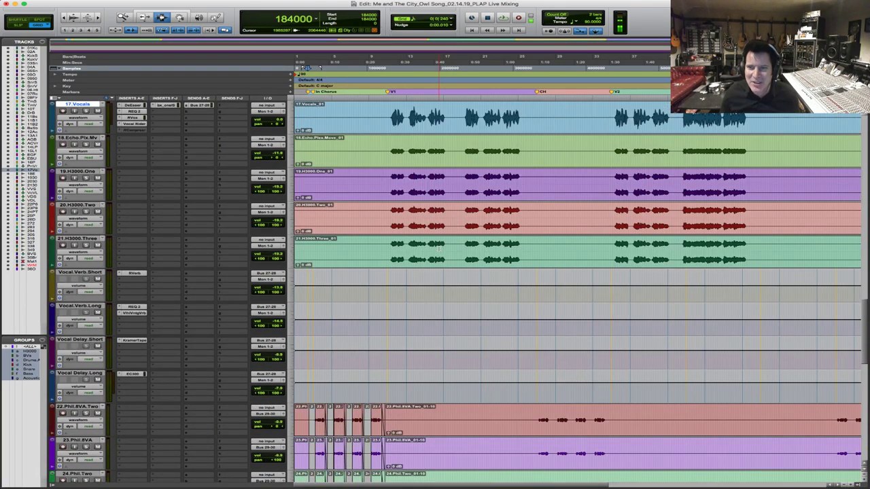
scroll(439, 249, "up", 7)
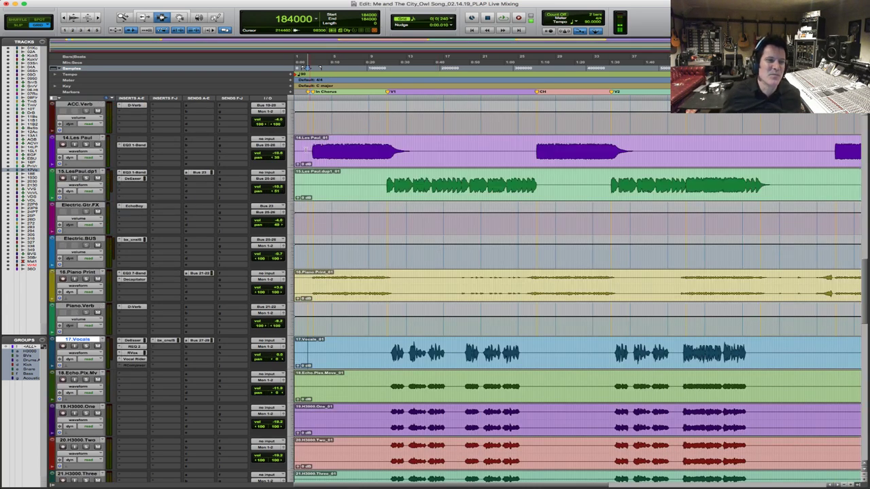
Place the edit cursor on the Les Paul track at the Count marker, sample 192000
left_click(306, 143)
key("ctrl+]")
key("ctrl+]")
key("ctrl+]")
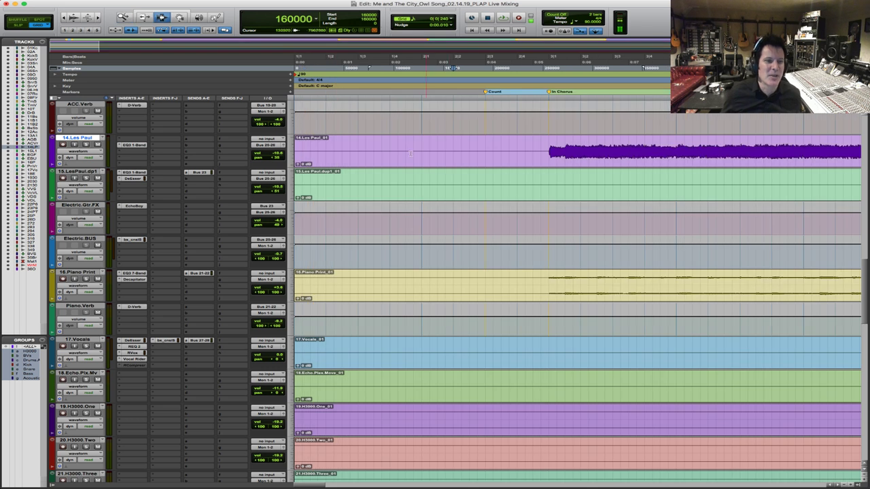
left_click(486, 141)
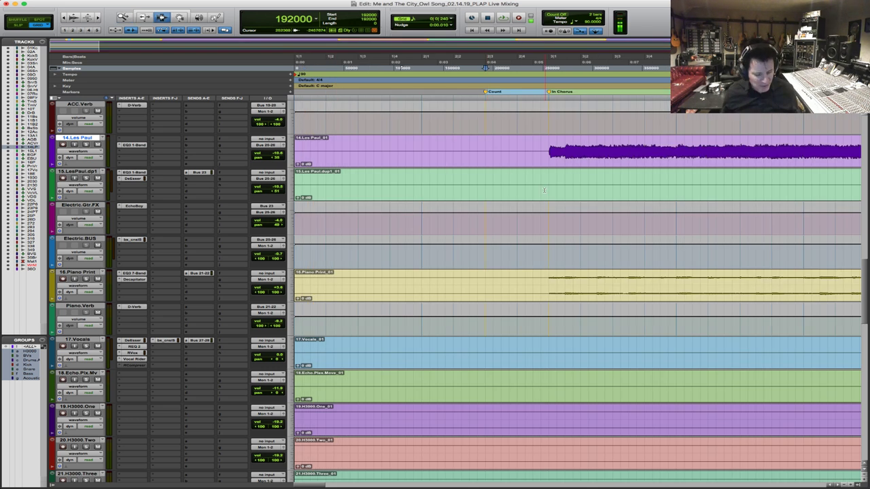
Play the duplicate Les Paul track from sample 1240000, just before its first verse part
key("ctrl+[")
key("ctrl+[")
key("ctrl+[")
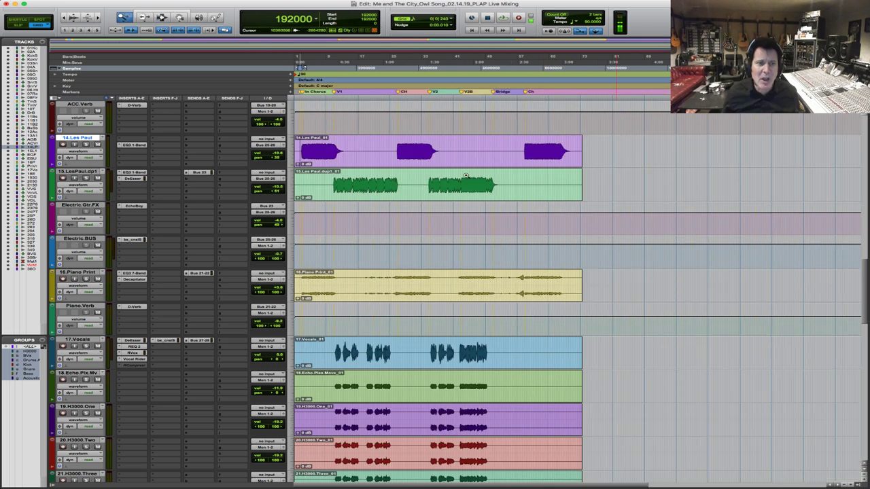
key("ctrl+]")
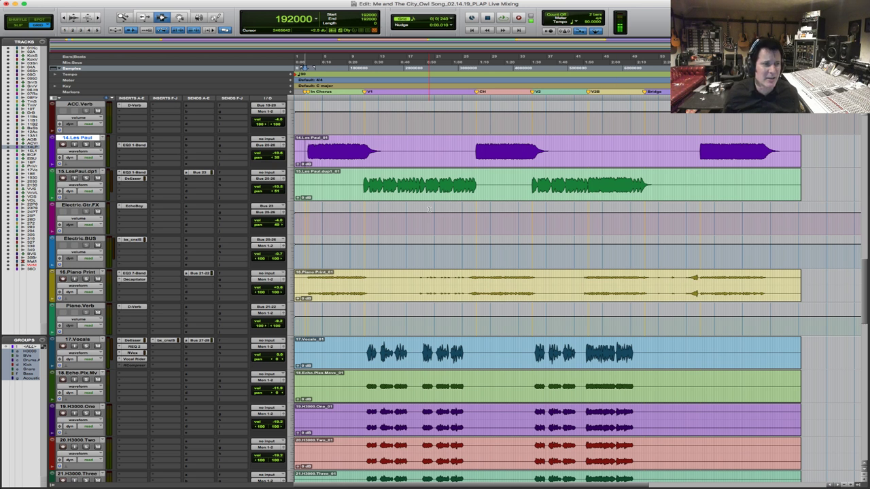
key("space")
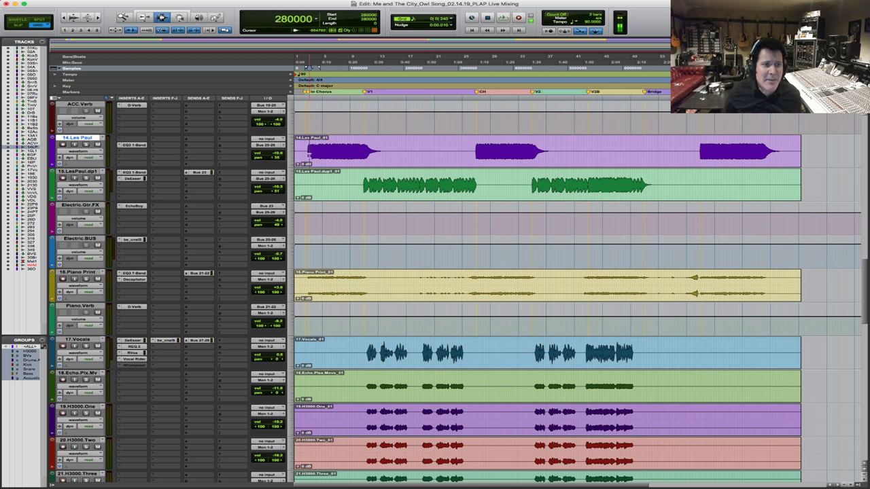
left_click(362, 188)
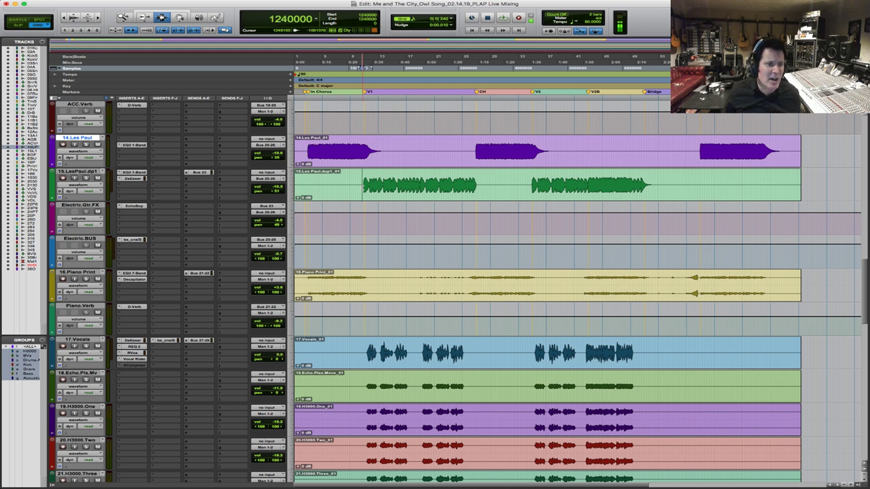
key("space")
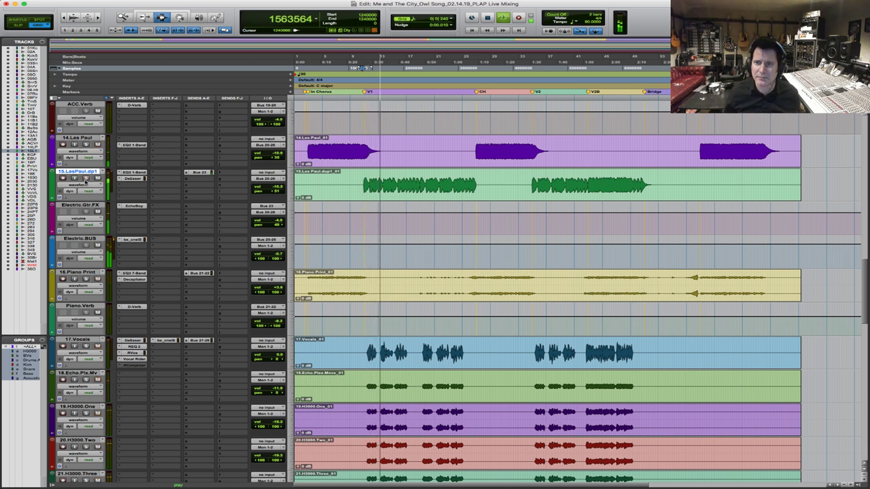
key("space")
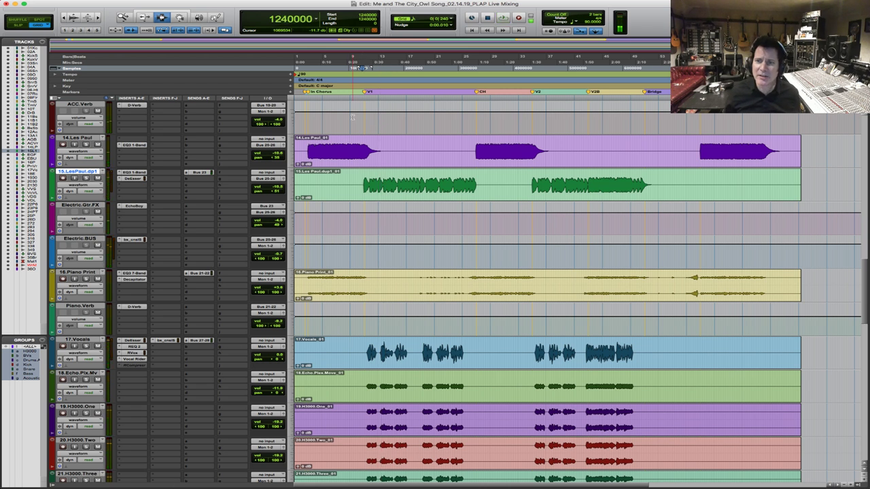
Solo the original Les Paul track and play its opening part from sample 216000
left_click(307, 148)
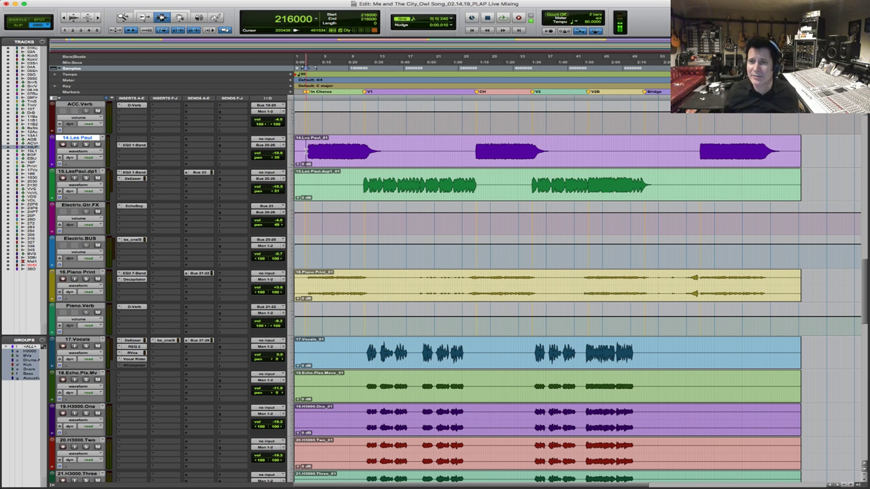
key("space")
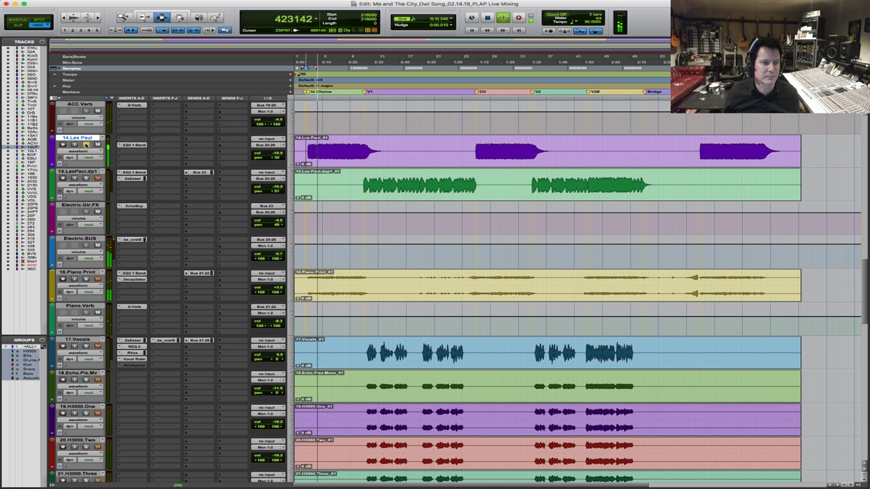
key("space")
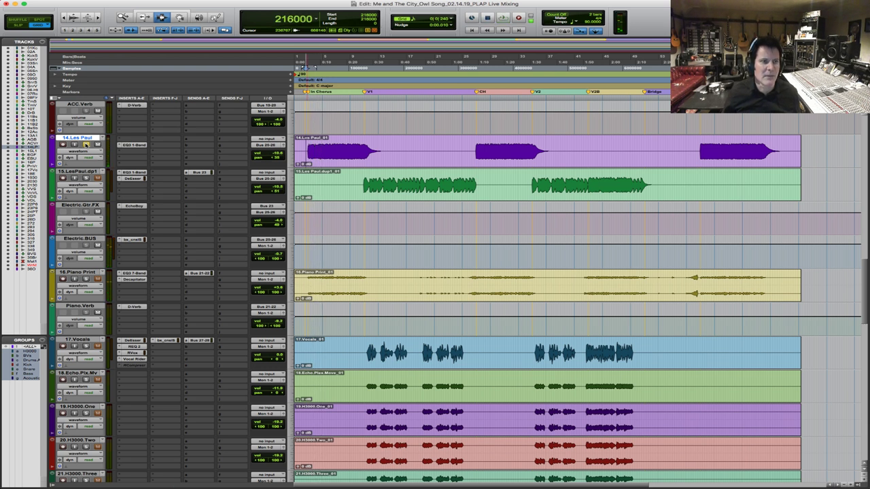
Create a stereo Aux Input track below the Les Paul track and set its input to Bus 31-32
key("super+shift+n")
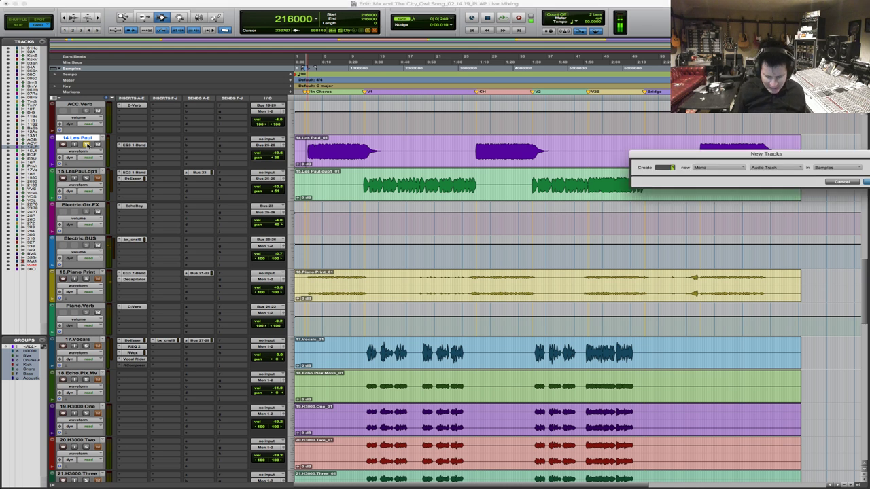
key("super+Down")
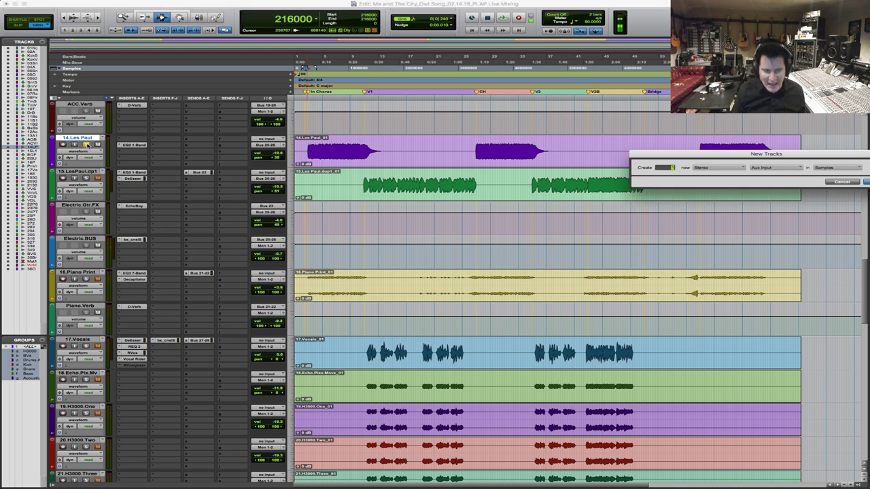
key("Return")
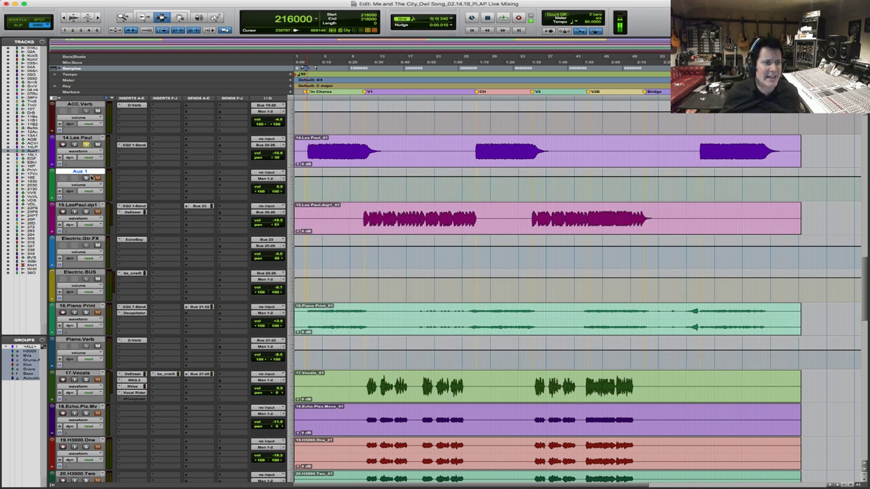
left_click(270, 175)
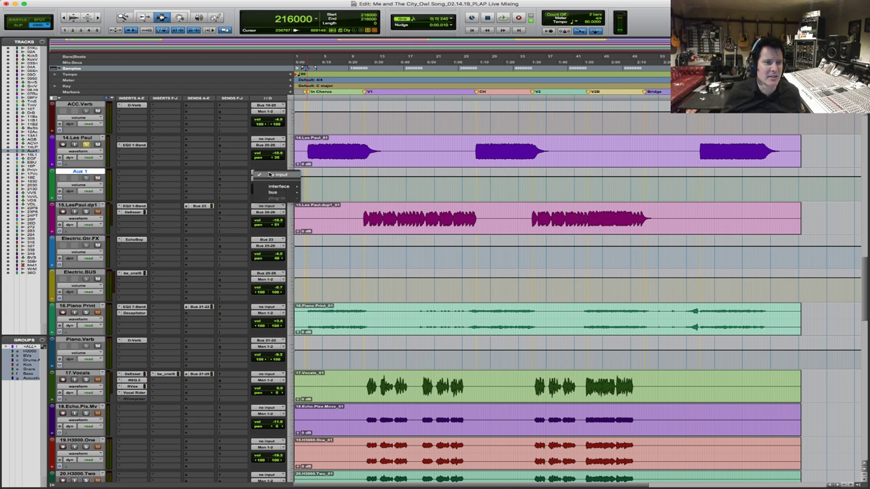
mouse_move(275, 193)
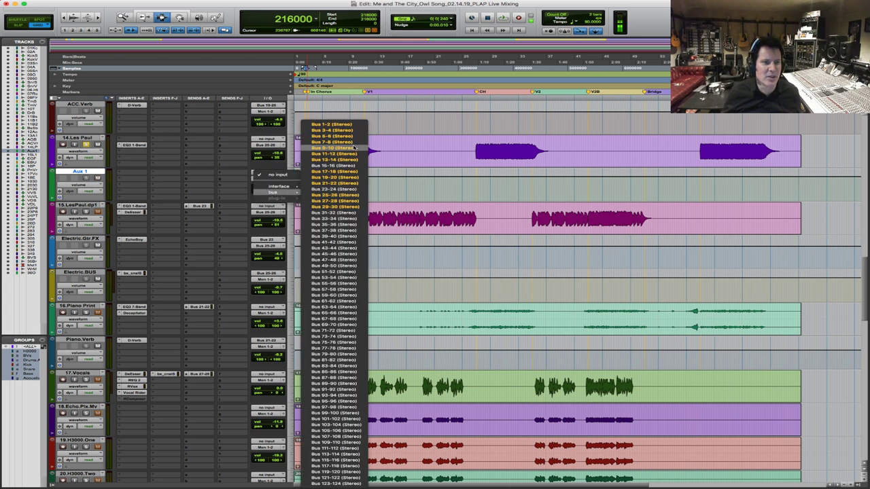
left_click(333, 213)
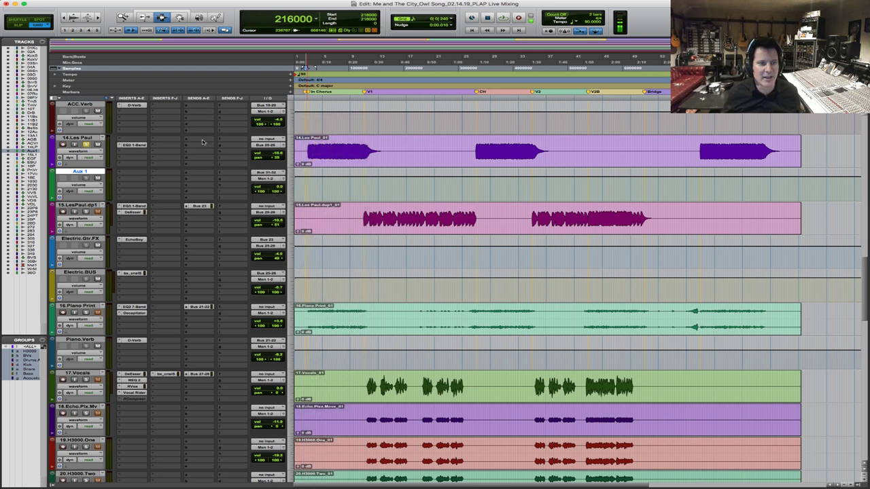
Add a send from the Les Paul track to Bus 32 and set the send level to 0.0
left_click(201, 140)
mouse_move(211, 159)
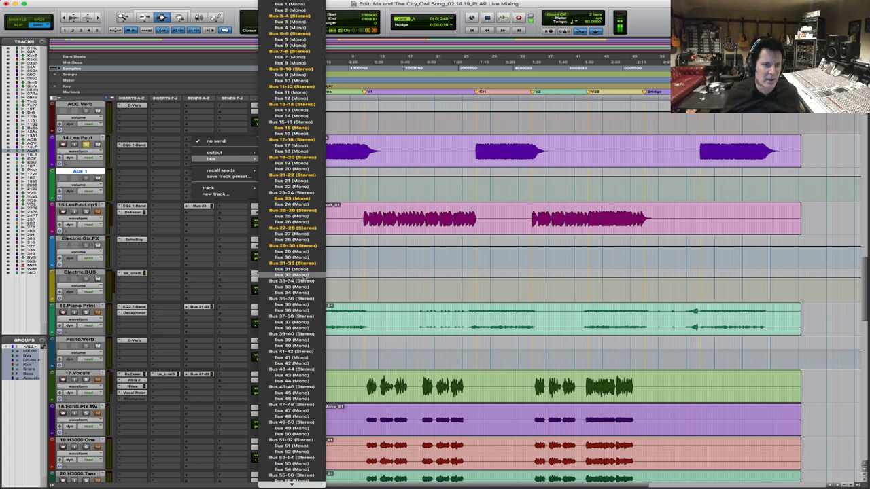
left_click(303, 275)
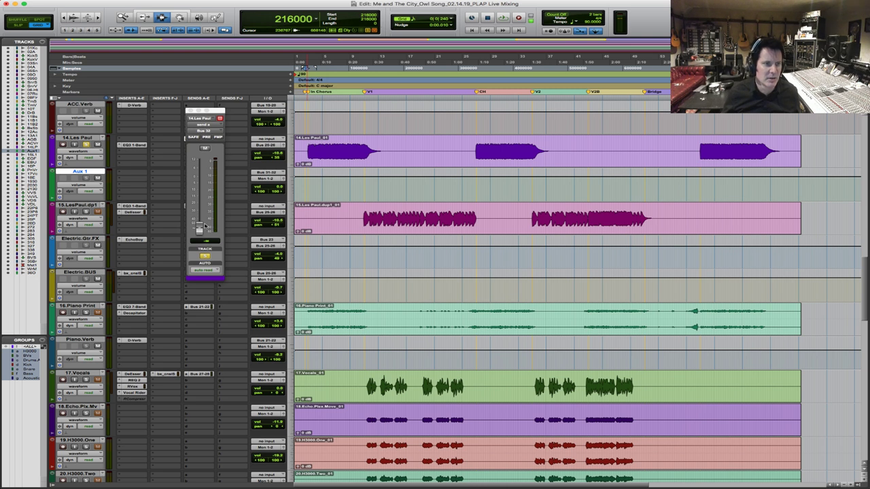
left_click_drag(199, 229, 199, 178)
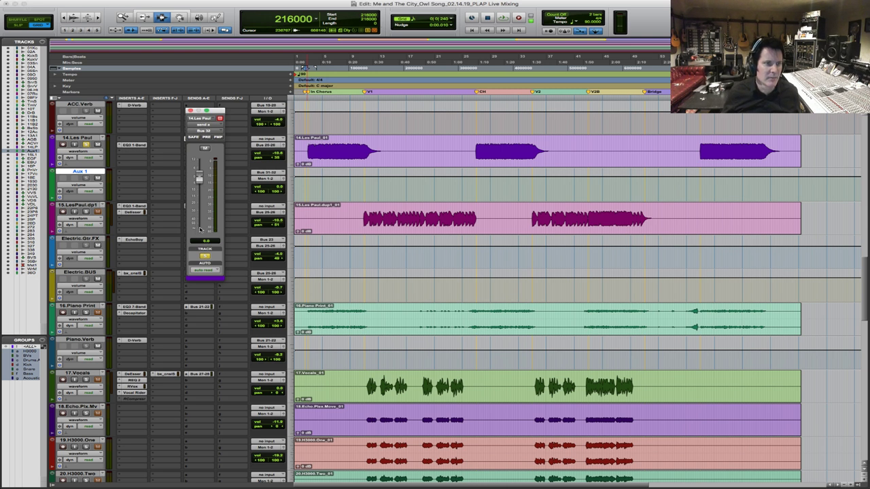
Rename the new aux track LP.Verb
double_click(94, 172)
type("LP.Verb")
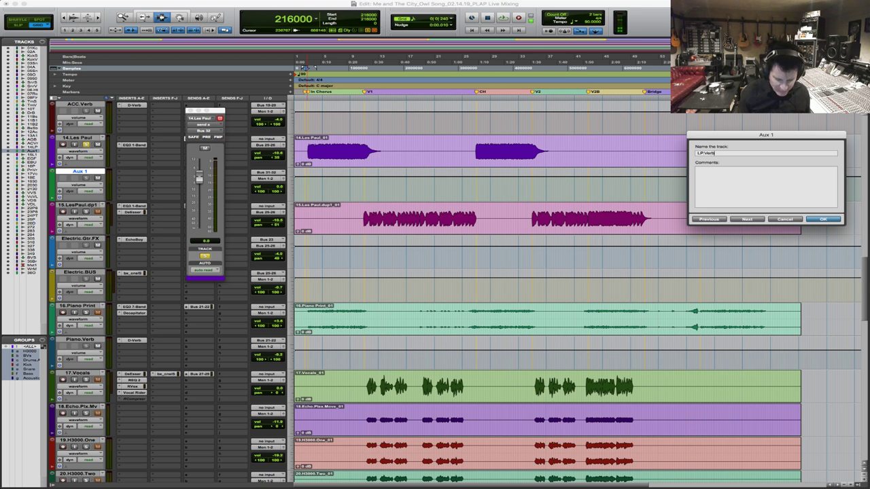
key("Return")
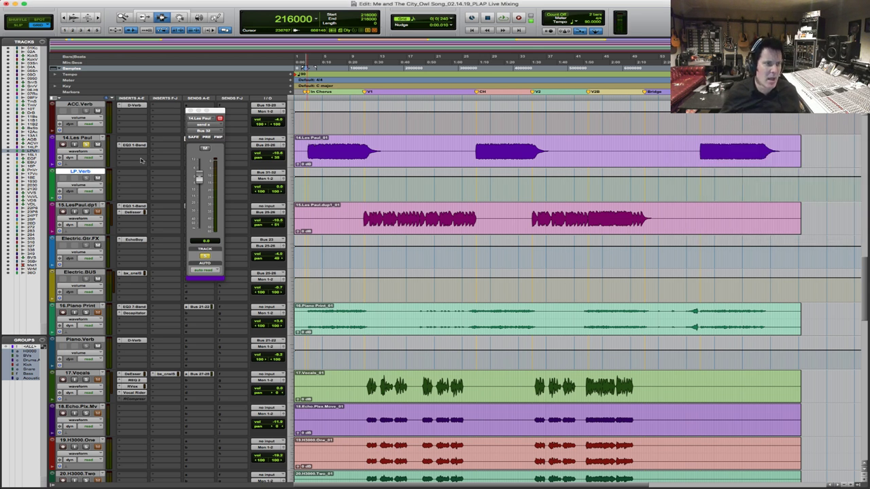
Look through the plug-in choices for the LP.Verb track's insert and delete the track
left_click(138, 175)
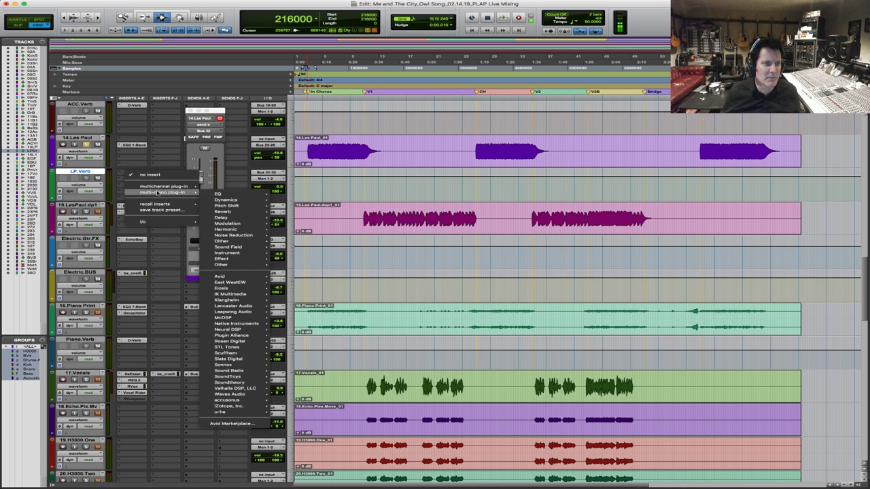
mouse_move(162, 193)
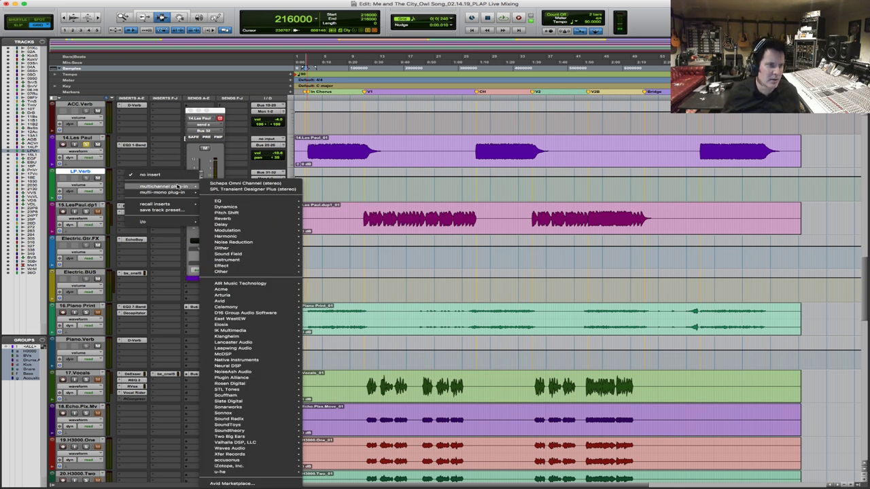
key("Escape")
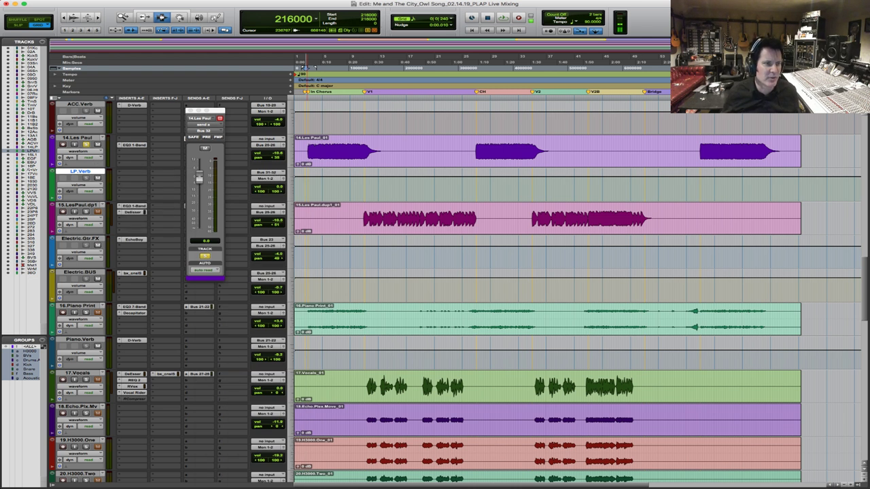
right_click(75, 173)
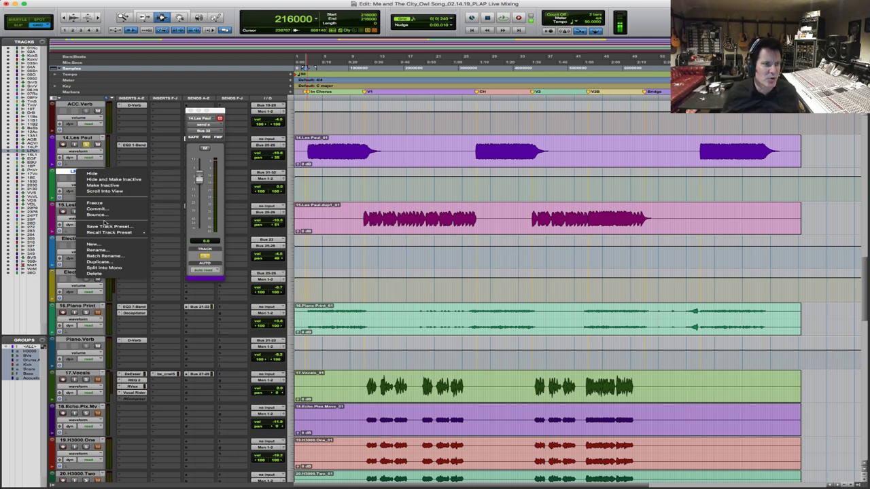
left_click(94, 273)
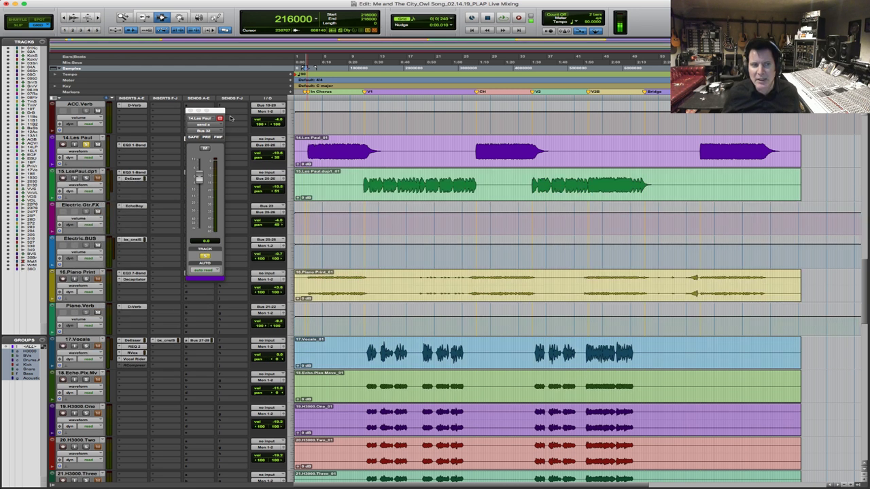
Create a mono Aux Input track below the Les Paul track and name it LesPaul.Reverb
left_click(90, 138)
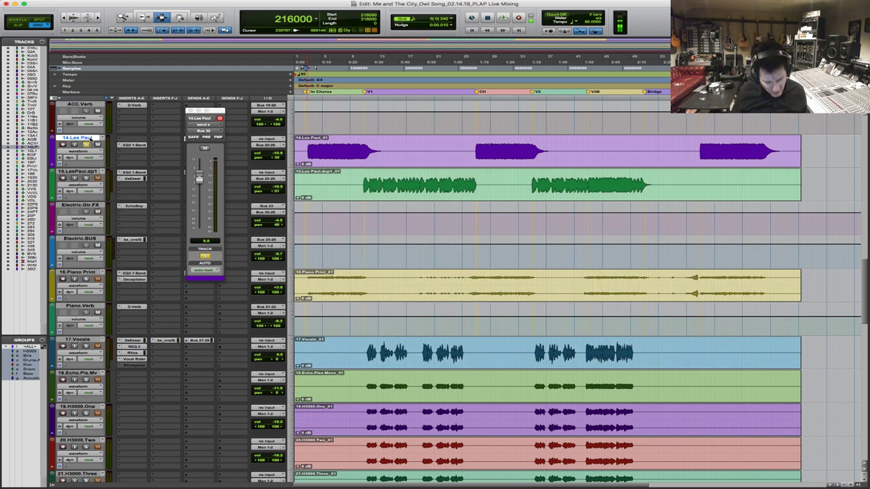
key("super+shift+n")
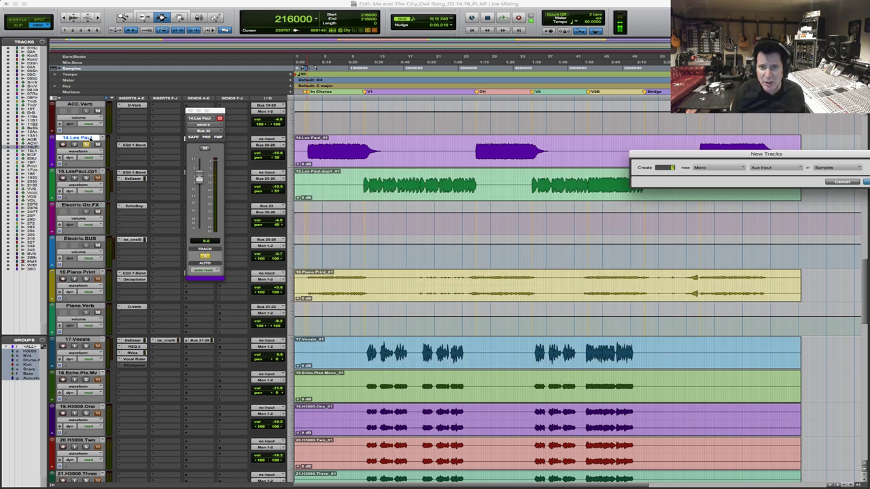
key("Return")
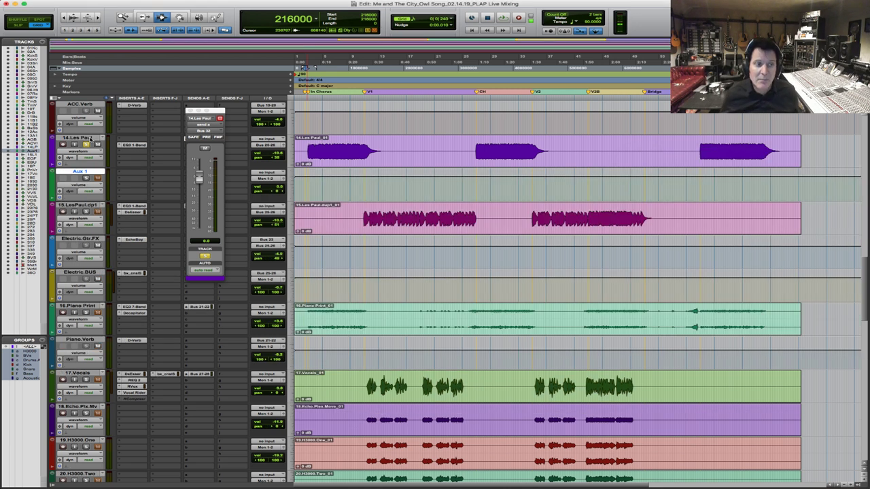
double_click(80, 171)
type("LesPaul.Re")
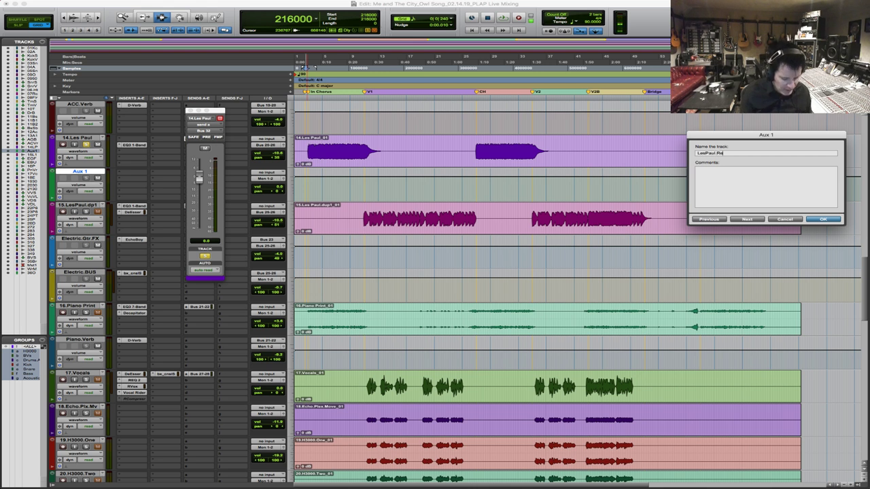
type("verb")
key("Return")
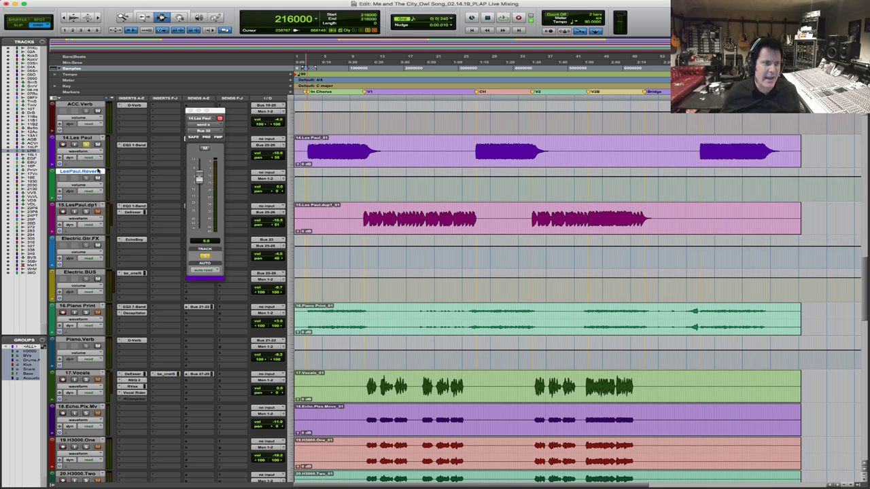
Insert the D-Verb reverb on LesPaul.Reverb and place the edit cursor on the Les Paul track at sample 248000
left_click(127, 175)
mouse_move(160, 186)
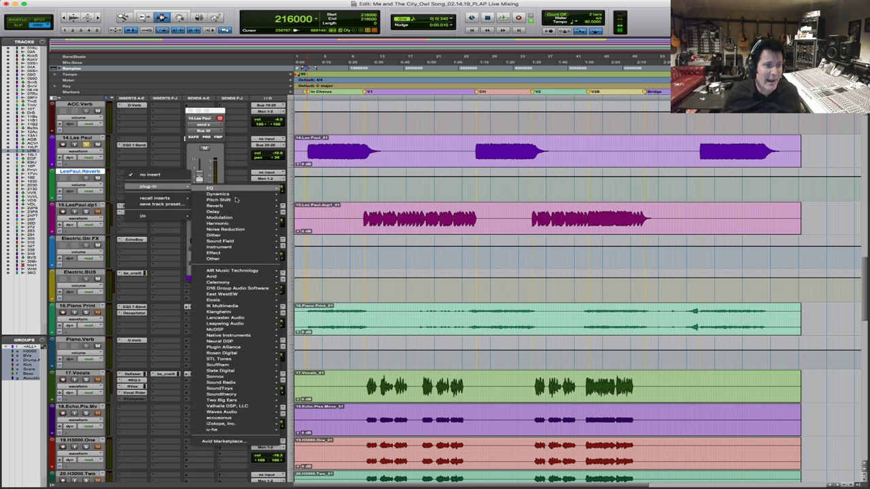
mouse_move(229, 208)
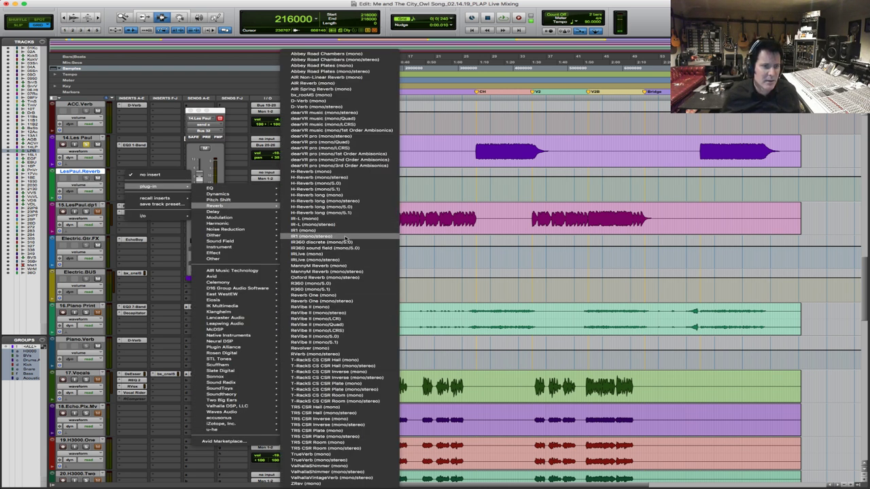
left_click(364, 102)
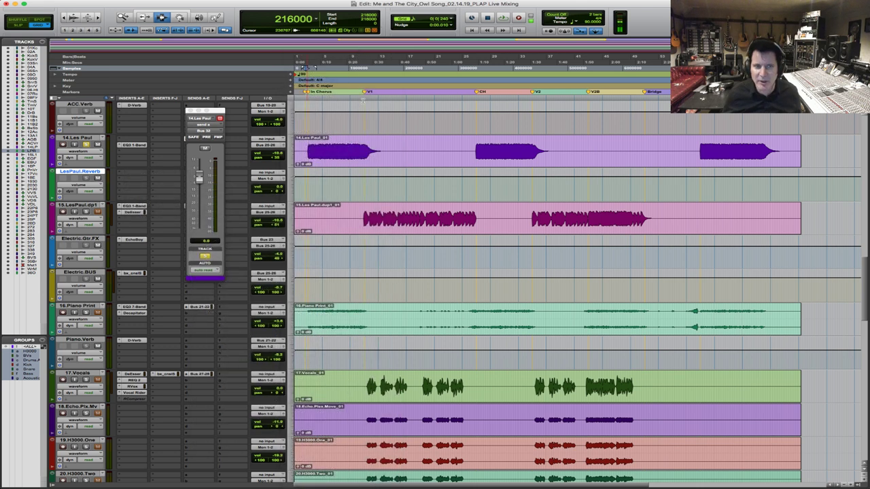
left_click(309, 148)
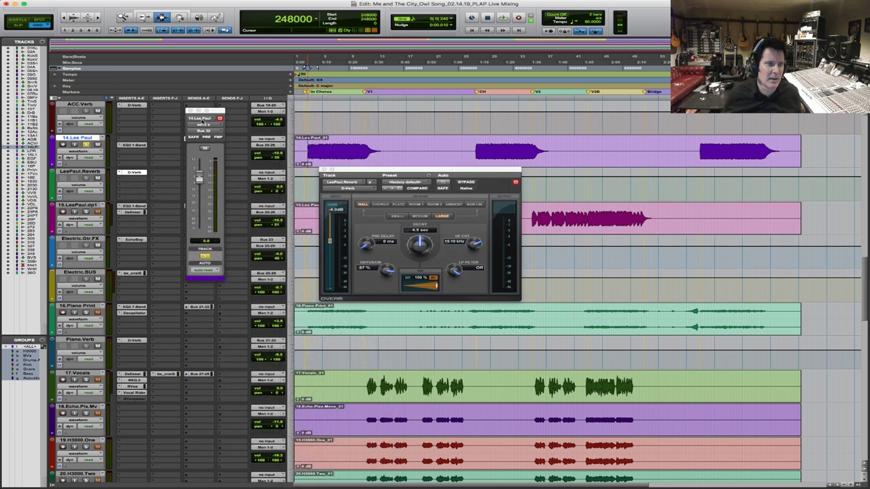
left_click(189, 110)
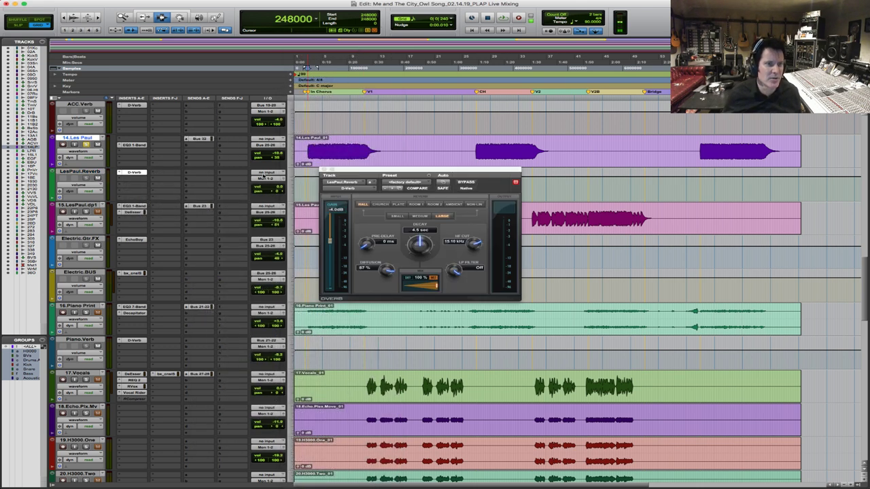
Set the LesPaul.Reverb track's input to Bus 32 and open the Les Paul track's send to that bus
left_click(265, 175)
mouse_move(273, 194)
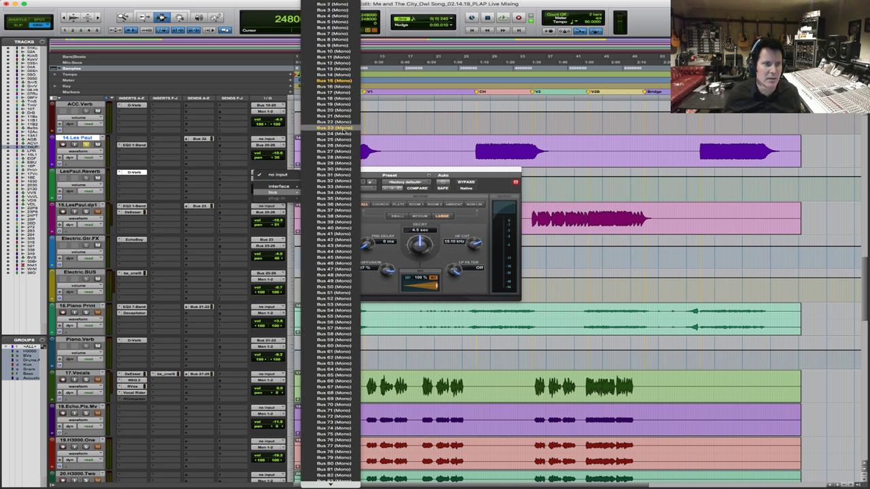
left_click(333, 182)
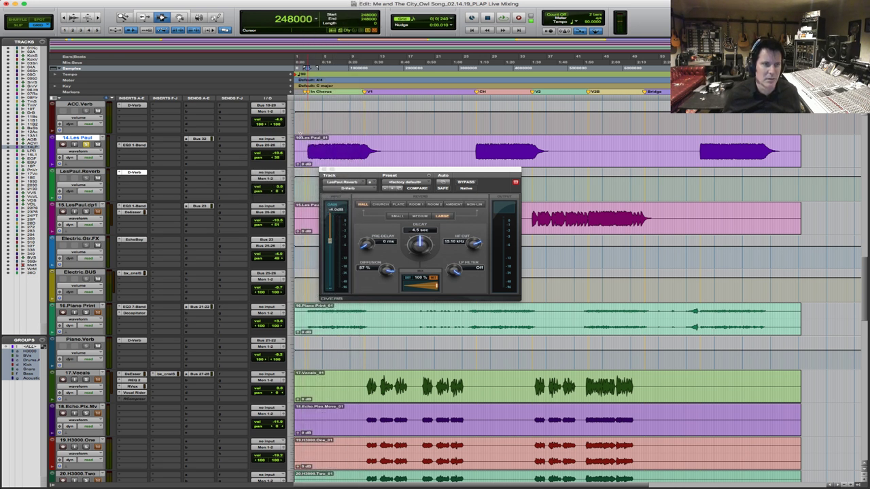
left_click(203, 139)
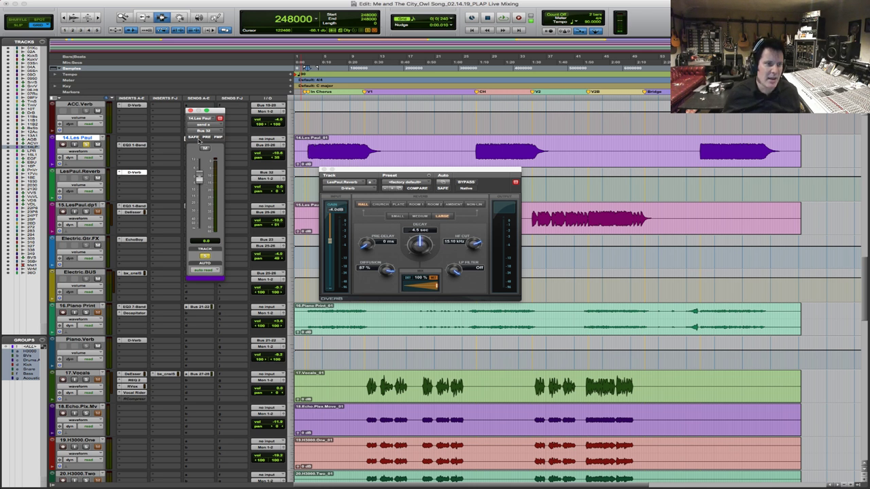
Play the soloed Les Paul with its reverb and pan LesPaul.Reverb to about 59 right and the Les Paul track to 54 right
key("space")
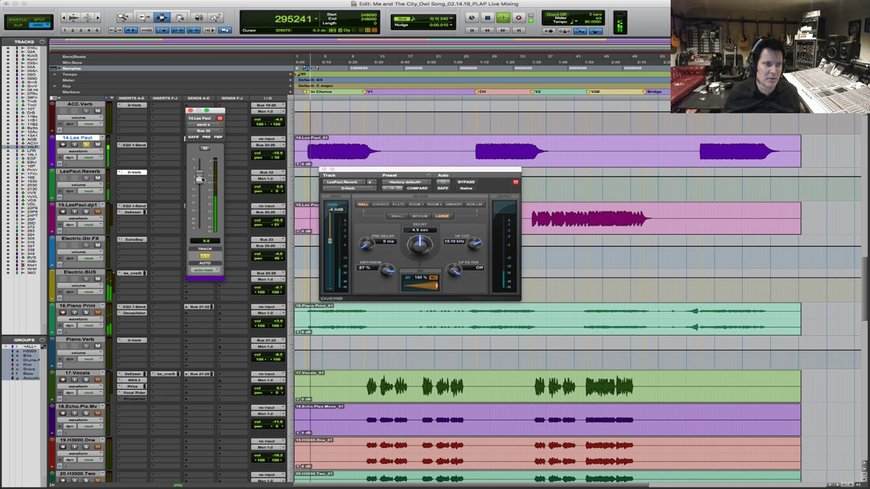
left_click(279, 191)
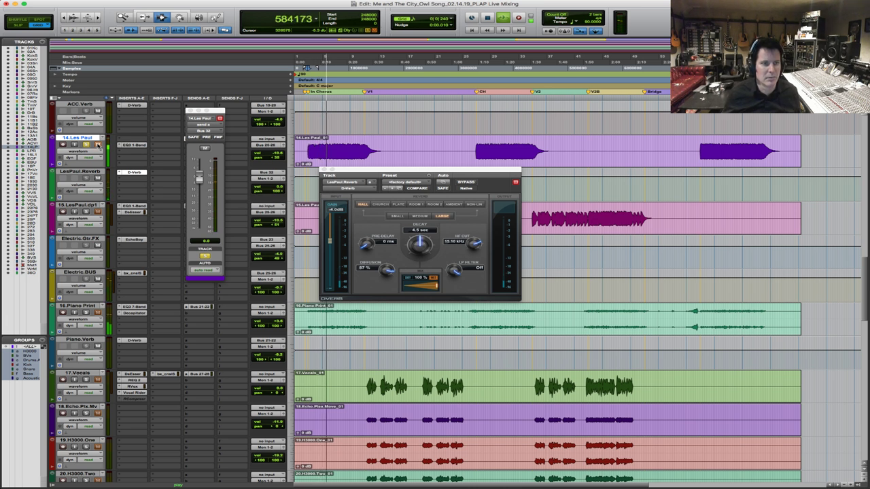
key("space")
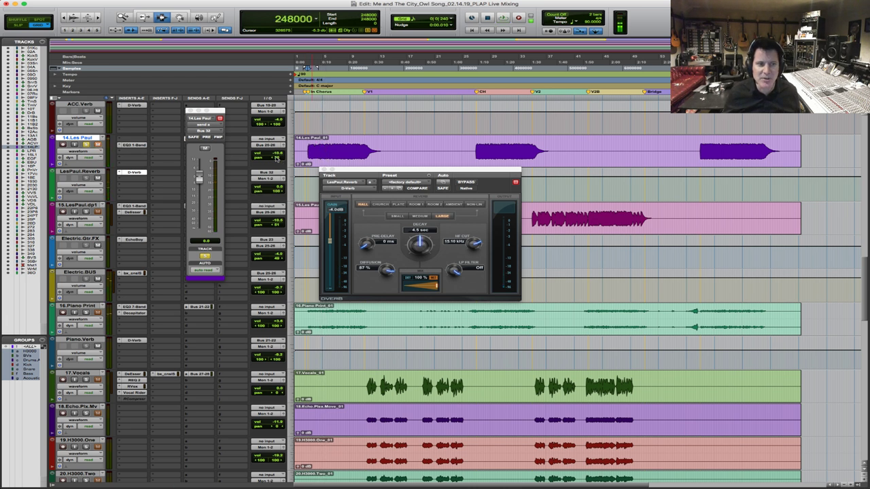
mouse_move(276, 191)
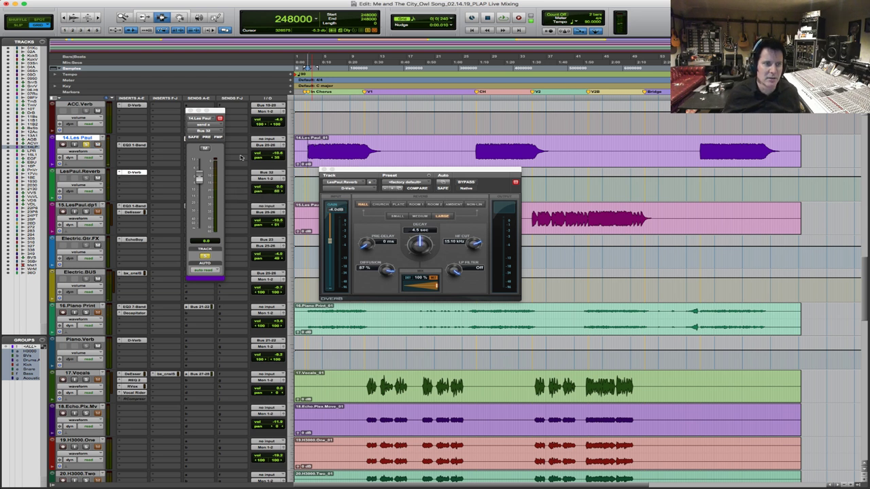
key("space")
mouse_move(269, 158)
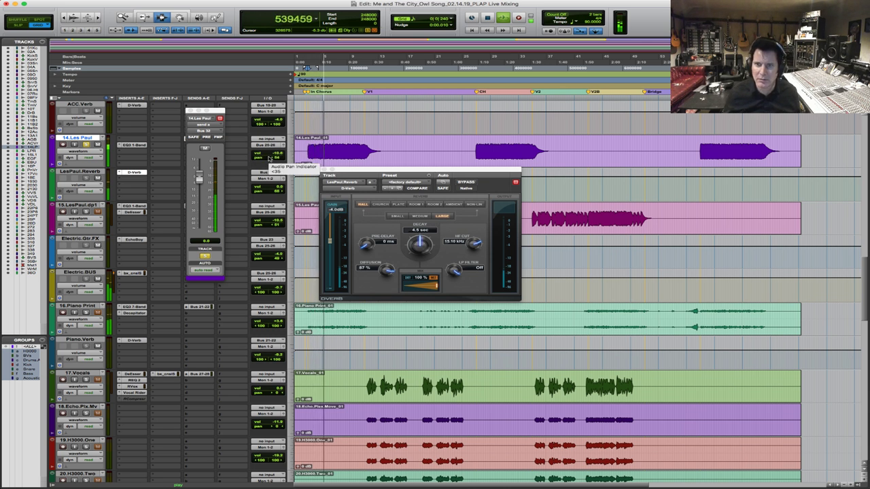
key("space")
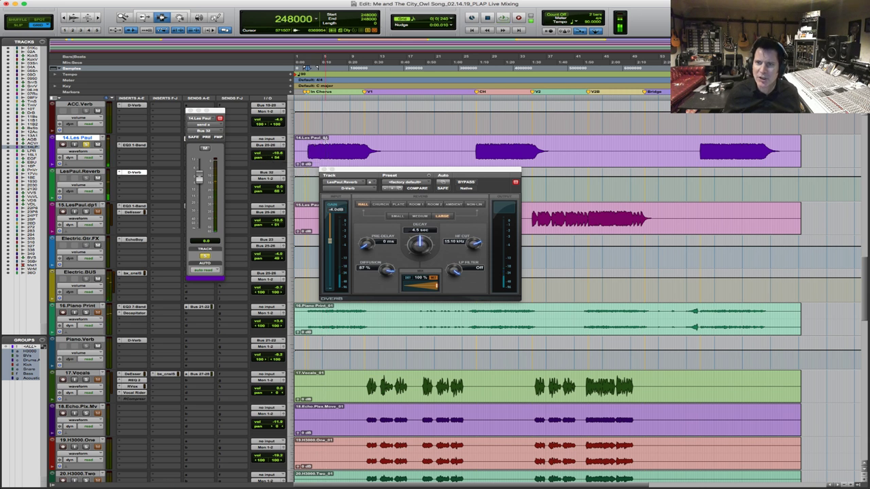
Unsolo the Les Paul, play the full mix from sample 248000, and close the send and D-Verb windows
key("space")
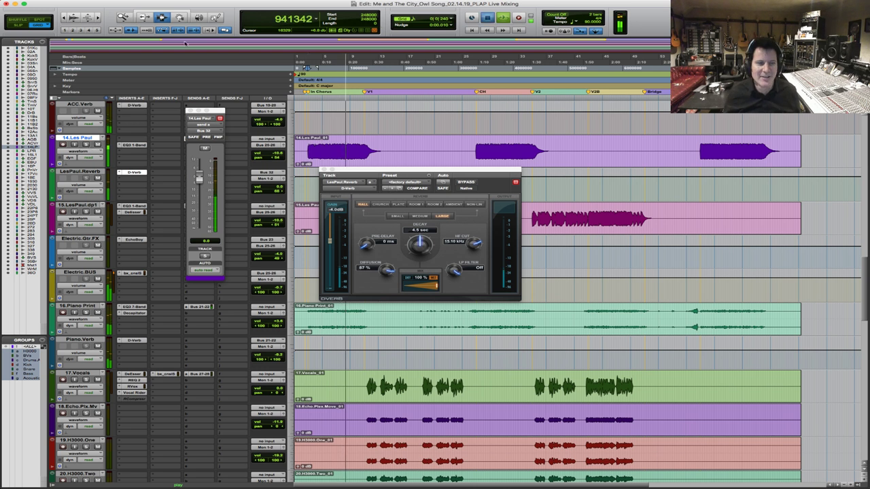
key("space")
left_click(190, 111)
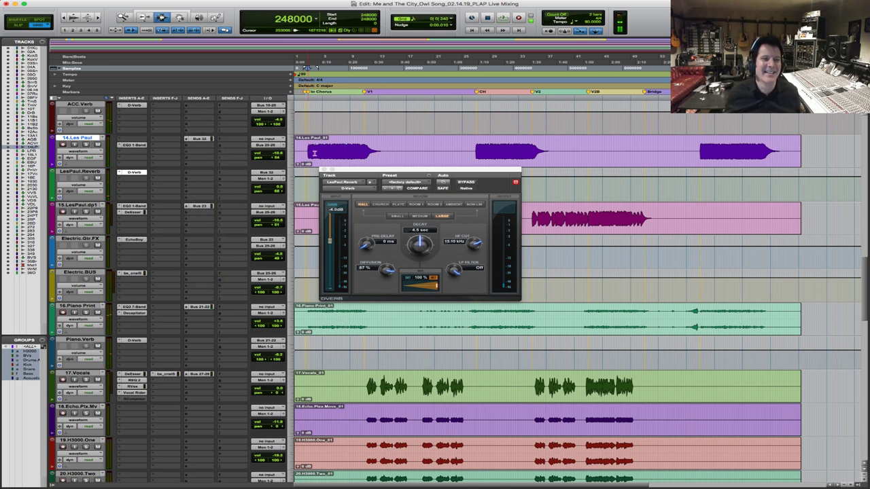
left_click(323, 169)
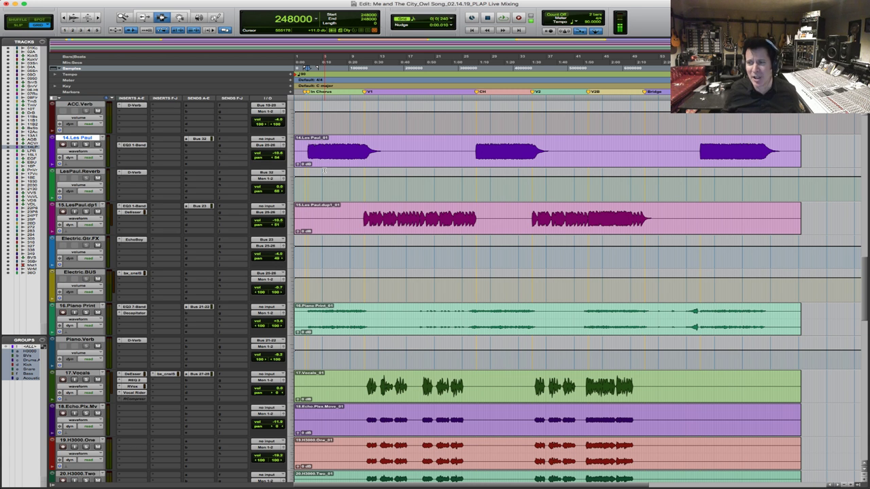
Place the edit cursor on the Les Paul track at sample 256000, where the guitar enters at the intro chorus
key("F5")
left_click(394, 151)
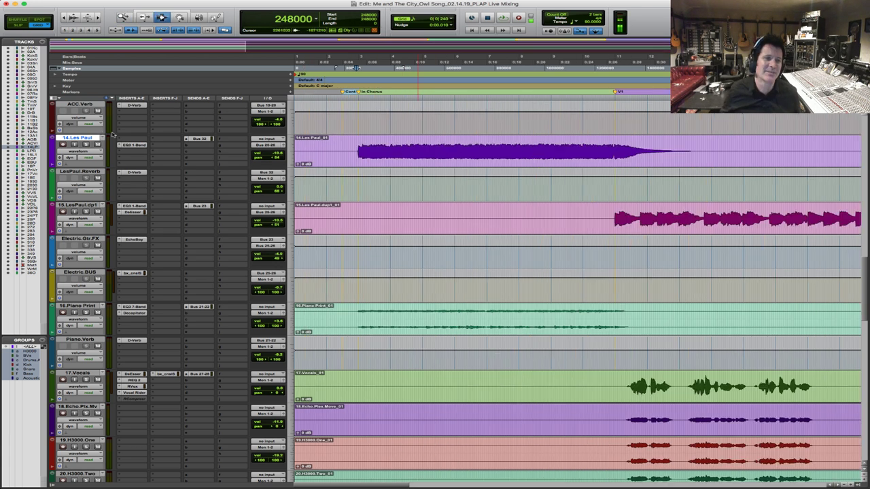
left_click(363, 154)
left_click(388, 144)
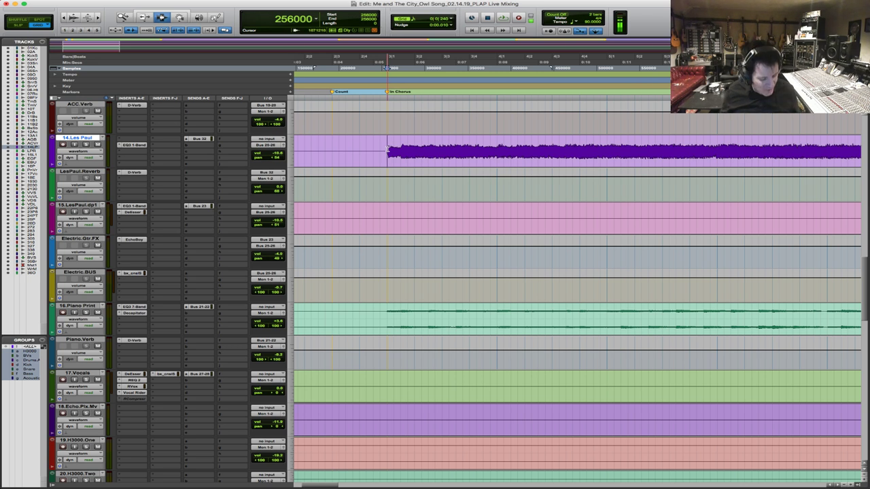
key("r")
key("r")
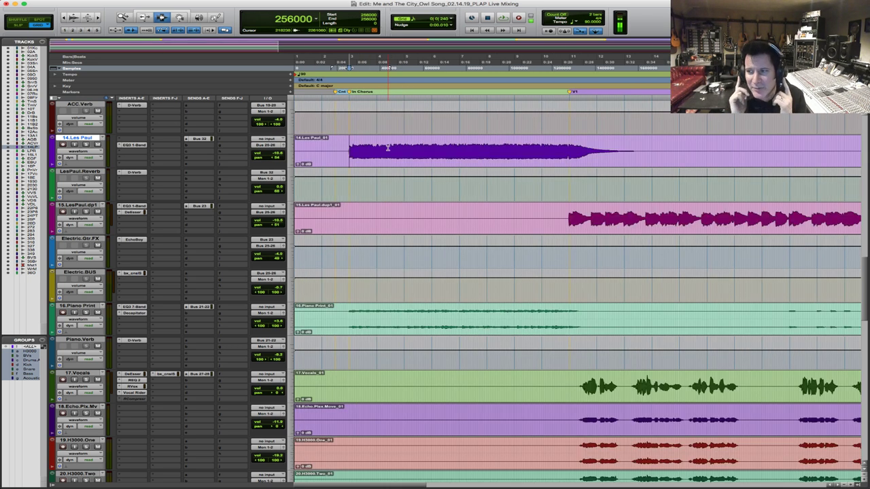
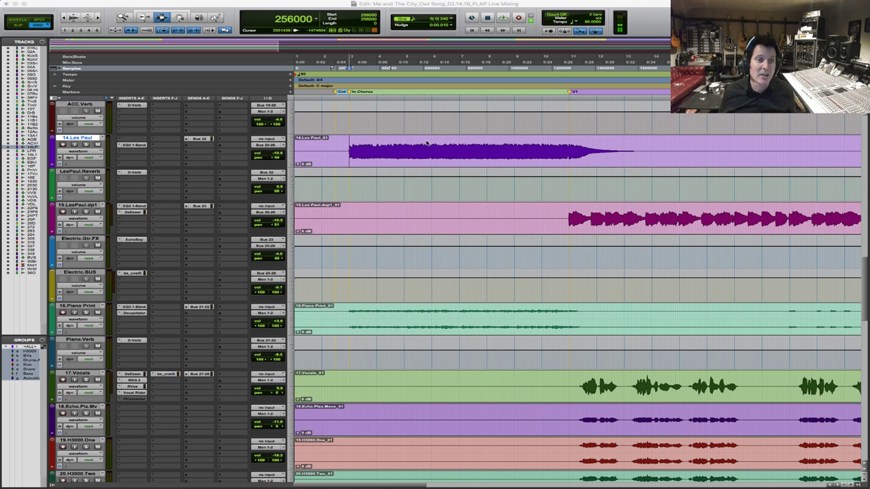
Play the full mix from sample 184000, just before the count-in, into the intro chorus
left_click(331, 139)
left_click(336, 139)
left_click(334, 139)
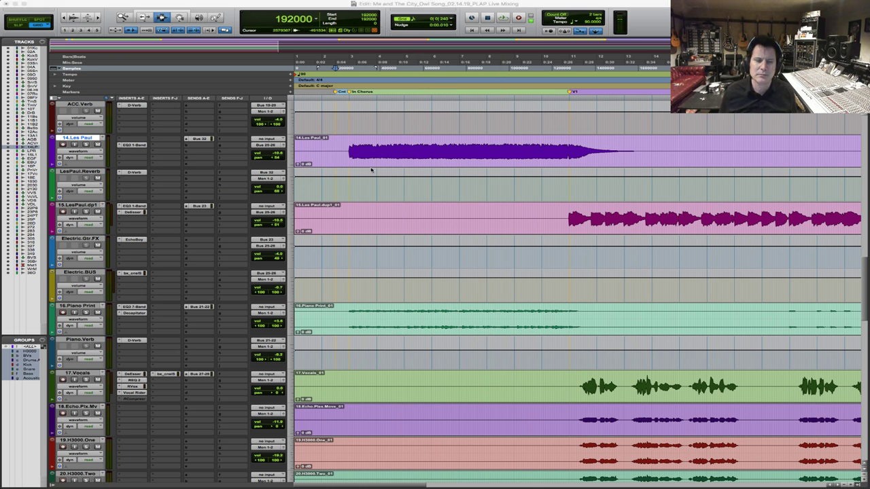
left_click(349, 150)
left_click(334, 144)
key("space")
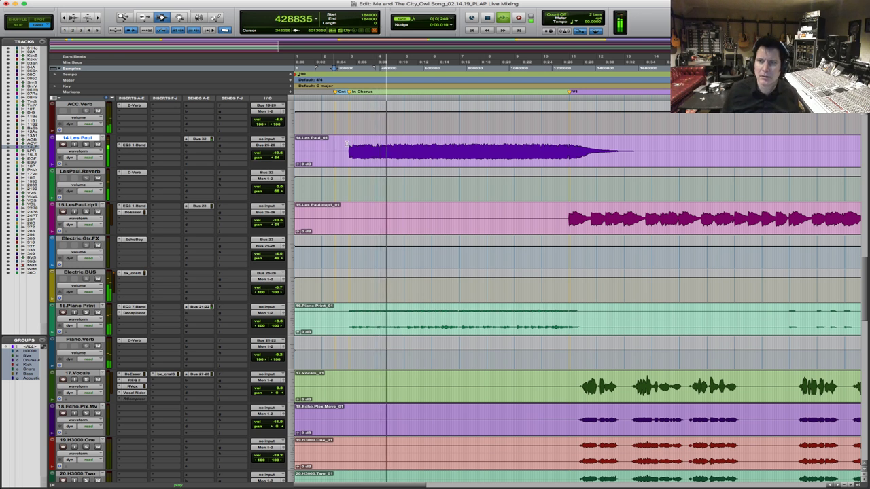
key("space")
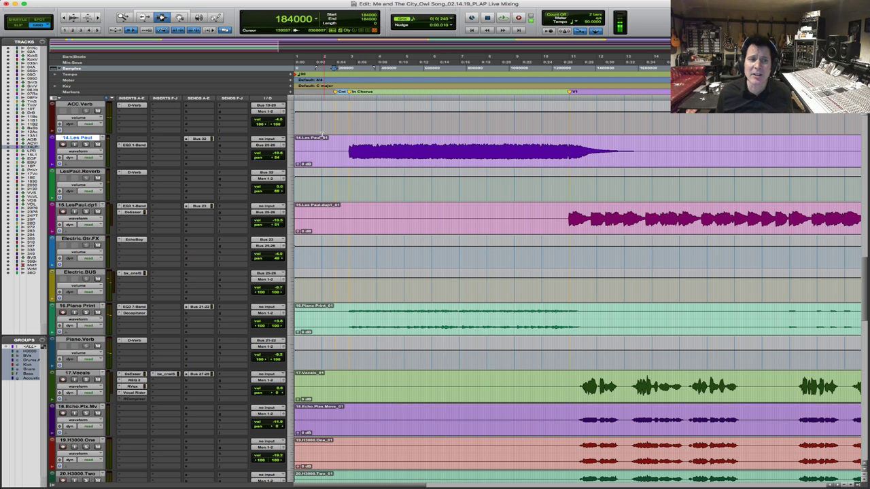
Check the count-in positions on the Les Paul track by placing the edit cursor at samples 192000, 256000 and 224000
key("super+bracketright")
key("super+bracketright")
left_click(363, 144)
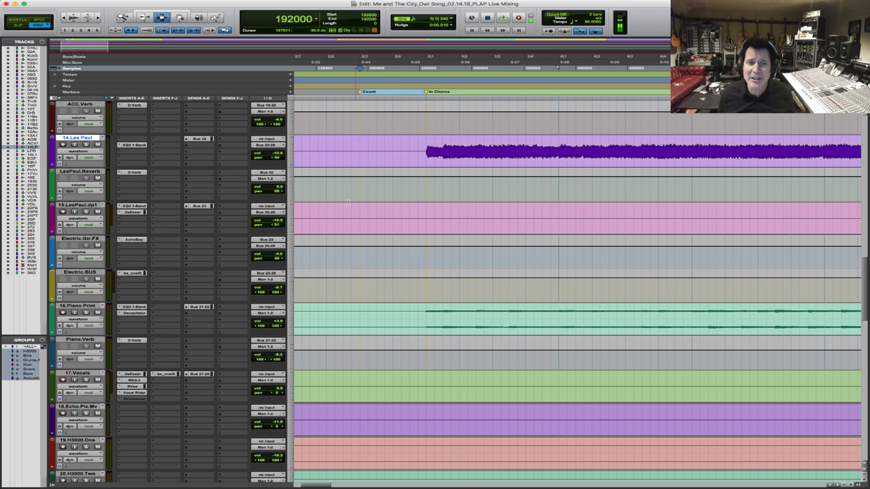
left_click(425, 148)
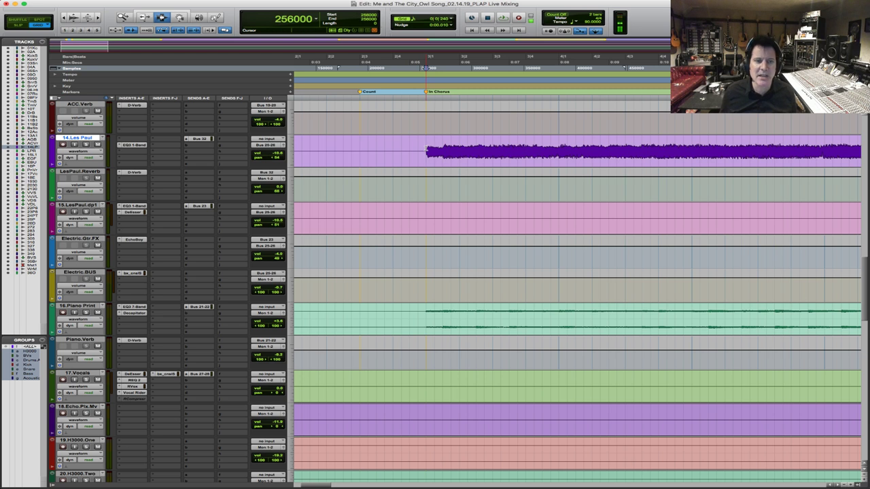
left_click(393, 143)
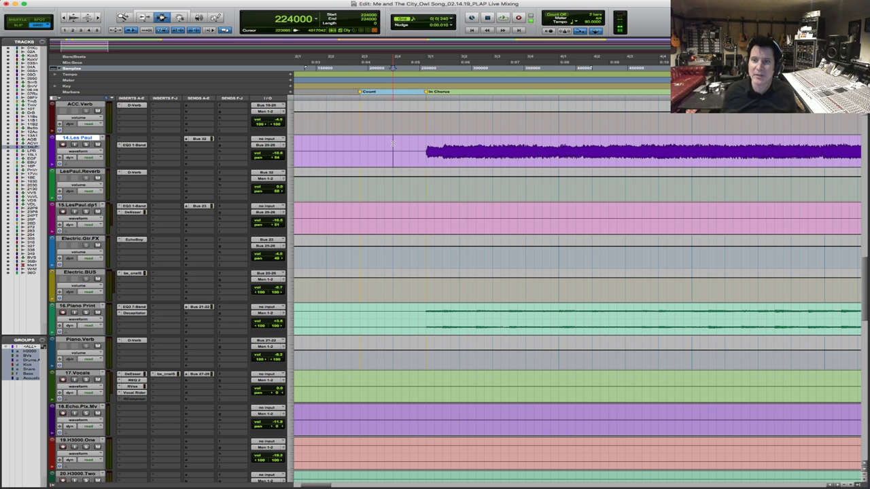
Play the full mix from the Count marker at sample 192000 through the intro chorus into verse 1
left_click(359, 141)
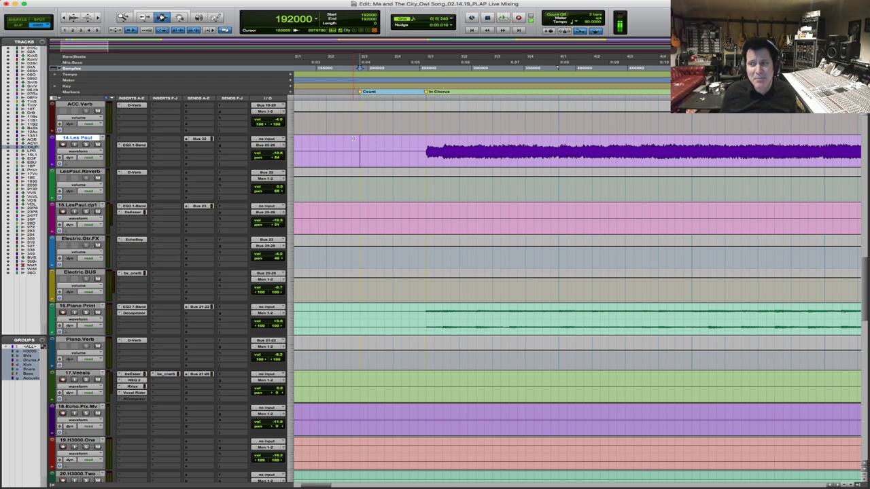
key("space")
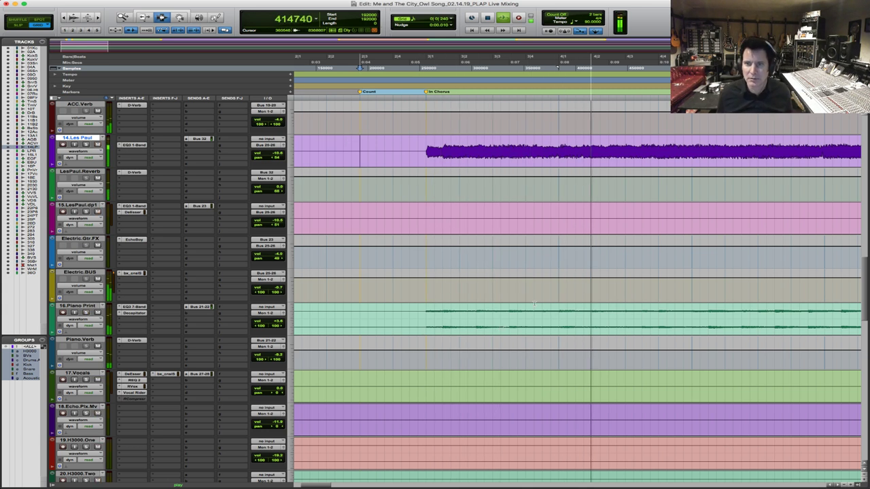
key("super+bracketleft")
key("super+bracketleft")
key("super+bracketleft")
key("super+bracketleft")
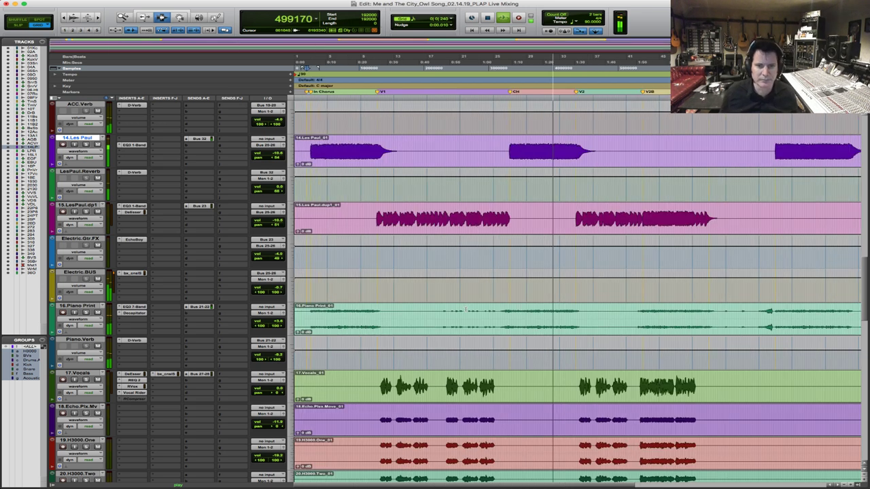
key("super+bracketright")
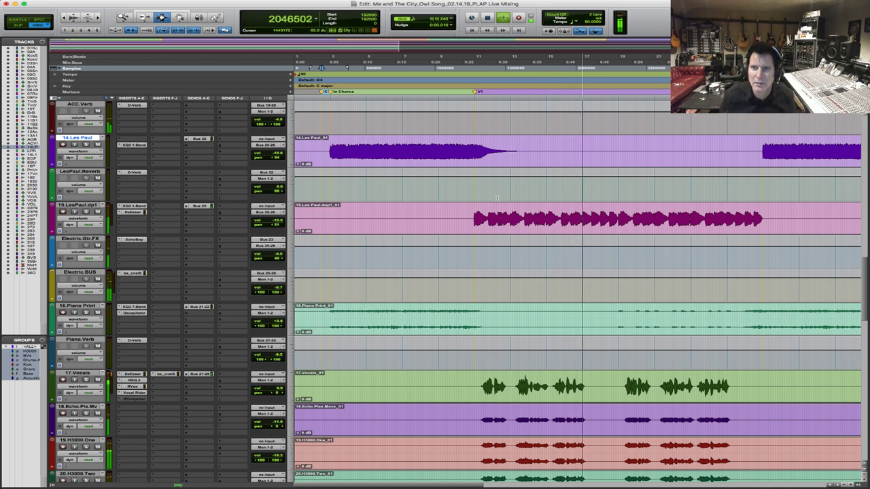
key("space")
Play the mix from the start of verse 1 at sample 1280000, with the edit cursor on the LesPaul.dp1 track
left_click(475, 216)
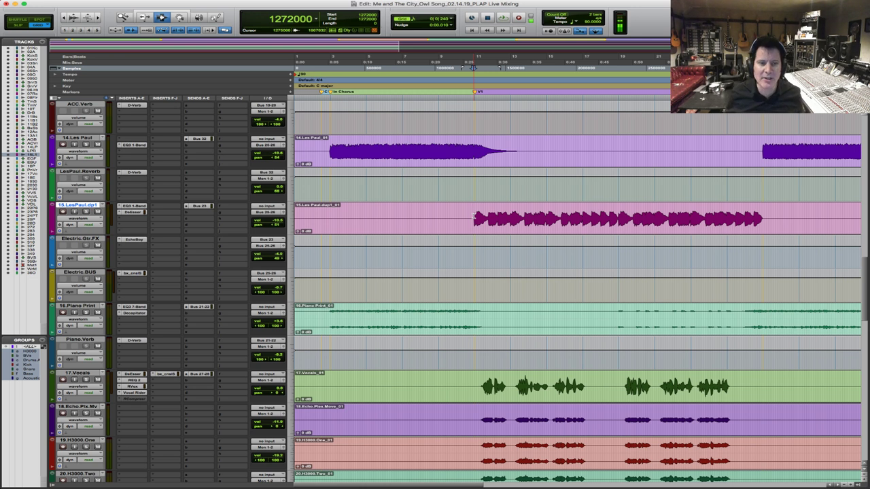
left_click(473, 216)
left_click(475, 216)
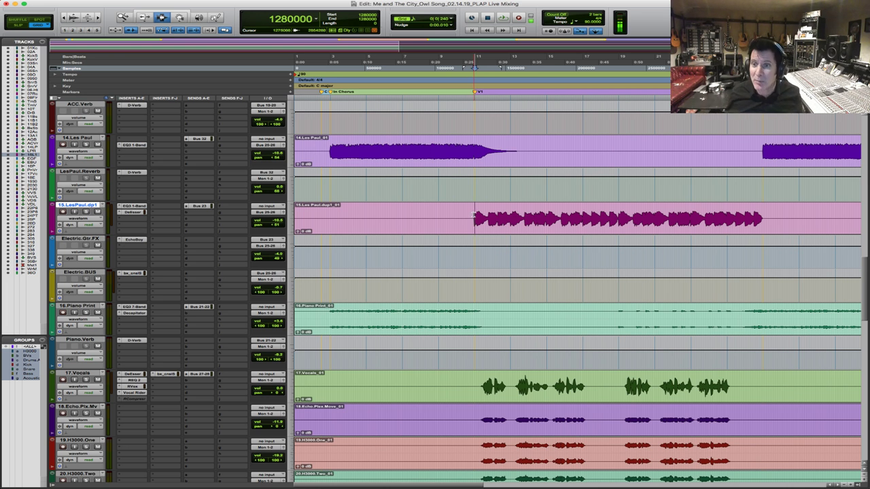
key("space")
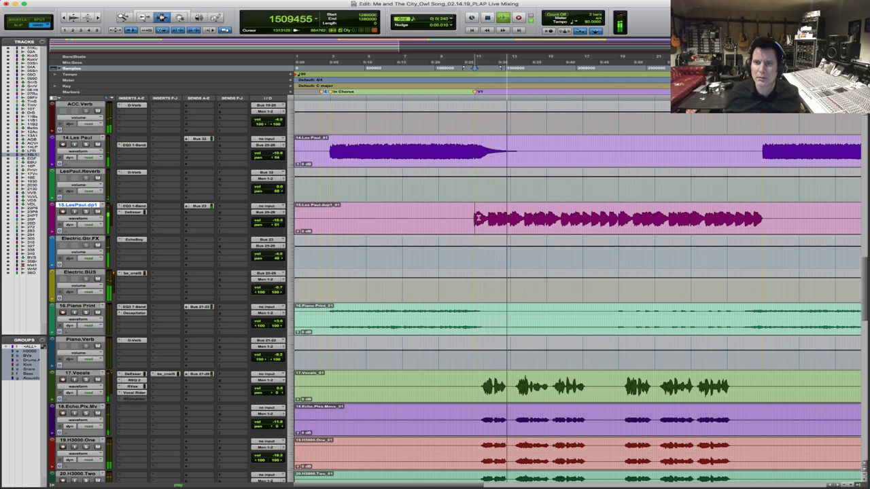
key("space")
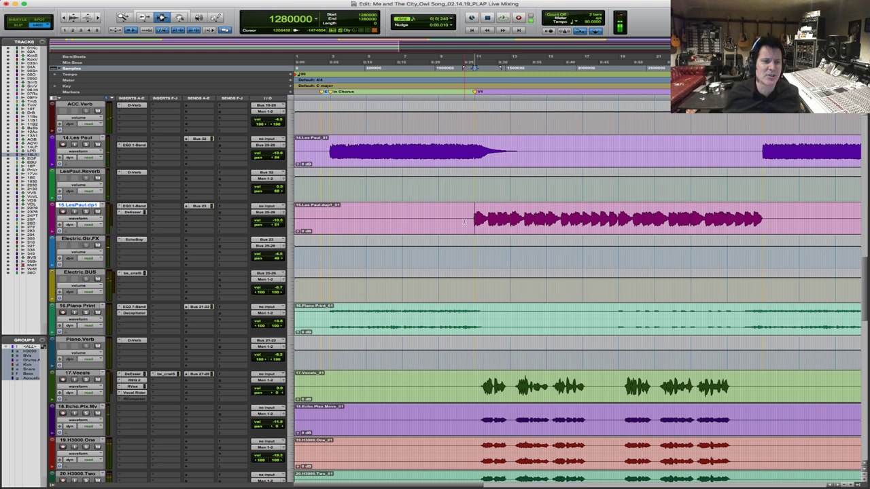
Check the entry into verse 1 on LesPaul.dp1 by placing the edit cursor at sample 1248000 and at sample 1280000
left_click(470, 218)
scroll(468, 217, "up", 3)
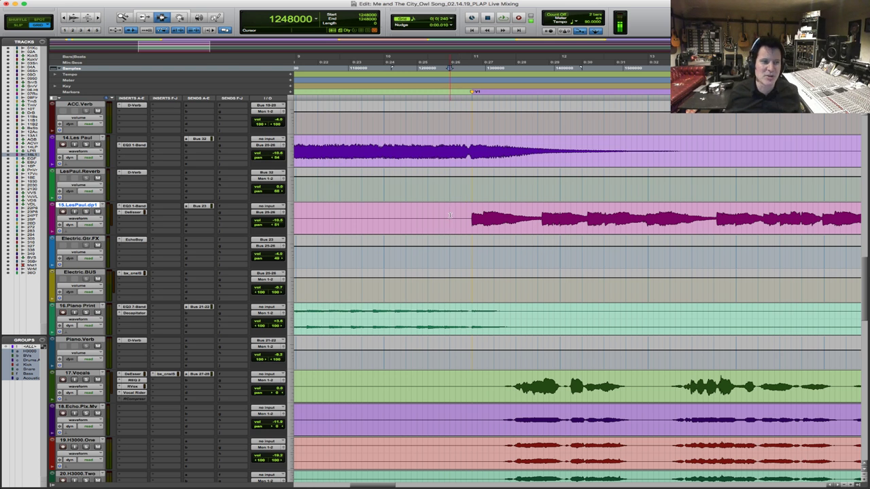
scroll(449, 216, "down", 3)
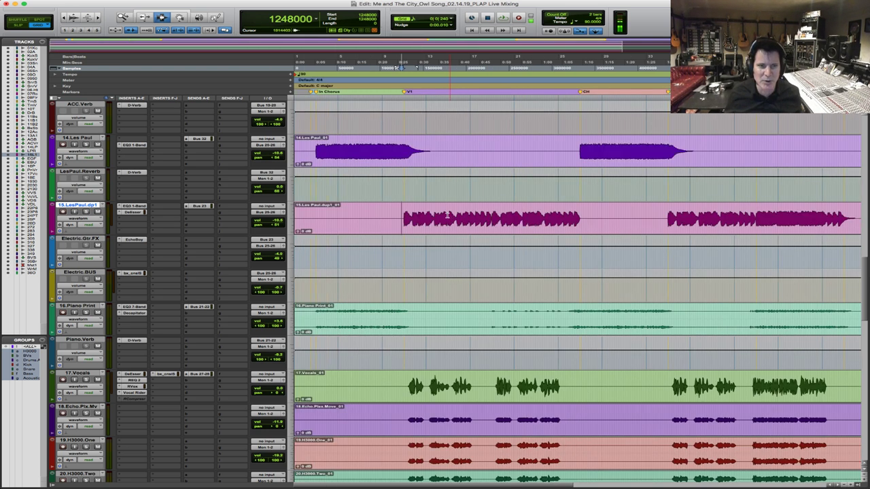
left_click(404, 209)
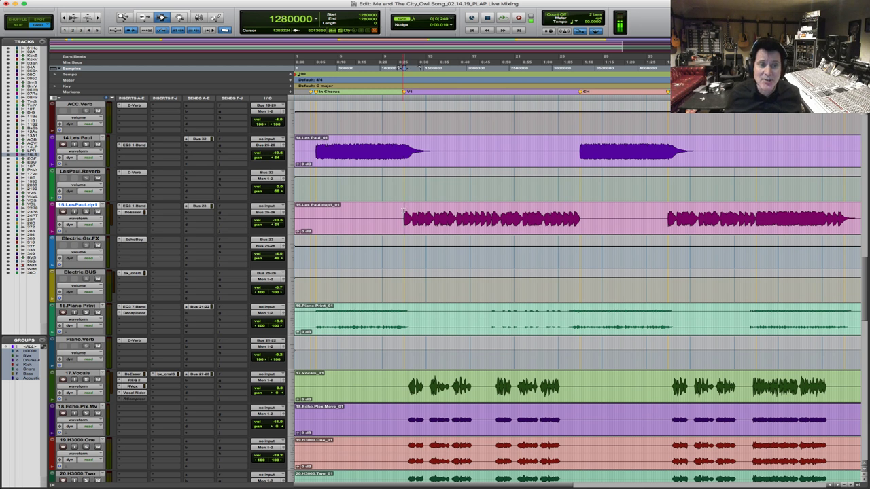
Place the edit cursor on the Piano Print track at sample 2304000, where the piano re-enters during verse 1
scroll(383, 212, "up", 2)
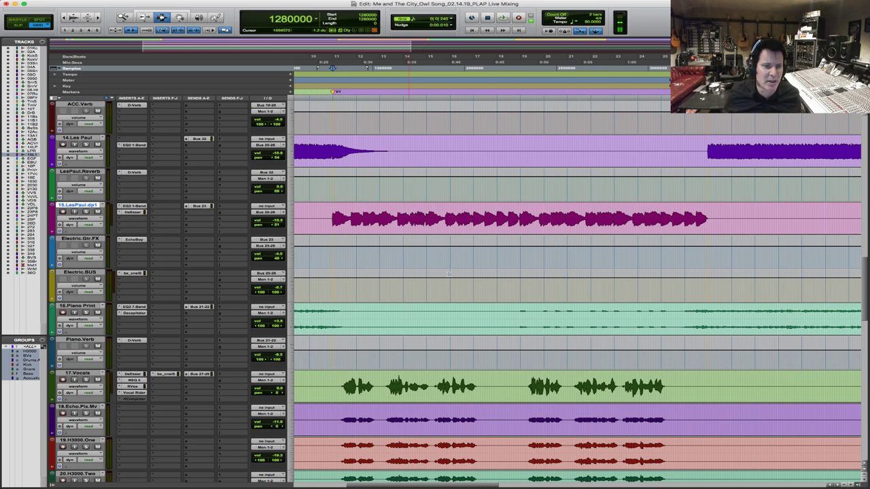
left_click(520, 315)
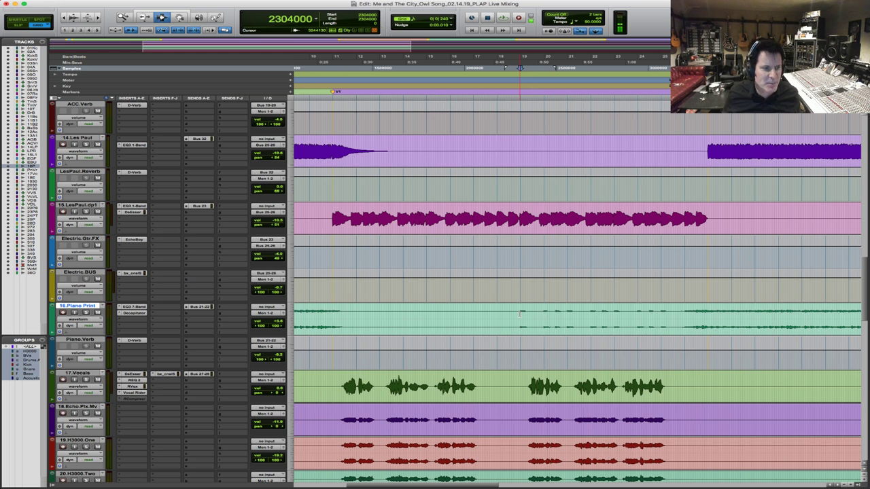
Place the edit cursor on the Piano Print track at sample 3192000, just before the CH marker, and play the mix into the chorus
key("r")
key("r")
key("r")
key("F5")
left_click_drag(656, 303, 299, 340)
mouse_move(380, 343)
left_mouse_down()
mouse_move(551, 367)
mouse_move(376, 336)
left_mouse_up()
left_click(335, 318)
key("space")
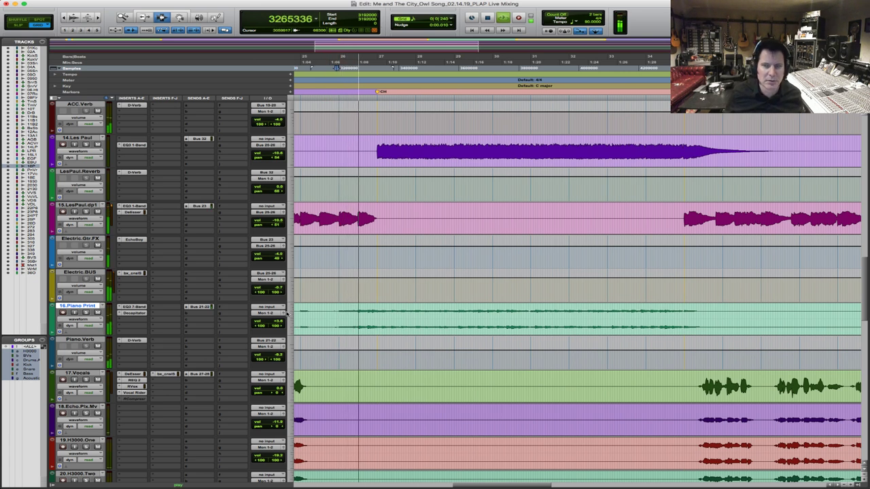
Show the Piano Print track's volume automation and raise it to +4.1 across the chorus, from sample 3328000 for 1152000 samples
left_click(76, 323)
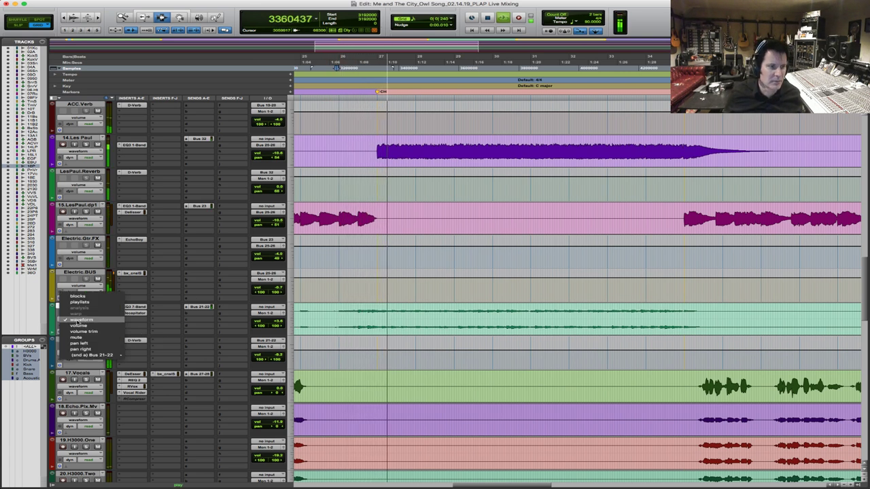
left_click(85, 343)
key("super+bracketright")
key("super+bracketright")
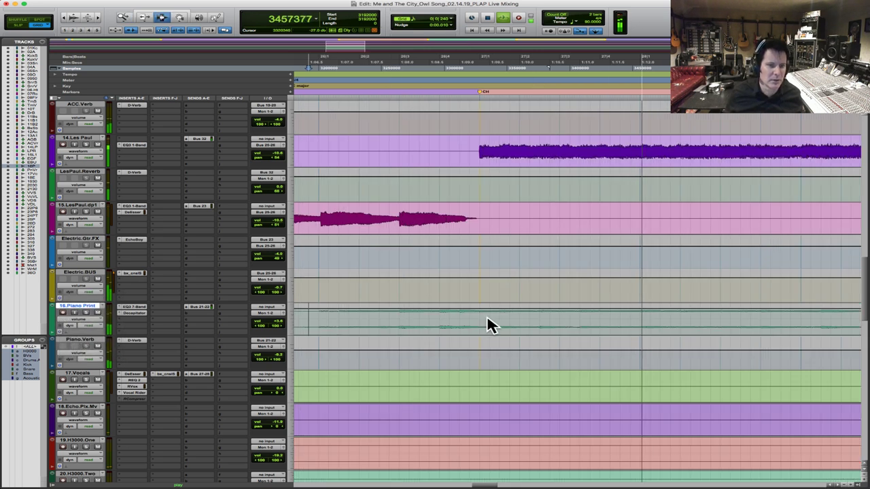
left_click_drag(479, 319, 609, 322)
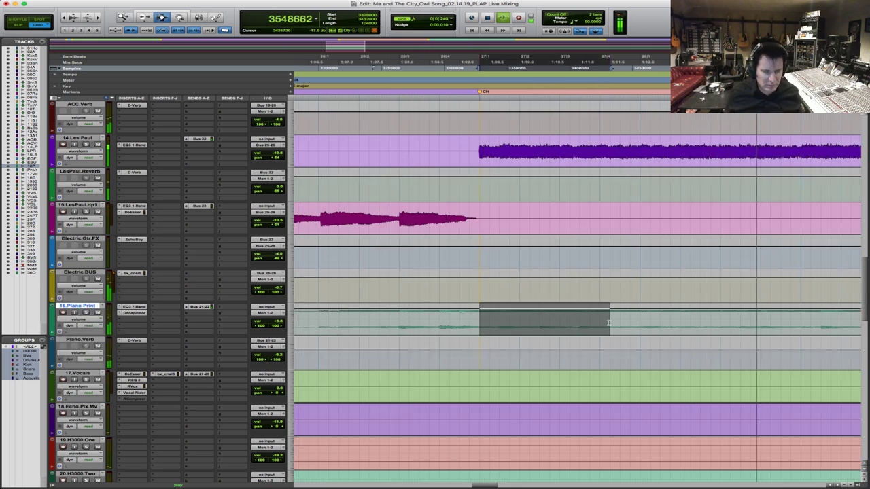
key("super+bracketleft")
key("super+bracketleft")
key("super+bracketleft")
key("super+bracketleft")
key("super+bracketright")
left_click_drag(631, 319, 571, 324)
key("F6")
left_click_drag(514, 322, 517, 317)
key("space")
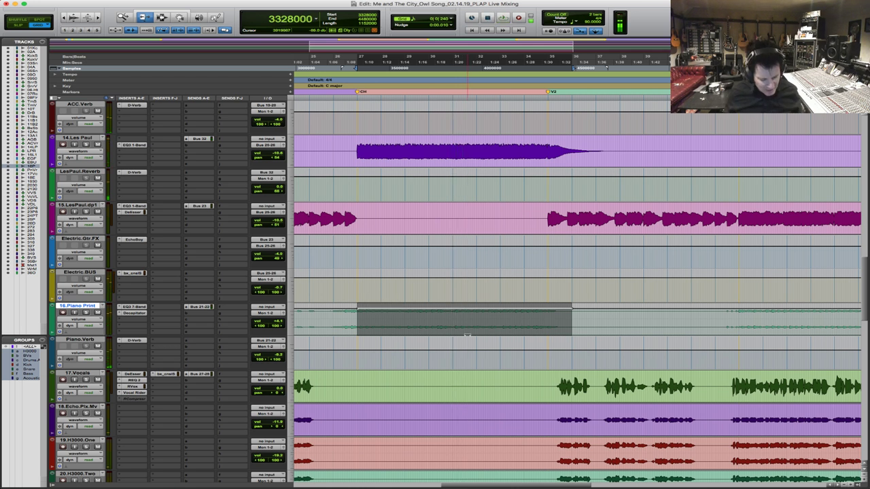
Play the mix from sample 5248000 to hear the piano's entry just before the V2B marker
key("F5")
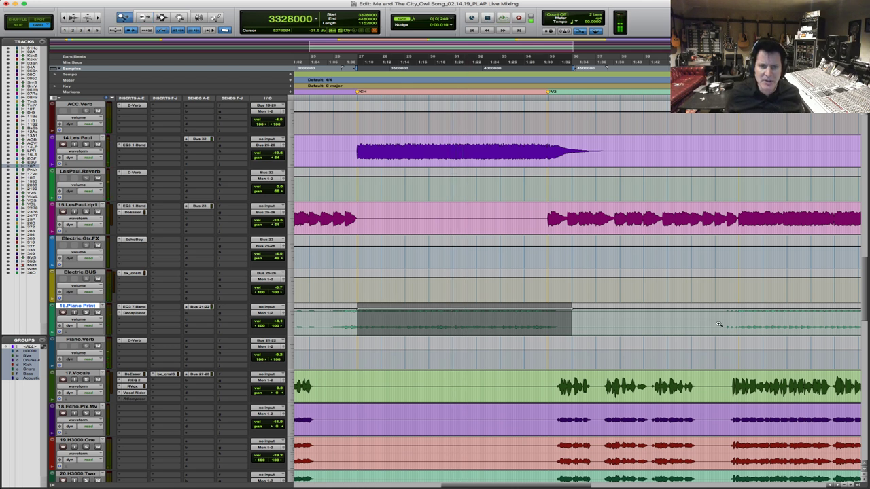
left_click_drag(732, 320, 689, 328)
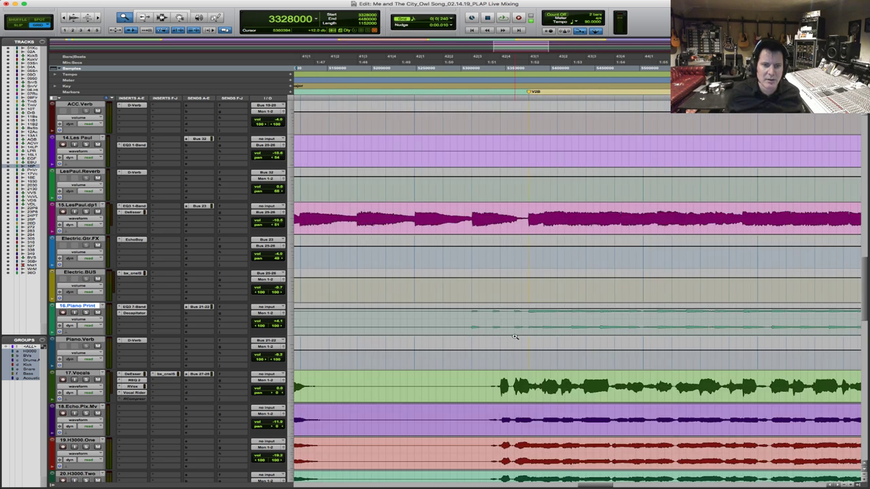
left_click(632, 315)
key("F6")
key("space")
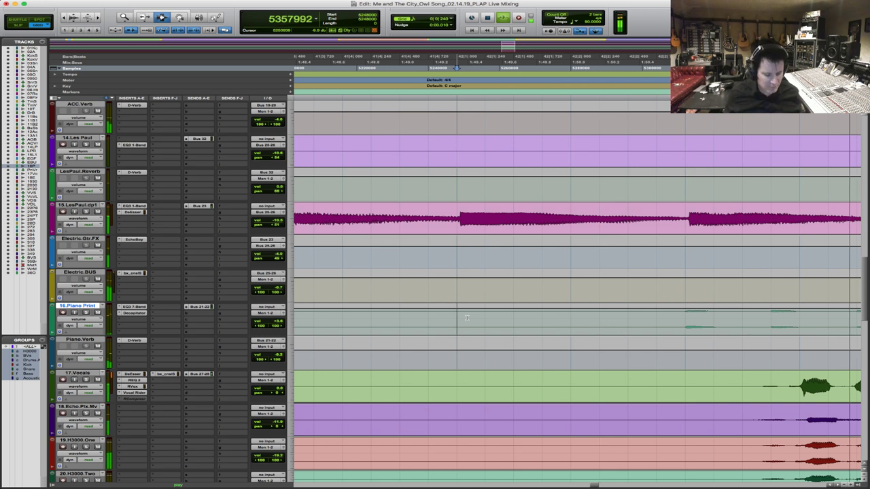
key("space")
Raise the Piano Print volume to +4.1 for 64000 samples from sample 5312000 and play the passage from sample 5248000
left_click_drag(629, 321, 743, 327)
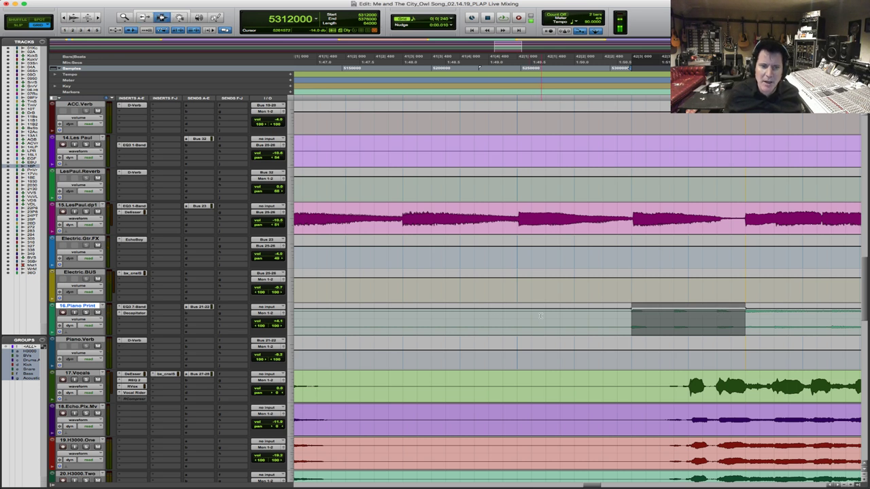
left_click(516, 318)
key("space")
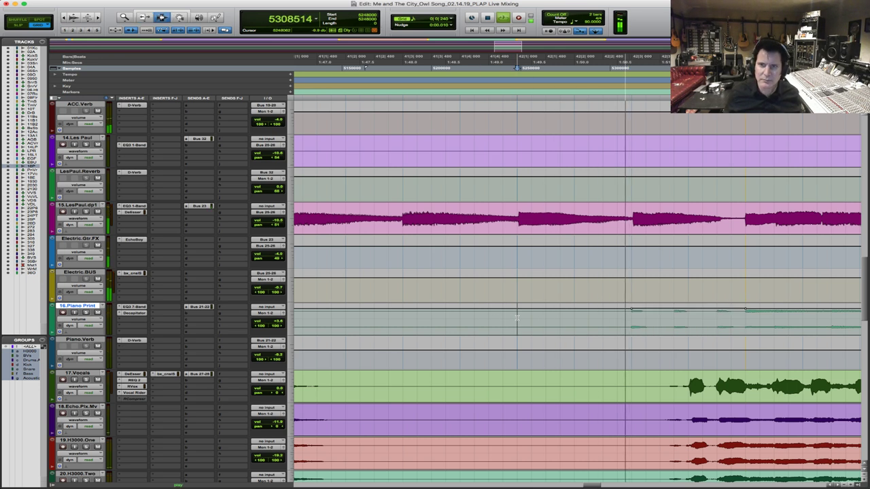
Play the mix from sample 7168000 on the Piano Print track, leading out of the bridge into the last chorus
key("r")
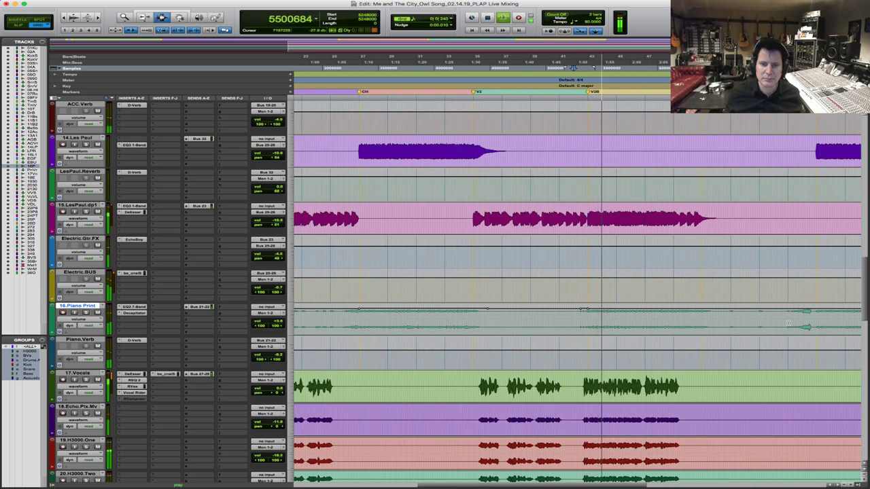
left_click(786, 318)
key("t")
key("F7")
left_click(426, 321)
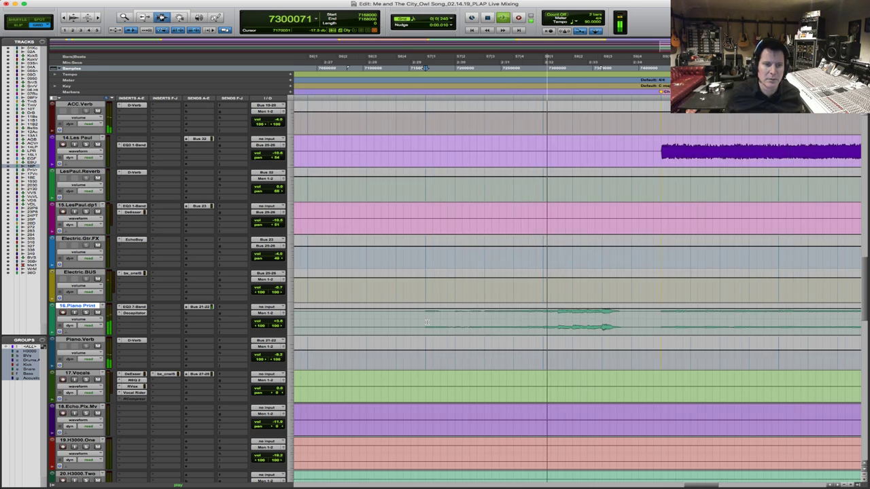
Raise the Piano Print volume to +4.1 in the last chorus, from sample 7424000 for 1152000 samples
double_click(661, 325)
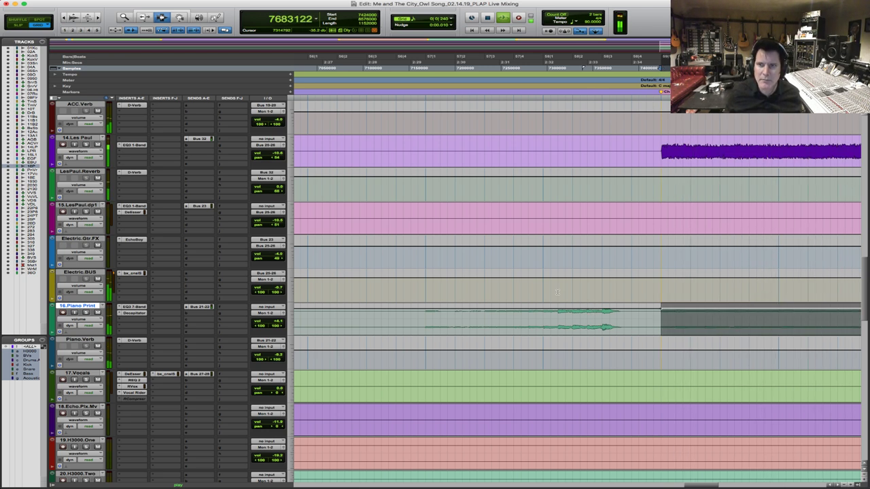
key("super+bracketleft")
key("super+bracketleft")
Check the Piano Print volume automation through the last chorus, selecting 536000 samples from sample 7752000
key("F5")
left_click(635, 302)
key("F7")
left_click(578, 322)
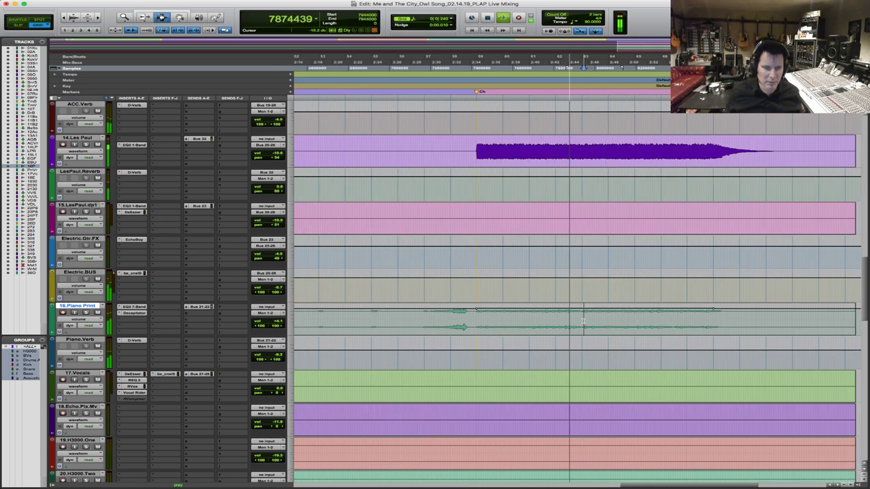
left_click_drag(582, 319, 818, 320)
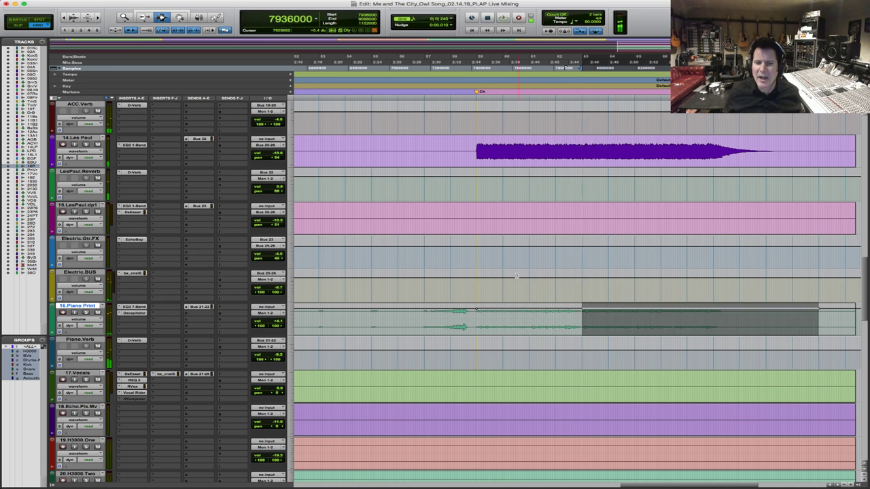
left_click_drag(543, 319, 653, 320)
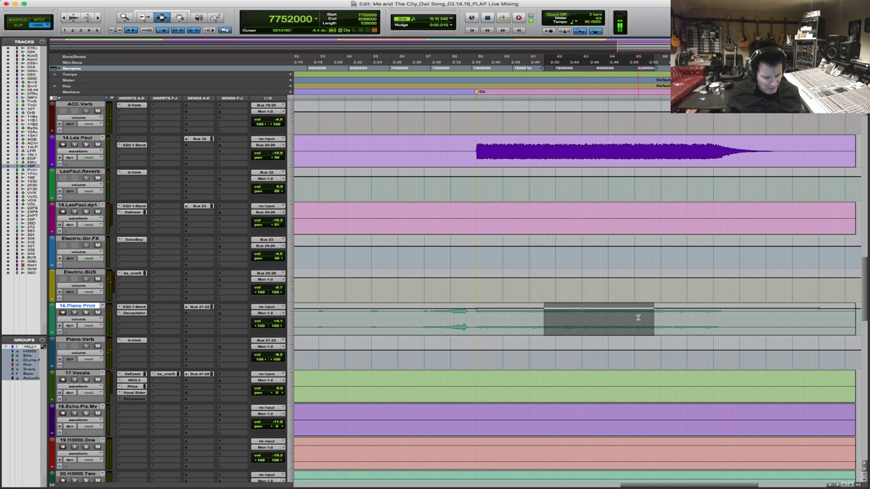
left_click(454, 284)
Examine the bass and drum tracks' volume automation around the bridge and last chorus, focusing on Snare.Verb
scroll(452, 283, "up", 9)
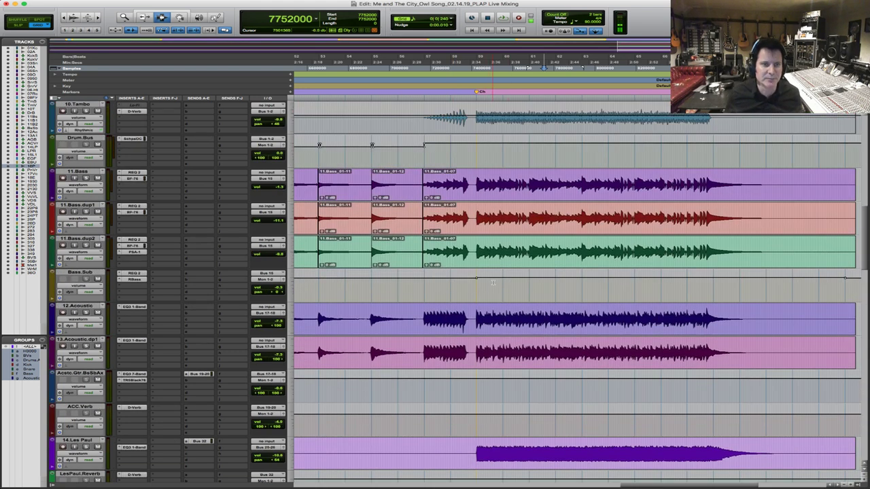
scroll(492, 282, "up", 3)
scroll(492, 284, "down", 4)
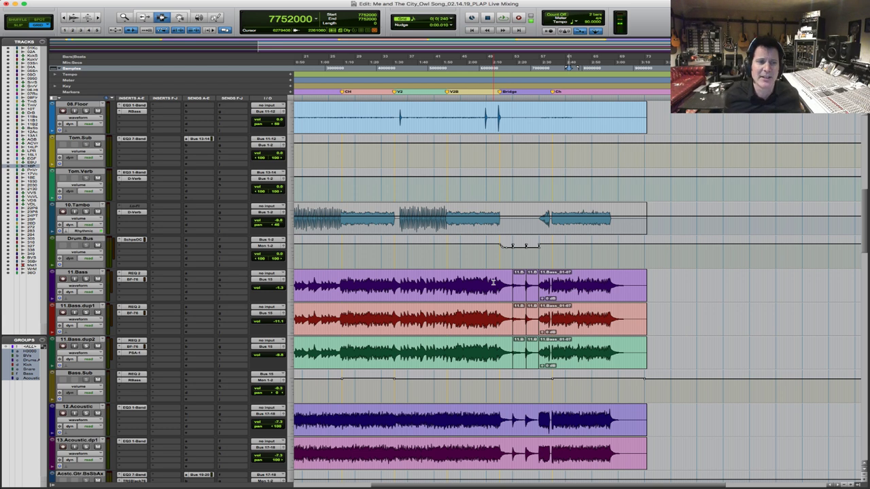
scroll(523, 243, "up", 5)
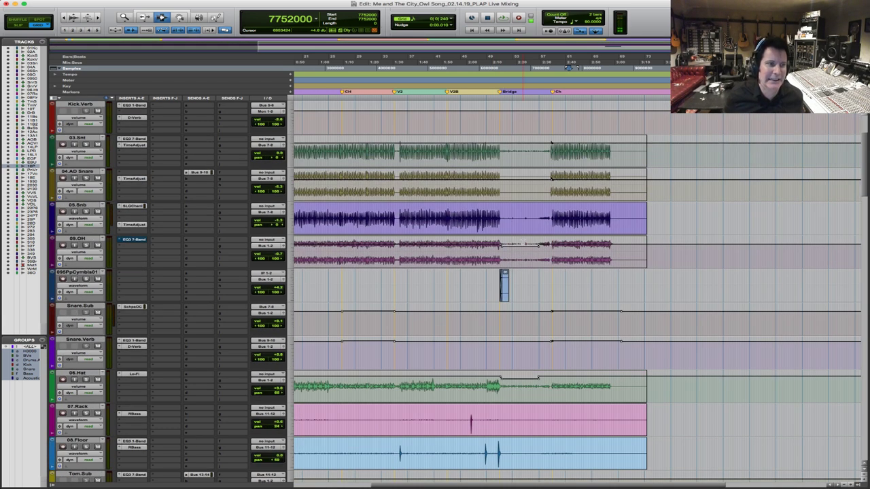
key("F5")
left_click_drag(525, 358, 738, 339)
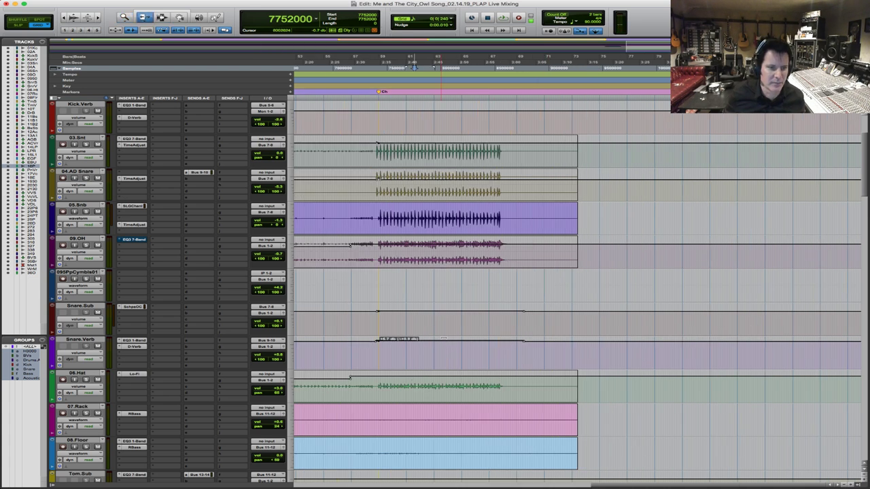
key("alt+a")
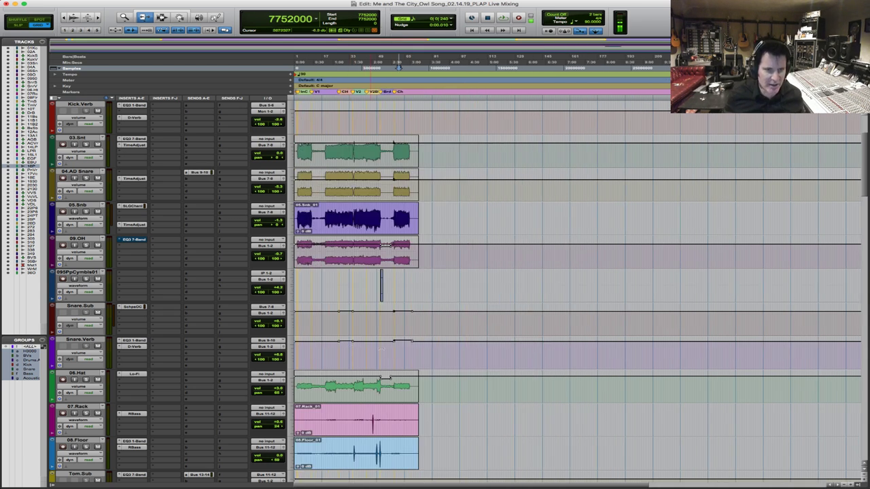
Play the soloed drum tracks from sample 7272000 into the last chorus
left_click(324, 338)
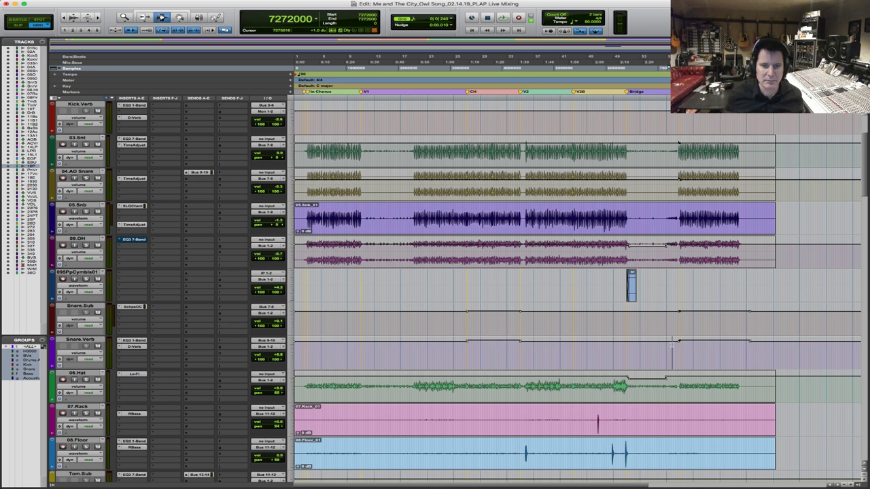
key("space")
key("F5")
left_click_drag(656, 369, 757, 333)
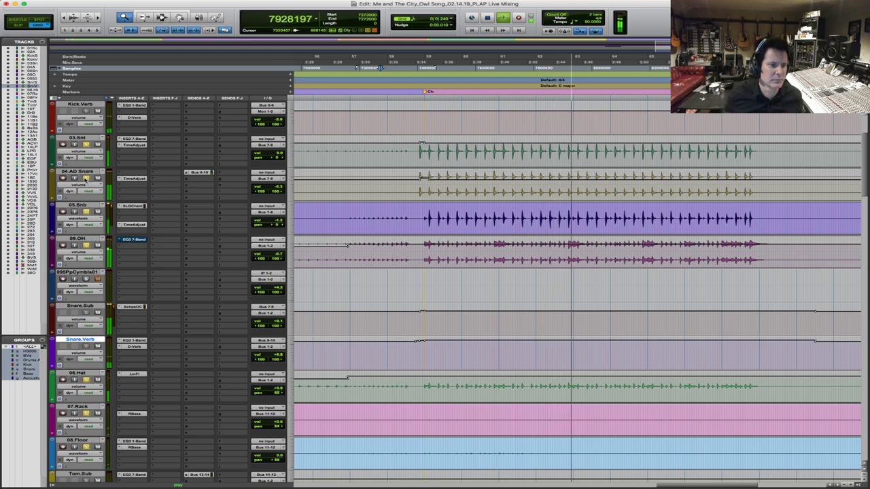
scroll(102, 191, "down", 1)
scroll(101, 191, "up", 4)
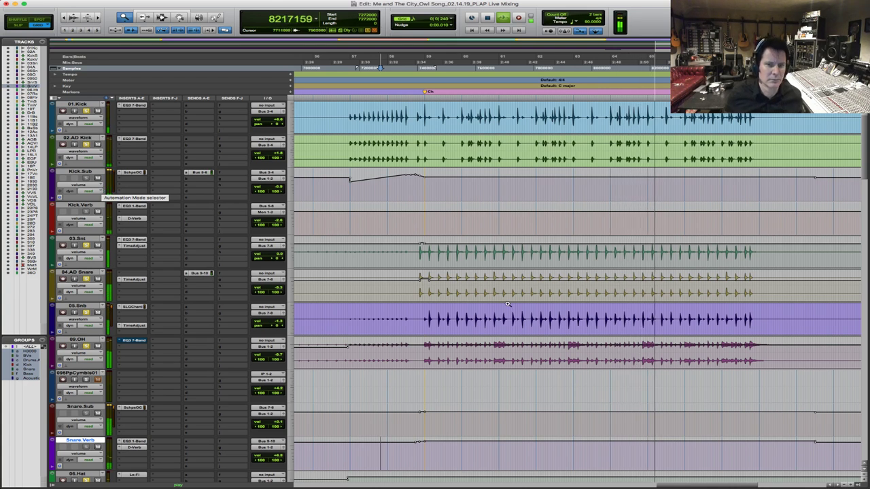
Solo only the 05.Snb snare track and stop playback near the start of the last chorus
key("r")
key("r")
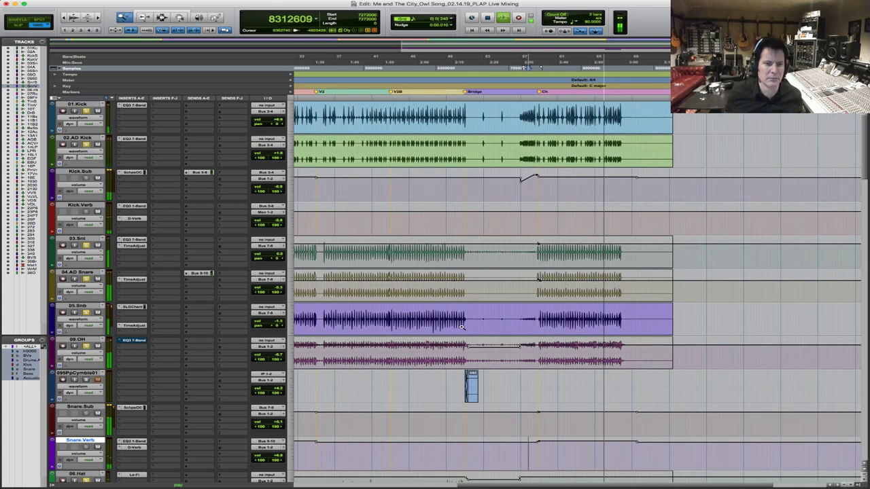
key("t")
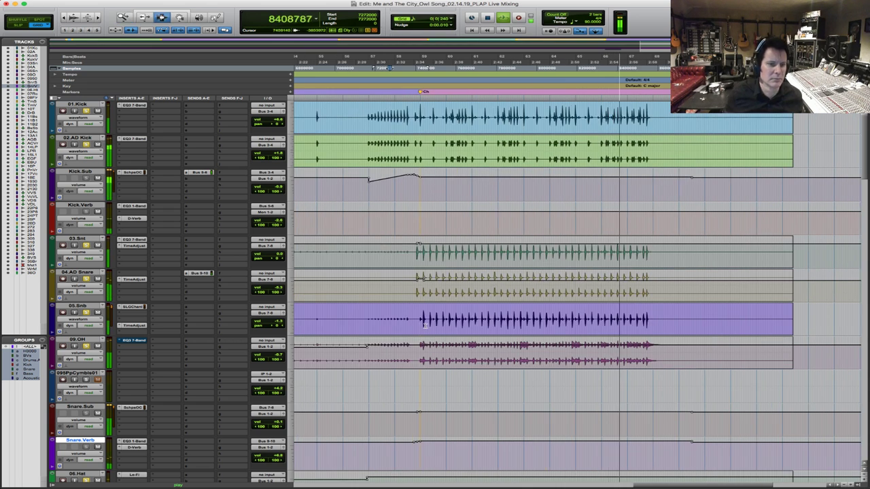
left_click(84, 307)
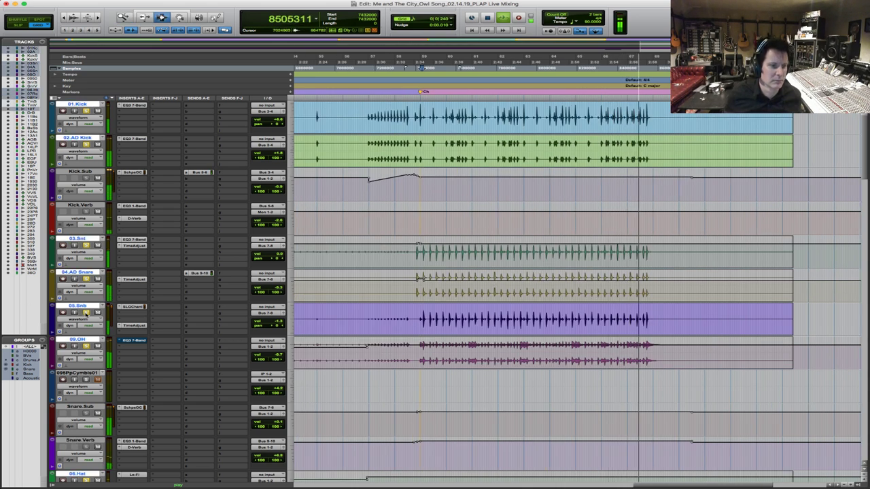
key("space")
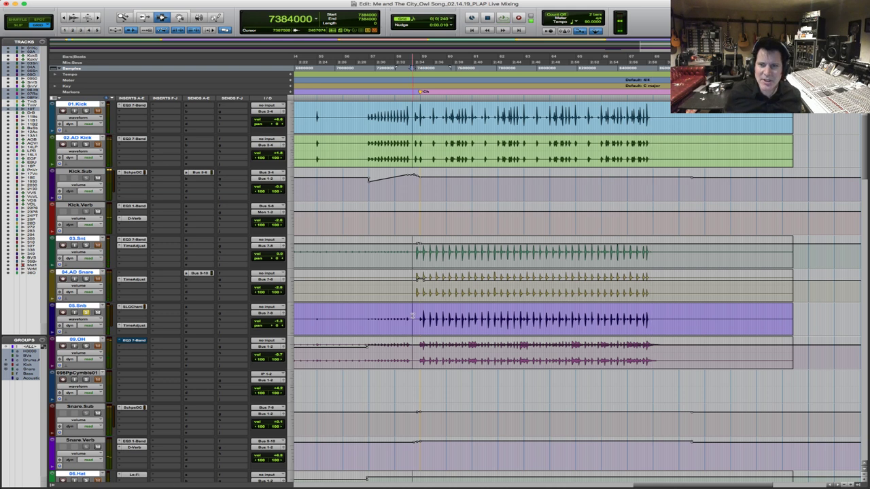
Play the soloed 05.Snb track from sample 7400000, just before the last chorus marker
left_click(417, 316)
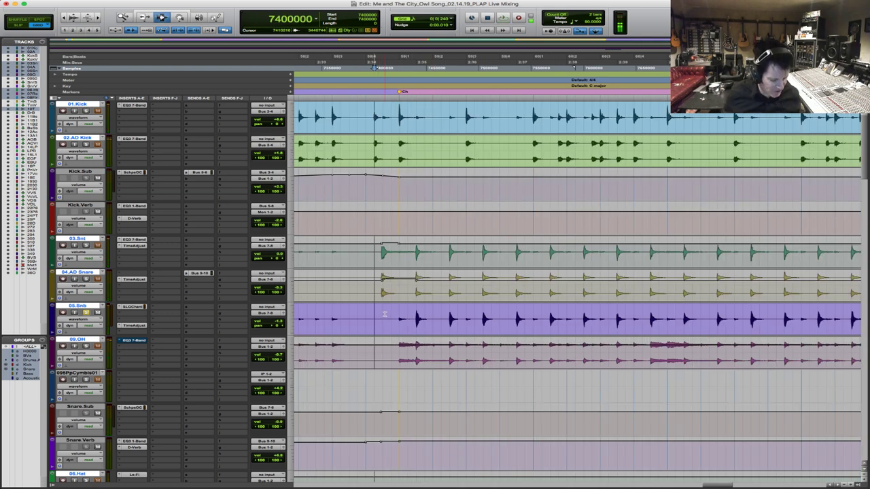
key("super+bracketleft")
key("super+bracketleft")
key("super+bracketleft")
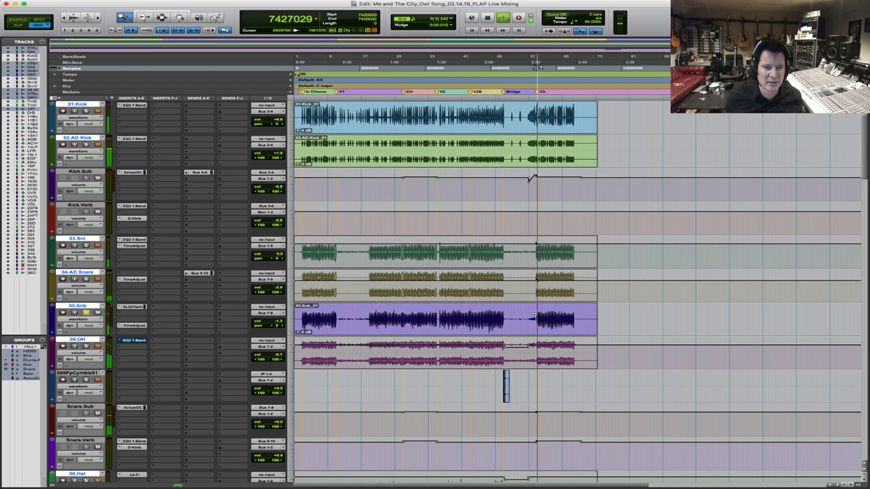
key("super+bracketright")
key("super+bracketright")
key("super+bracketright")
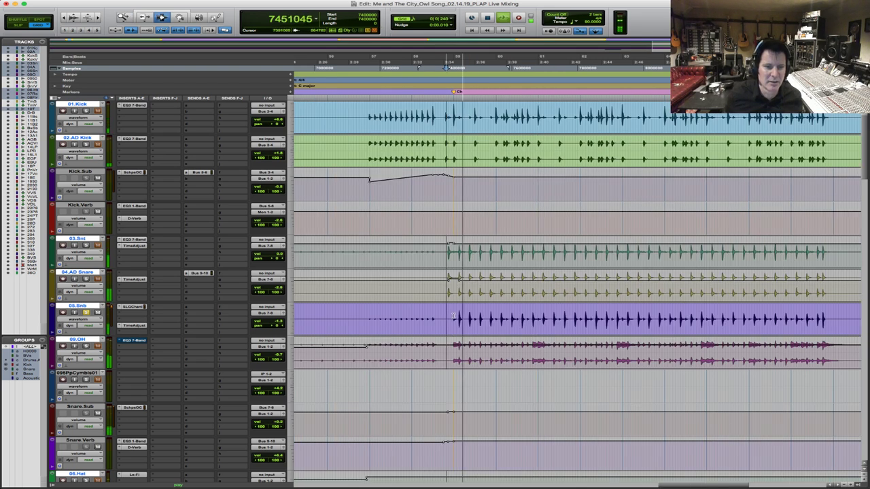
Enable the expander's fast attack in the SSLGChannel plug-in on 05.Snb while auditioning the soloed track
left_click(135, 307)
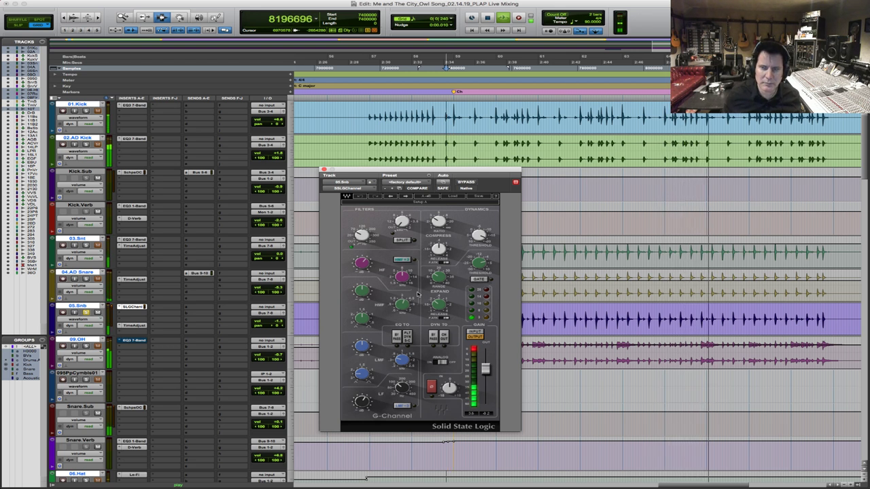
key("space")
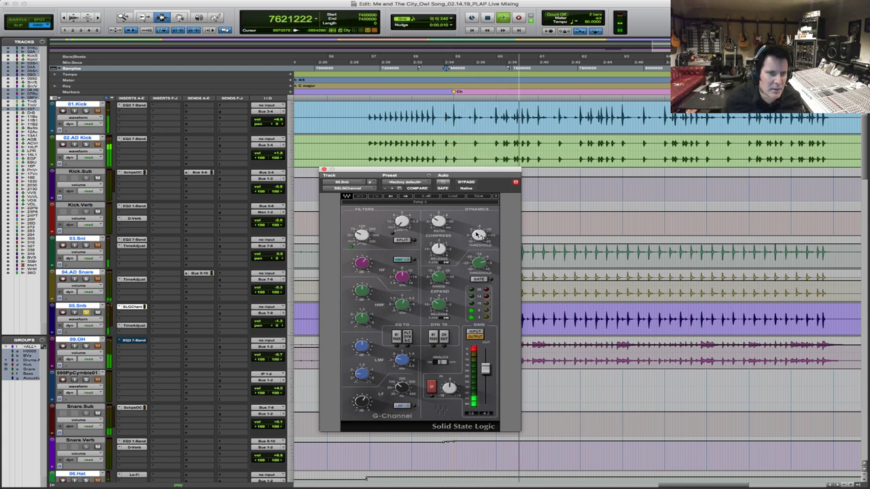
mouse_move(477, 235)
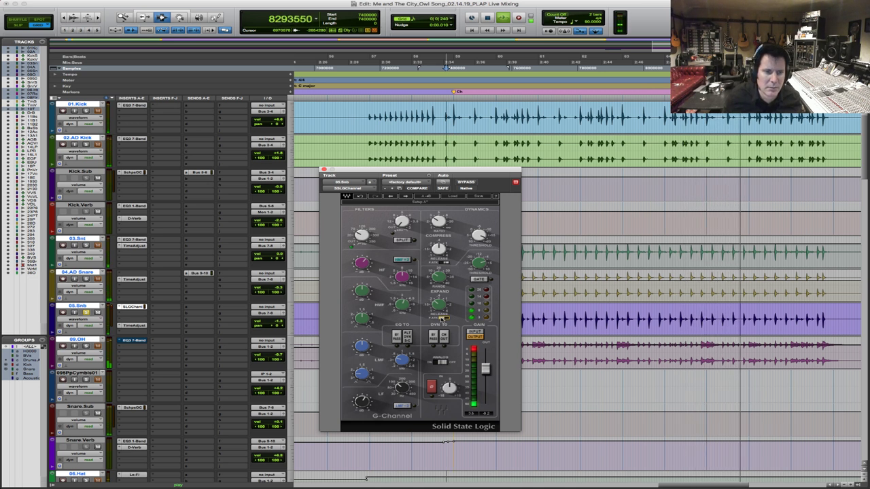
mouse_move(440, 313)
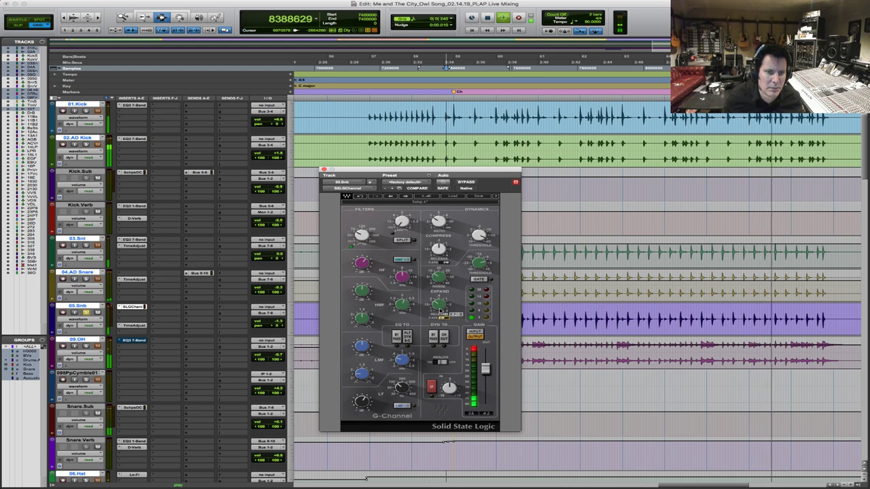
key("space")
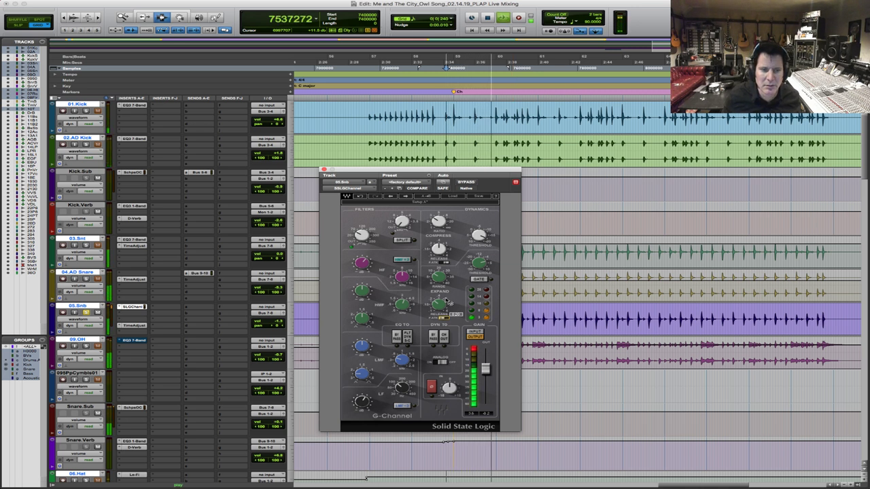
key("space")
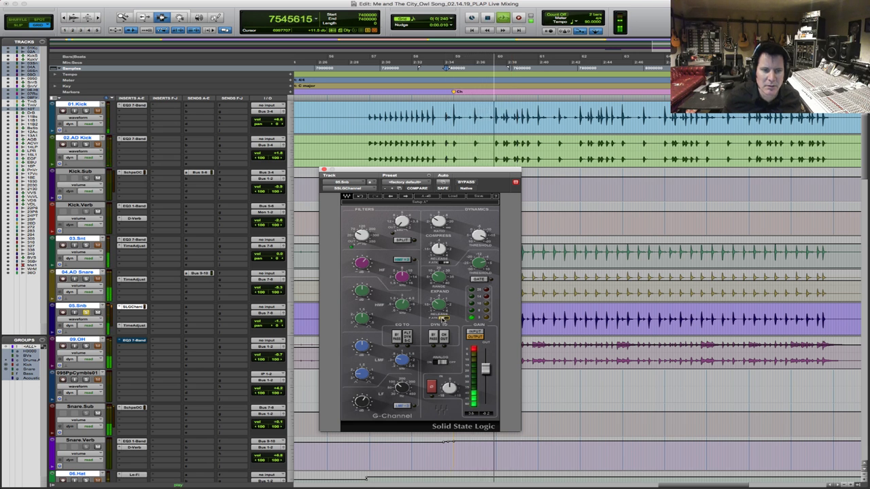
key("space")
Unsolo 05.Snb, play the last chorus in the full mix, and close the SSLGChannel plug-in window
left_click(86, 314)
key("space")
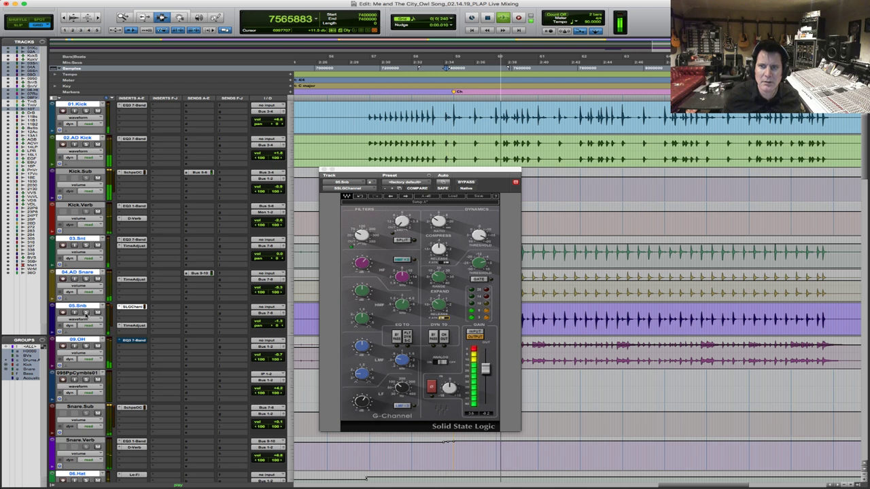
key("space")
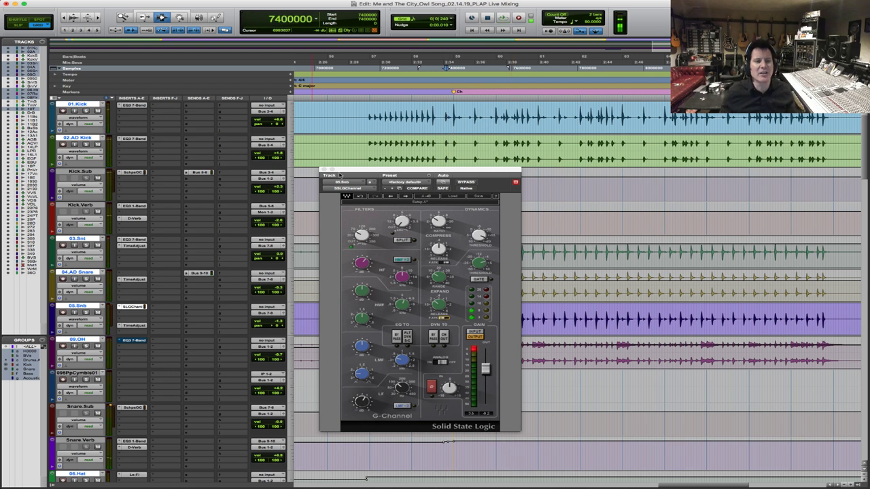
left_click(324, 169)
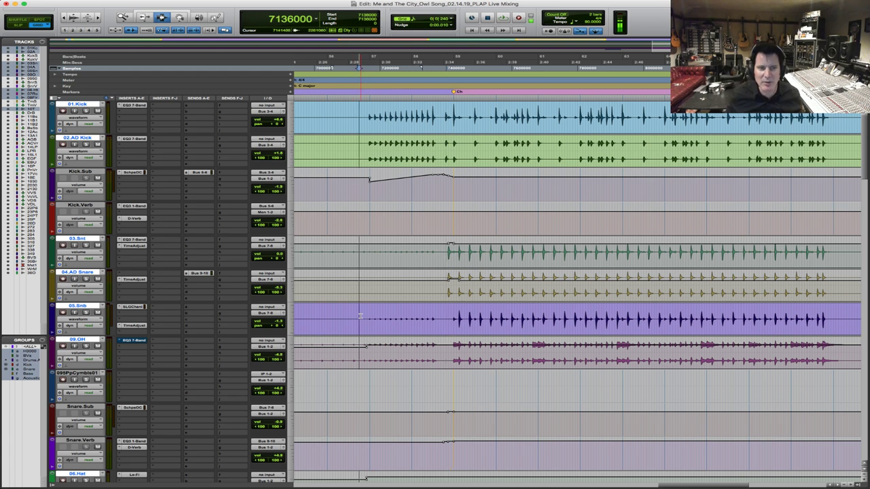
Play the full mix from sample 7136000 through the drum build into the last chorus
scroll(360, 317, "down", 3)
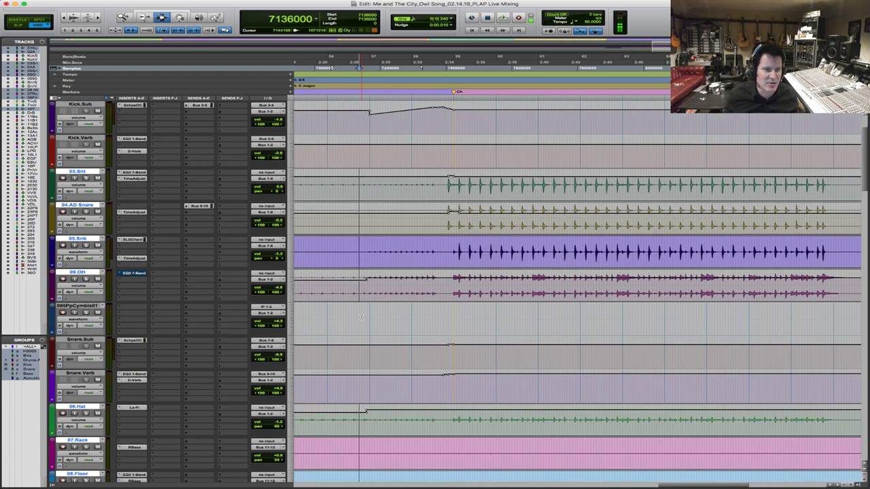
key("space")
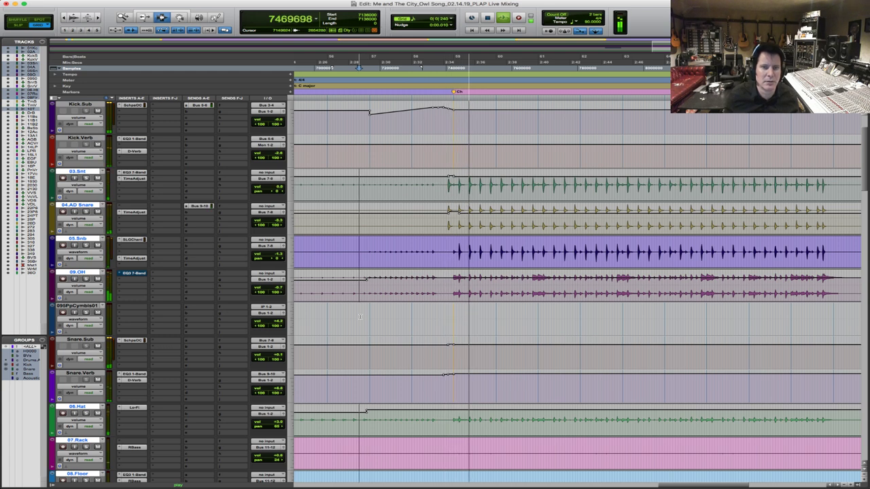
key("r")
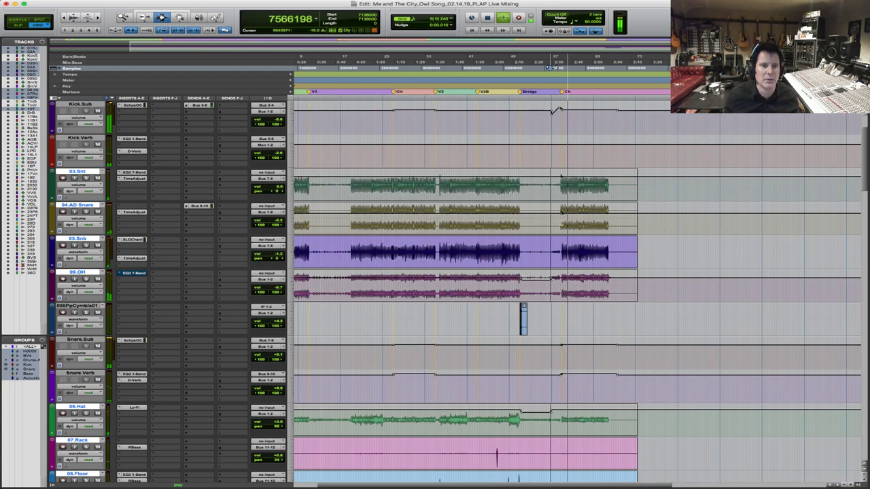
key("r")
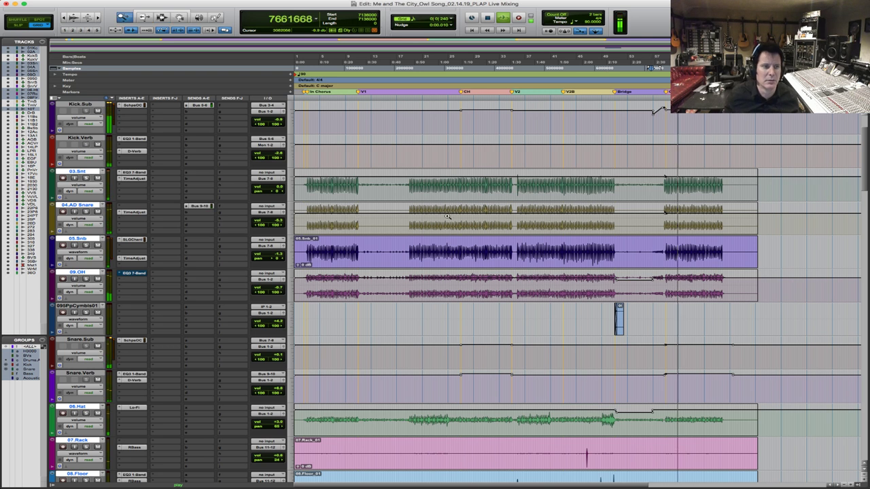
key("space")
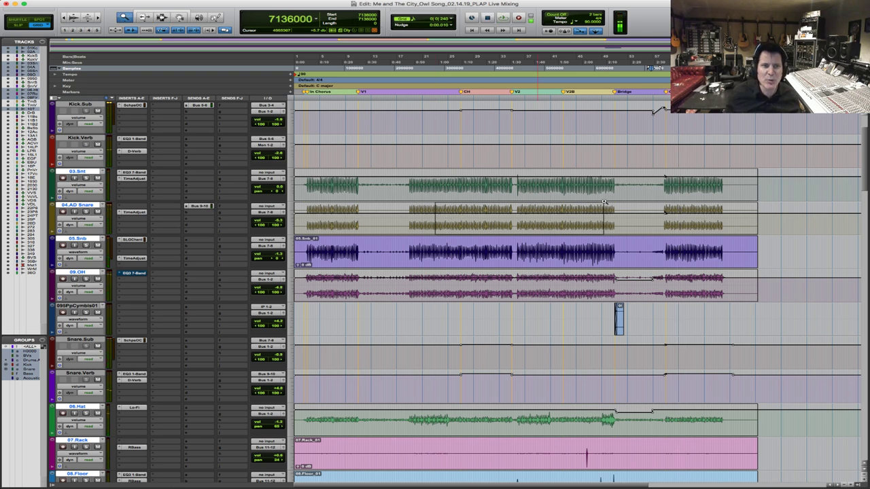
Raise the 04.AD Snare volume automation slightly across the CH section, from sample 3336000 over a length of 1032000 samples
key("t")
key("t")
key("t")
key("t")
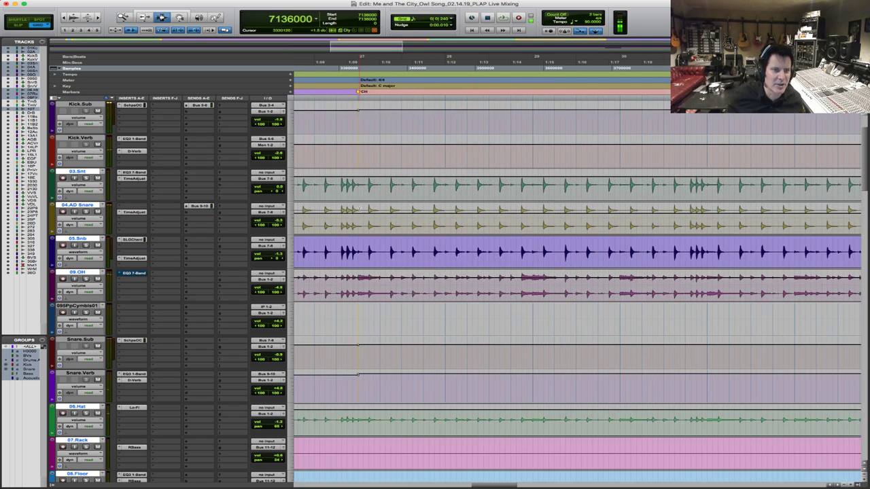
left_click(356, 212)
left_click(363, 219)
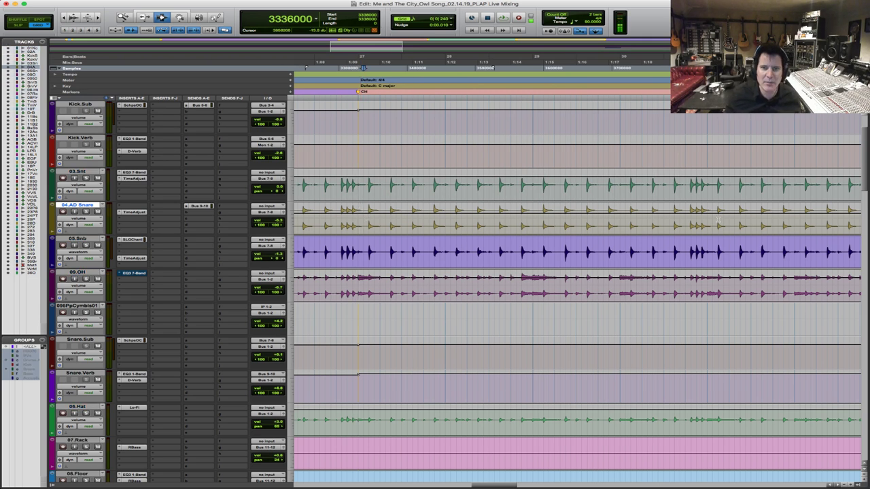
key("r")
left_click(822, 218, "shift")
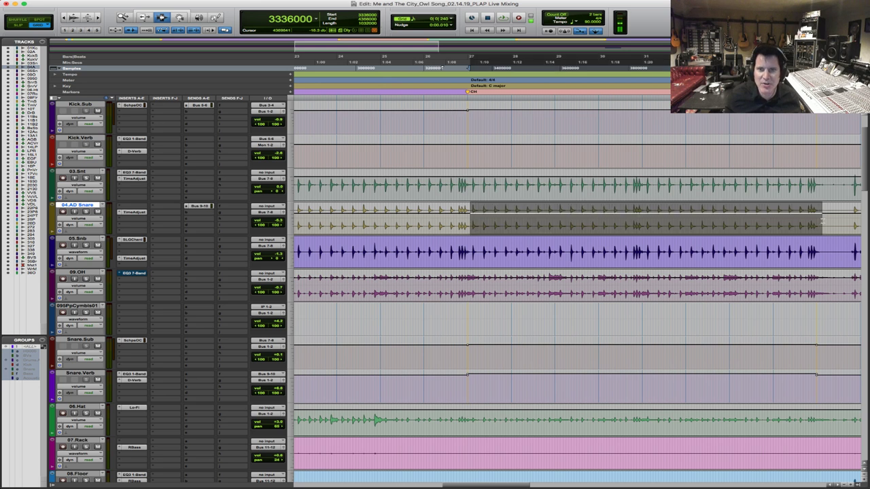
left_click_drag(754, 219, 754, 216)
key("r")
key("r")
key("r")
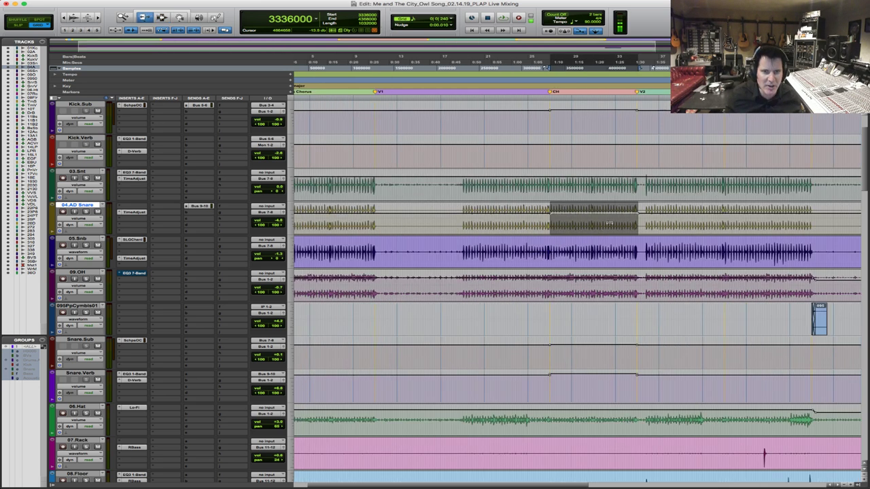
Copy the raised 04.AD Snare volume automation into the last chorus at sample 7440000 and extend it past the end of the drums
key("t")
key("t")
key("t")
key("t")
key("t")
key("t")
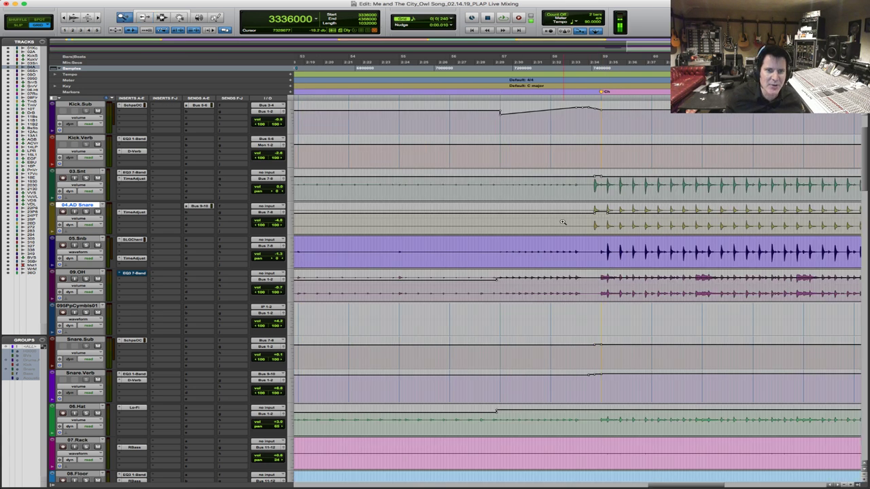
left_click(491, 218)
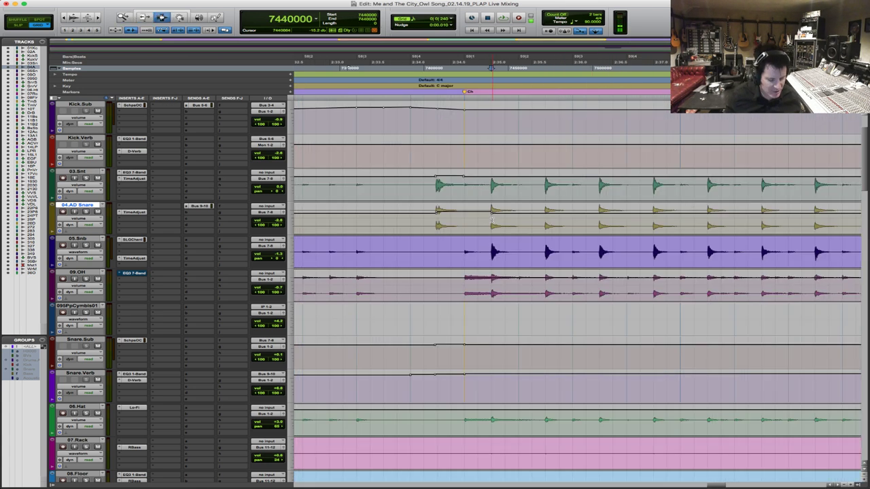
key("alt+shift+Return")
key("r")
key("r")
key("r")
key("r")
key("r")
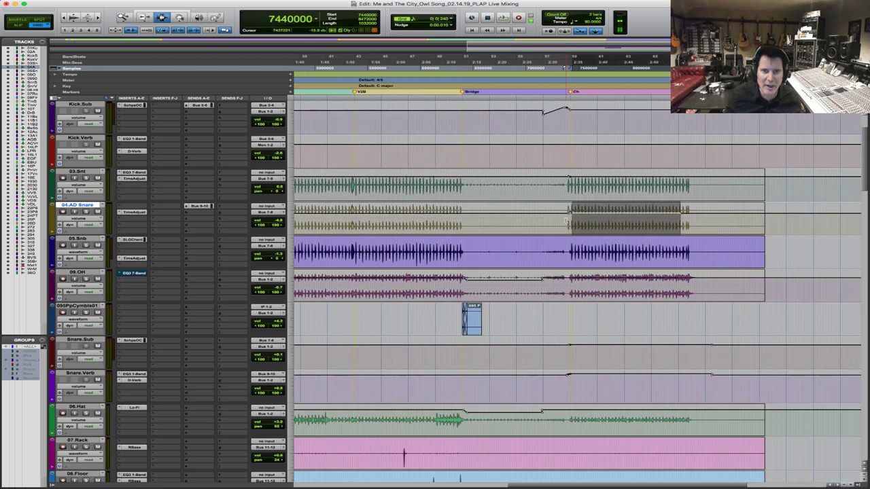
left_click(608, 224)
key("r")
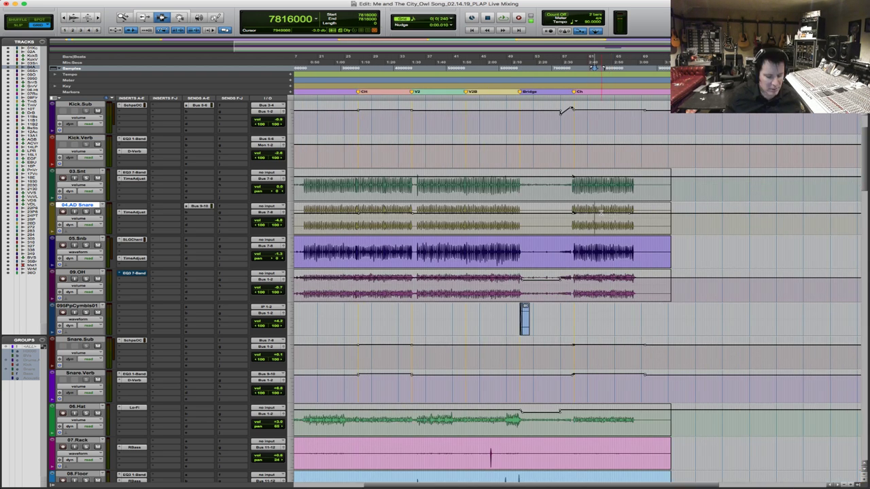
left_click(651, 217, "shift")
Play the full mix from sample 7320000 through the last chorus, focusing on the snare, and place the cursor at sample 7392000
left_click(569, 217)
key("space")
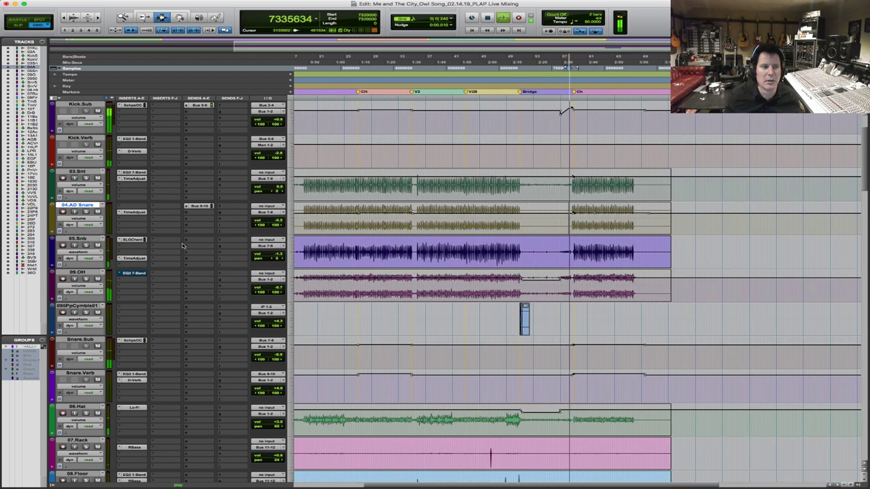
key("F5")
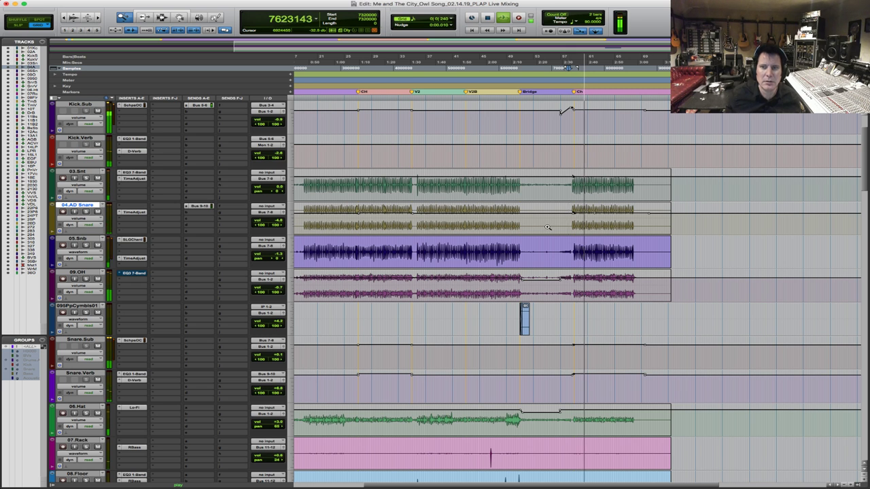
left_click_drag(549, 203, 647, 234)
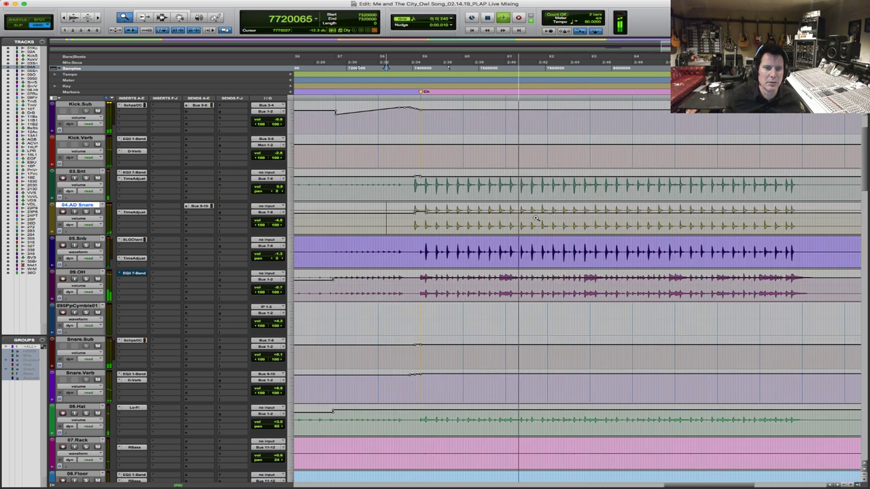
key("F7")
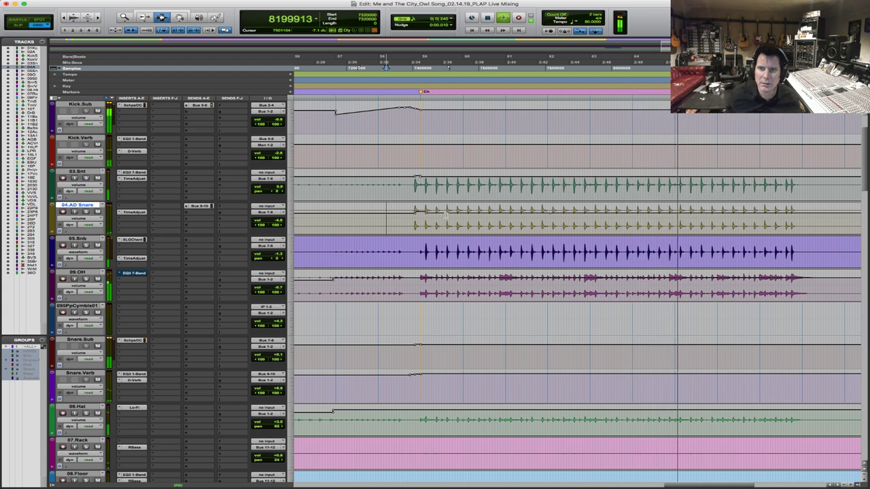
left_click(410, 212)
key("space")
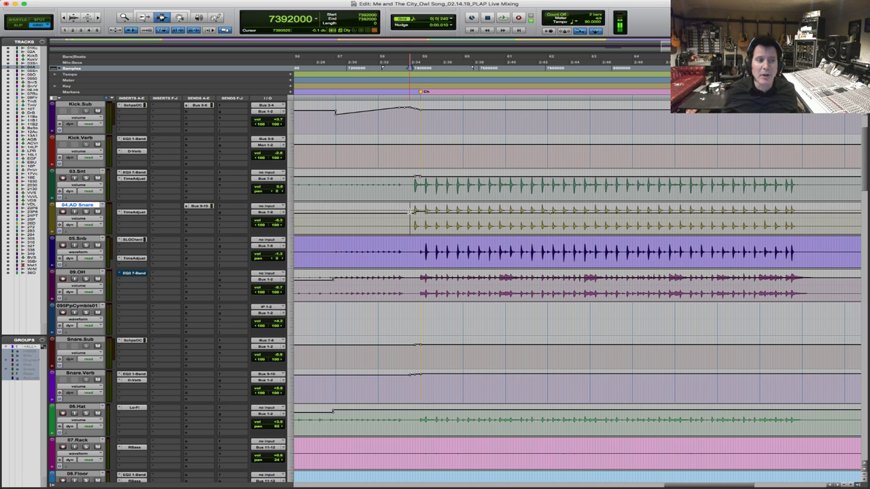
Solo the 03.Snt, 04.AD Snare and 05.Snb tracks and play them from sample 7400000 into the last chorus
left_click_drag(412, 198, 413, 217)
left_click(401, 254, "shift")
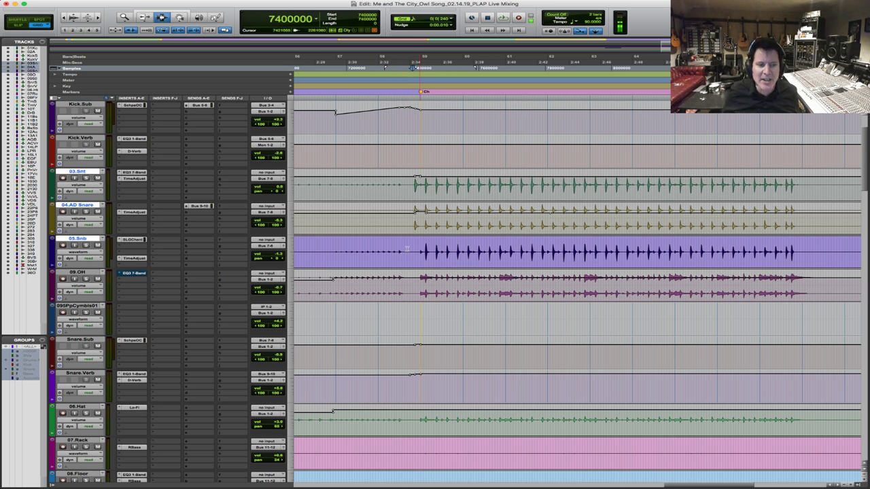
left_click(86, 212, "alt+shift")
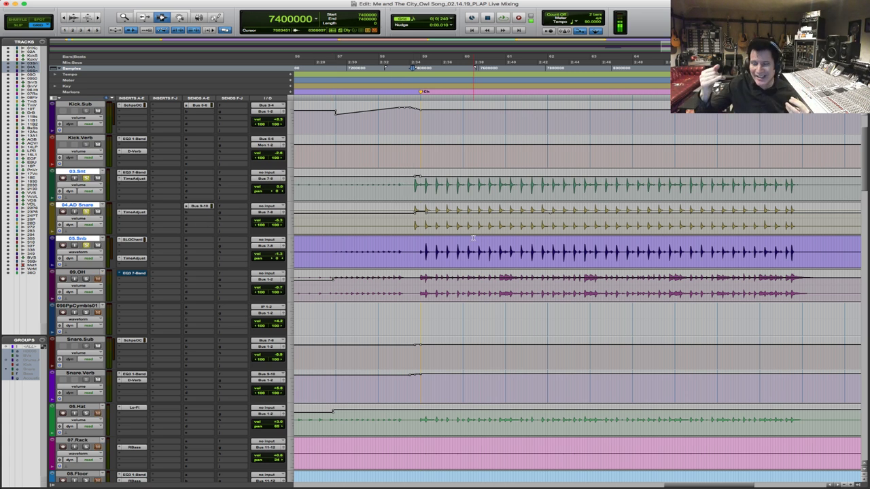
key("space")
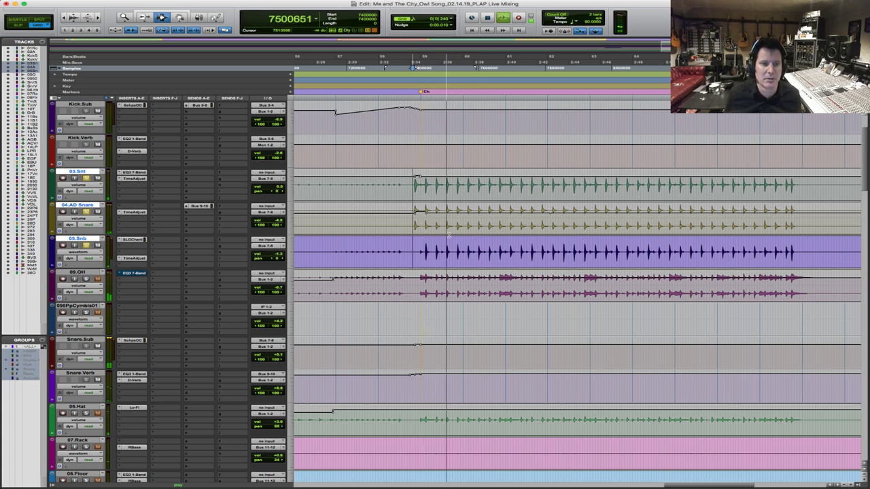
key("F5")
left_click(478, 233)
key("F7")
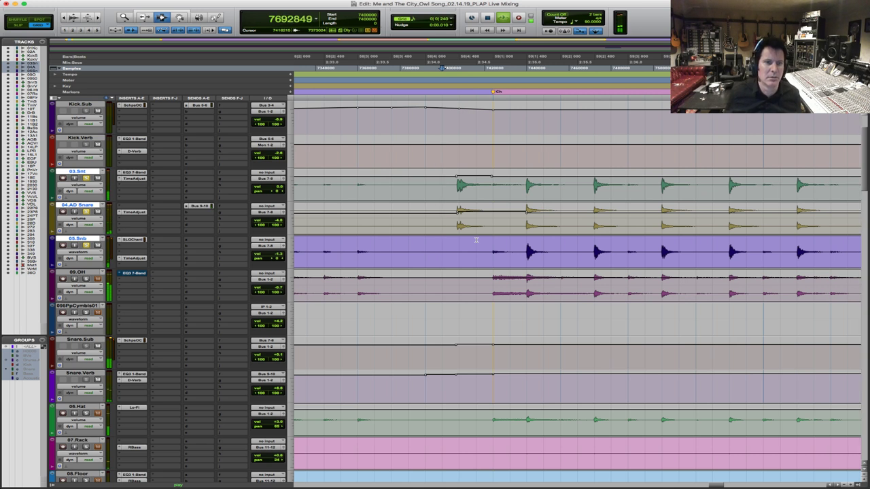
key("space")
Select and copy the first full 05.Snb hit of the last chorus, starting at sample 7440038 and about 15962 samples long
key("F5")
left_click_drag(401, 245, 687, 219)
key("F7")
left_click(511, 255)
left_click(577, 255)
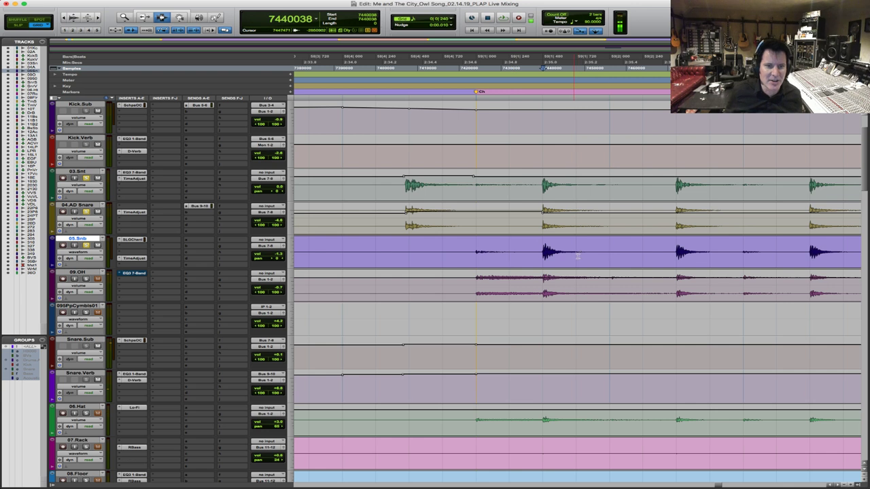
left_click(612, 253, "shift")
Switch to Slip mode and paste the copied snare hit on 05.Snb at sample 7407185, under the 03.Snt pickup hit
key("F5")
left_click_drag(378, 252, 479, 253)
key("F5")
left_click_drag(387, 248, 615, 238)
key("F7")
left_click(418, 255)
key("F1")
left_click(419, 254)
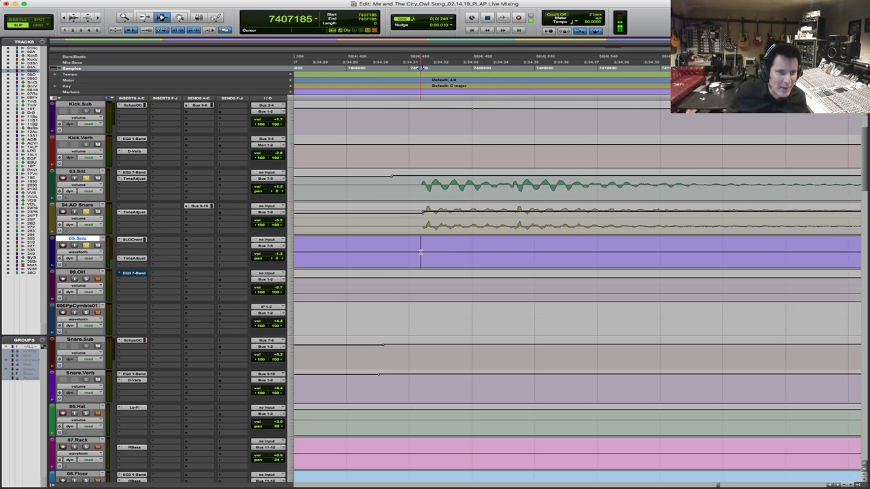
key("super+v")
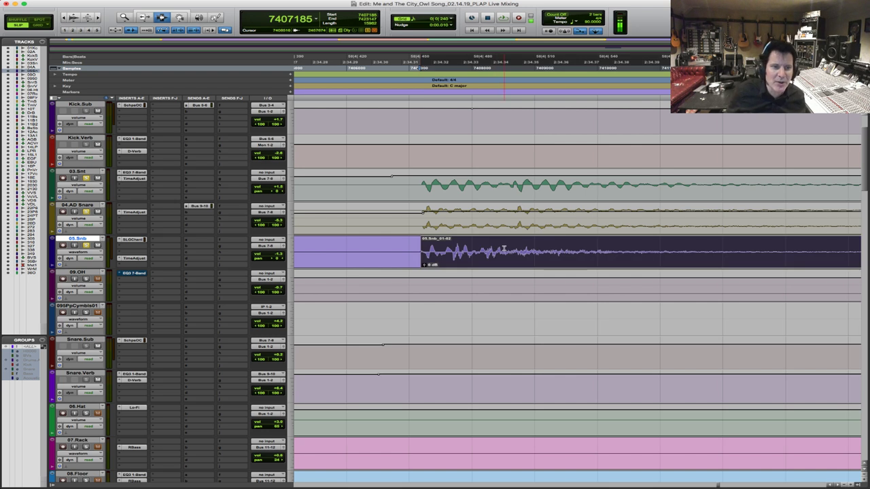
Check the Time Adjuster delay setting on the 04.AD Snare track against the pasted 05.Snb hit
key("F5")
left_click(462, 253)
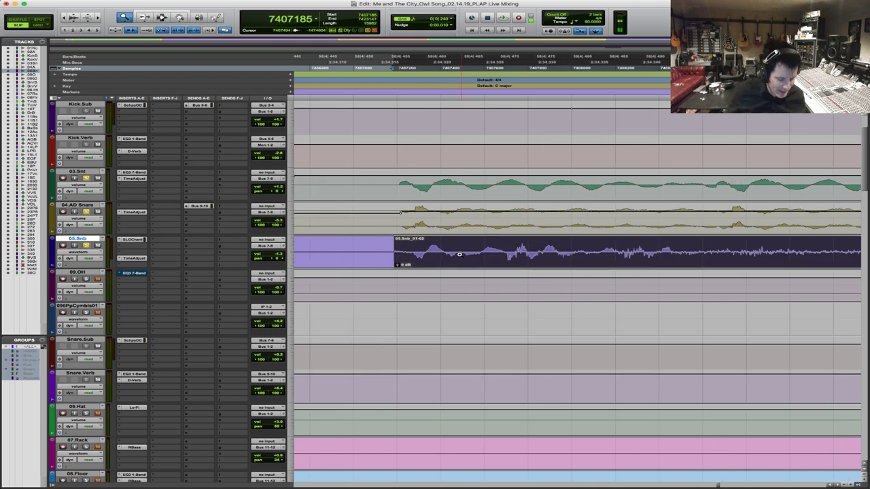
key("F8")
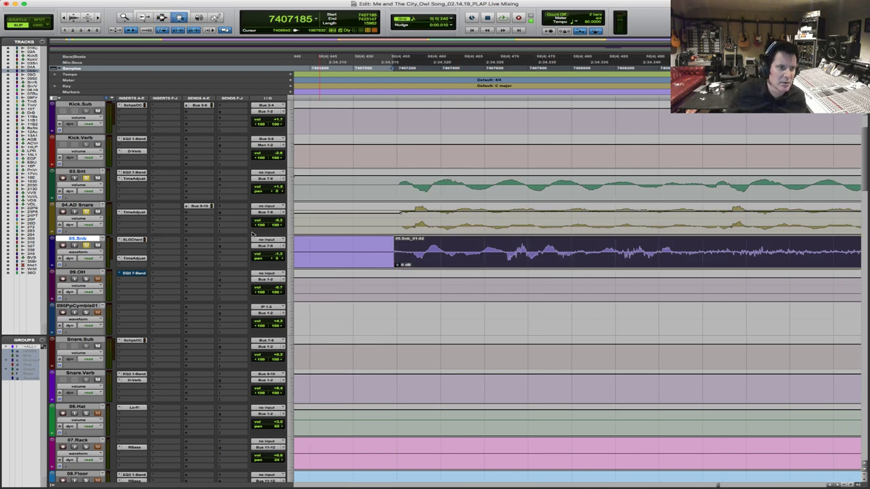
left_click(135, 212)
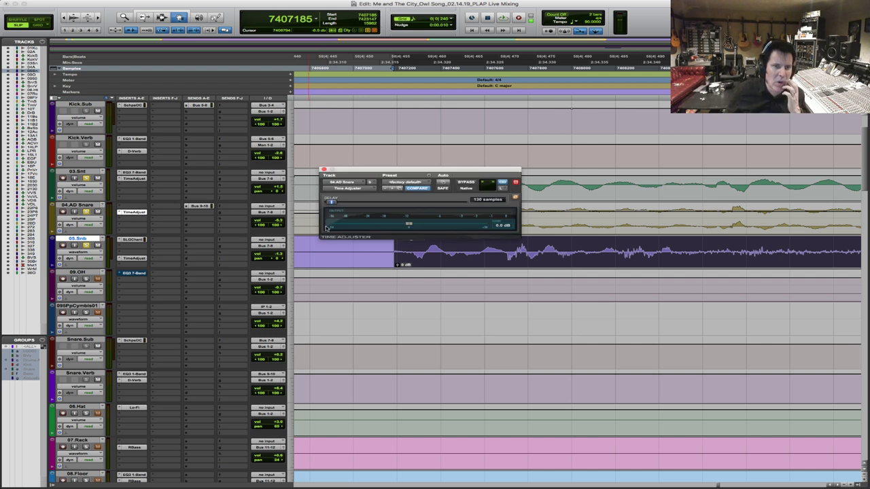
left_click(323, 169)
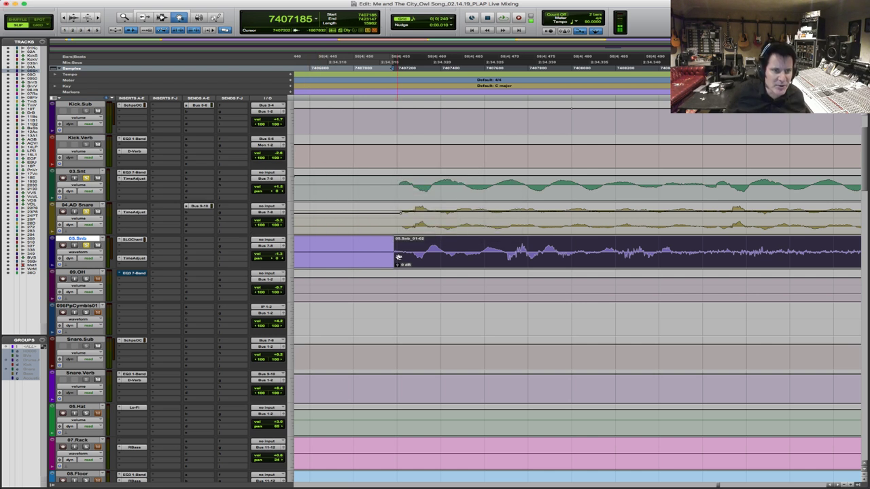
Extend the pasted 05.Snb hit's start back to sample 7407138 and shift the clip to start at sample 7407177
key("F6")
left_click_drag(396, 257, 384, 257)
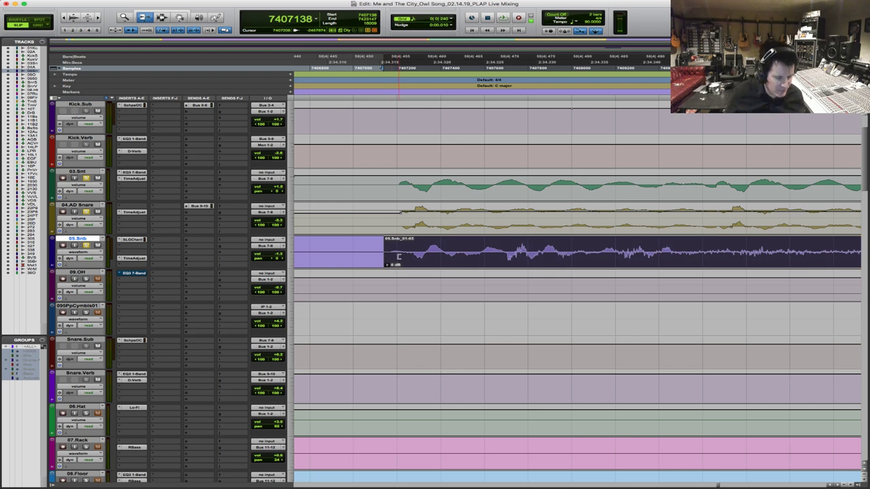
key("F8")
left_click(400, 257)
left_click_drag(407, 259, 411, 258)
key("super+bracketleft")
key("super+bracketleft")
key("super+bracketleft")
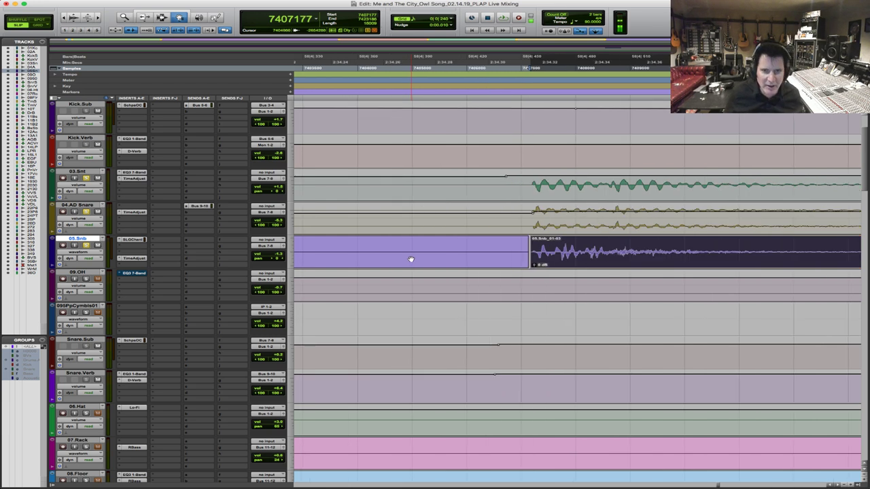
Paste the copied snare hit again on 05.Snb at sample 7408602, near the second stroke of the 03.Snt pickup
key("F5")
left_click(440, 248)
key("F7")
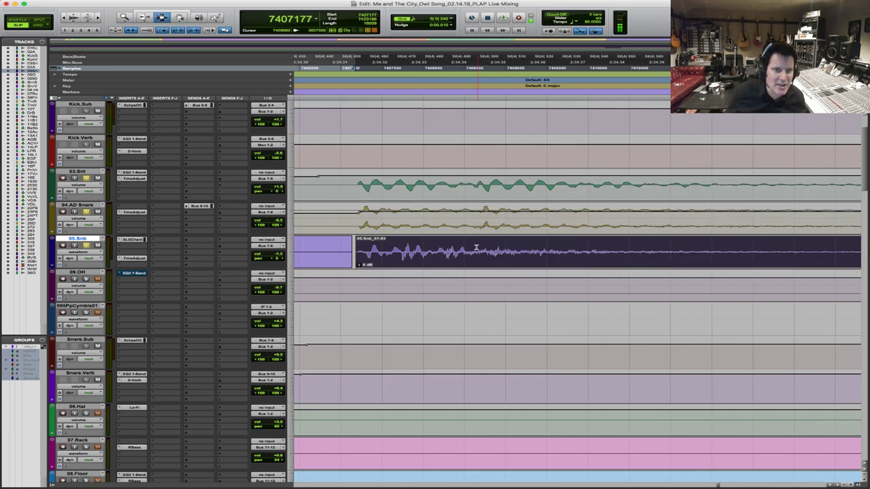
left_click(475, 248)
left_click(472, 247)
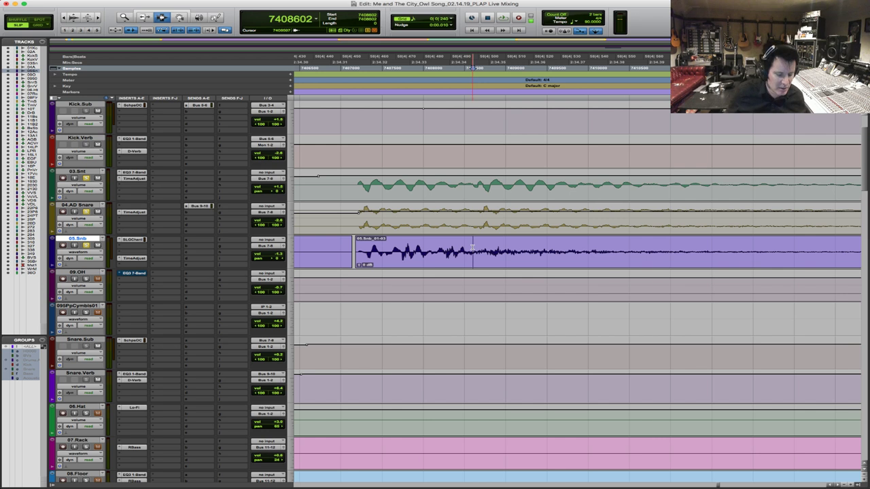
key("super+e")
Align the second pasted 05.Snb hit with the 03.Snt pickup's second stroke and trim the clip edge near the Ch marker
key("F5")
left_click(586, 228)
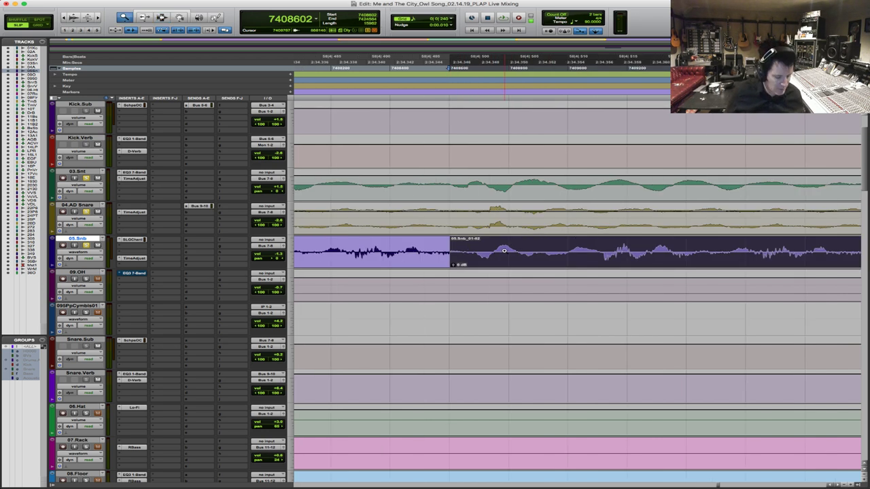
key("F8")
left_click_drag(503, 251, 464, 255)
key("F6")
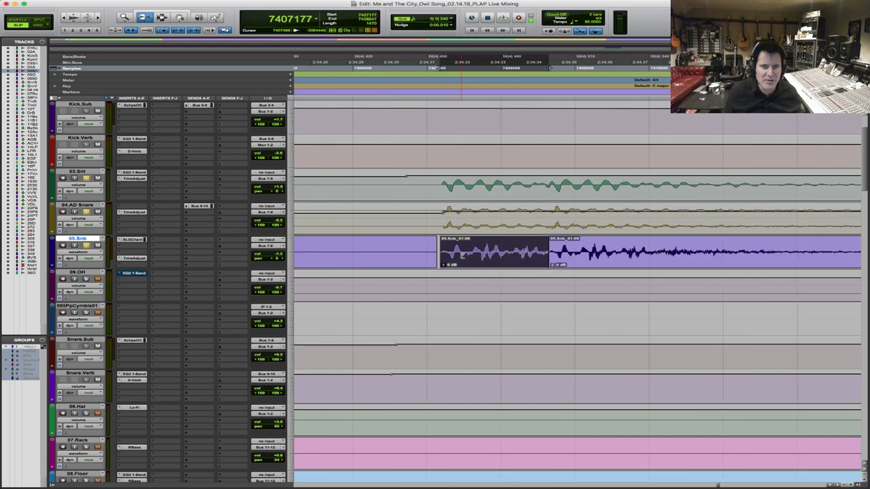
key("super+bracketleft")
mouse_move(652, 253)
left_mouse_down()
mouse_move(637, 252)
mouse_move(646, 253)
left_mouse_up()
Play the full mix through the new snare pickup into the last chorus, starting from samples 7359704 and 7323801
key("F7")
left_click(350, 253)
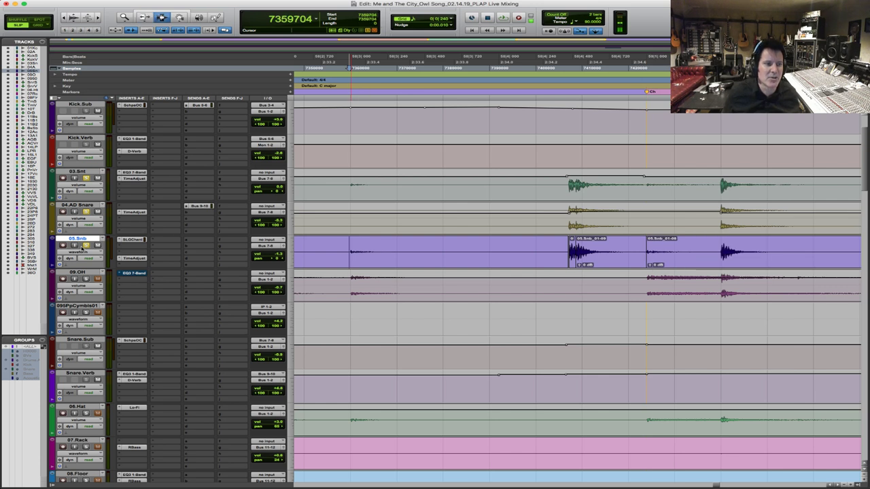
key("space")
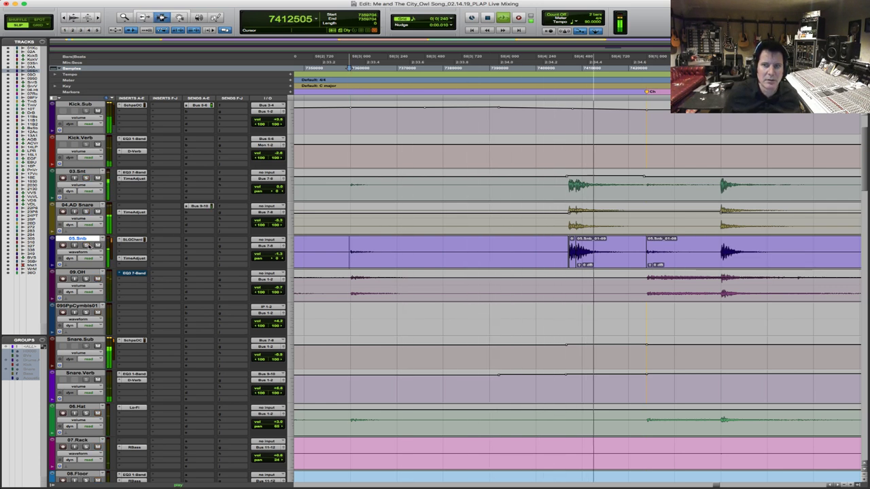
key("super+bracketleft")
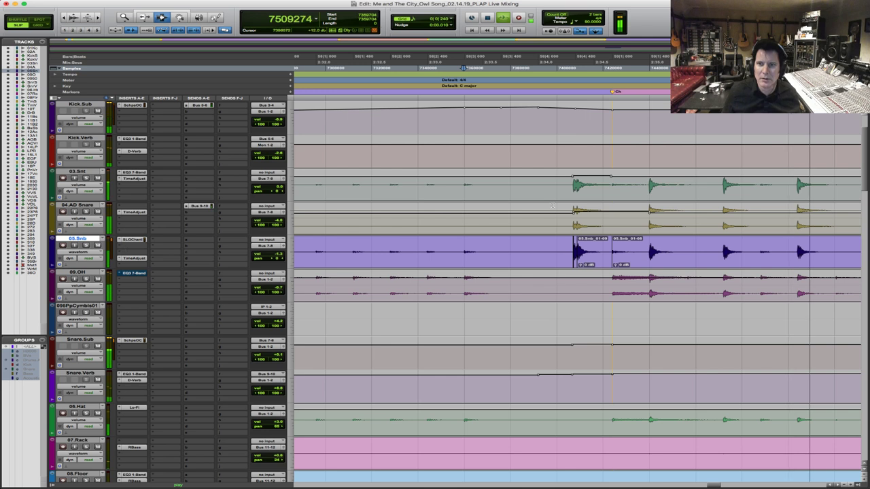
key("e")
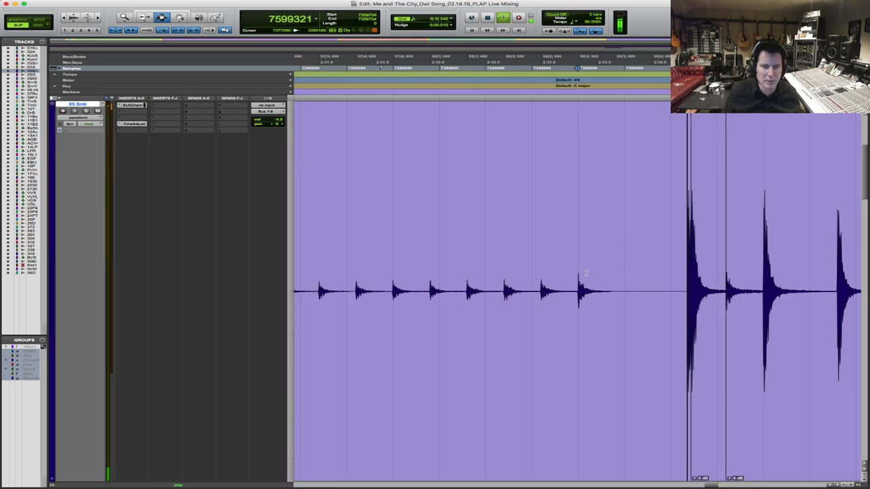
key("e")
left_click(381, 68)
key("space")
key("space")
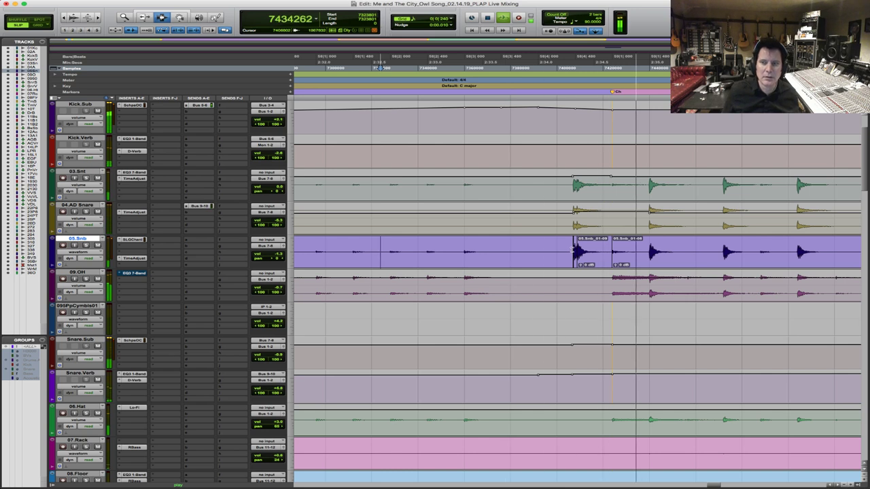
Play the rest of the last chorus in the full mix, starting from sample 7713602
key("r")
key("r")
key("r")
key("r")
key("r")
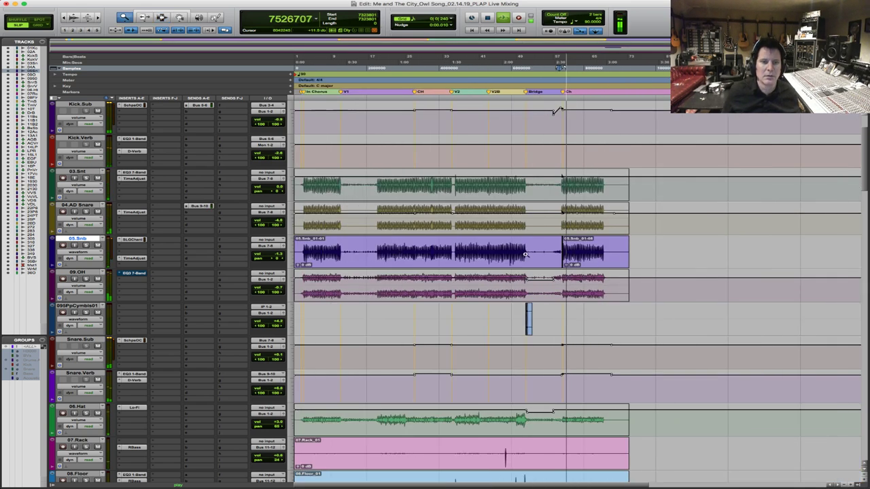
key("F5")
left_click(669, 229)
key("F7")
left_click_drag(451, 216, 470, 217)
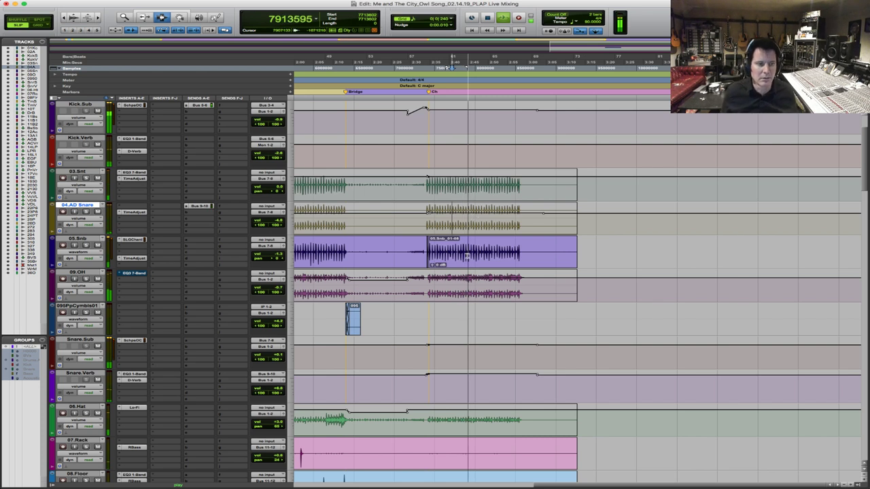
key("space")
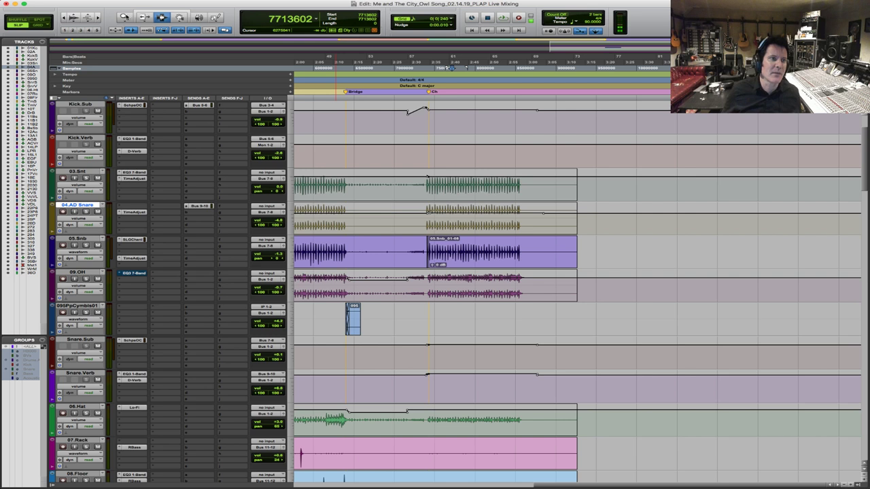
Show the entire song and switch the 03.Snt, 04.AD Snare, 09.OH and 06.Hat tracks from volume to waveform view
double_click(124, 17)
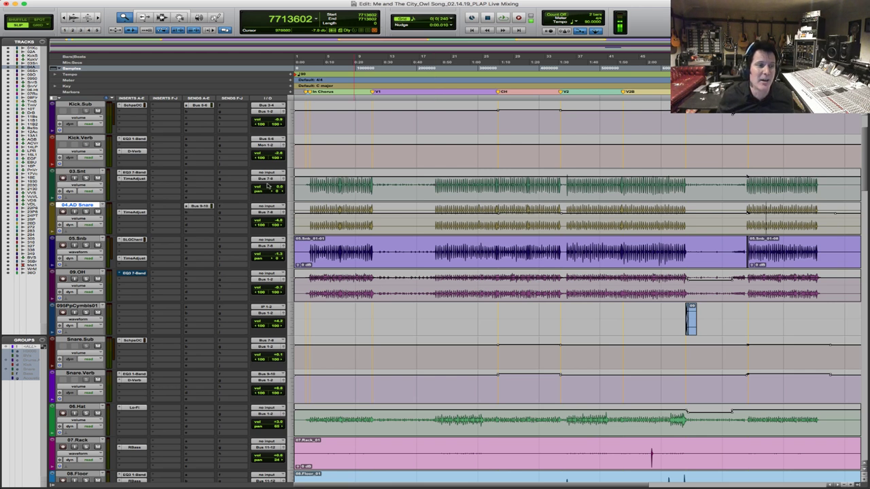
left_click(83, 221)
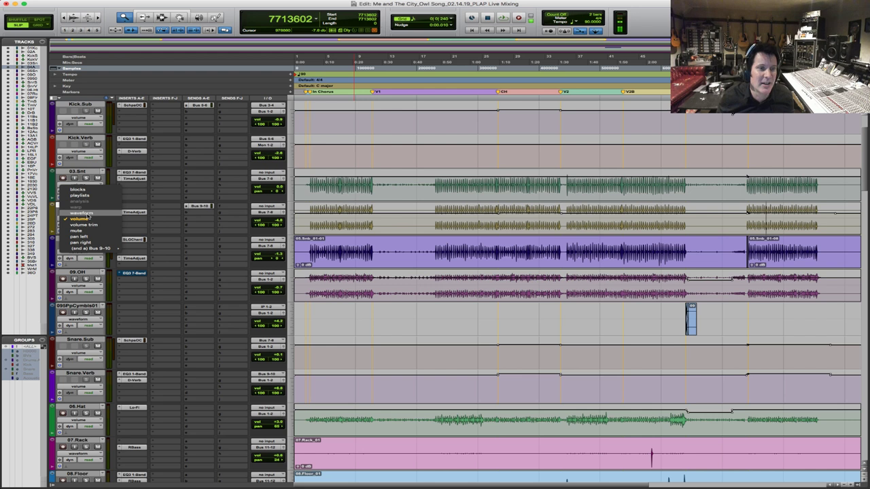
left_click(86, 217)
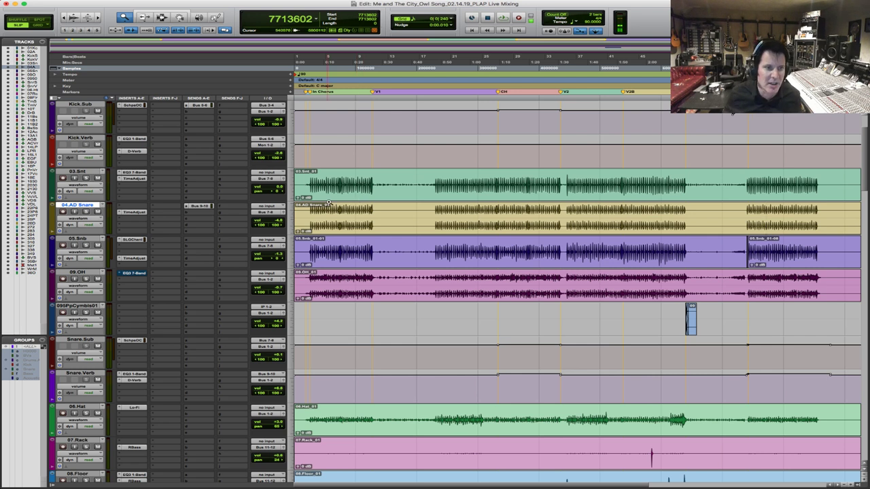
Switch to Grid mode, place the cursor at the Count marker at sample 192000 and play the opening of the intro chorus
left_click_drag(337, 199, 295, 171)
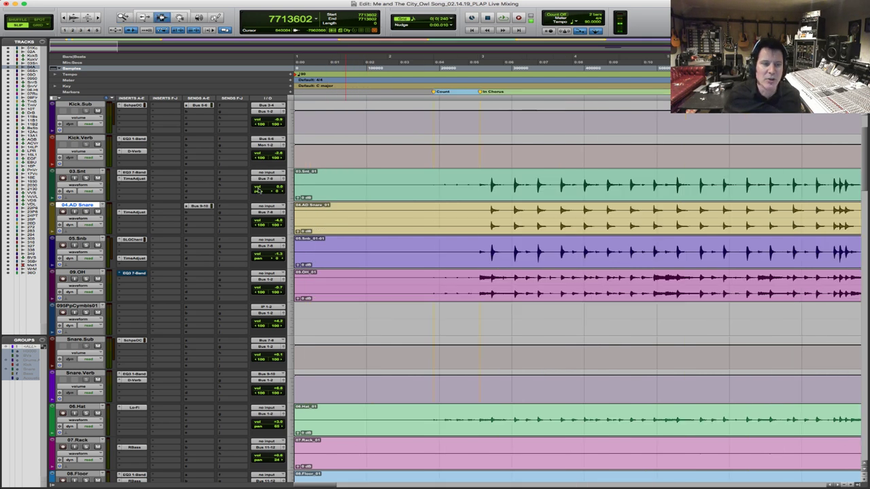
key("F4")
left_click(438, 181)
left_click(433, 179)
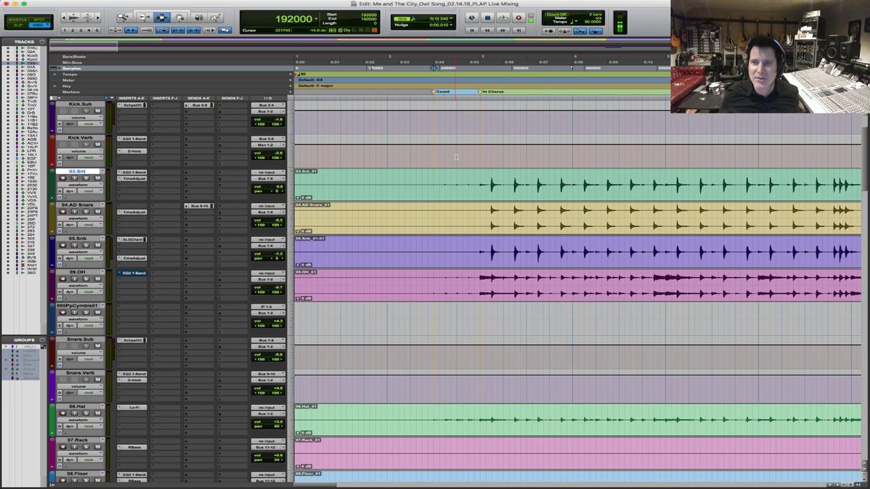
key("space")
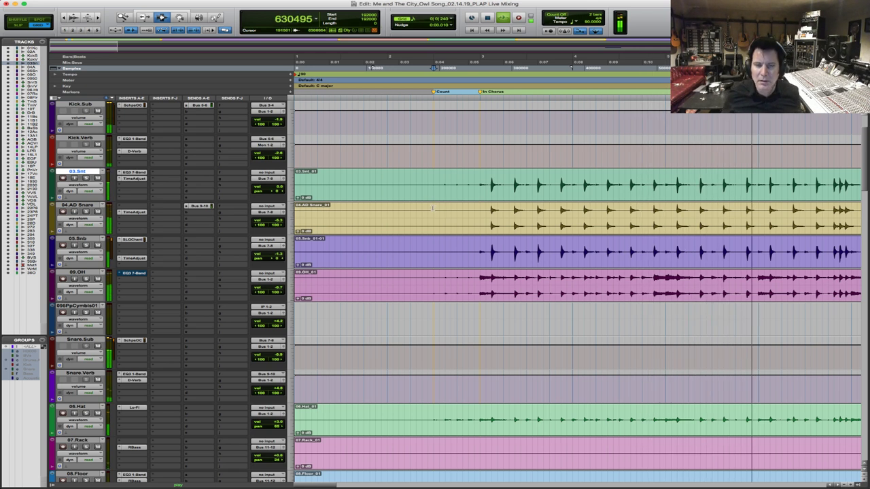
key("space")
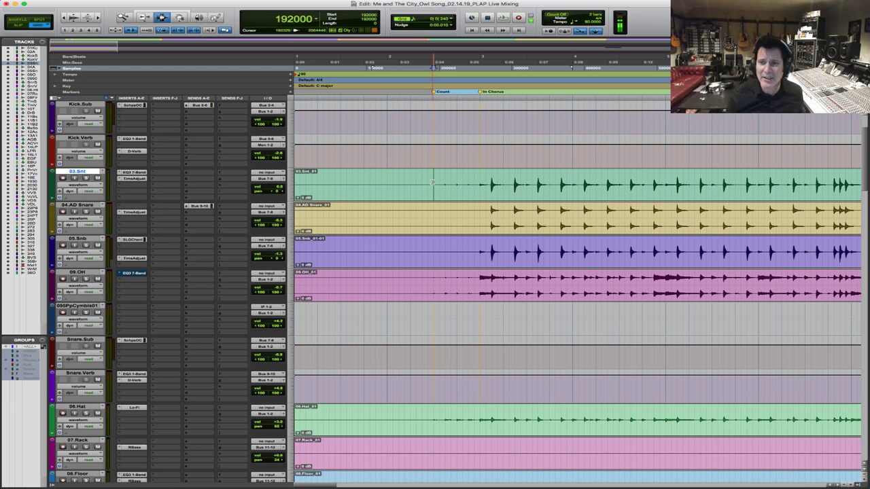
Replay the full mix from sample 192000 through the intro chorus and well into the first verse
key("space")
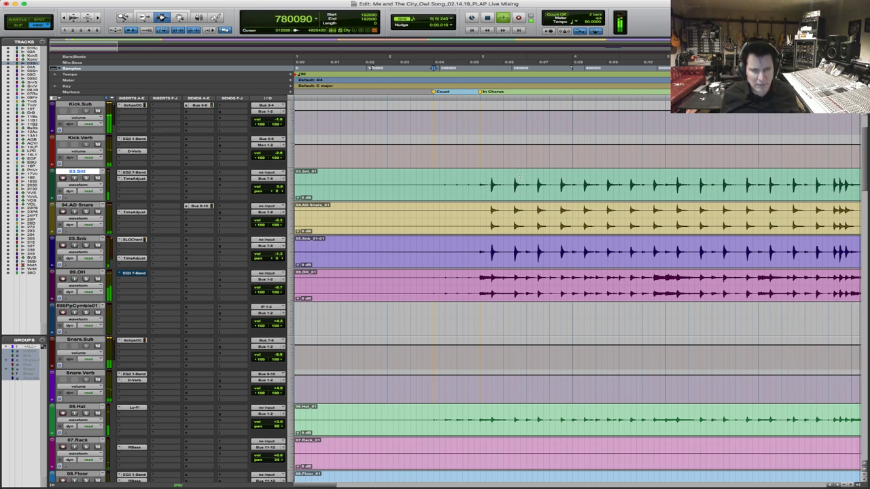
key("r")
key("r")
key("F5")
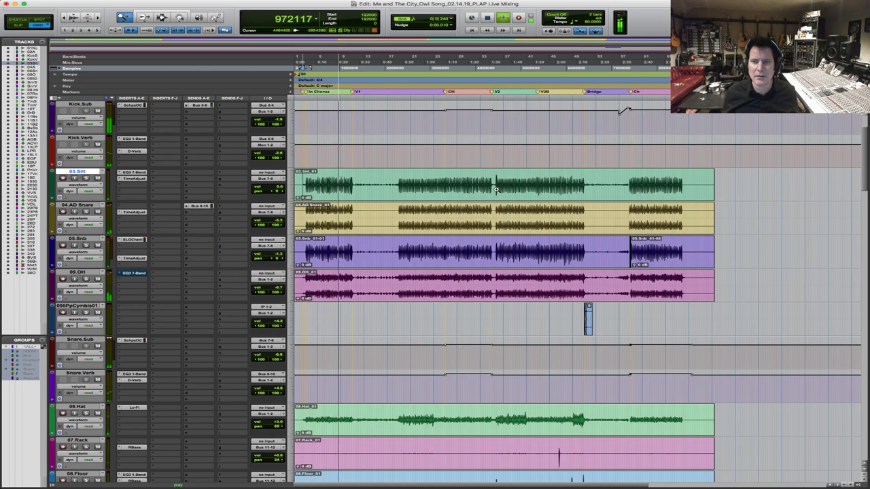
left_click(721, 214)
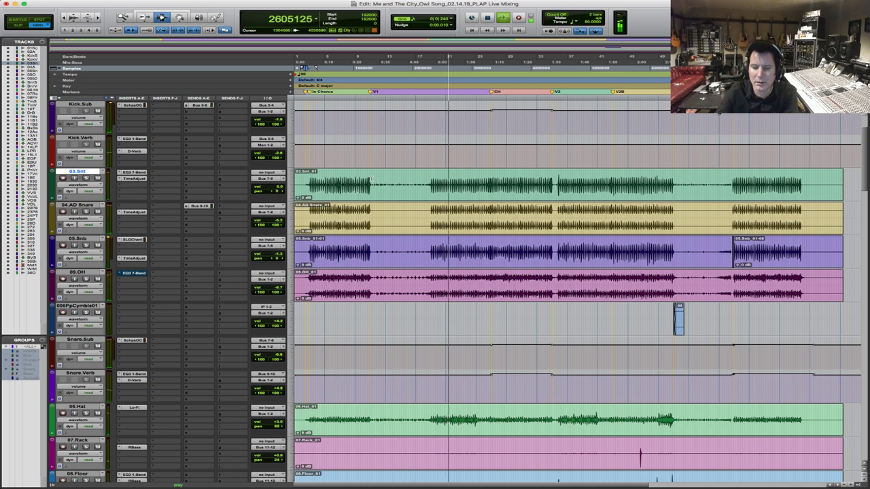
key("space")
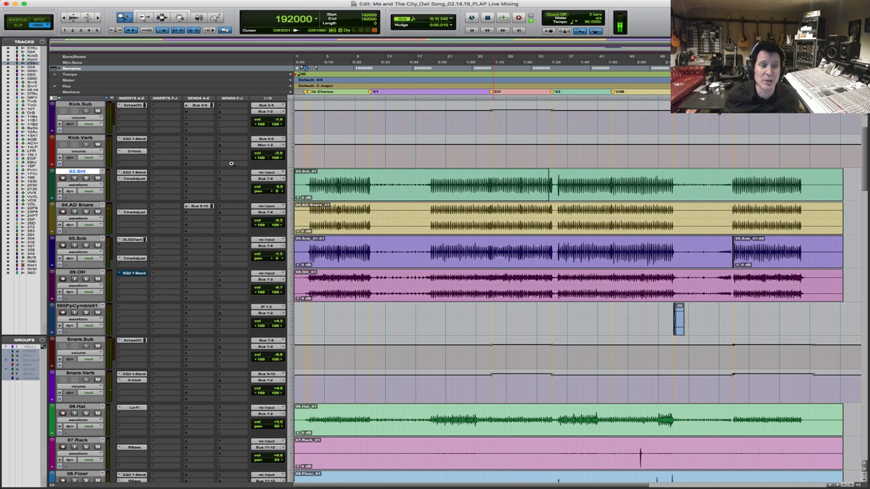
Place the cursor on 03.Snt at sample 2176000, just before the full snare enters in the first verse
key("super+bracketright")
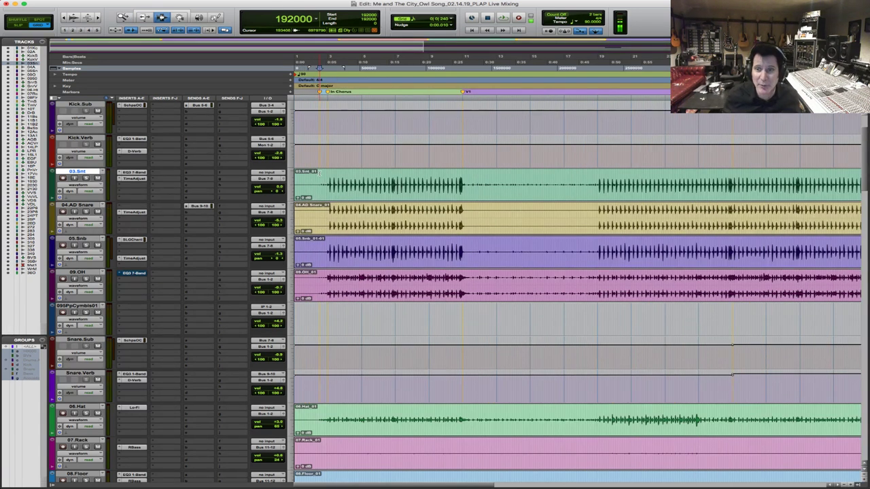
key("F5")
left_click_drag(467, 195, 718, 178)
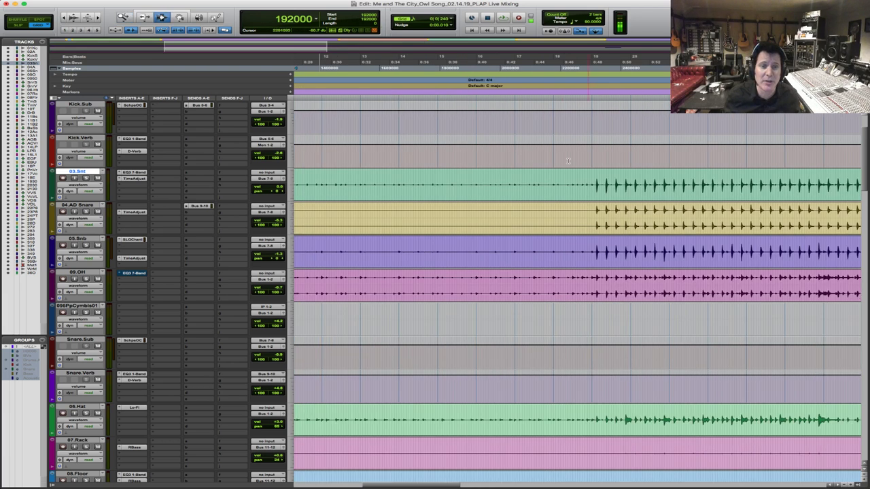
left_click(552, 174)
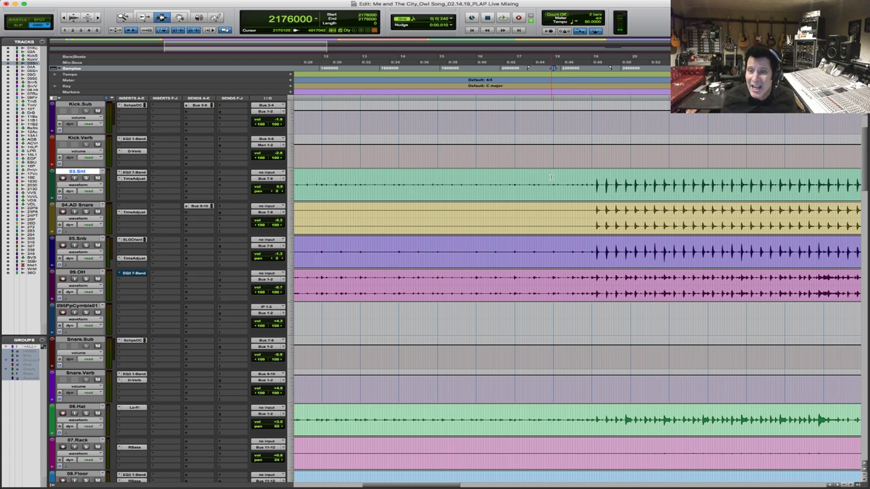
Check the EQ3 1-Band high-pass filter settings on the Snare.Verb track
left_click(434, 194)
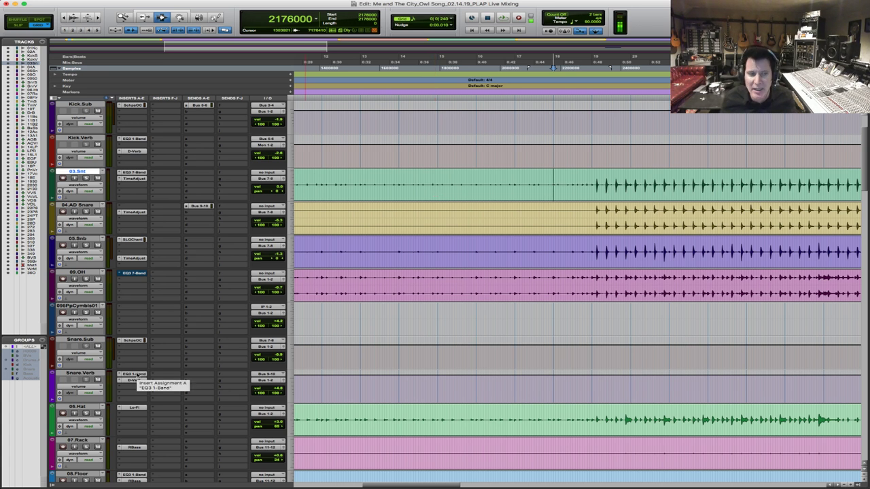
left_click(134, 374)
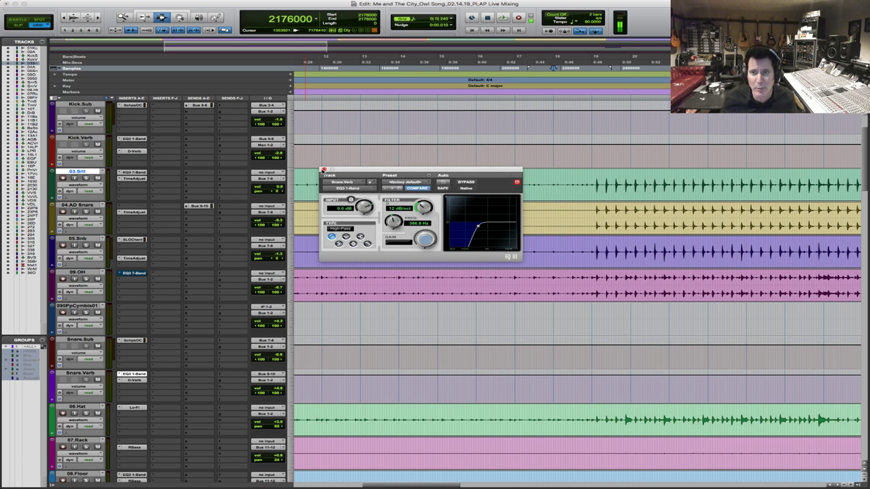
left_click(324, 169)
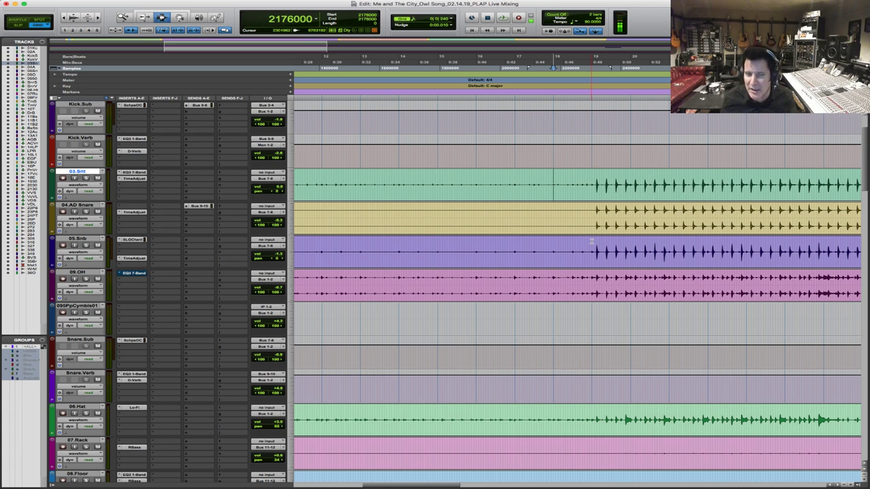
Play the full mix from sample 2176000 through the rest of the first verse and into the first chorus
left_click(554, 178)
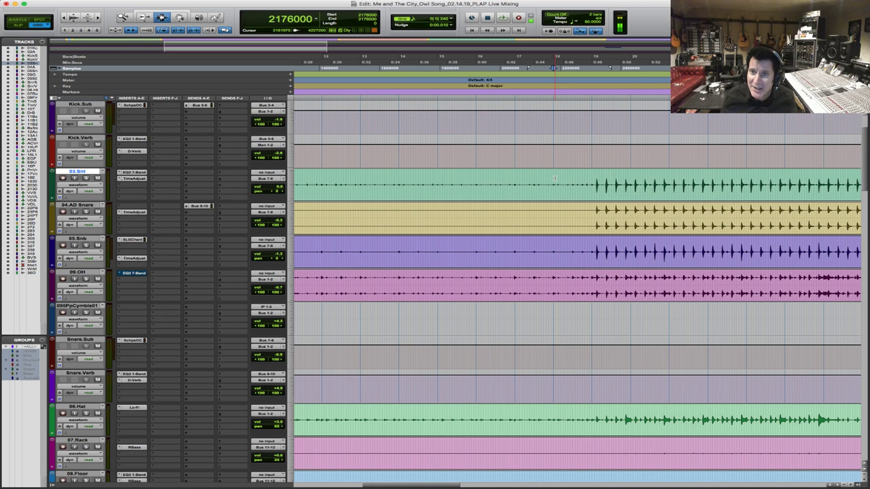
key("space")
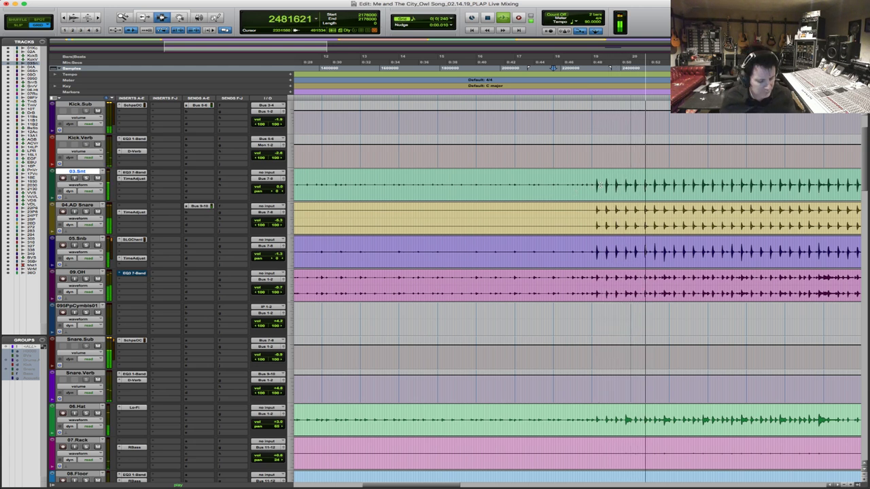
key("super+bracketleft")
key("super+bracketleft")
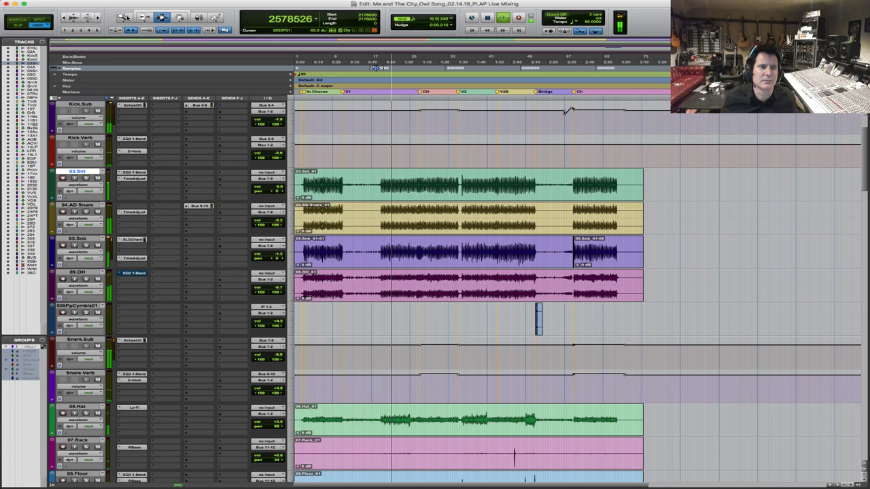
key("super+bracketright")
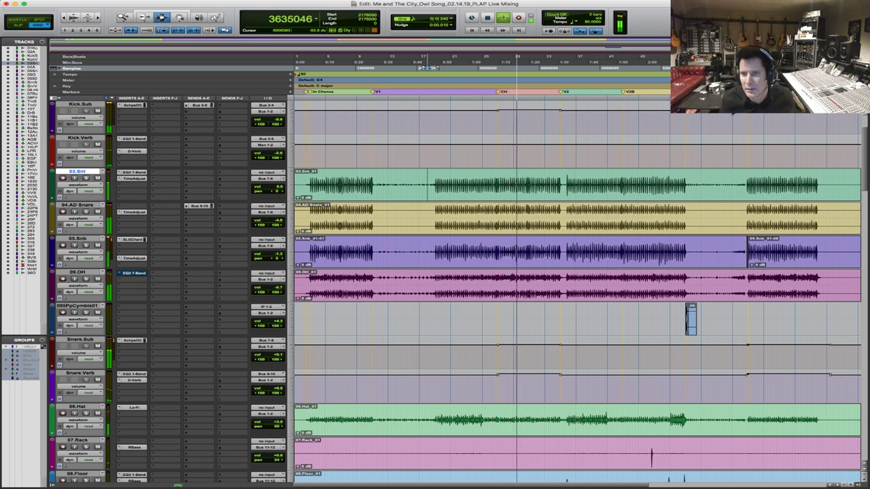
key("space")
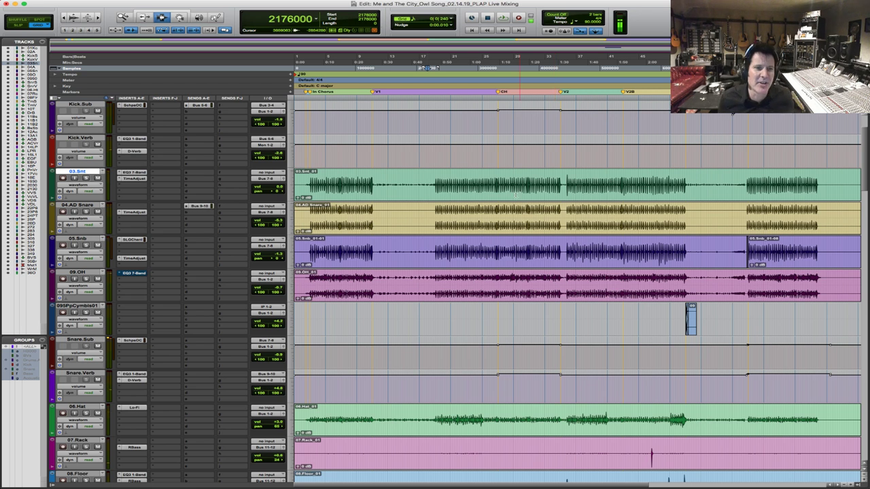
Replay the mix from sample 2176000 into the first chorus, and stop with the cursor at sample 3904000
key("super+bracketright")
left_click(371, 183)
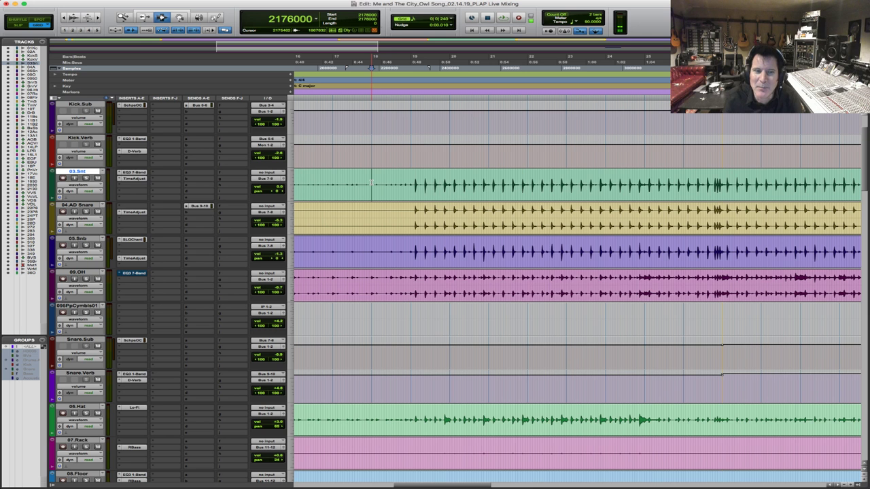
key("space")
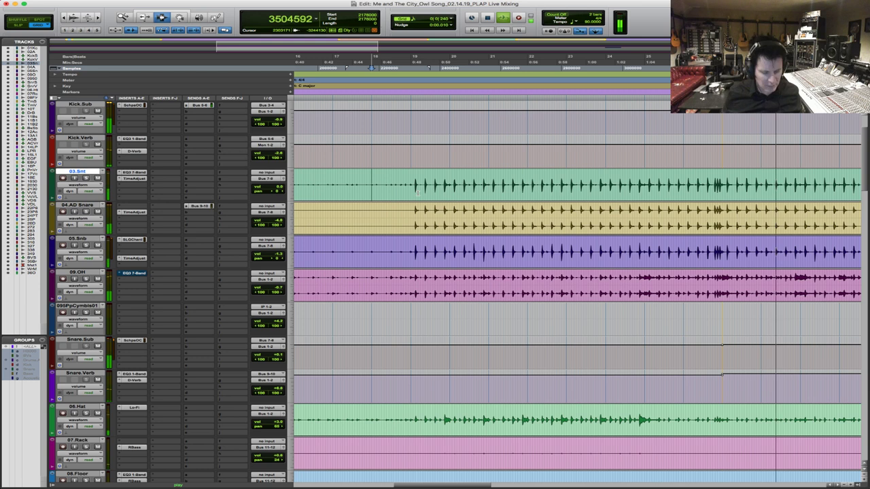
key("alt+a")
scroll(576, 182, "up", 3)
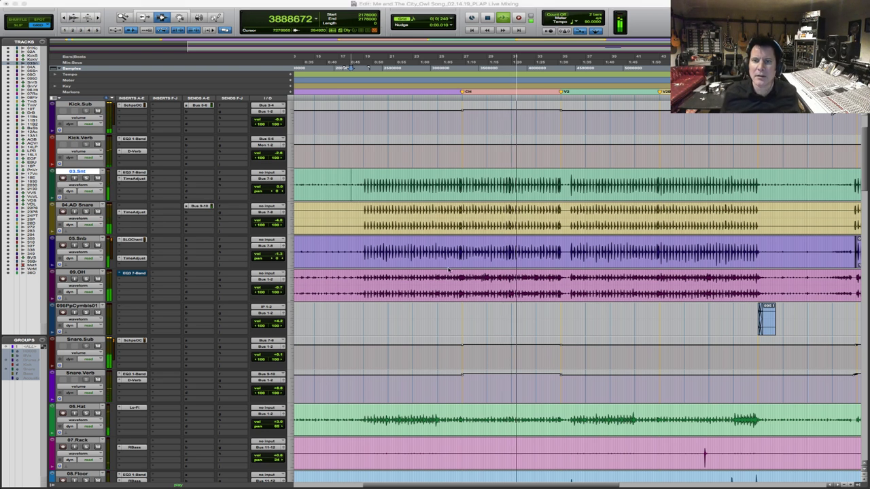
left_click(517, 68)
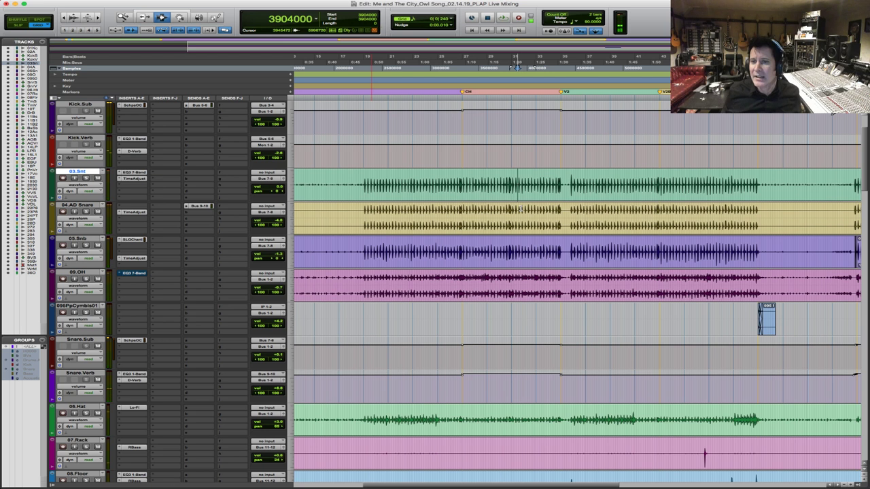
Mark the 03.Snt transition into V2 from sample 4224000 to 4528000, and return the cursor to sample 4224000
key("super+bracketright")
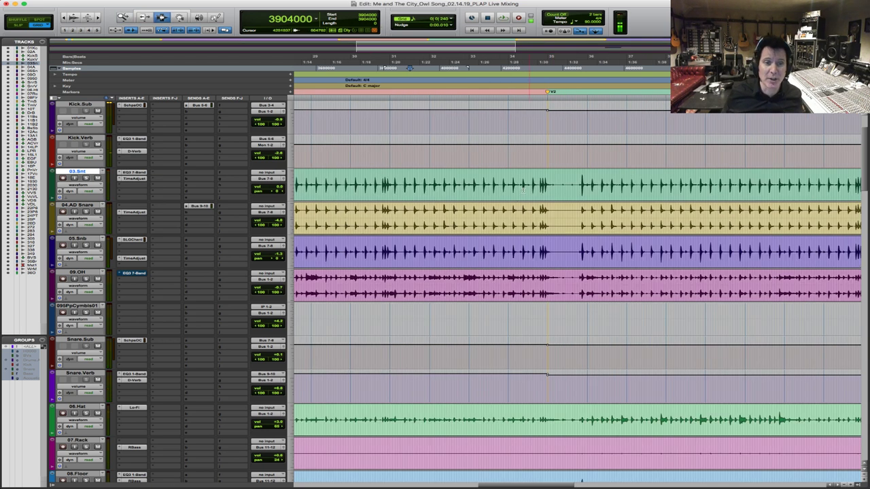
key("super+bracketright")
key("super+bracketright")
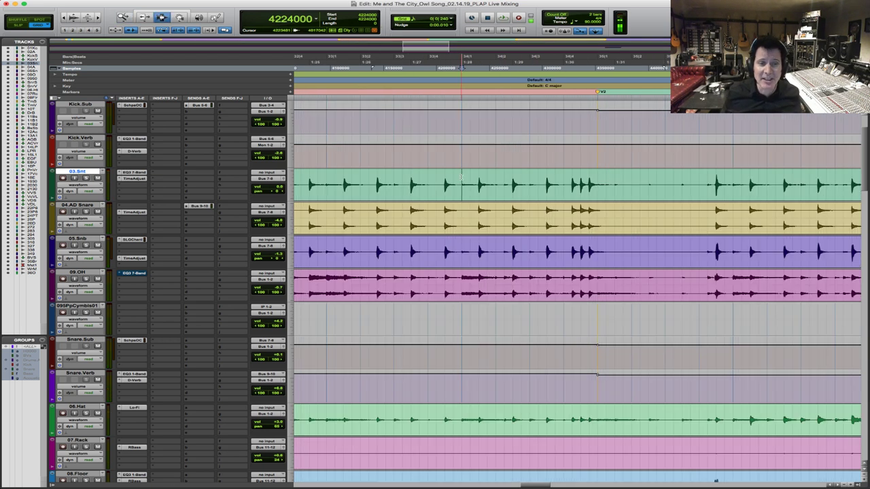
left_click_drag(461, 178, 784, 185)
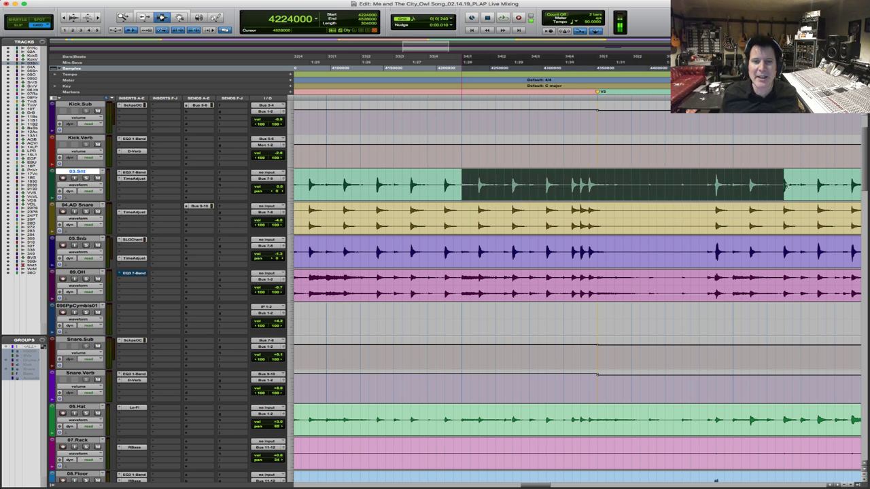
left_click(467, 178)
left_click(461, 186)
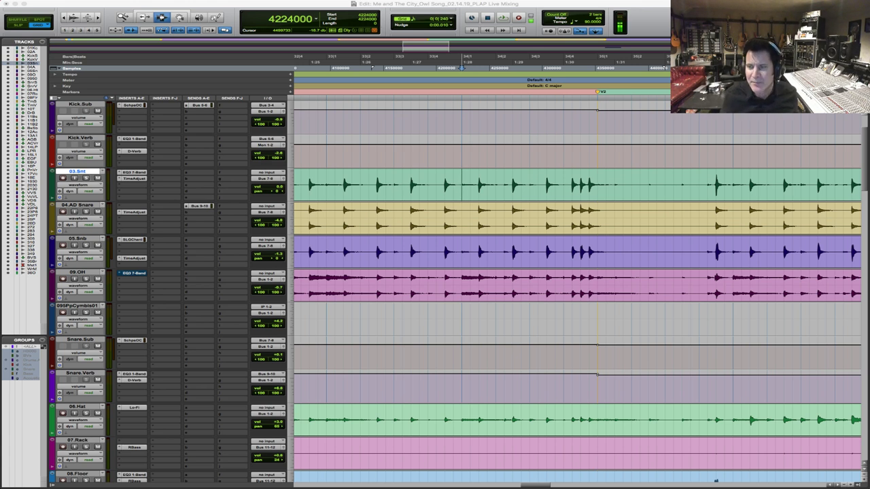
Place the cursor on 04.AD Snare at sample 4312000, near the chorus end, and bring the whole song into view
key("super+shift+s")
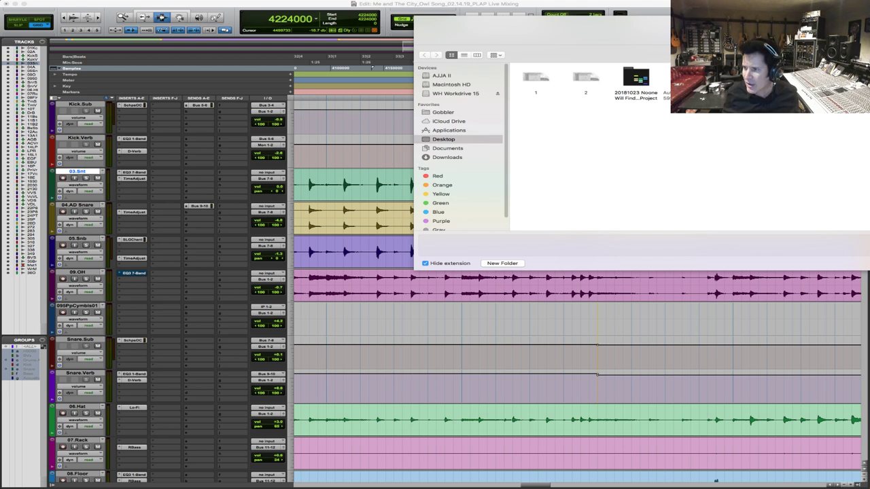
key("Escape")
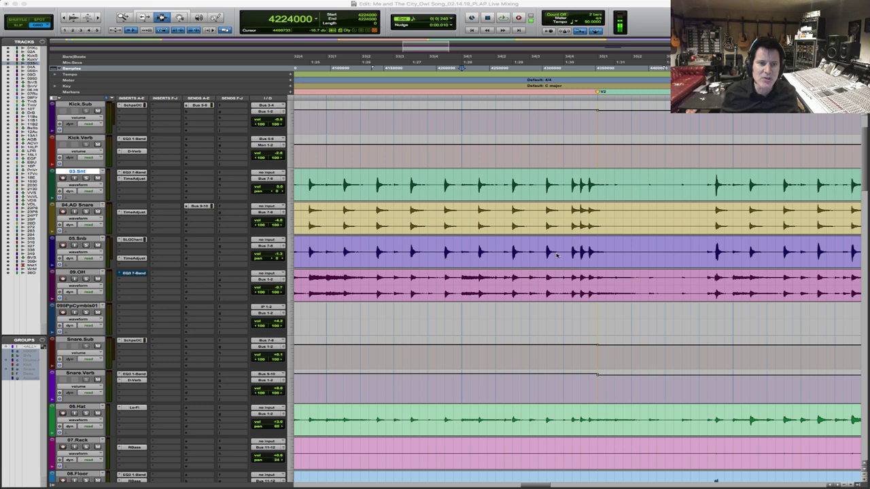
left_click(558, 229)
key("super+bracketleft")
key("super+bracketleft")
key("super+bracketleft")
key("super+bracketleft")
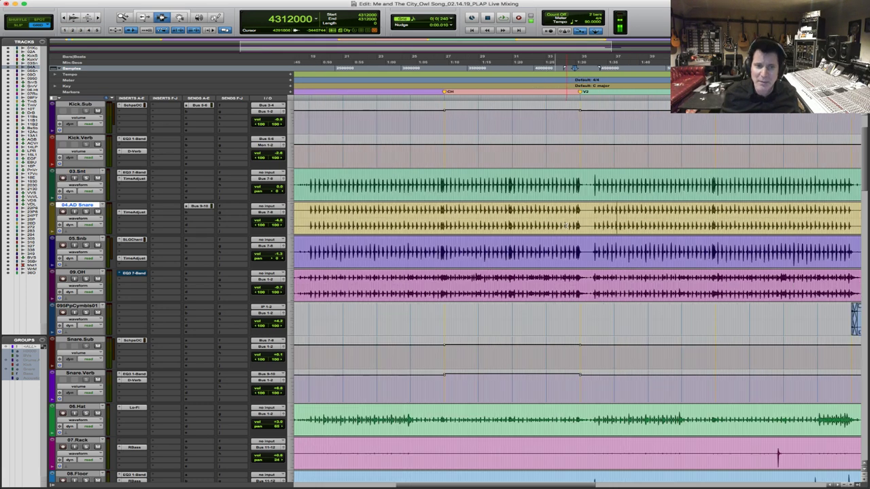
key("super+bracketleft")
key("super+bracketleft")
key("F5")
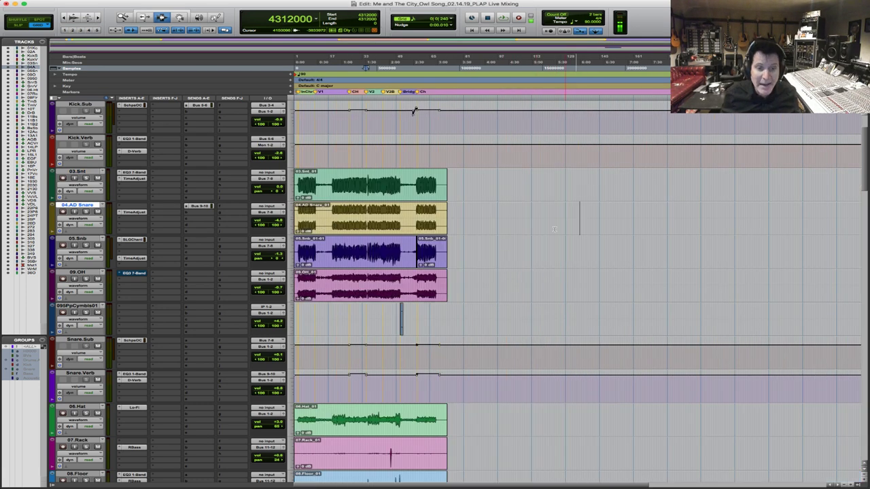
left_click_drag(475, 269, 294, 303)
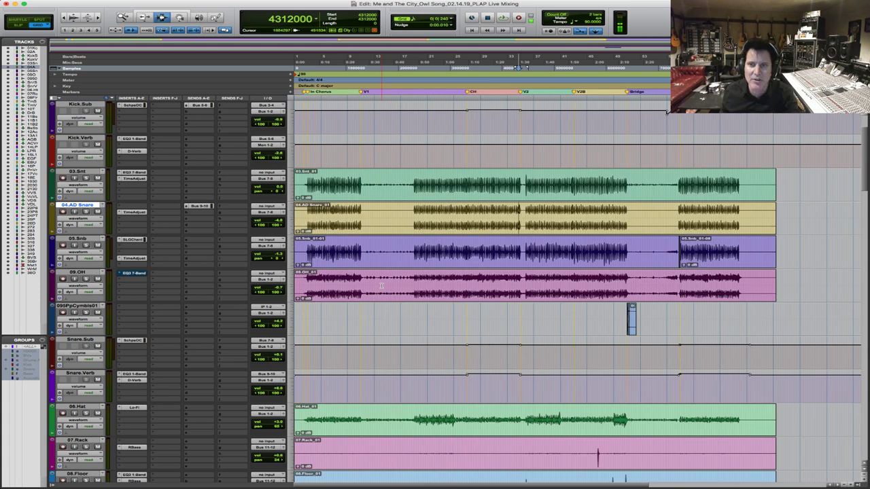